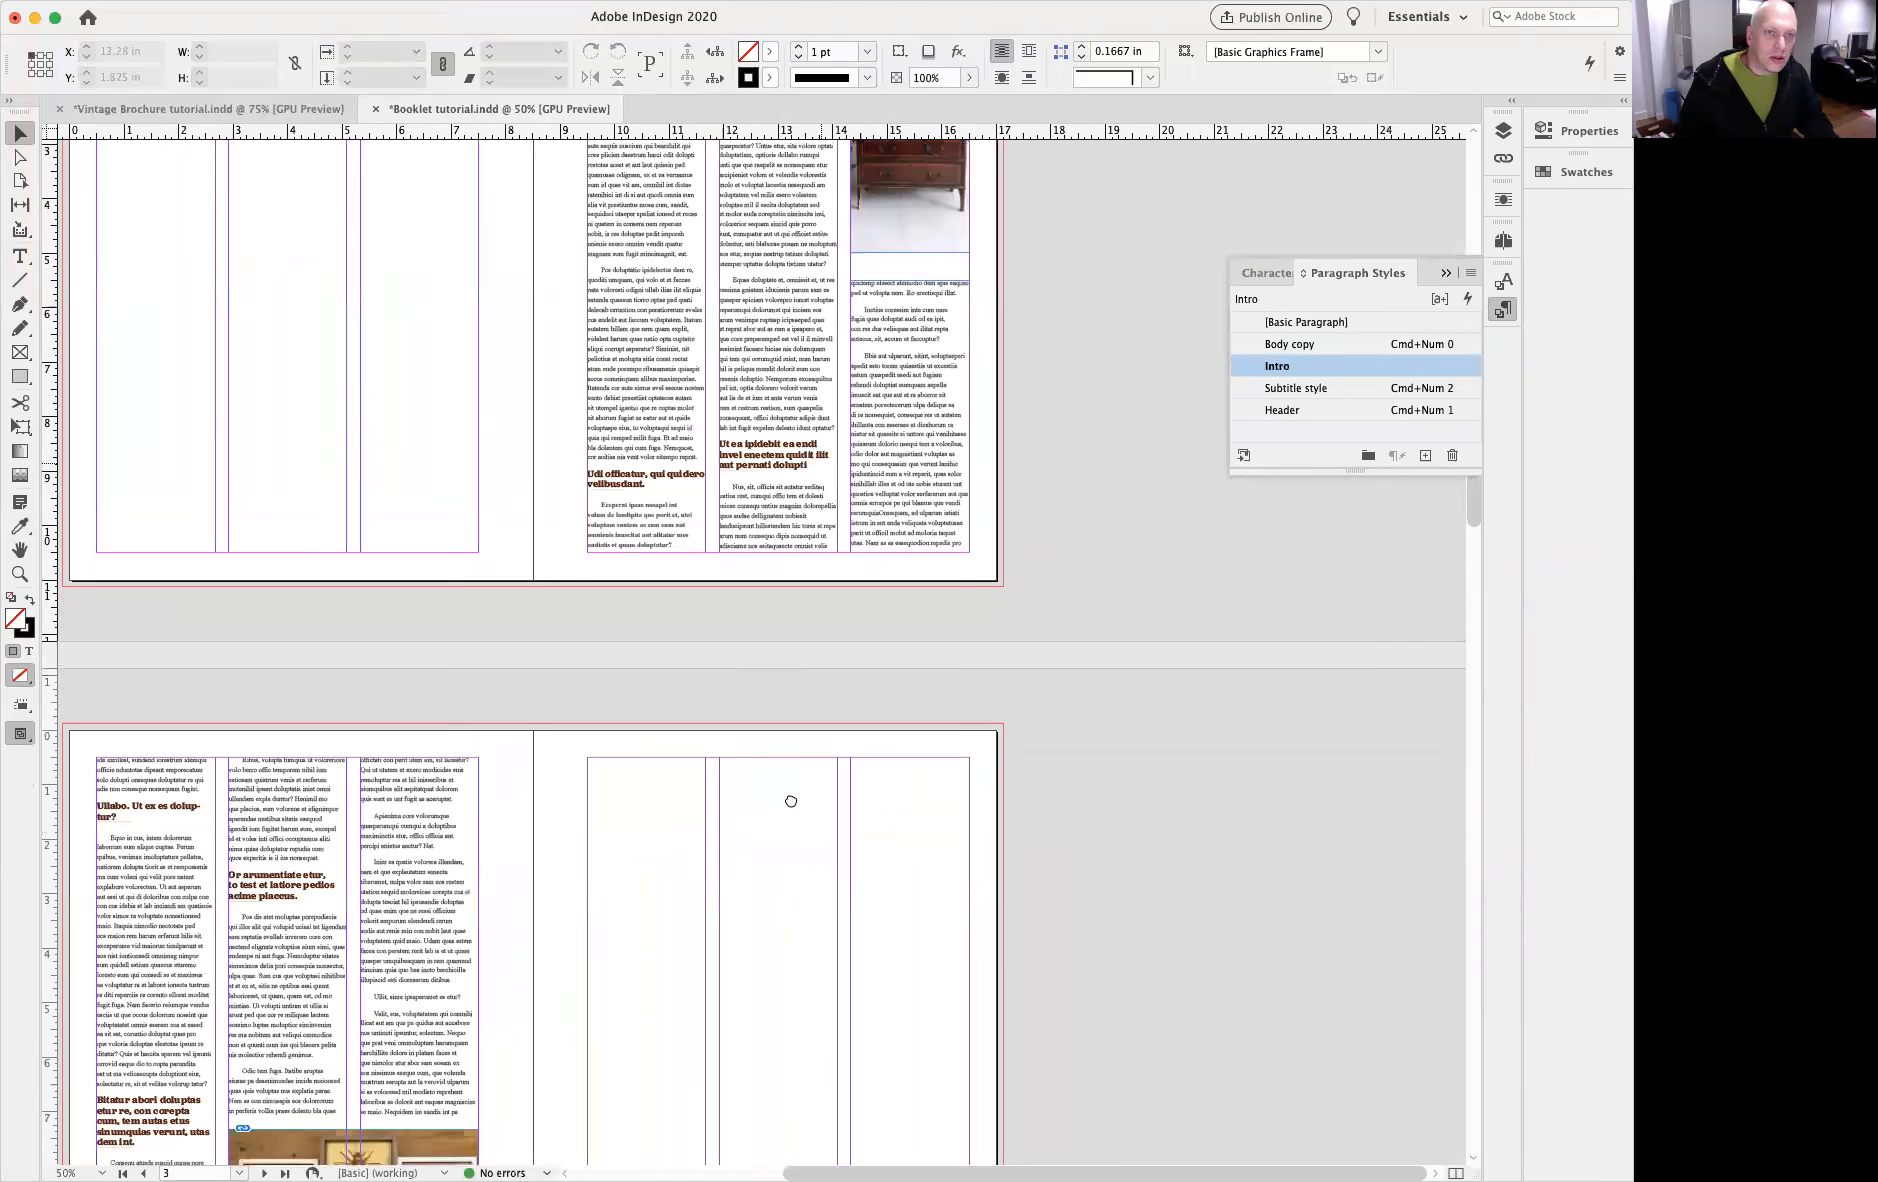
Step: Duplicate page 3's two-column article frame at the top-left margin of page 5 and change its heading to "Header two"
{"action": "left_click_drag", "start_coordinate": [737, 328], "coordinate": [824, 828]}
{"action": "left_click_drag", "start_coordinate": [788, 521], "coordinate": [781, 604]}
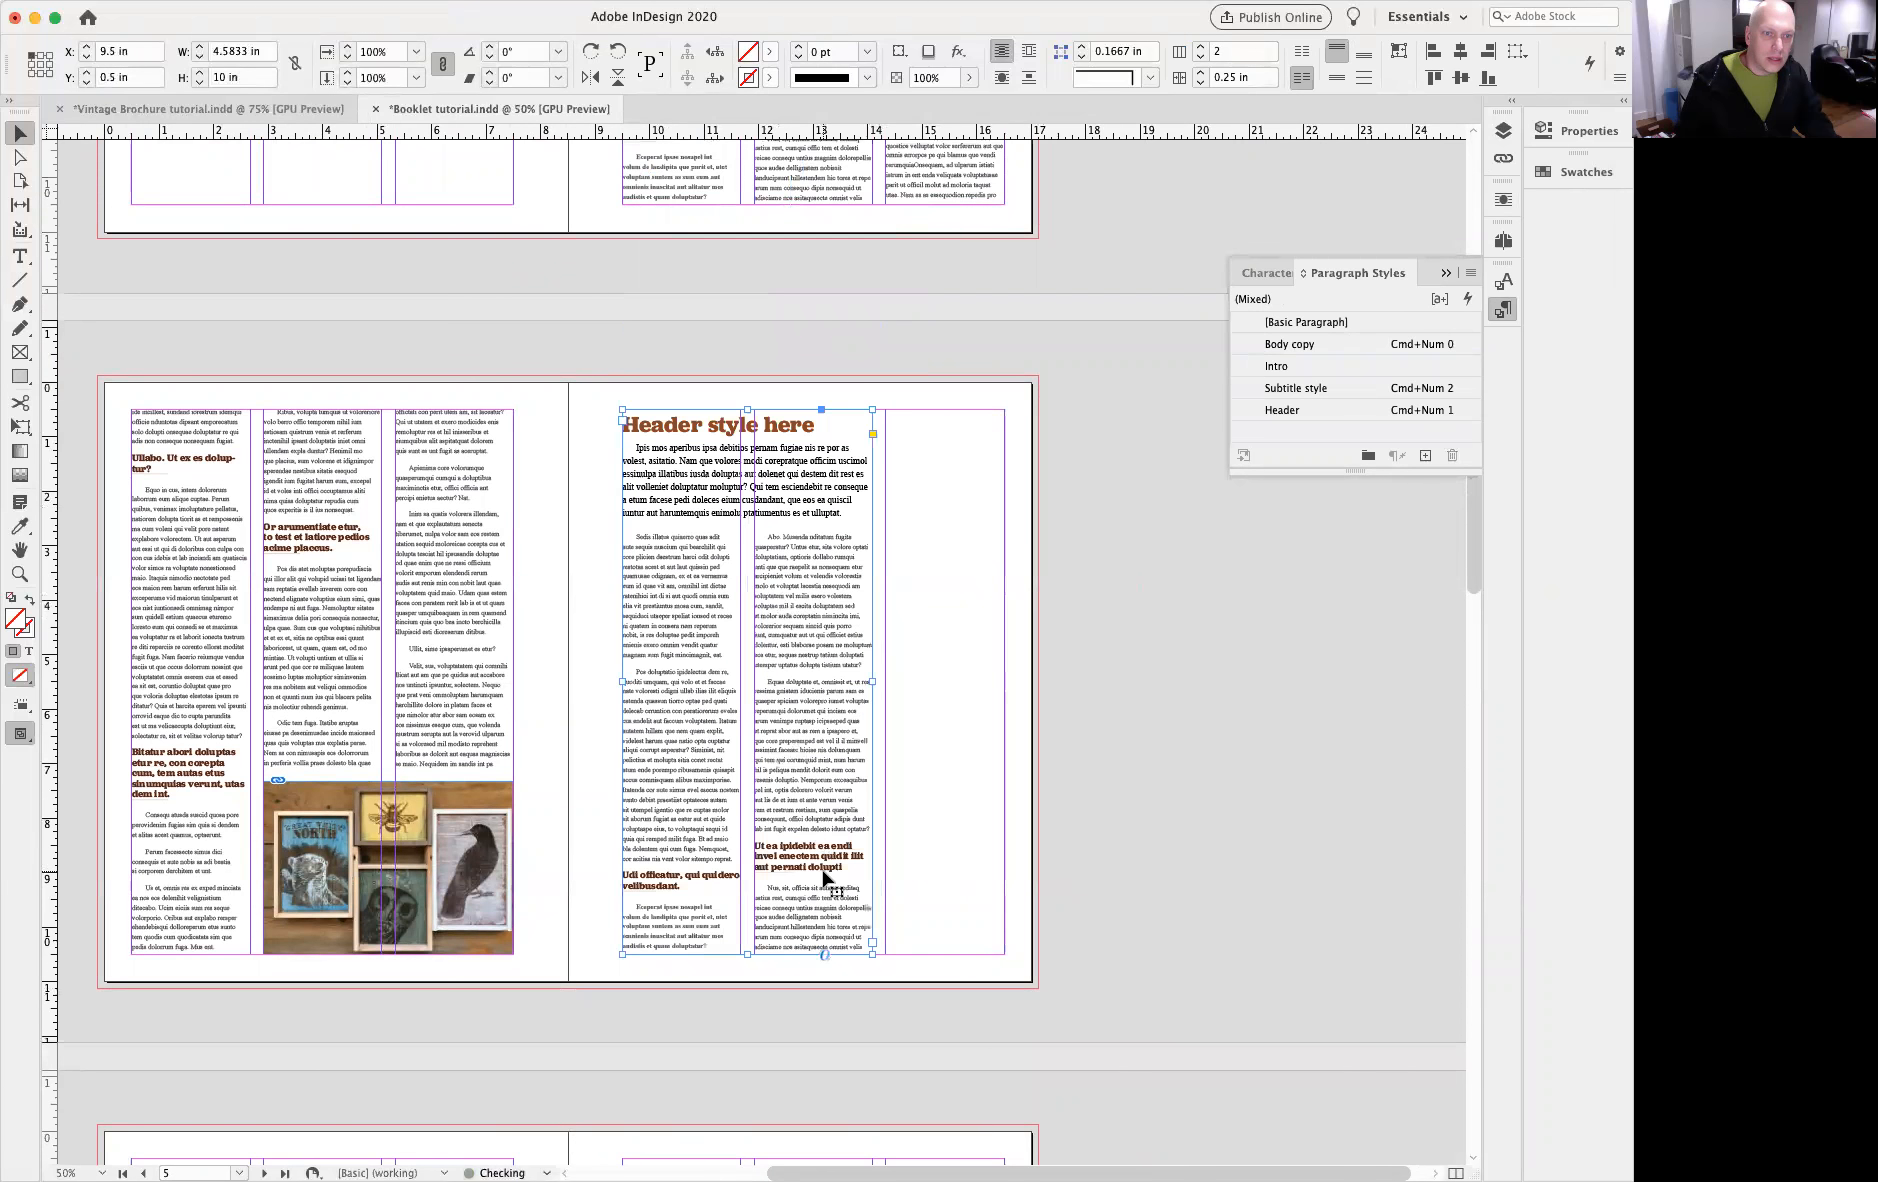
{"action": "double_click", "coordinate": [745, 425]}
{"action": "double_click", "coordinate": [776, 426]}
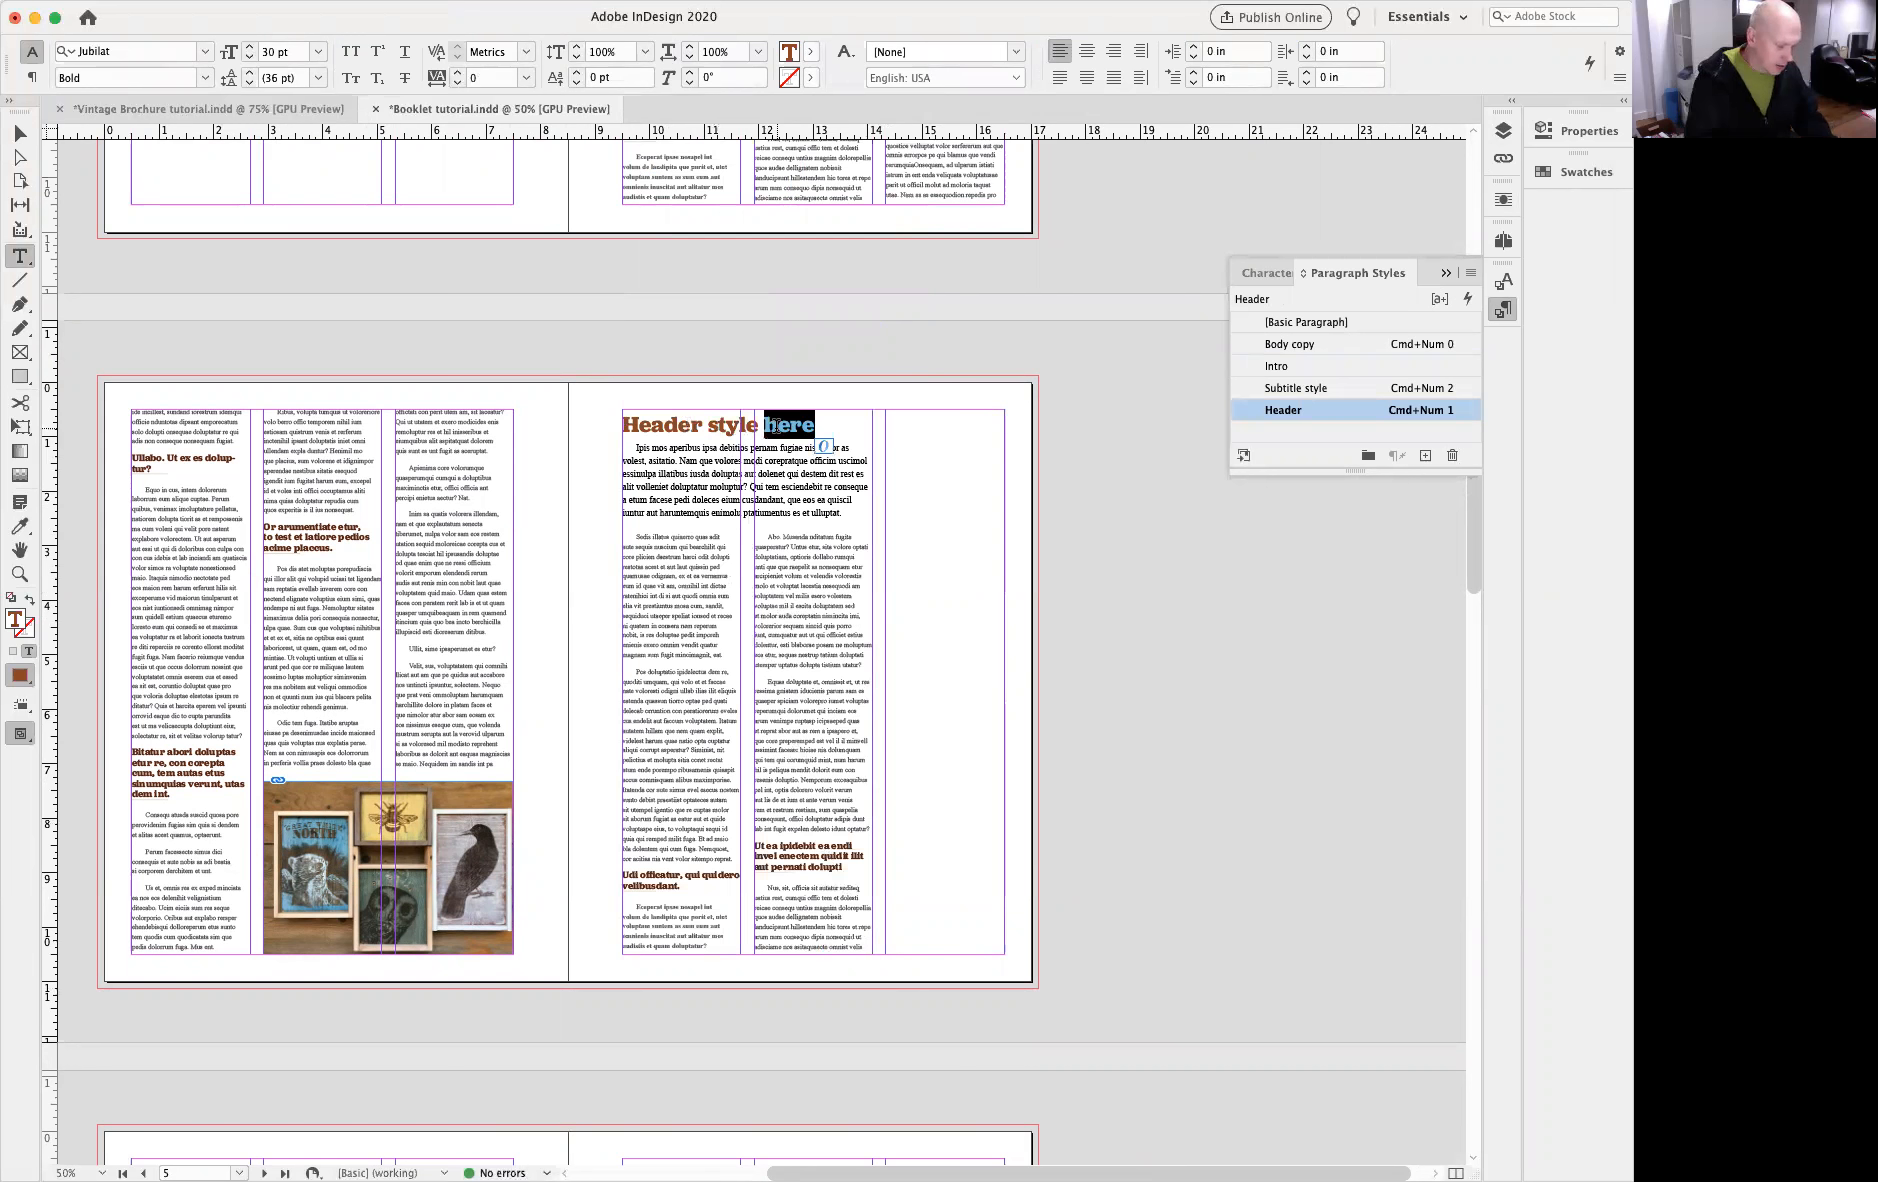
{"action": "type", "text": "two"}
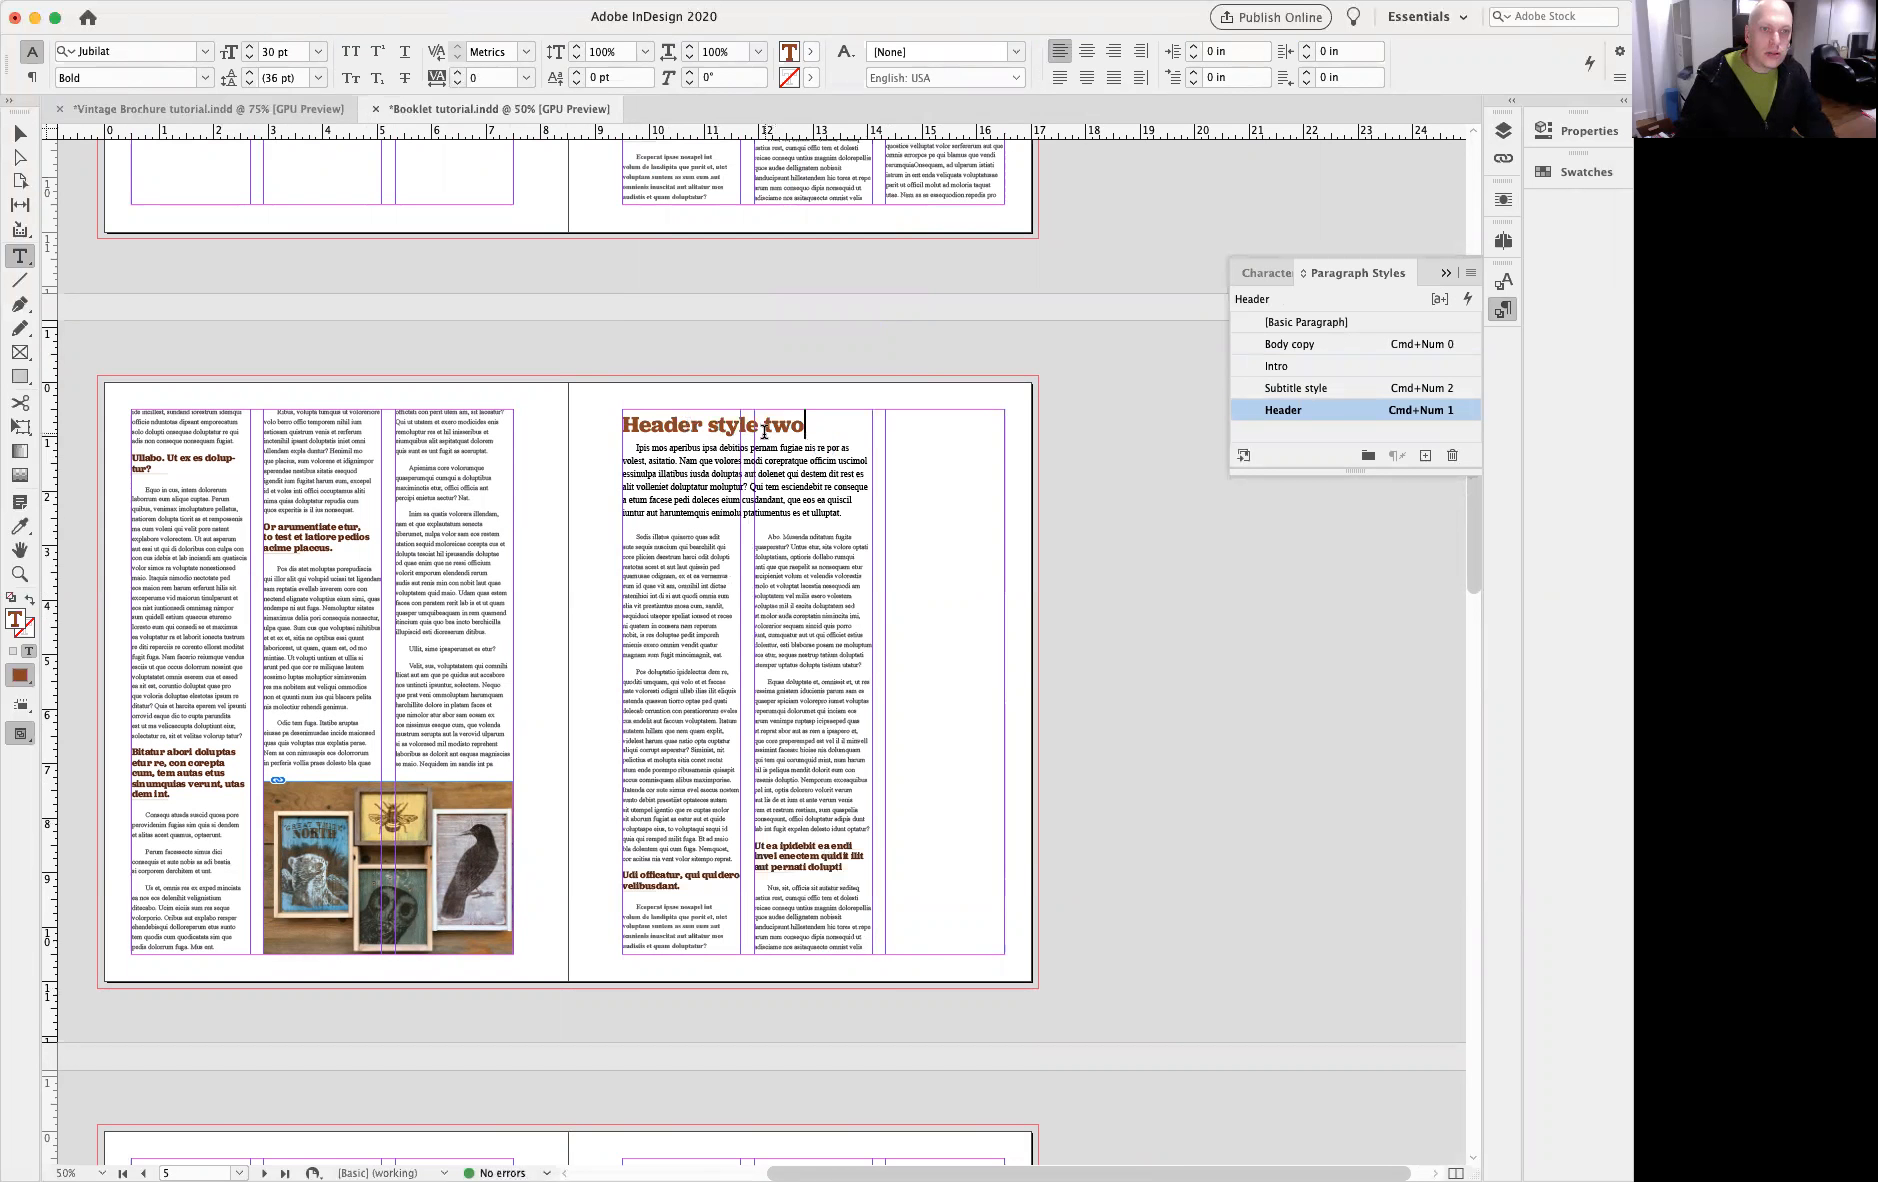
{"action": "double_click", "coordinate": [745, 425]}
{"action": "key", "text": "BackSpace"}
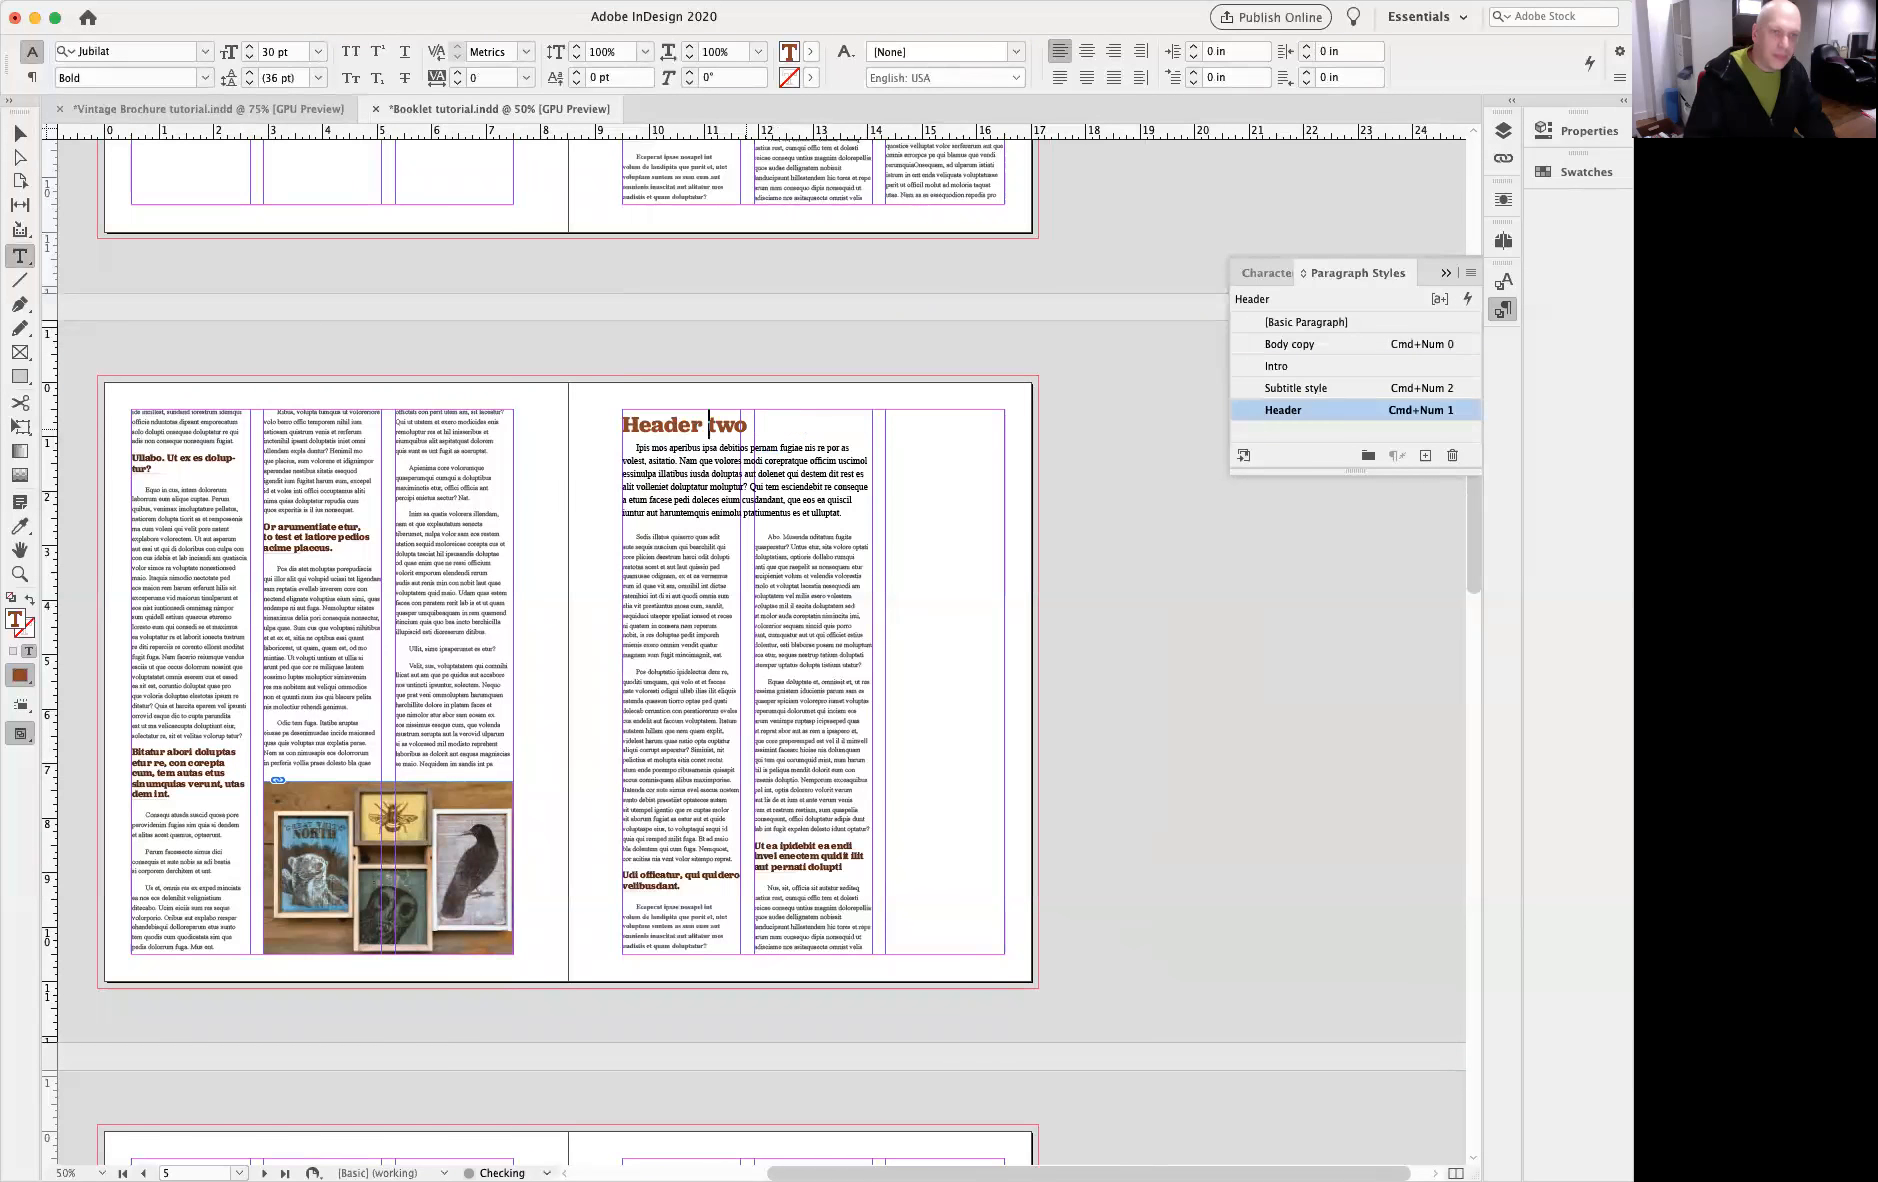
{"action": "left_click", "coordinate": [1184, 664]}
{"action": "left_click", "coordinate": [21, 132]}
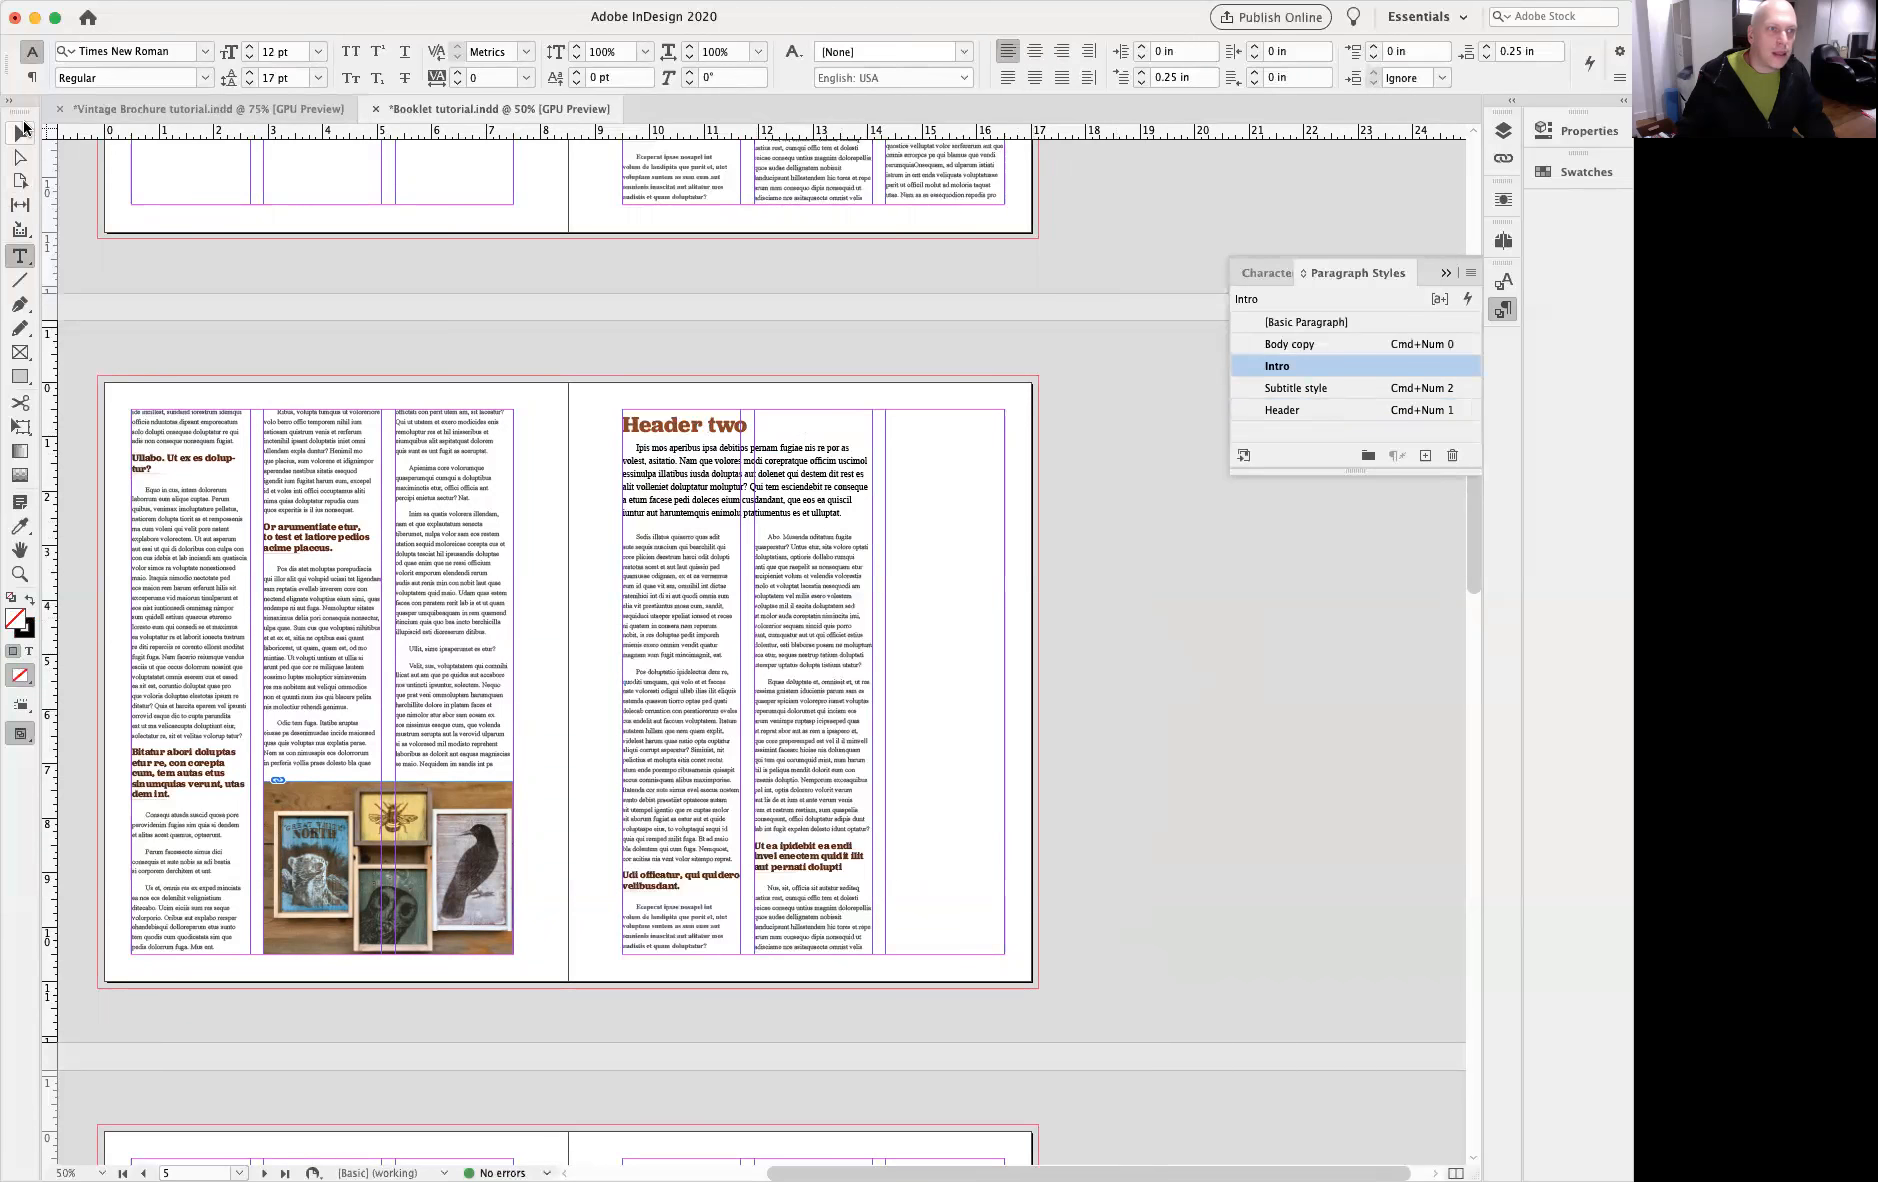
Step: Duplicate the "Header two" article frame at the top-left margin of page 6 and change its heading to "Header three"
{"action": "scroll", "coordinate": [221, 377], "scroll_direction": "down", "scroll_amount": 8}
{"action": "left_click", "coordinate": [940, 305]}
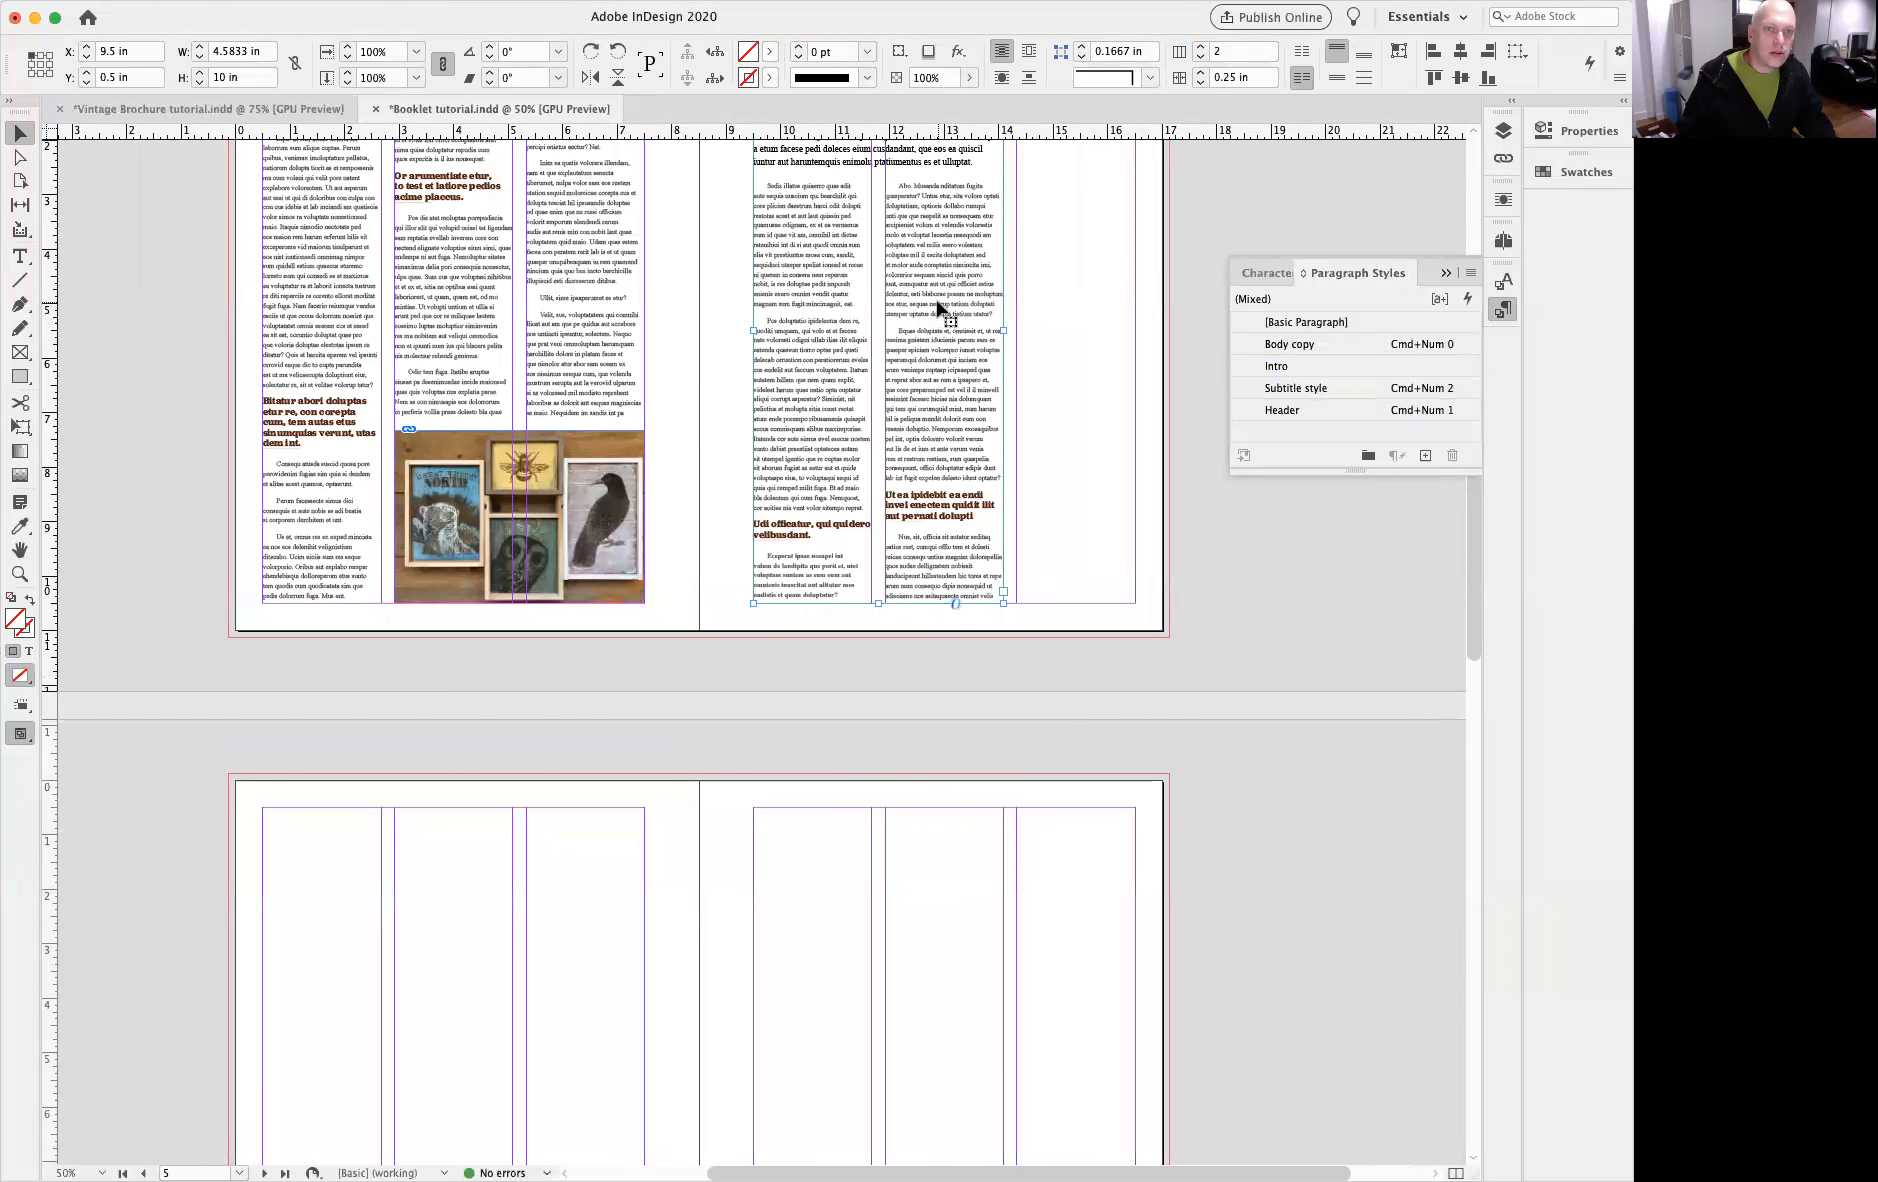
{"action": "left_click_drag", "start_coordinate": [912, 580], "coordinate": [490, 585]}
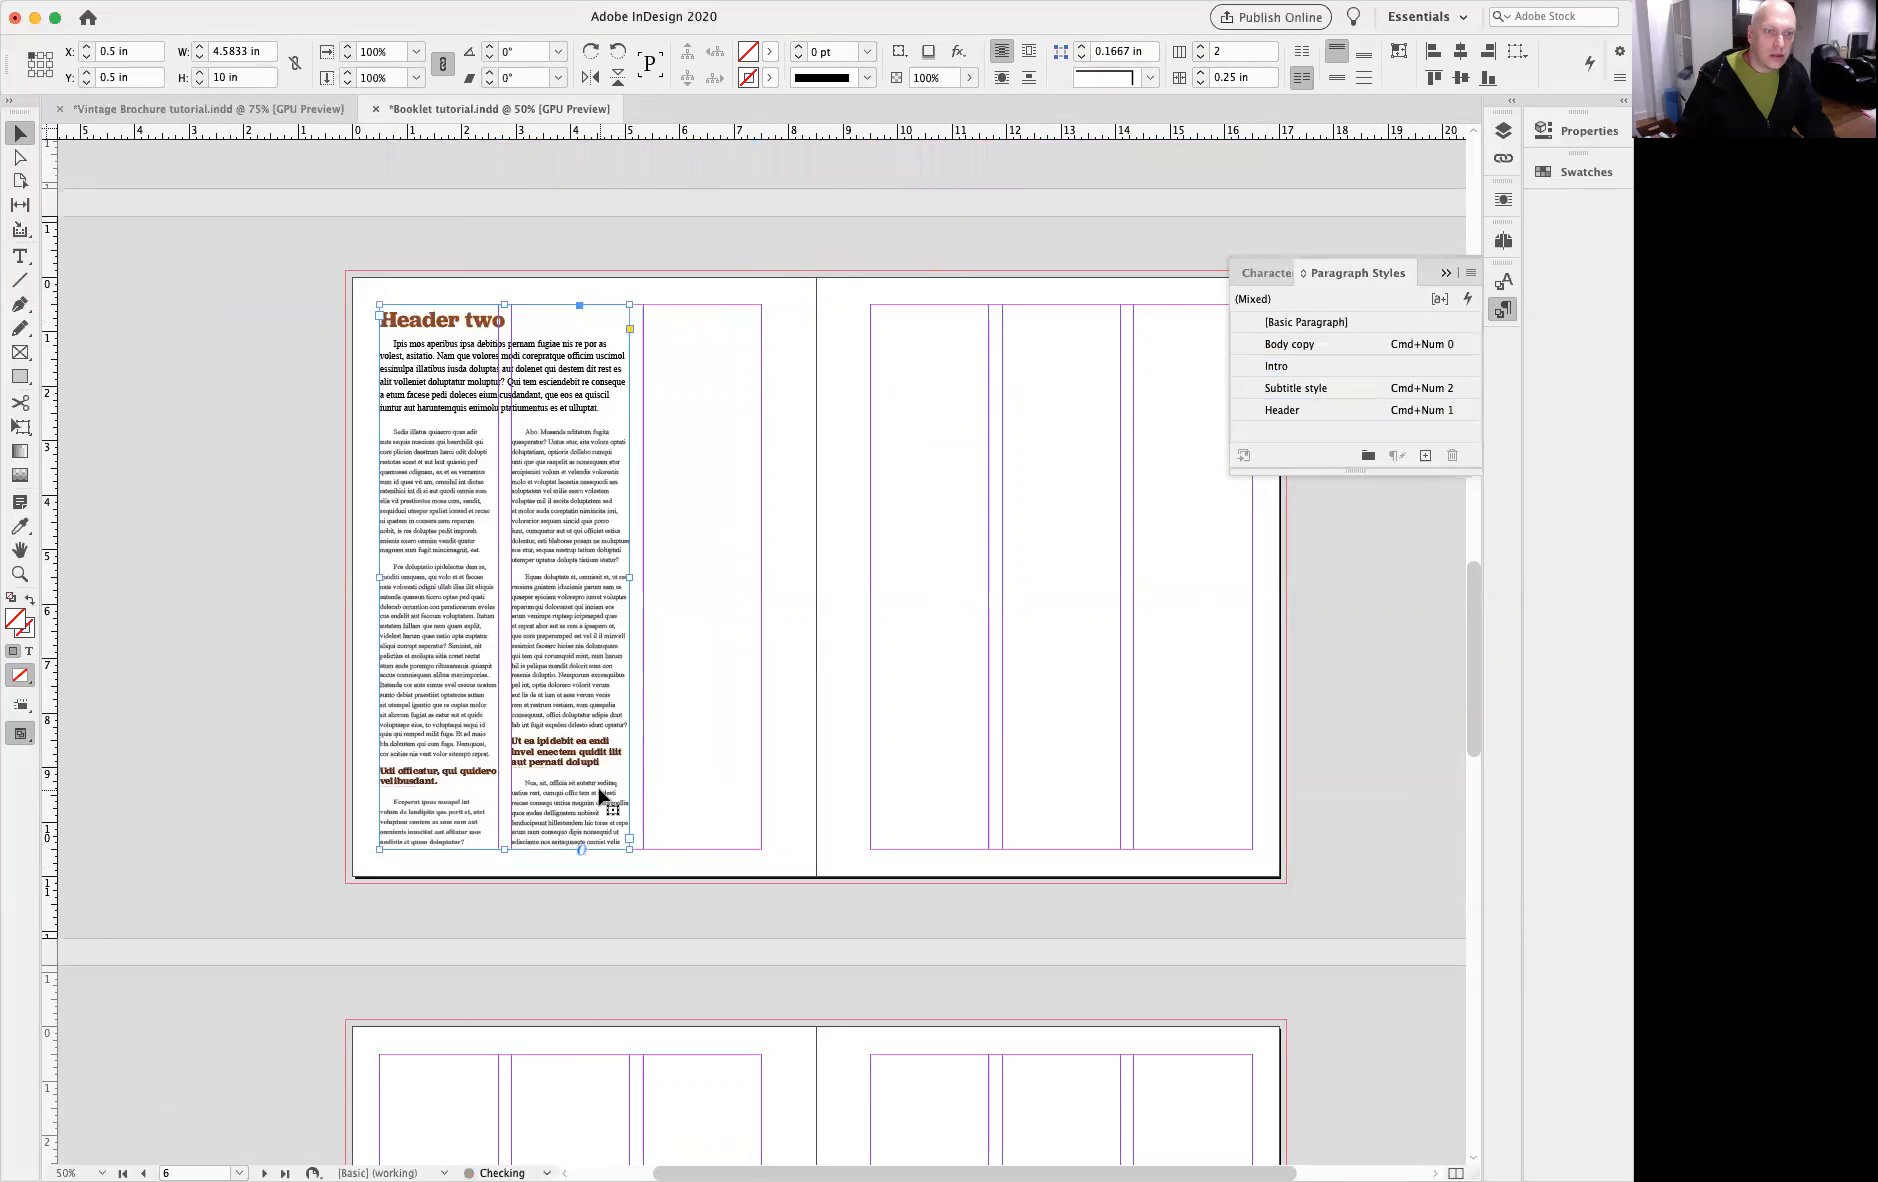
{"action": "left_click", "coordinate": [700, 549]}
{"action": "double_click", "coordinate": [489, 324]}
{"action": "triple_click", "coordinate": [485, 319]}
{"action": "double_click", "coordinate": [484, 318]}
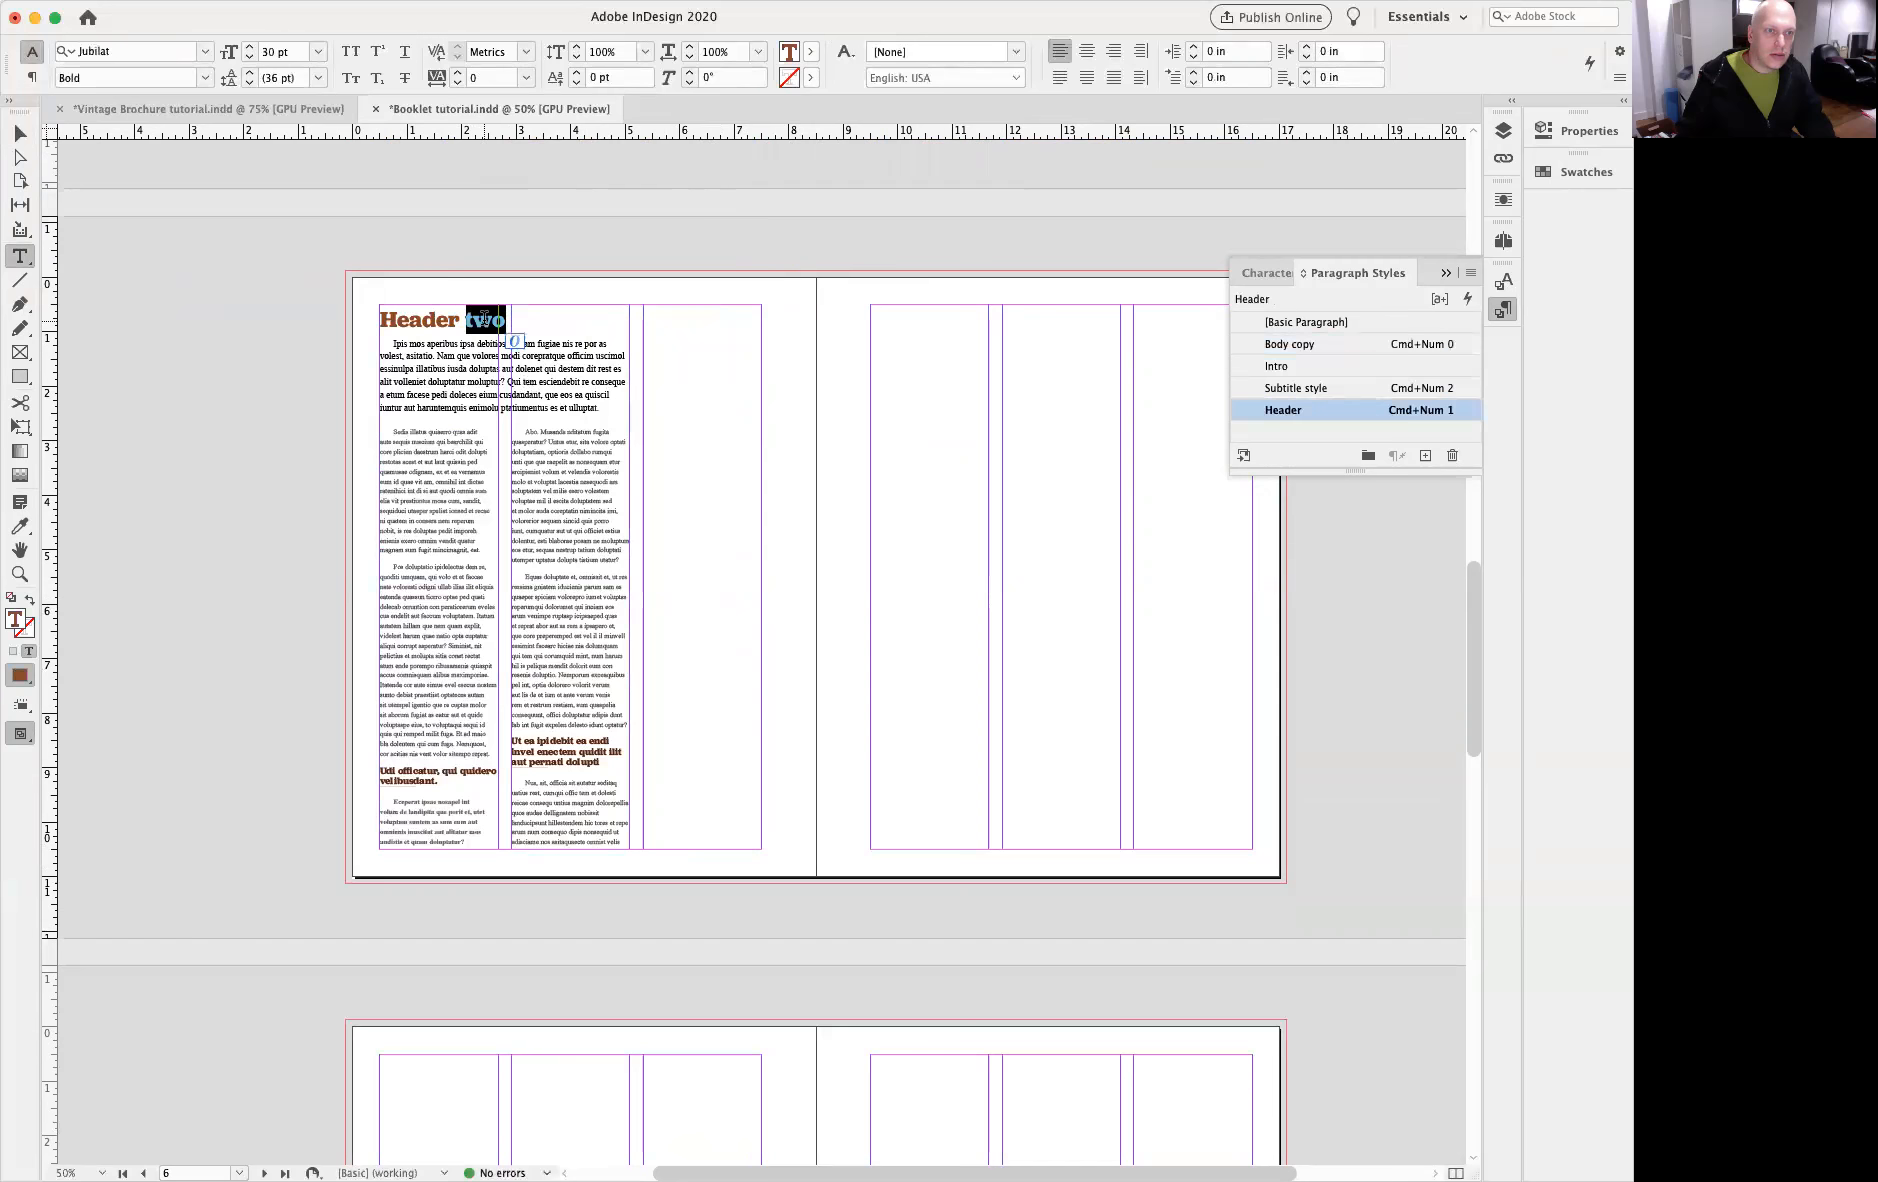
{"action": "type", "text": "three"}
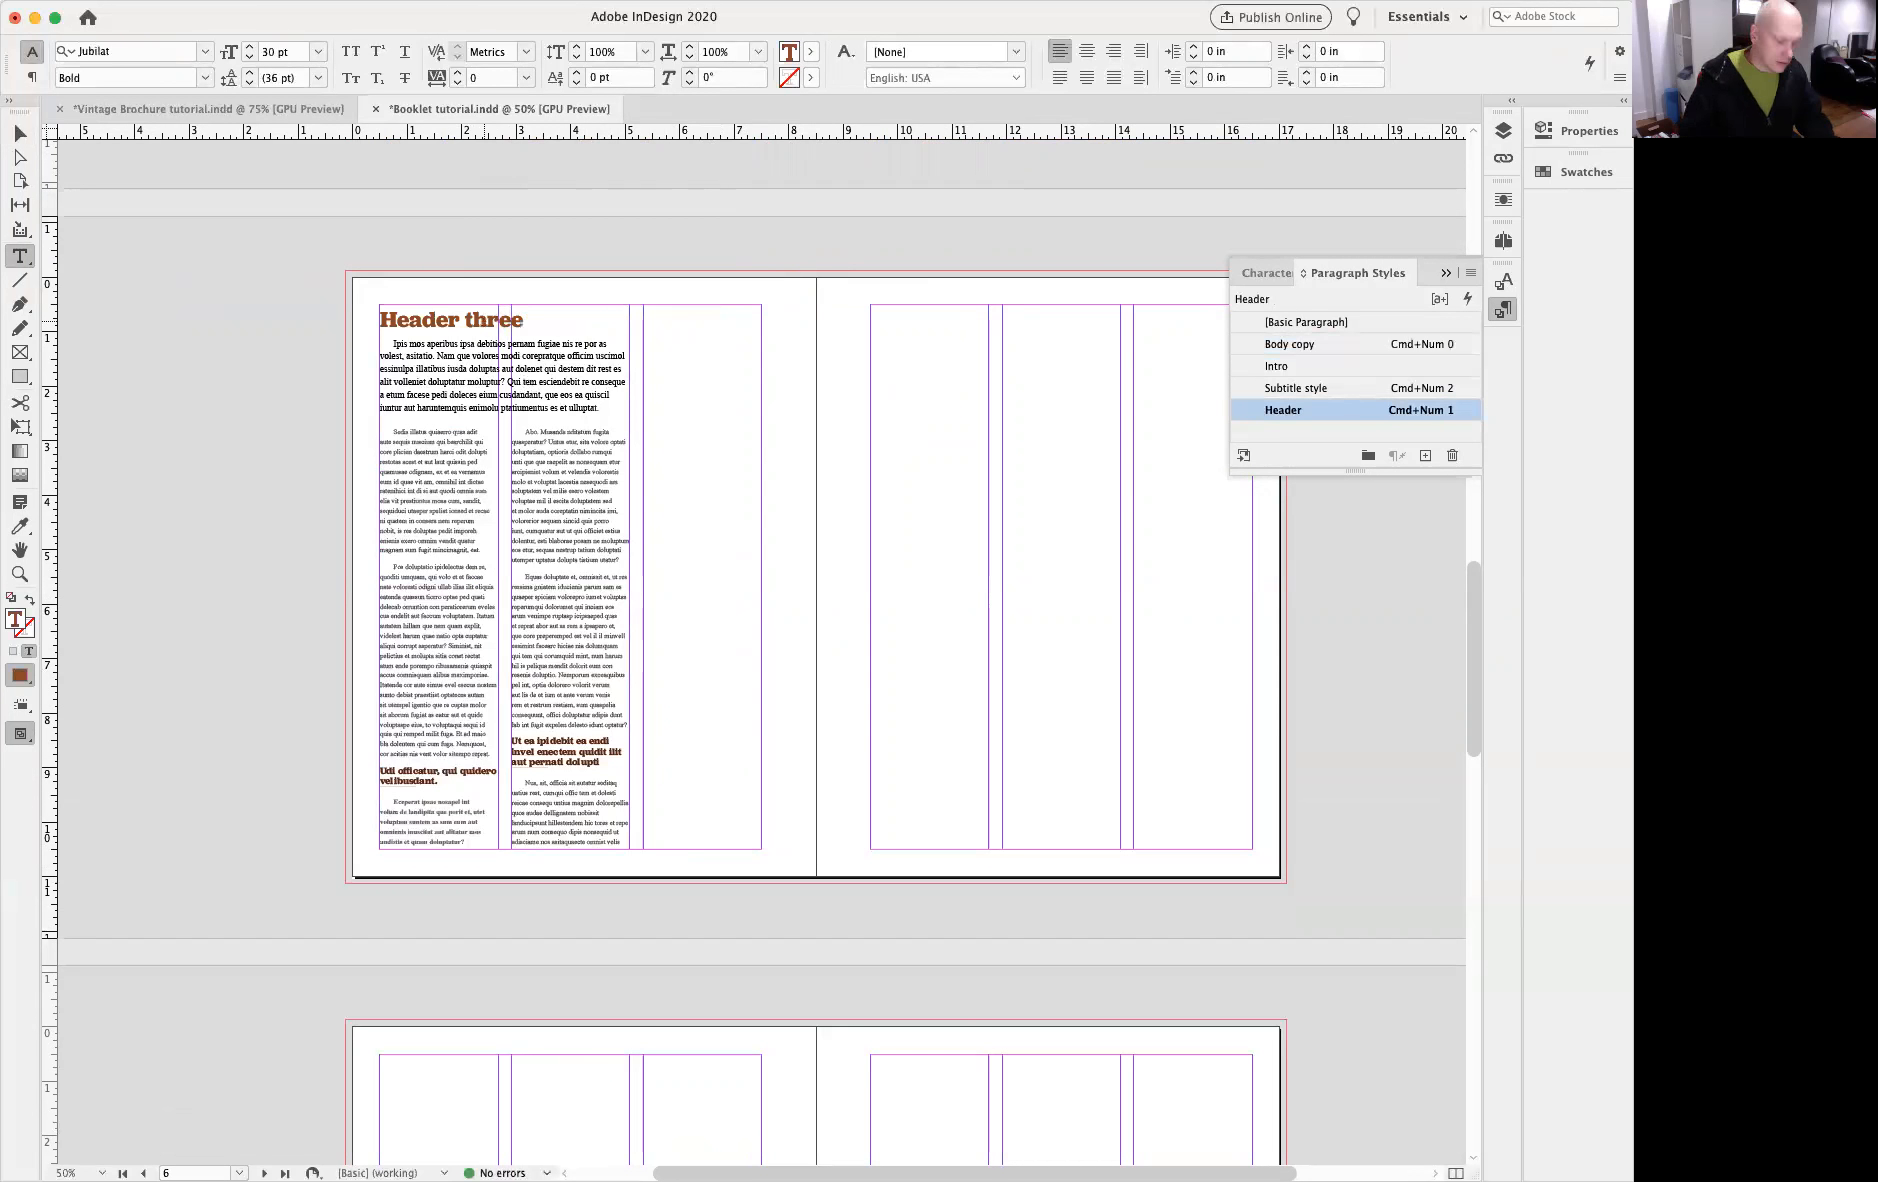
{"action": "left_click", "coordinate": [20, 133]}
{"action": "left_click", "coordinate": [830, 373]}
Step: Save the booklet document
{"action": "scroll", "coordinate": [717, 876], "scroll_direction": "up", "scroll_amount": 10}
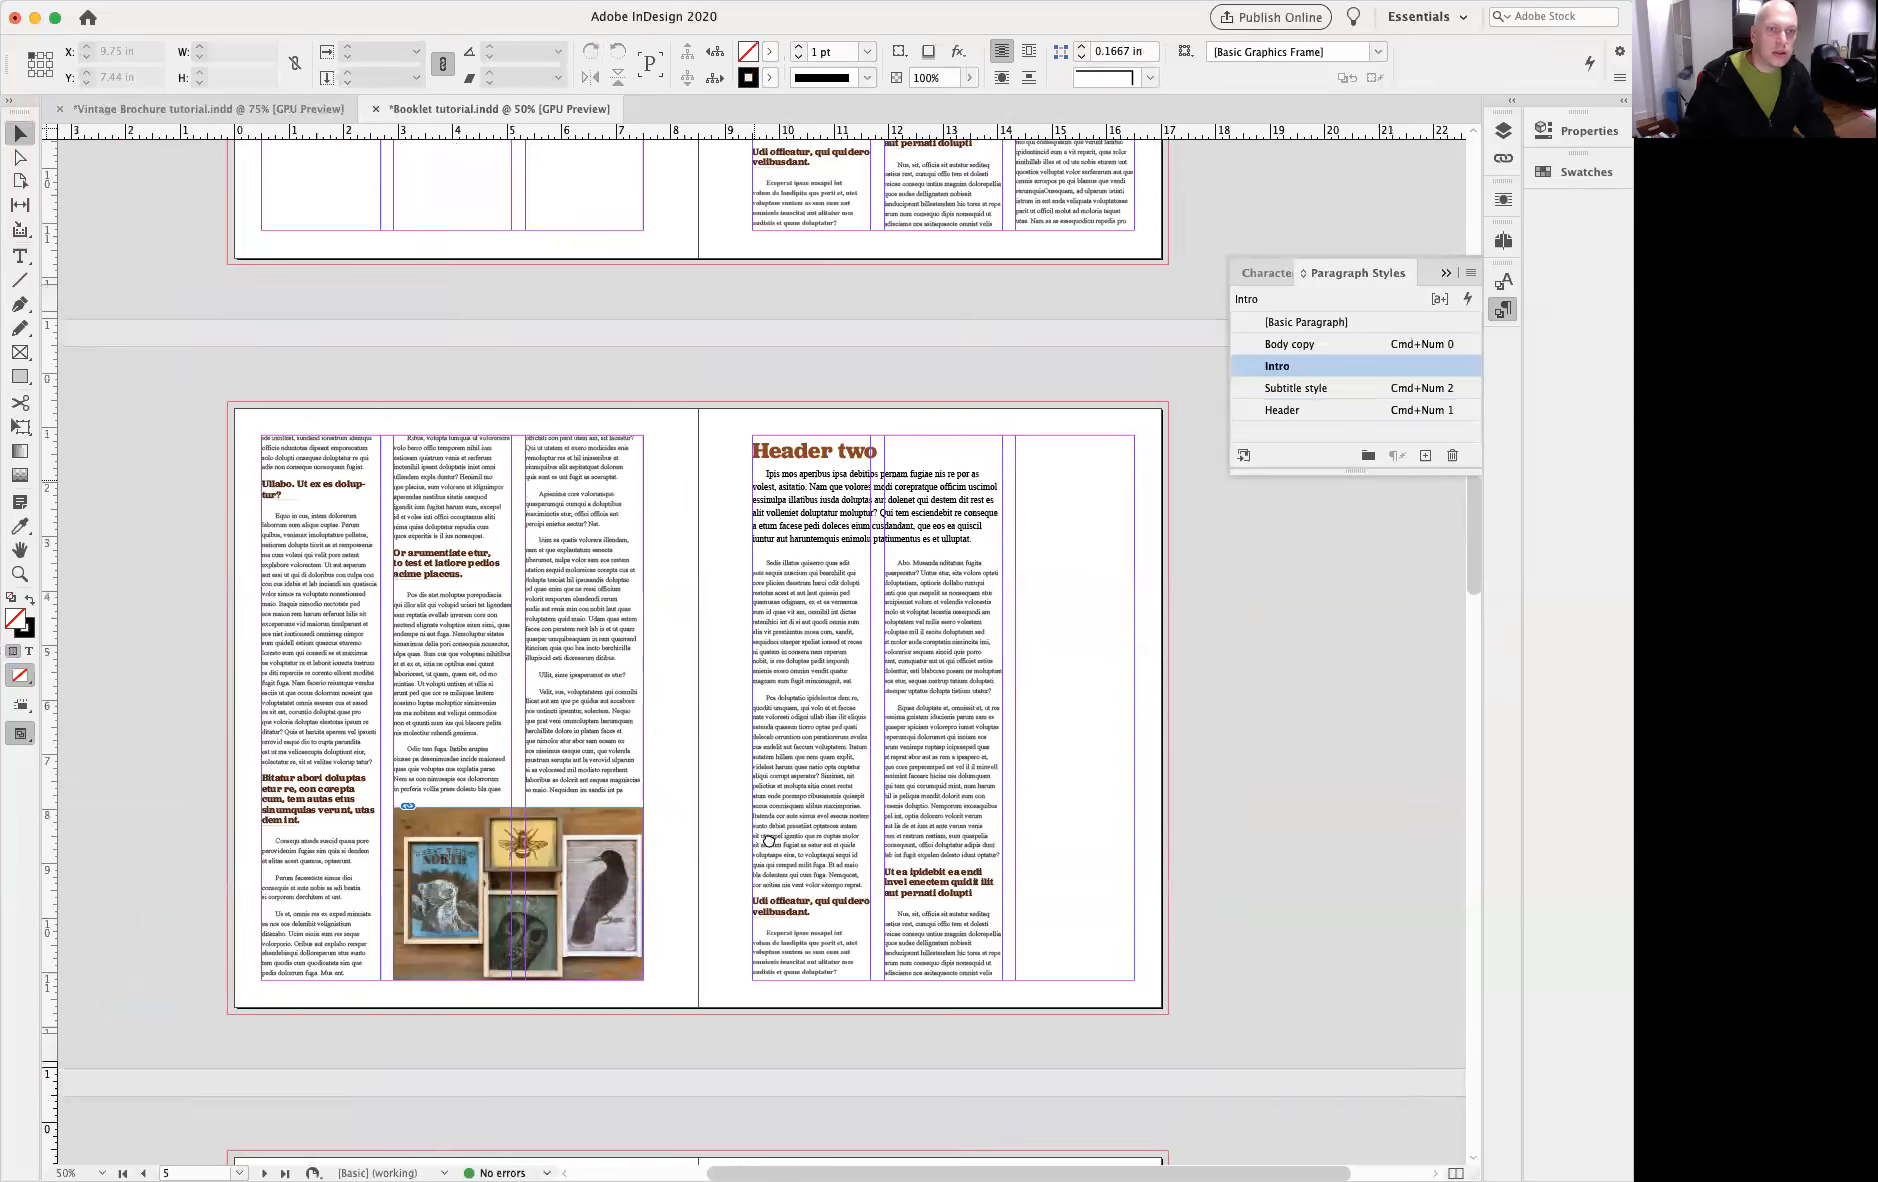
{"action": "scroll", "coordinate": [835, 820], "scroll_direction": "up", "scroll_amount": 5}
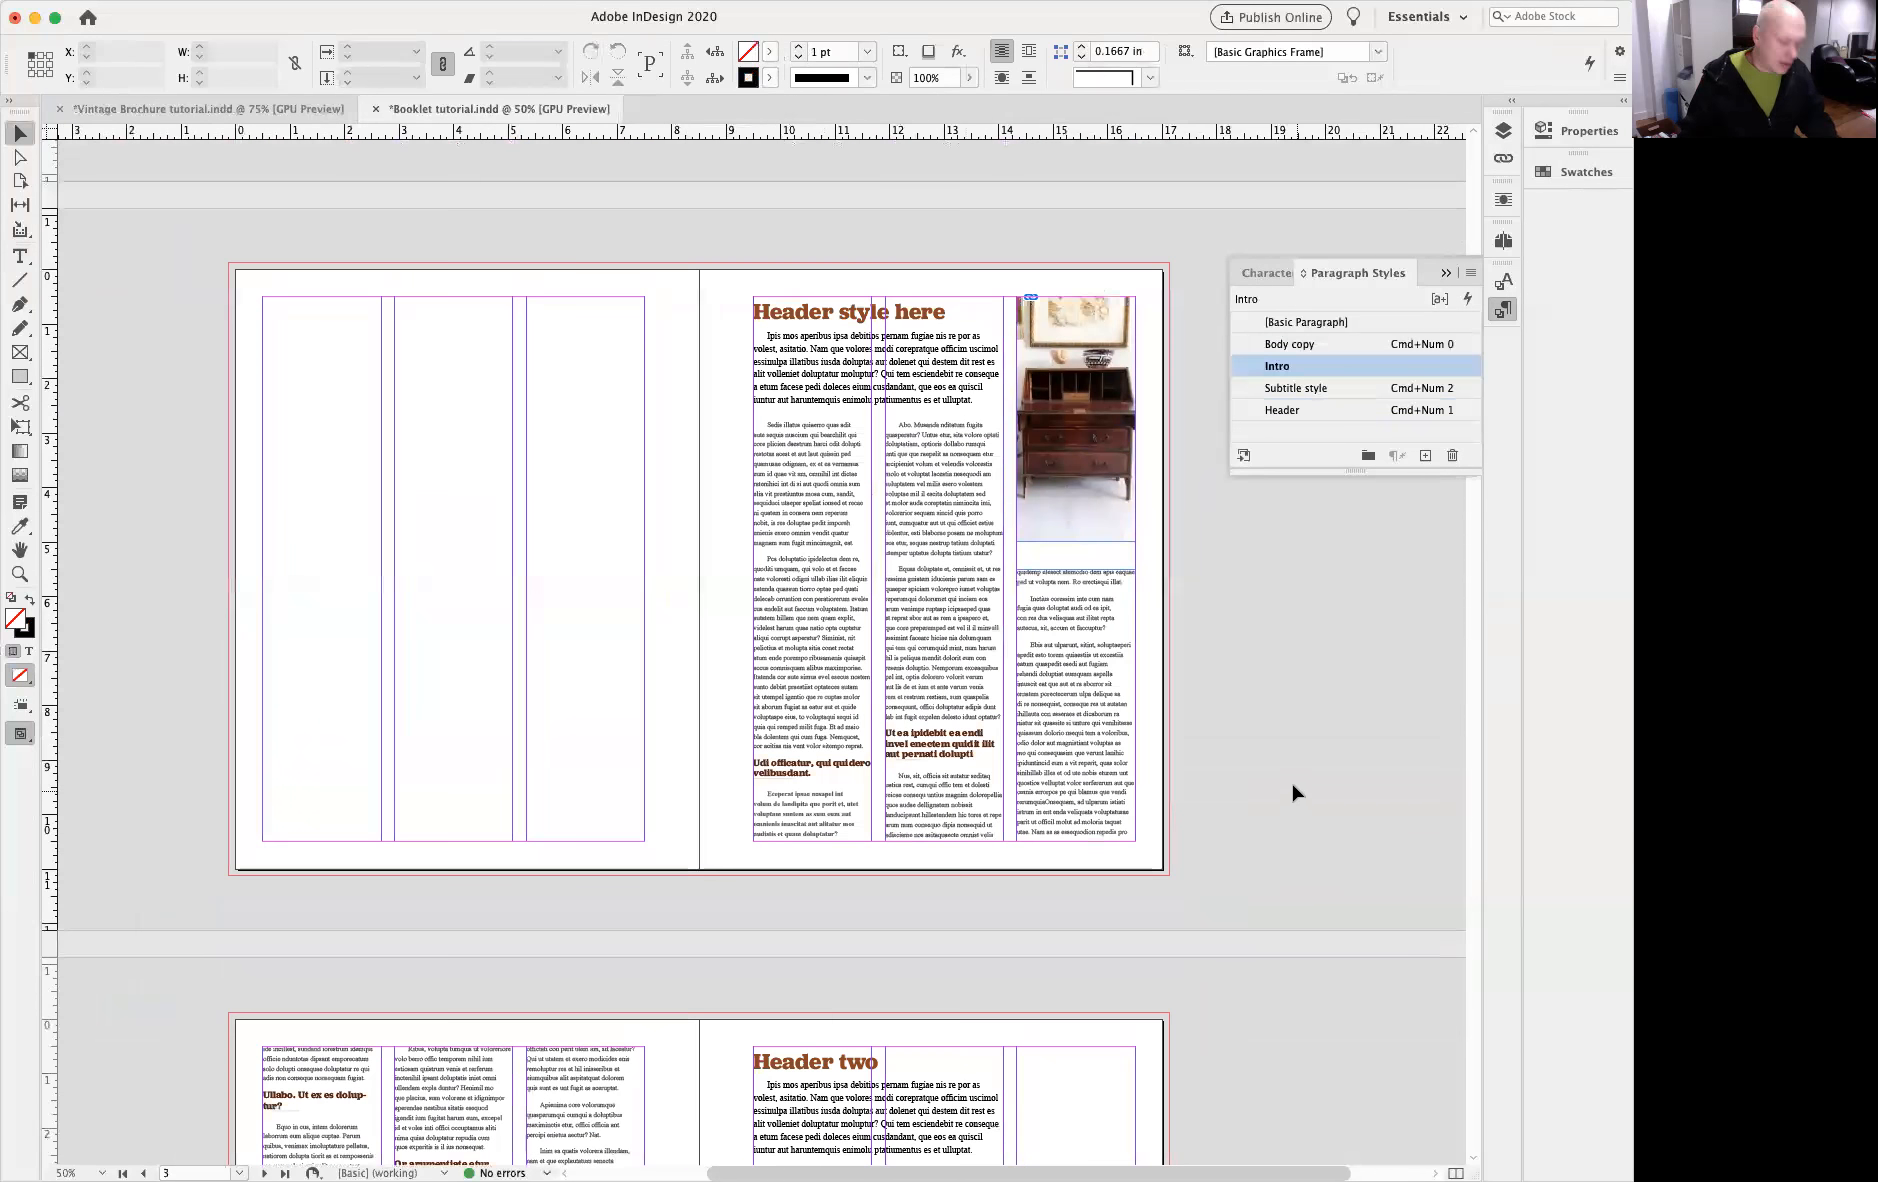
{"action": "key", "text": "super+s"}
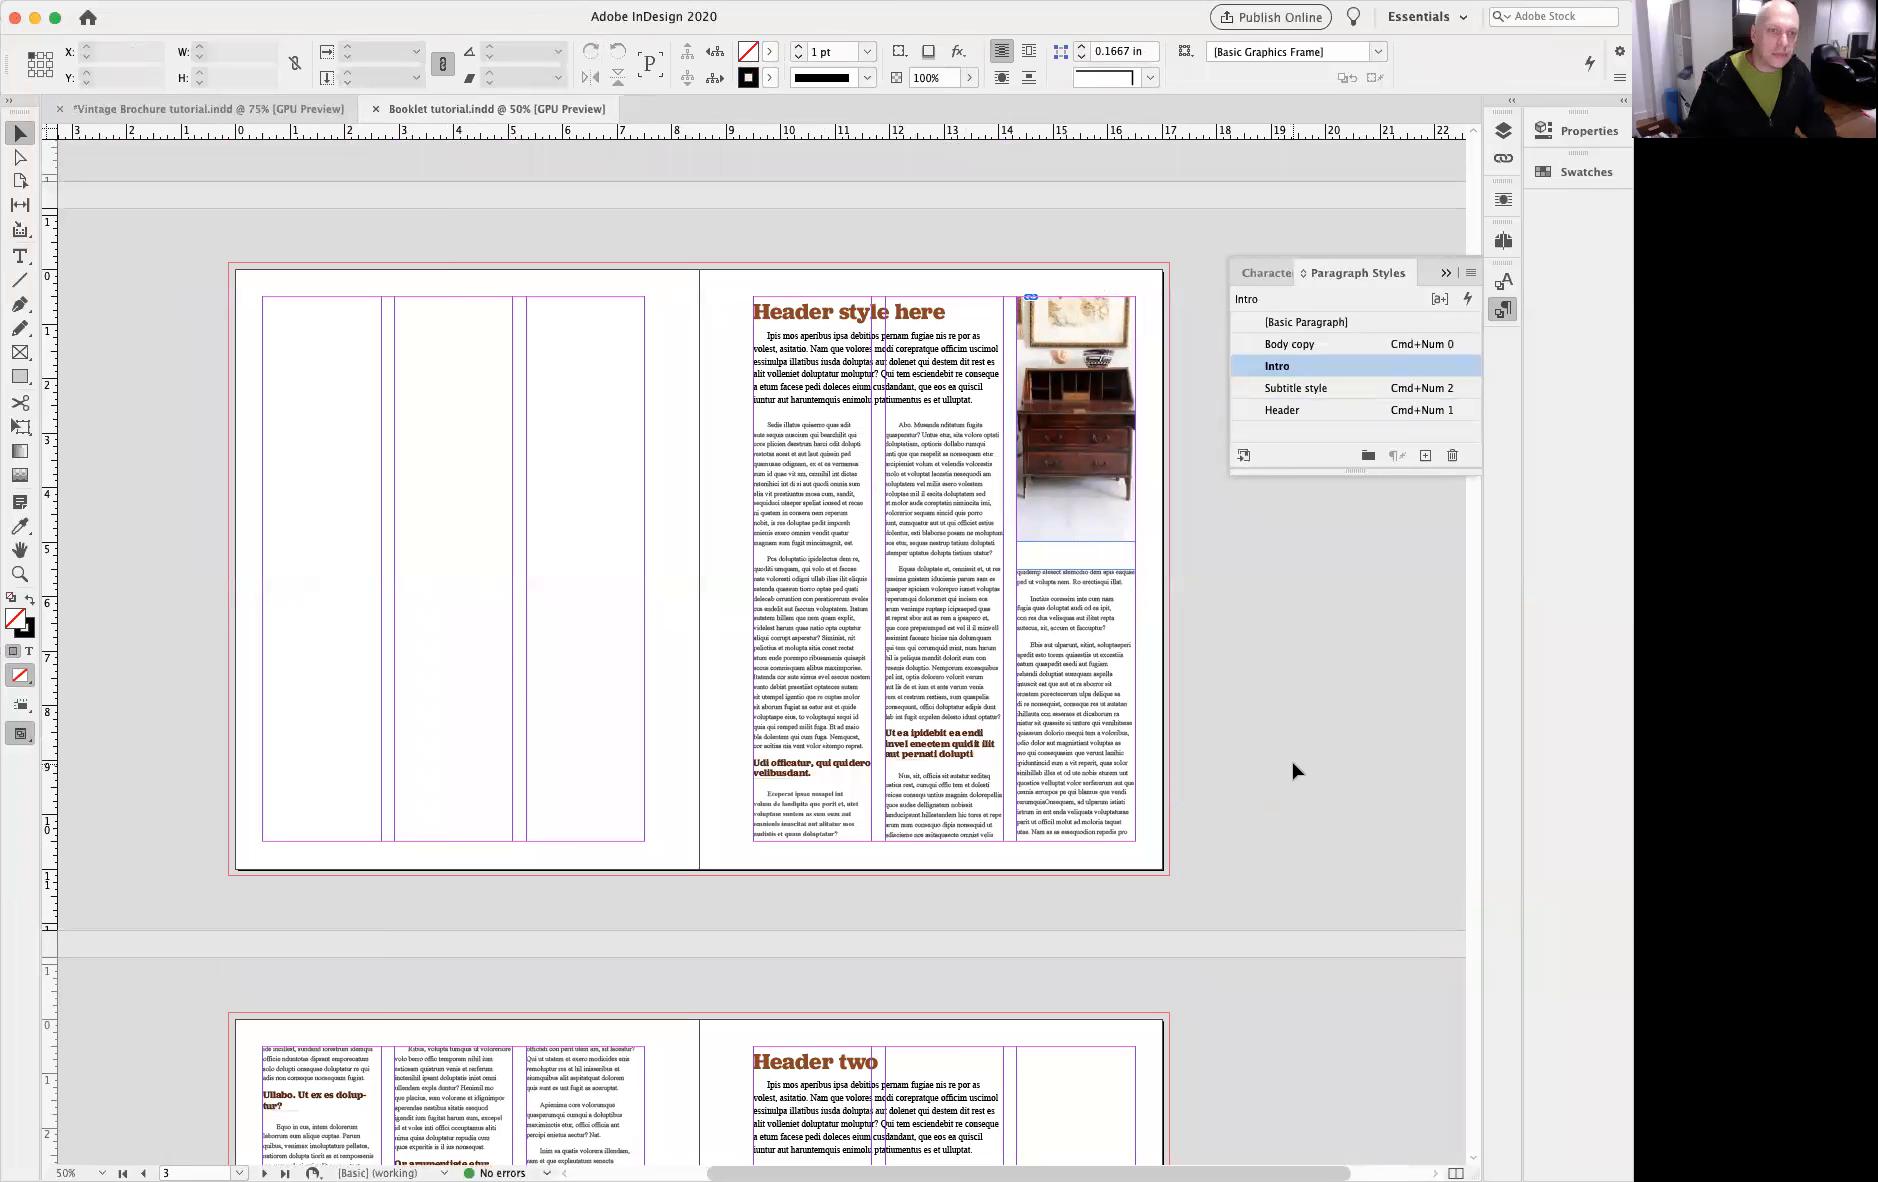
Step: Draw a text frame about 4.4 in tall across the first column at the top of page 2
{"action": "left_click", "coordinate": [20, 256]}
{"action": "key", "text": "super+space"}
{"action": "left_click_drag", "start_coordinate": [286, 273], "coordinate": [487, 368]}
{"action": "left_click_drag", "start_coordinate": [236, 327], "coordinate": [495, 860]}
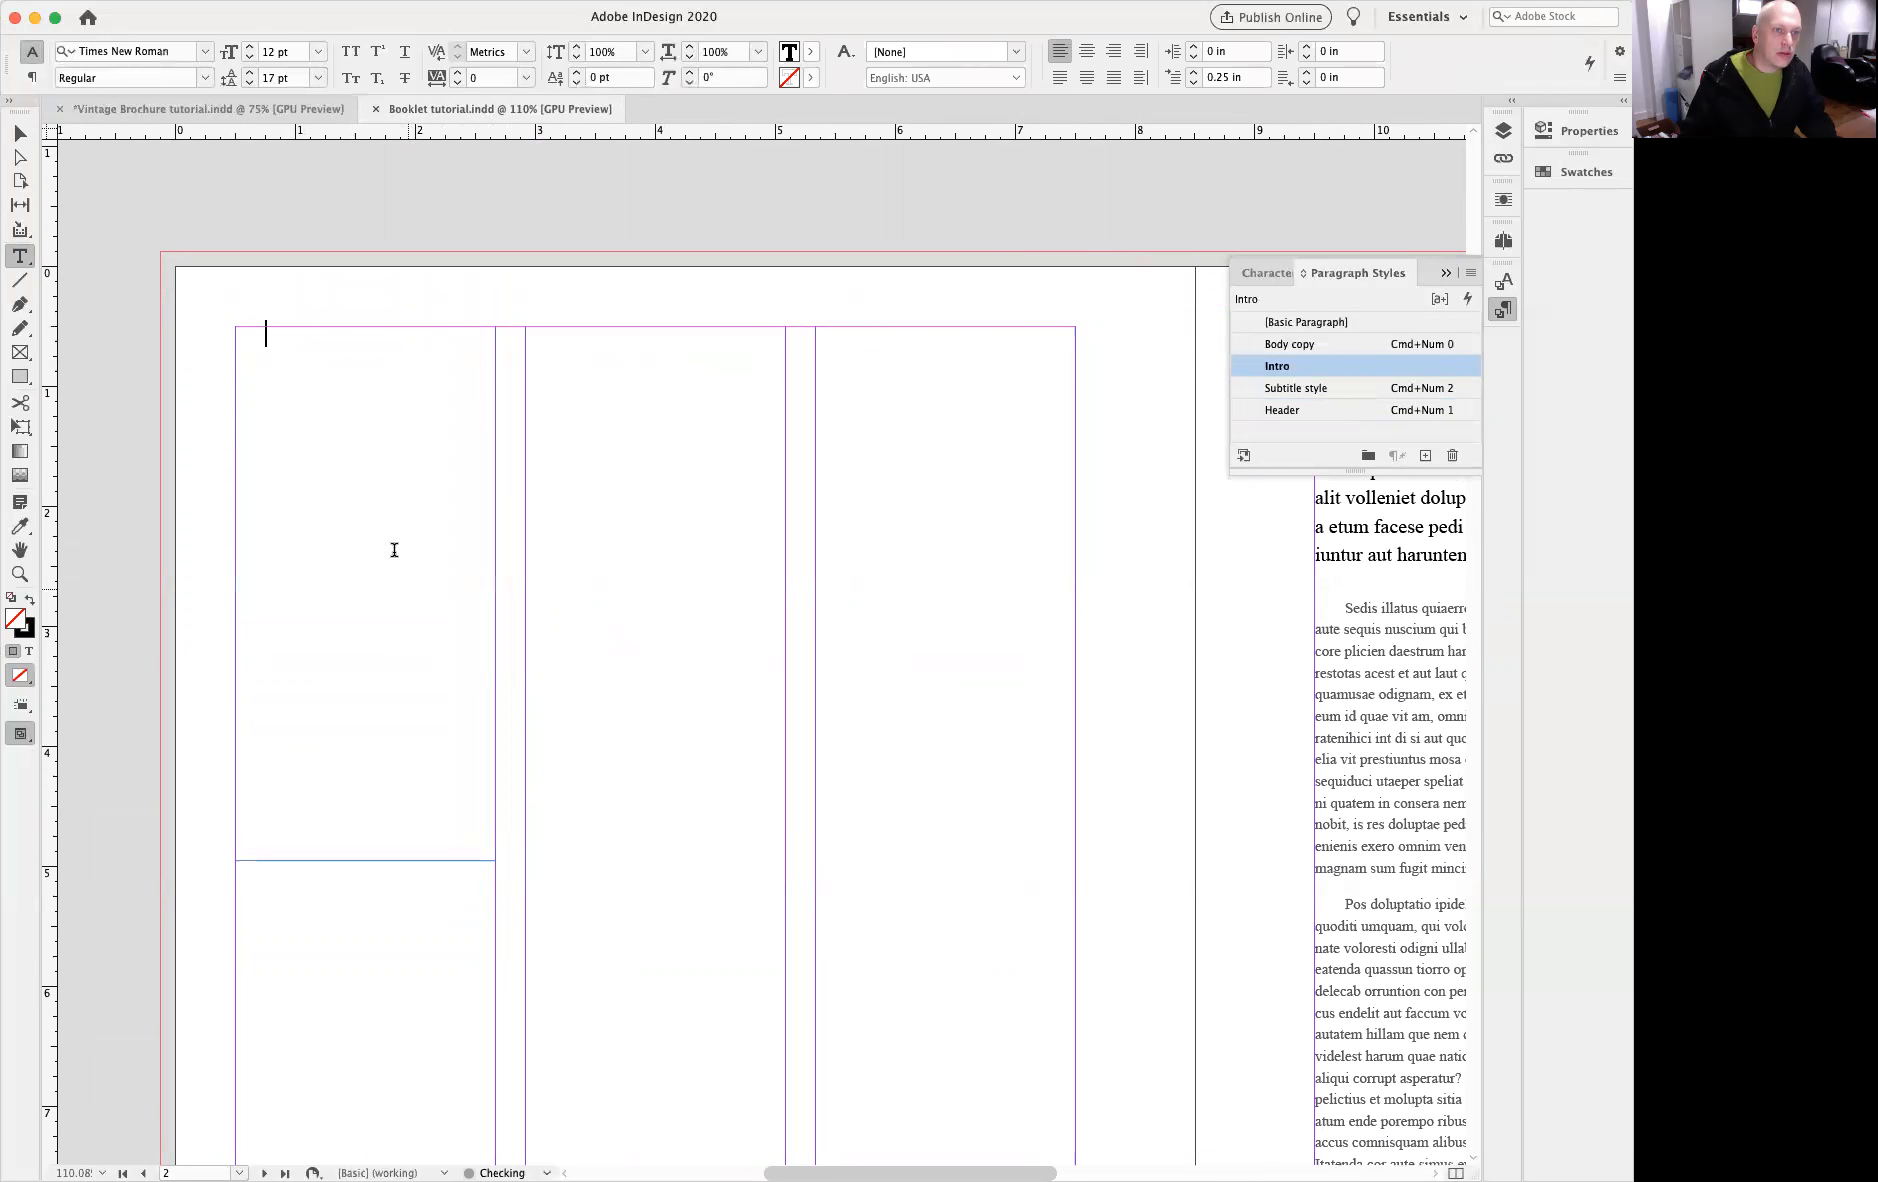
Step: Enter the heading "Table of contents" in the new text frame on page 2
{"action": "type", "text": "T"}
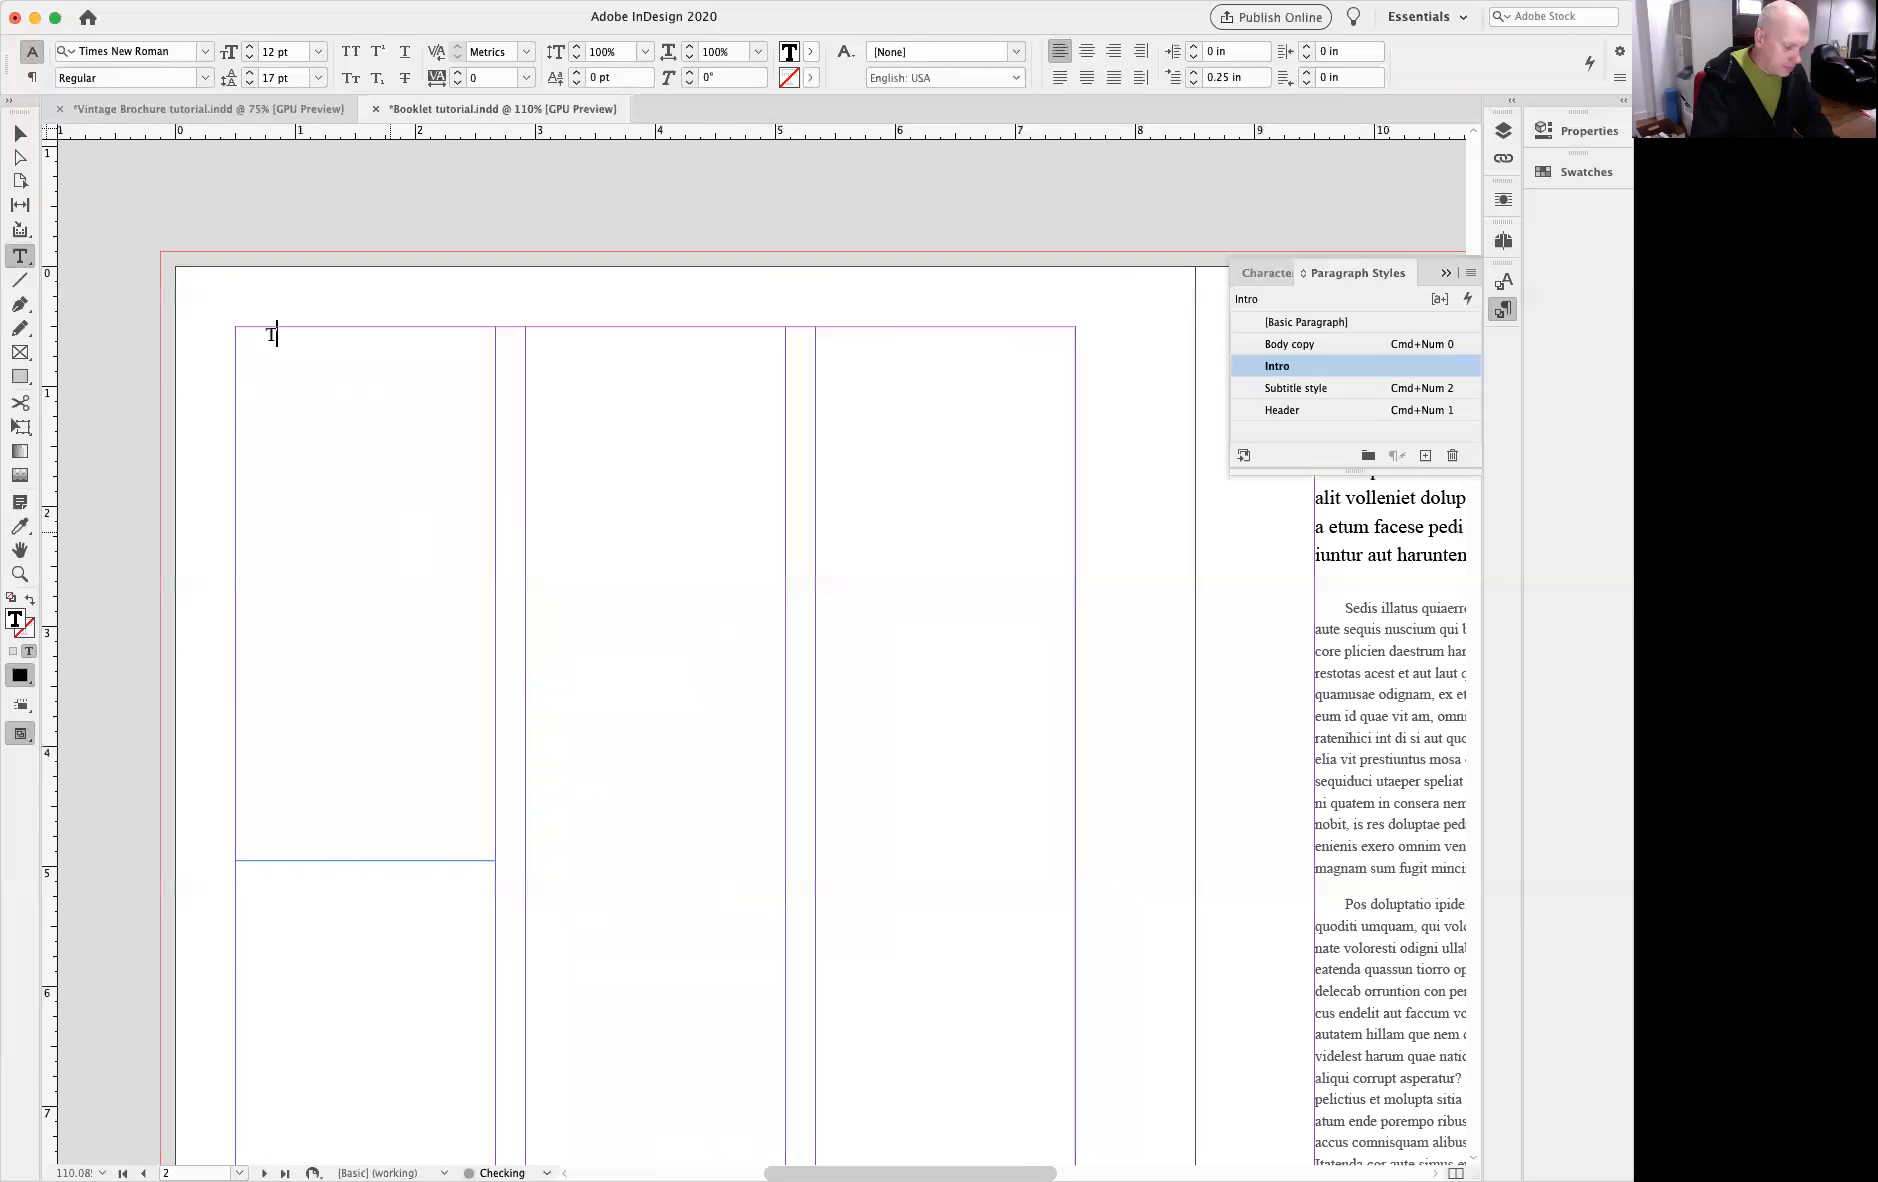
{"action": "type", "text": "Able fo content"}
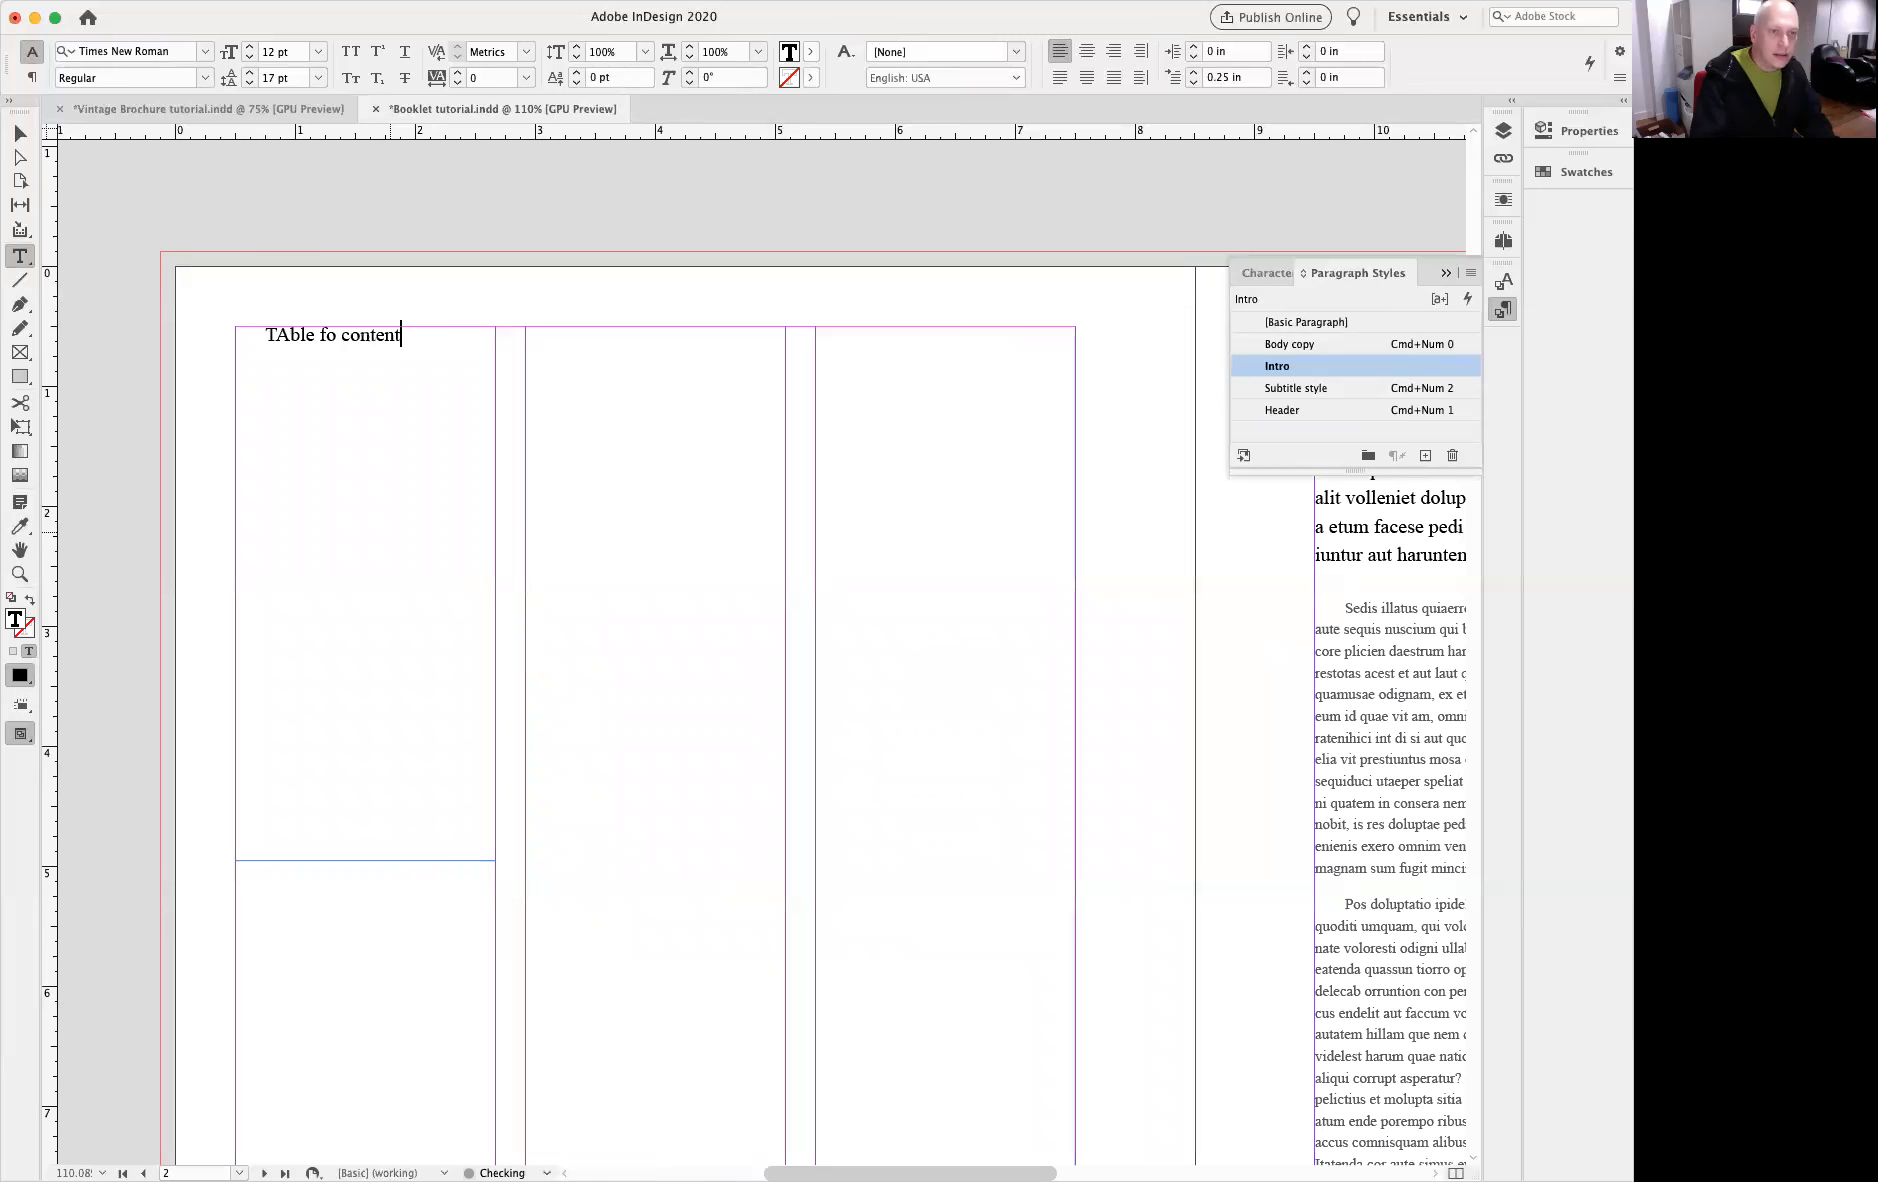
{"action": "key", "text": "Home"}
{"action": "key", "text": "Right"}
{"action": "key", "text": "Right"}
{"action": "key", "text": "BackSpace"}
{"action": "type", "text": "a"}
{"action": "key", "text": "End"}
{"action": "type", "text": "s"}
{"action": "key", "text": "Left"}
{"action": "key", "text": "Left"}
{"action": "key", "text": "Left"}
{"action": "key", "text": "Left"}
{"action": "key", "text": "Left"}
{"action": "key", "text": "BackSpace"}
{"action": "key", "text": "BackSpace"}
{"action": "type", "text": "of"}
Step: Add the entries "Item 01" and "Item 2 03" as separate paragraphs below the contents heading
{"action": "key", "text": "Return"}
{"action": "key", "text": "Return"}
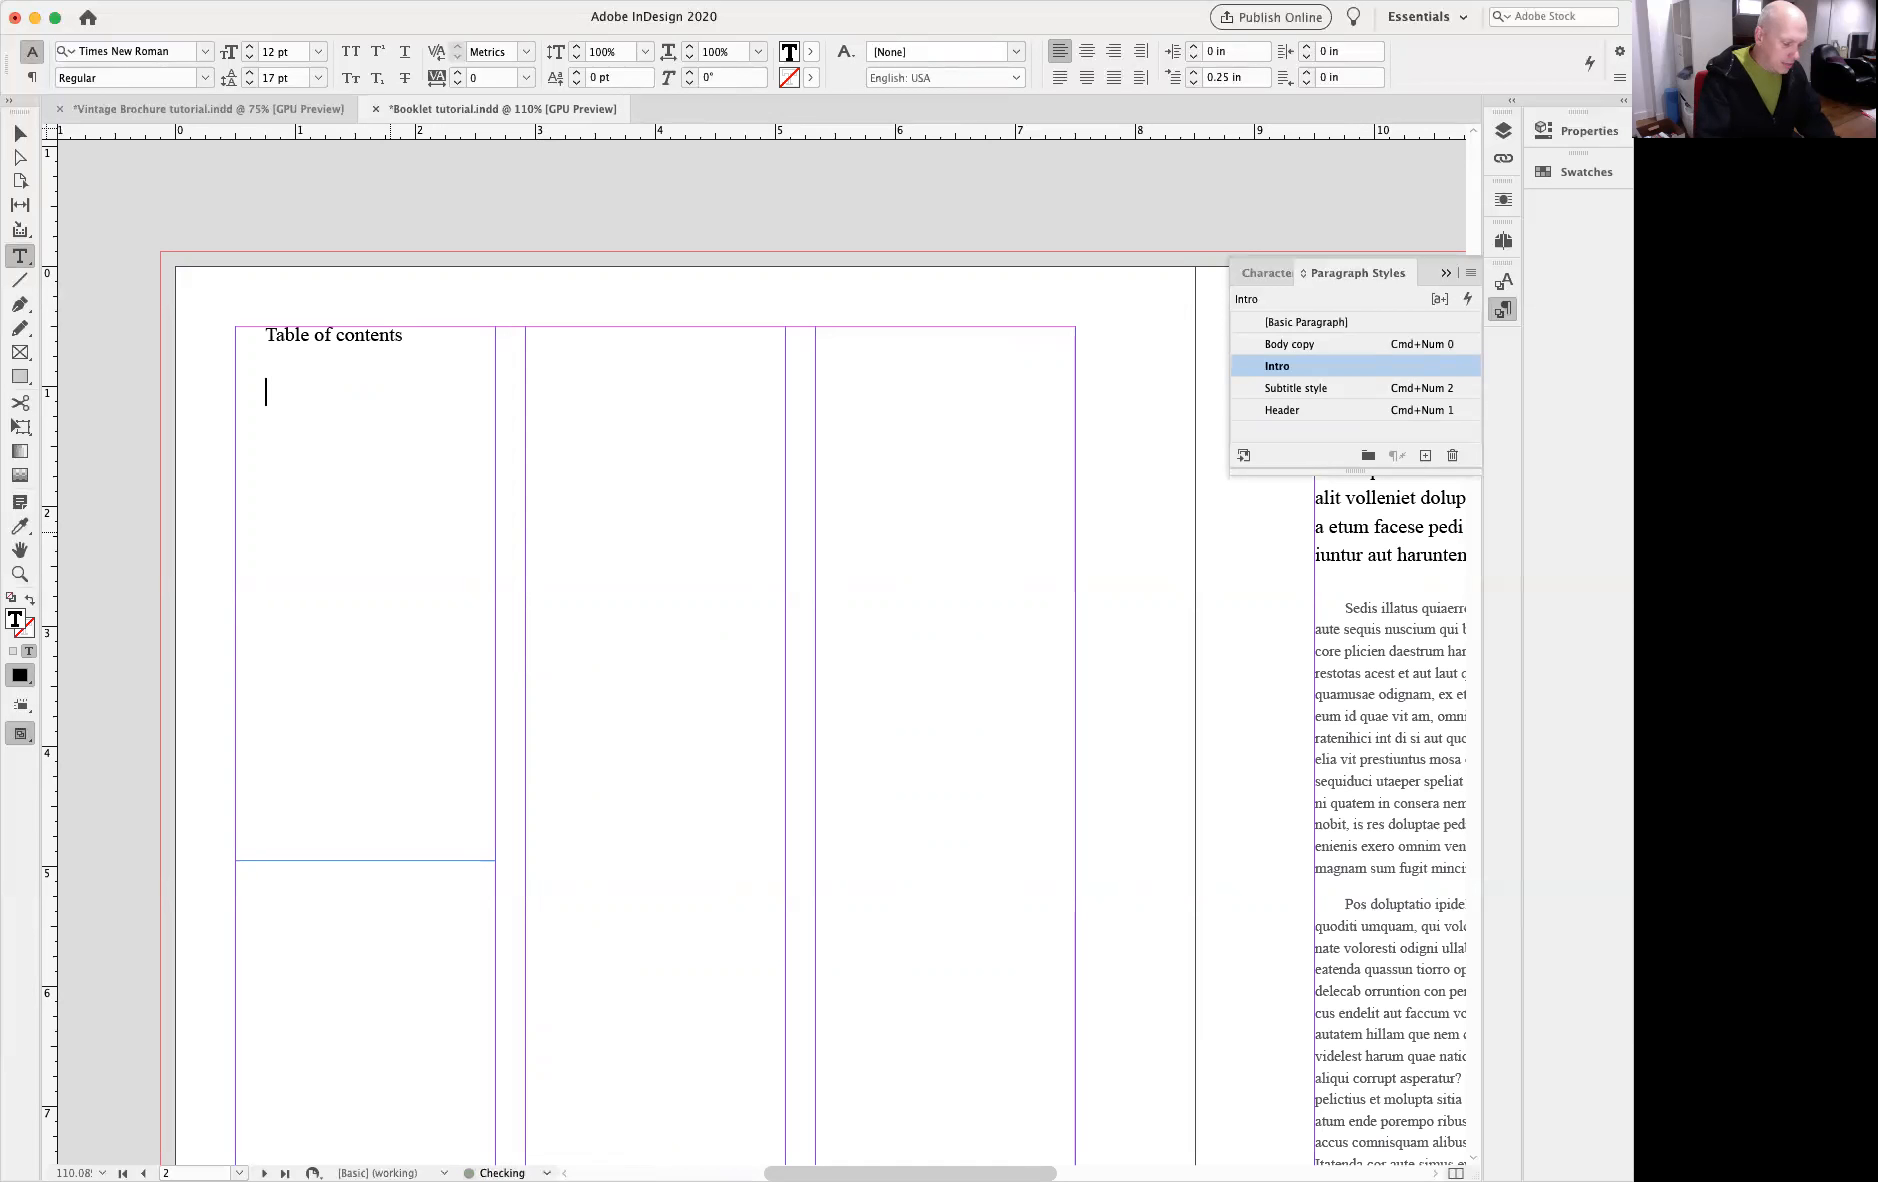
{"action": "type", "text": "Item 01"}
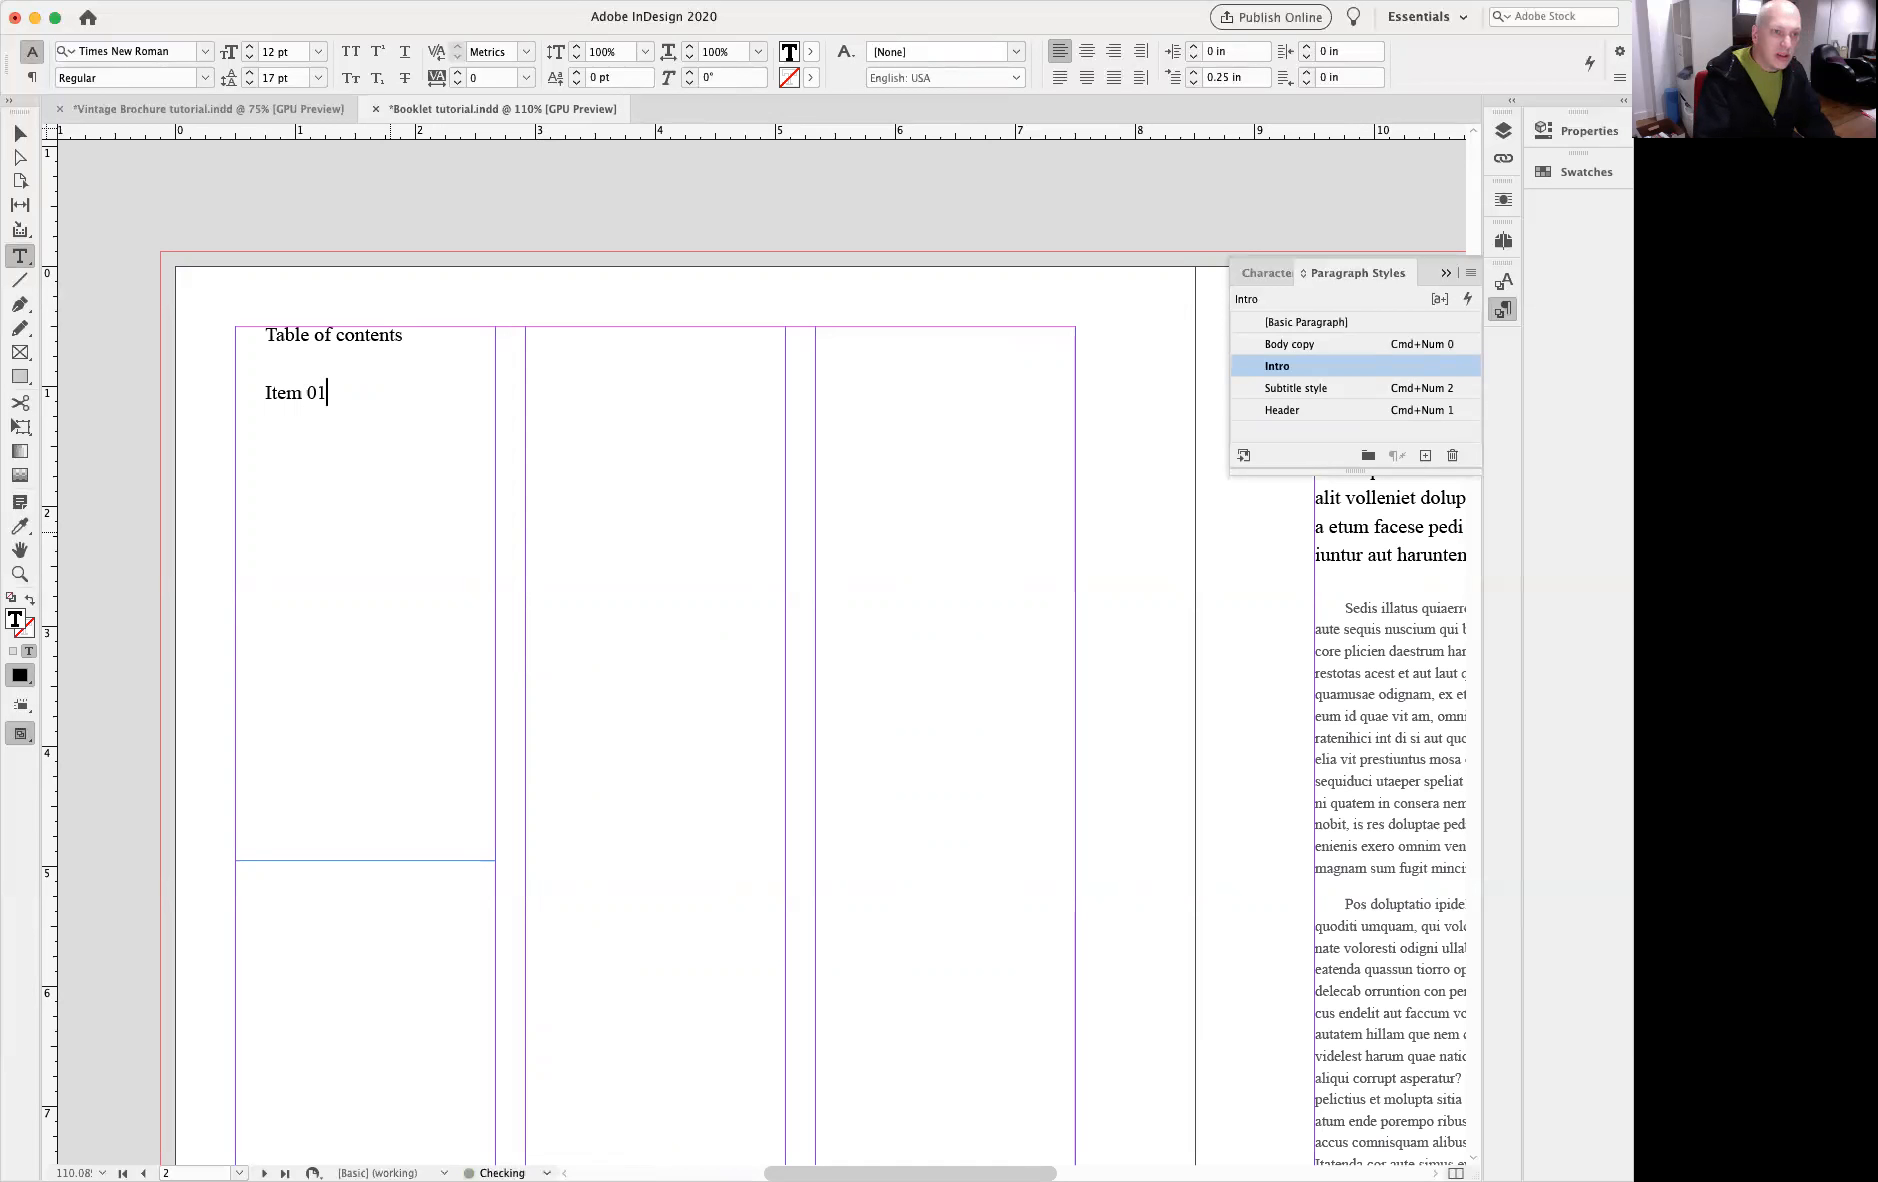
{"action": "key", "text": "Return"}
{"action": "key", "text": "Return"}
{"action": "type", "text": "Item "}
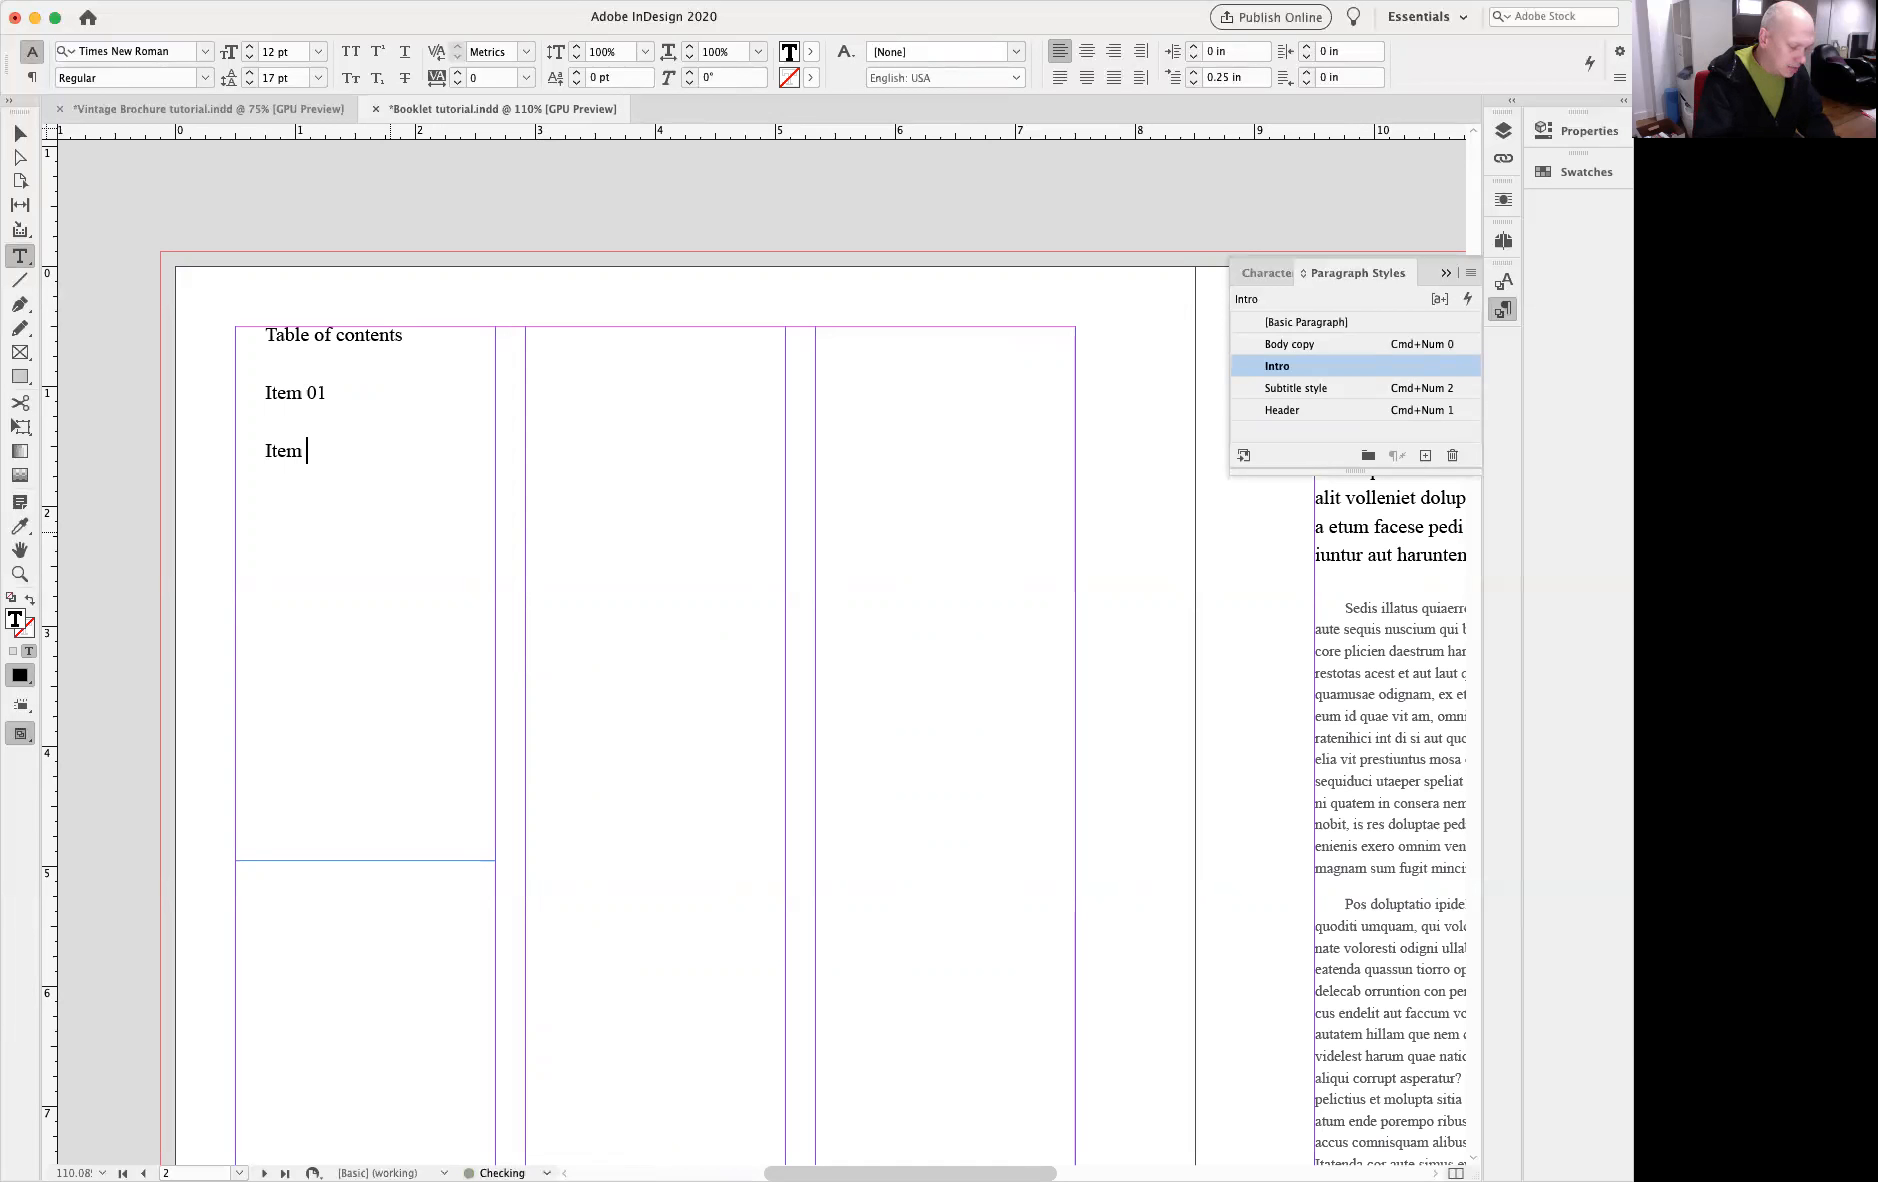
{"action": "type", "text": "2 03"}
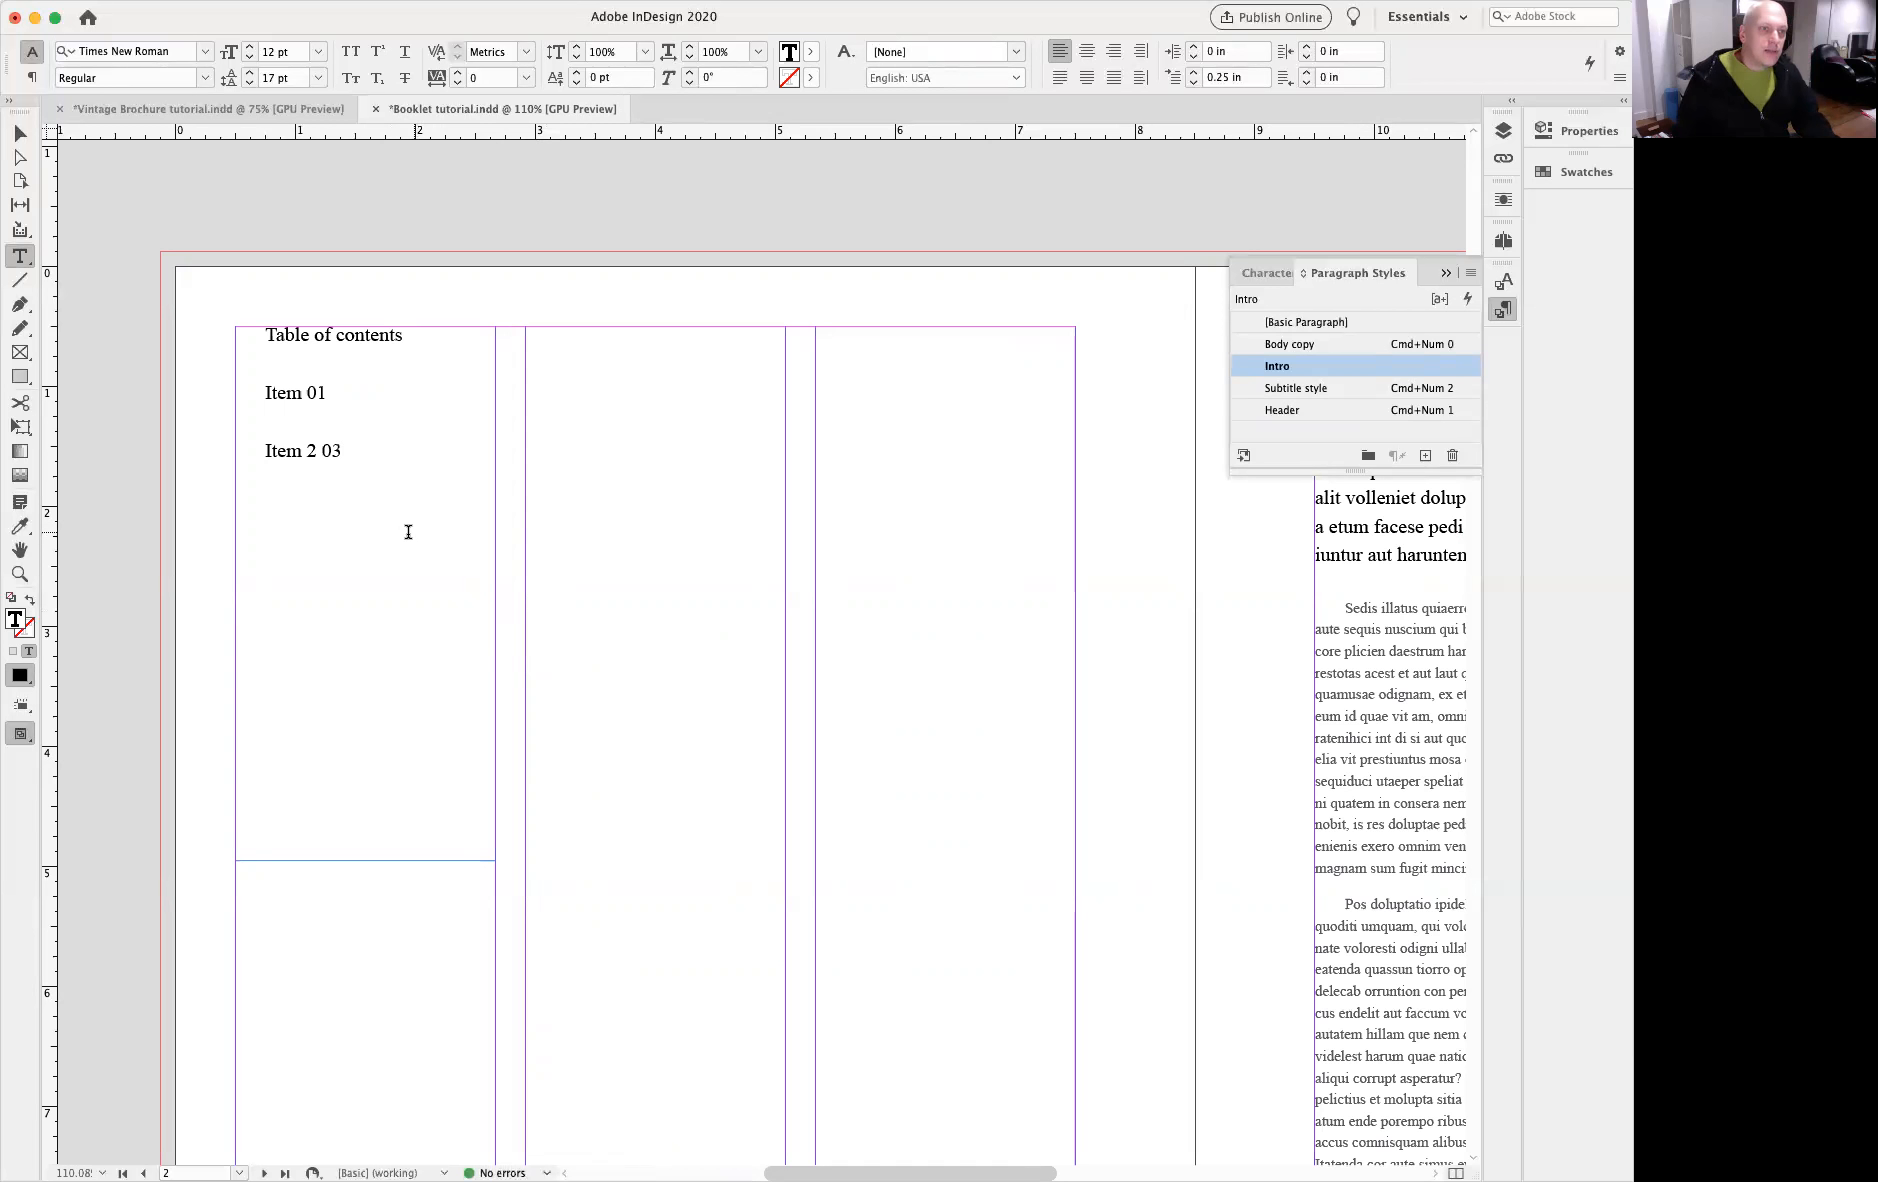
Step: Create a paragraph style from the three contents lines, apply it to them and name it TOC
{"action": "left_click_drag", "start_coordinate": [408, 531], "coordinate": [218, 302]}
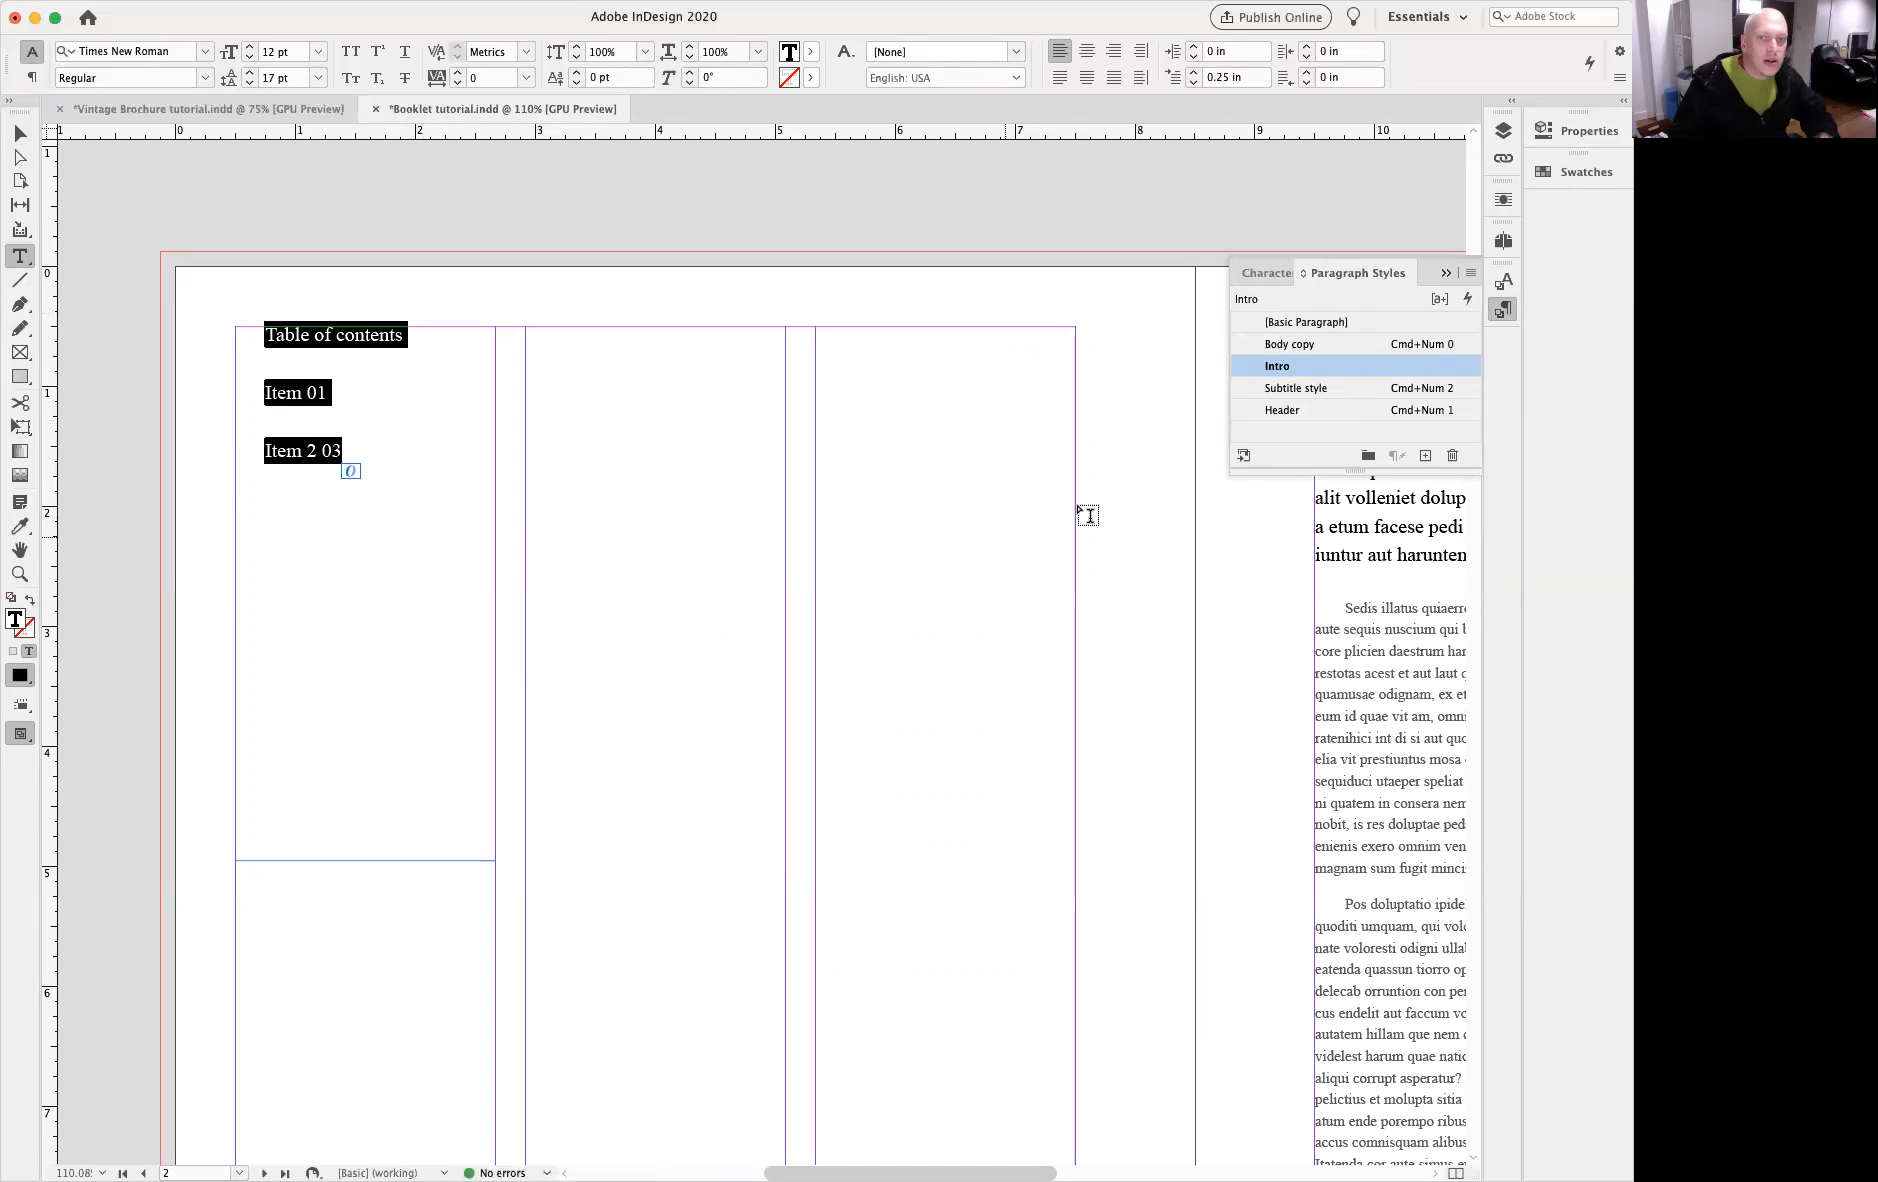
{"action": "left_click", "coordinate": [1427, 455]}
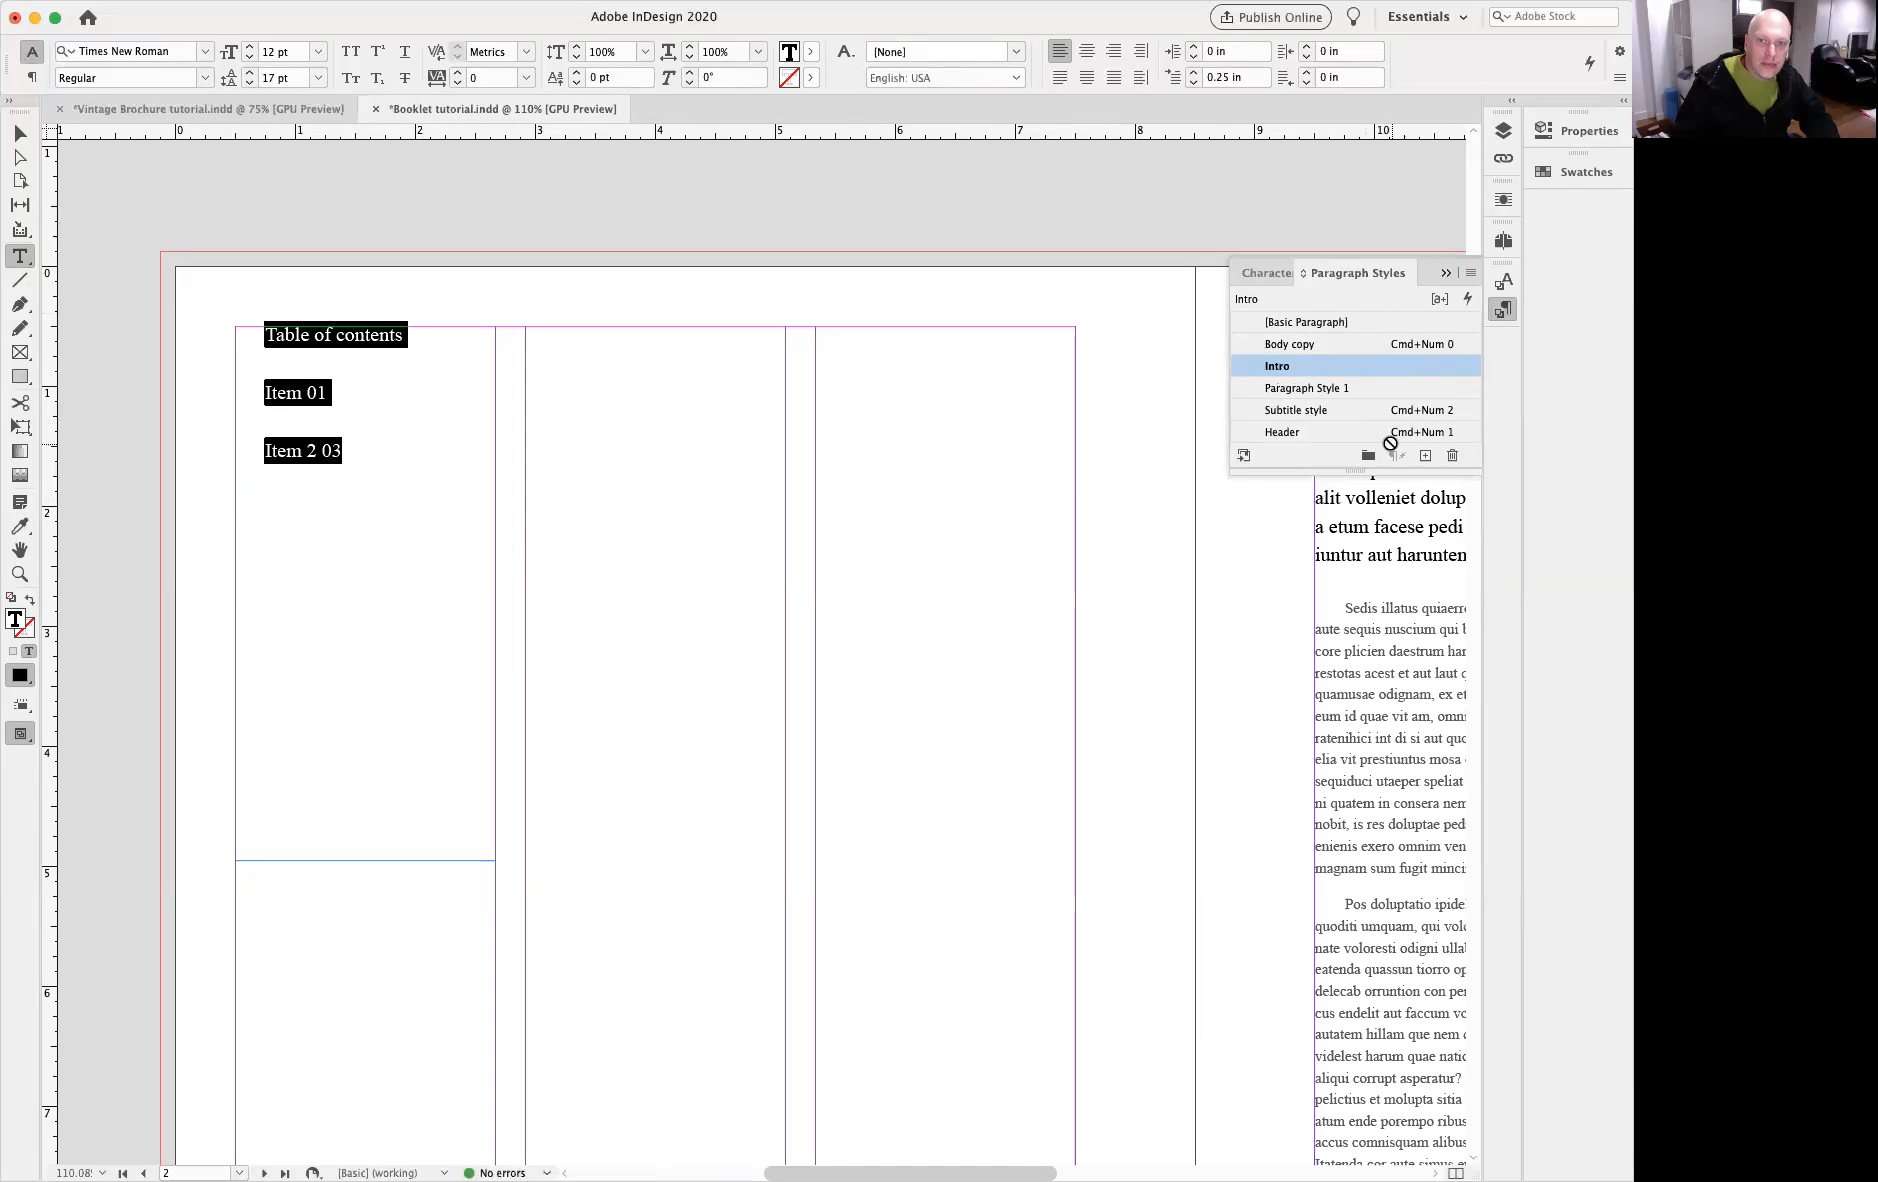
{"action": "left_click", "coordinate": [1368, 385]}
{"action": "double_click", "coordinate": [1382, 388]}
{"action": "double_click", "coordinate": [1422, 387]}
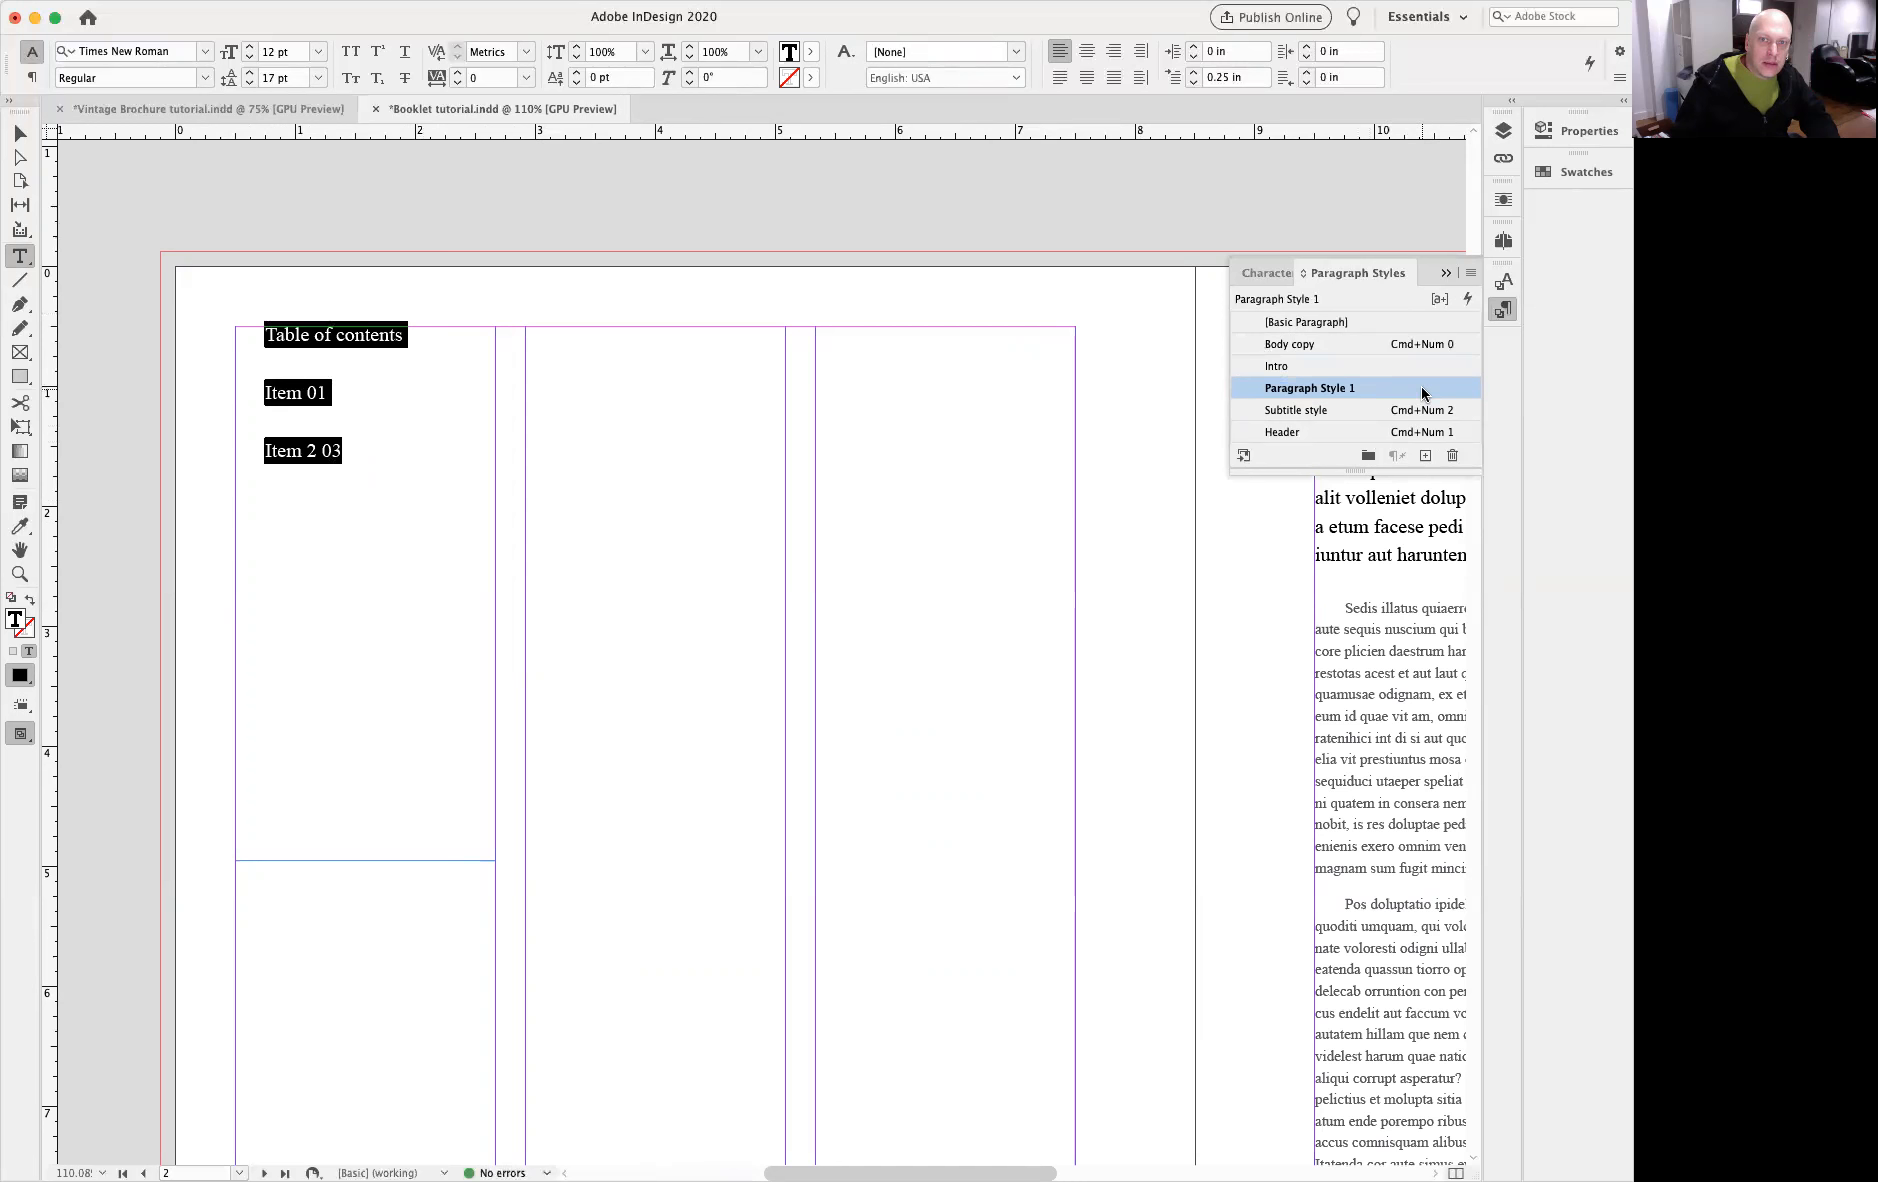
{"action": "type", "text": "TOC"}
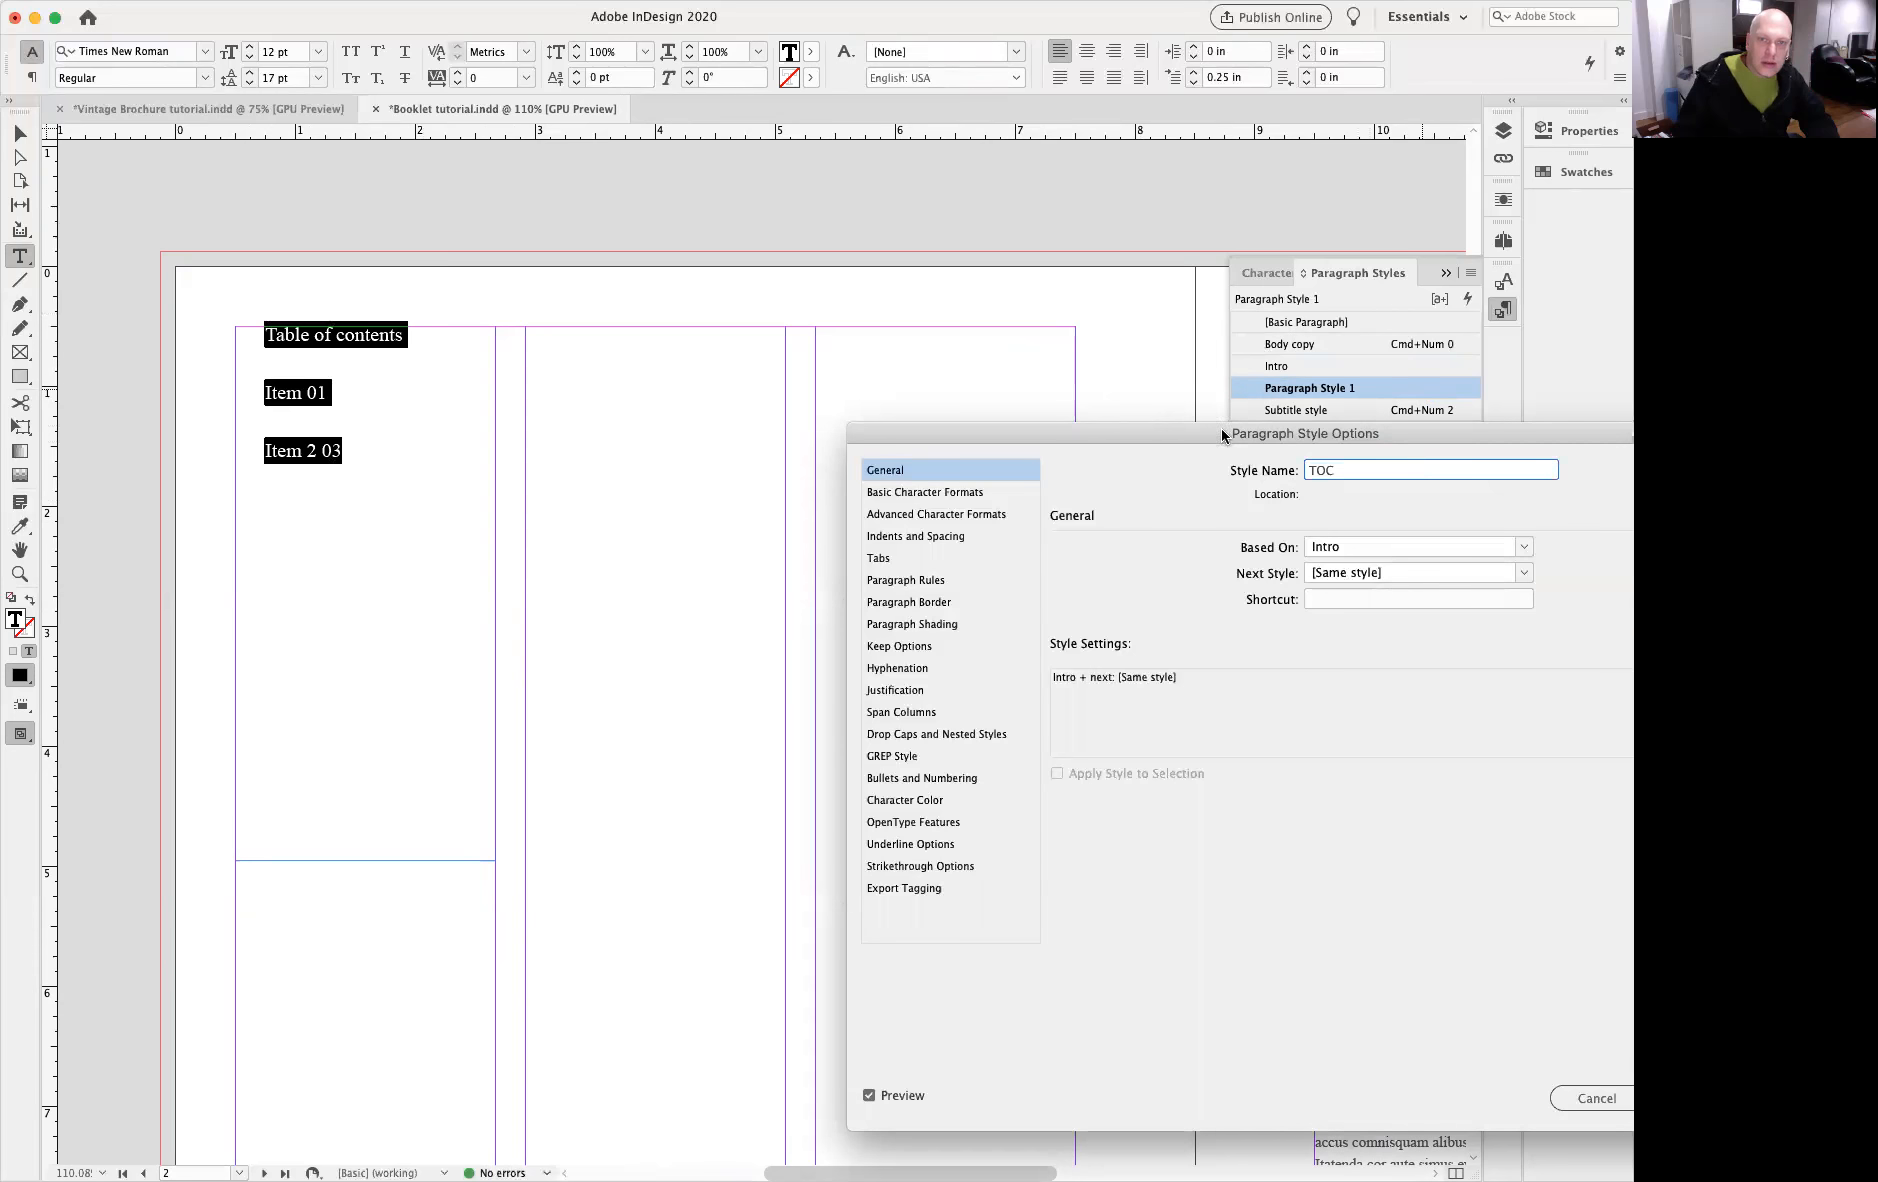
Step: Set the TOC style's font to Montserrat Medium at 10 pt
{"action": "left_click_drag", "start_coordinate": [1221, 428], "coordinate": [914, 511]}
{"action": "left_click", "coordinate": [620, 577]}
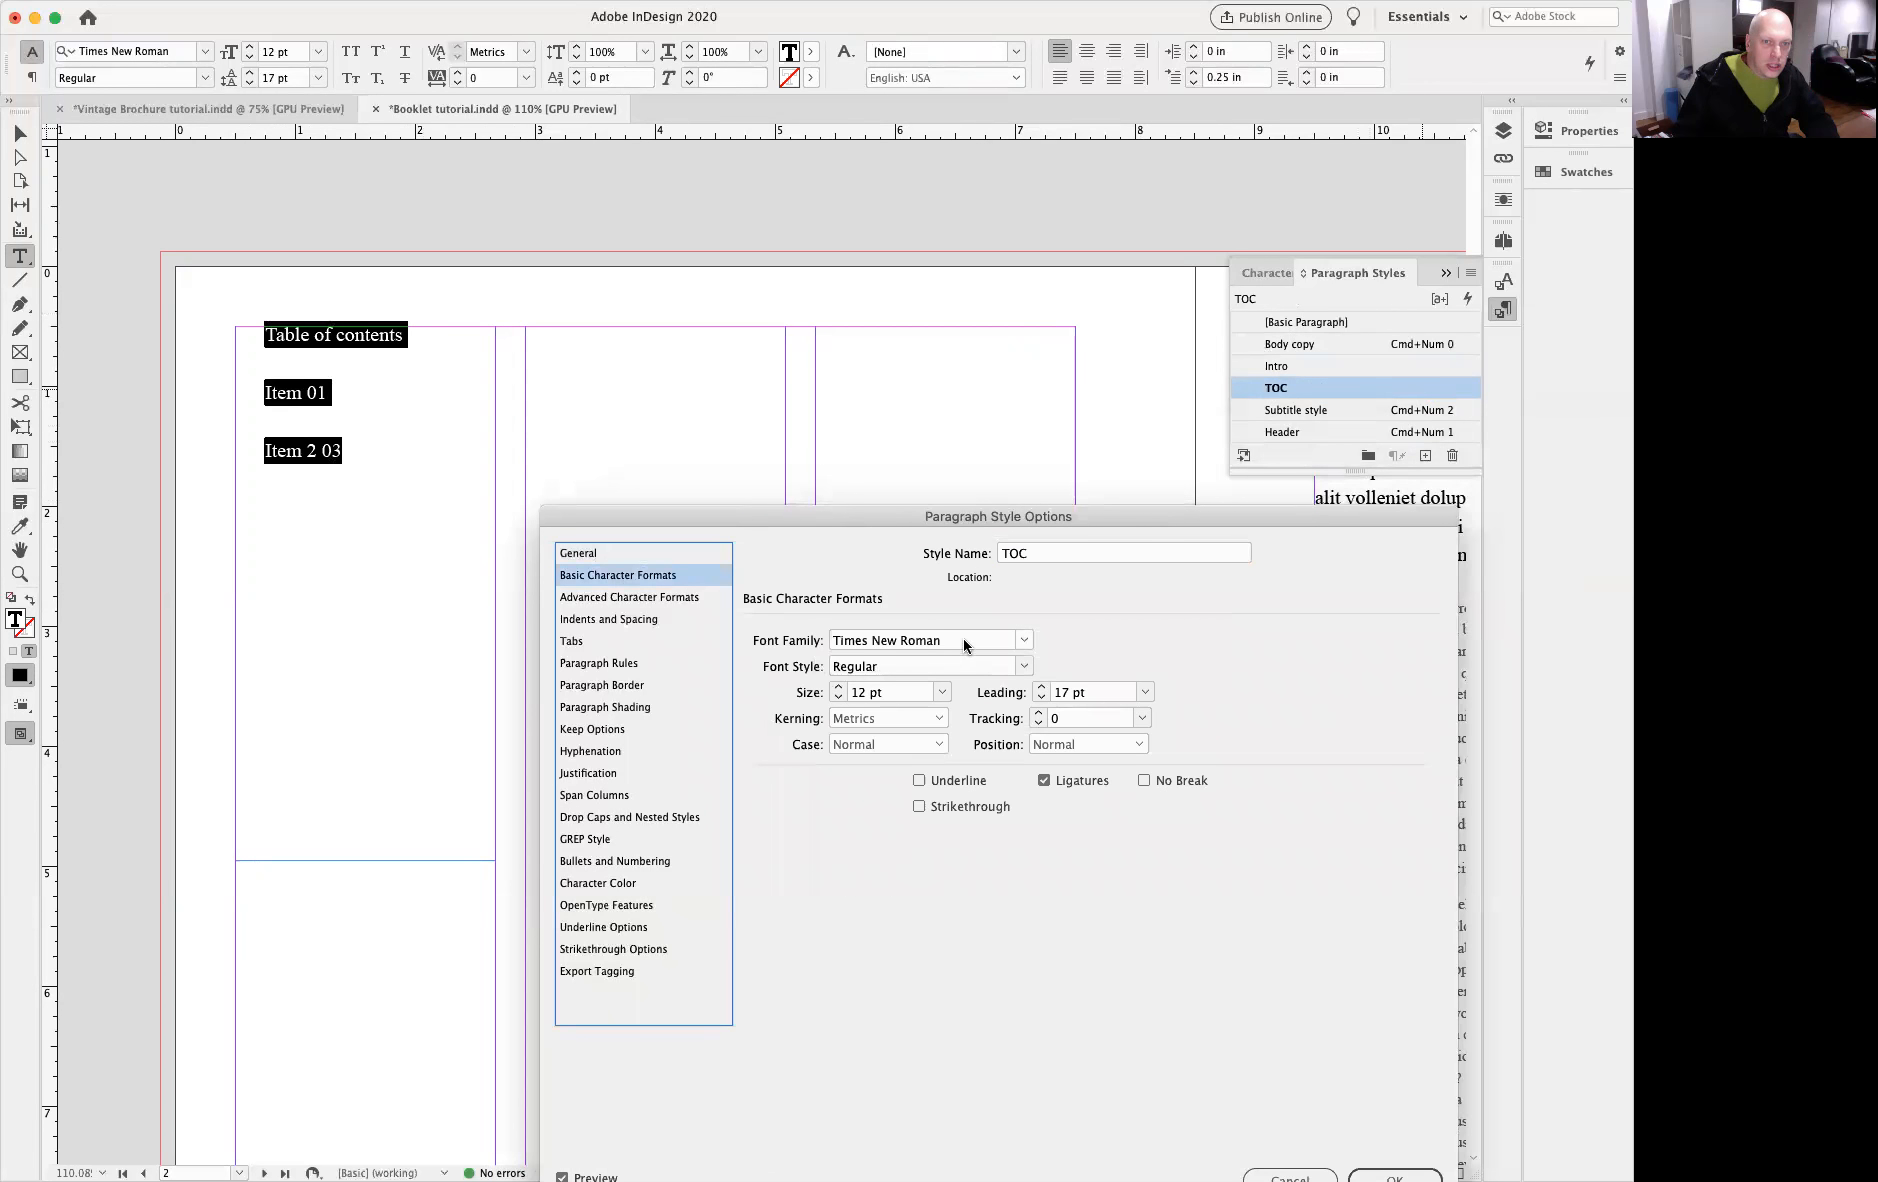
{"action": "left_click", "coordinate": [1023, 641]}
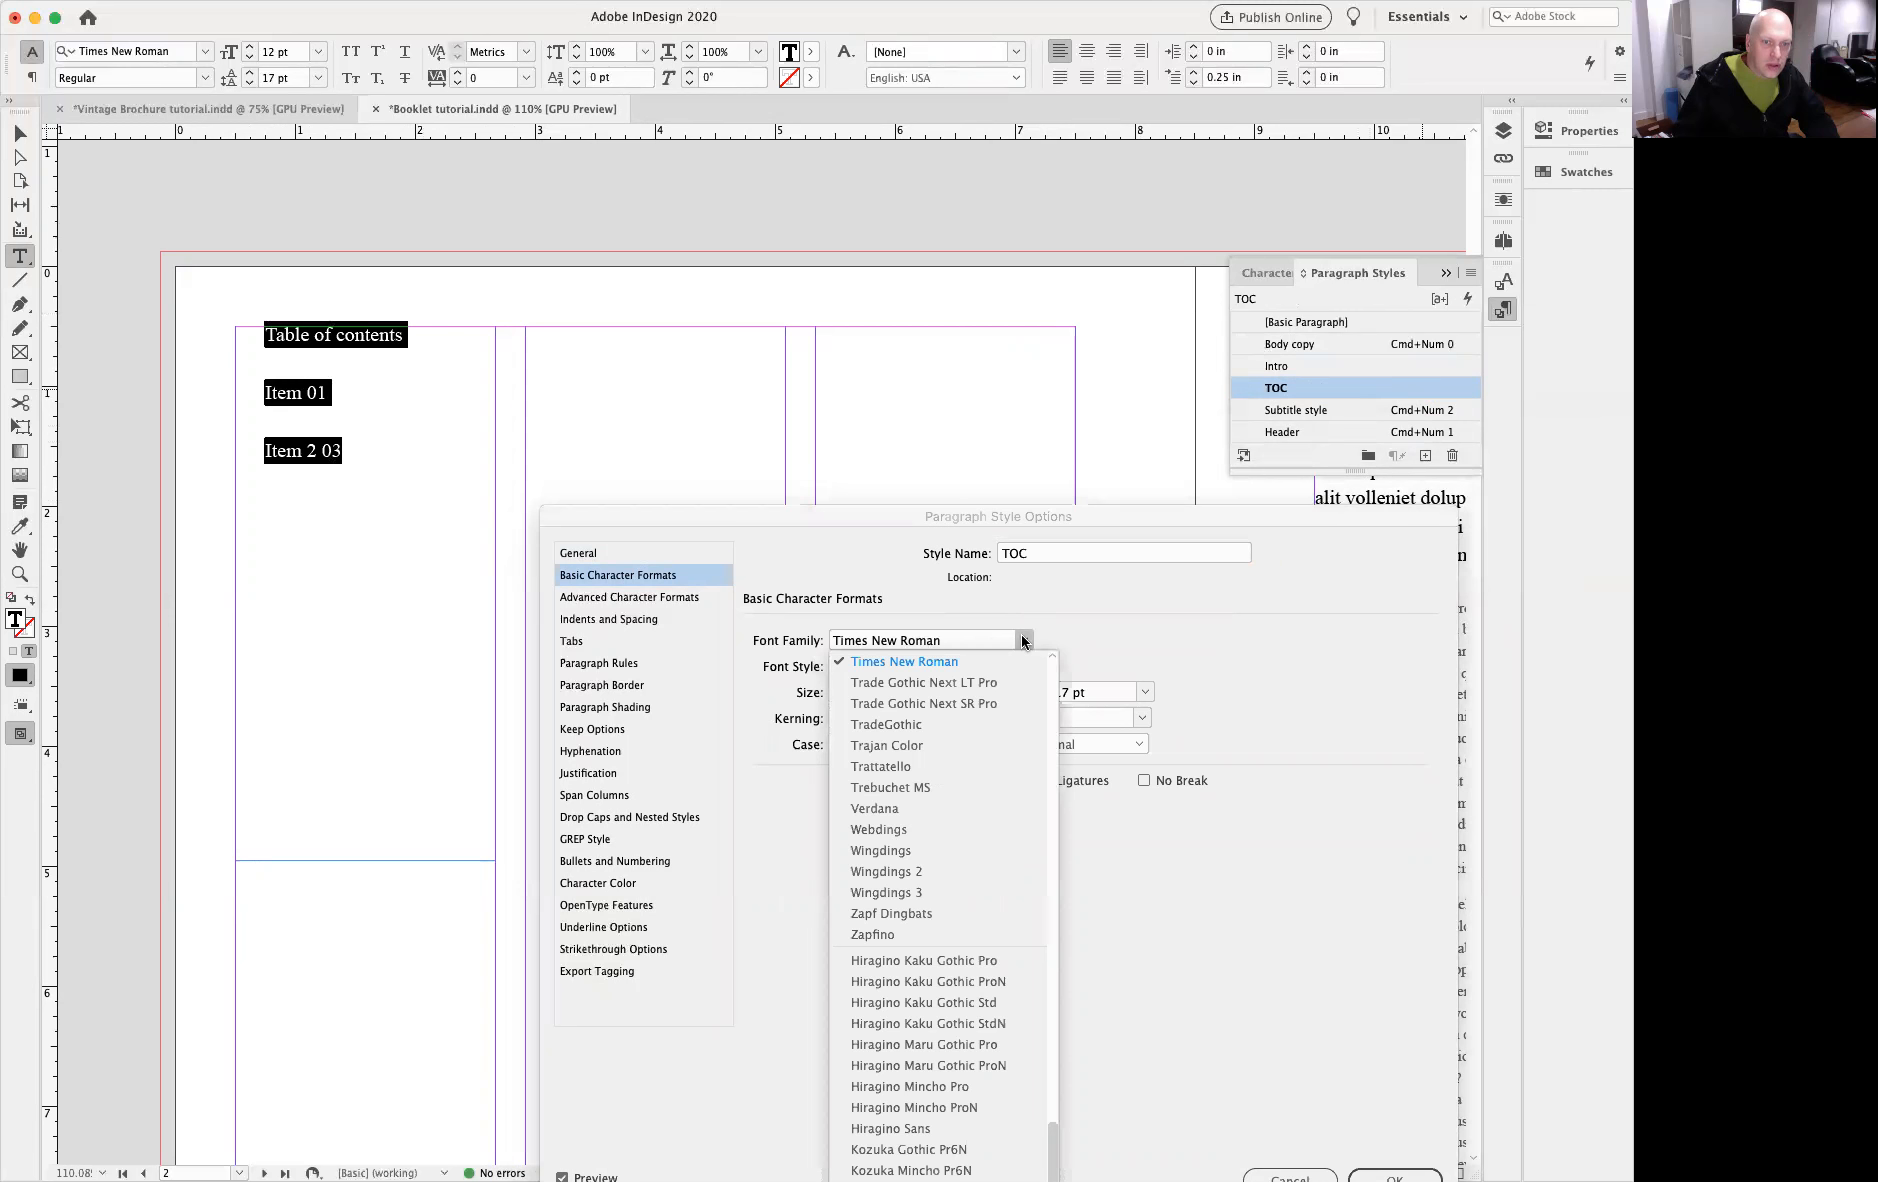
{"action": "scroll", "coordinate": [1016, 776], "scroll_direction": "up", "scroll_amount": 20}
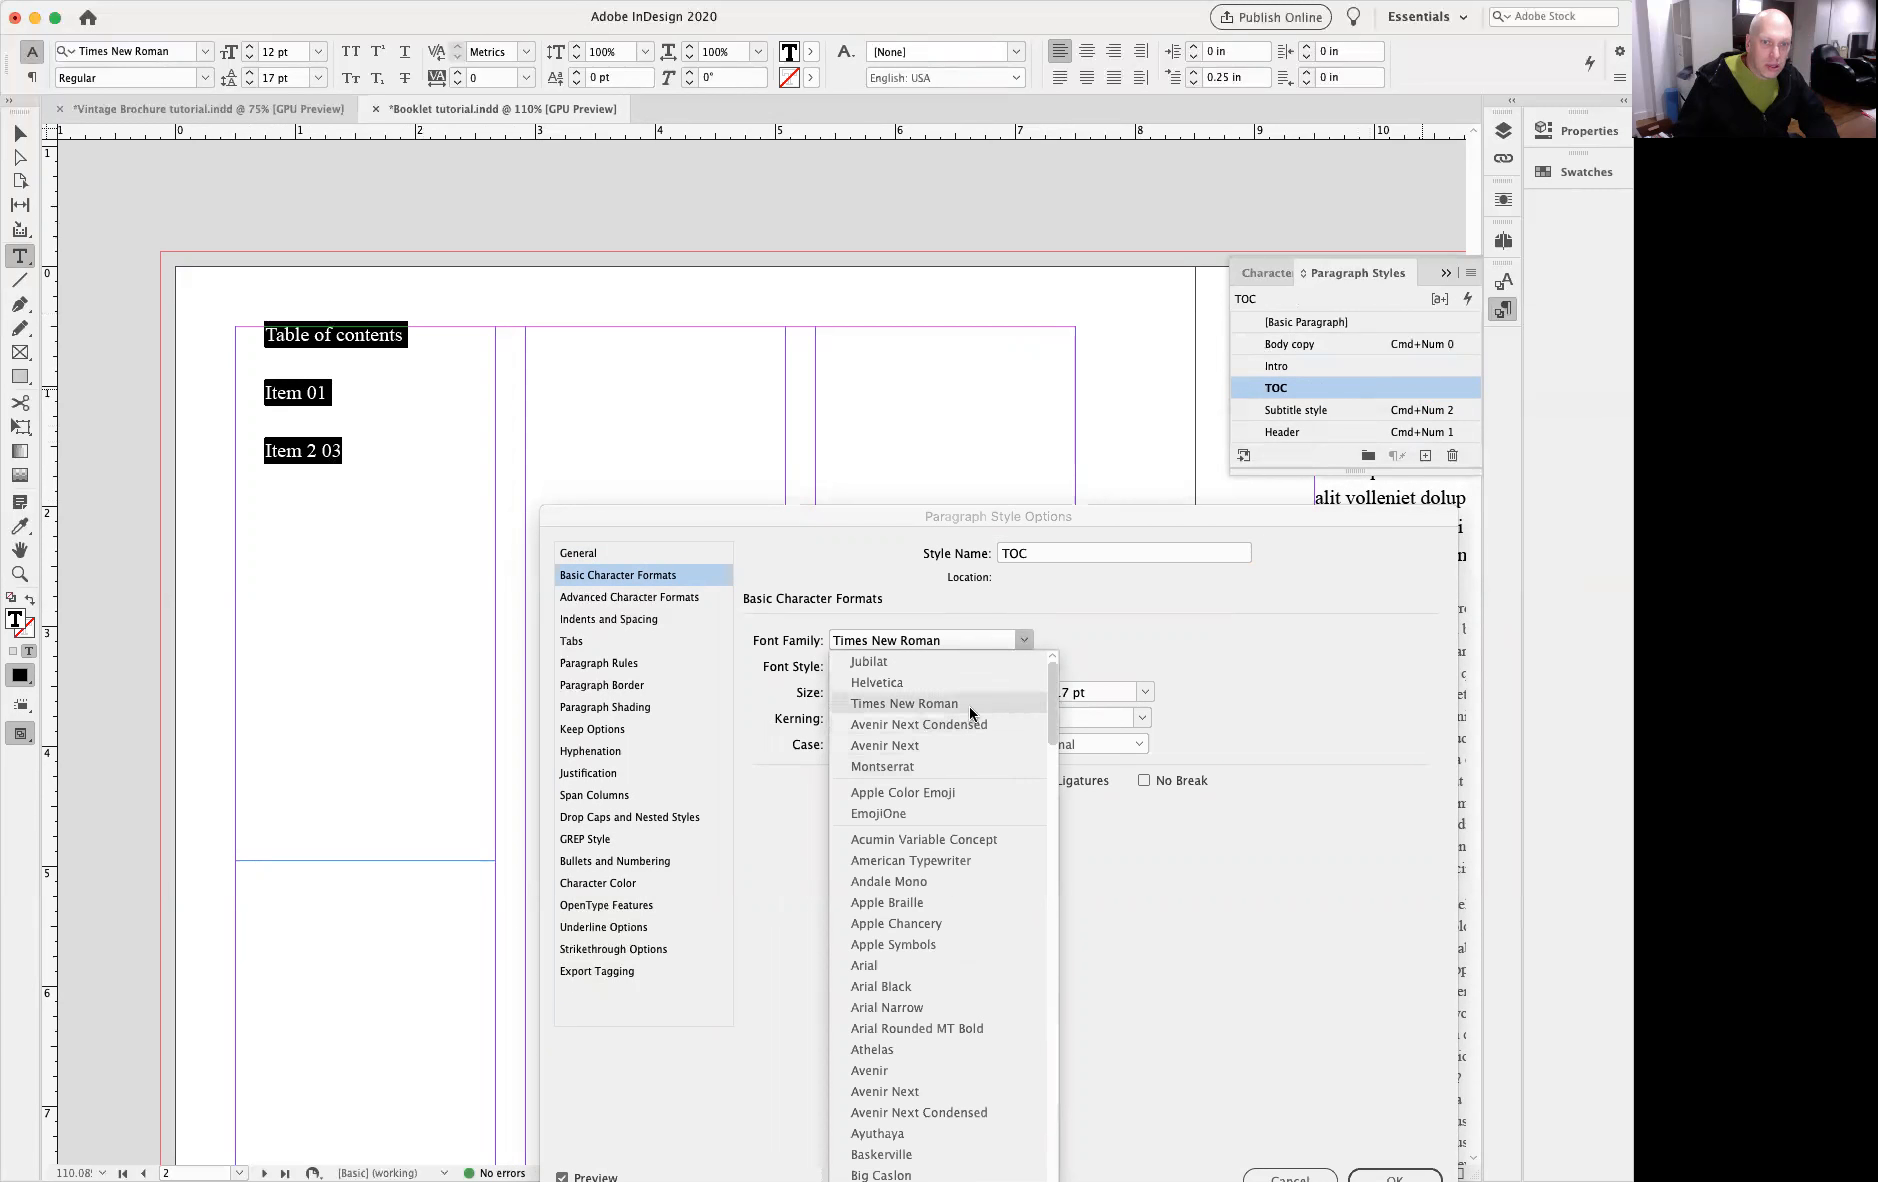
{"action": "left_click", "coordinate": [912, 764]}
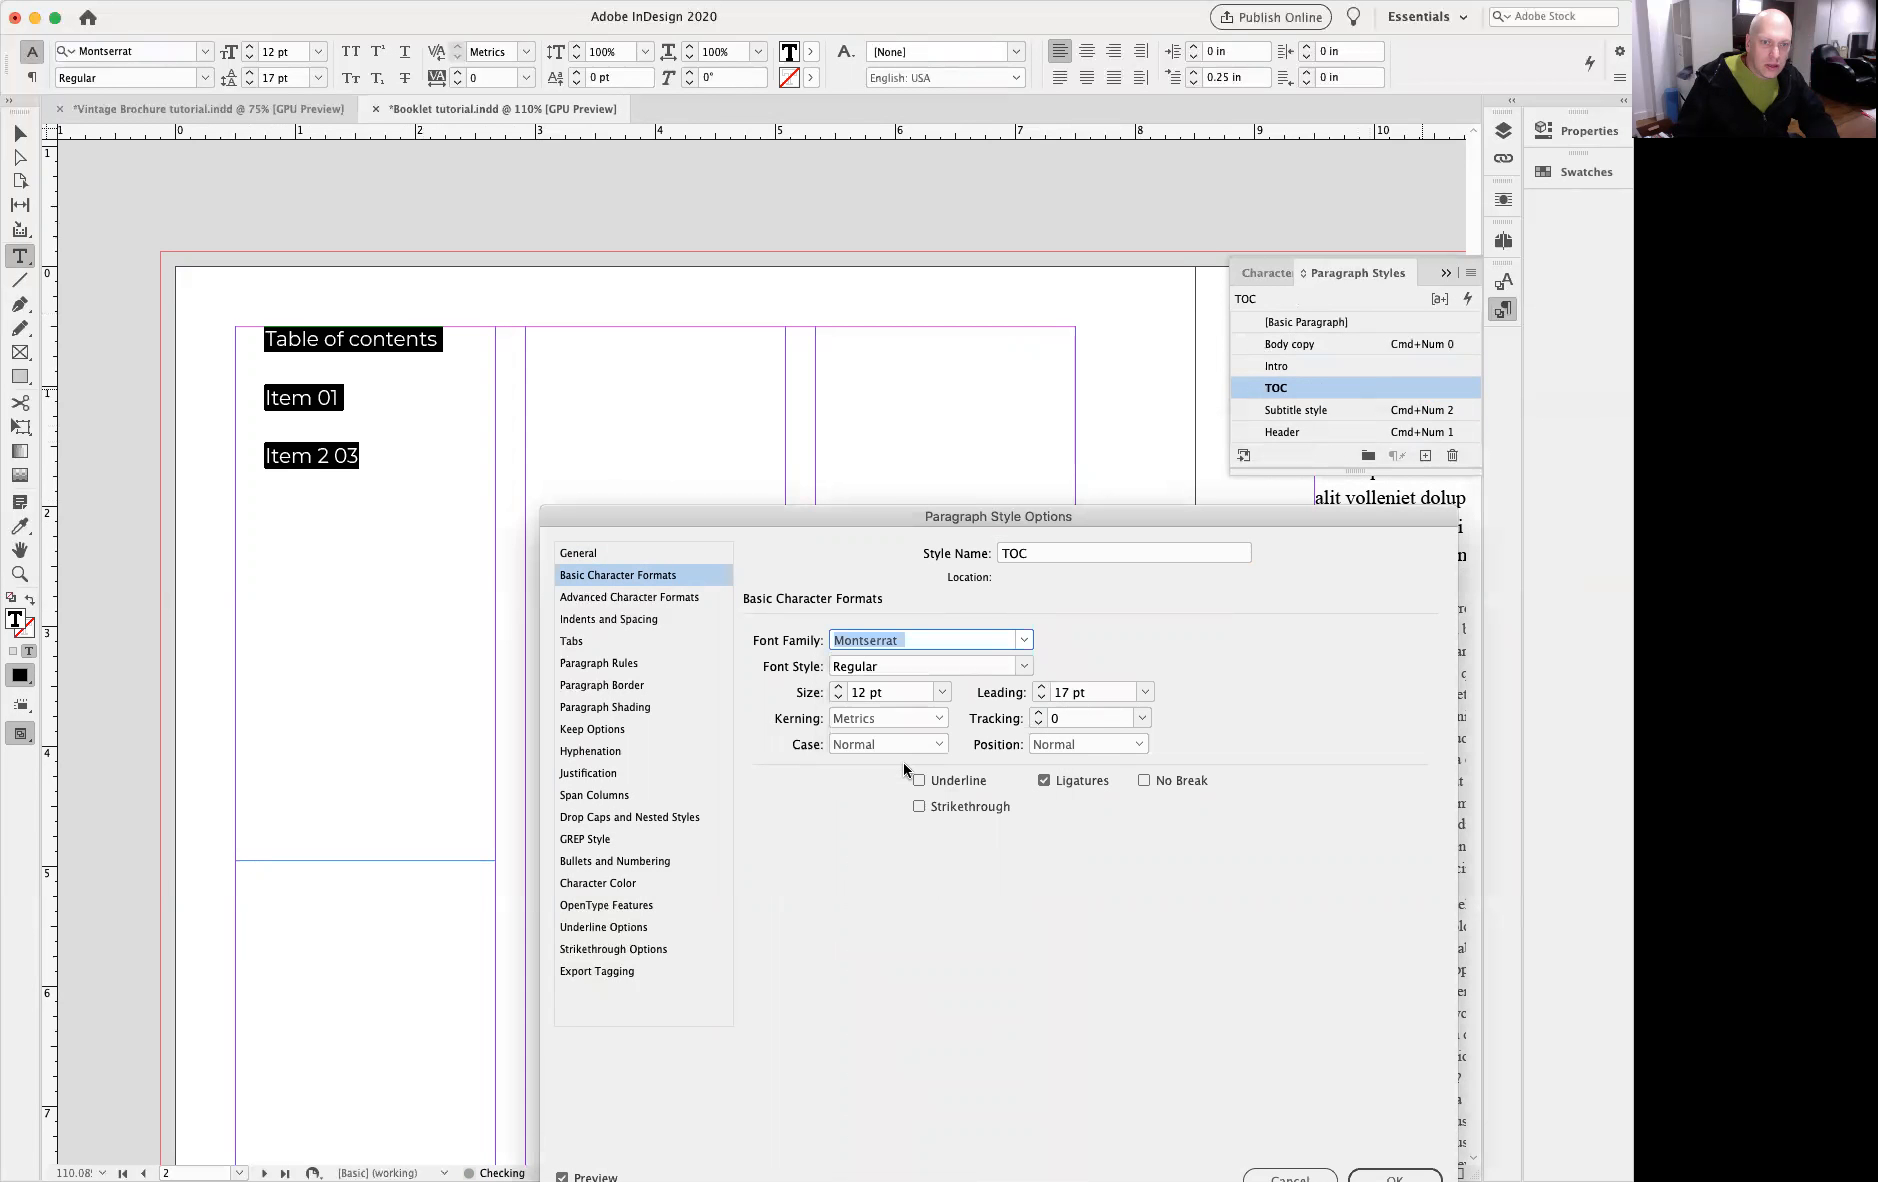
{"action": "left_click", "coordinate": [838, 699]}
{"action": "left_click", "coordinate": [838, 699]}
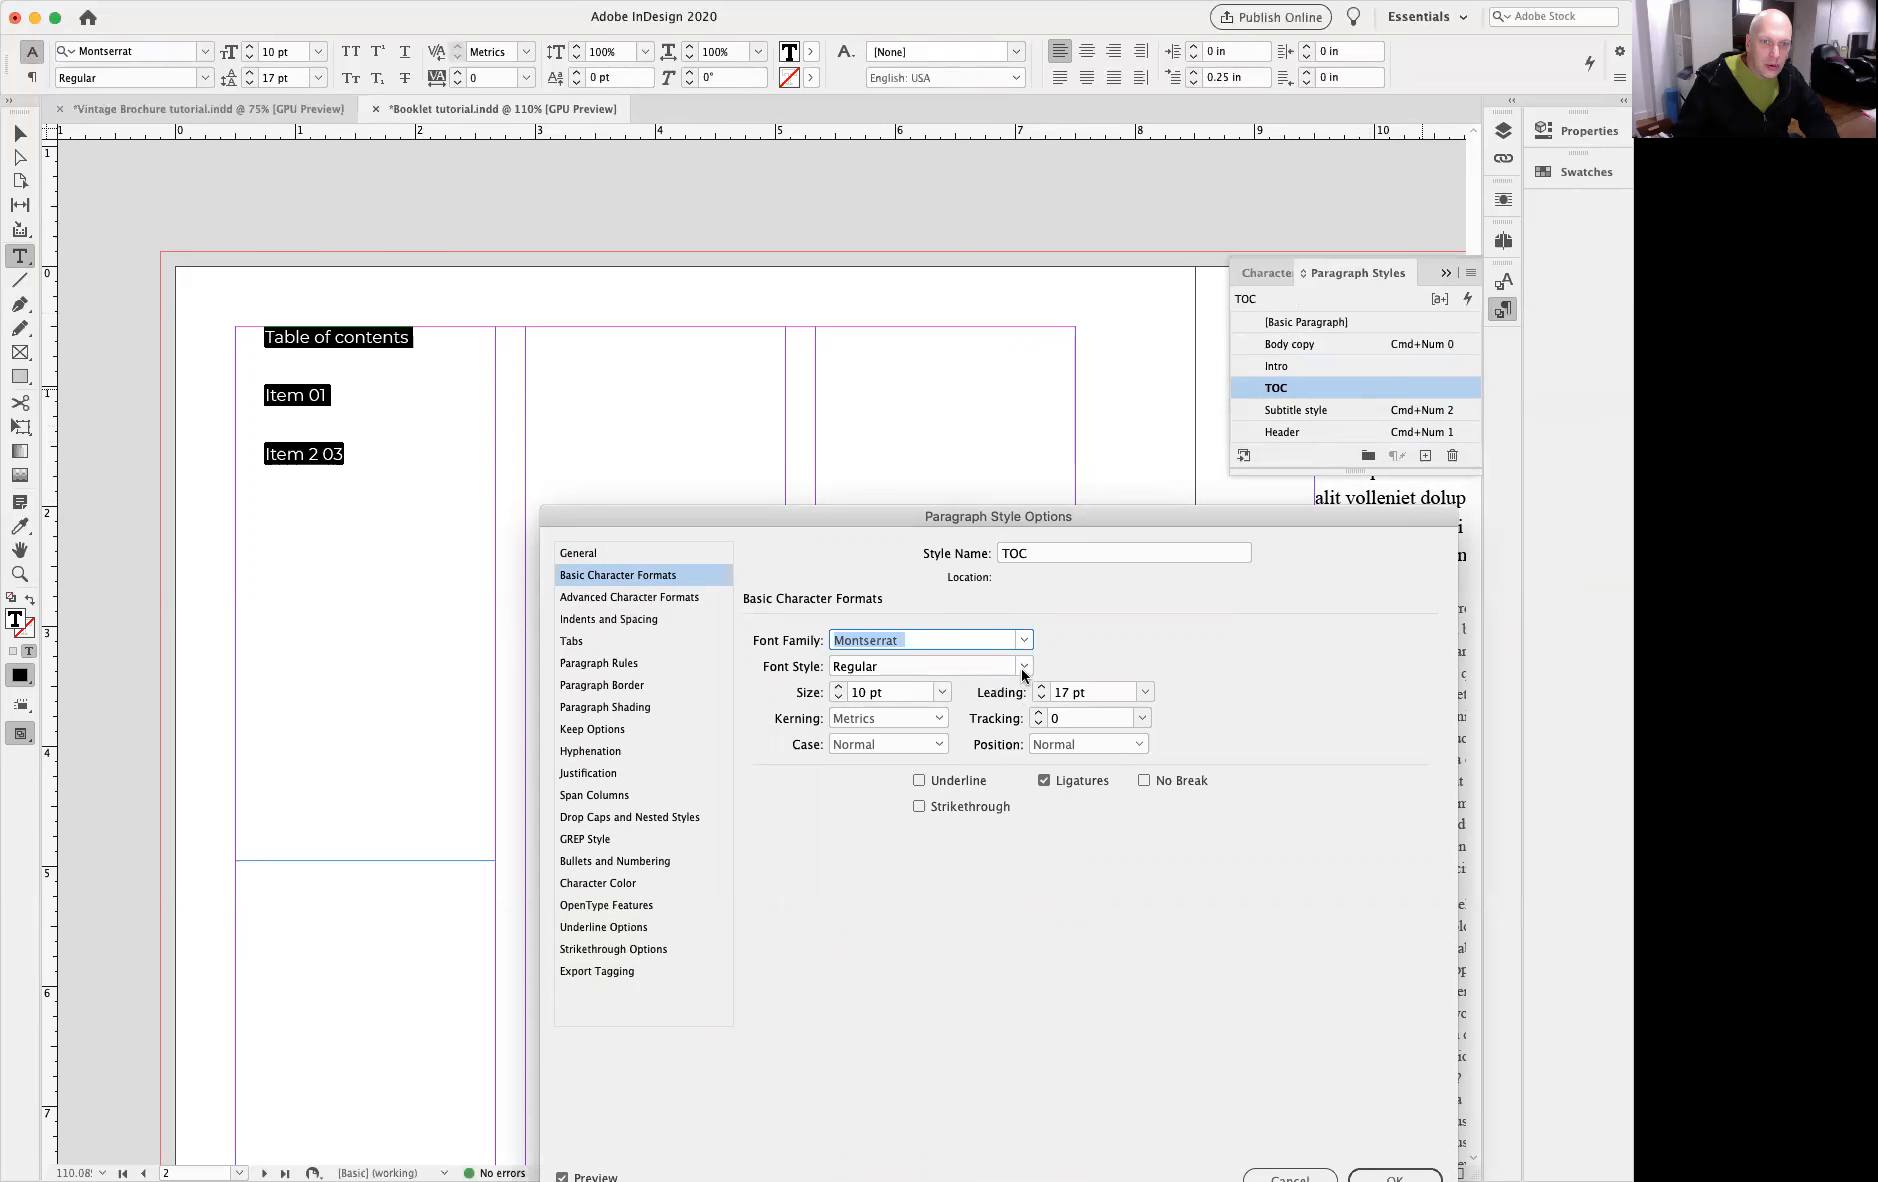
{"action": "left_click", "coordinate": [1024, 666]}
{"action": "left_click", "coordinate": [903, 857]}
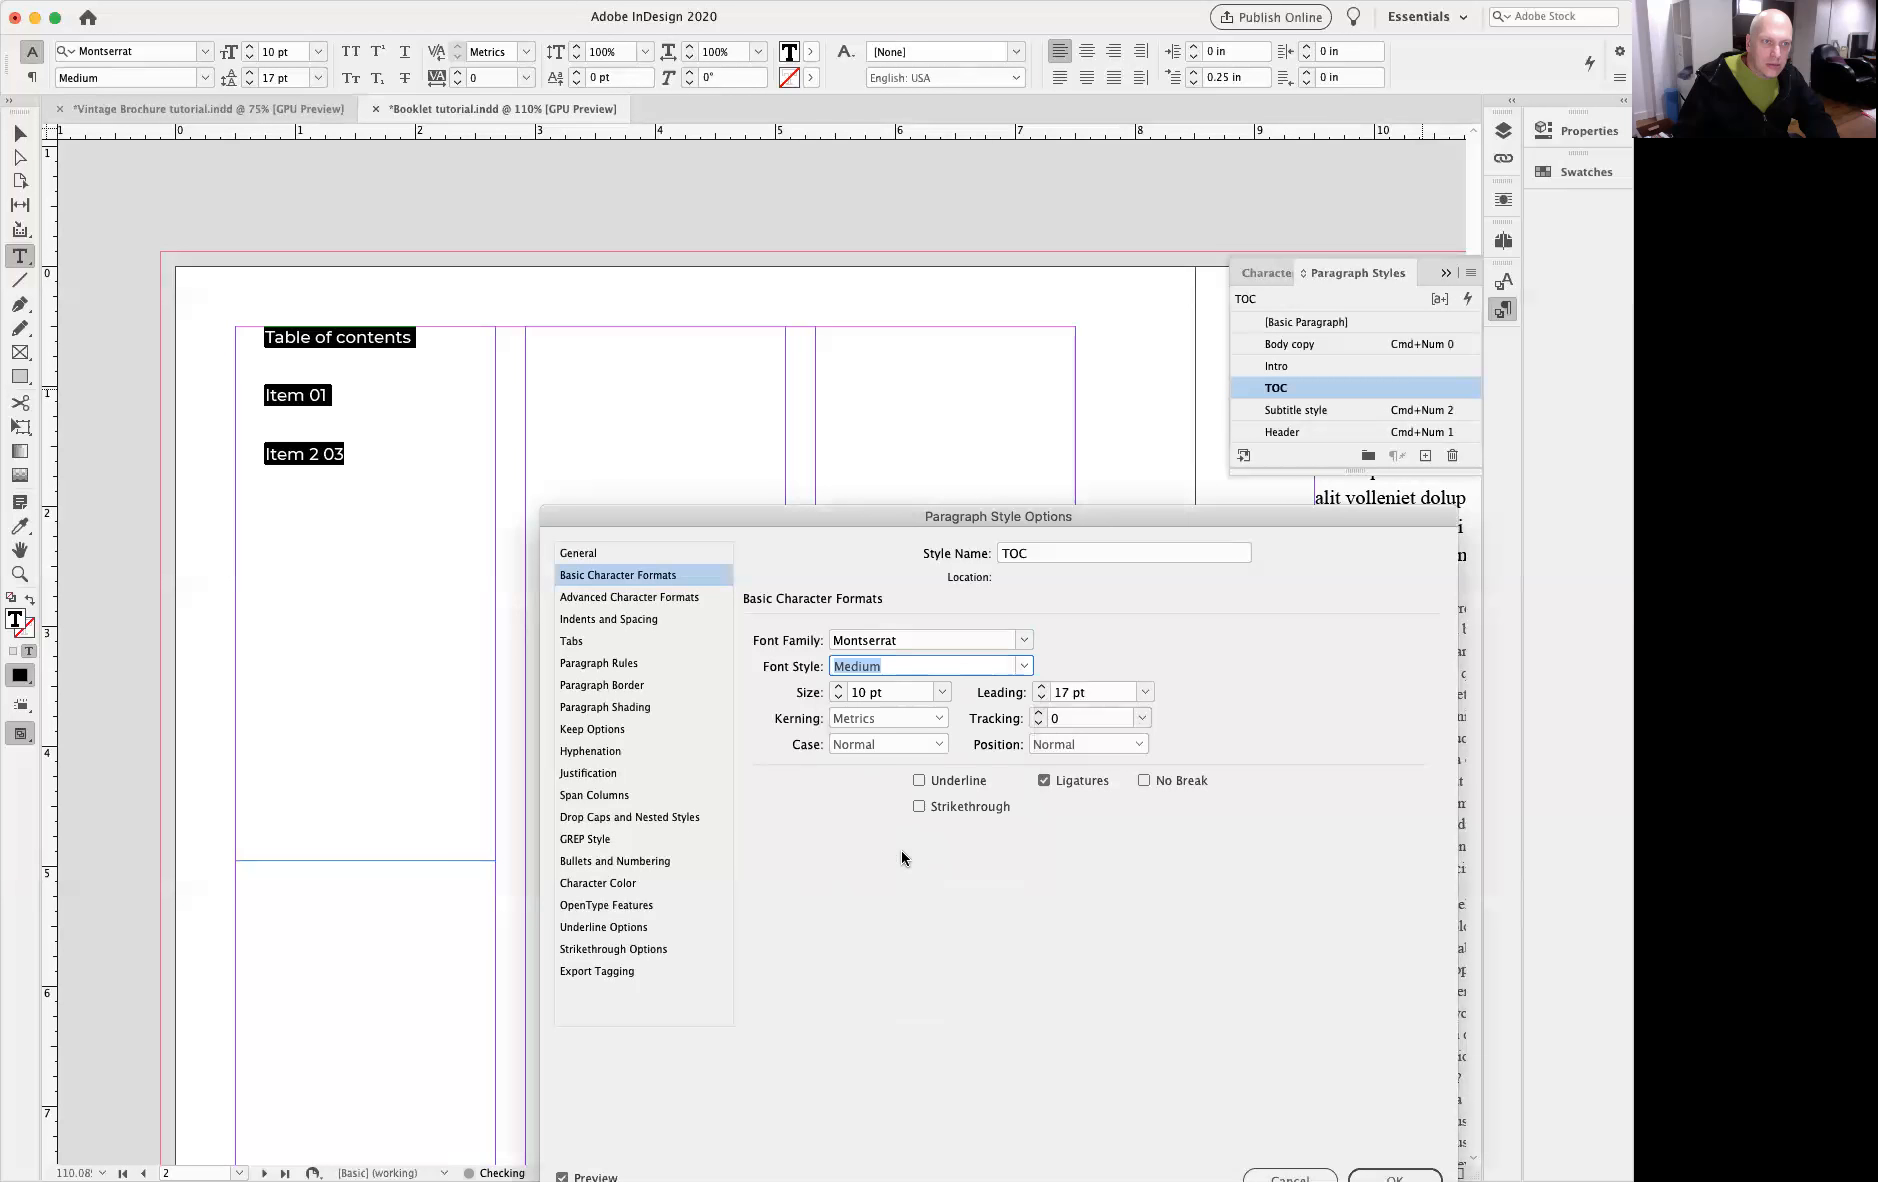
Step: Set the TOC style's first line indent and space after to 0 in, turn off Balance Ragged Lines, and apply the style options
{"action": "left_click", "coordinate": [645, 619]}
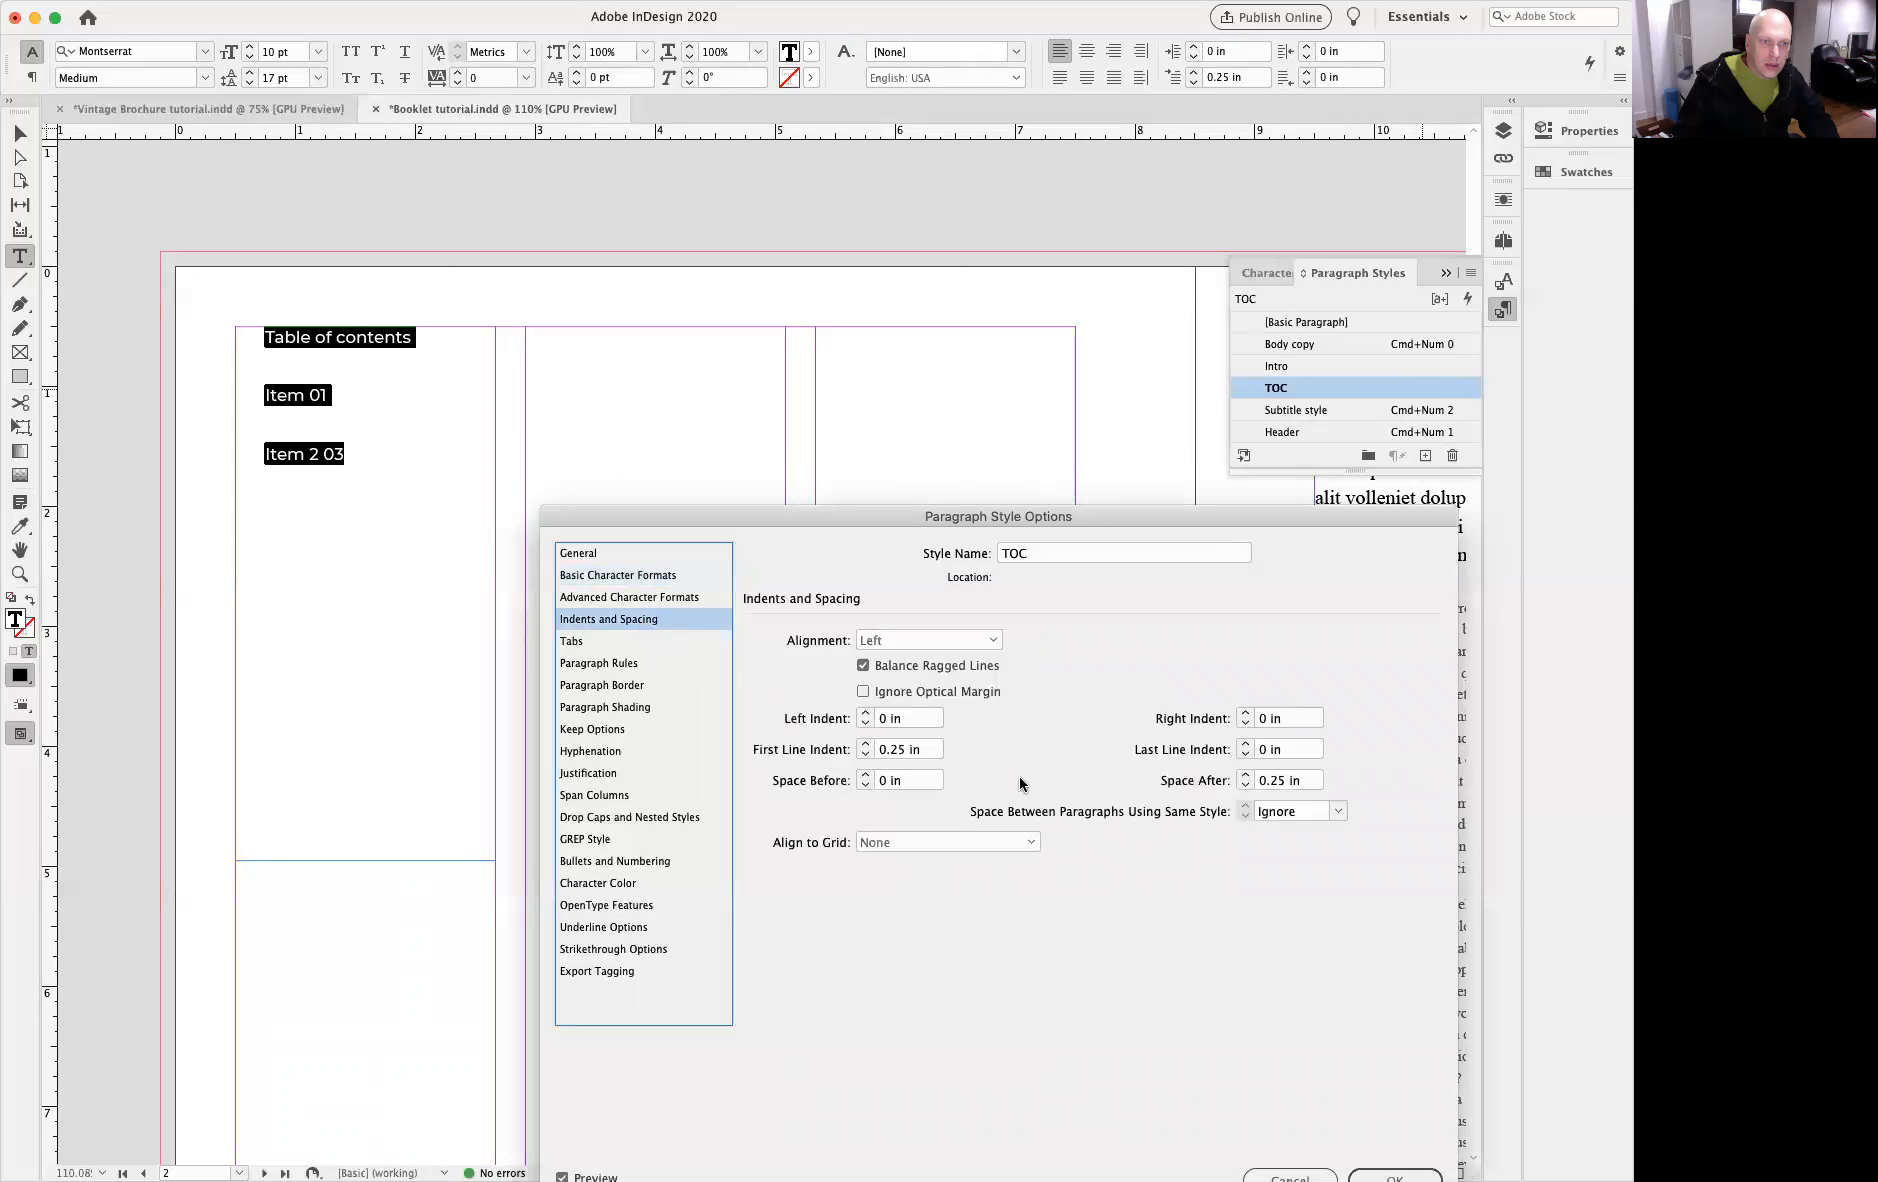
{"action": "left_click", "coordinate": [866, 756]}
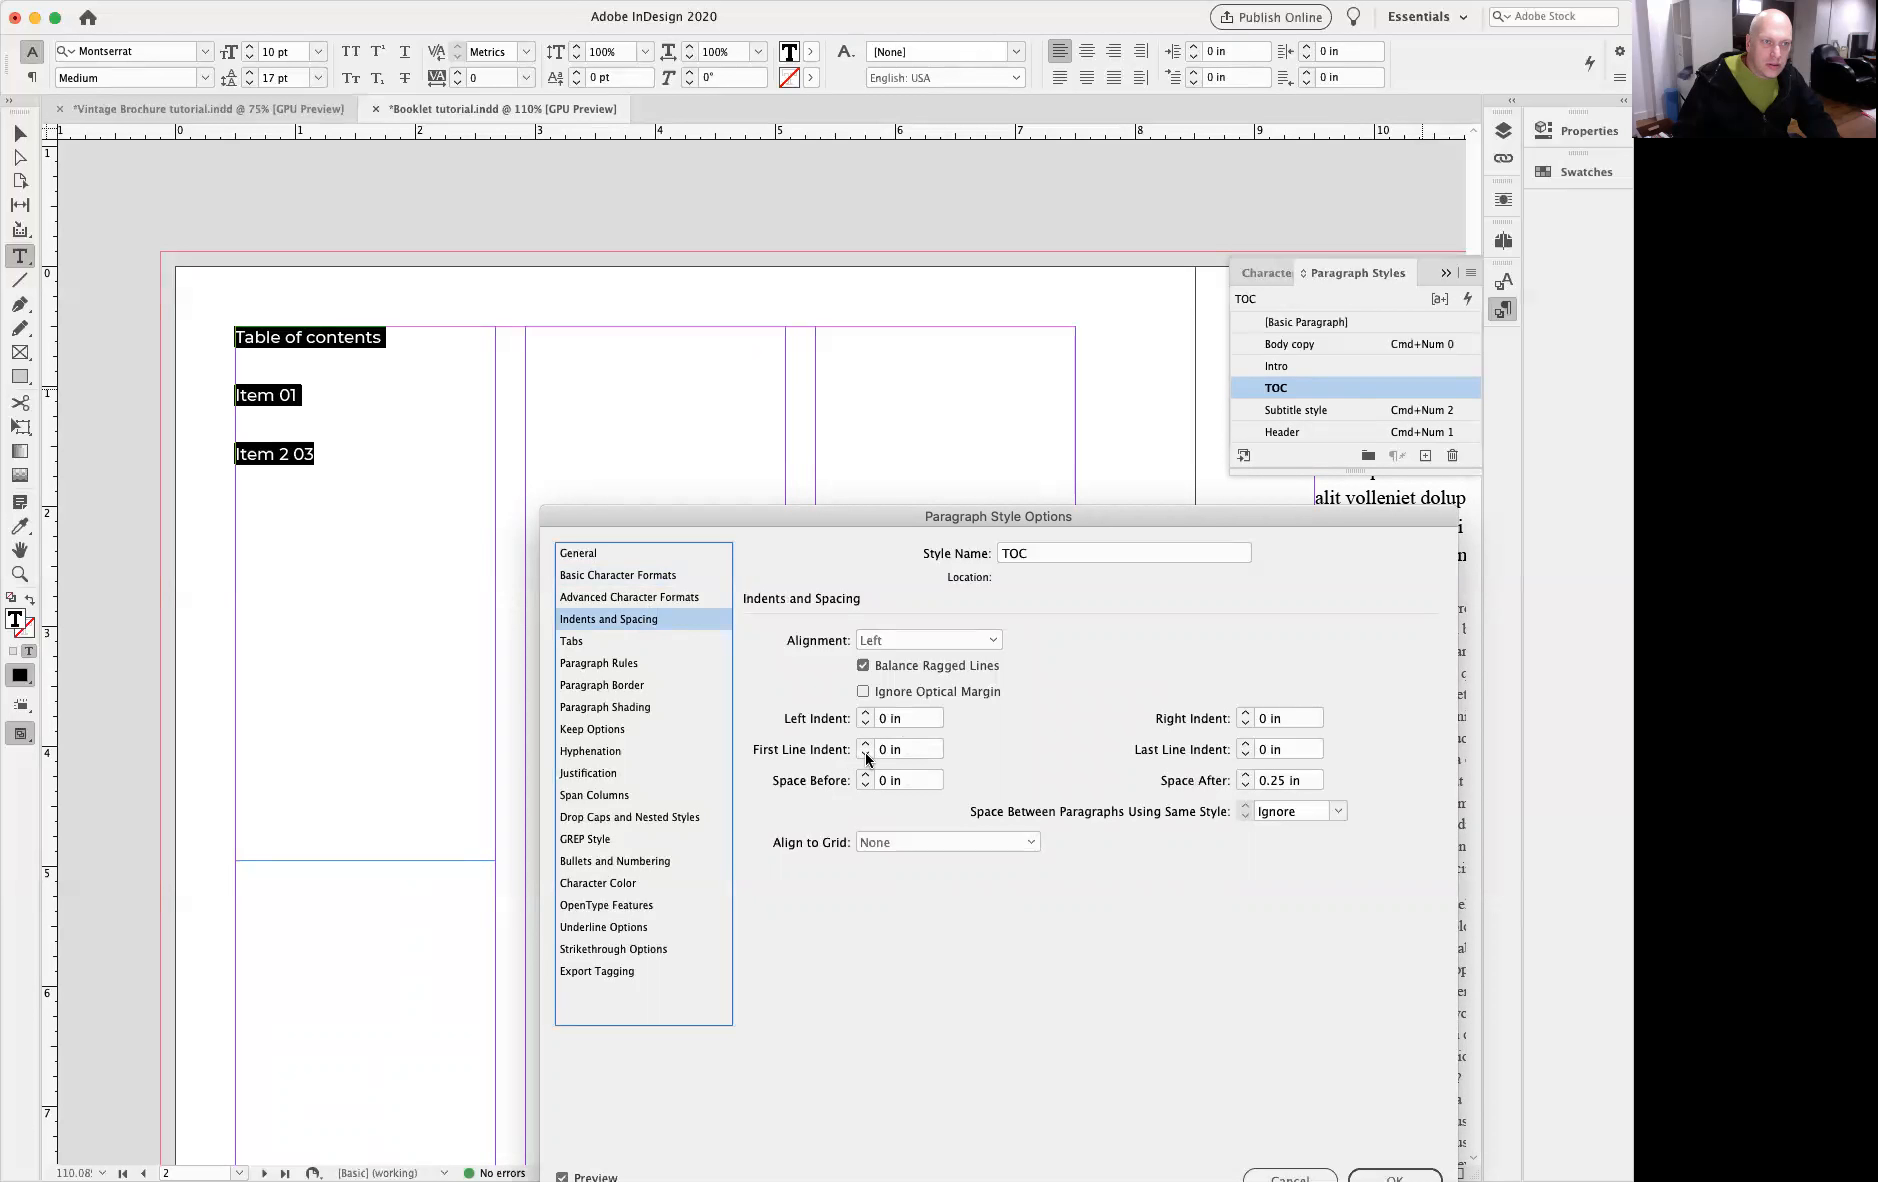
{"action": "left_click", "coordinate": [1245, 786]}
{"action": "left_click", "coordinate": [863, 665]}
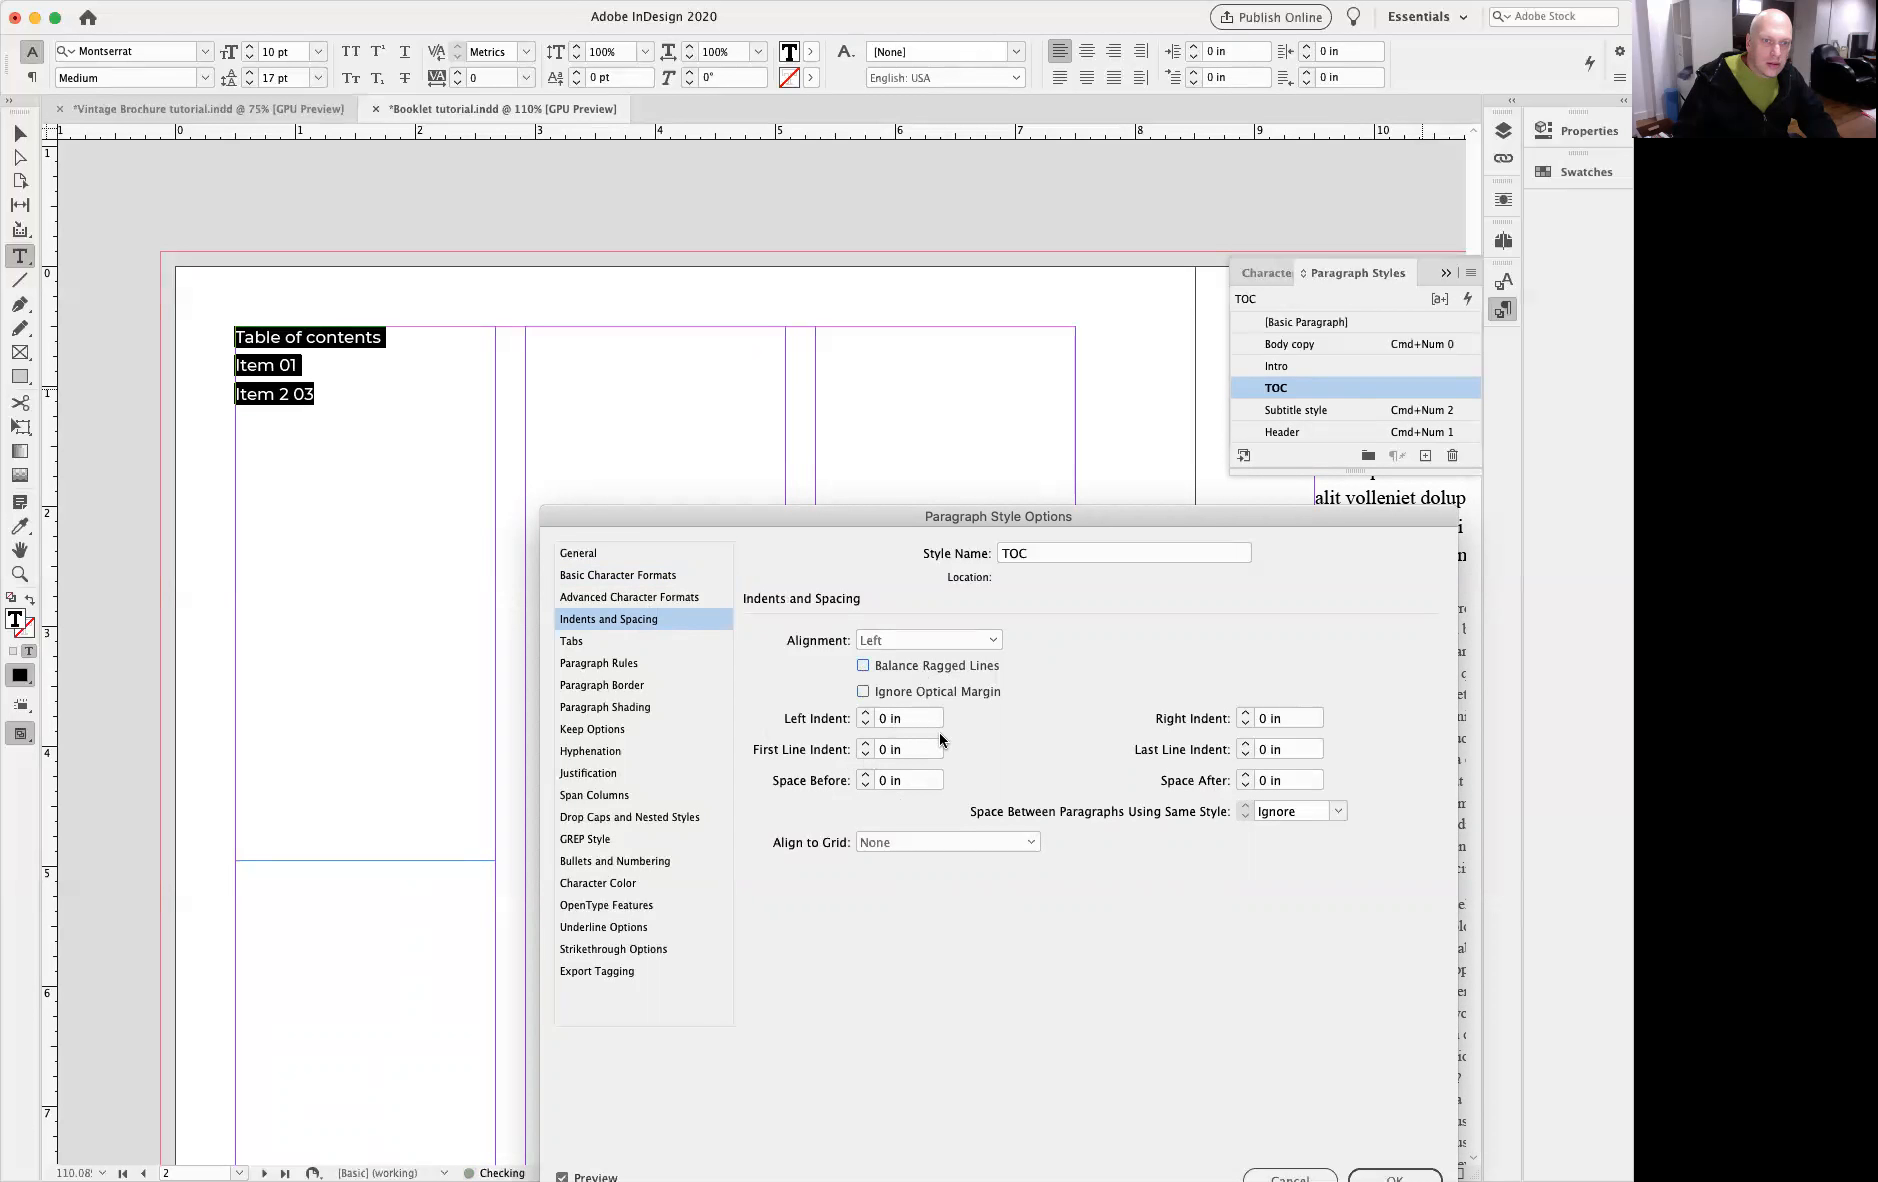
{"action": "left_click_drag", "start_coordinate": [1057, 519], "coordinate": [937, 485]}
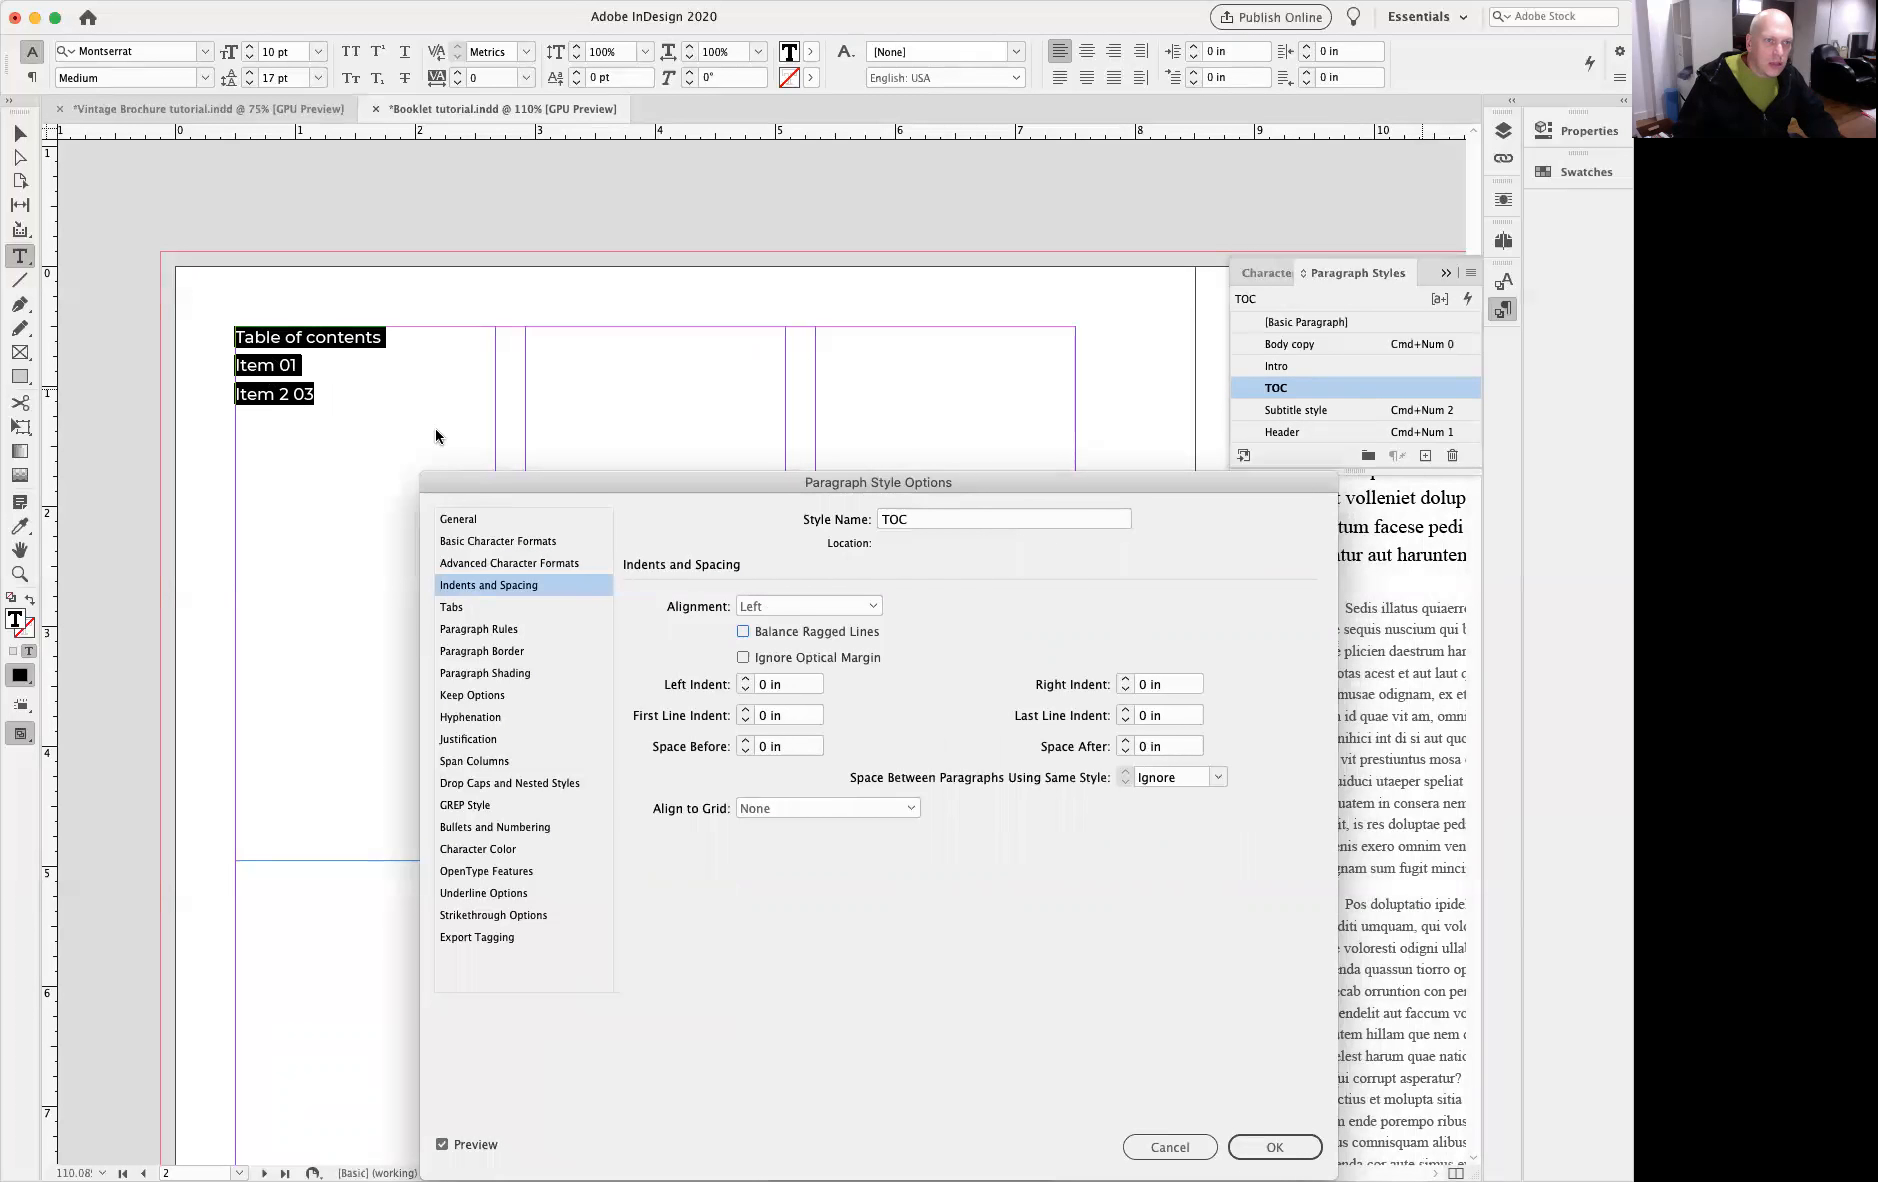
{"action": "left_click", "coordinate": [1264, 1147]}
{"action": "triple_click", "coordinate": [321, 337]}
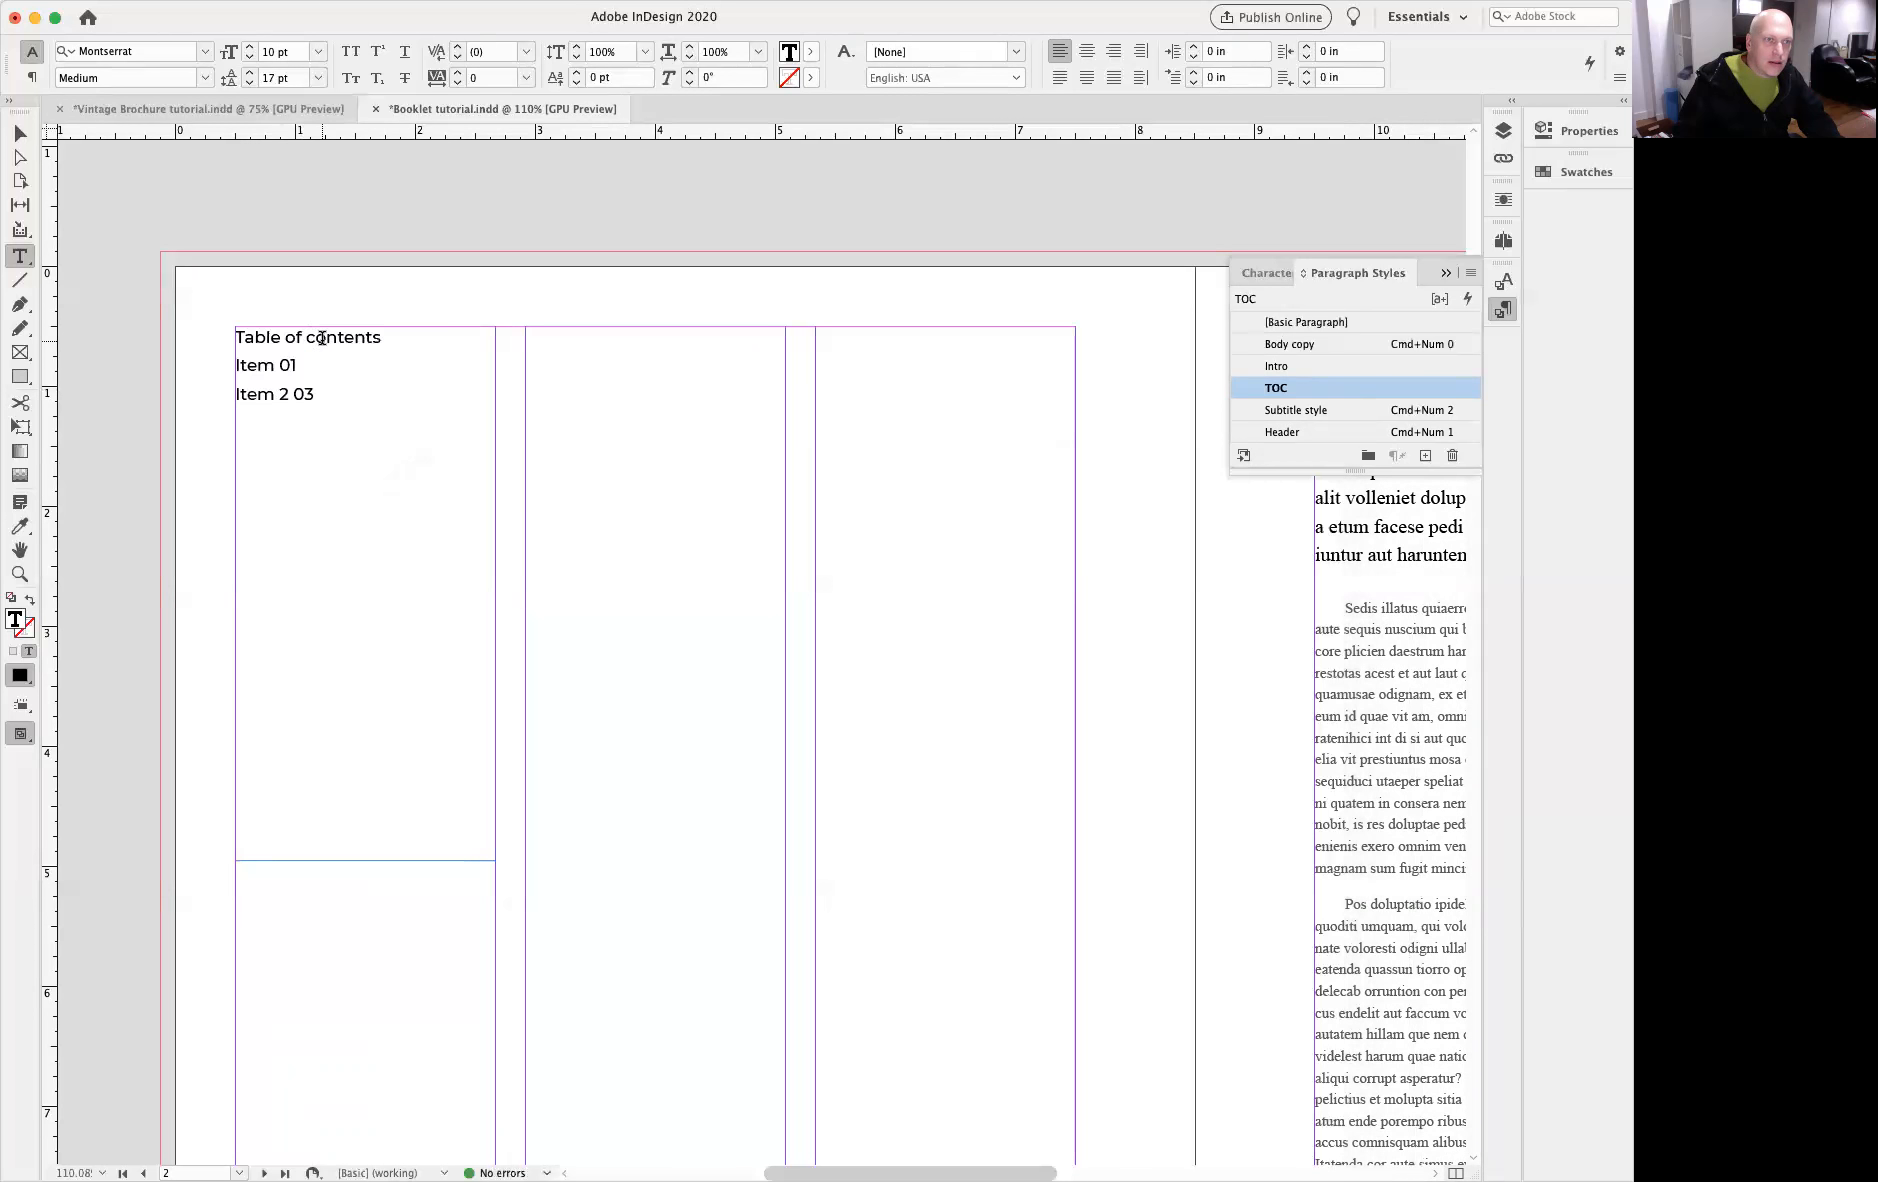
{"action": "left_click", "coordinate": [1055, 318]}
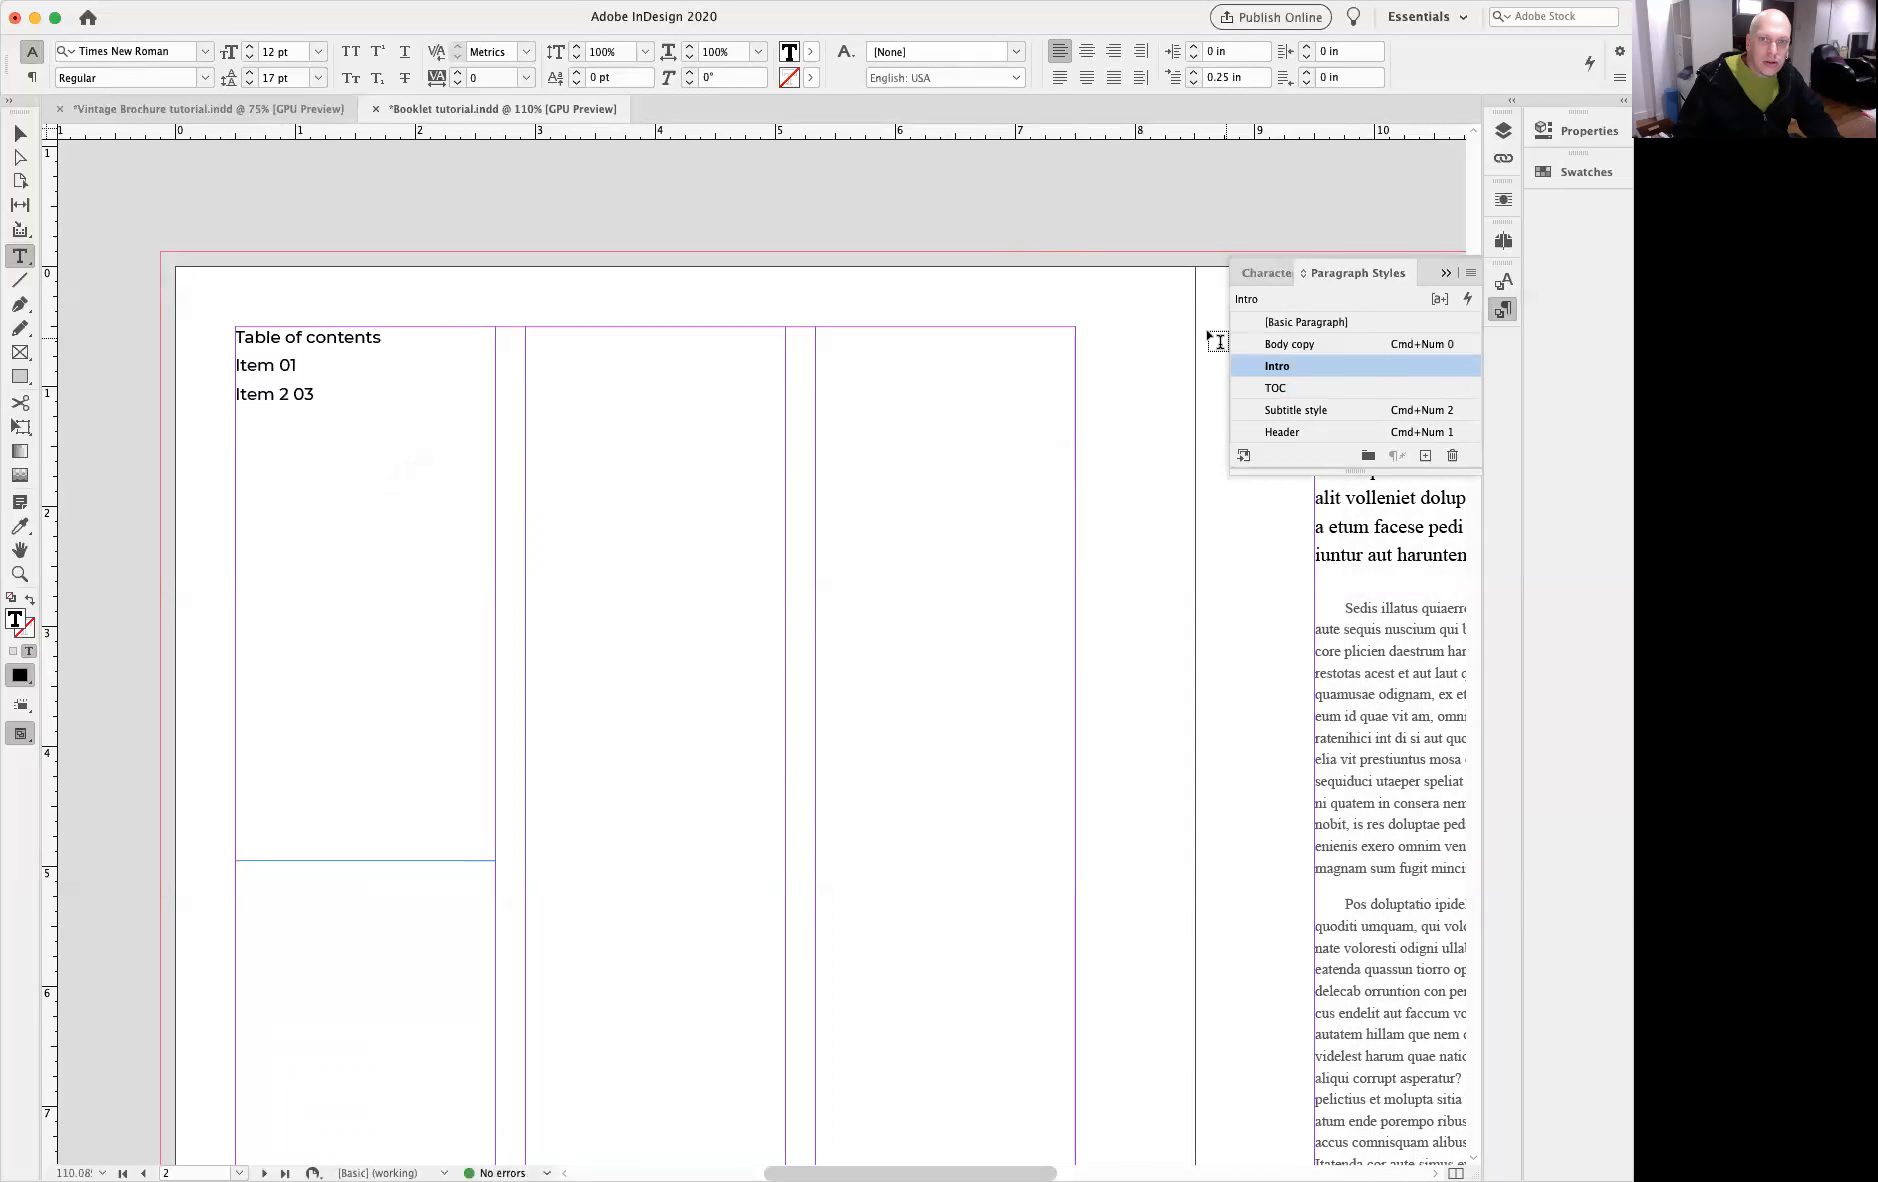
Step: Duplicate the TOC paragraph style, name the copy TOC Title and base it on [No Paragraph Style]
{"action": "left_click_drag", "start_coordinate": [1303, 390], "coordinate": [1427, 457]}
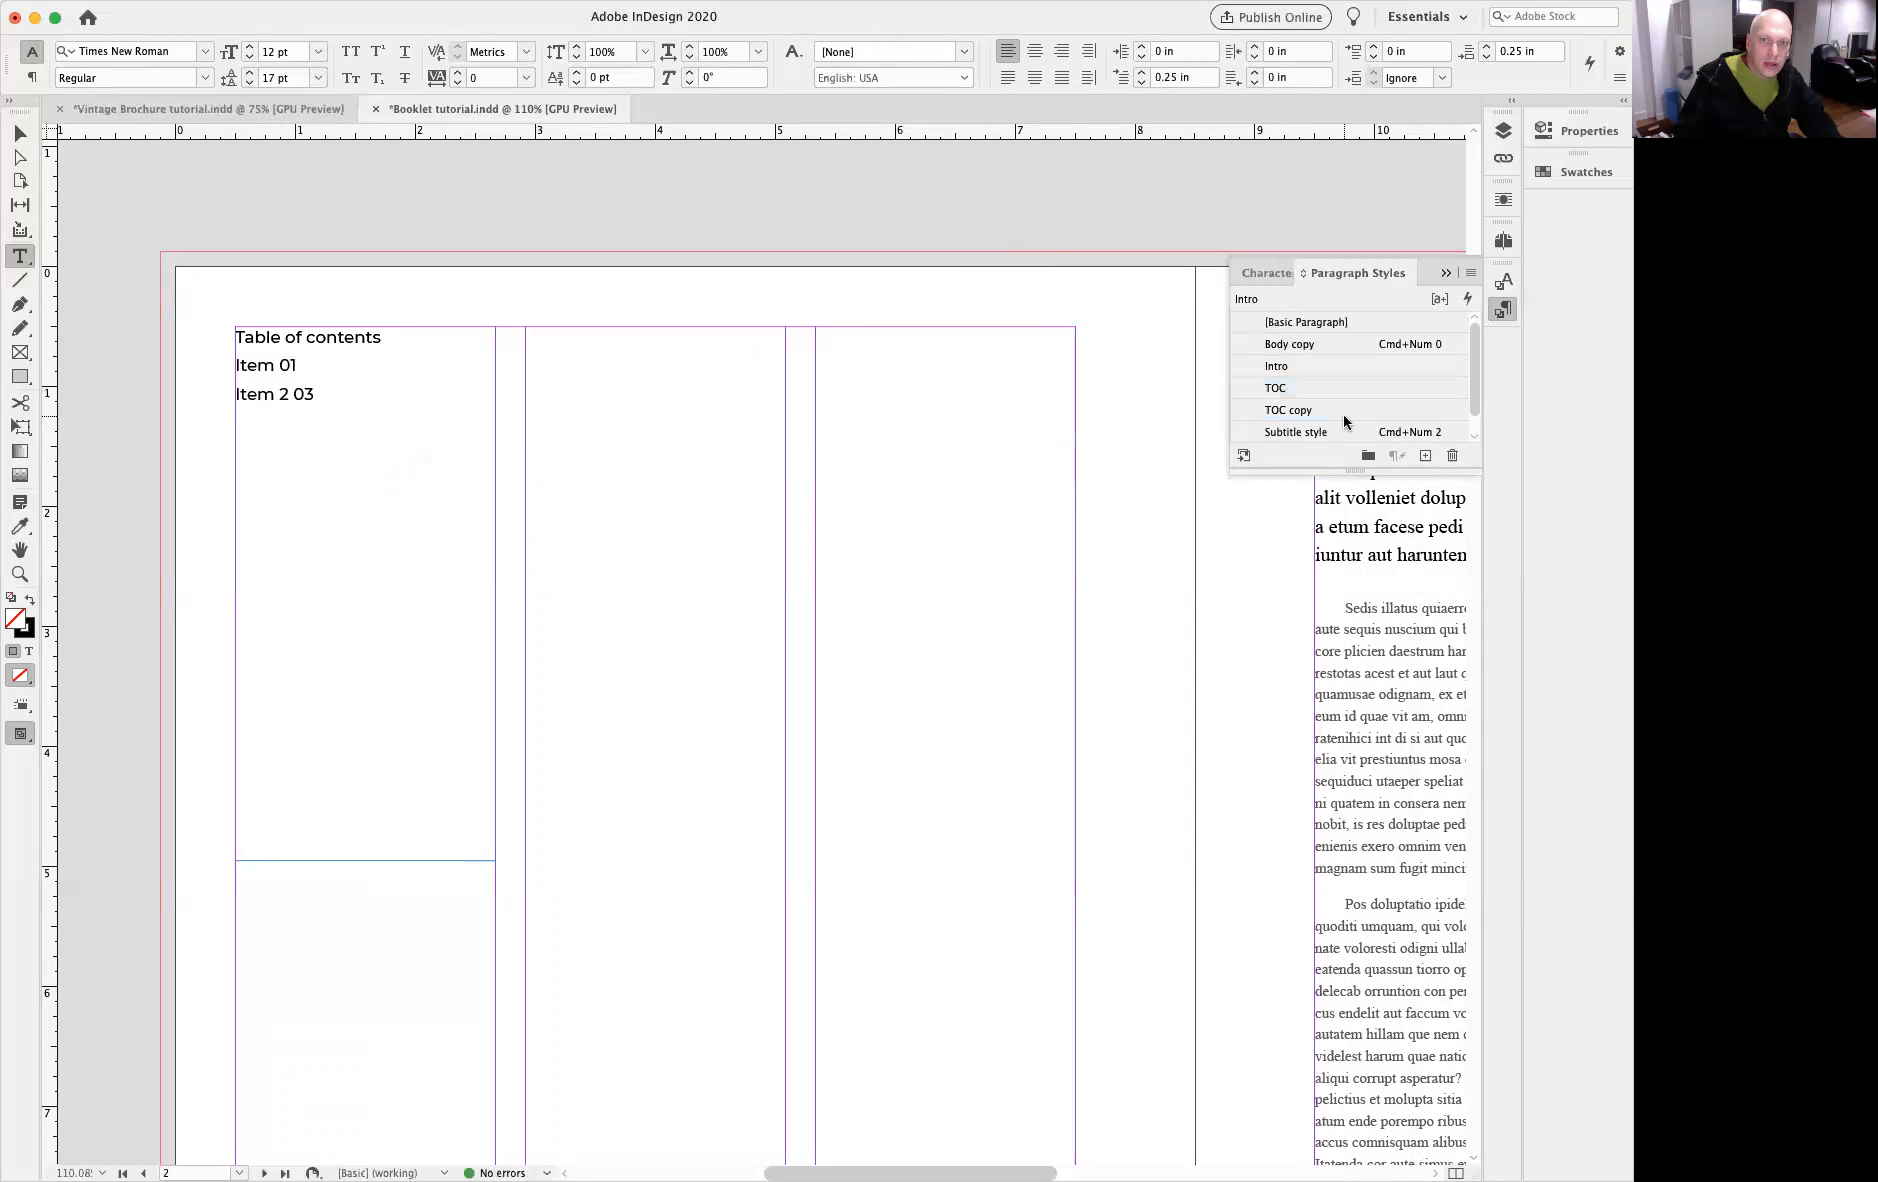
{"action": "double_click", "coordinate": [1342, 410]}
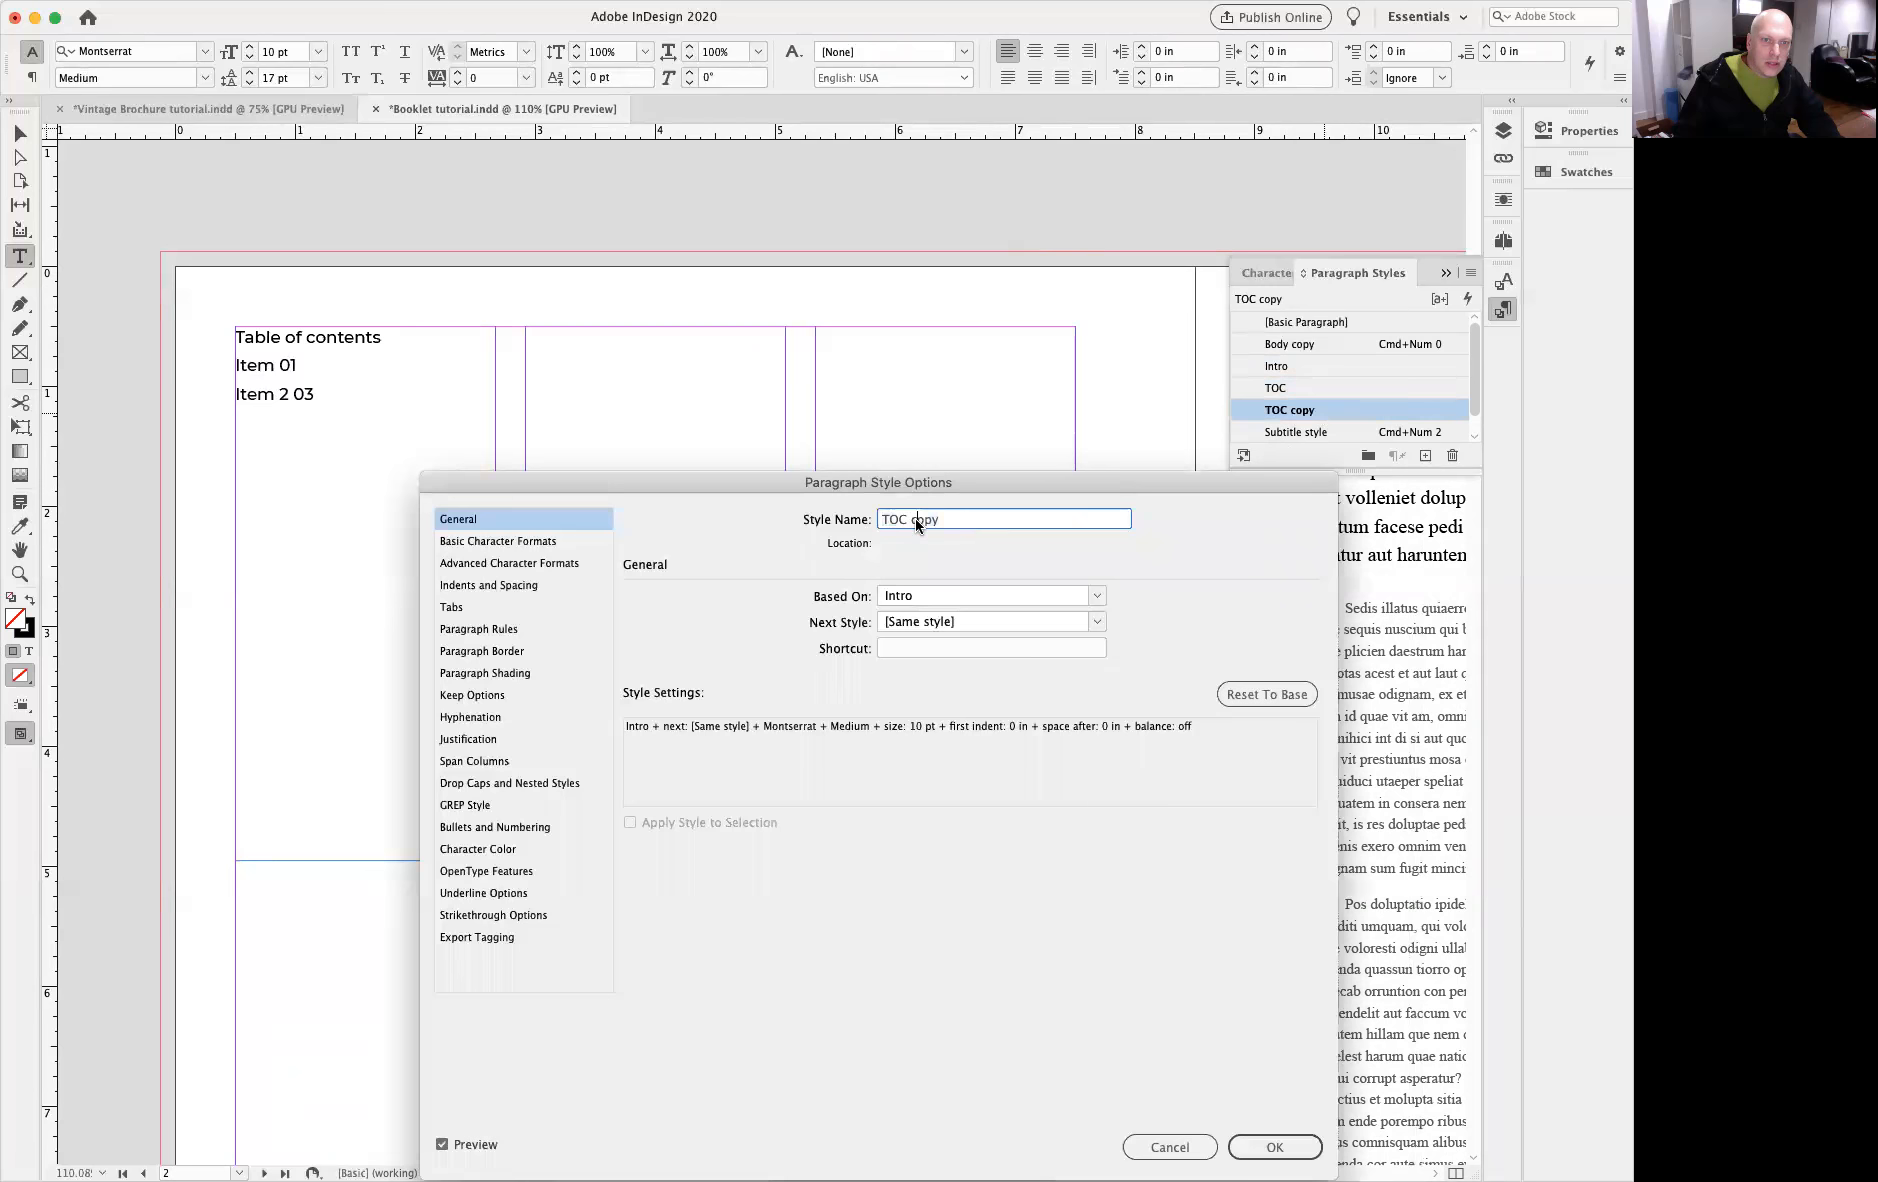
{"action": "double_click", "coordinate": [924, 518]}
{"action": "type", "text": "Title"}
{"action": "left_click", "coordinate": [1097, 598]}
{"action": "left_click", "coordinate": [1016, 610]}
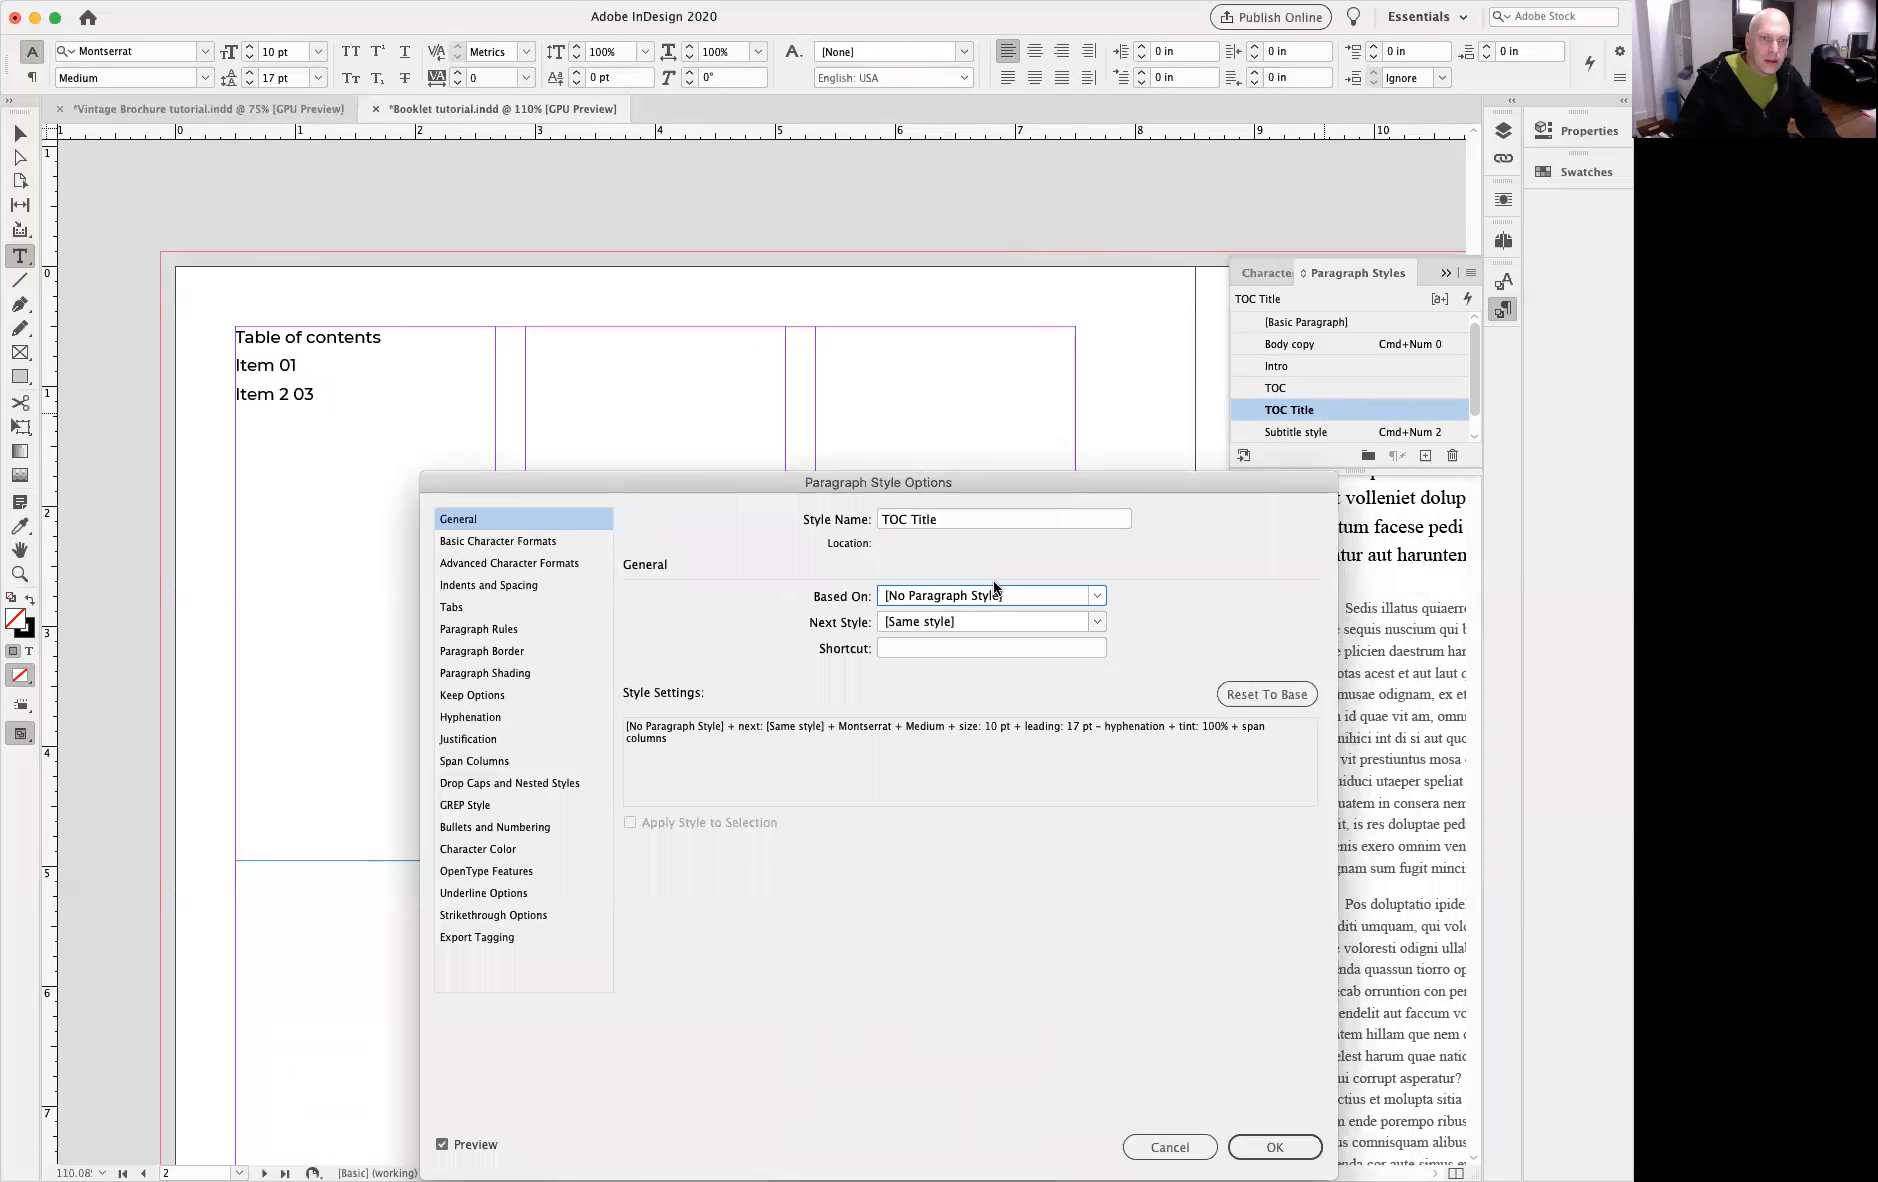
Step: Set the TOC Title style's font style to Bold, base it on TOC and apply the style options
{"action": "left_click", "coordinate": [504, 546]}
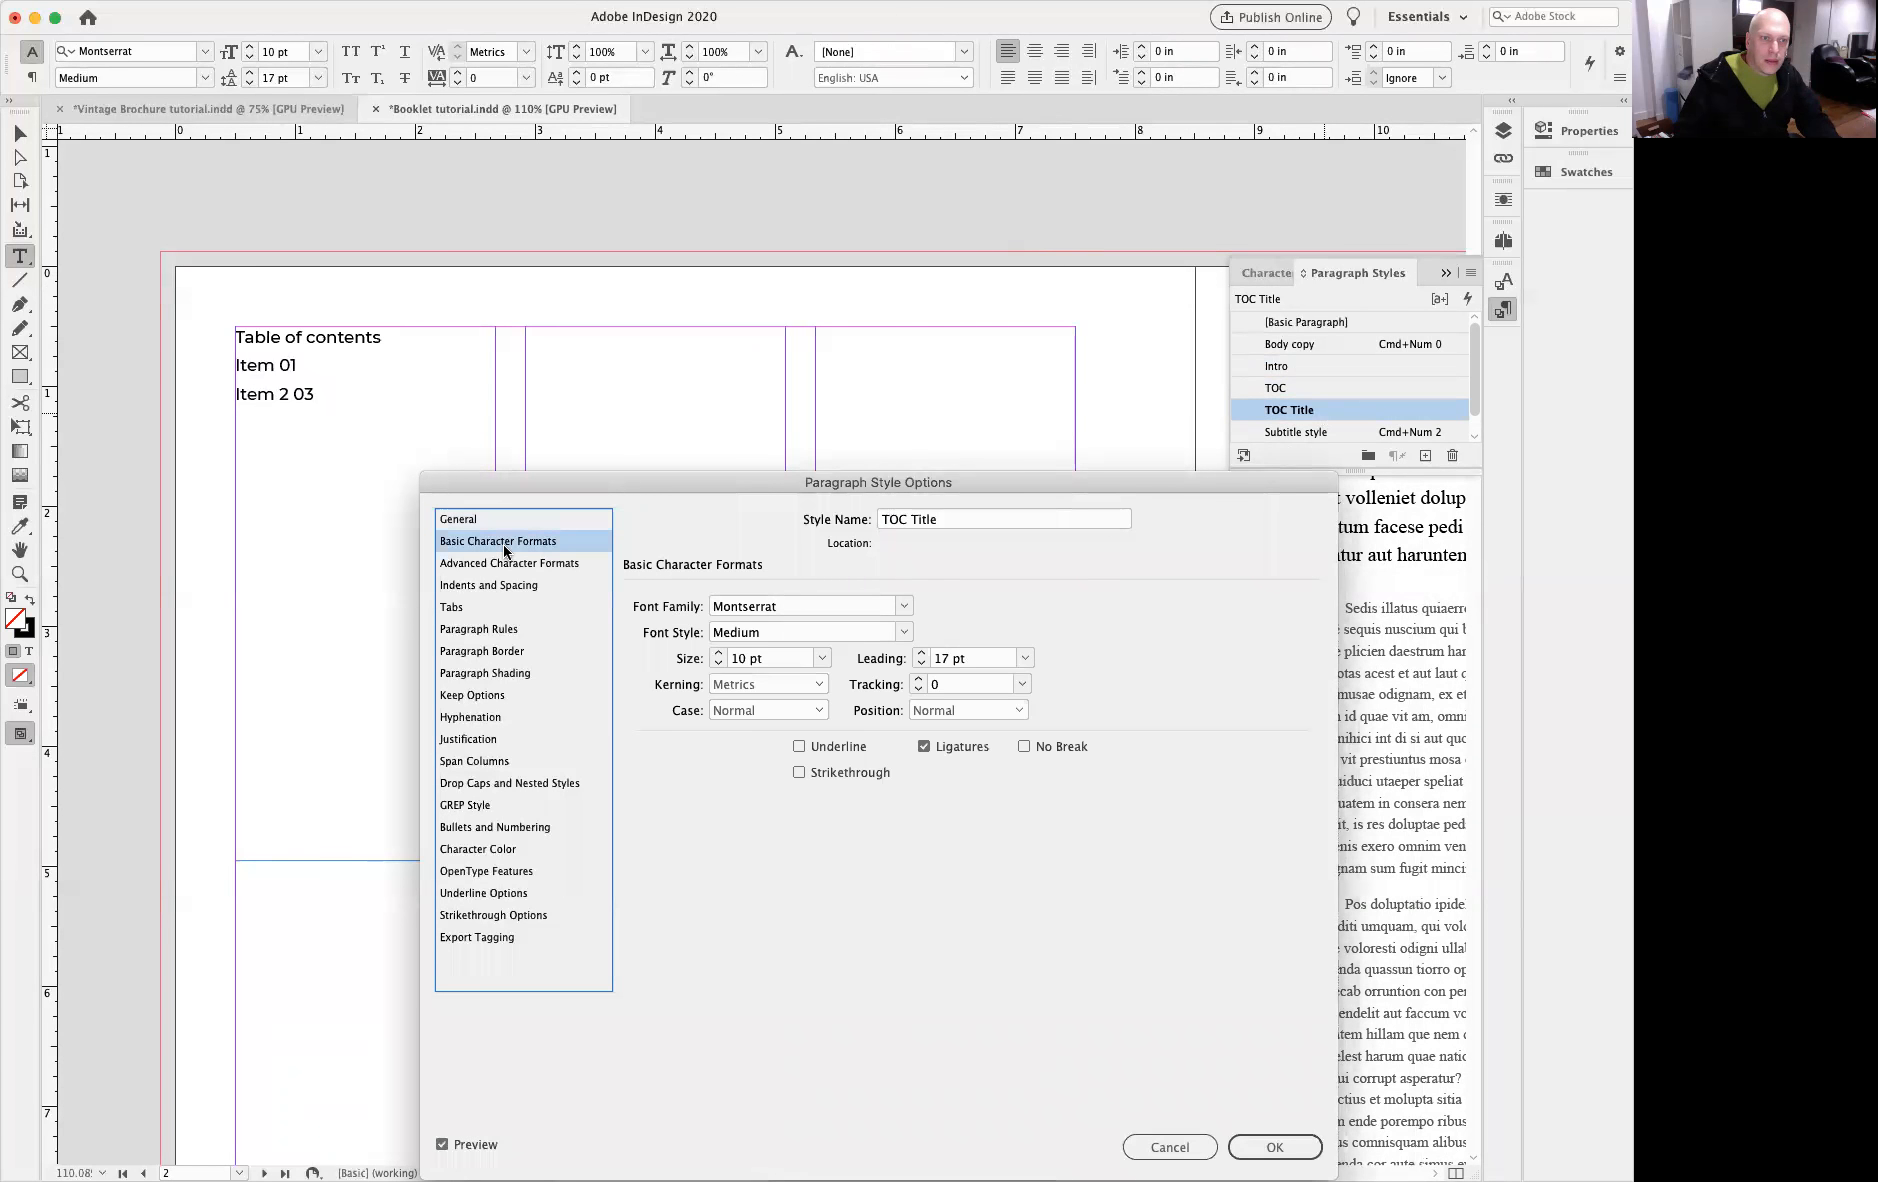
{"action": "left_click", "coordinate": [903, 633]}
{"action": "left_click", "coordinate": [782, 913]}
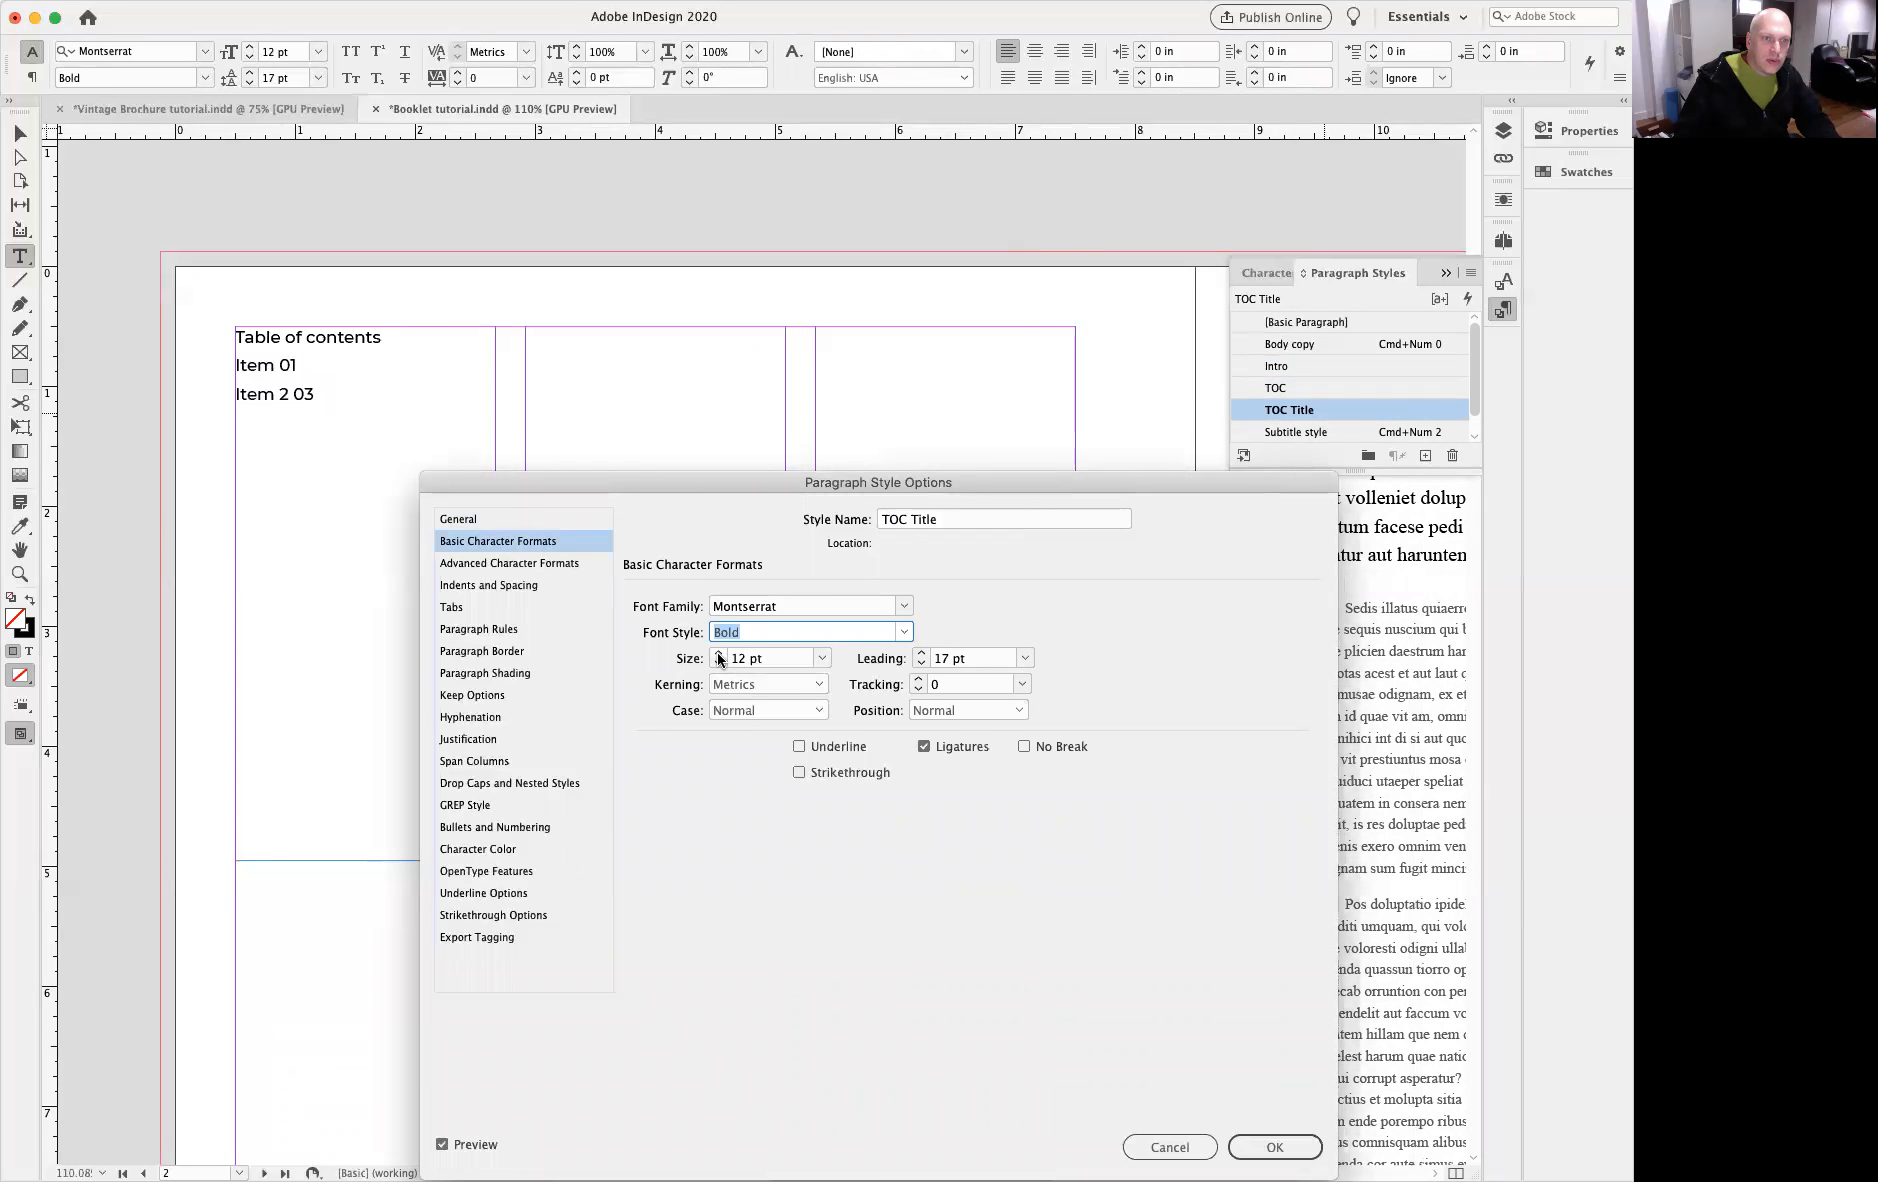
{"action": "left_click", "coordinate": [520, 519]}
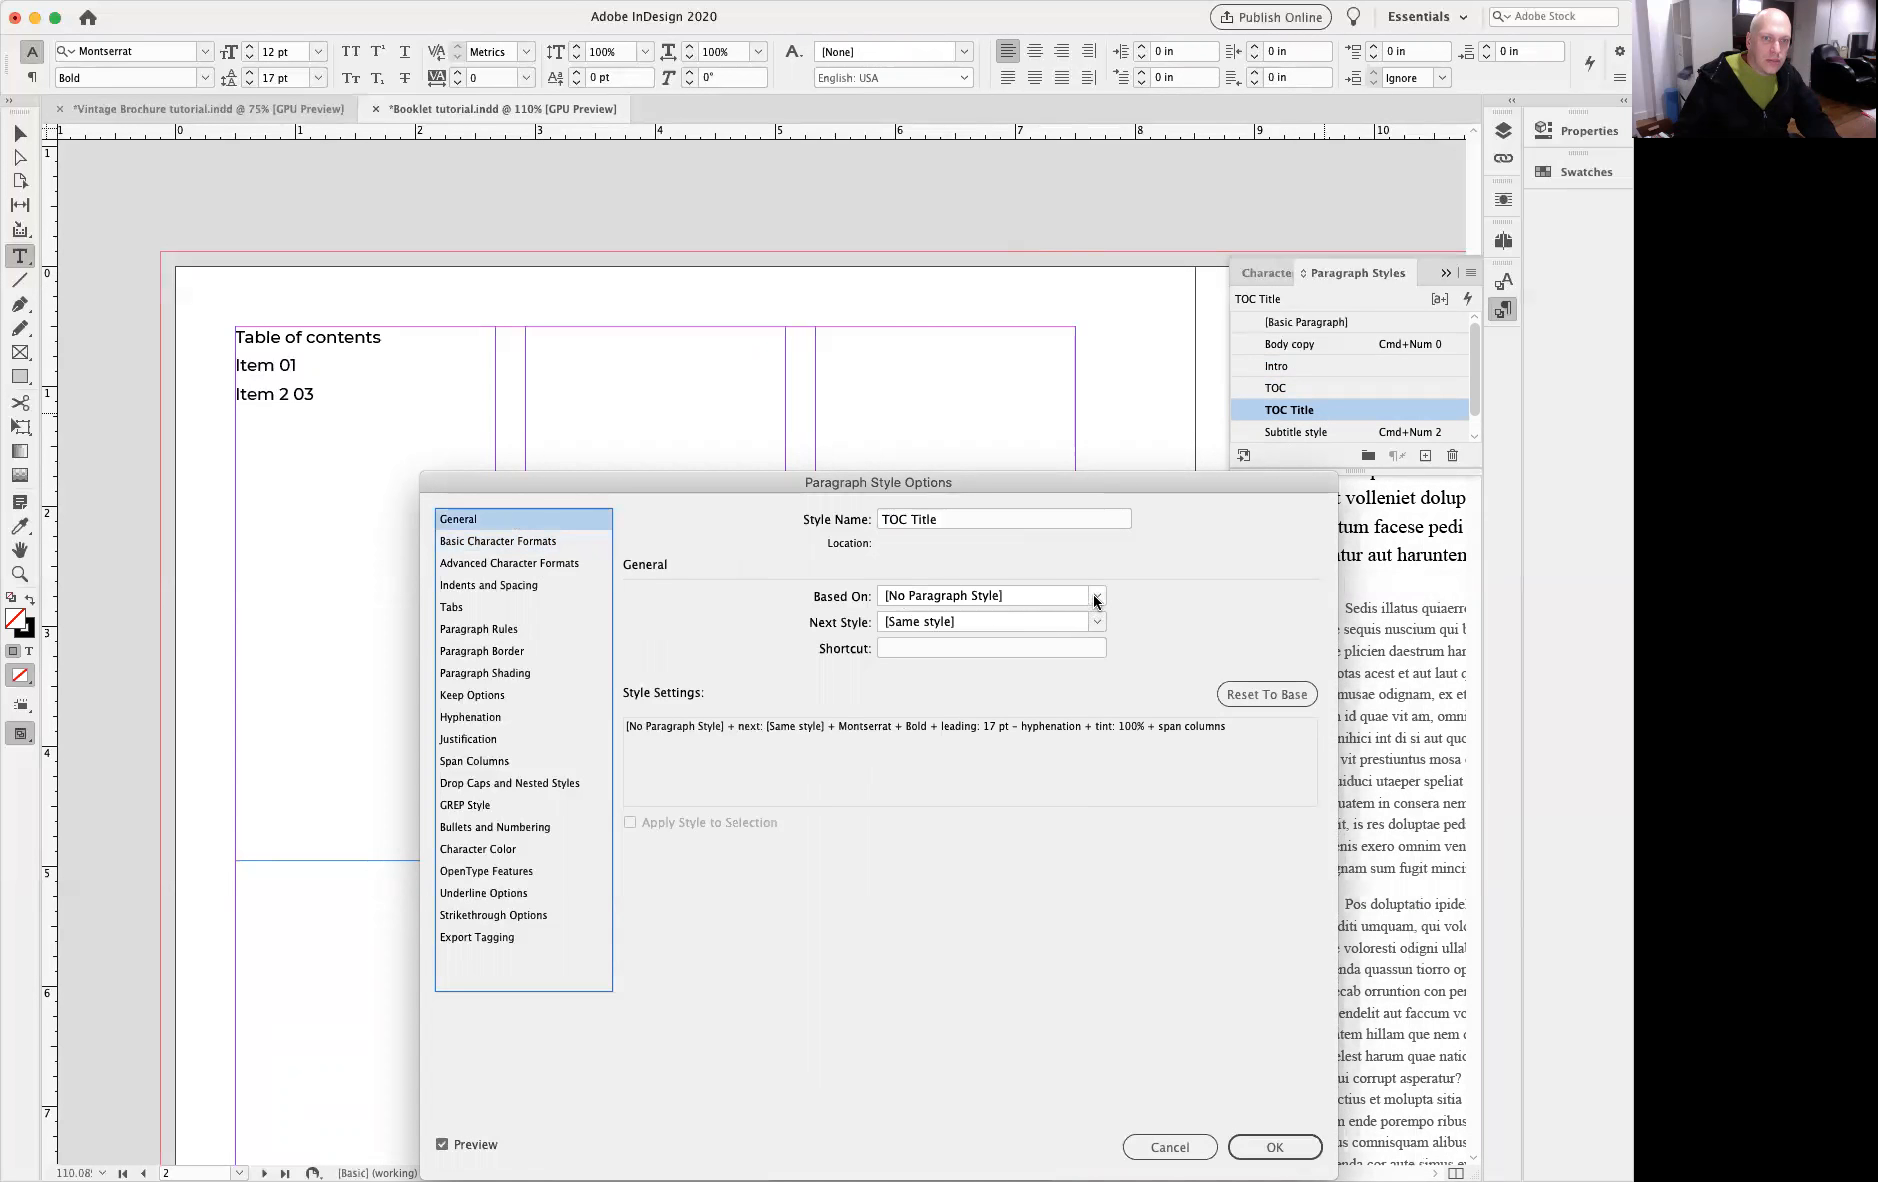
{"action": "left_click", "coordinate": [1096, 597]}
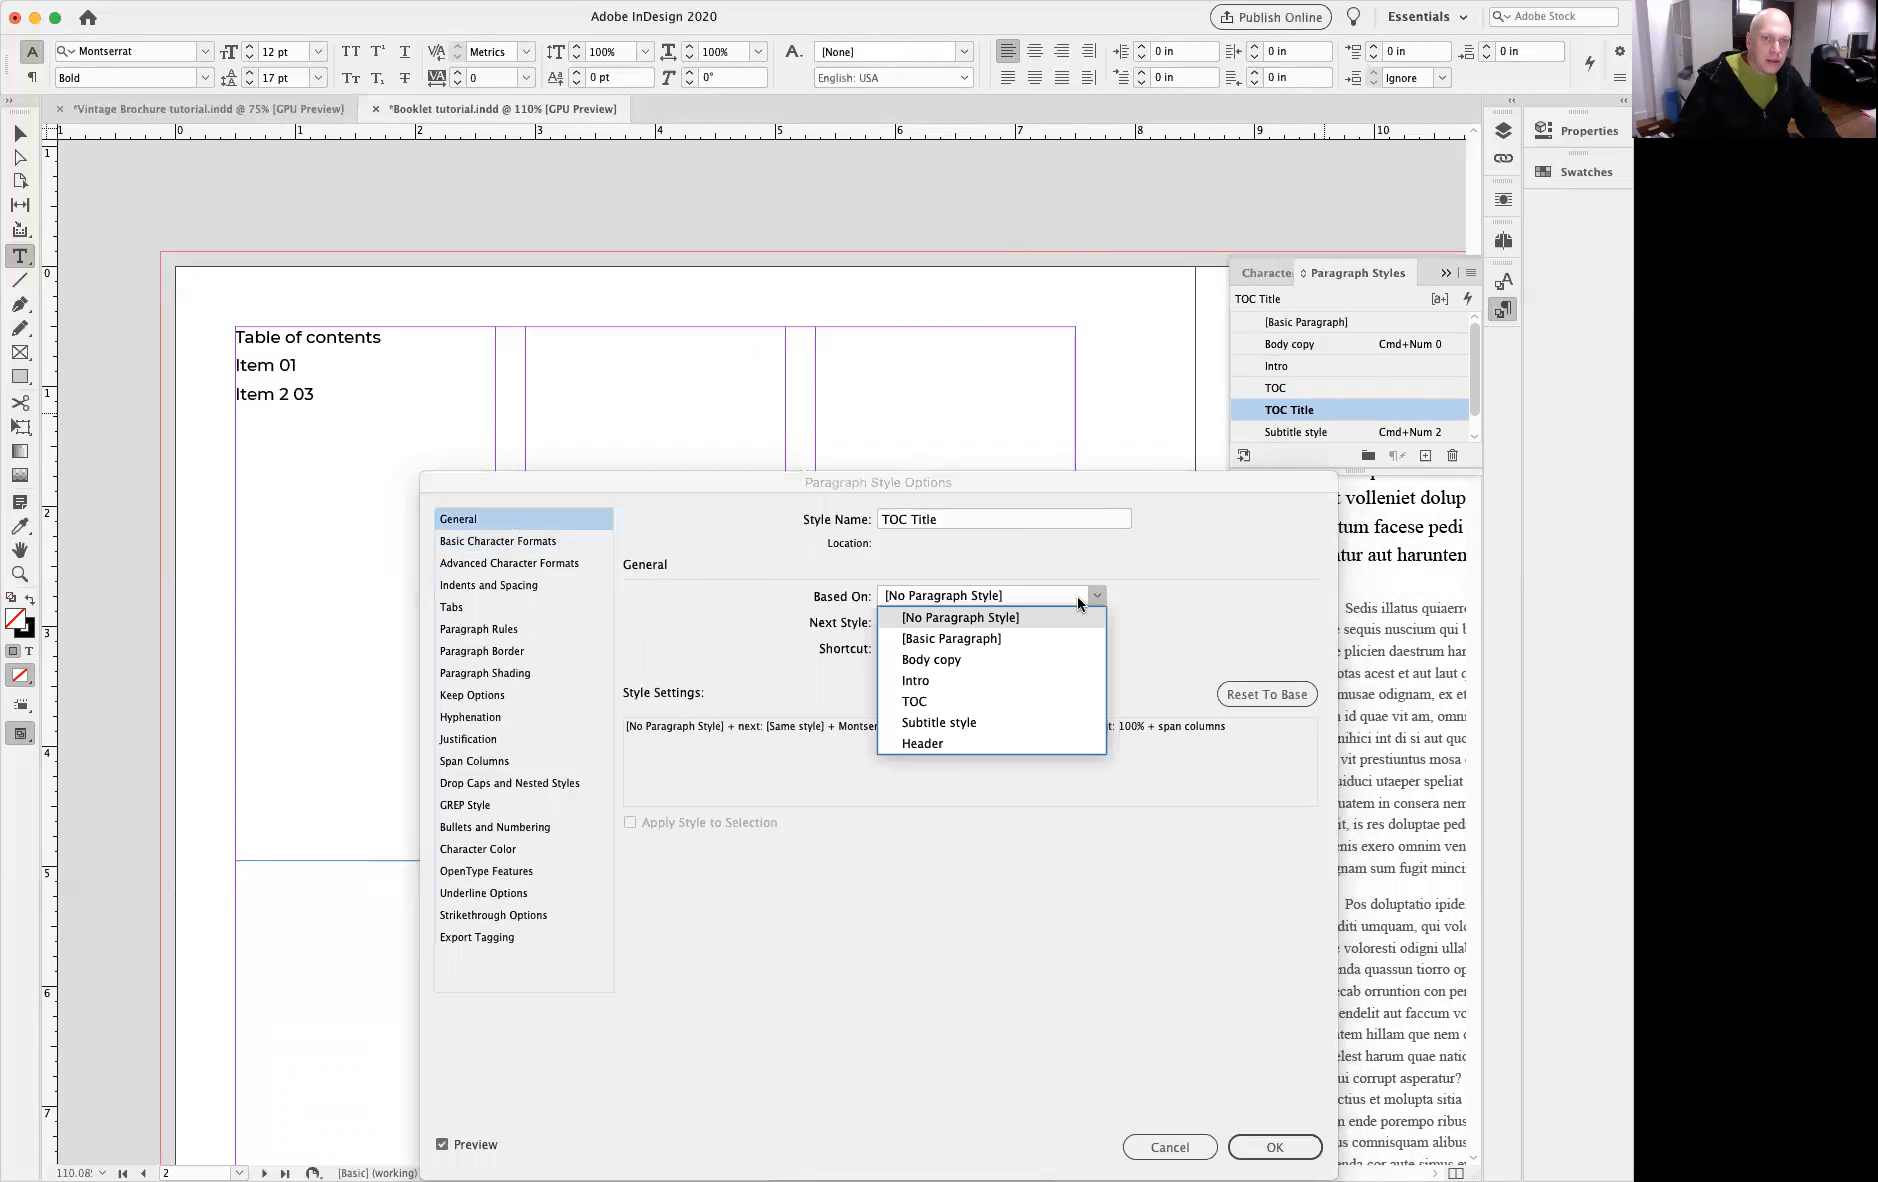
{"action": "left_click", "coordinate": [957, 700]}
{"action": "left_click", "coordinate": [1286, 1150]}
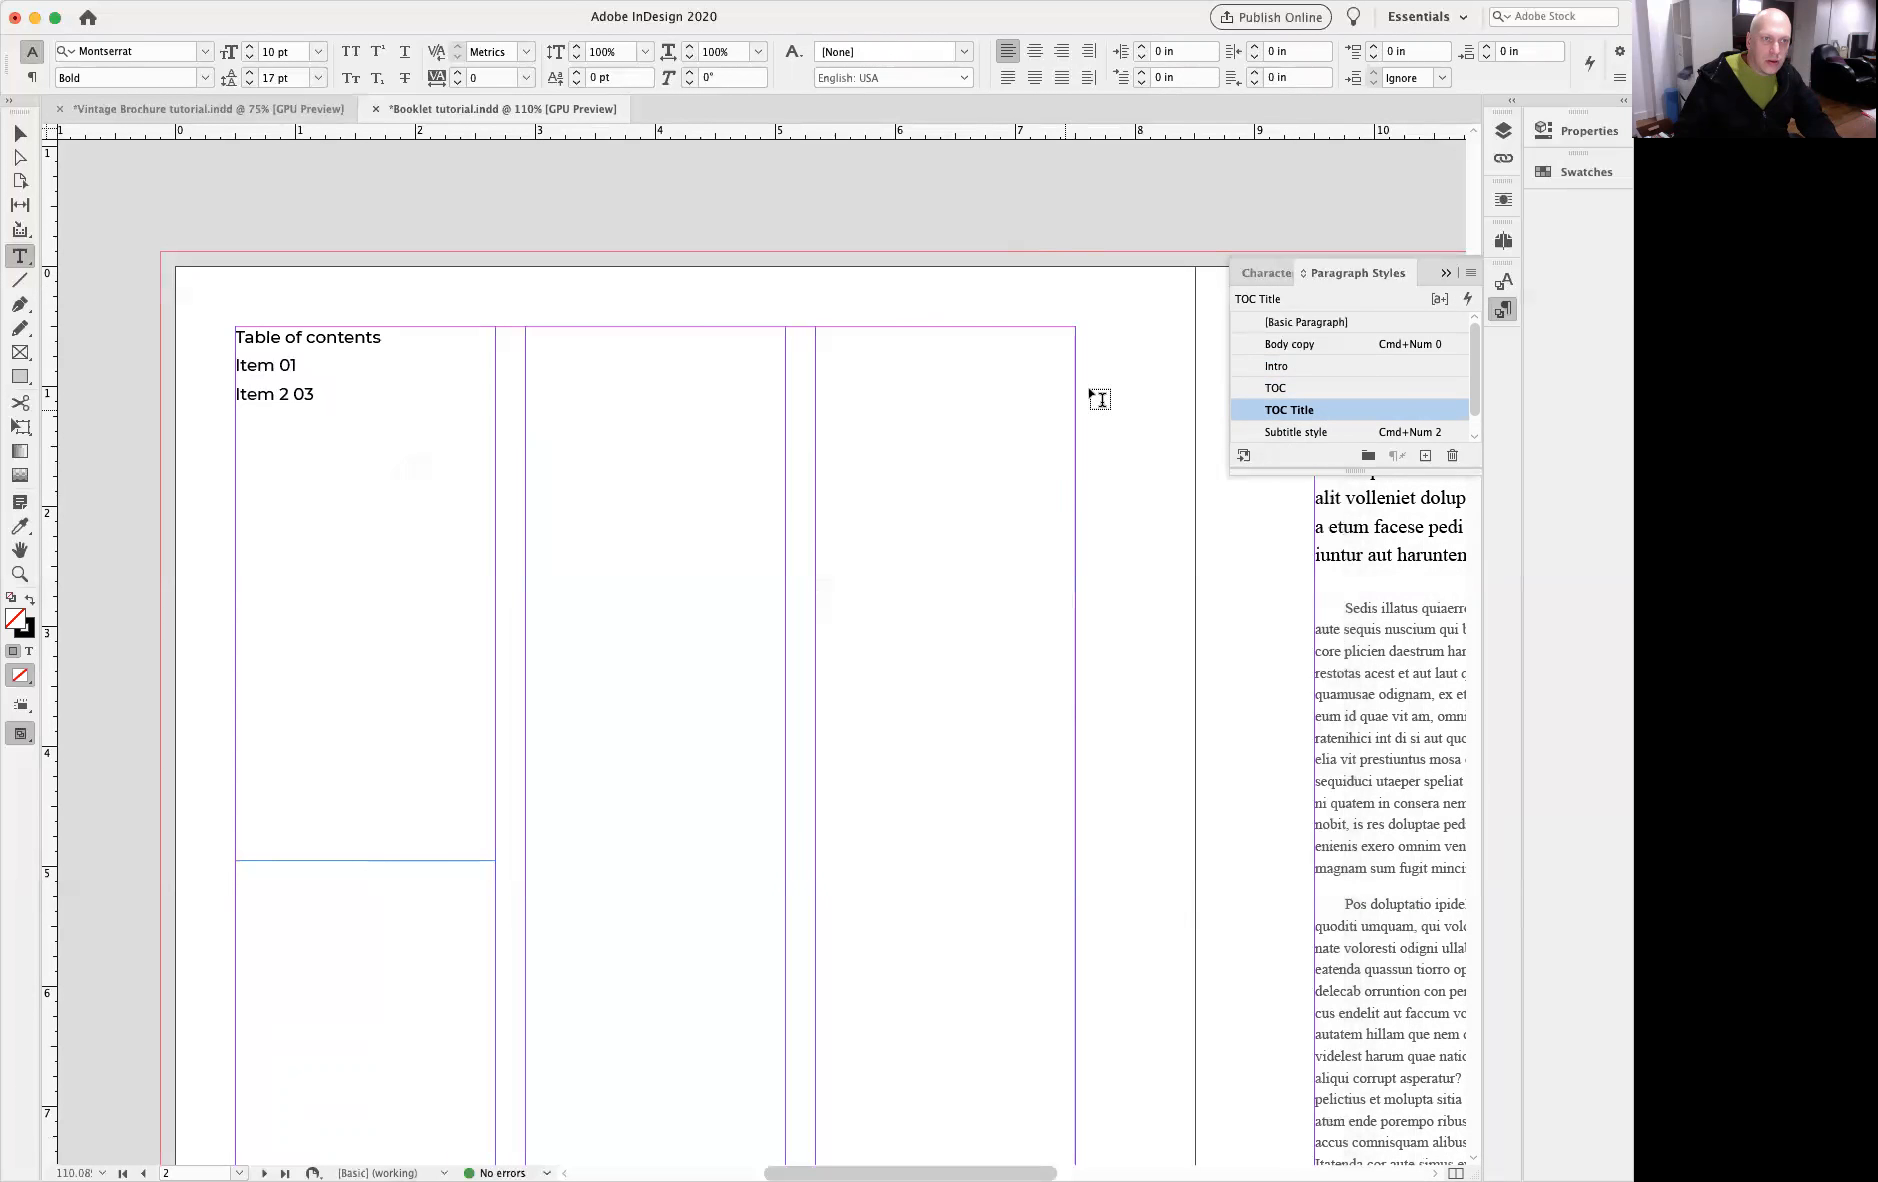
Step: Apply the TOC Title paragraph style to the "Table of contents" line
{"action": "left_click", "coordinate": [404, 388]}
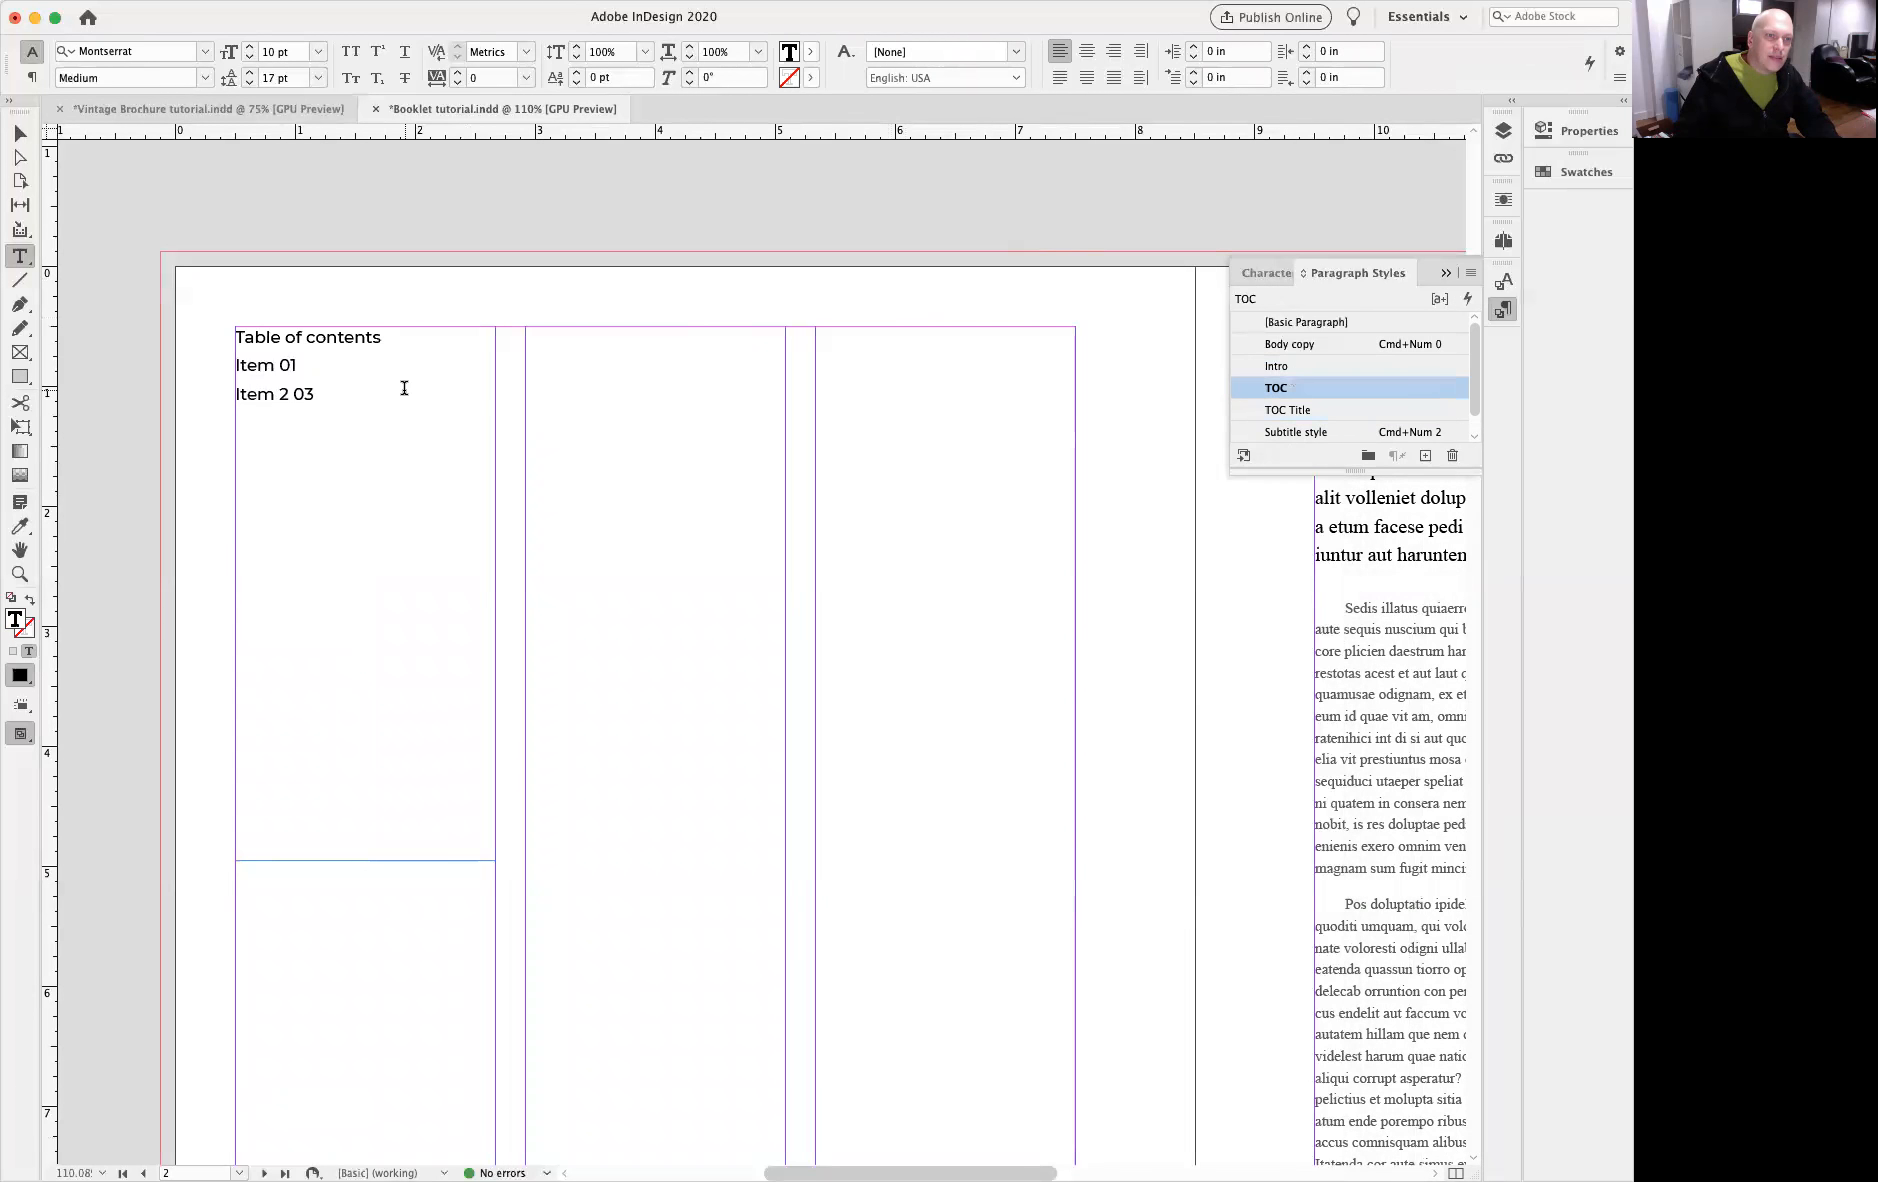
{"action": "double_click", "coordinate": [364, 337]}
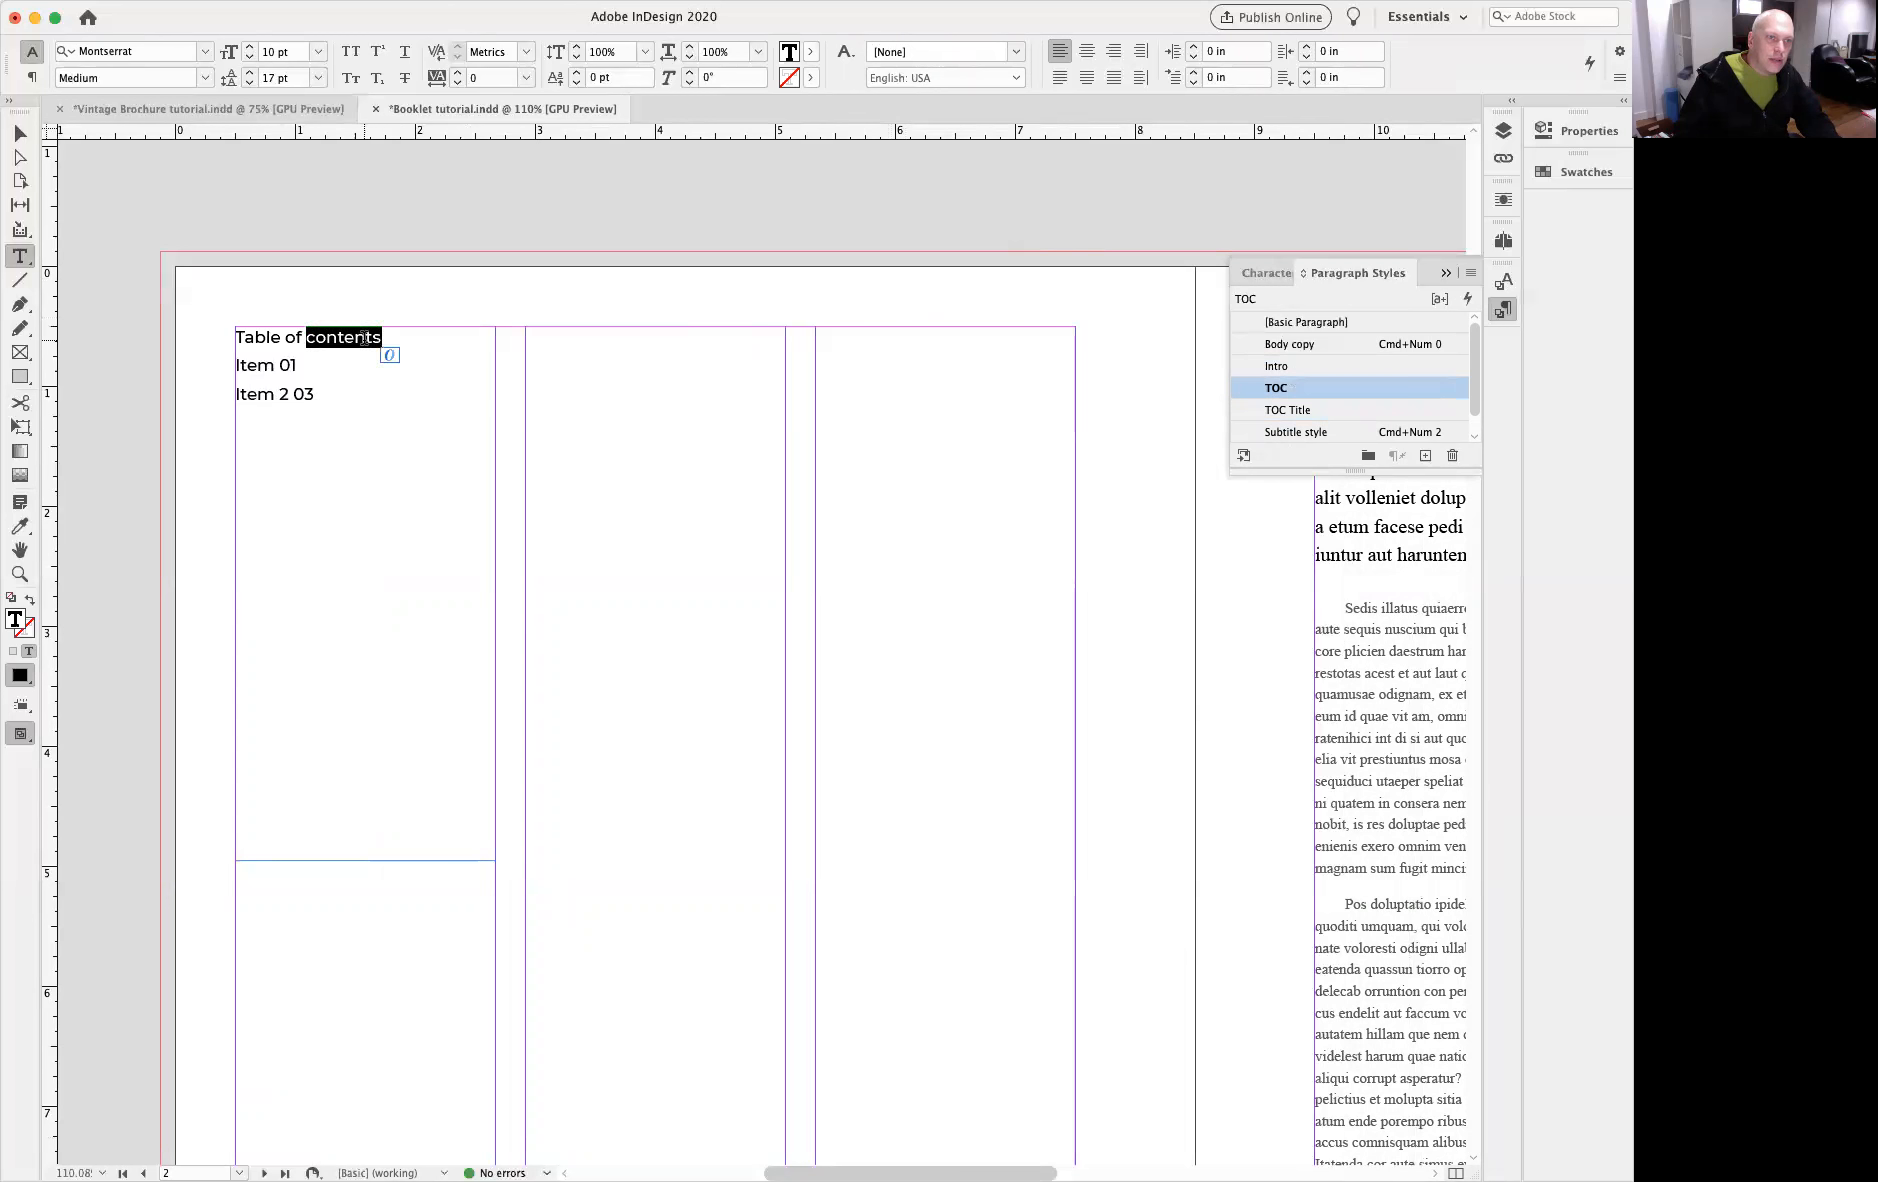
{"action": "left_click", "coordinate": [1313, 409]}
{"action": "left_click", "coordinate": [661, 305]}
{"action": "left_click", "coordinate": [448, 332]}
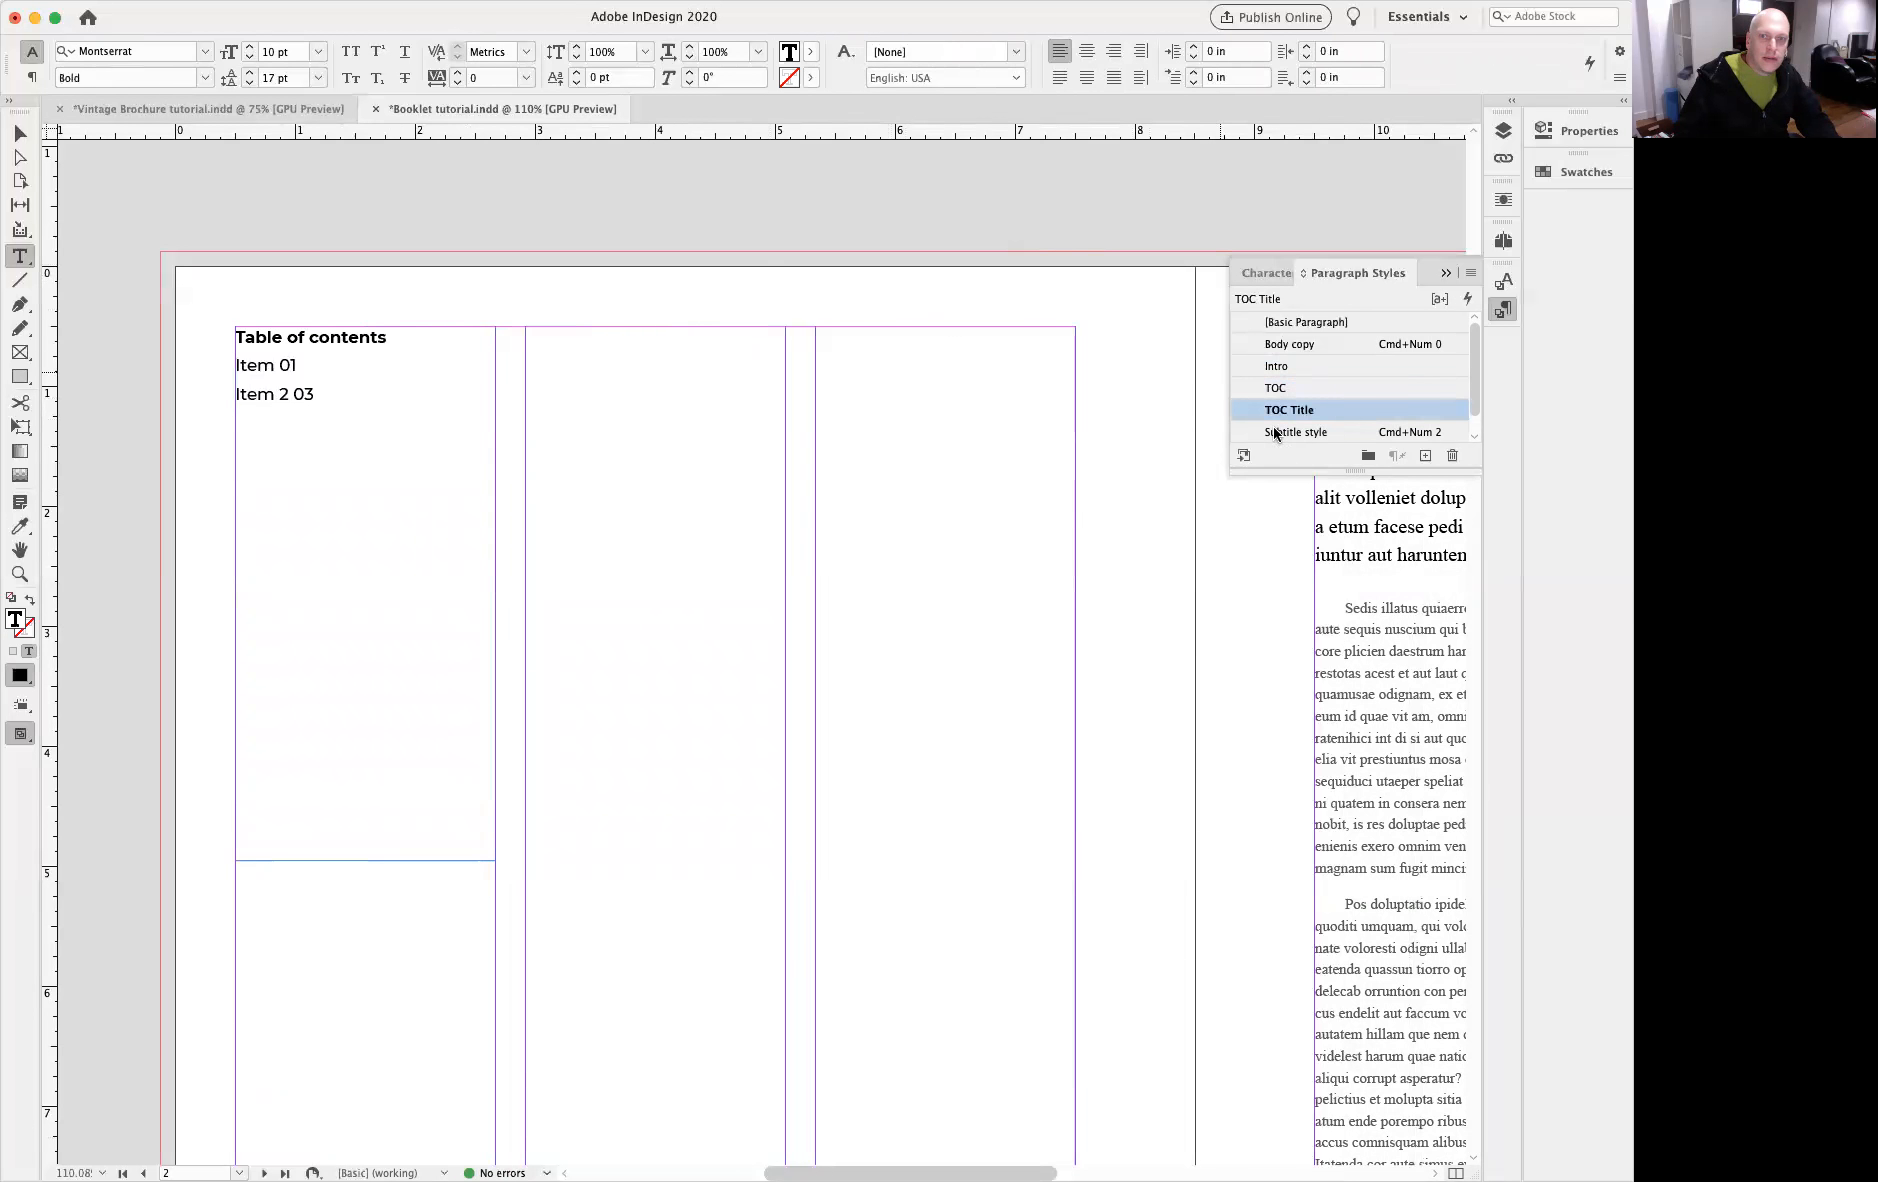
Step: Set the TOC Title paragraph style's font size to 12 pt and apply the change
{"action": "left_click", "coordinate": [1345, 410]}
{"action": "left_click", "coordinate": [1426, 412]}
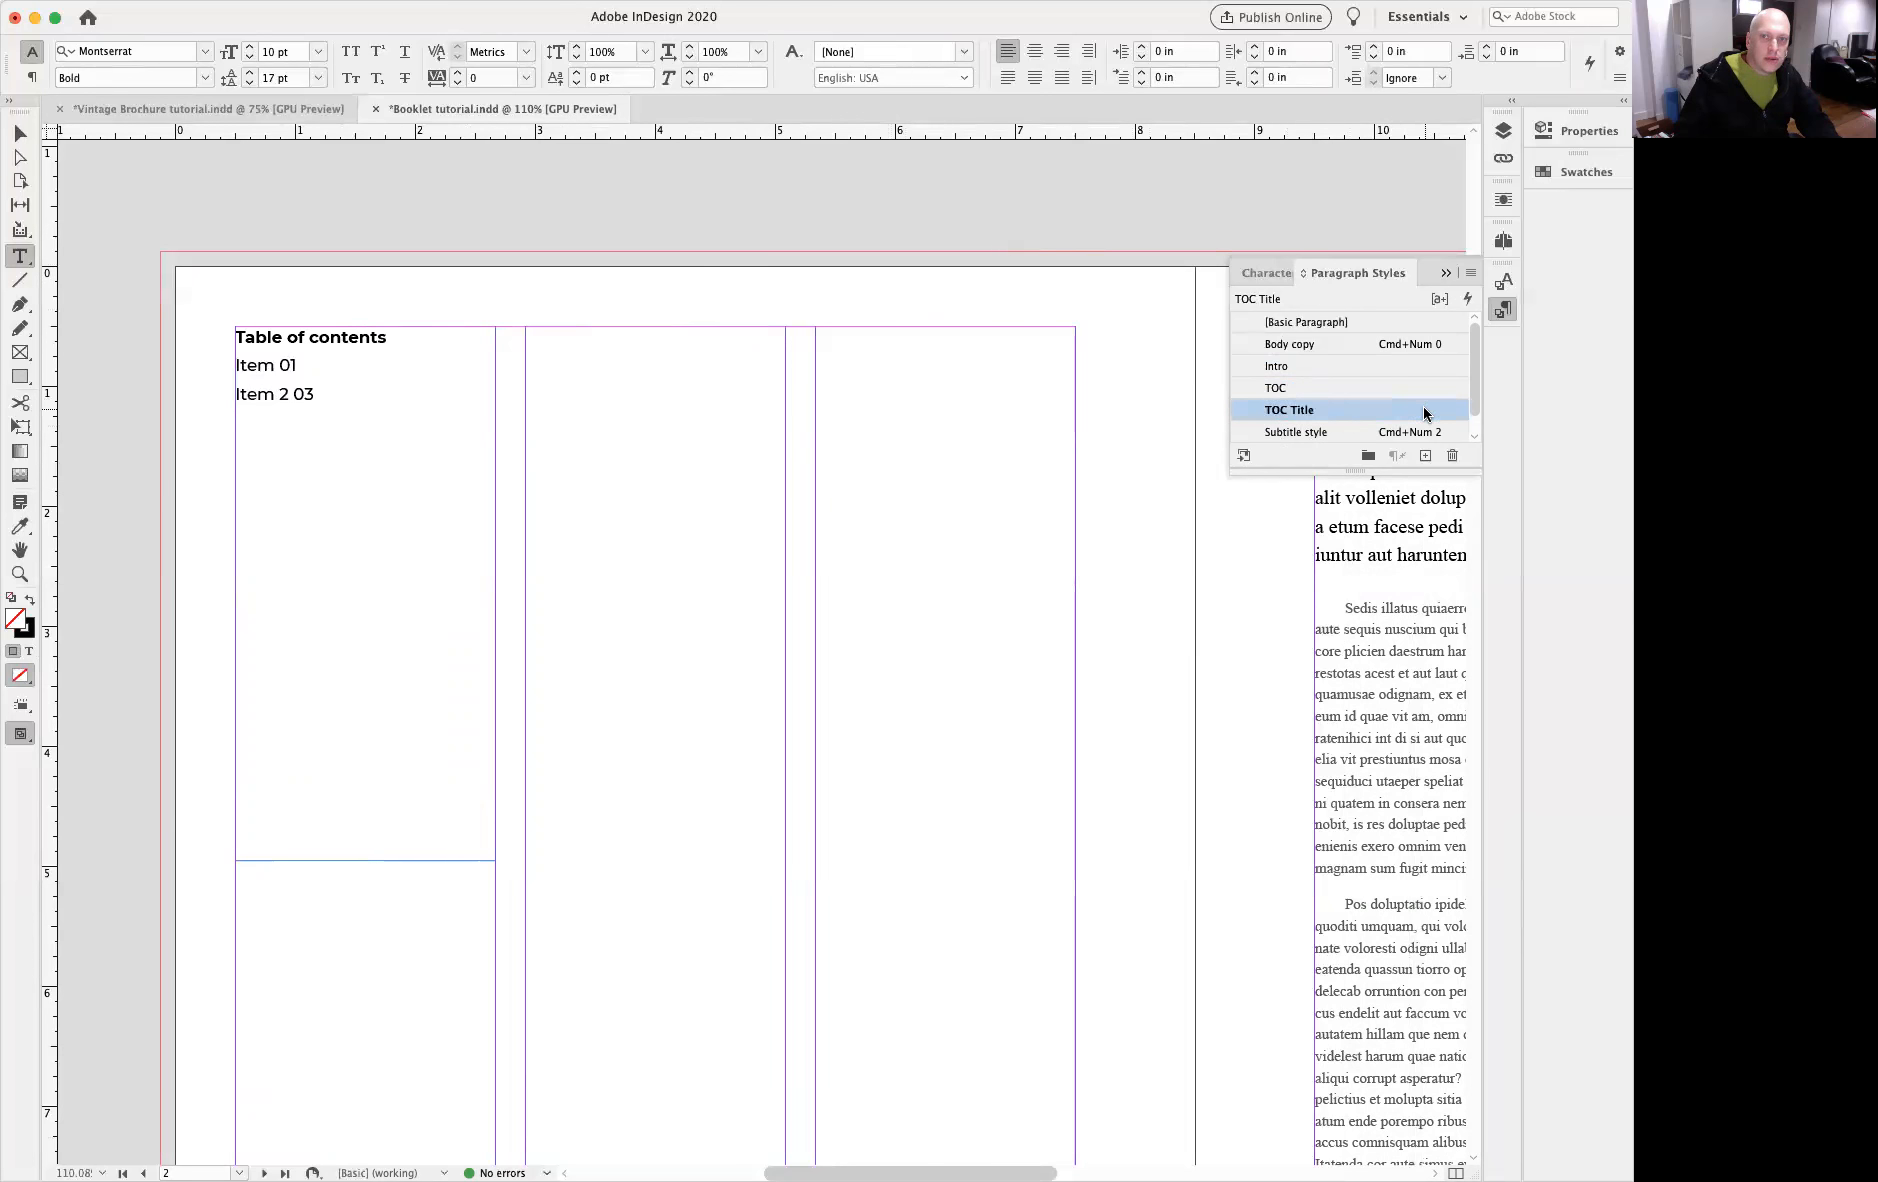
{"action": "double_click", "coordinate": [1320, 411]}
{"action": "left_click", "coordinate": [537, 541]}
{"action": "left_click", "coordinate": [717, 653]}
{"action": "left_click", "coordinate": [717, 653]}
{"action": "left_click", "coordinate": [1270, 1146]}
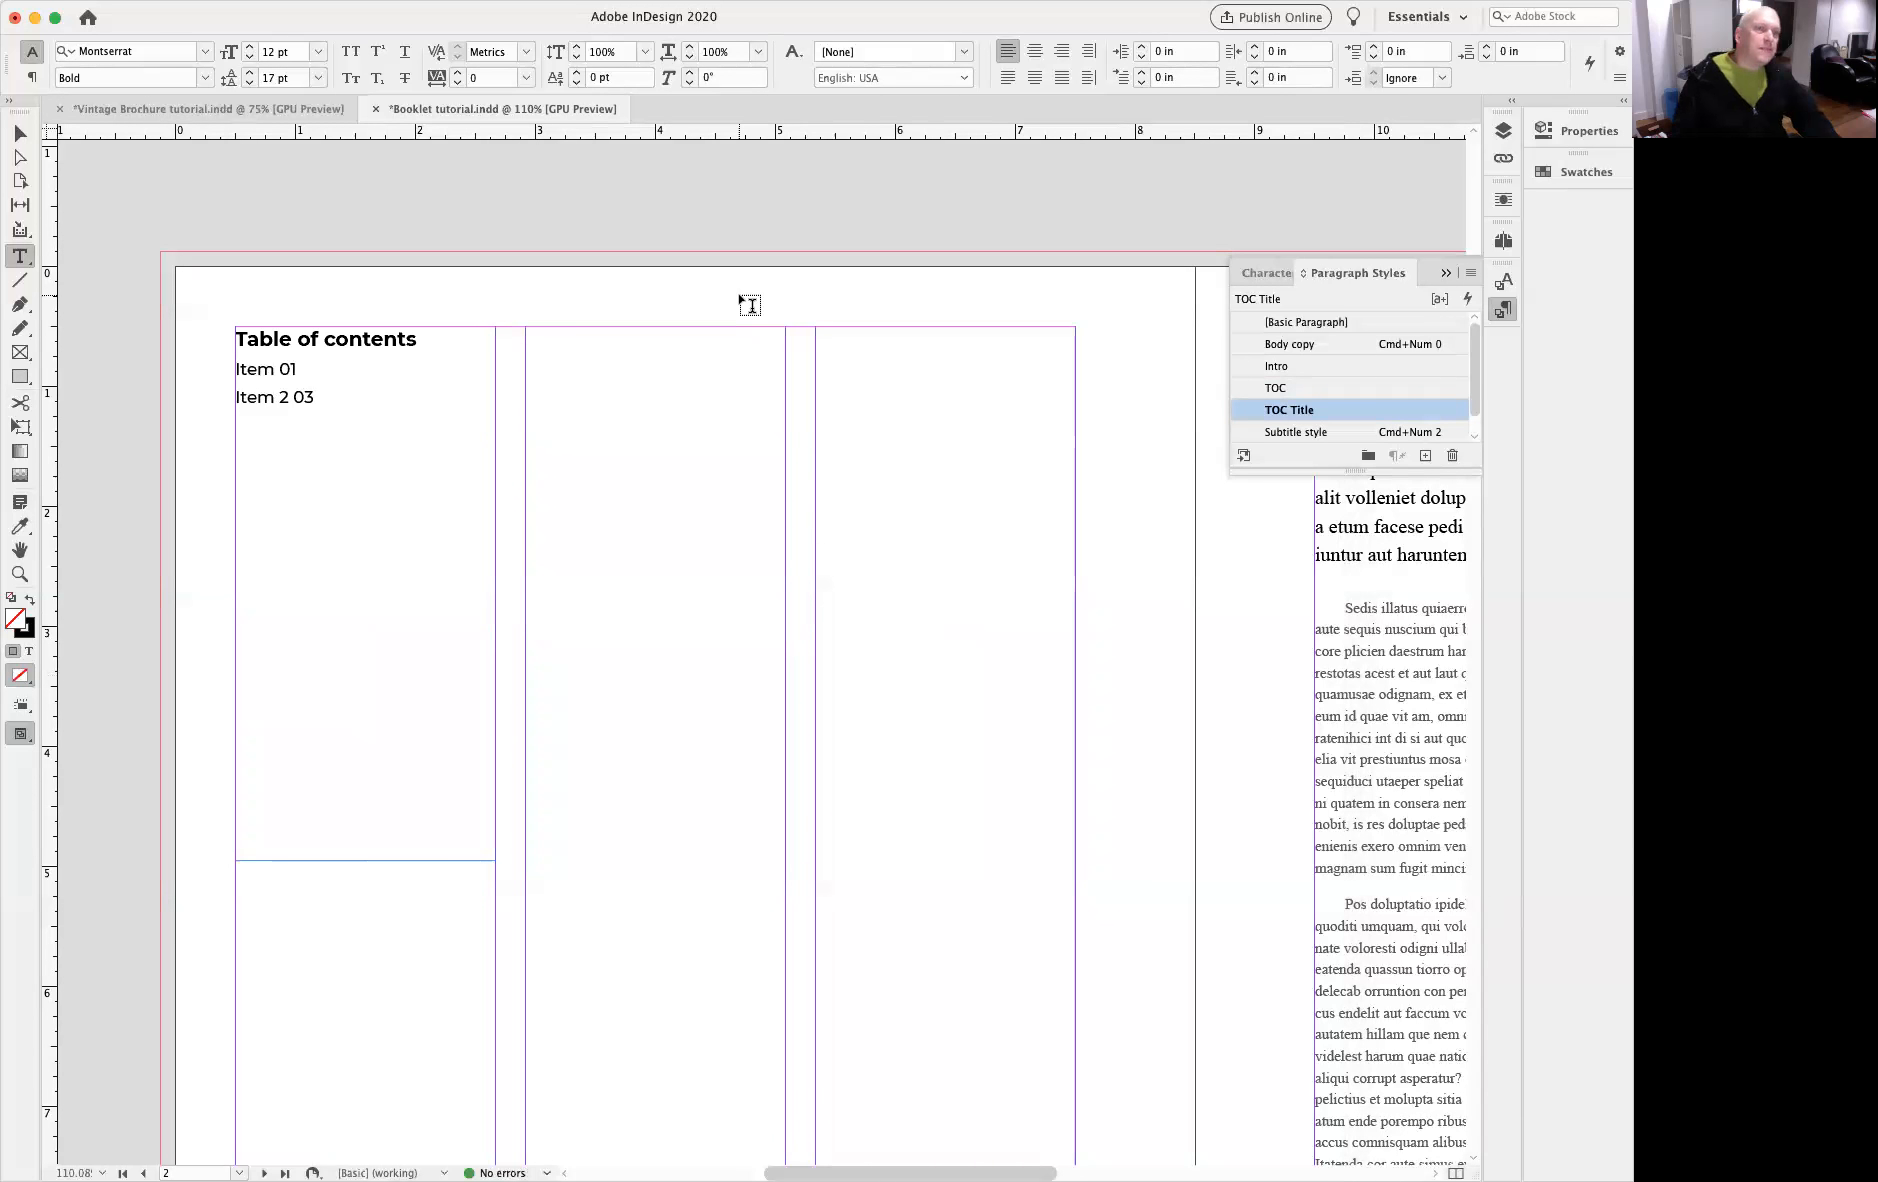
Step: Delete the sample contents text frame on page 2 and move TOC Title above TOC in the paragraph style order
{"action": "key", "text": "v"}
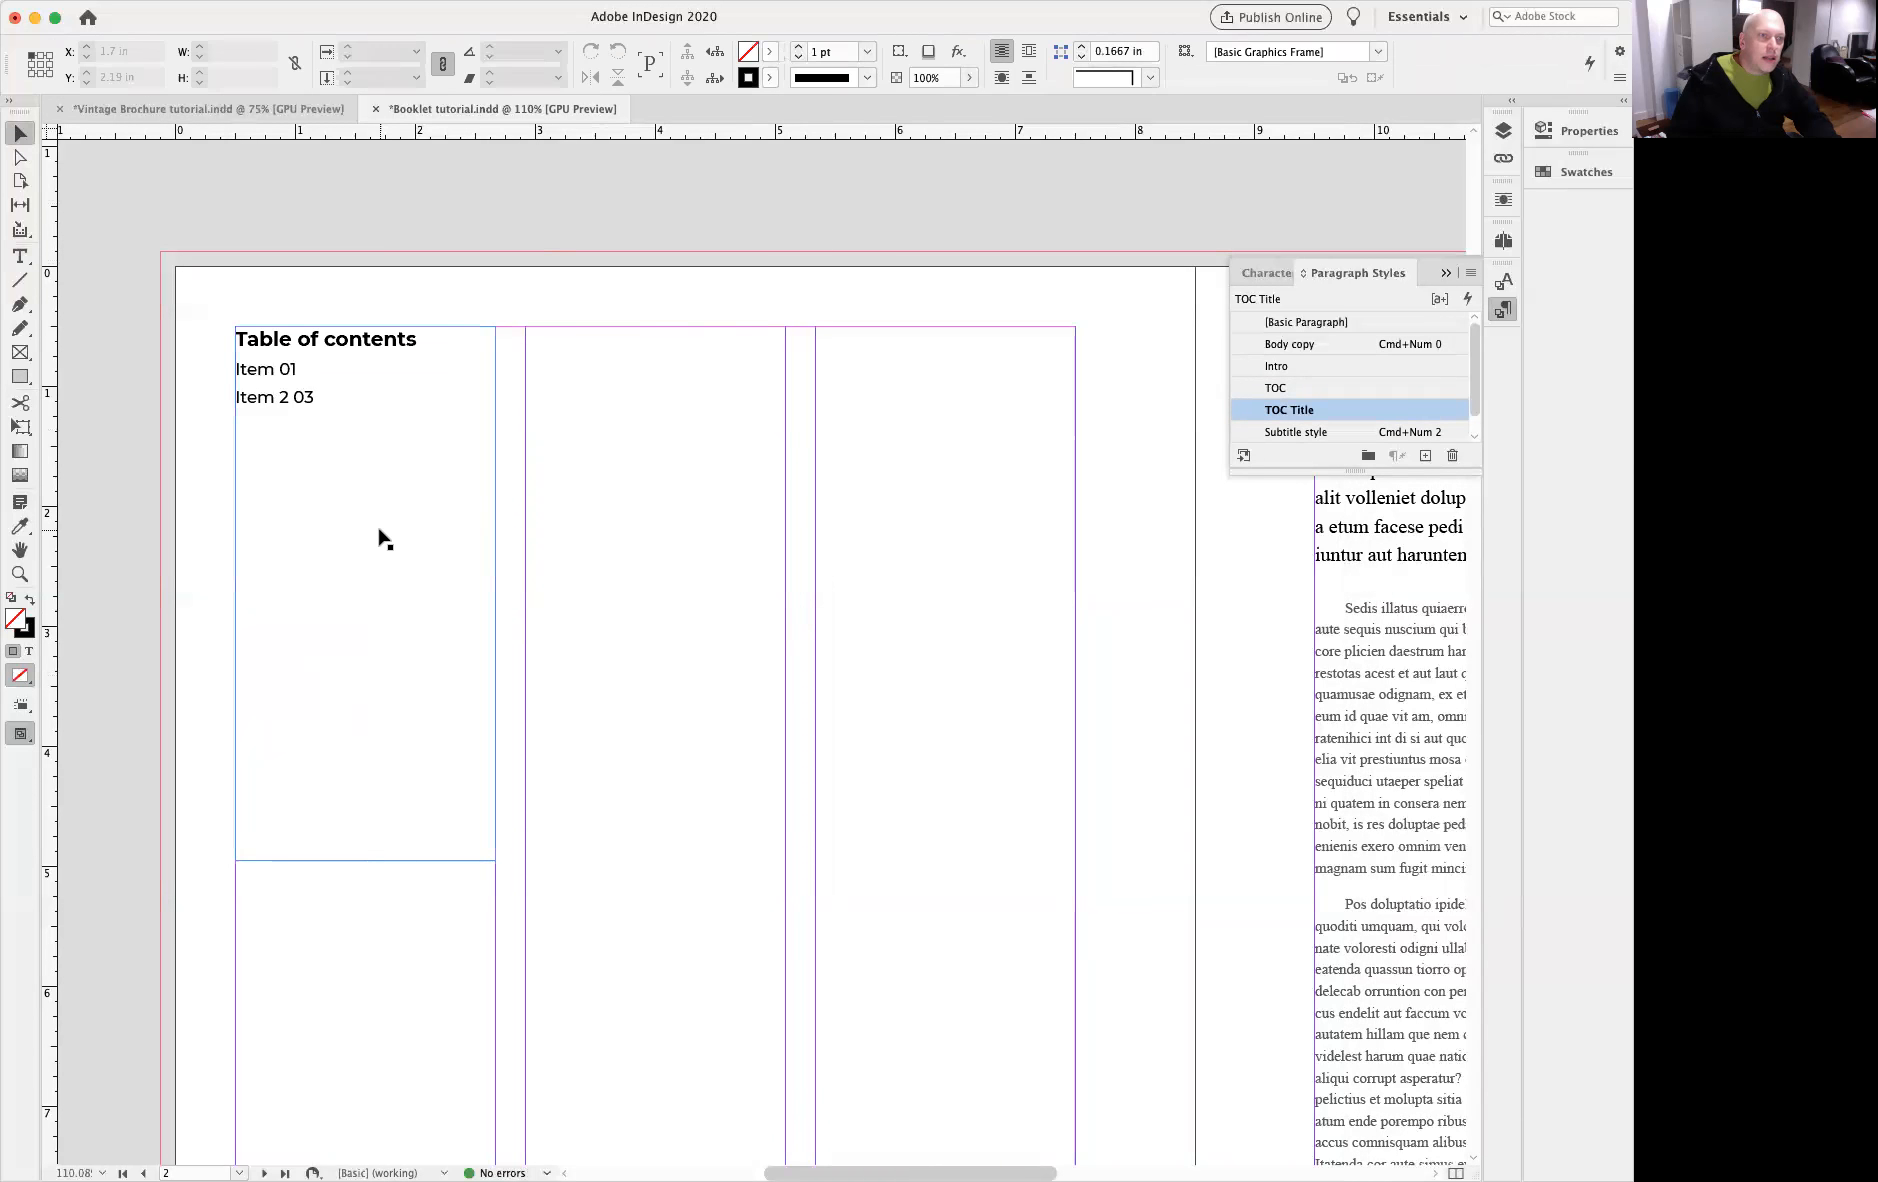
{"action": "left_click", "coordinate": [385, 540]}
{"action": "key", "text": "Delete"}
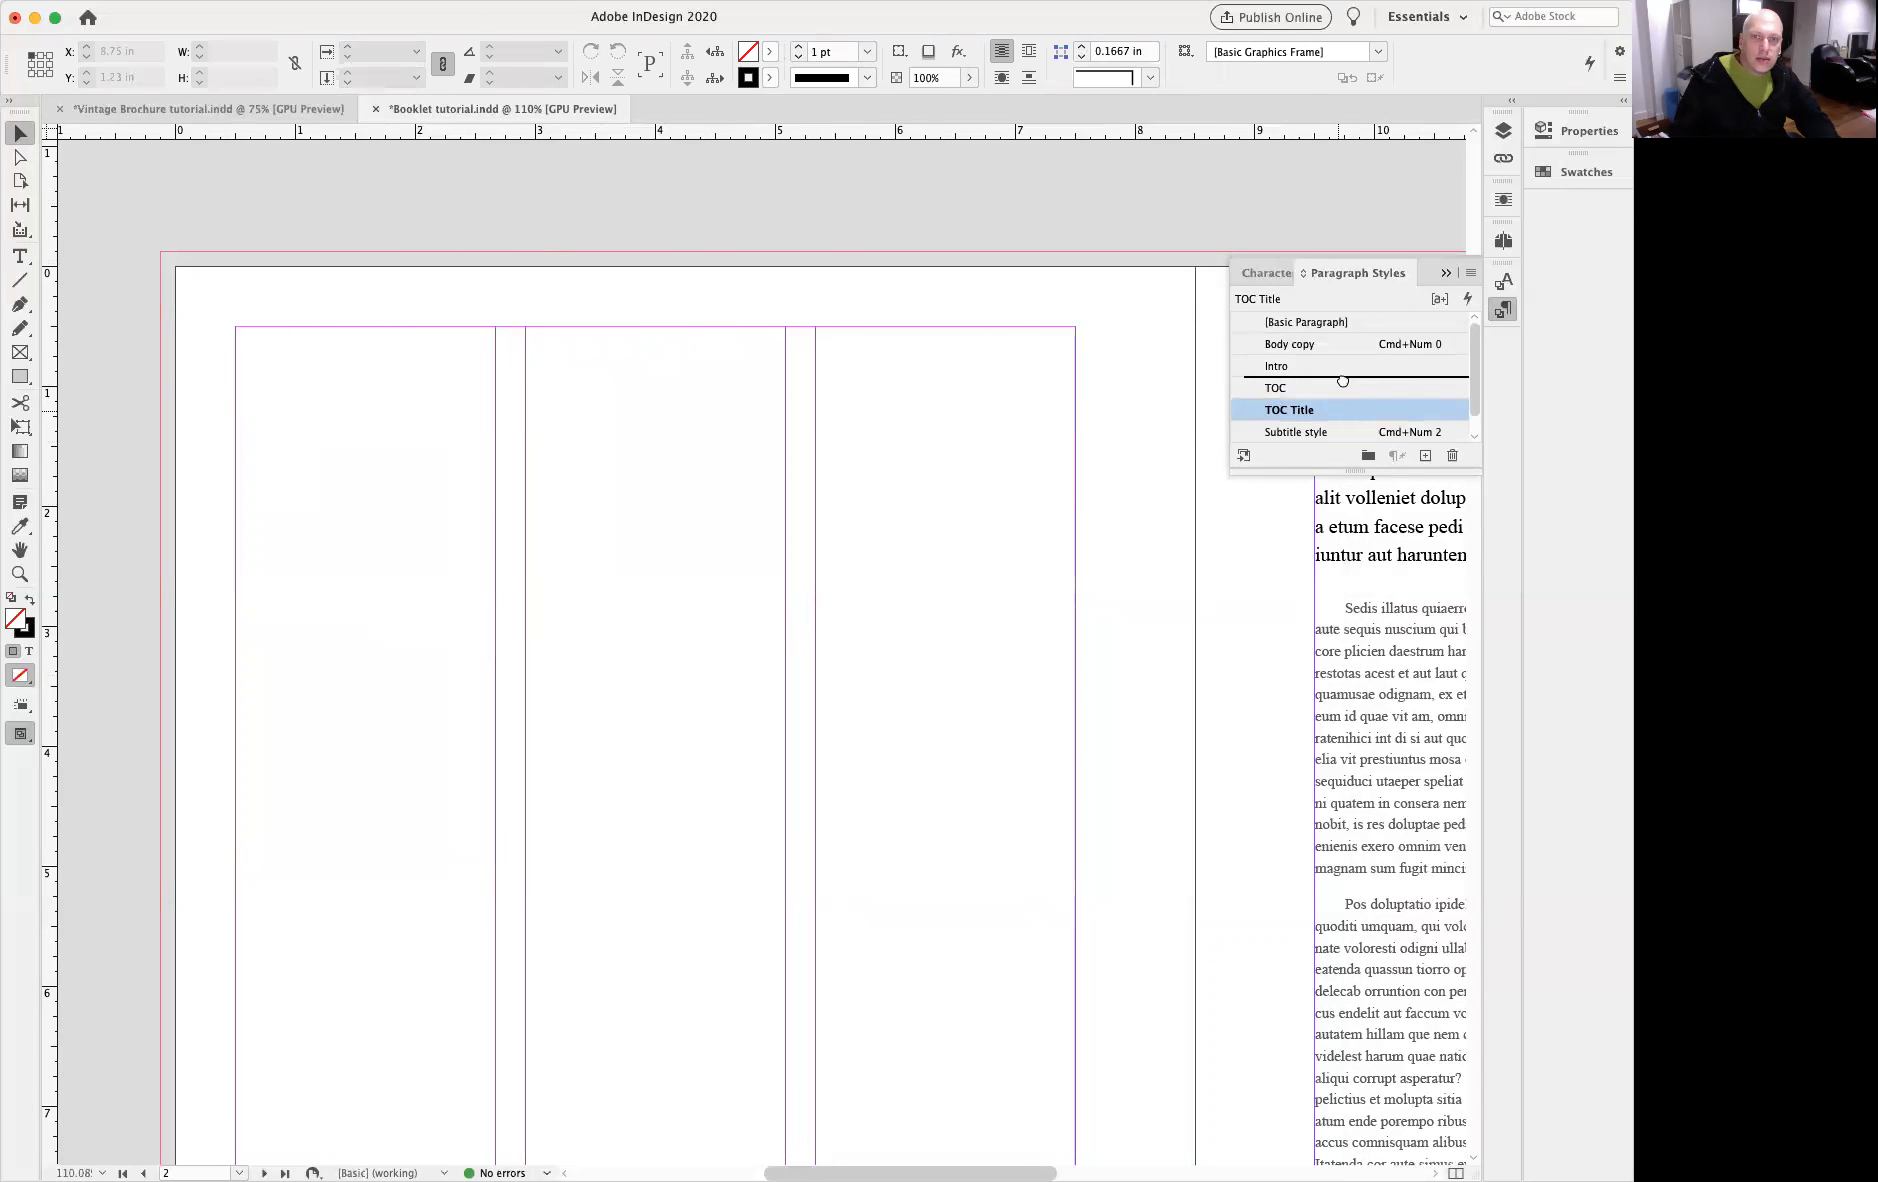
{"action": "left_click_drag", "start_coordinate": [1342, 390], "coordinate": [1342, 379]}
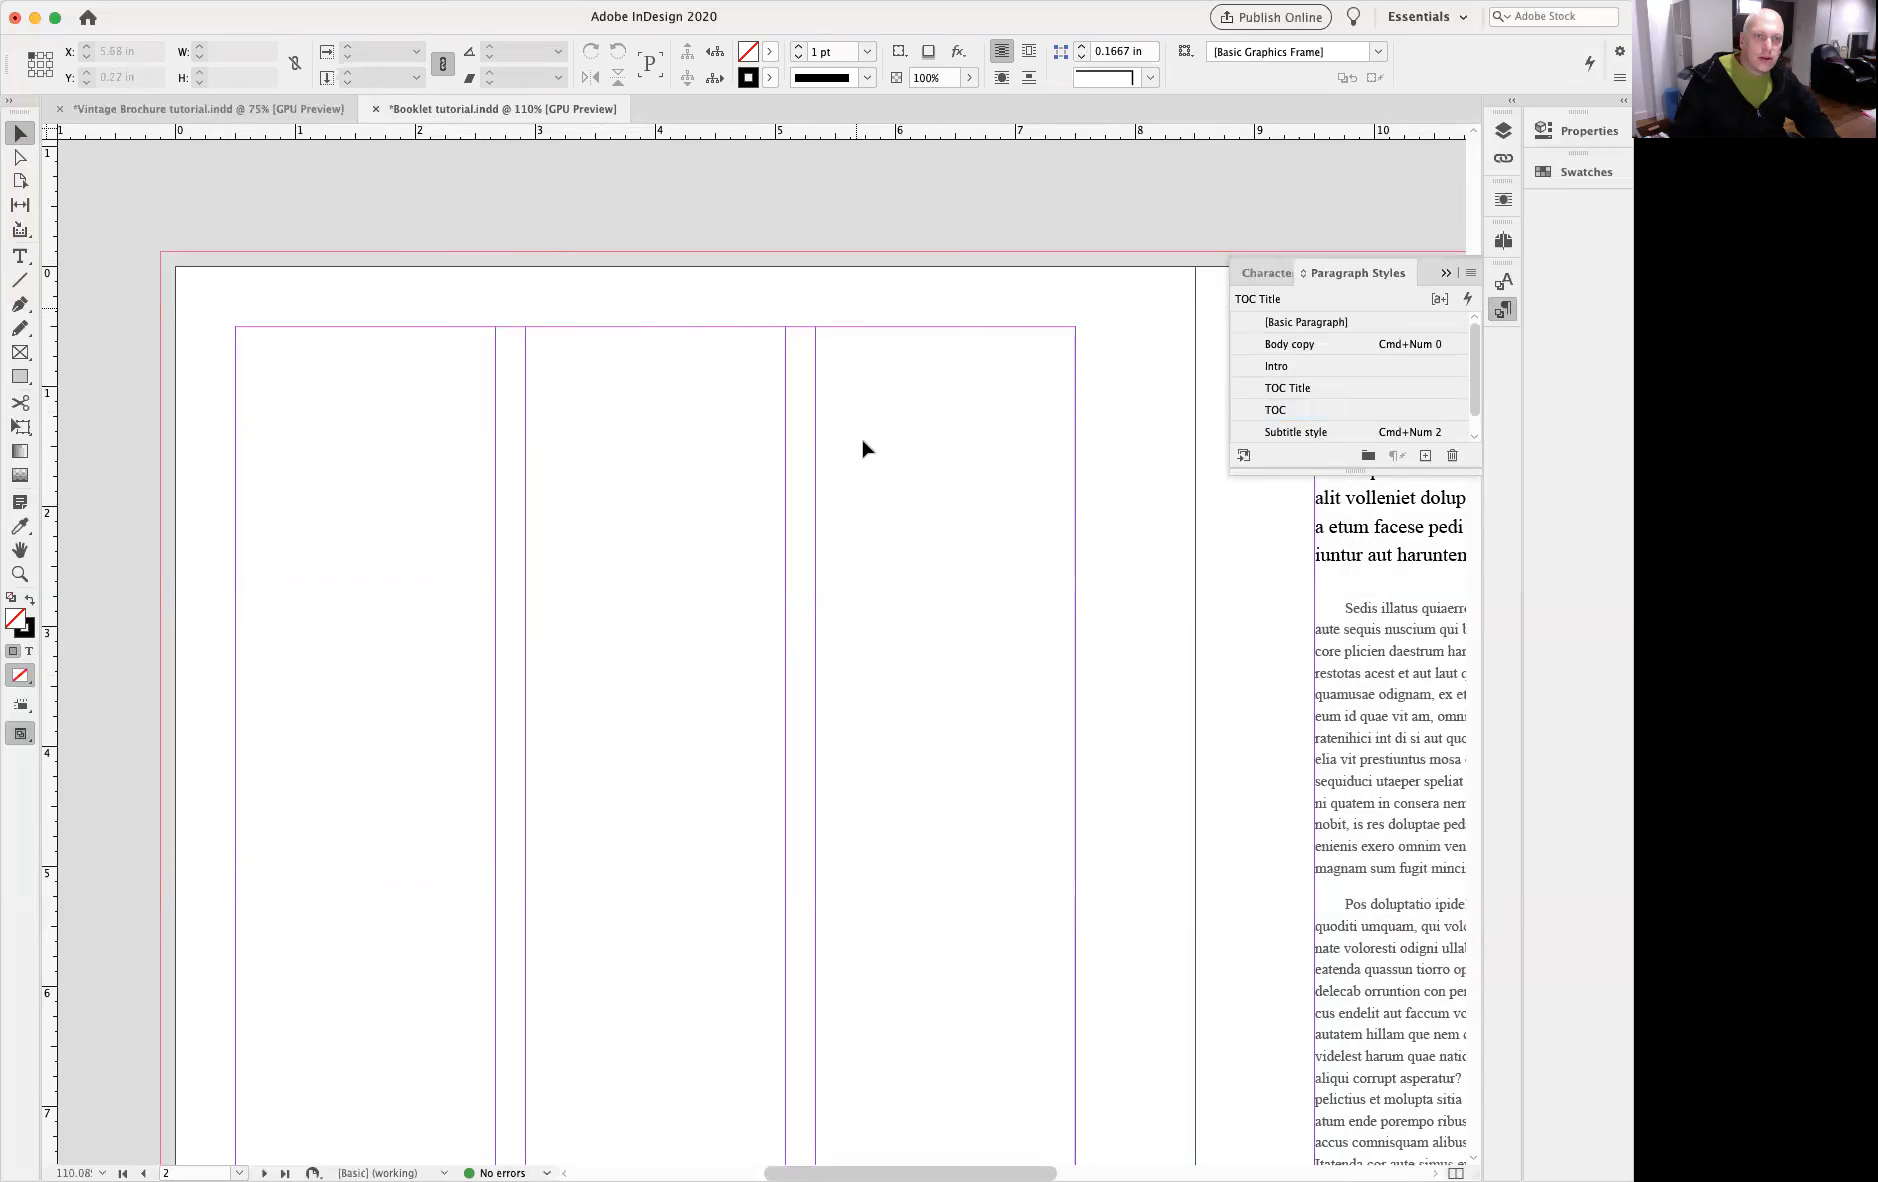
Step: Start a table of contents with the title "Contents" and assign the TOC Title style to that title
{"action": "left_click_drag", "start_coordinate": [843, 511], "coordinate": [823, 496]}
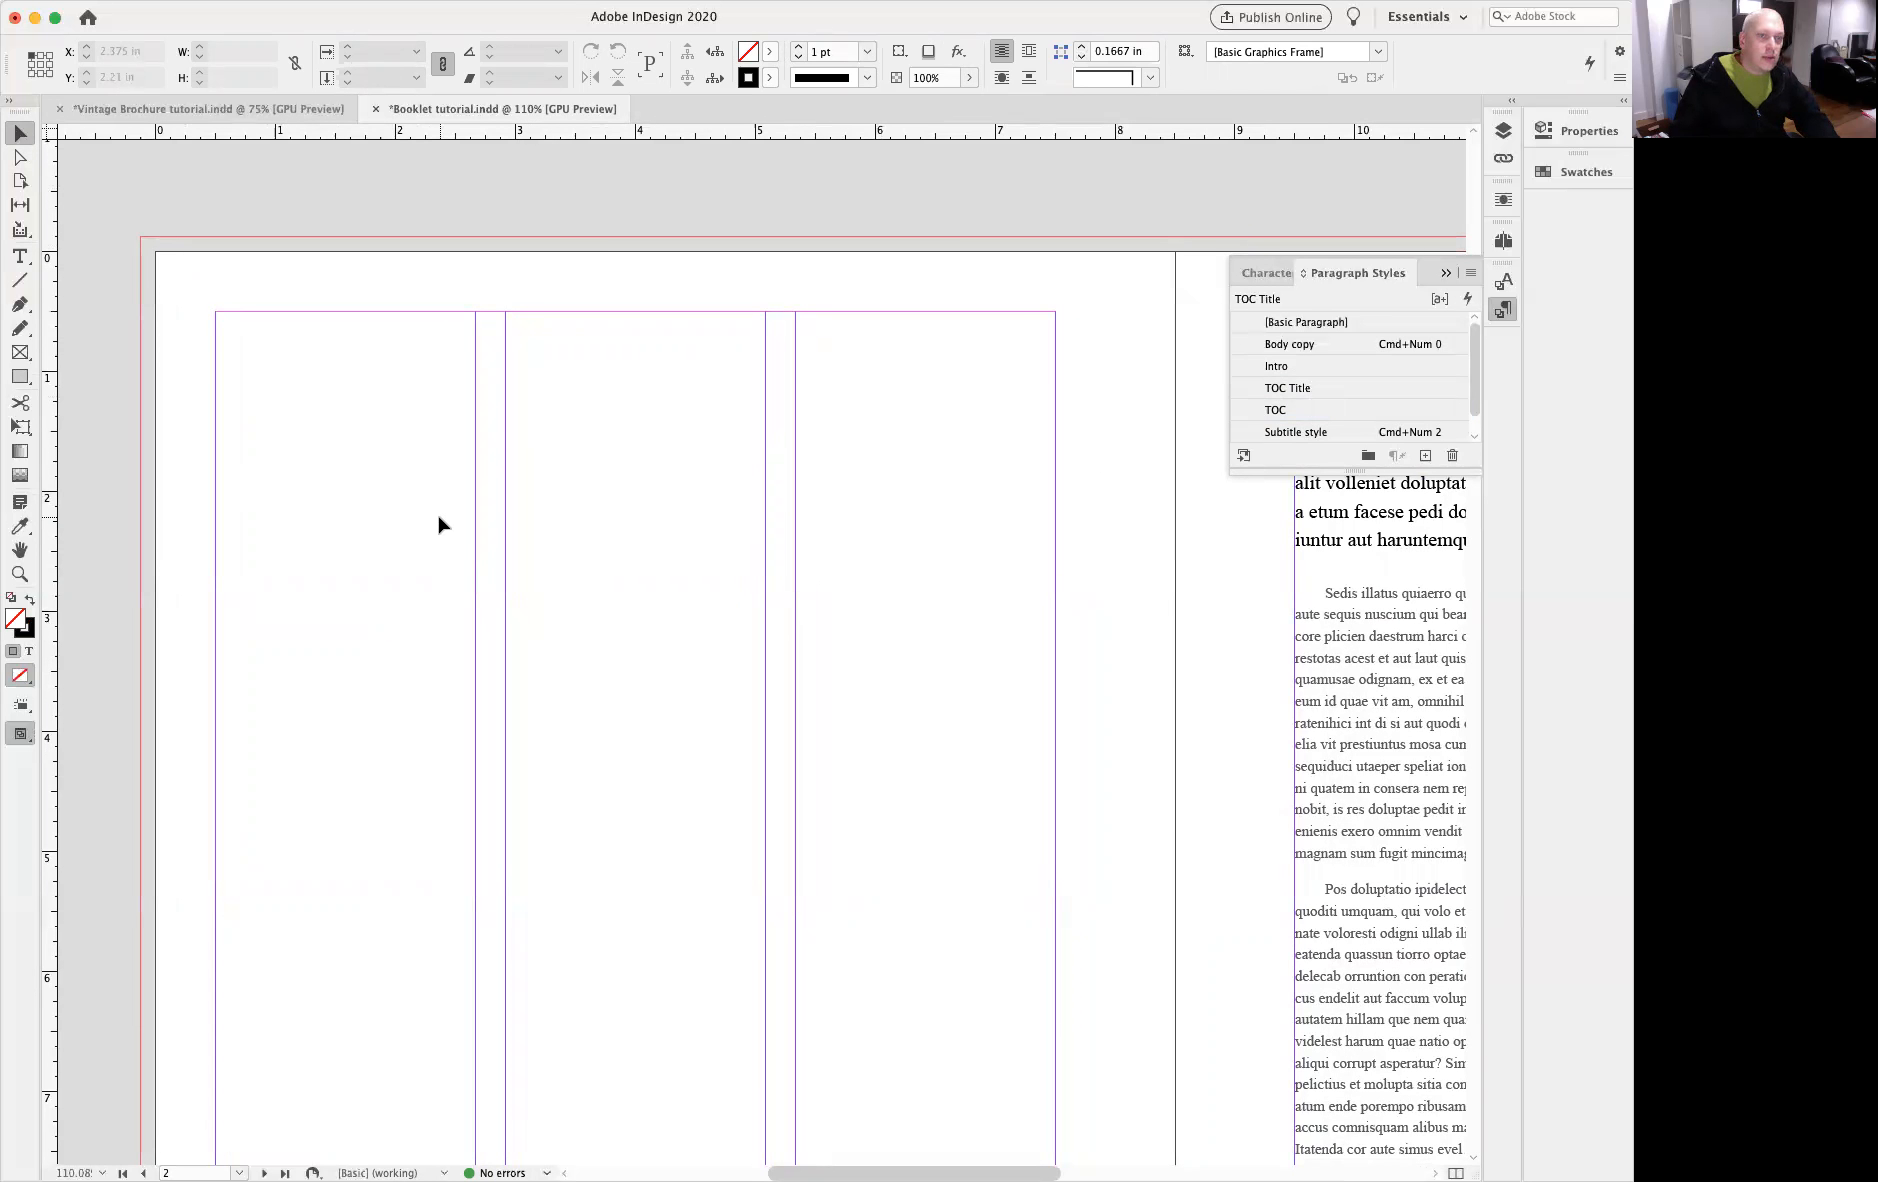
{"action": "left_click", "coordinate": [182, 0]}
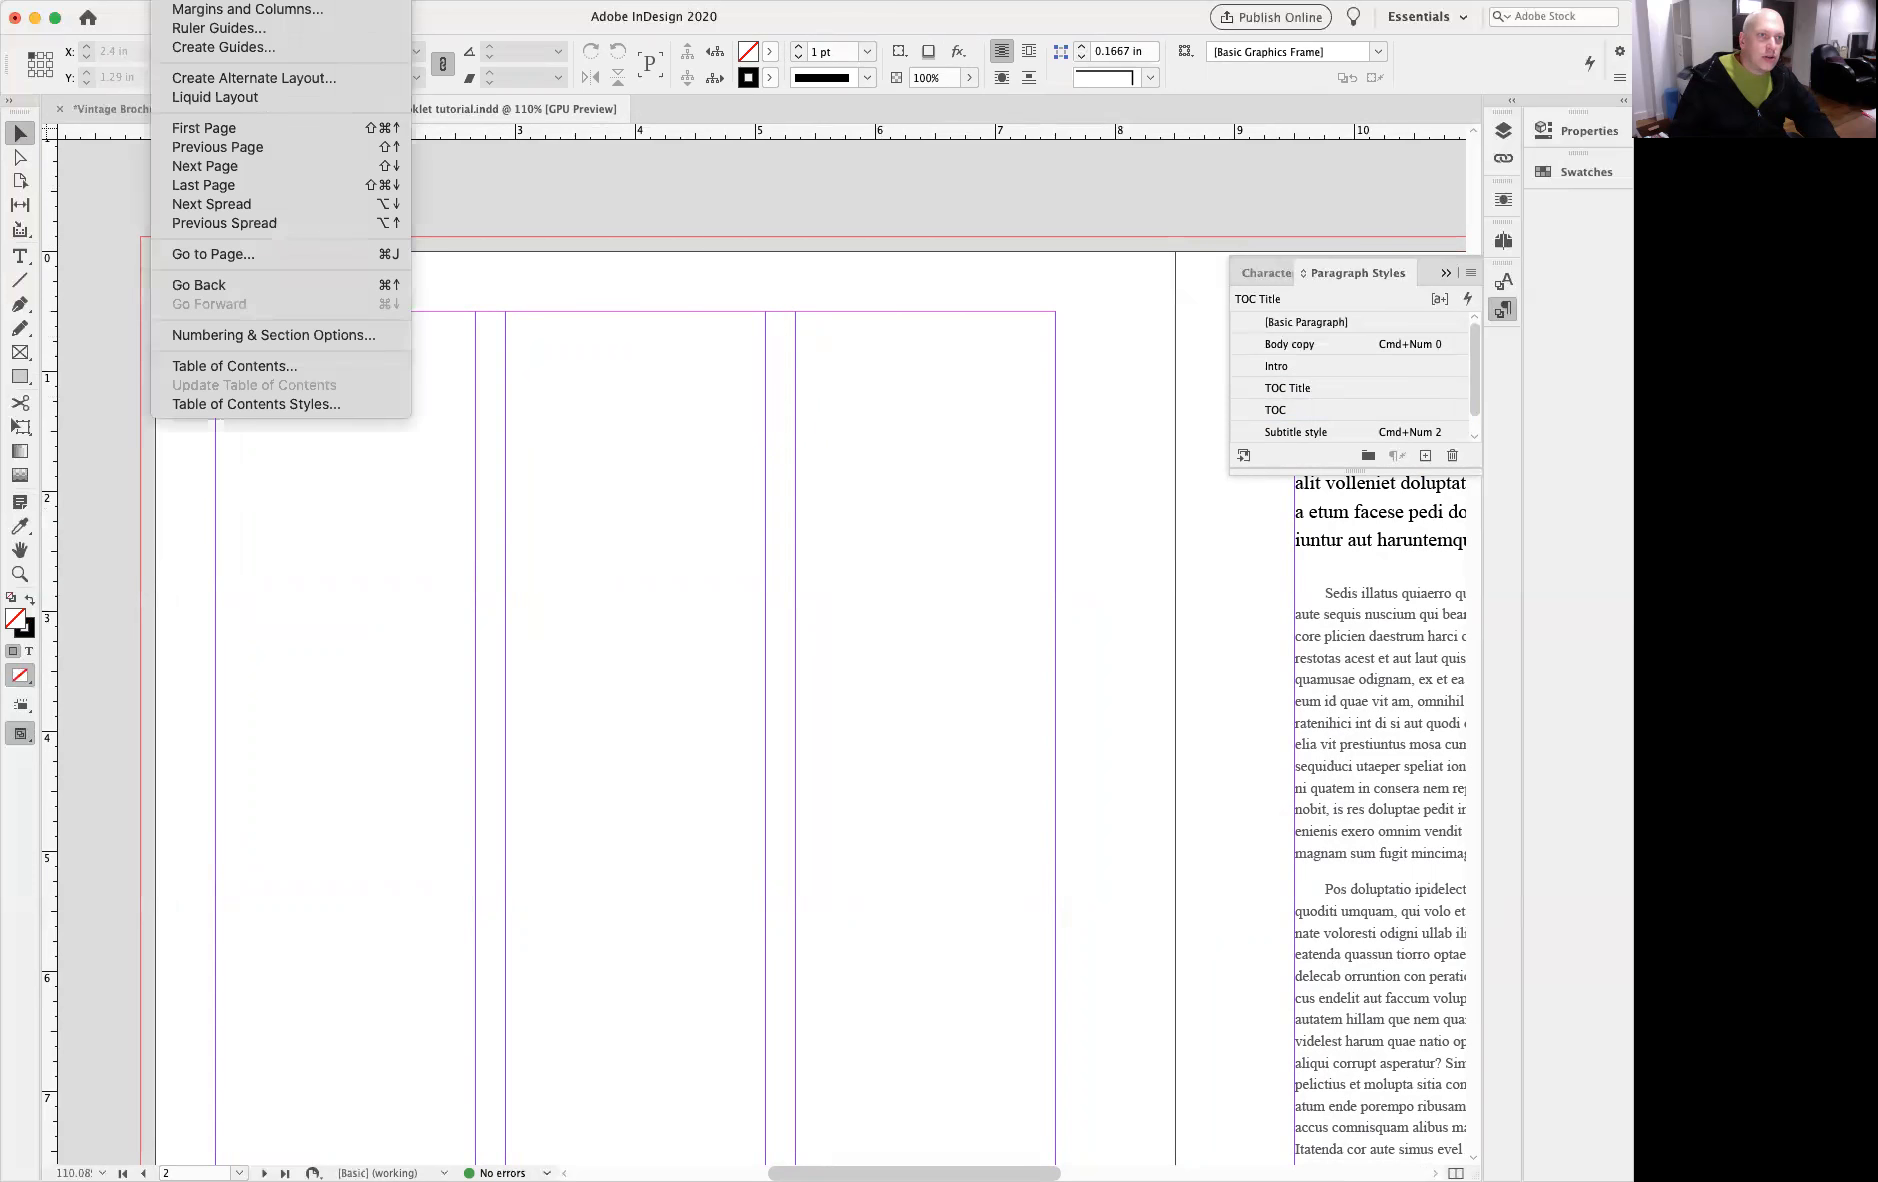
{"action": "left_click", "coordinate": [228, 366]}
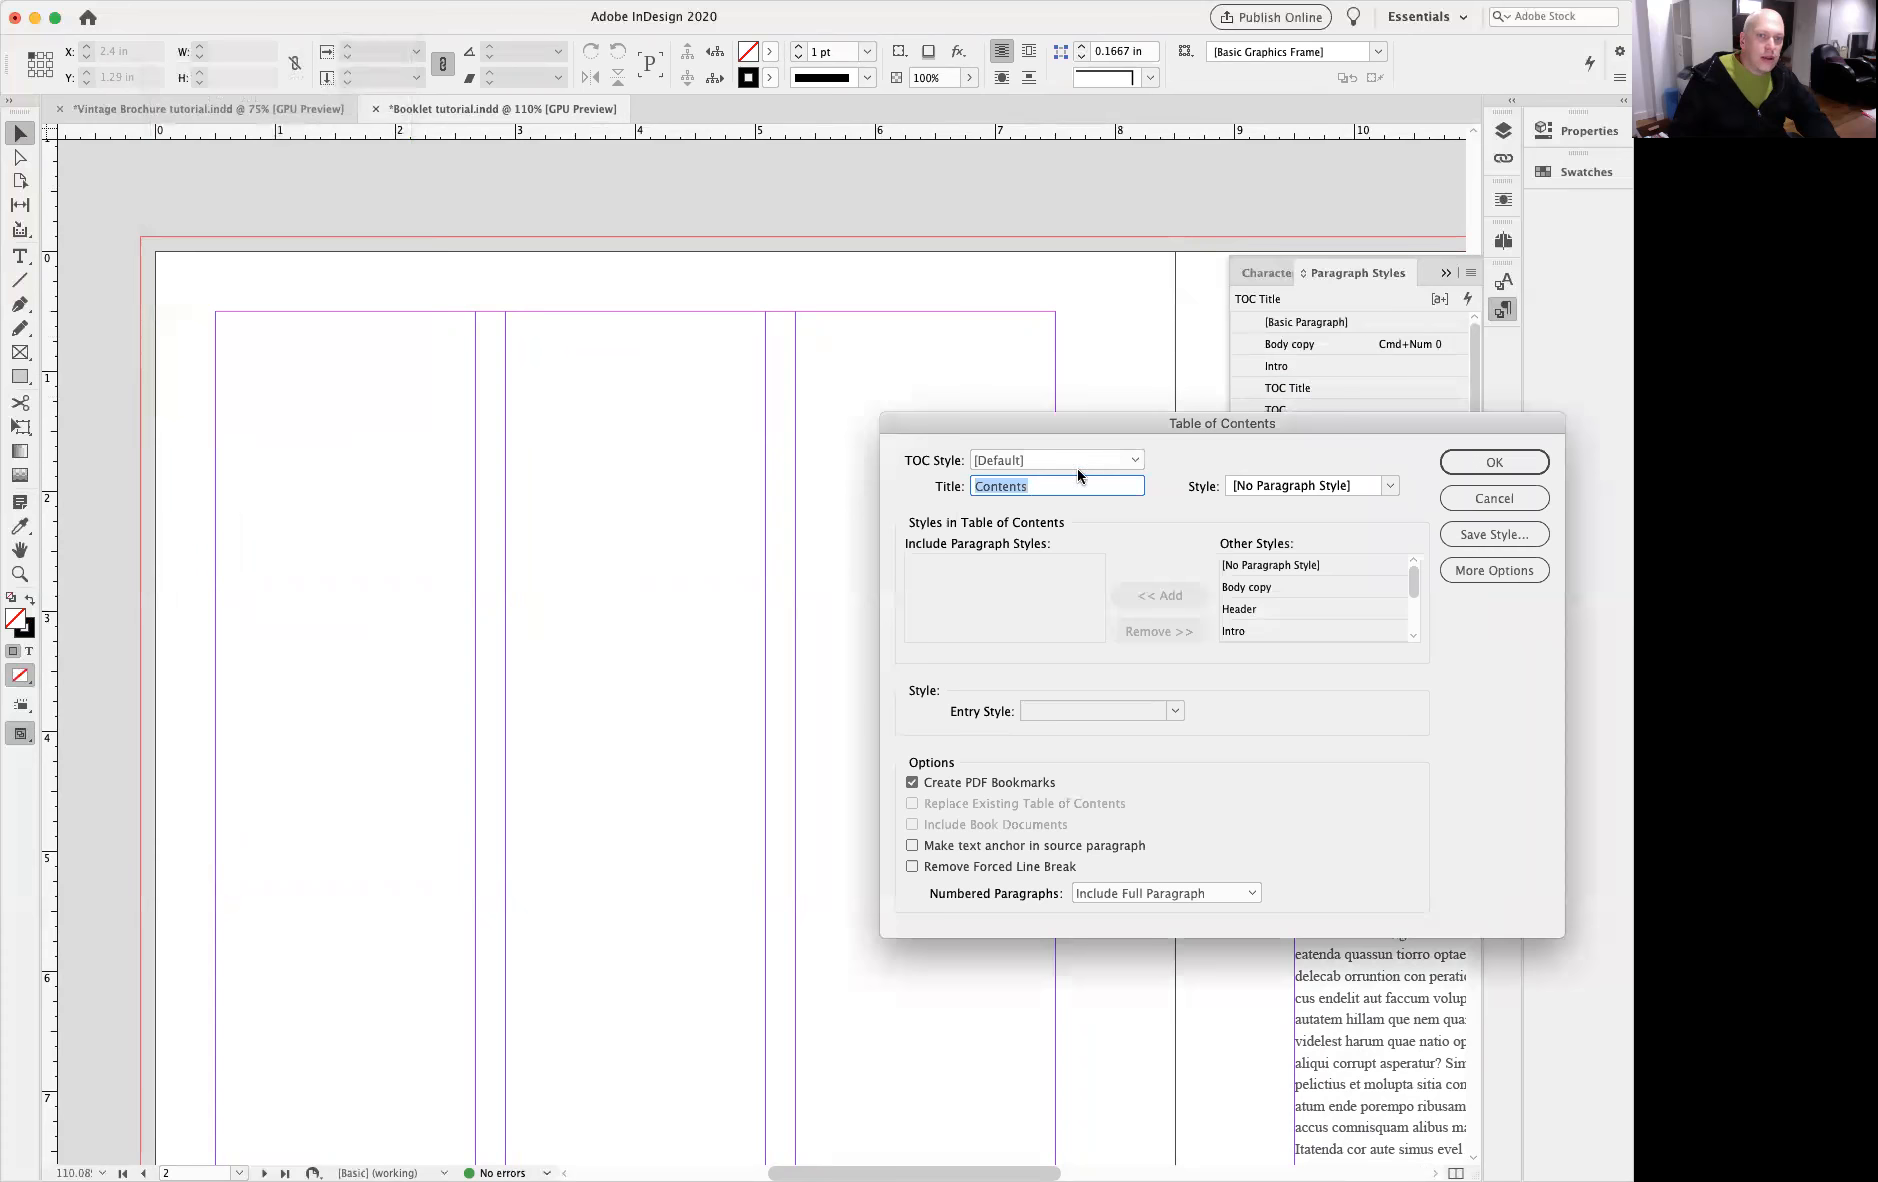
{"action": "left_click_drag", "start_coordinate": [1049, 422], "coordinate": [541, 462]}
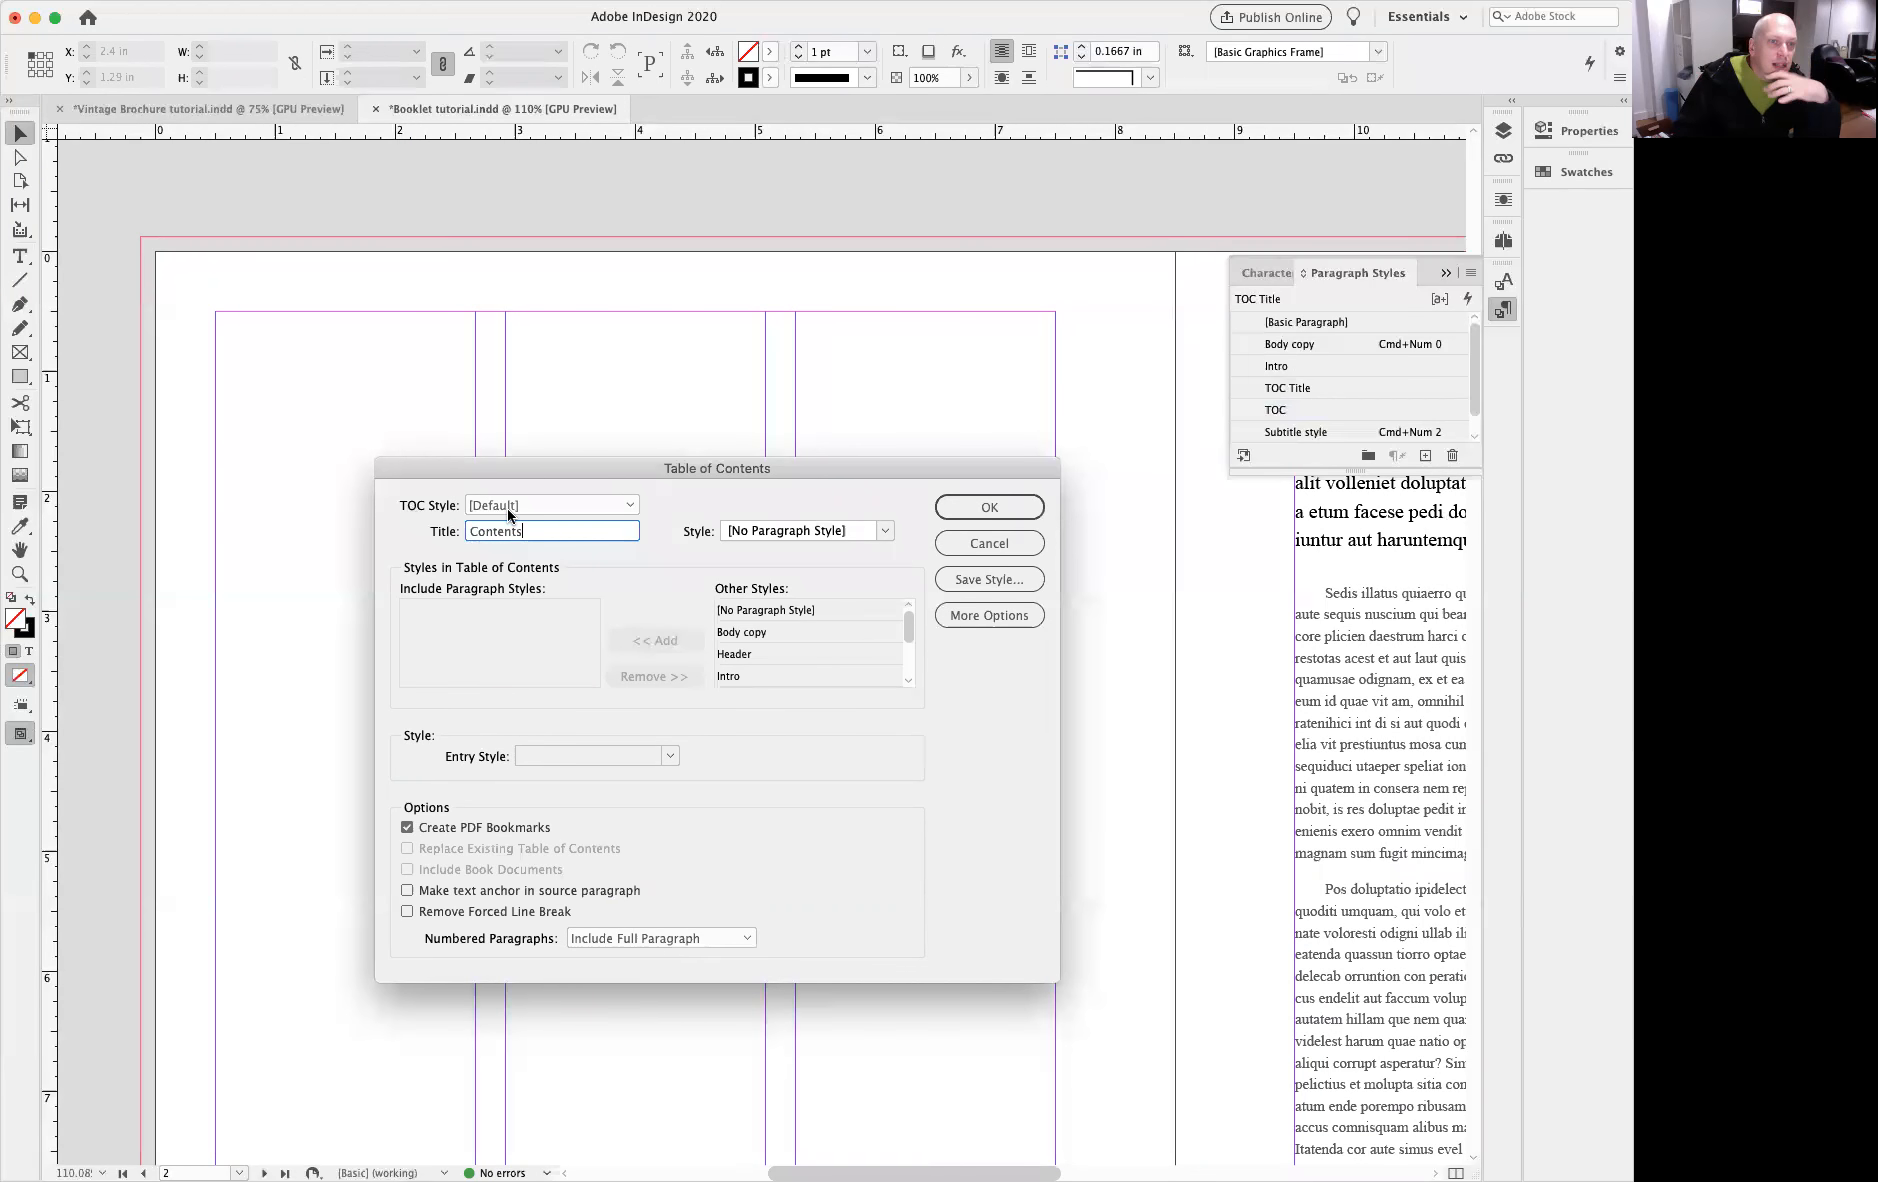
{"action": "left_click", "coordinate": [626, 506]}
{"action": "left_click", "coordinate": [696, 501]}
{"action": "left_click", "coordinate": [536, 531]}
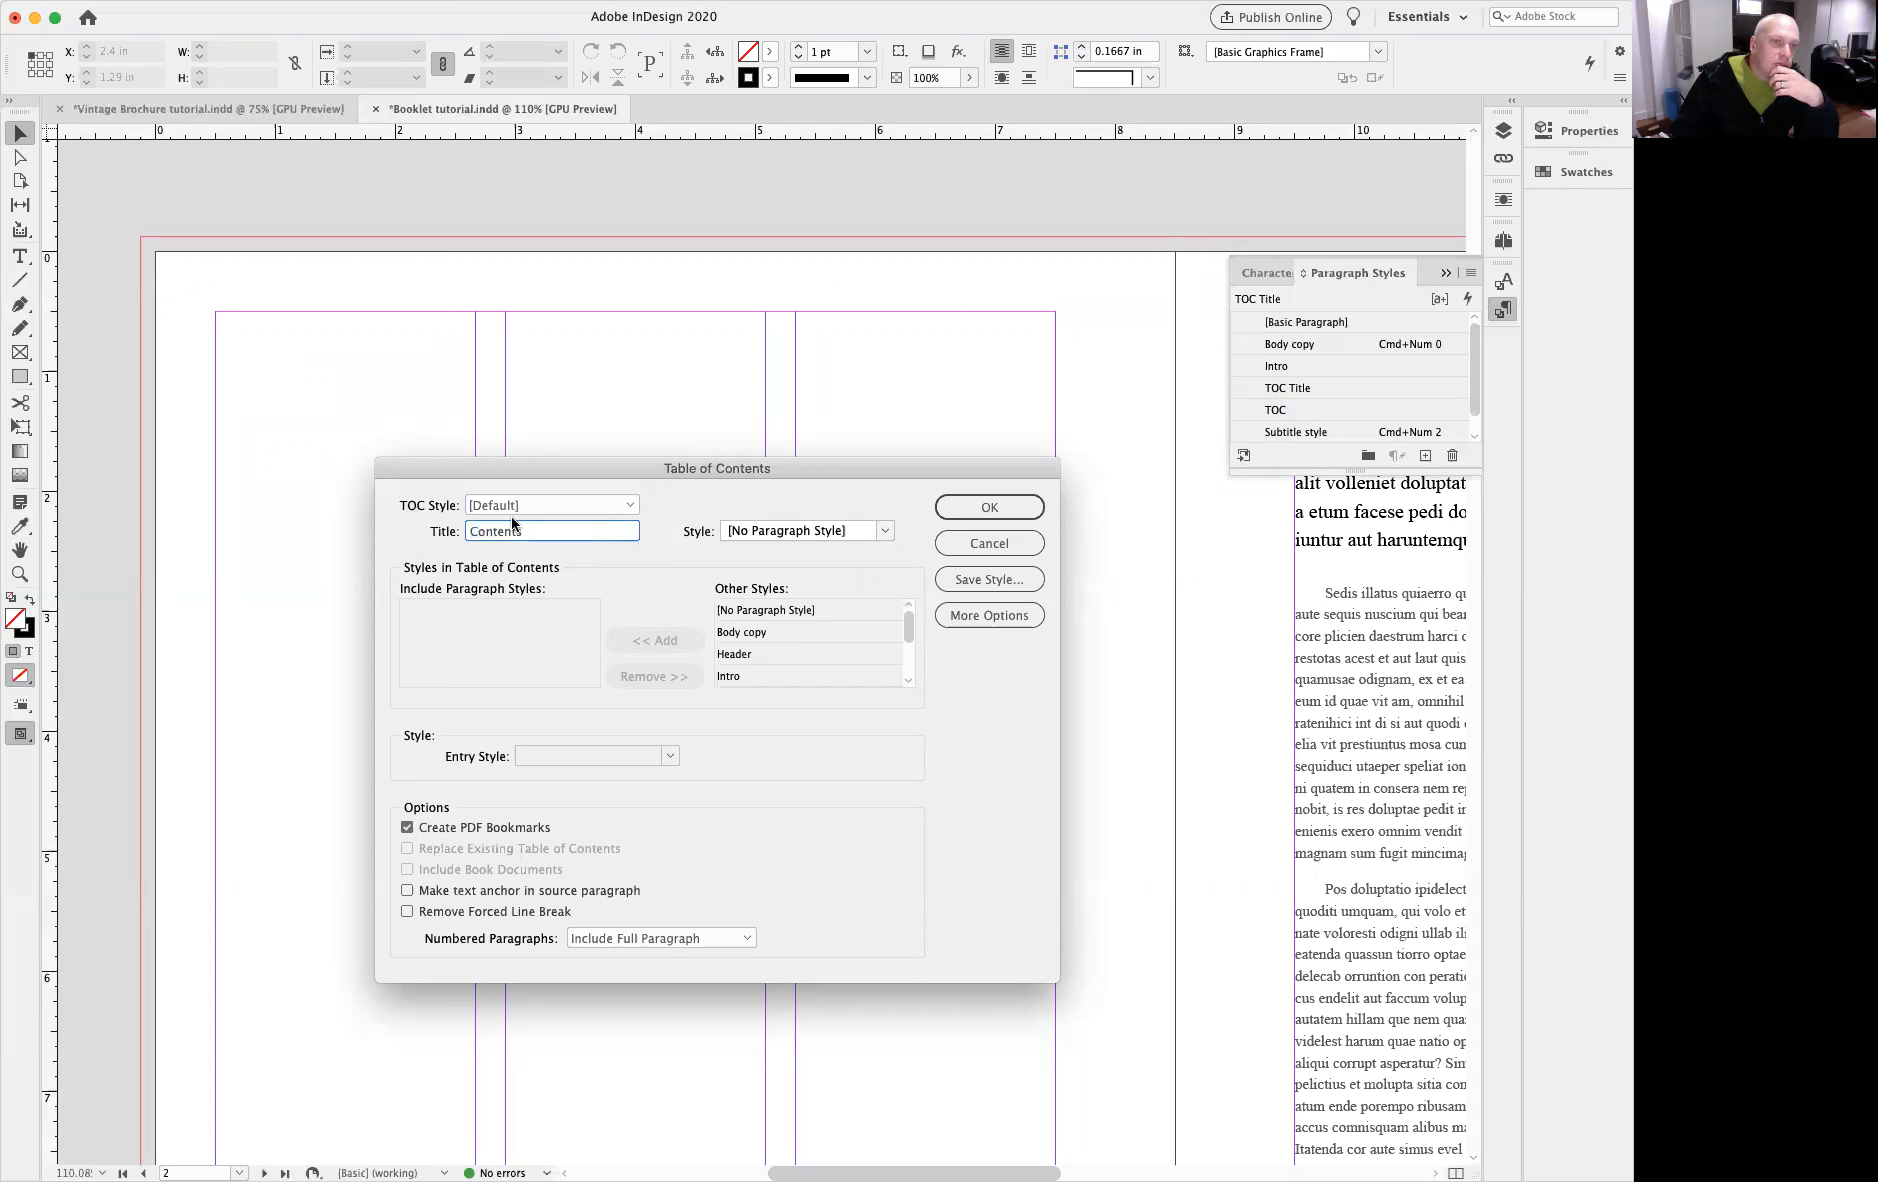
{"action": "left_click", "coordinate": [886, 532]}
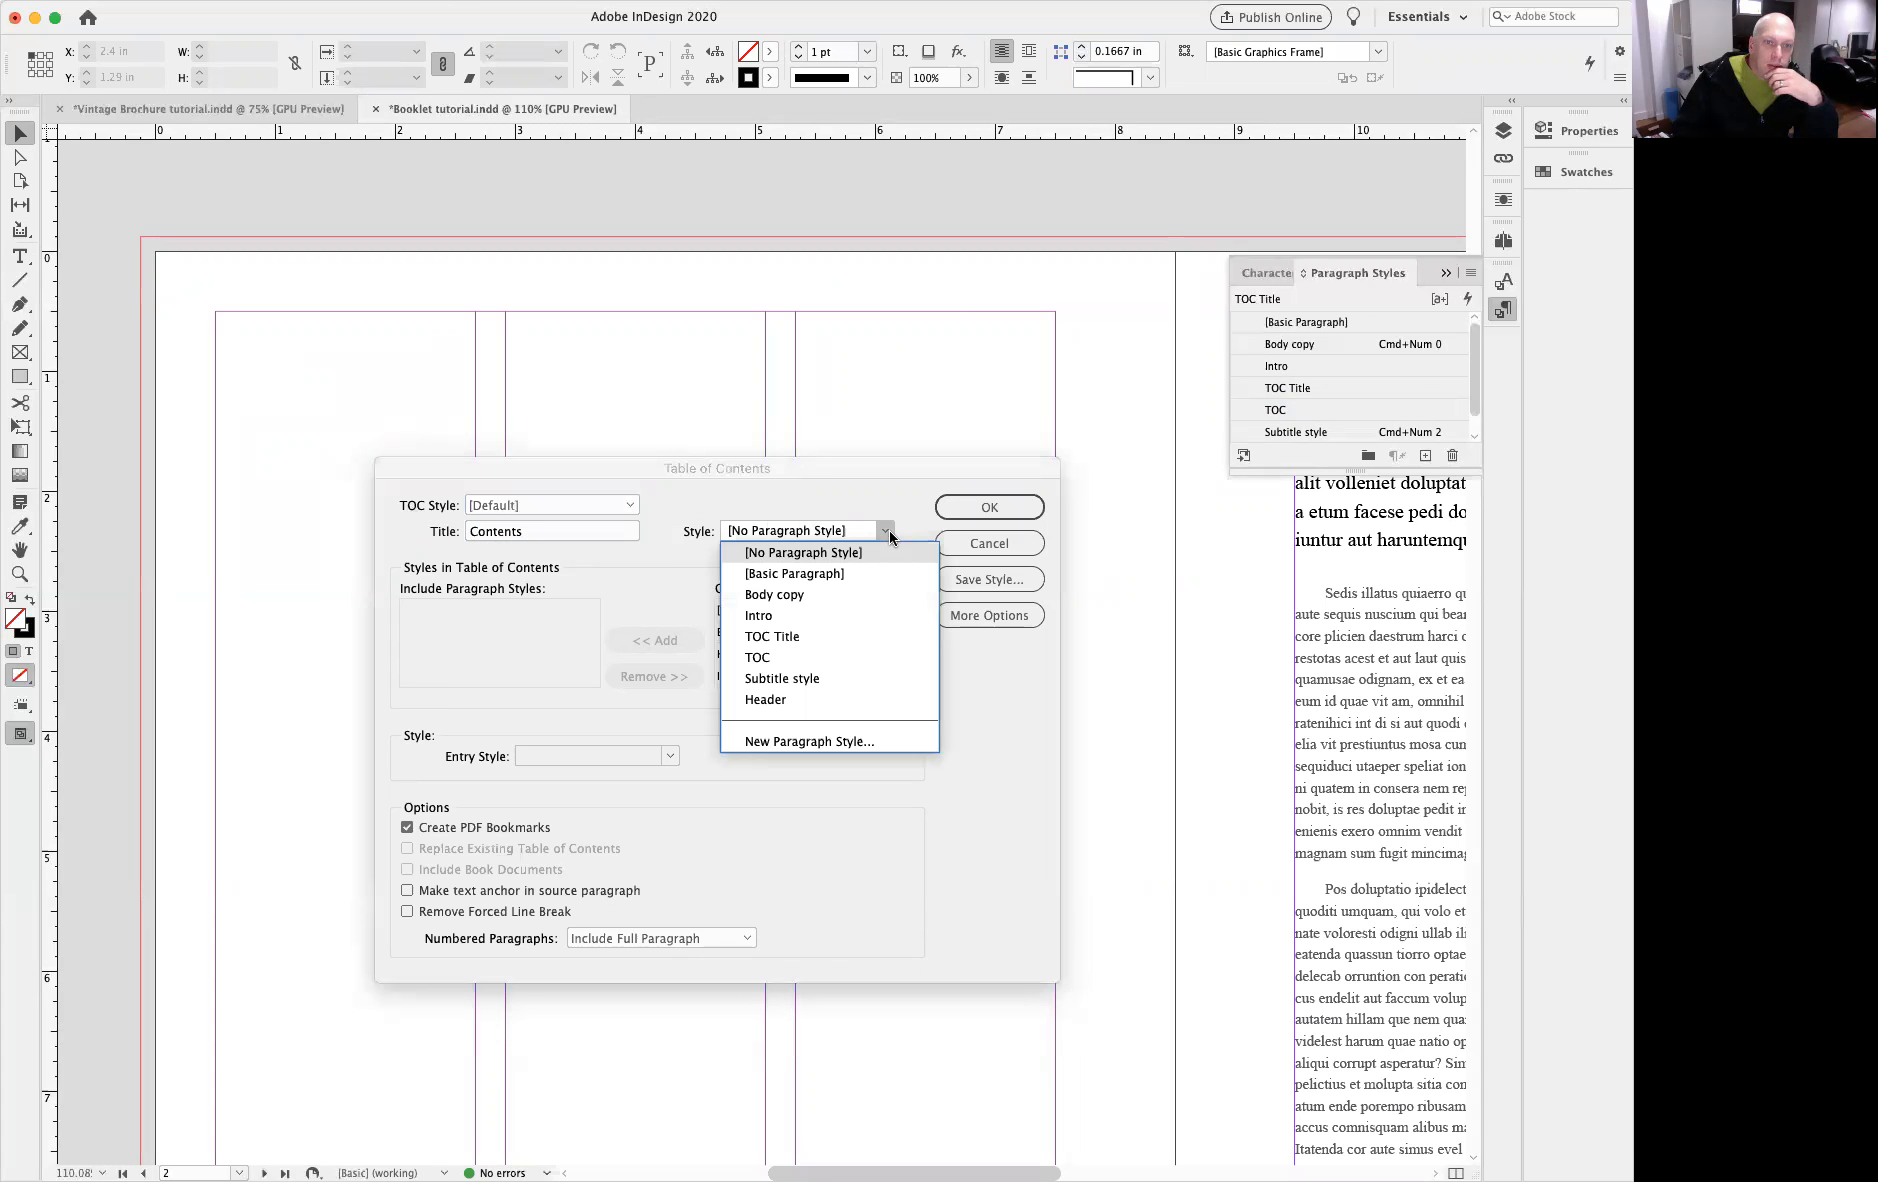
{"action": "left_click", "coordinate": [797, 638]}
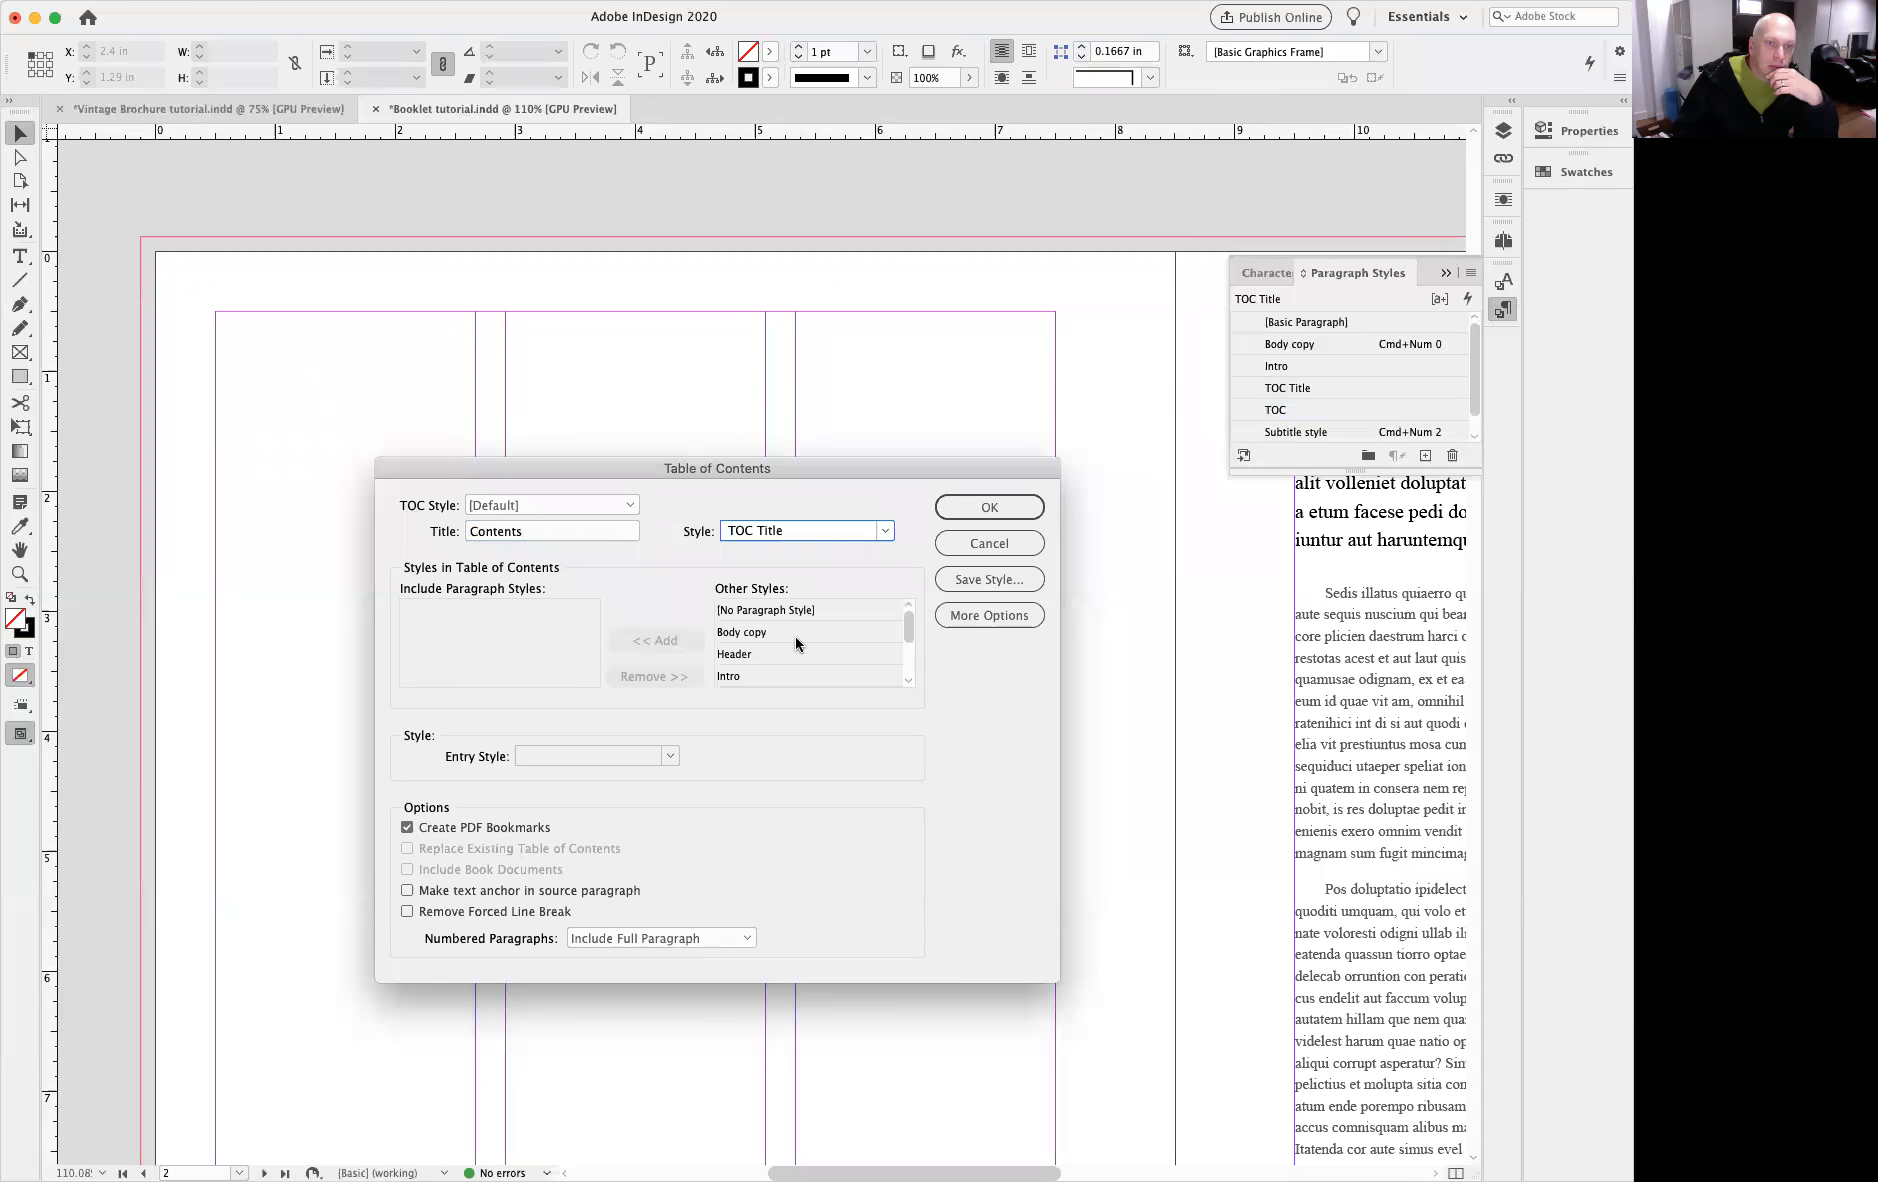
Step: Include the Header paragraph style in the table of contents and set its entry style to TOC
{"action": "left_click", "coordinate": [498, 640]}
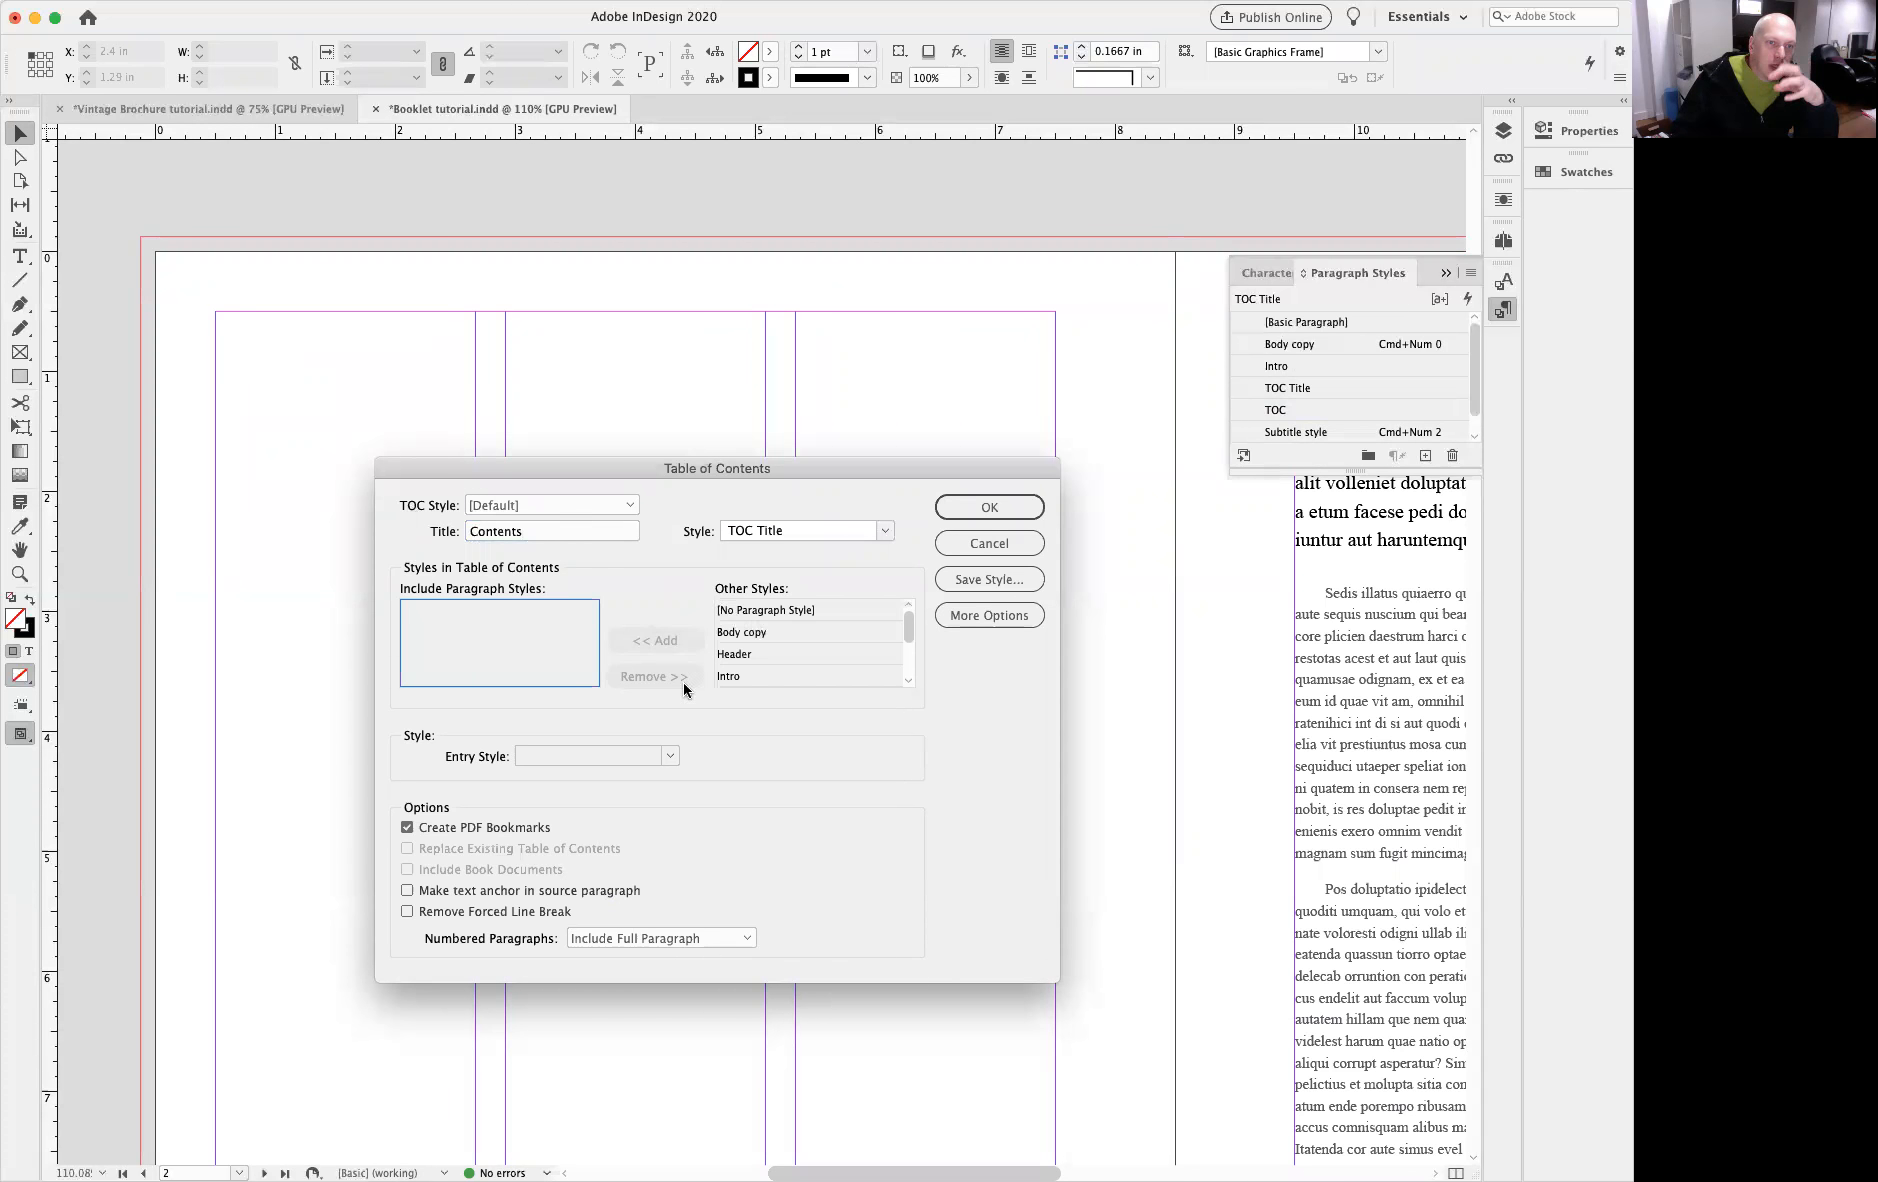
{"action": "left_click", "coordinate": [801, 656]}
{"action": "left_click", "coordinate": [967, 549]}
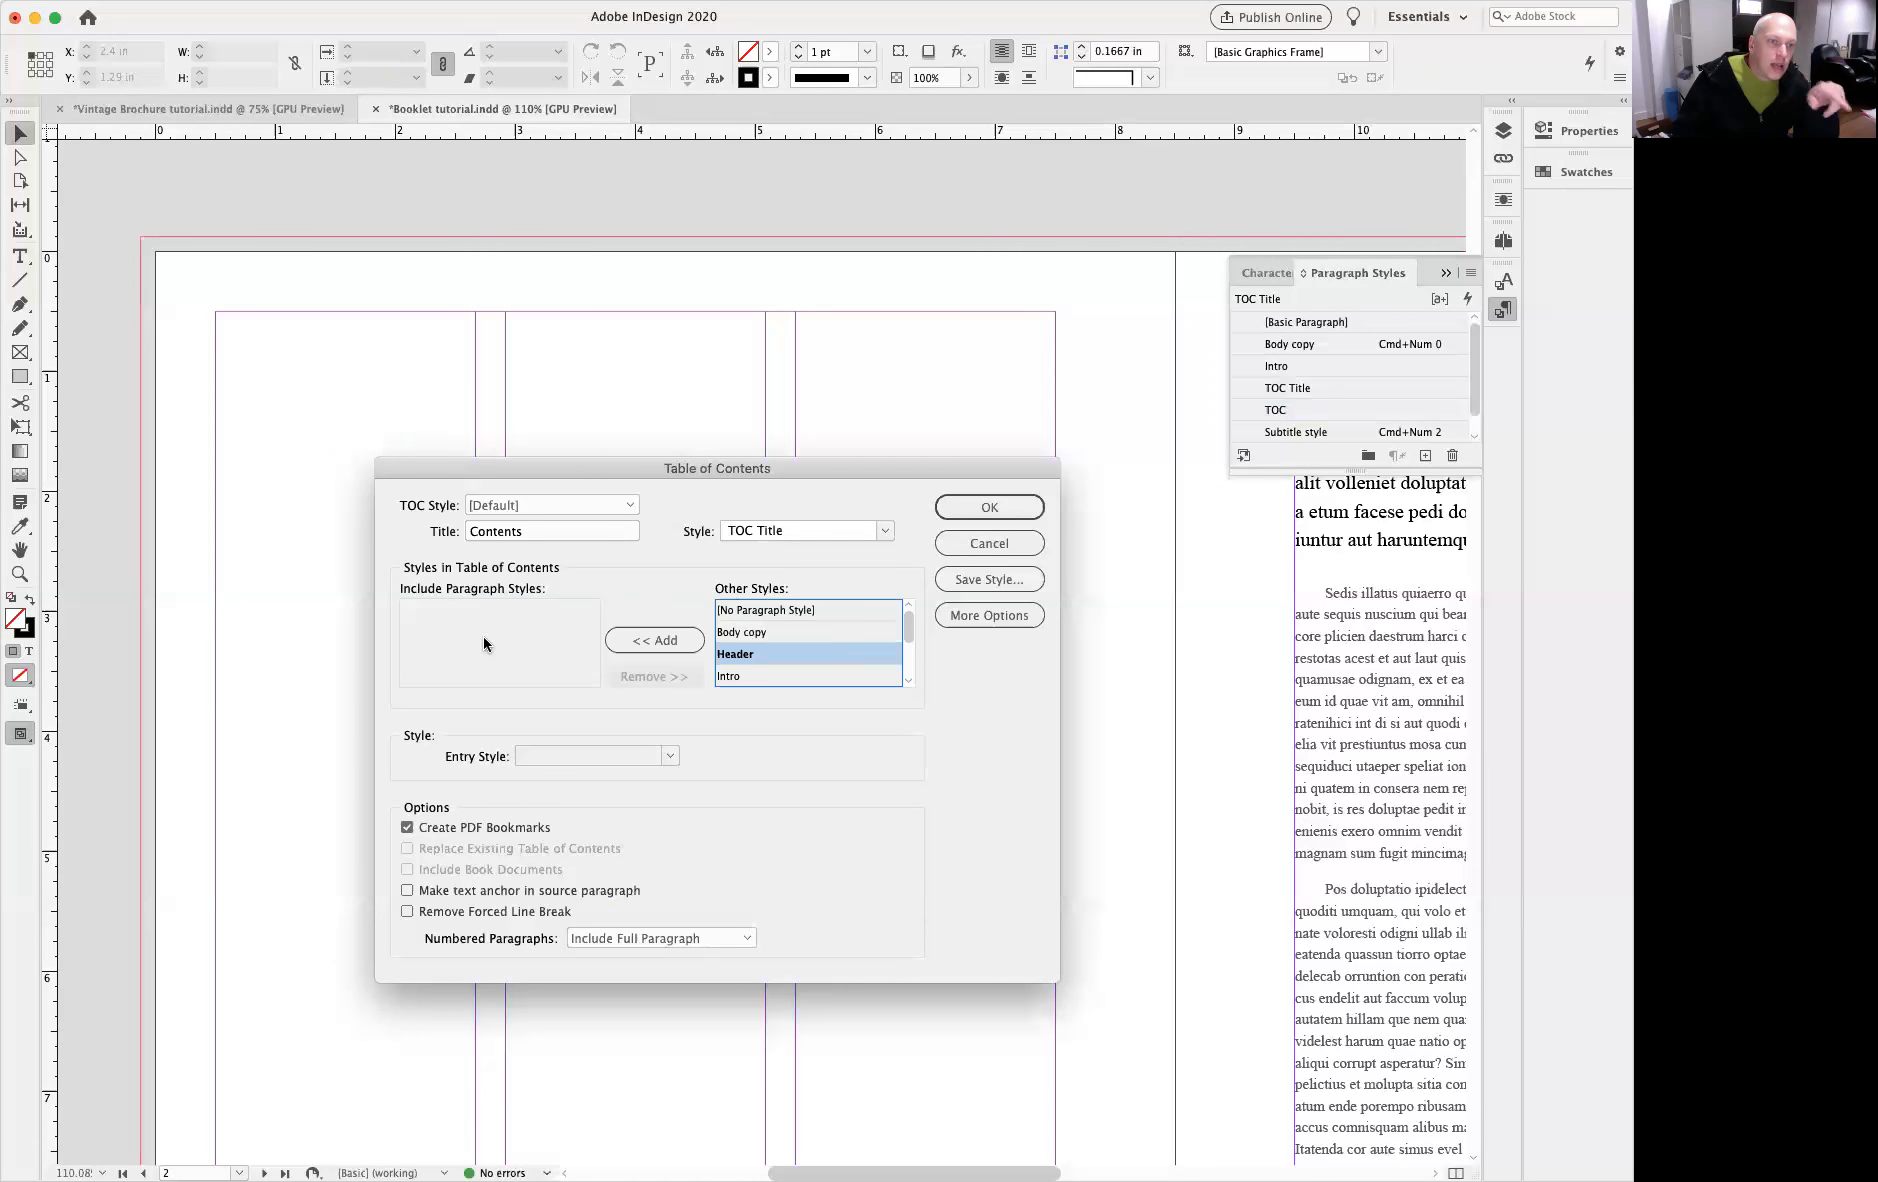
{"action": "left_click", "coordinate": [640, 638]}
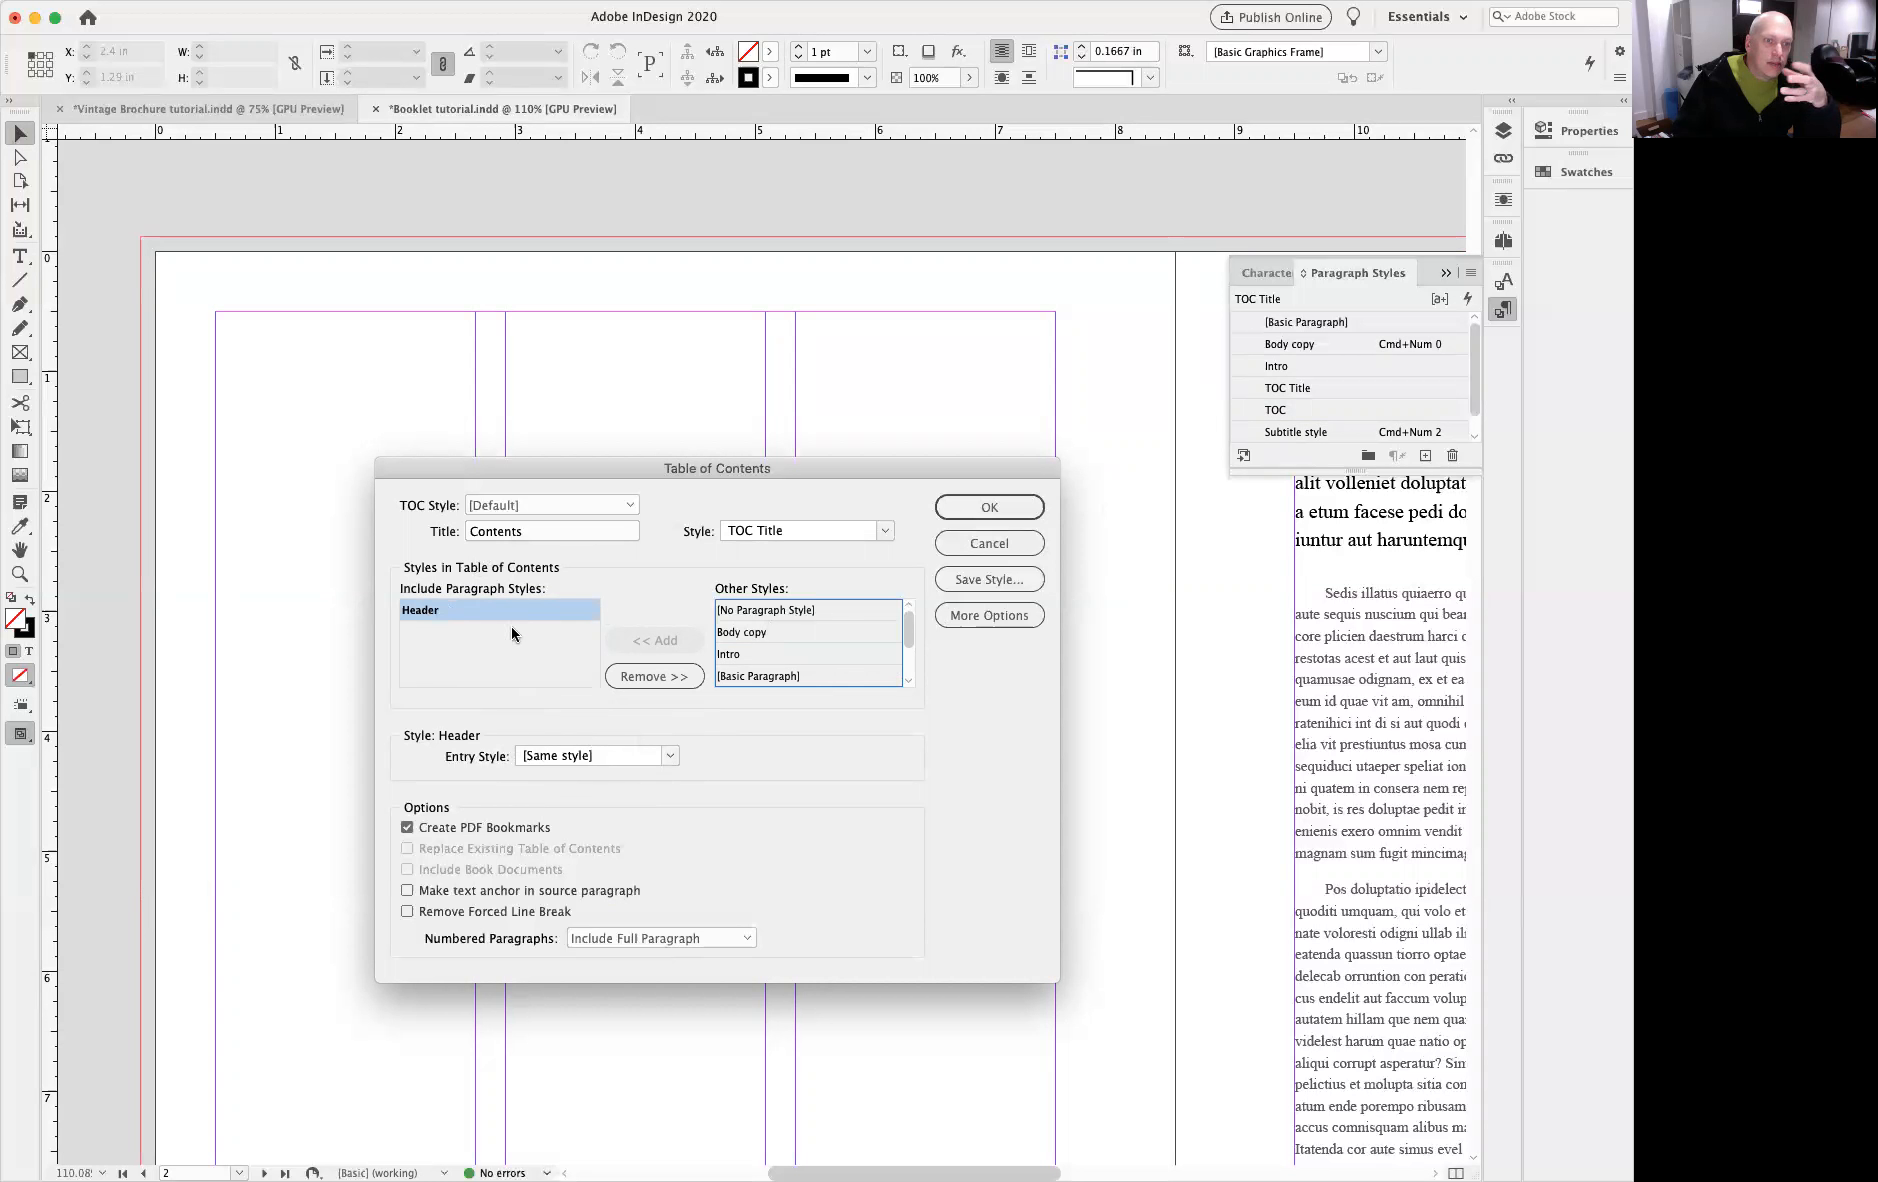
{"action": "left_click", "coordinate": [668, 756]}
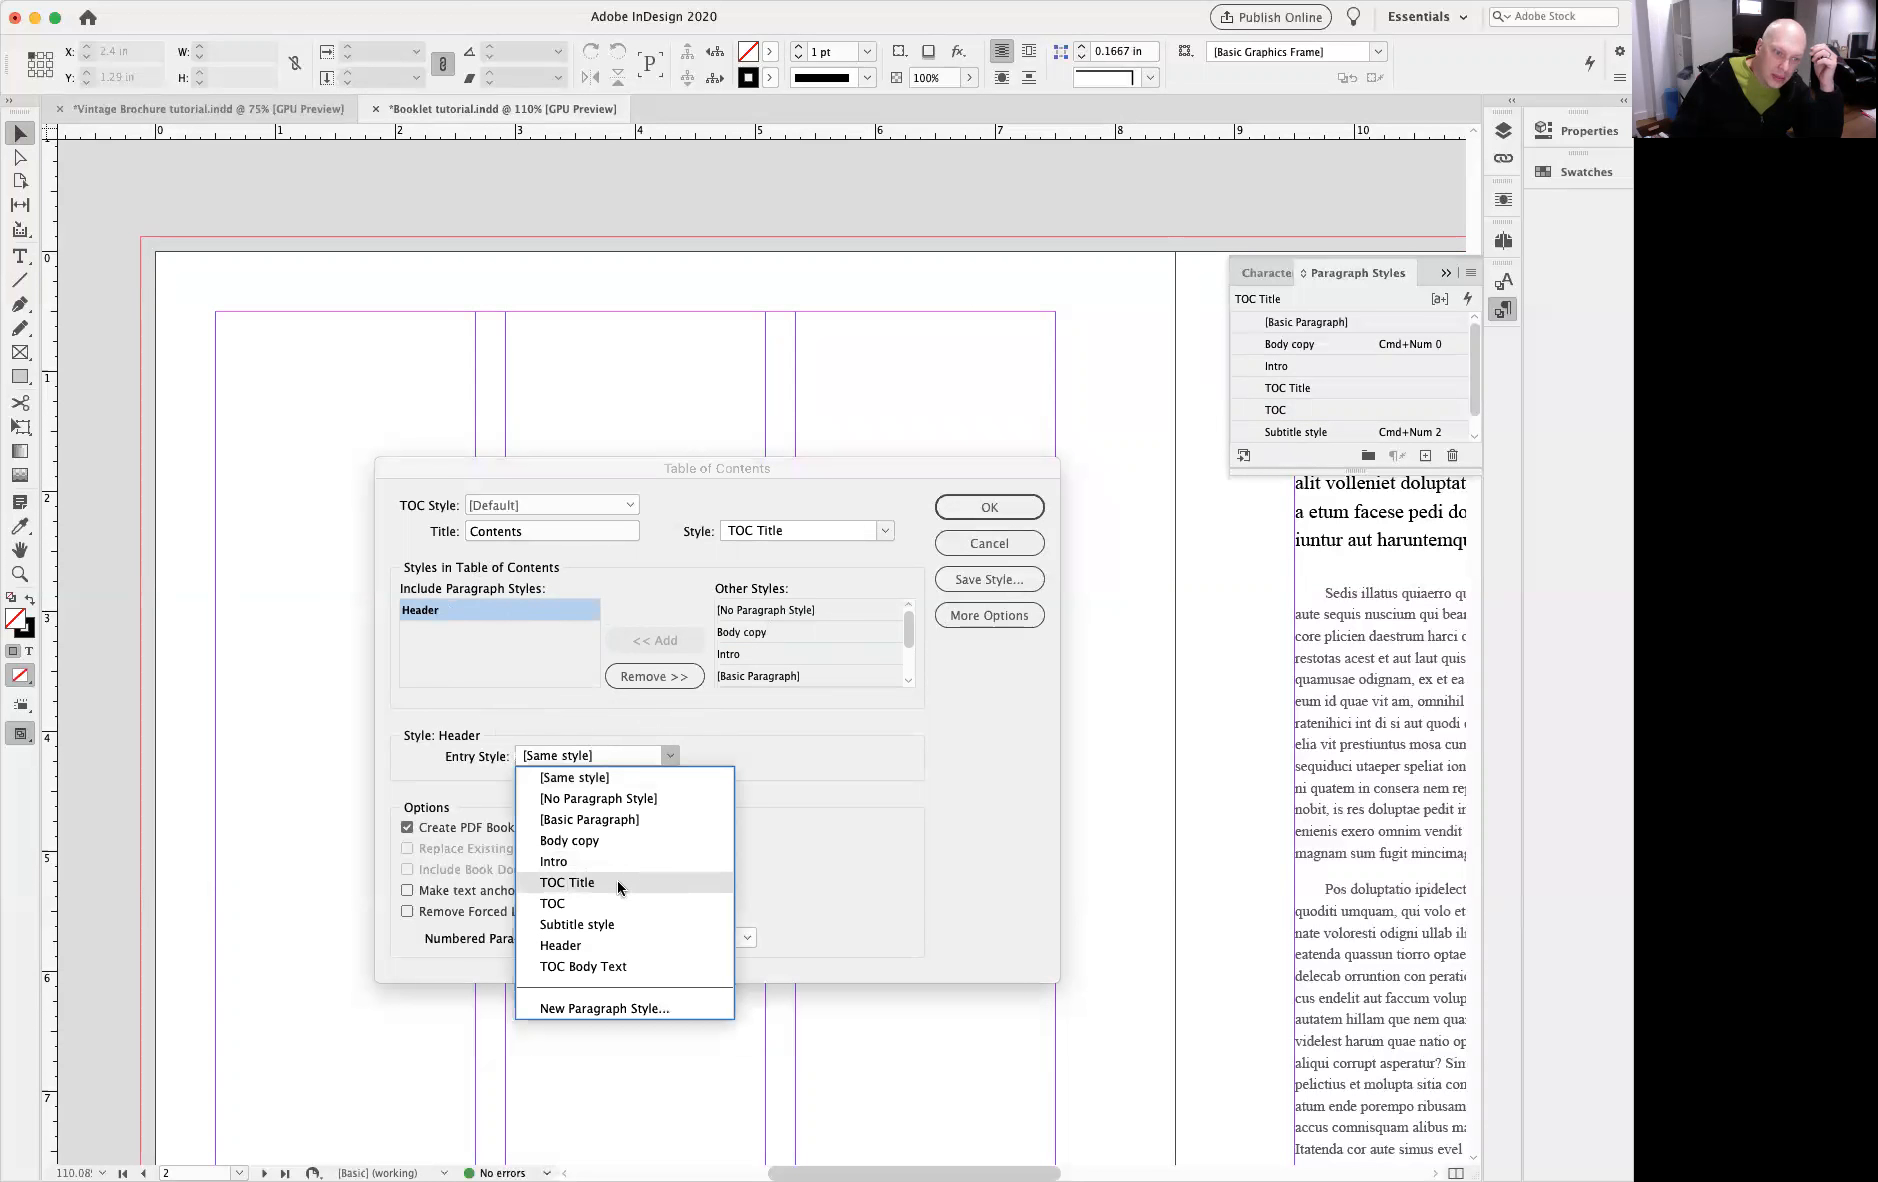
{"action": "left_click", "coordinate": [588, 906]}
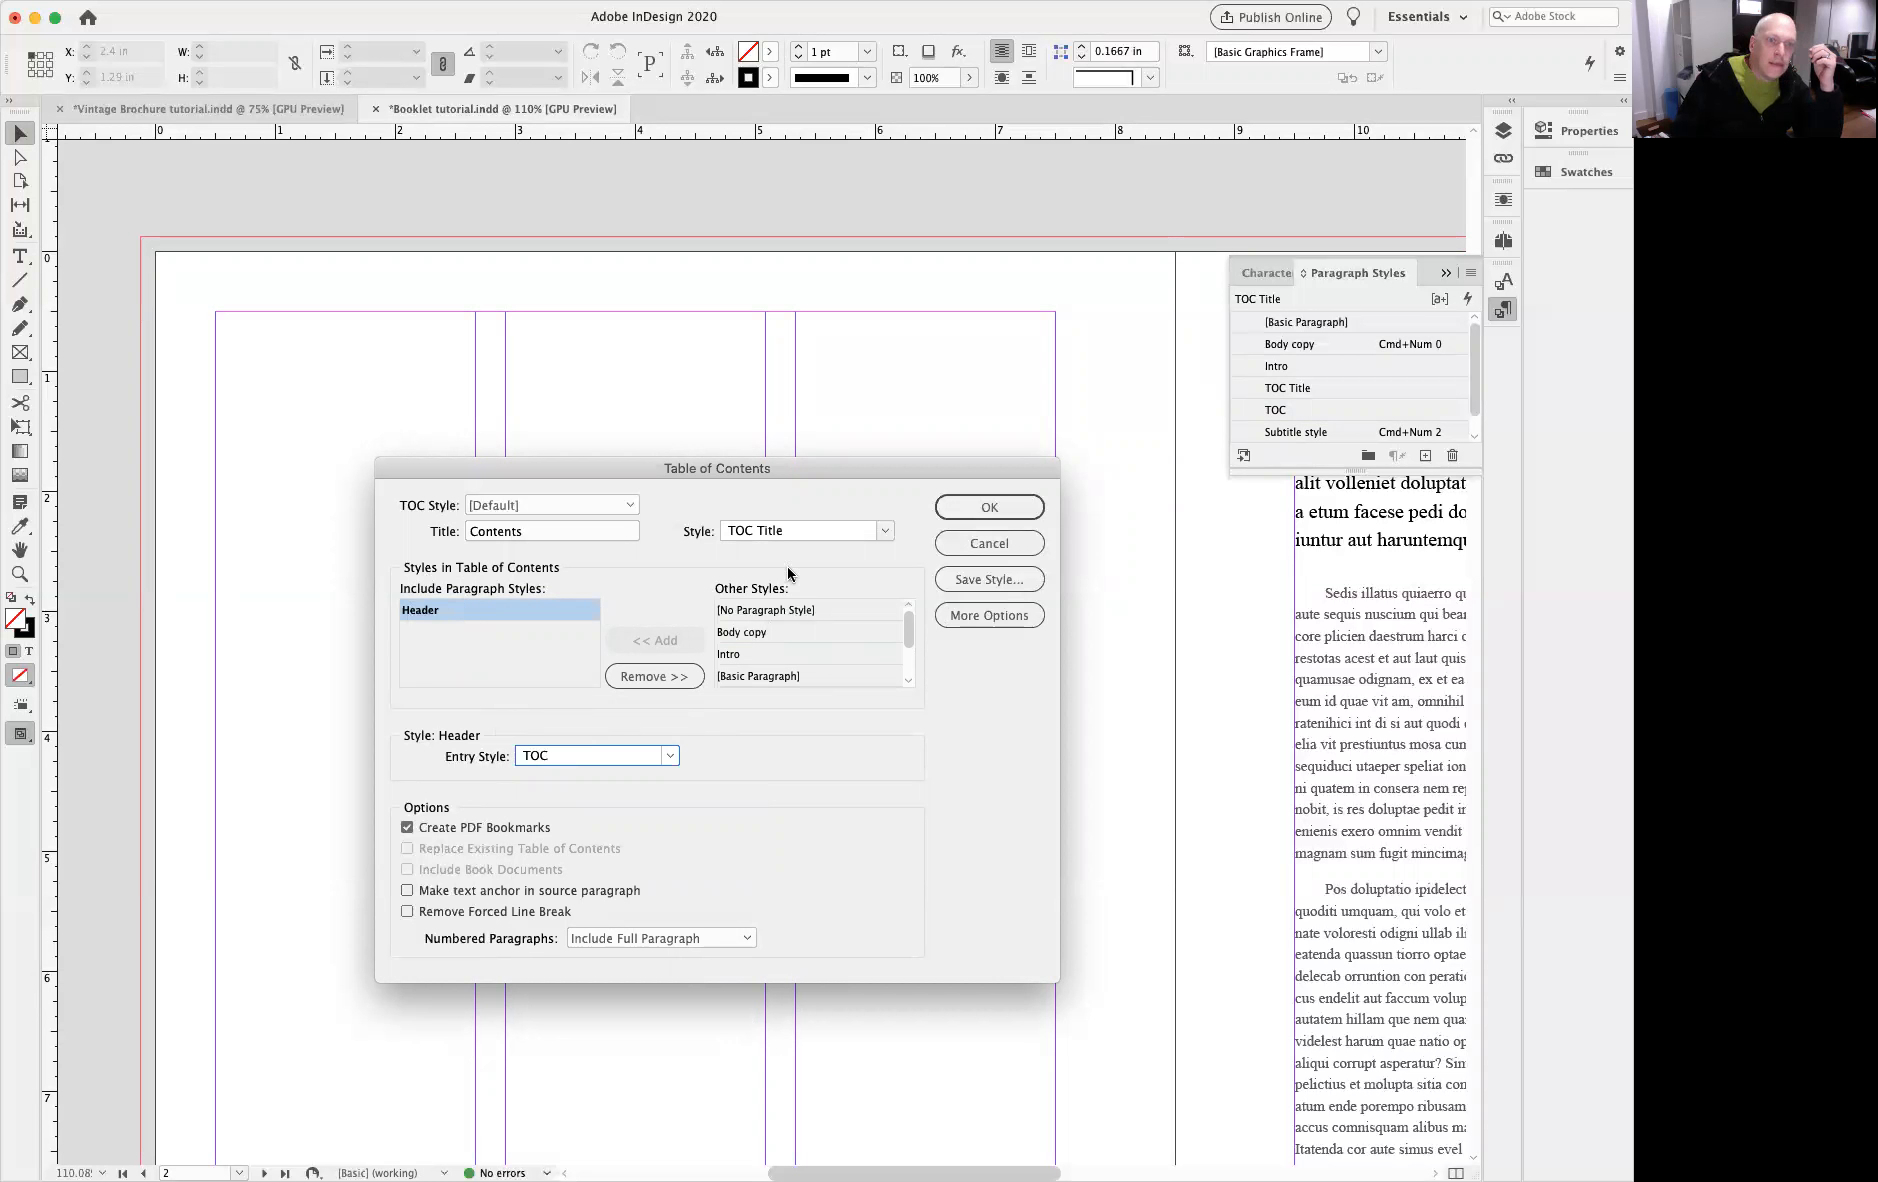
Step: Generate the table of contents and place it in a frame about 4.8 in tall in page 2's first column
{"action": "left_click", "coordinate": [558, 531]}
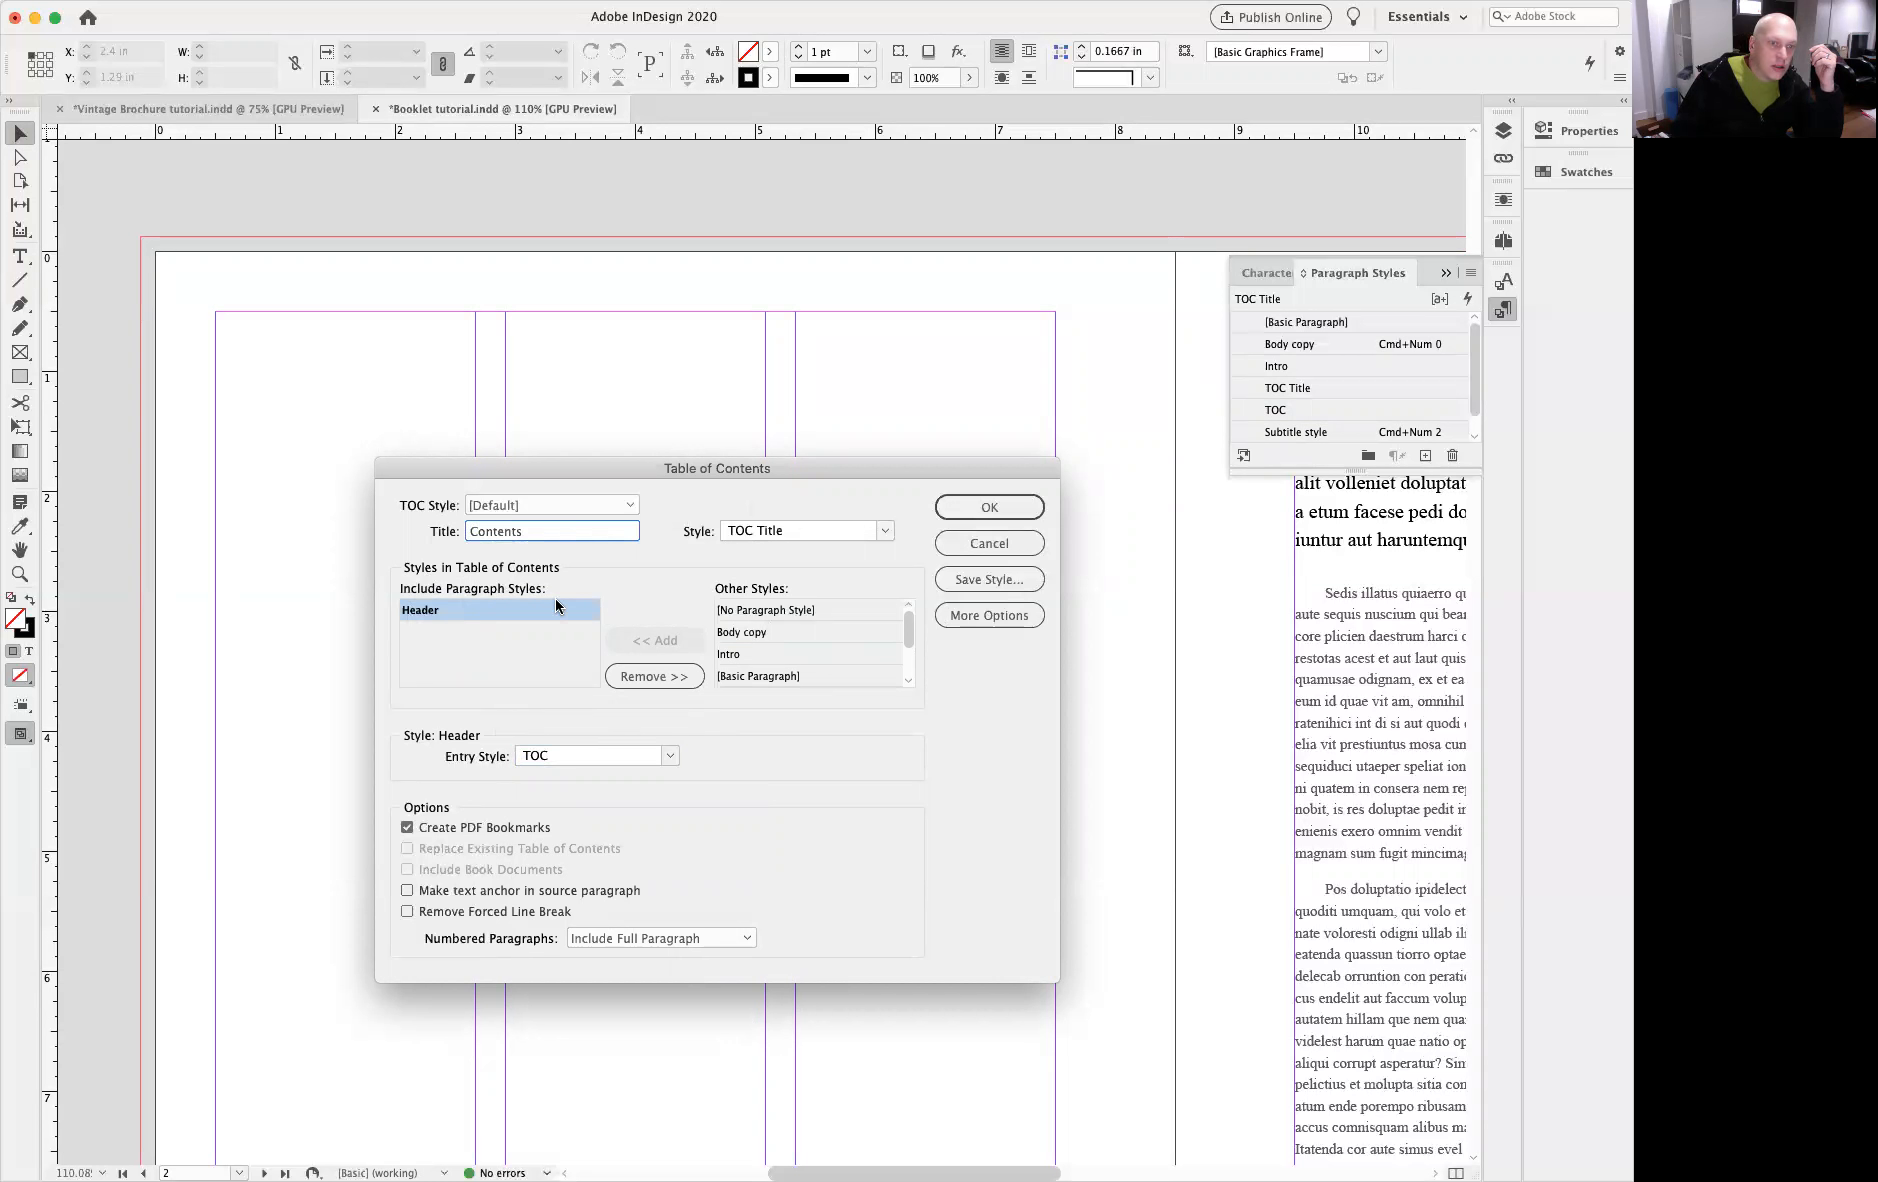
{"action": "left_click", "coordinate": [505, 609]}
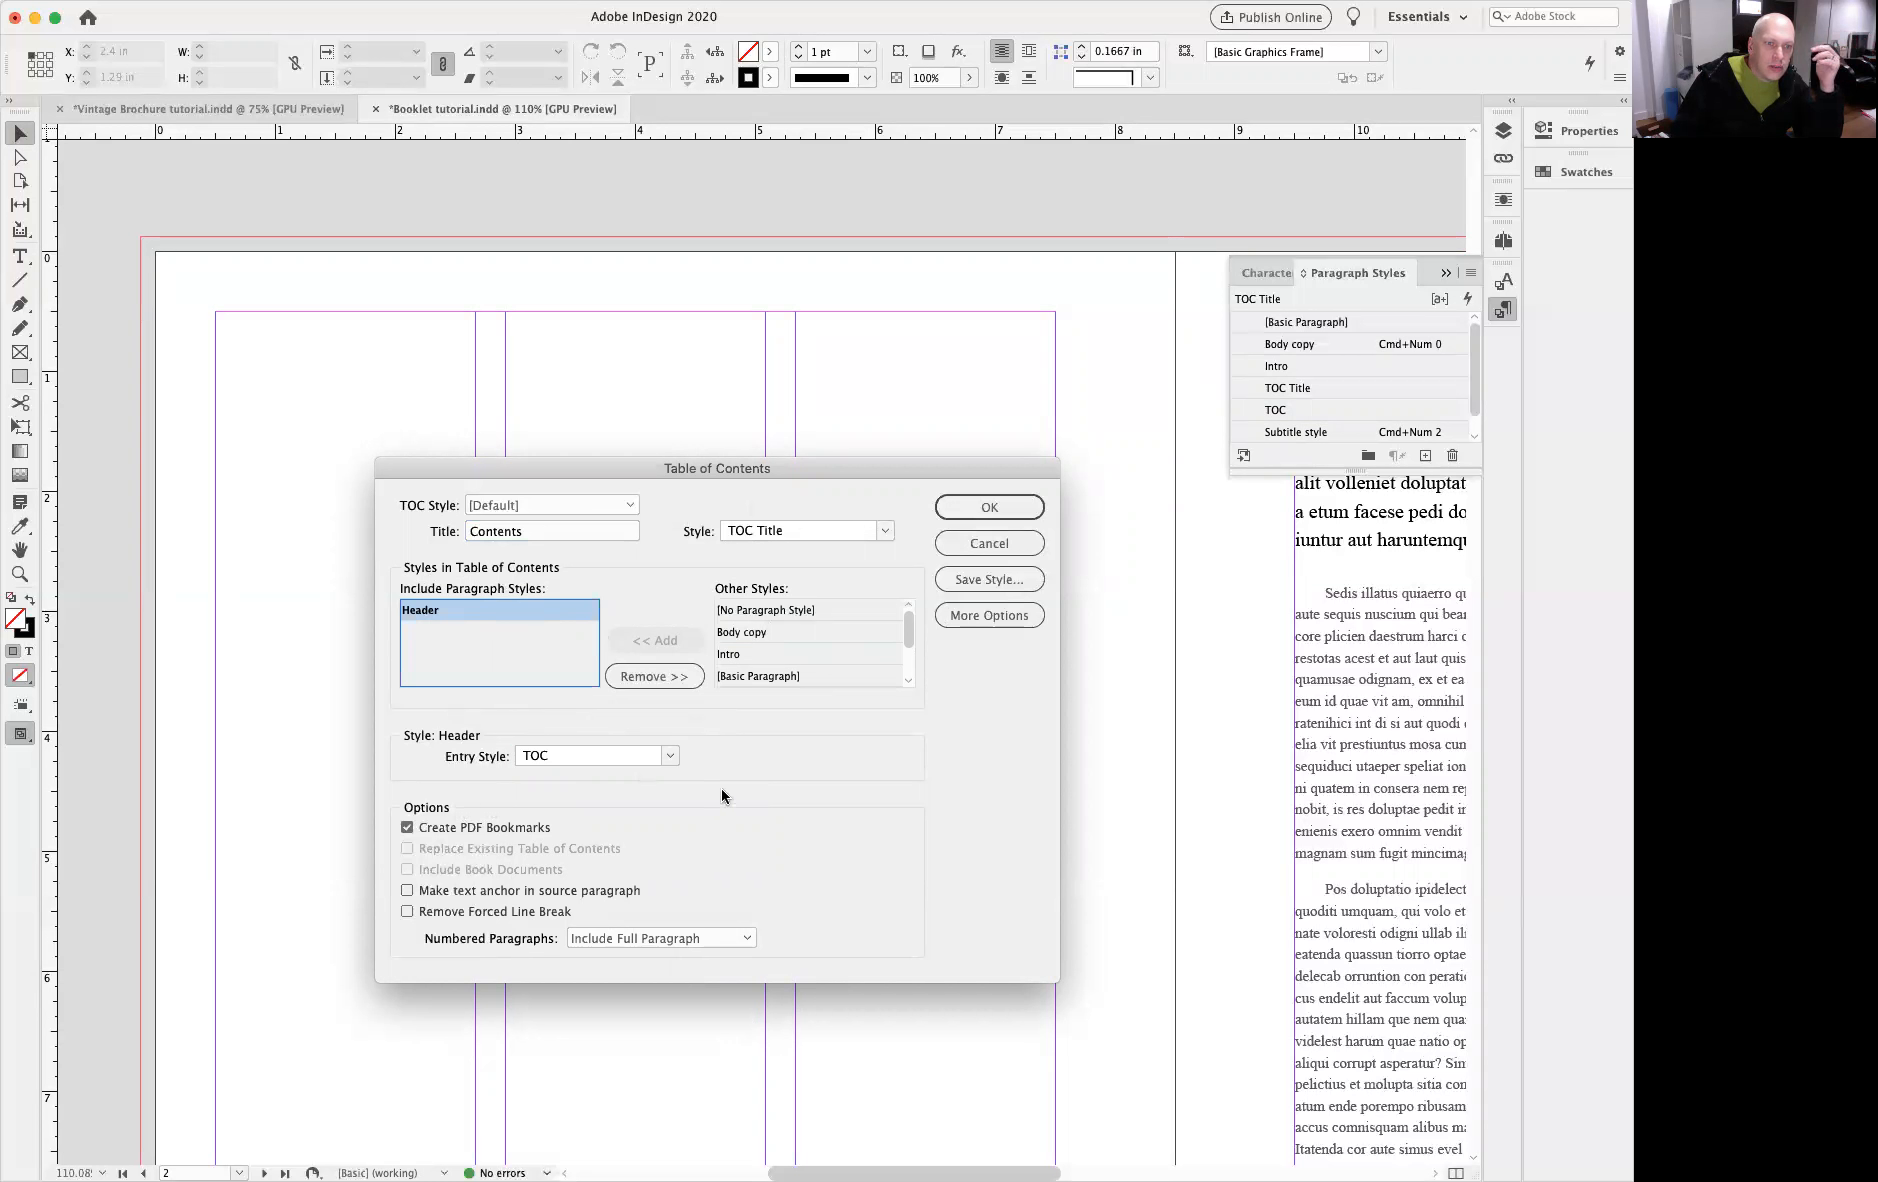
{"action": "left_click", "coordinate": [966, 510]}
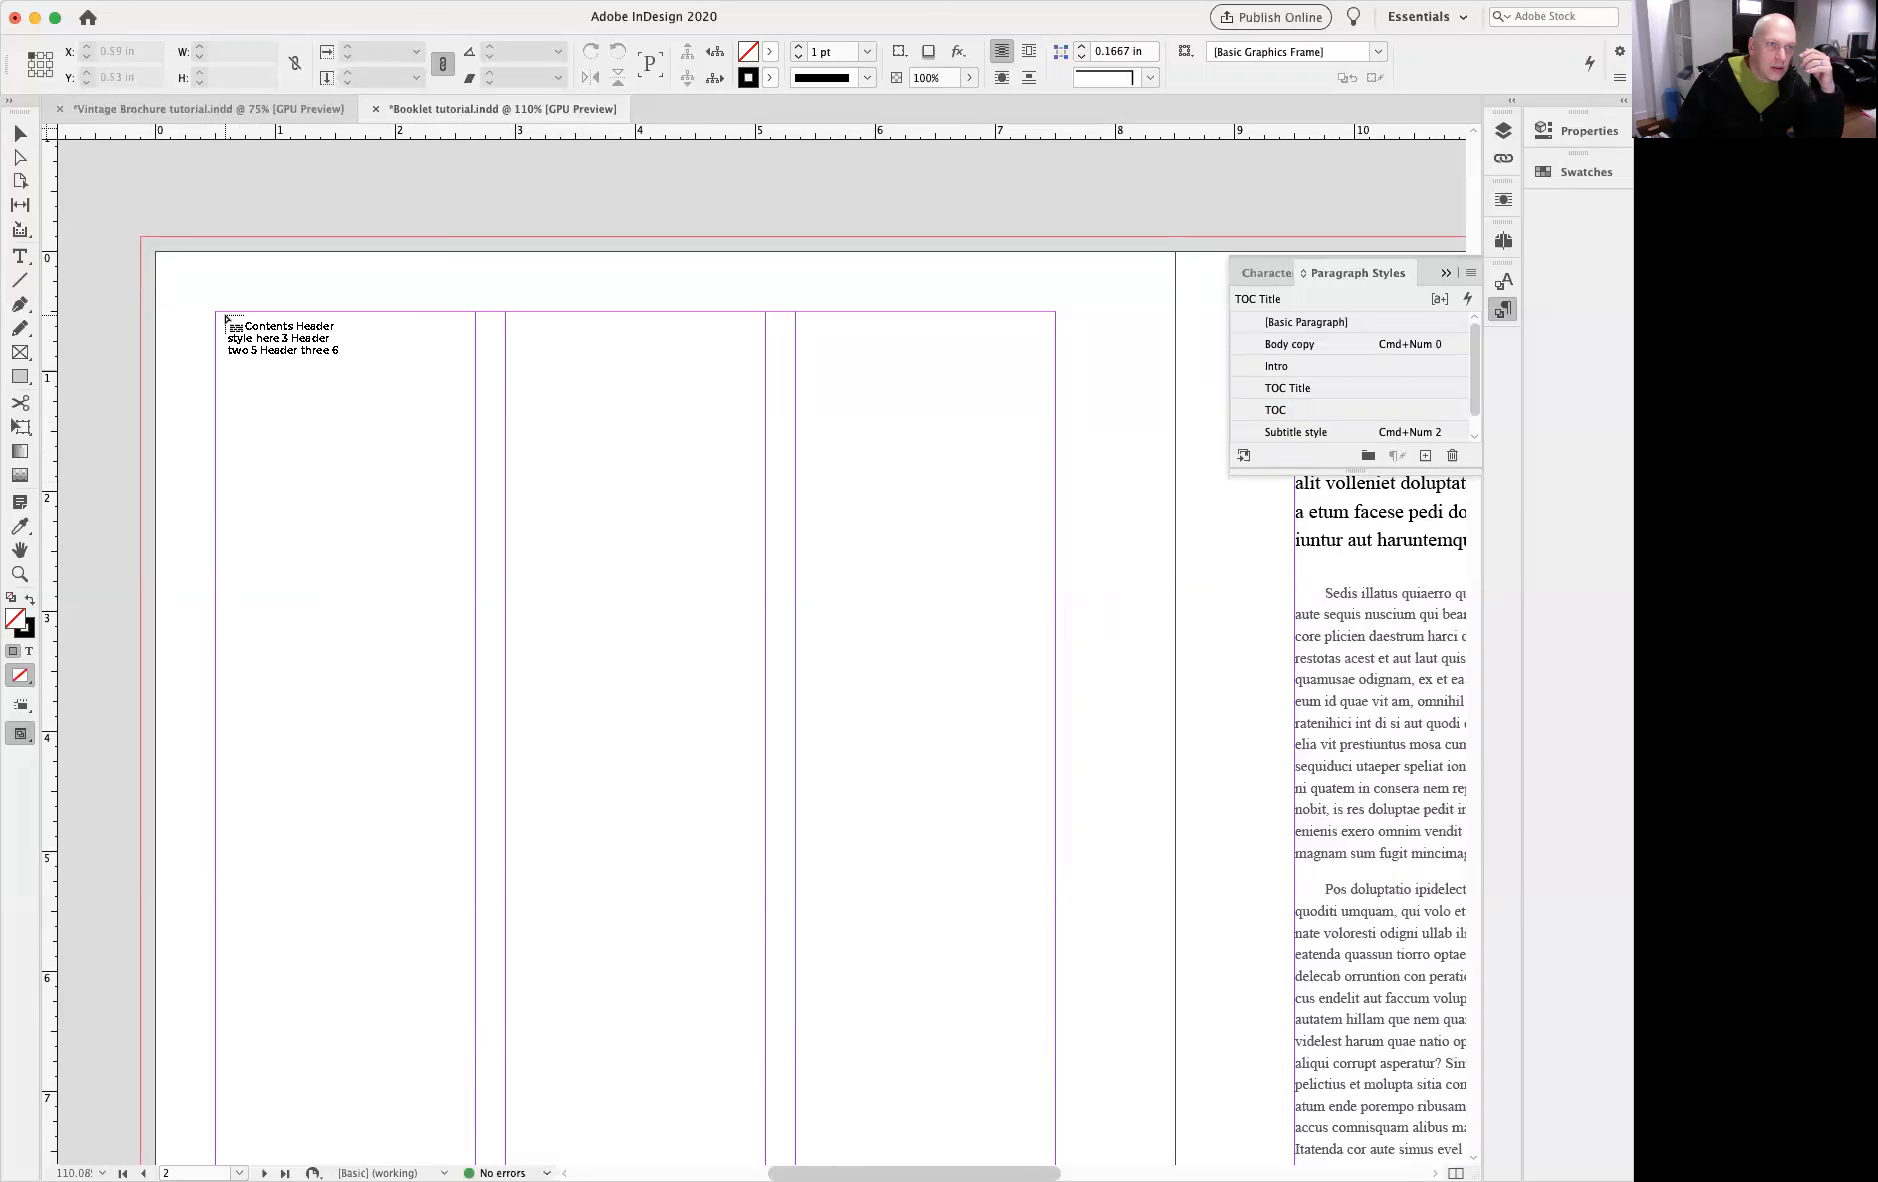
{"action": "left_click_drag", "start_coordinate": [216, 312], "coordinate": [482, 884]}
{"action": "left_click", "coordinate": [585, 542]}
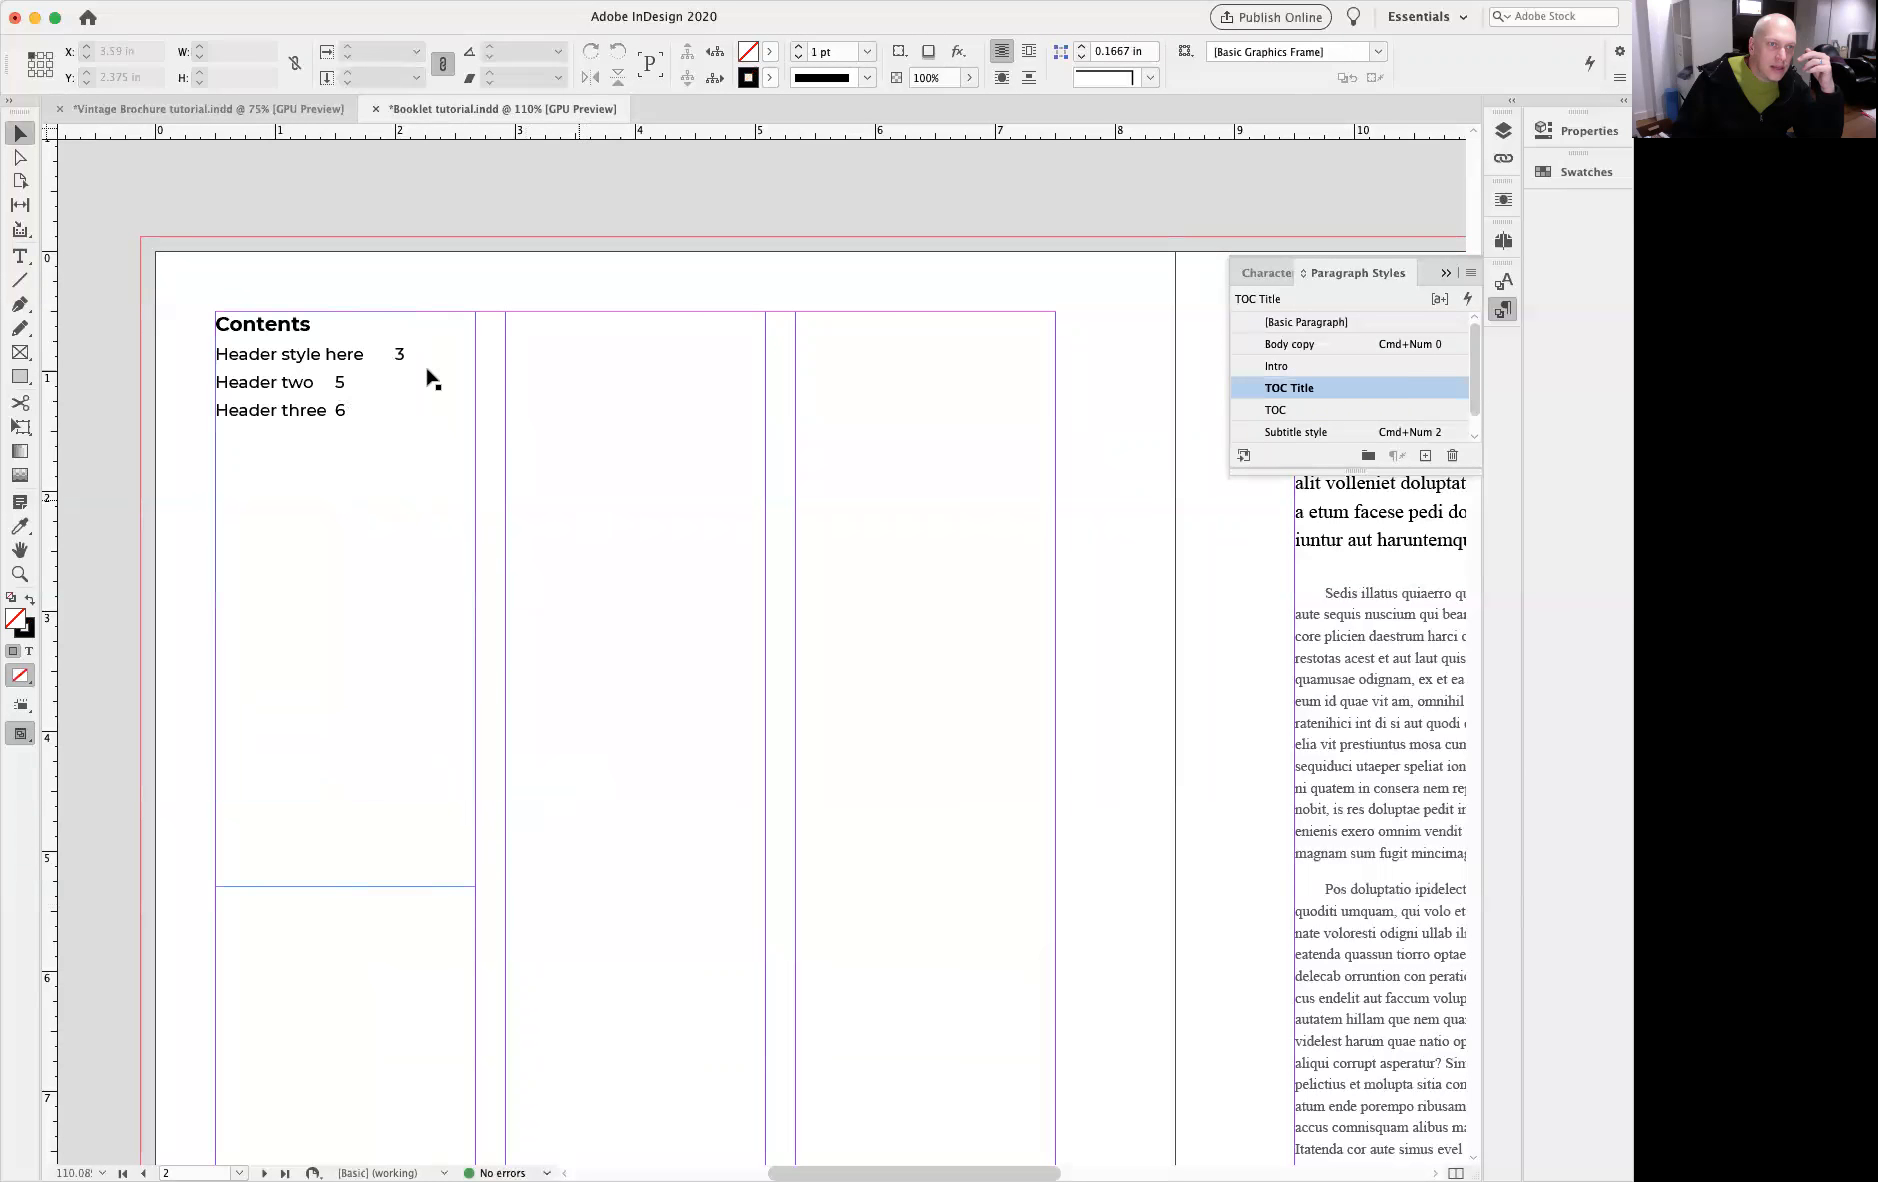
Step: Check which paragraph styles are applied to the Contents title and the first contents entry
{"action": "double_click", "coordinate": [285, 328]}
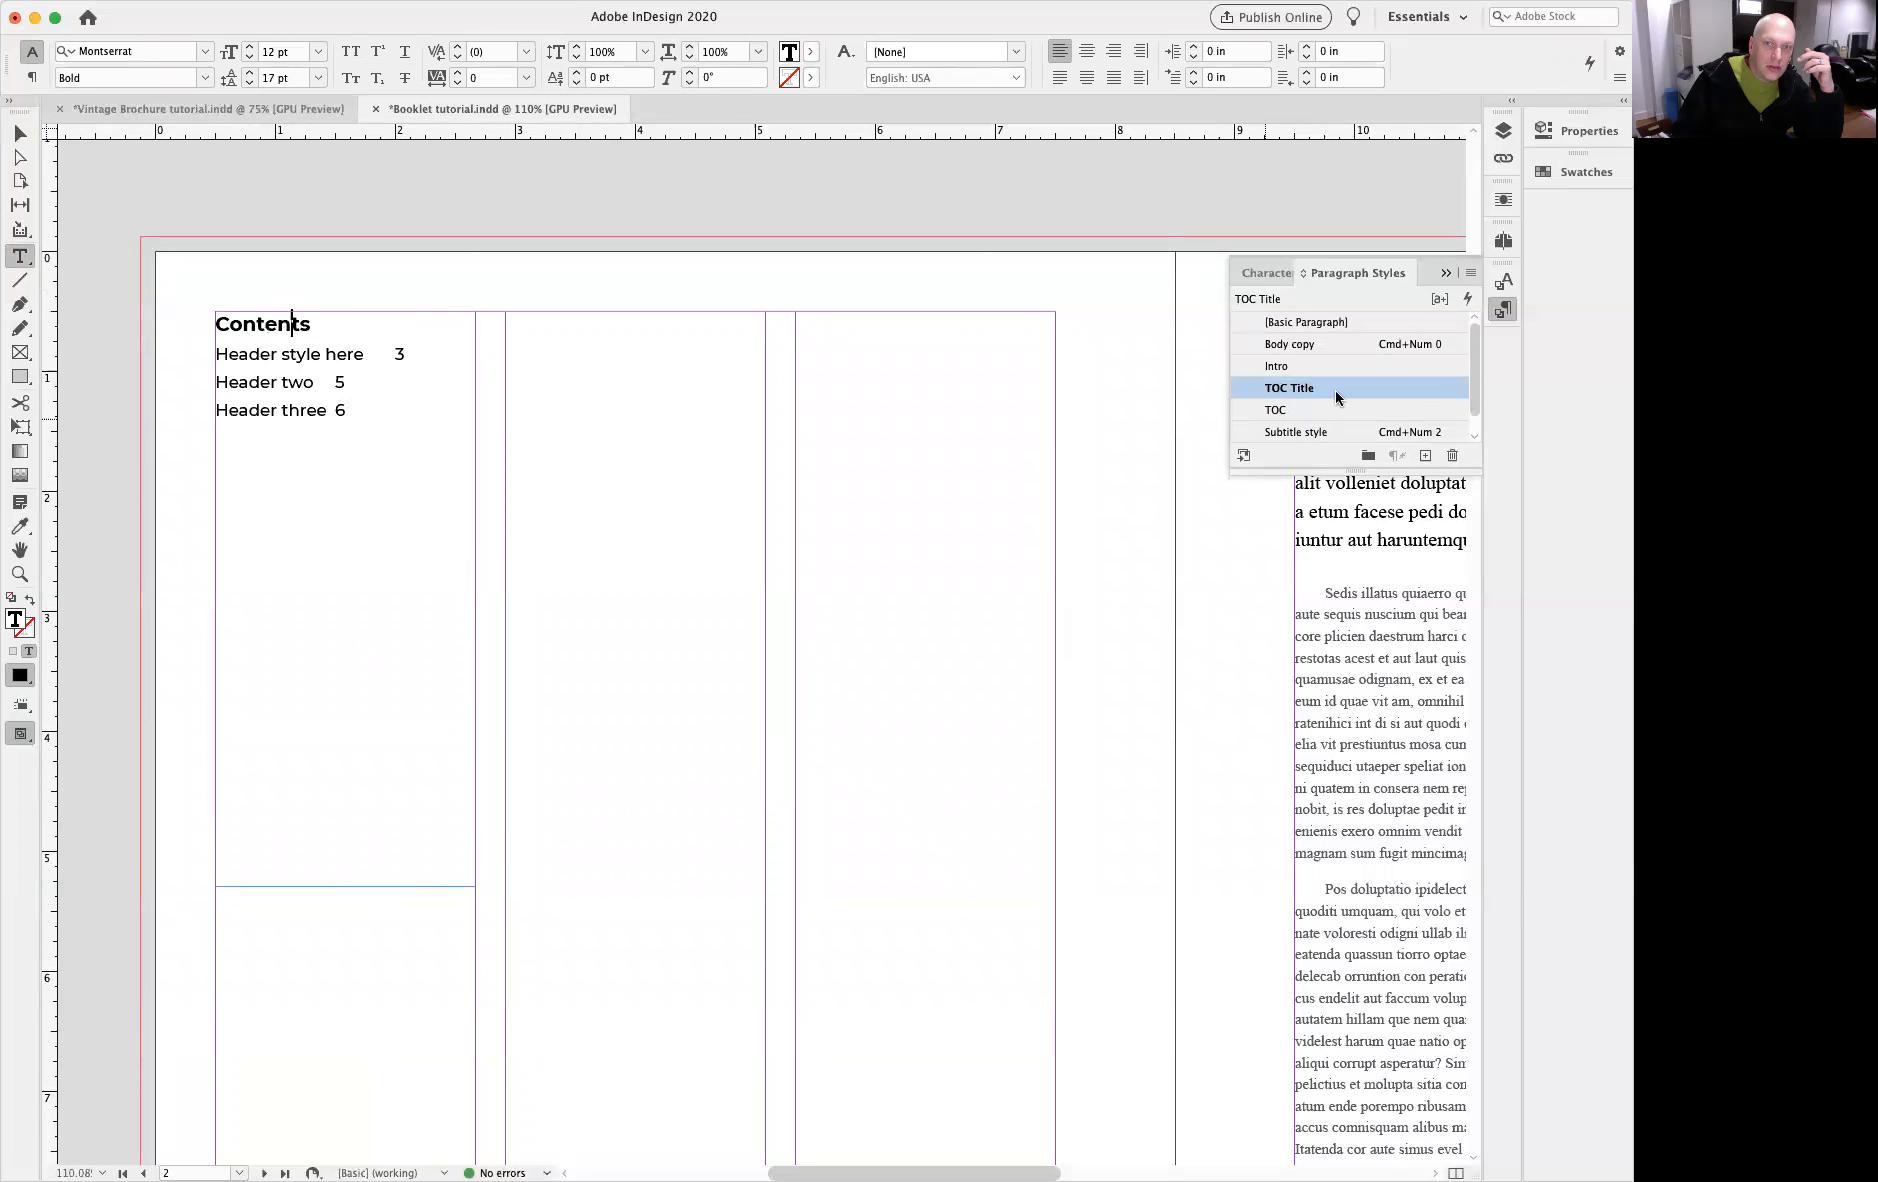
{"action": "double_click", "coordinate": [342, 357]}
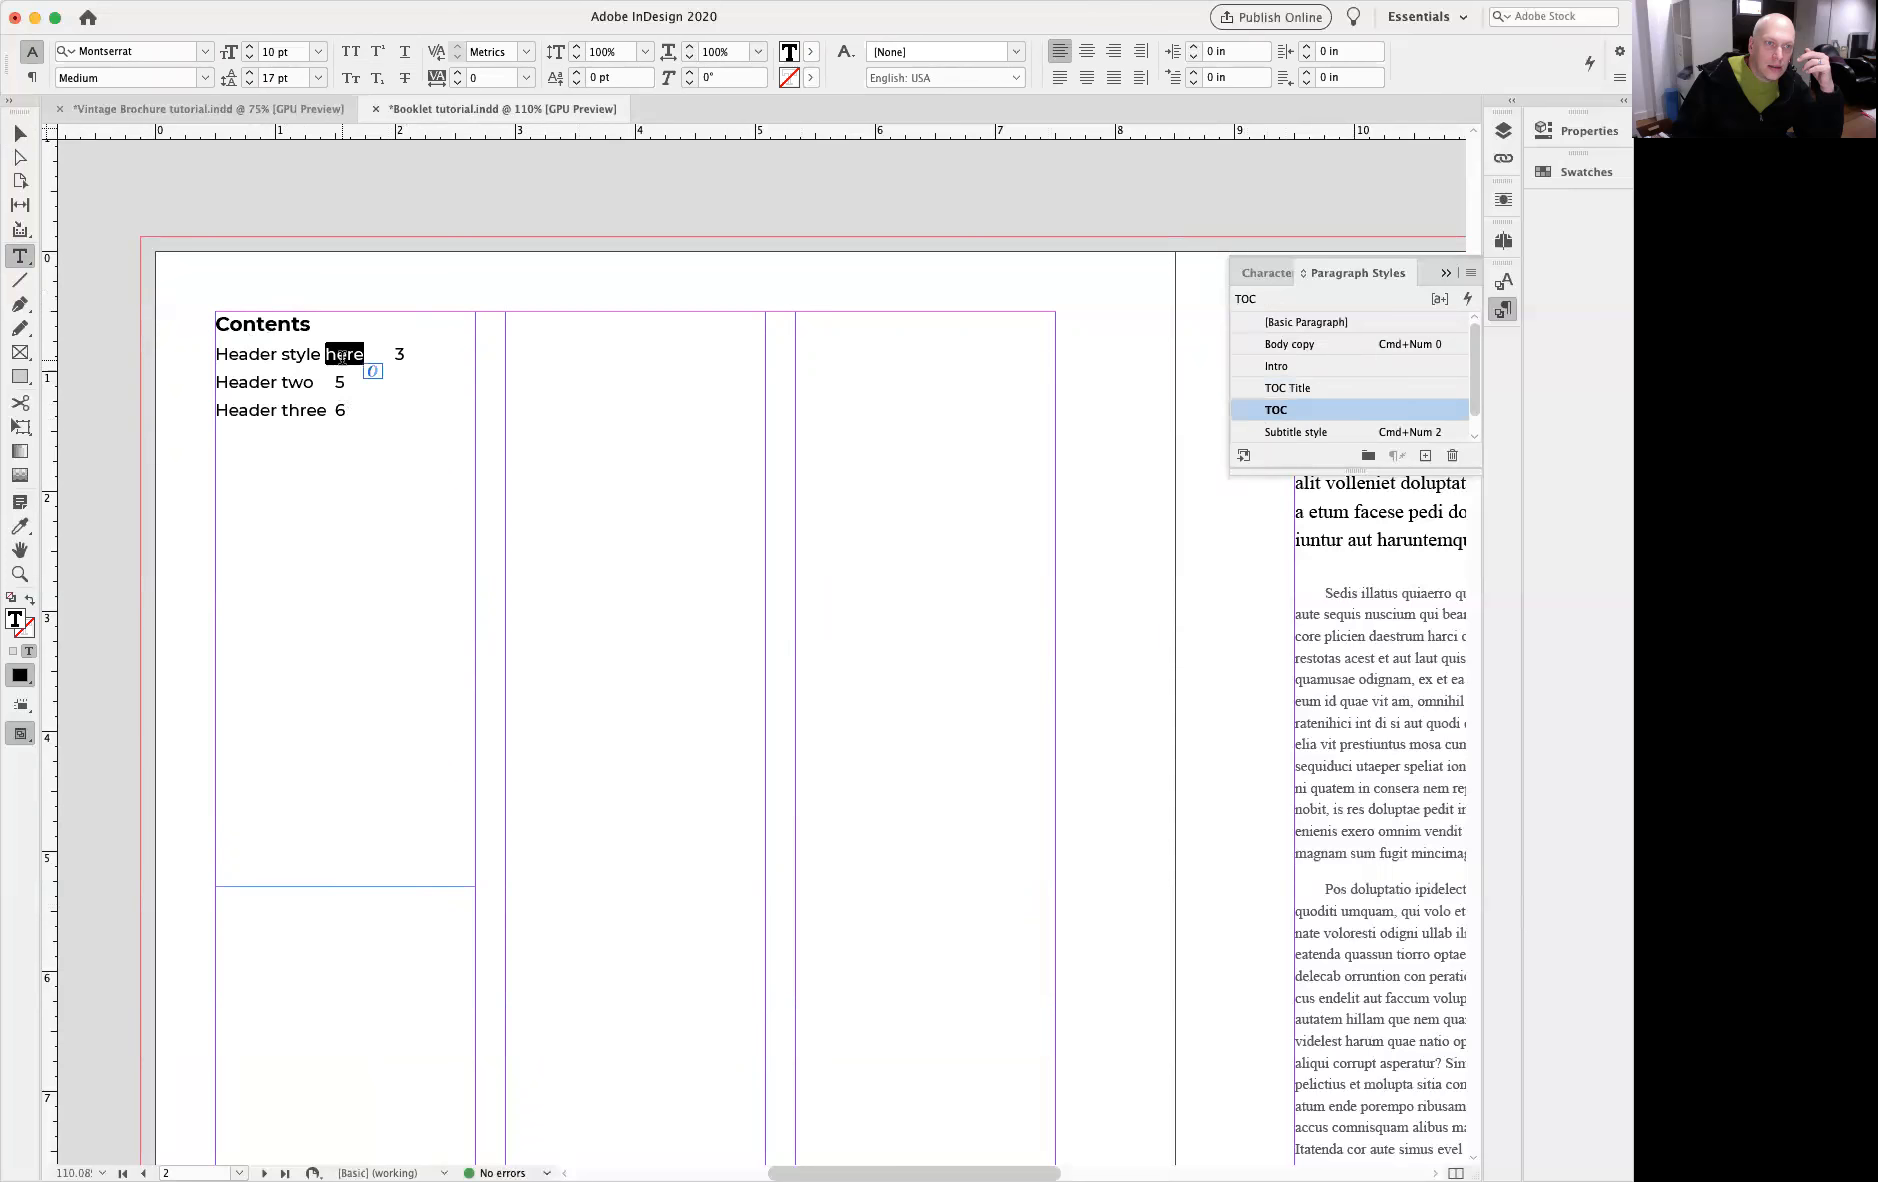
{"action": "left_click", "coordinate": [397, 355]}
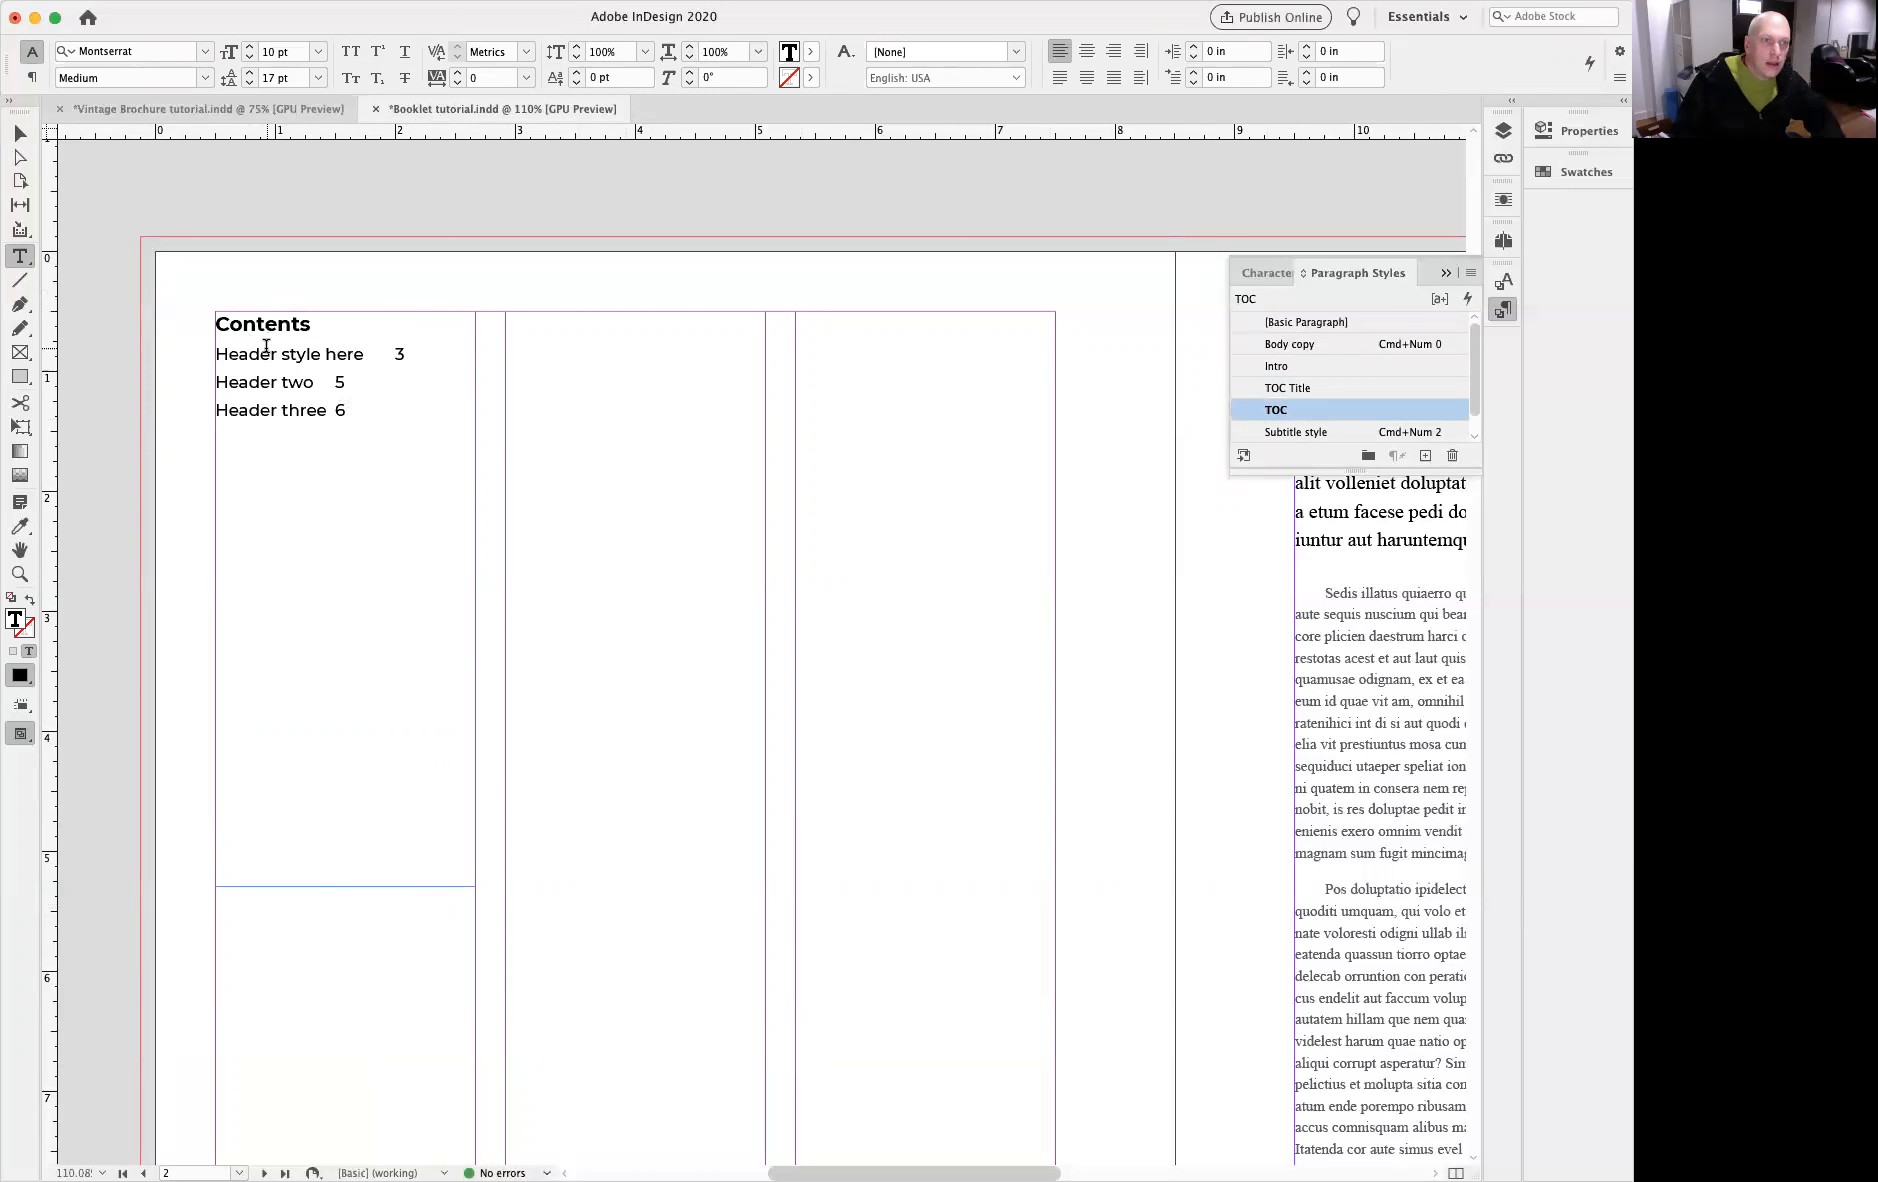
Step: Compare the header entries in the page 2 contents list with the article heading on page 3
{"action": "left_click_drag", "start_coordinate": [280, 354], "coordinate": [363, 356]}
{"action": "key", "text": "Left"}
{"action": "double_click", "coordinate": [292, 382]}
{"action": "double_click", "coordinate": [300, 410]}
{"action": "left_click", "coordinate": [683, 493]}
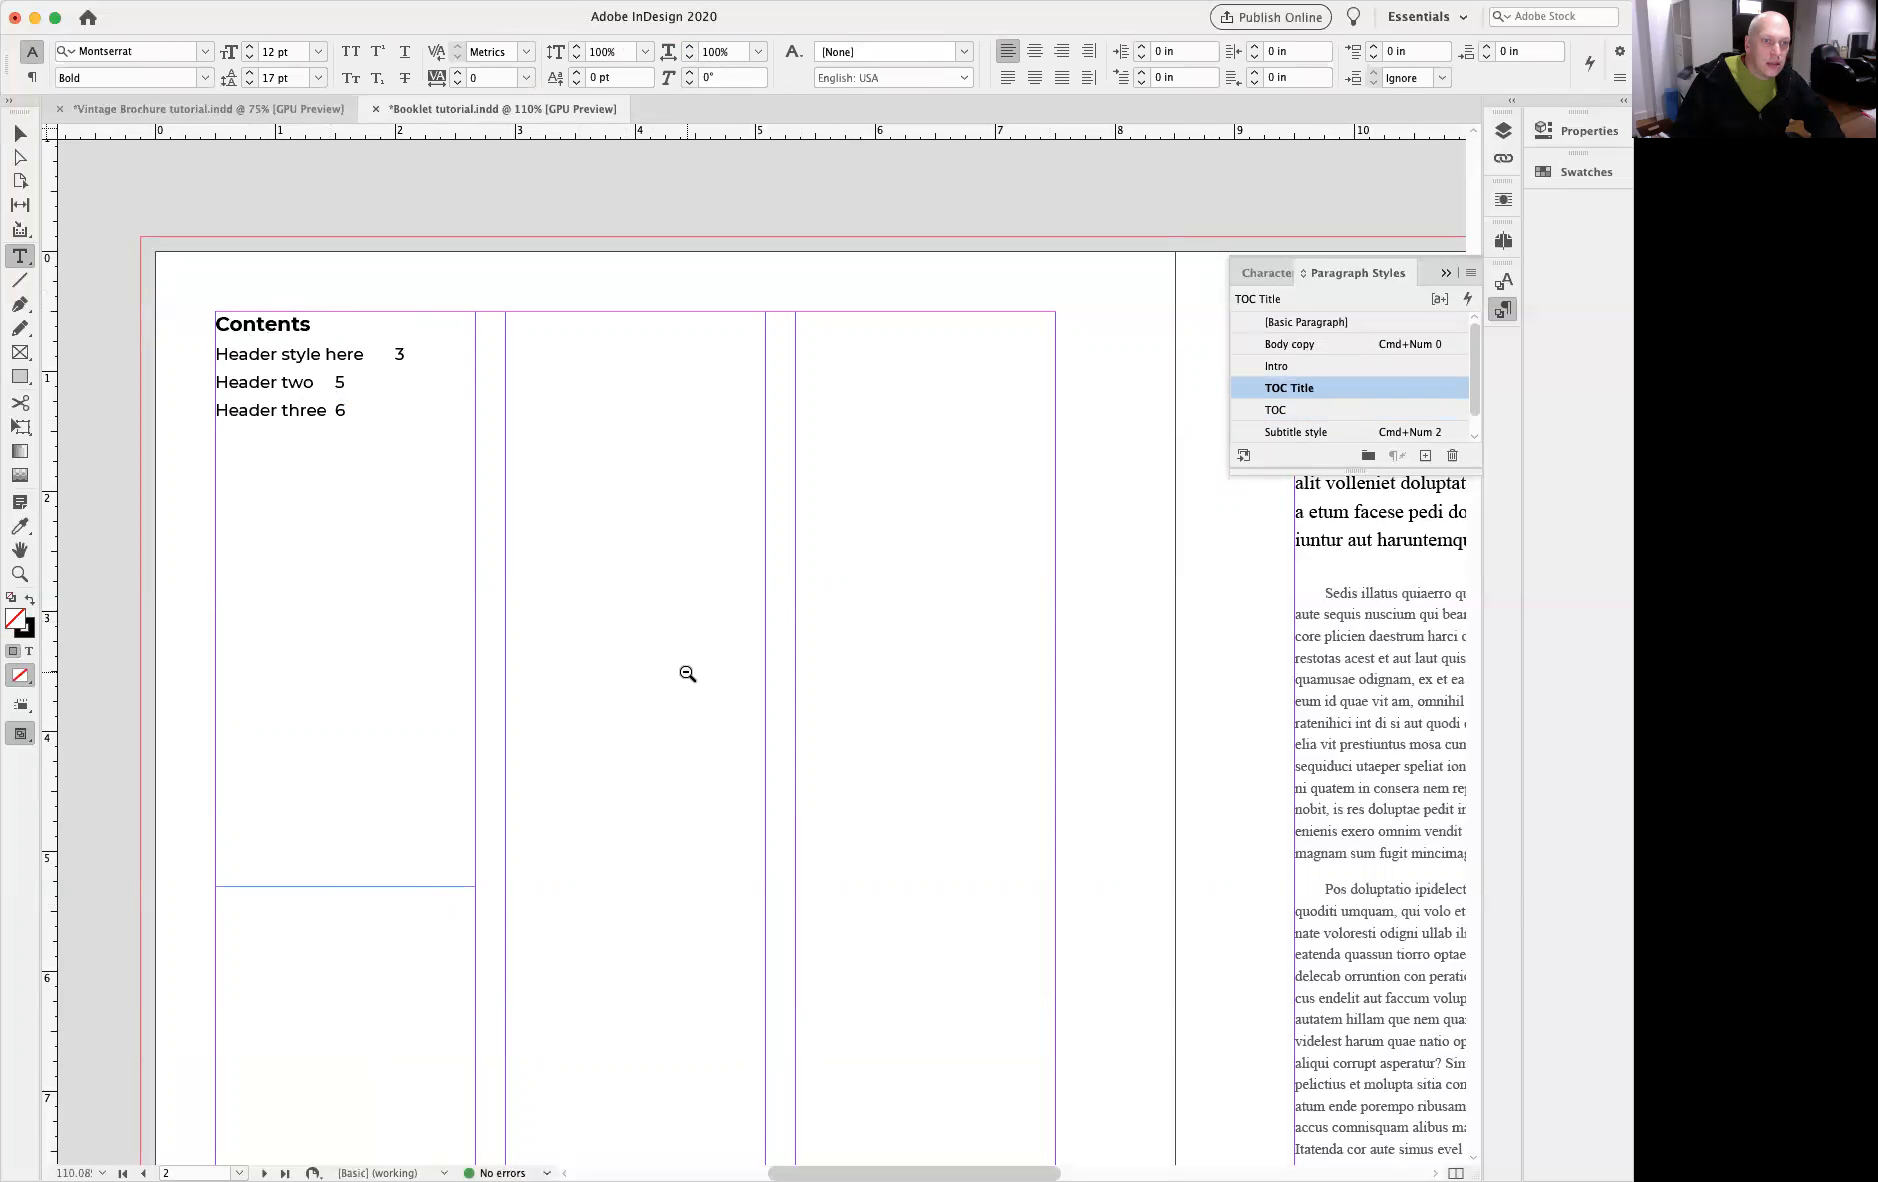
{"action": "left_click", "coordinate": [687, 671], "text": "alt+super"}
{"action": "left_click_drag", "start_coordinate": [788, 645], "coordinate": [675, 618]}
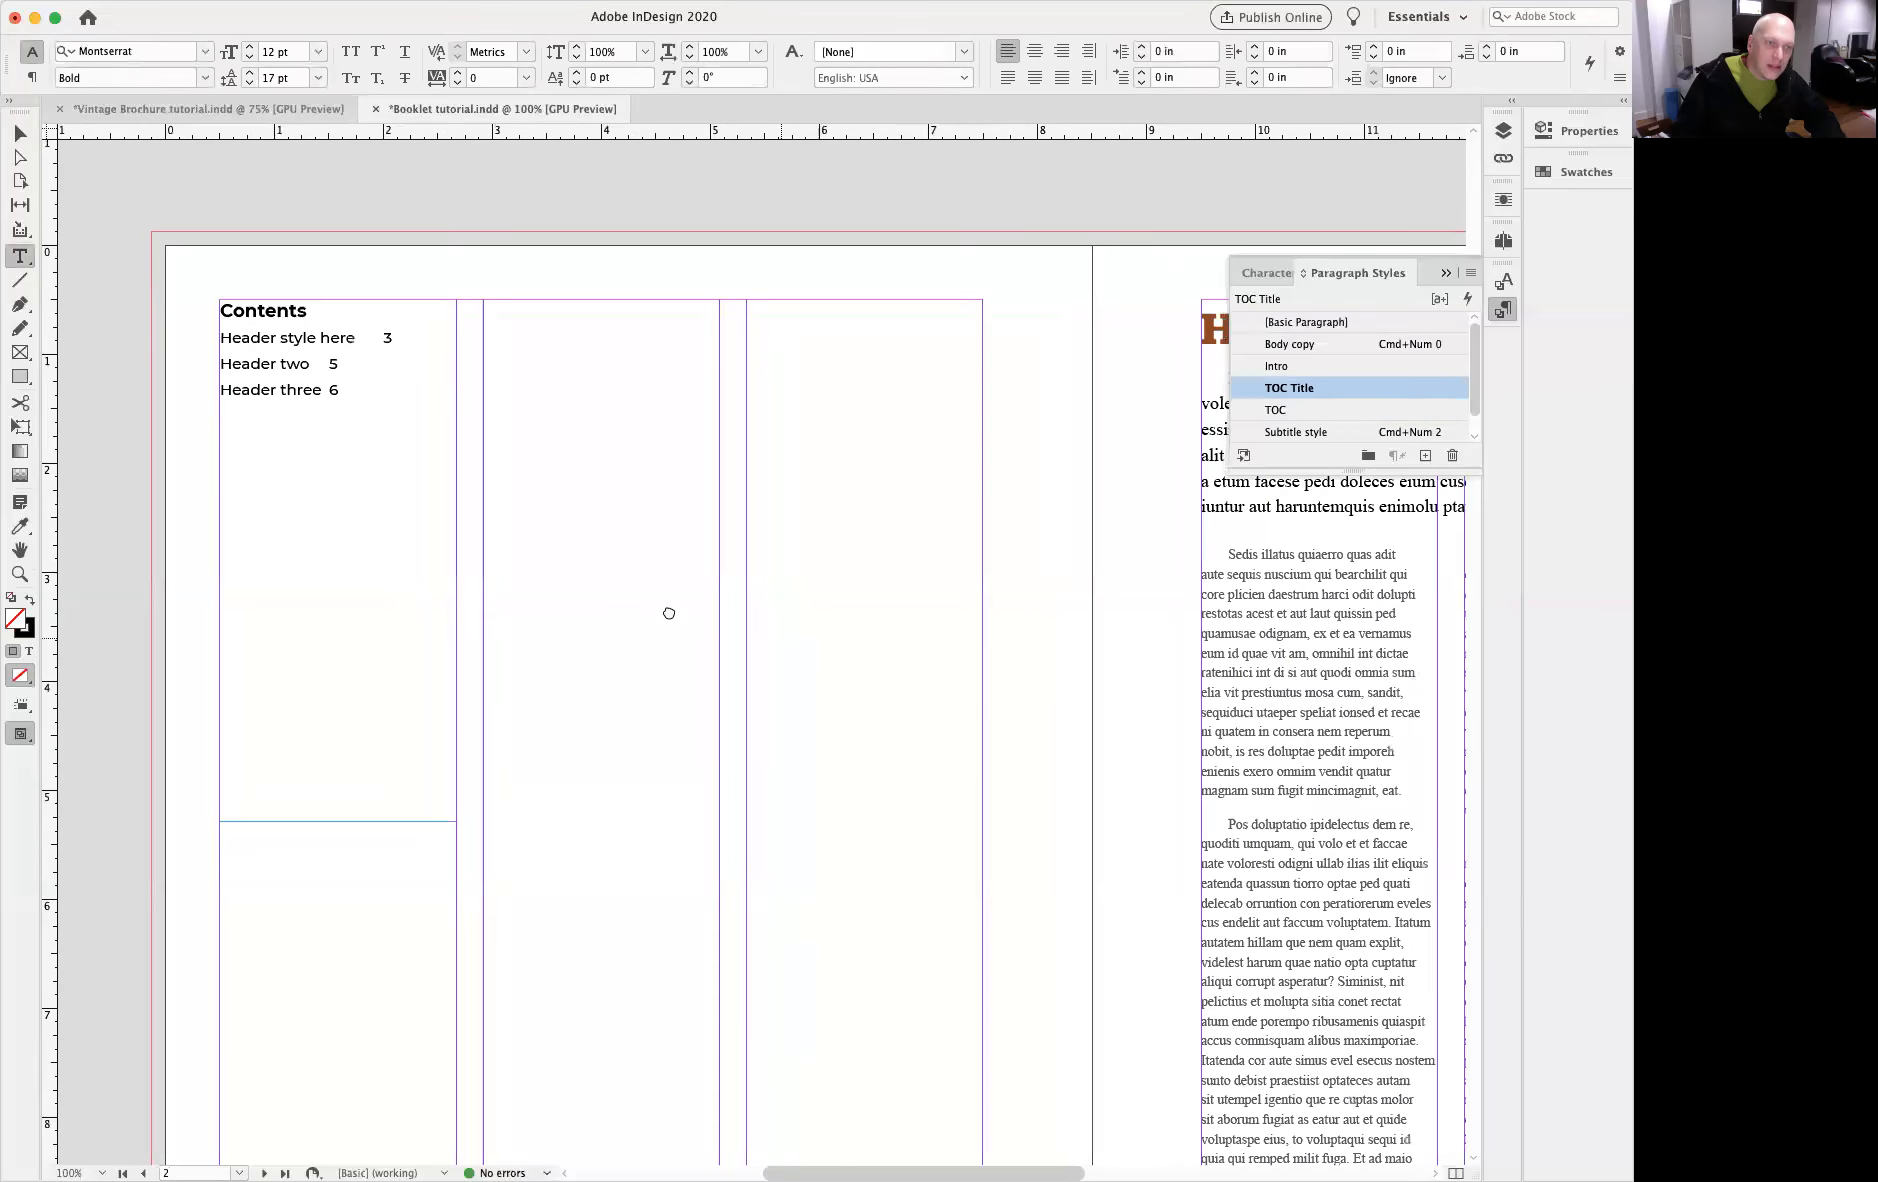
{"action": "left_click", "coordinate": [694, 620], "text": "alt+super"}
{"action": "left_click_drag", "start_coordinate": [818, 705], "coordinate": [590, 528]}
{"action": "left_click_drag", "start_coordinate": [944, 236], "coordinate": [1032, 228]}
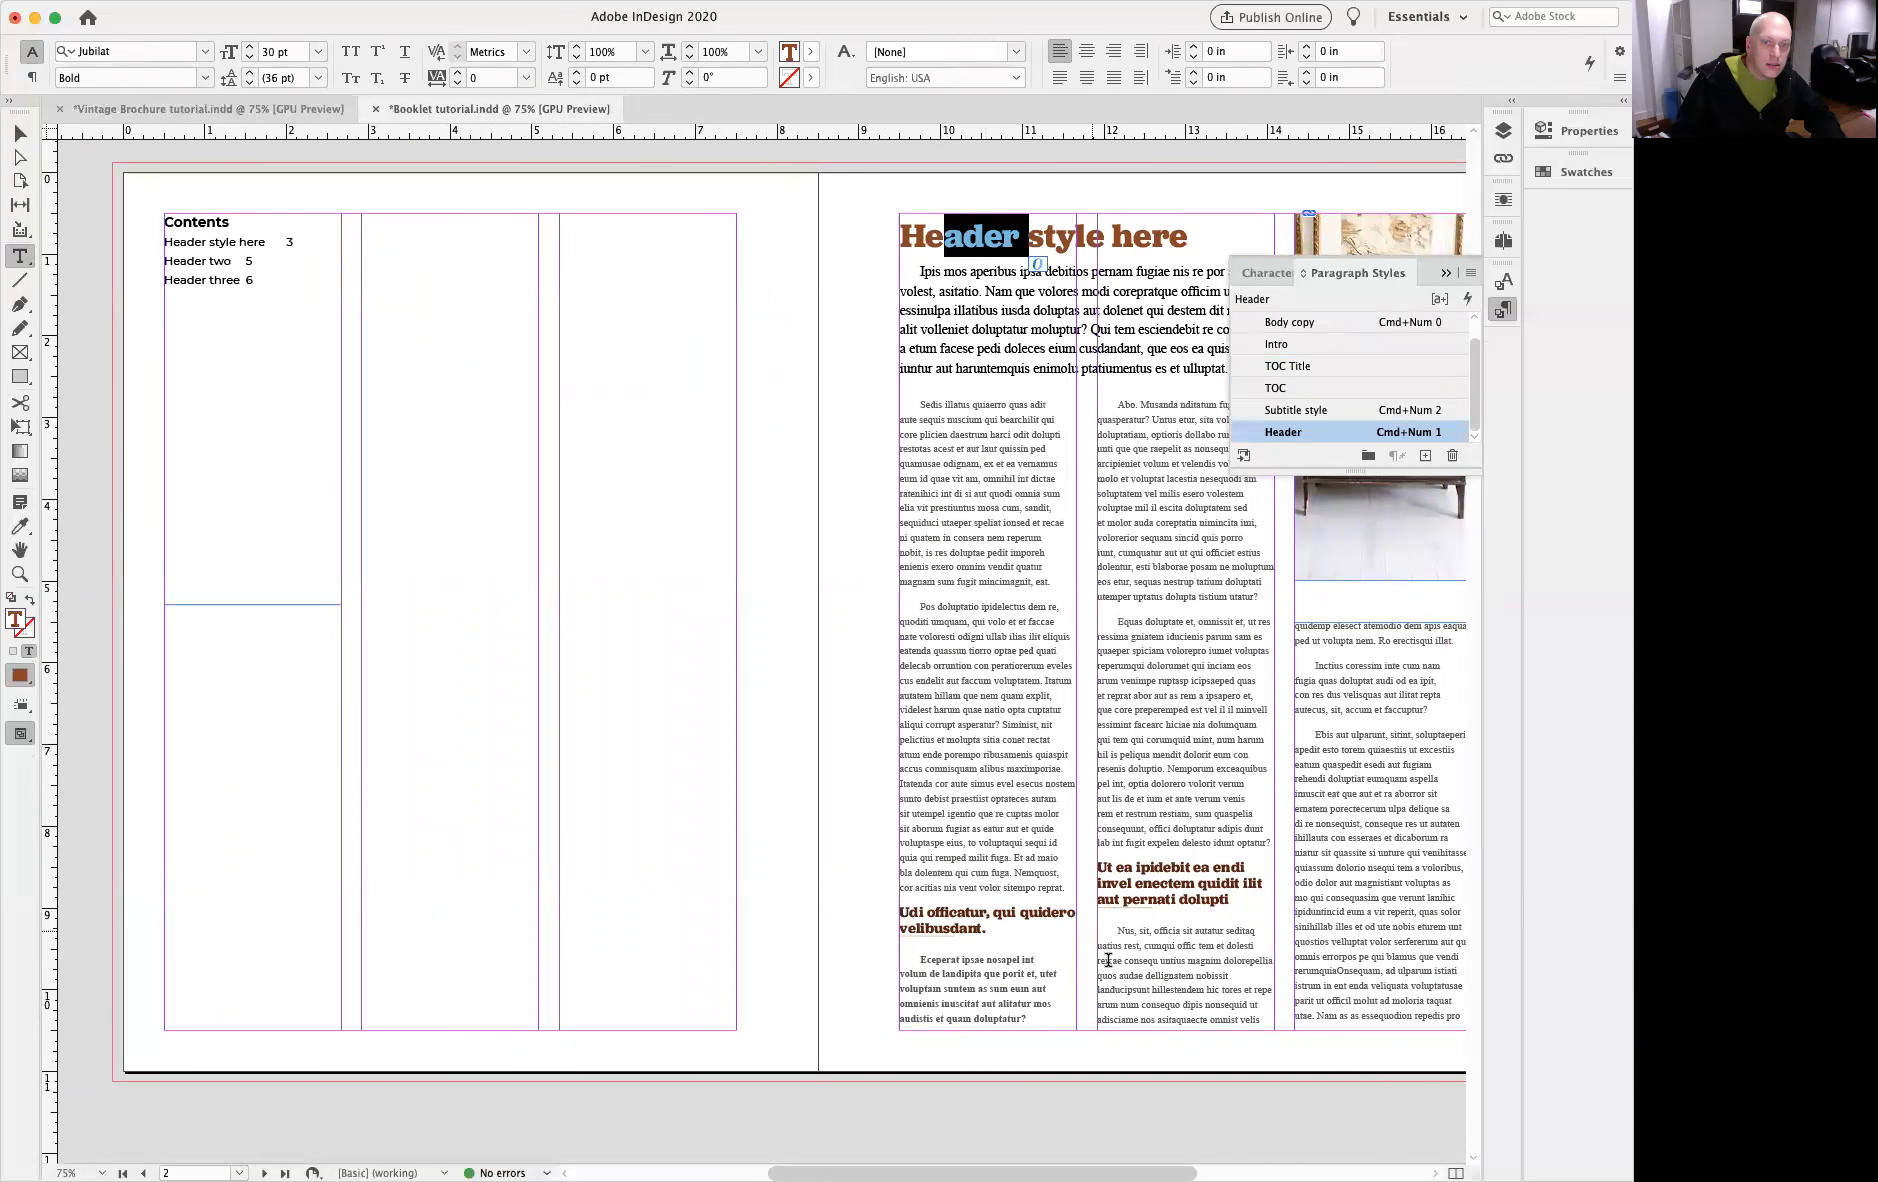
Step: Replace the article heading on page 5 with "Oh wow! What a style!"
{"action": "left_click", "coordinate": [595, 926], "text": "super"}
{"action": "left_click_drag", "start_coordinate": [617, 882], "coordinate": [621, 639]}
{"action": "scroll", "coordinate": [621, 639], "scroll_direction": "down", "scroll_amount": 10}
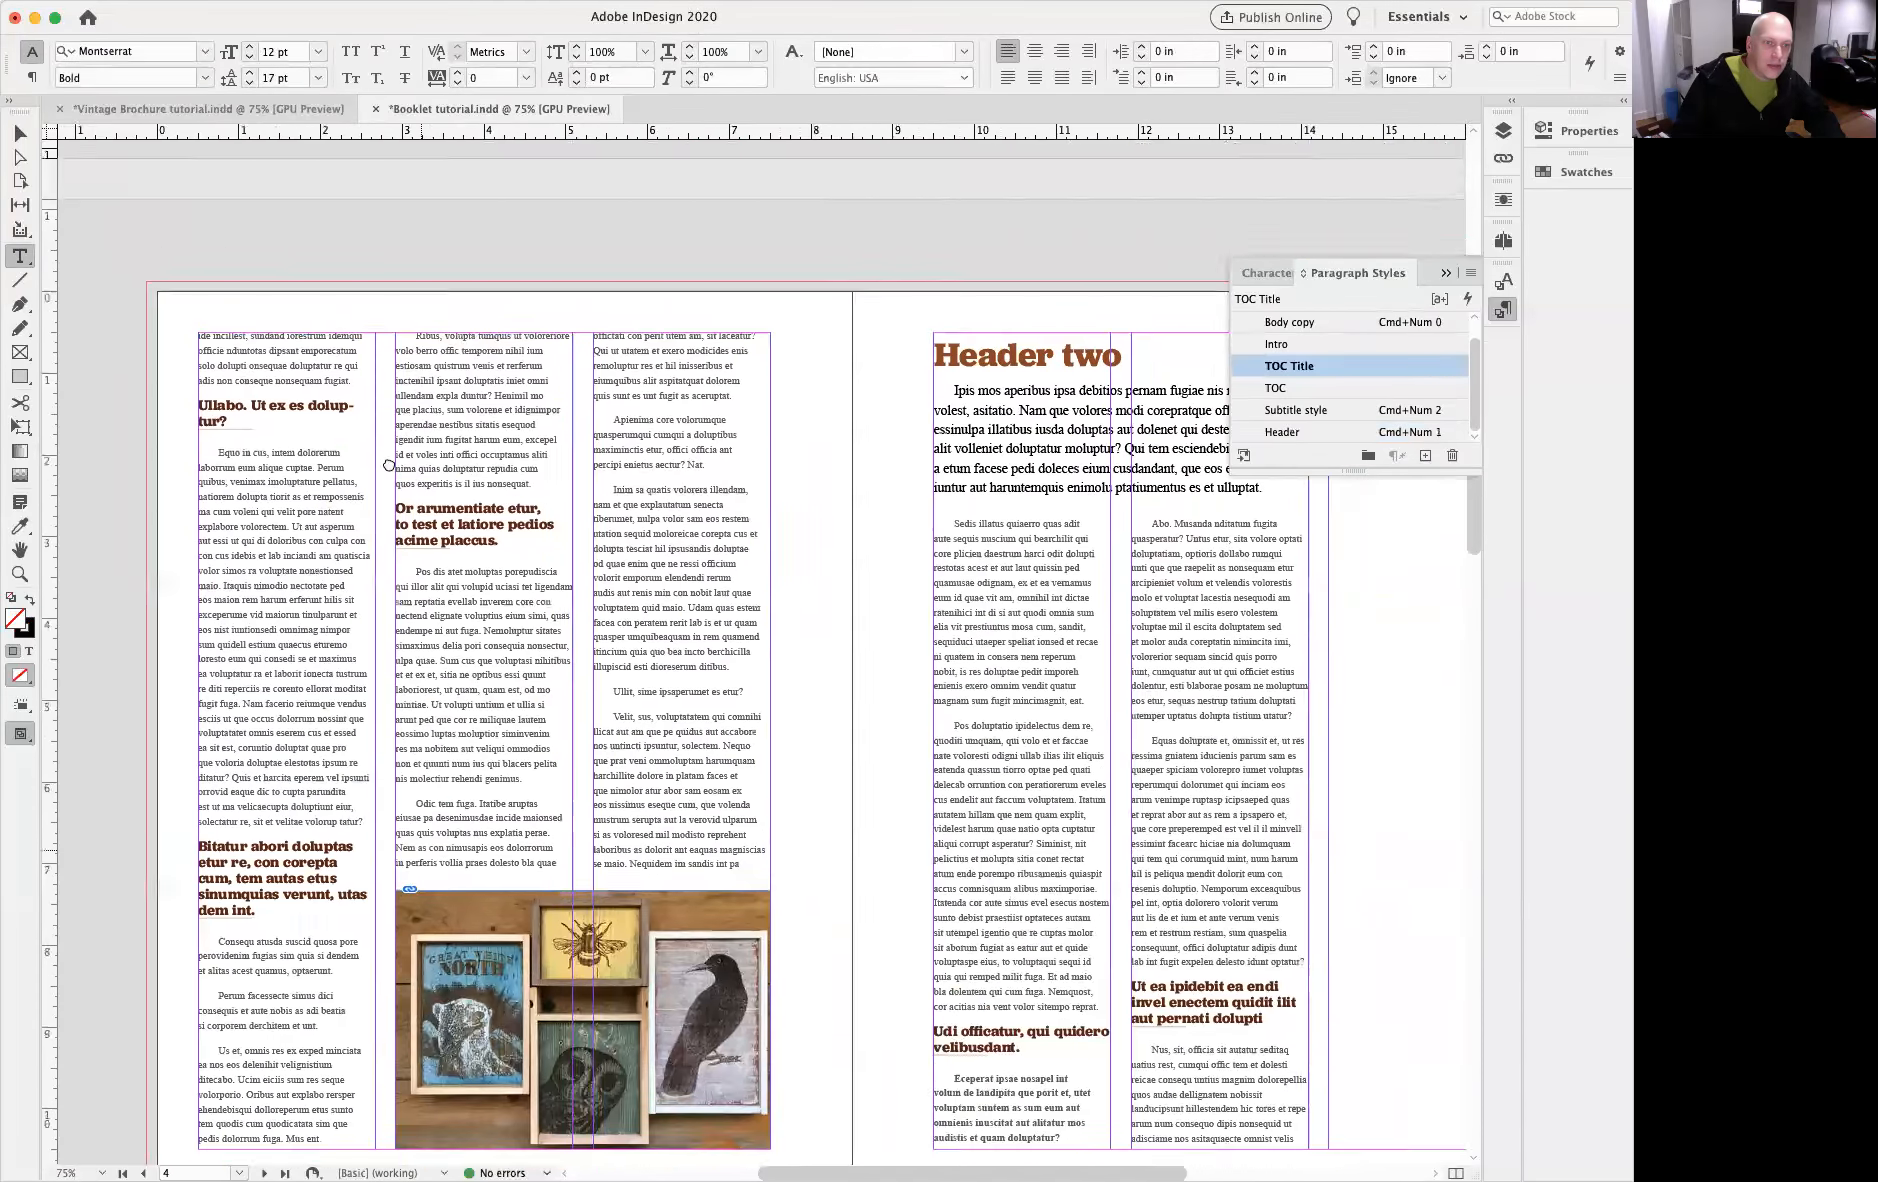
{"action": "left_click_drag", "start_coordinate": [703, 557], "coordinate": [868, 327]}
{"action": "left_click_drag", "start_coordinate": [629, 926], "coordinate": [977, 993]}
{"action": "left_click_drag", "start_coordinate": [776, 221], "coordinate": [754, 831]}
{"action": "left_click_drag", "start_coordinate": [738, 170], "coordinate": [717, 686]}
{"action": "left_click_drag", "start_coordinate": [947, 893], "coordinate": [746, 564]}
{"action": "left_click_drag", "start_coordinate": [861, 674], "coordinate": [674, 426]}
{"action": "scroll", "coordinate": [674, 426], "scroll_direction": "down", "scroll_amount": 6}
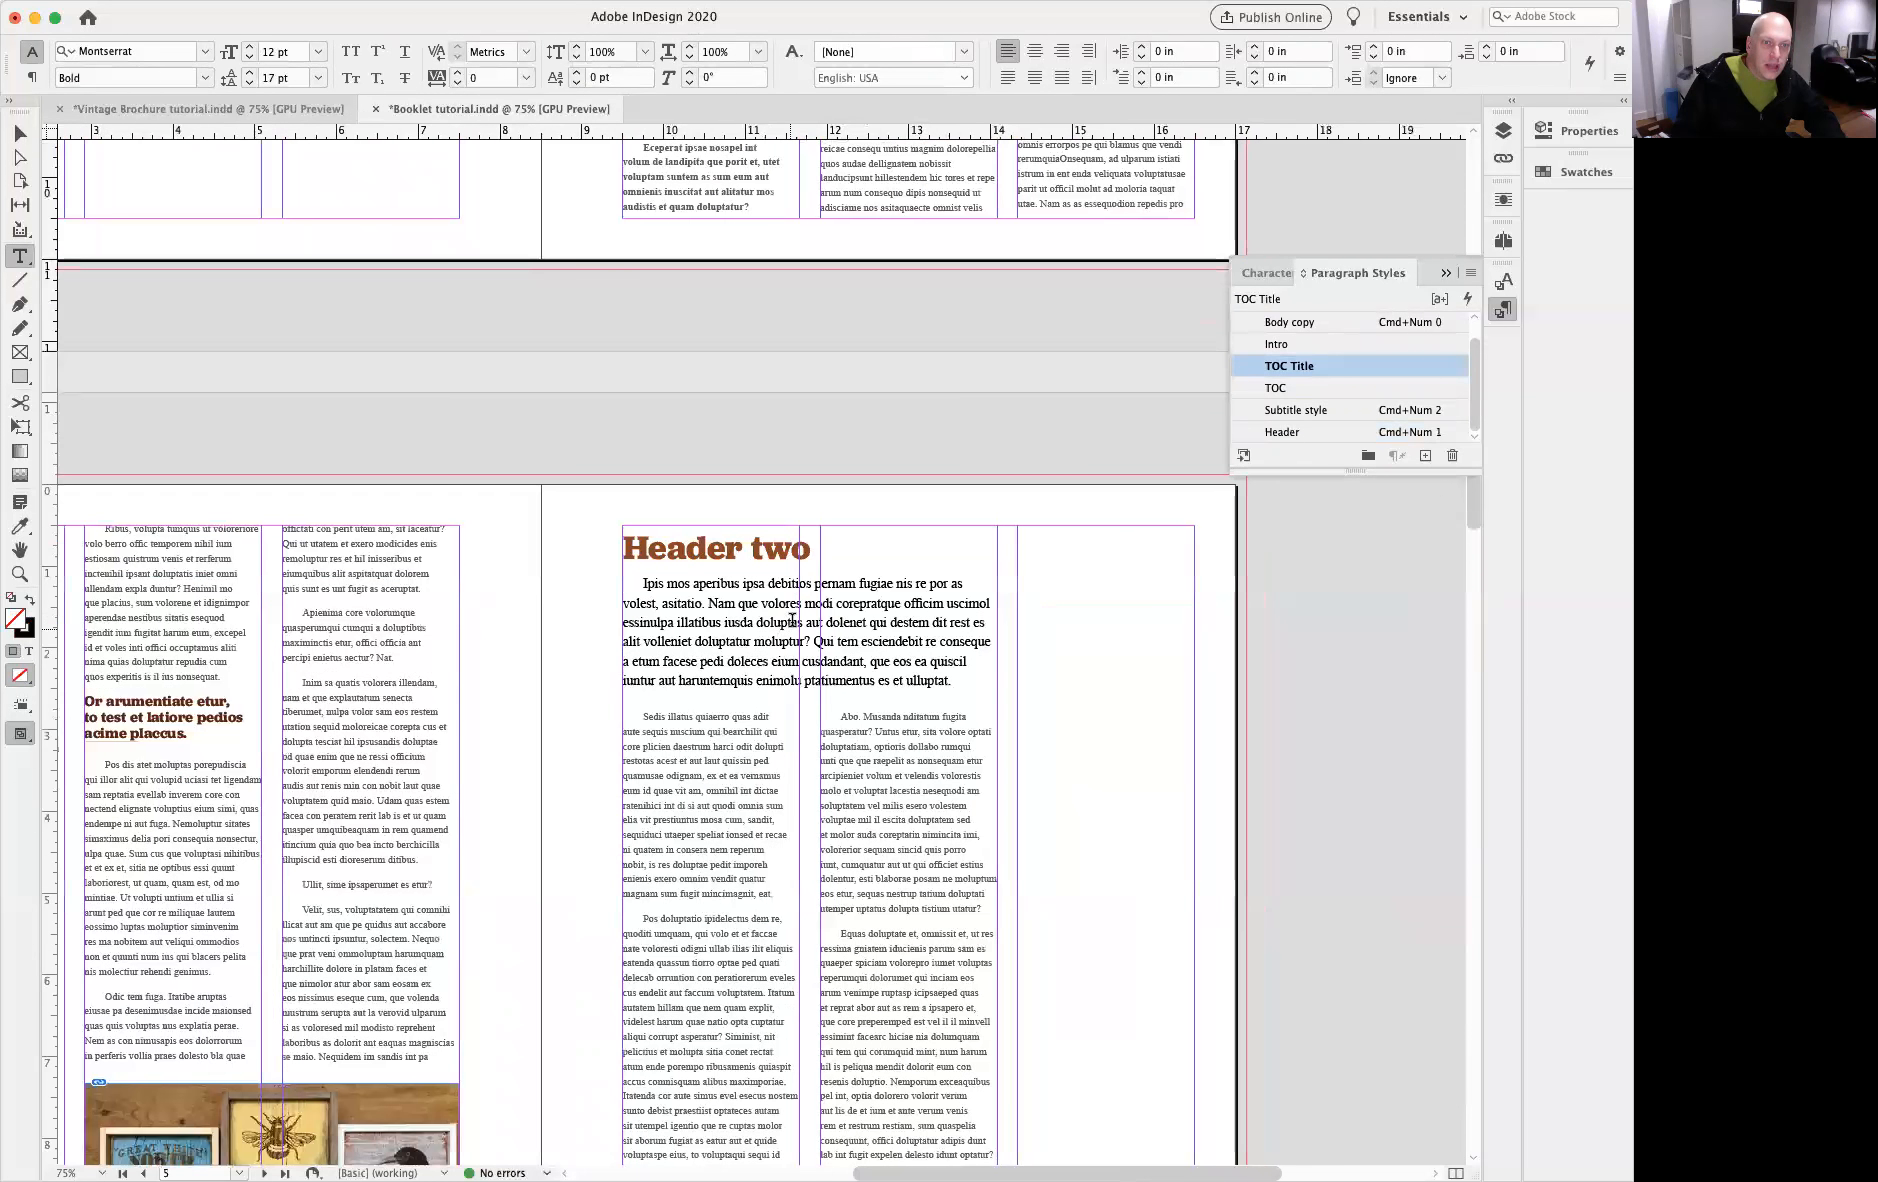
{"action": "triple_click", "coordinate": [808, 545]}
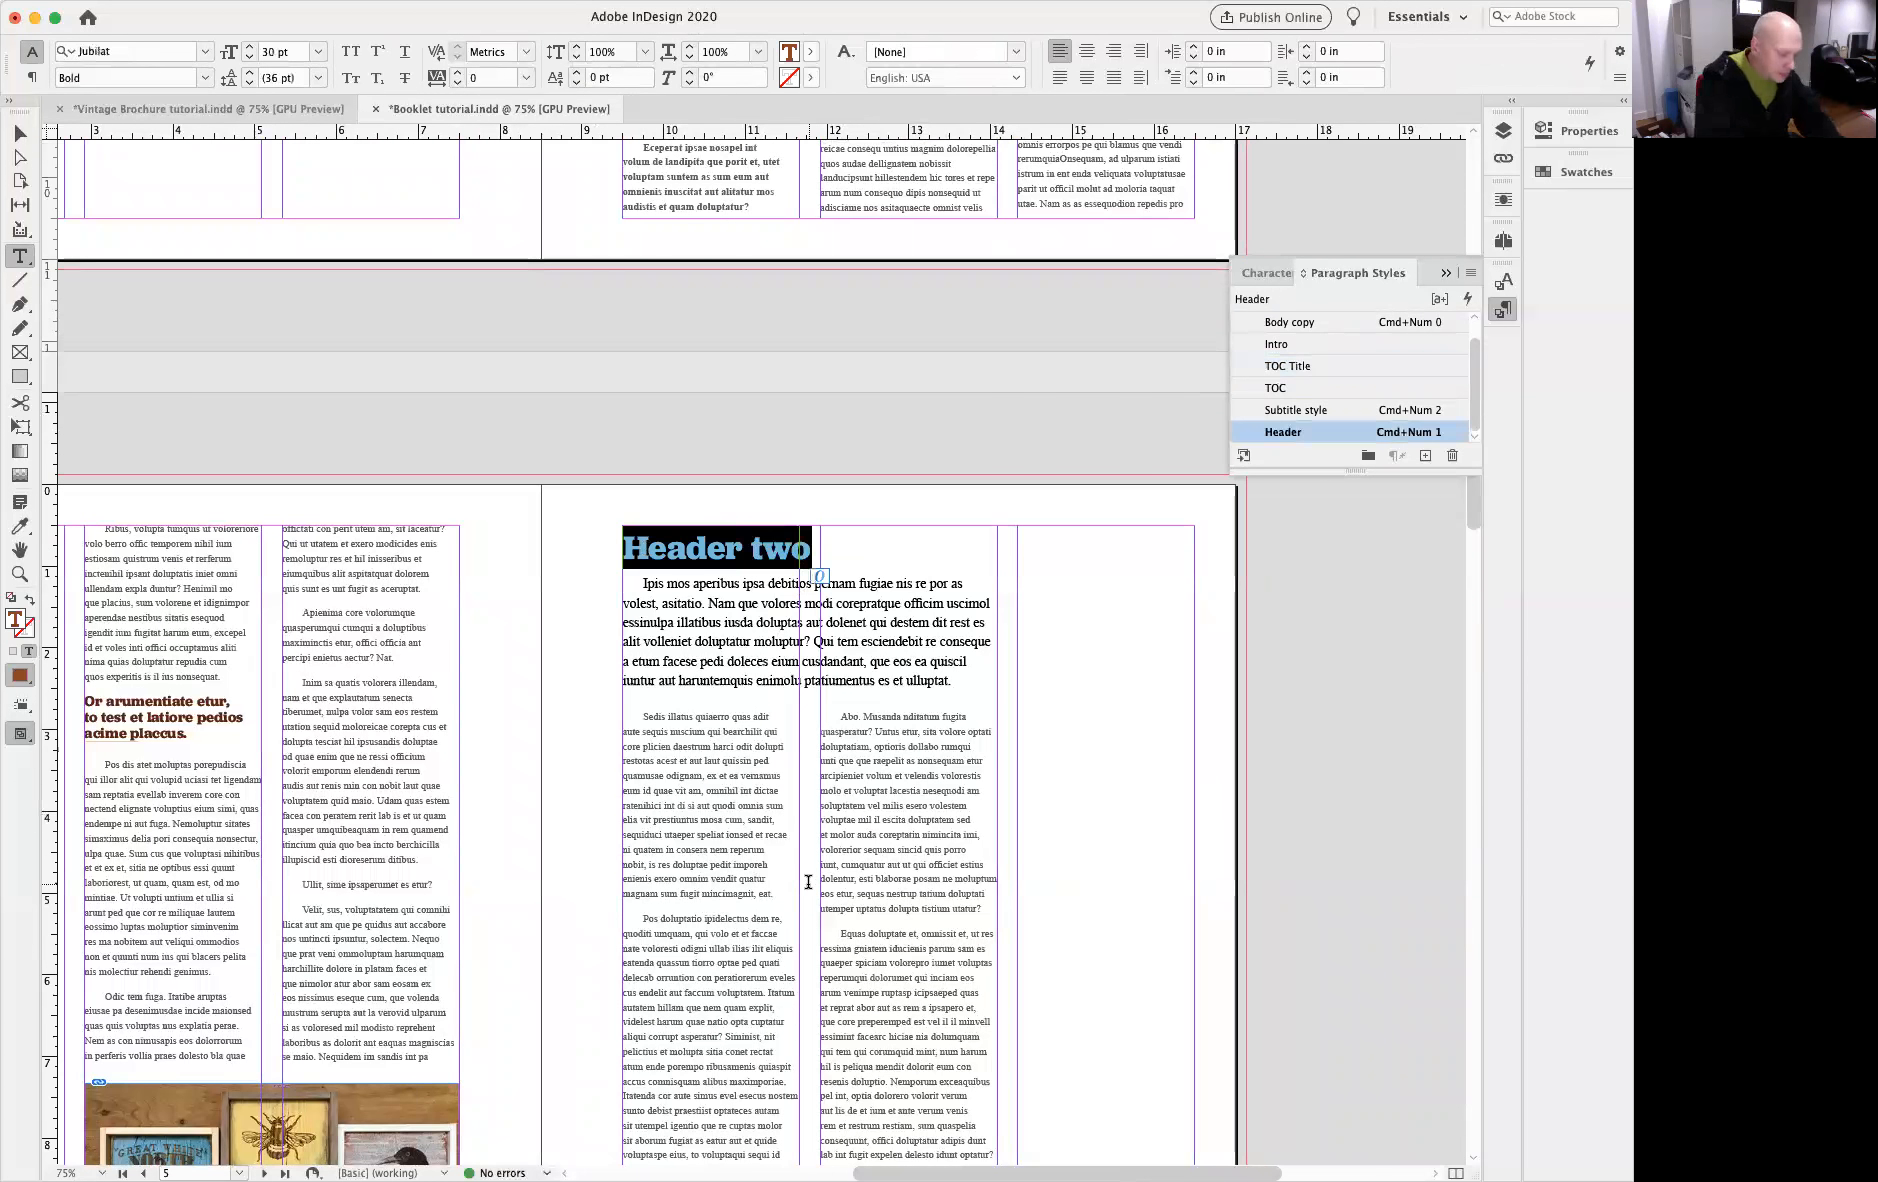
{"action": "type", "text": "Oh wow"}
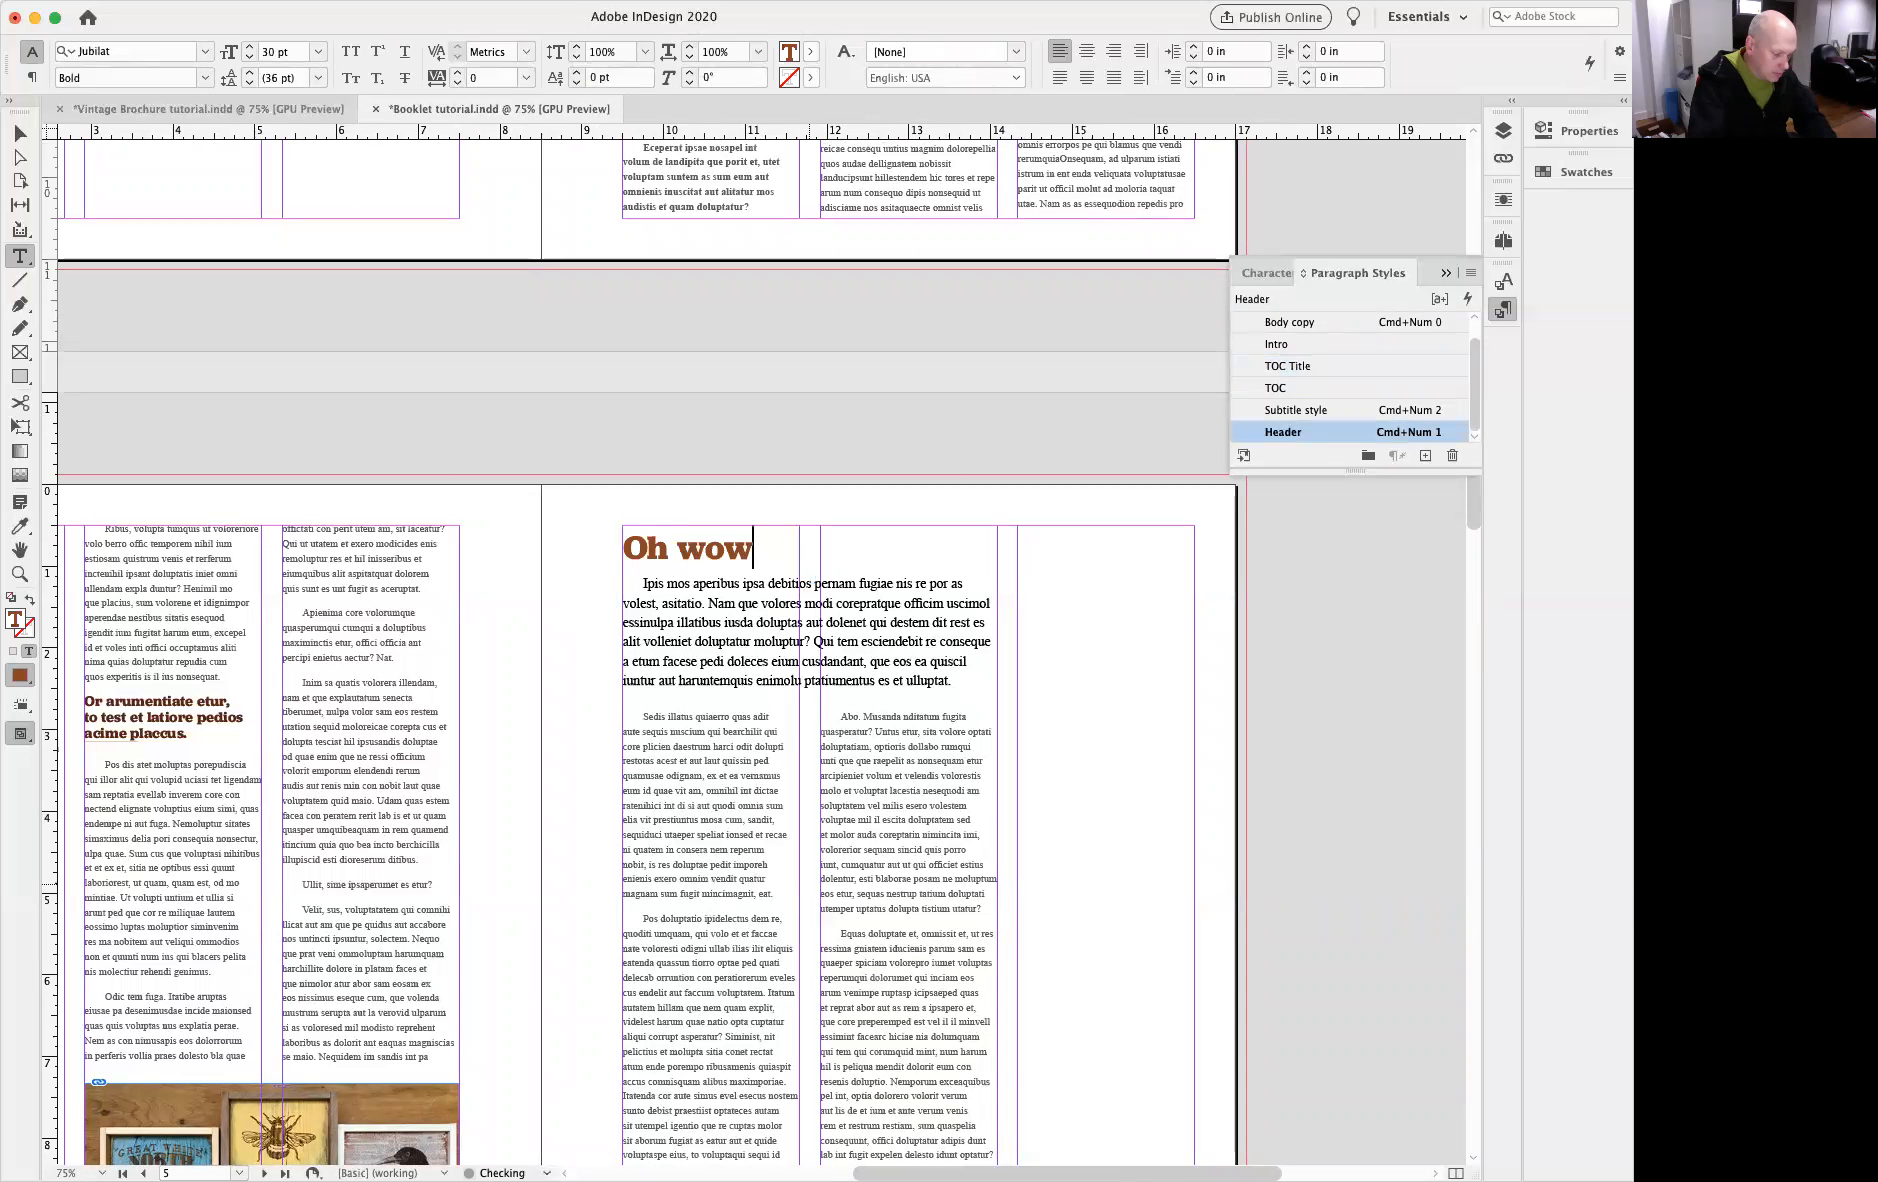
{"action": "type", "text": "! What  st"}
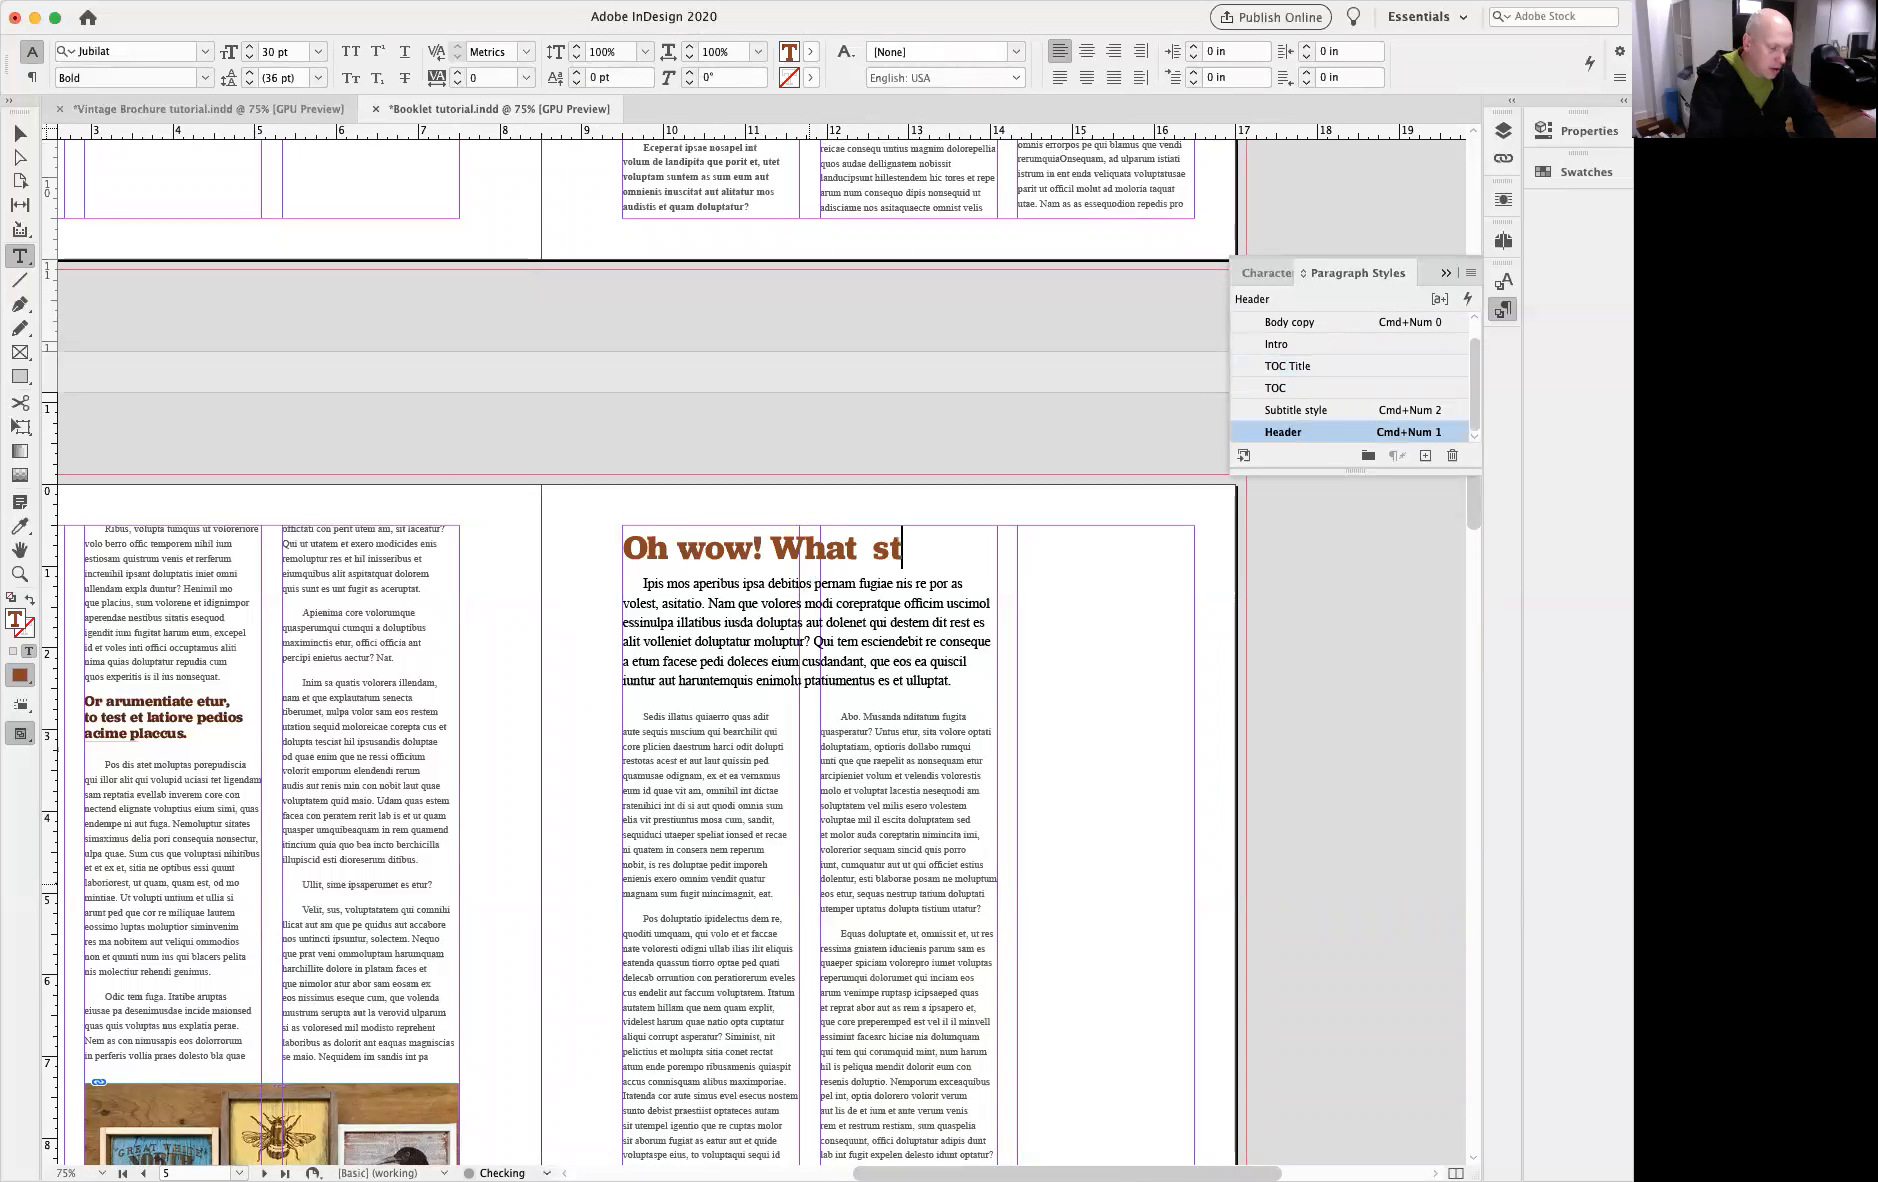
{"action": "type", "text": "yle!"}
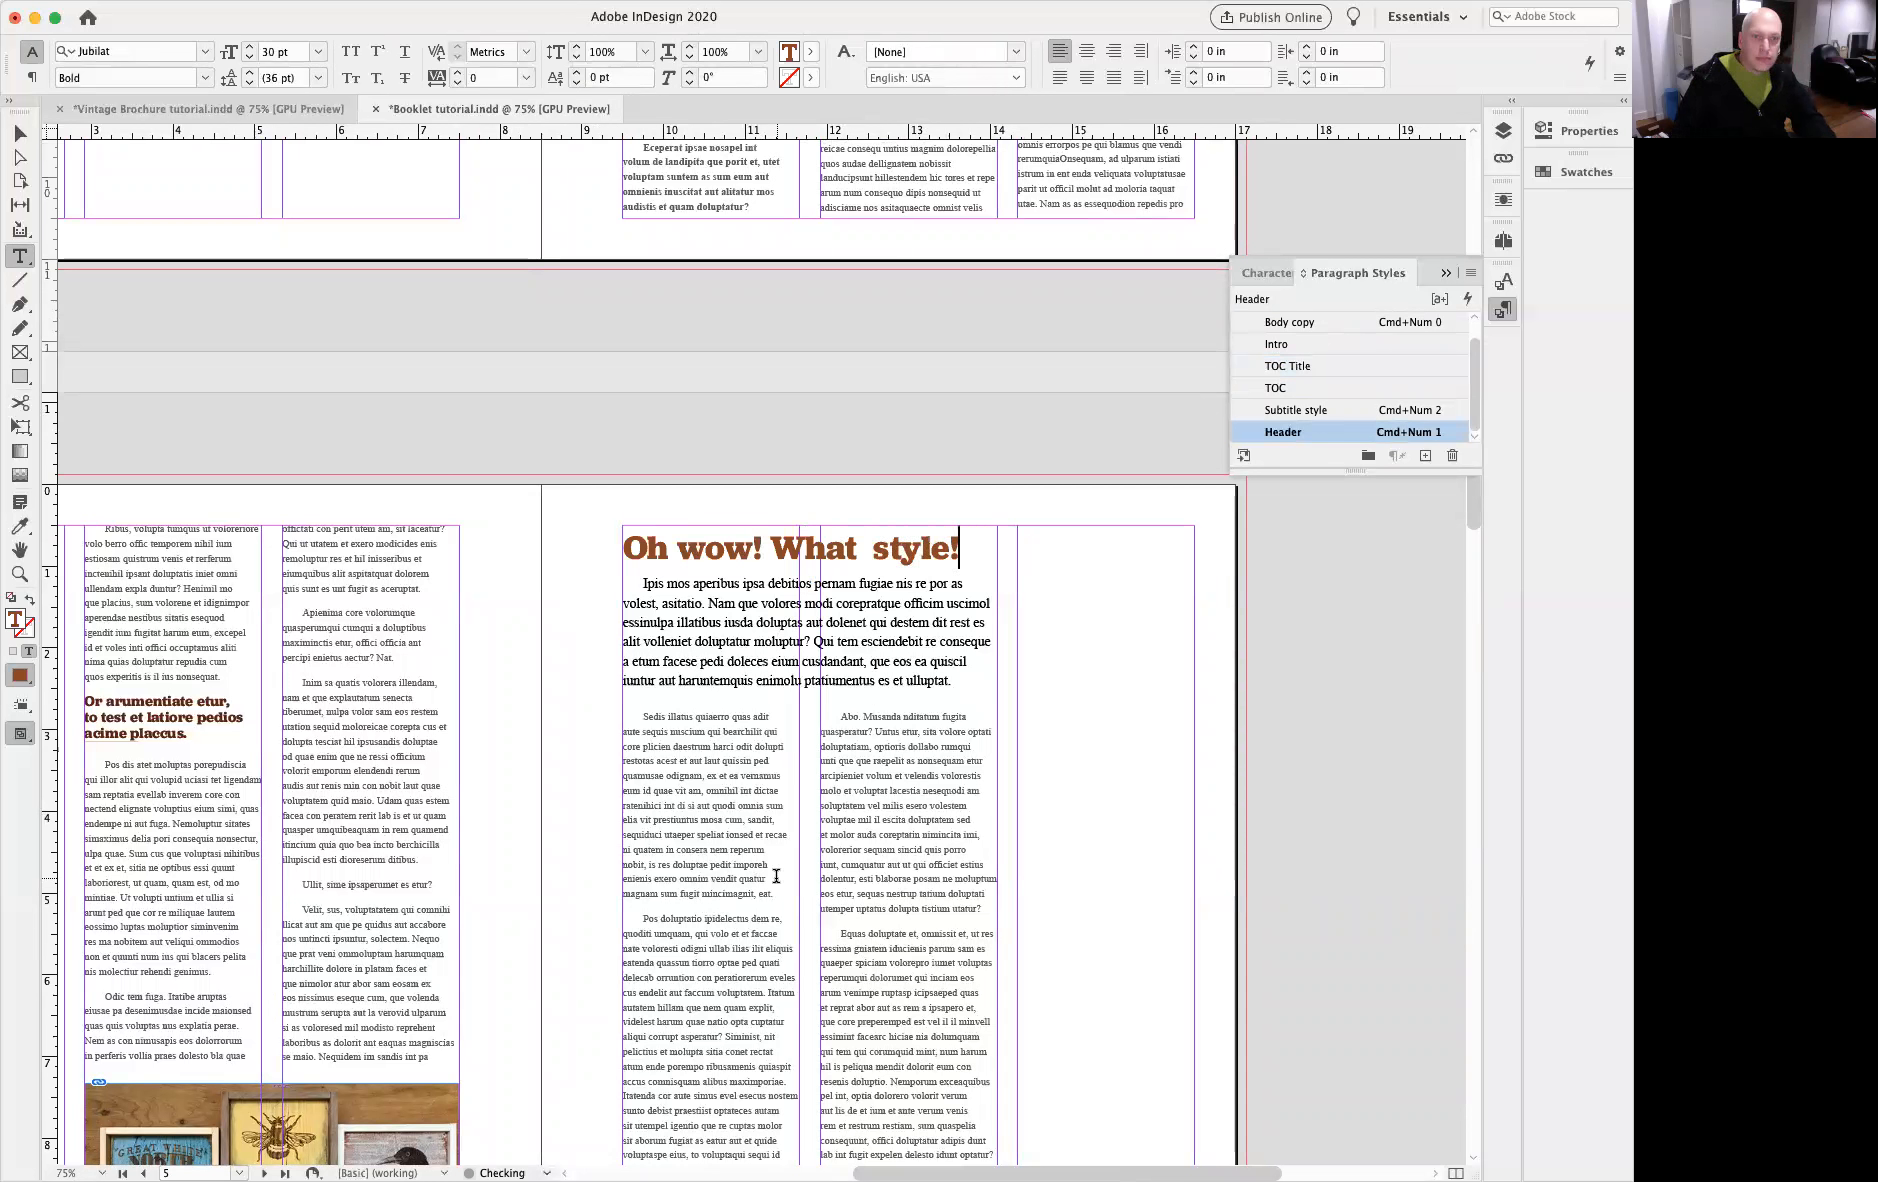
{"action": "left_click", "coordinate": [864, 550]}
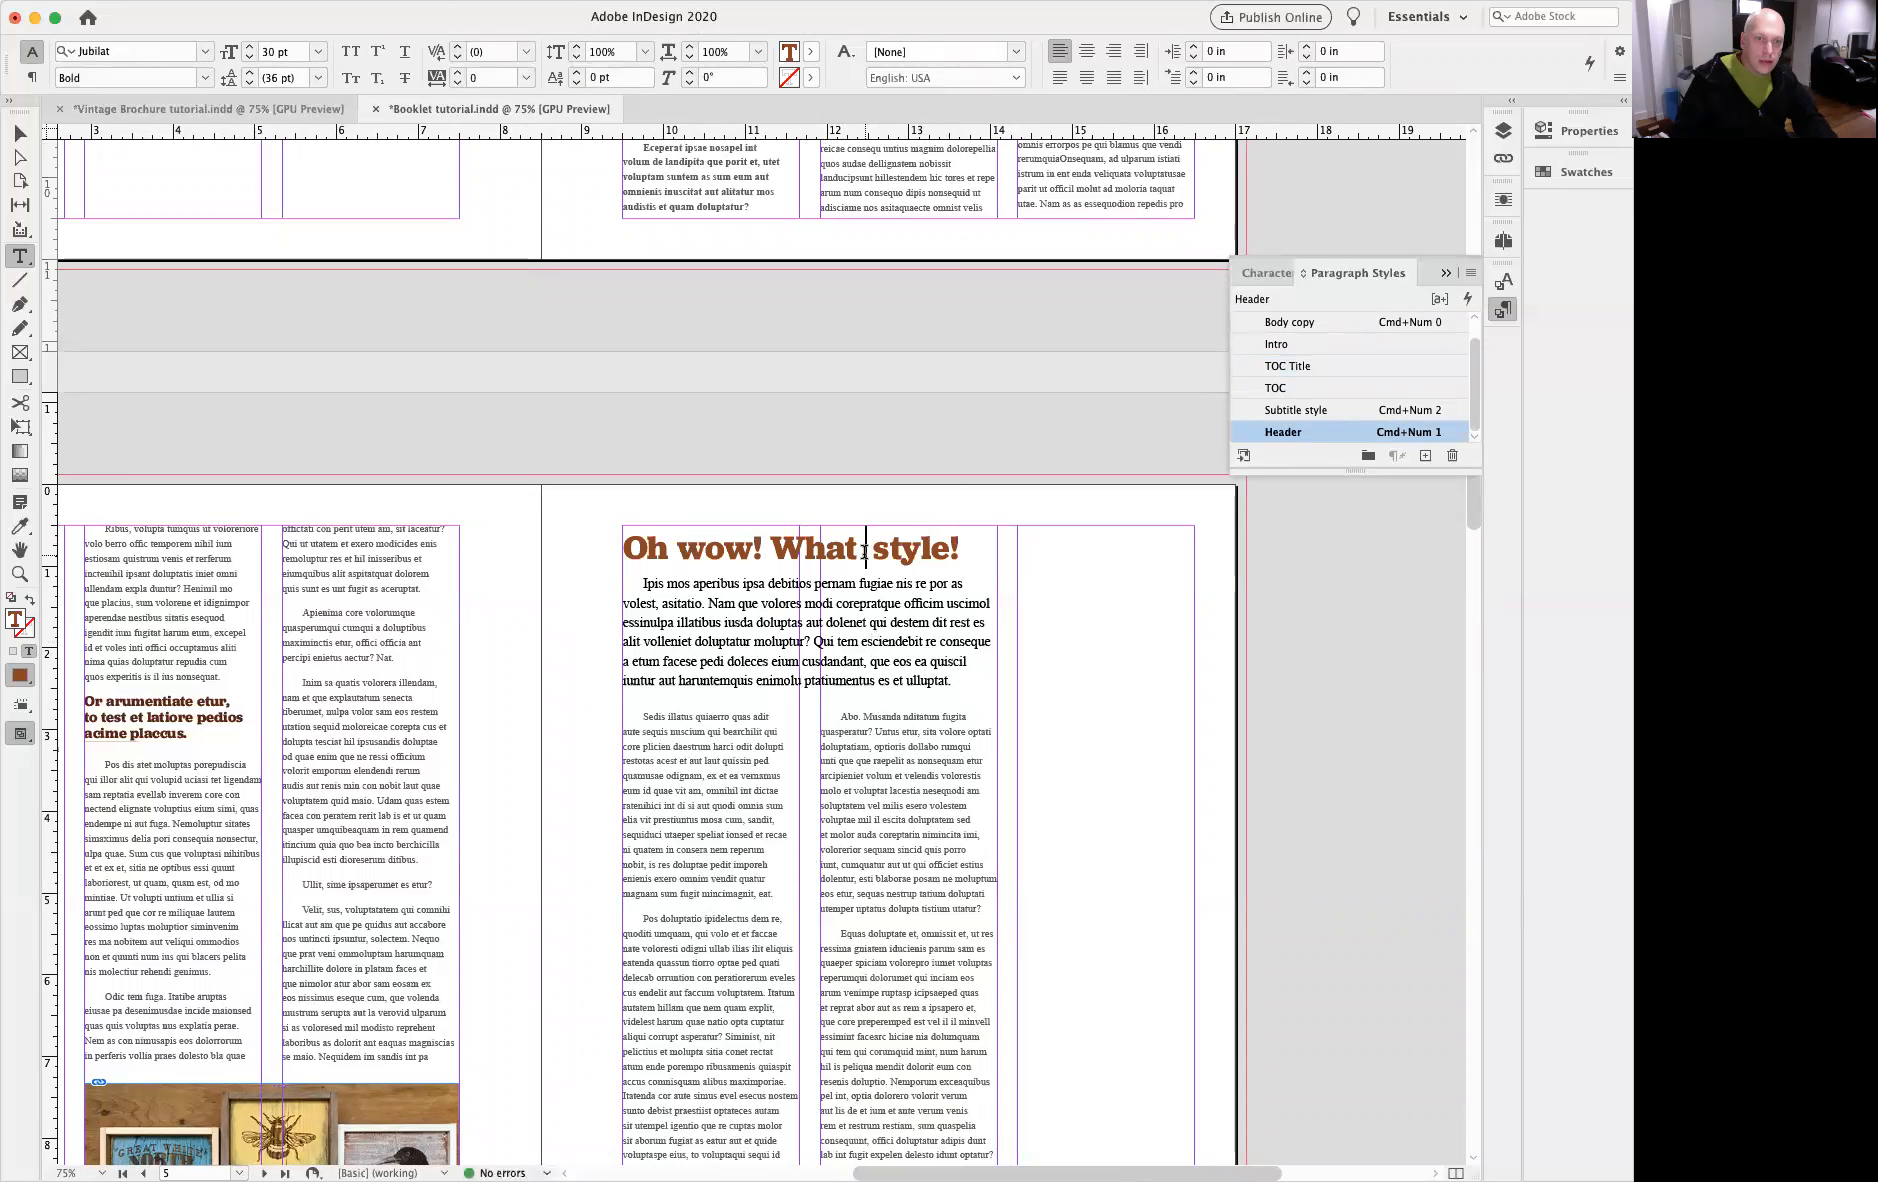
{"action": "type", "text": "a"}
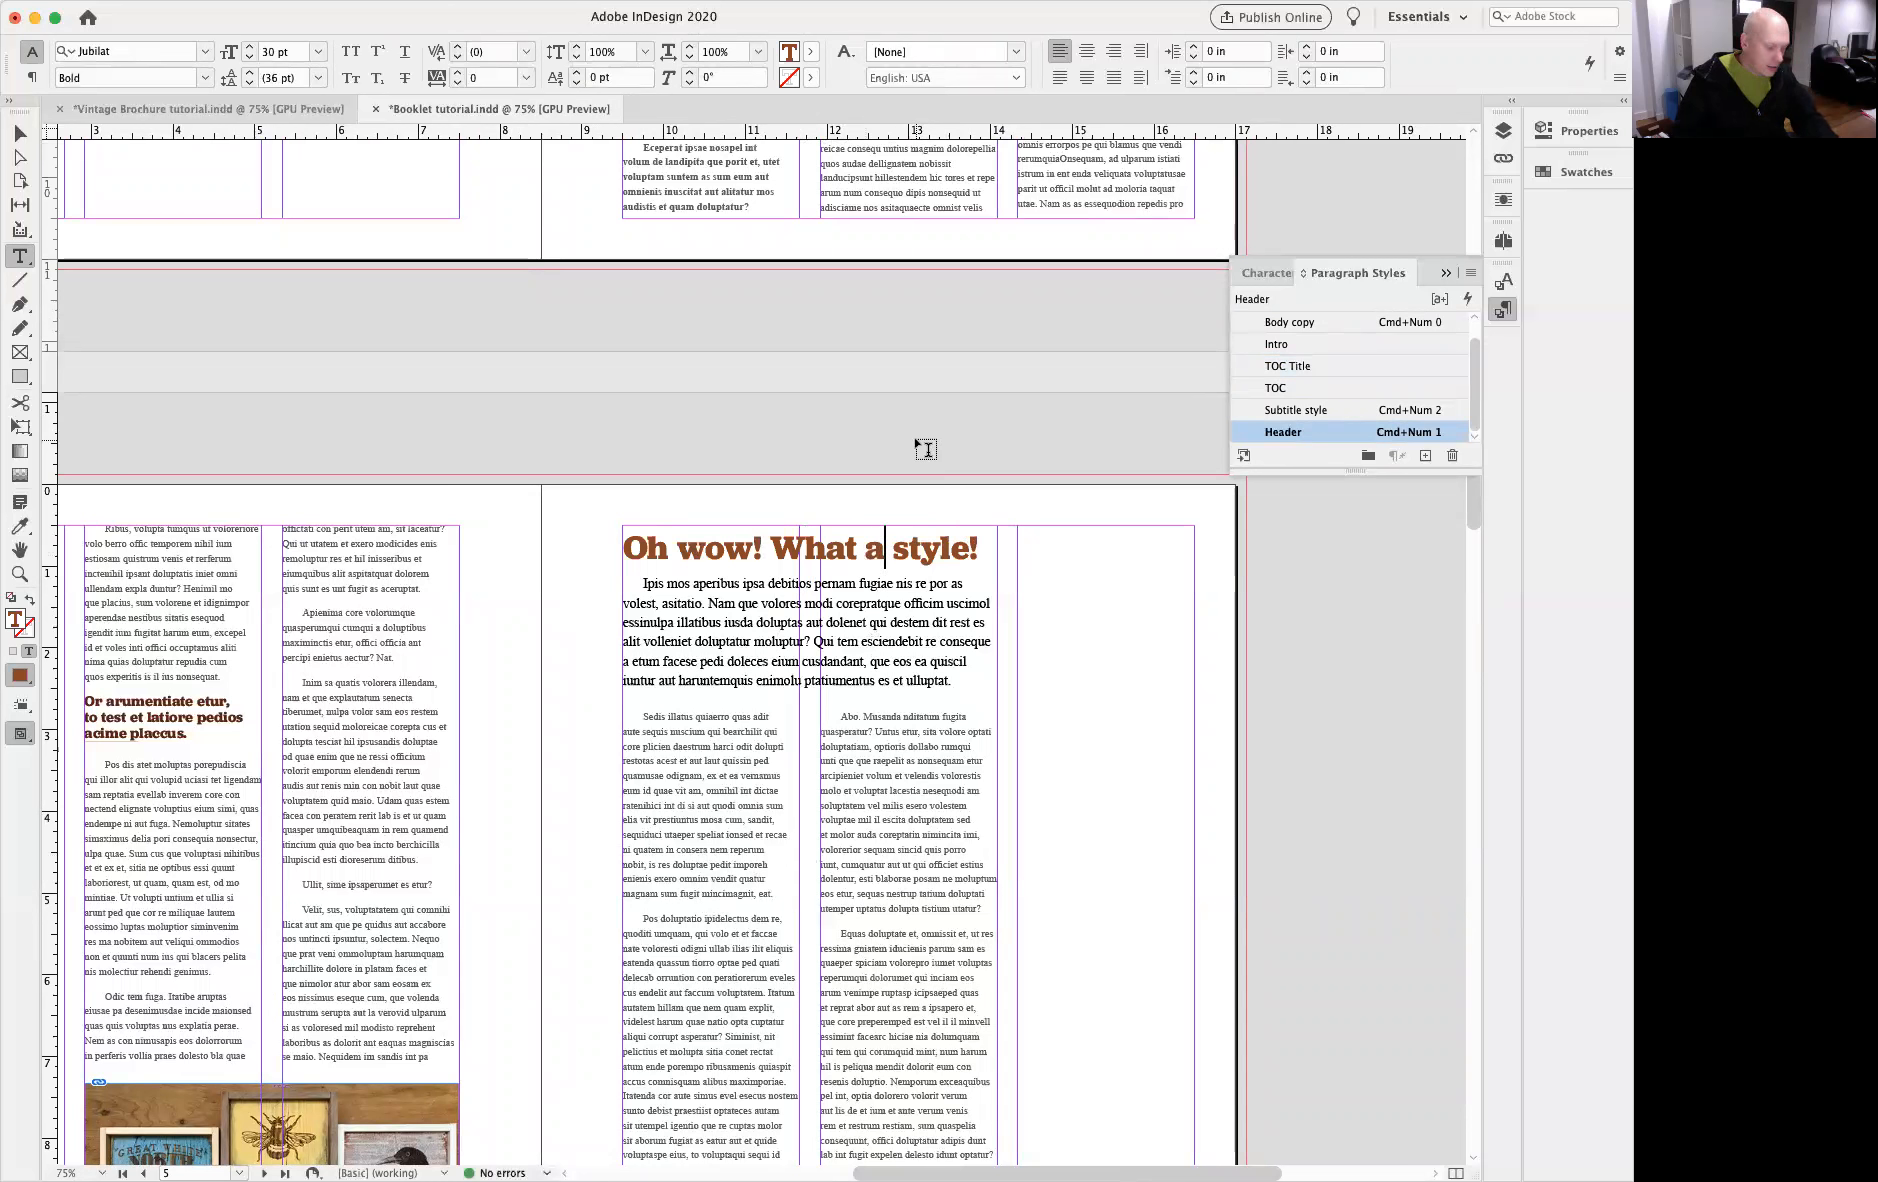
{"action": "left_click", "coordinate": [992, 692]}
Step: Replace the article heading on page 6 with "Cool beans!"
{"action": "scroll", "coordinate": [992, 692], "scroll_direction": "down", "scroll_amount": 15}
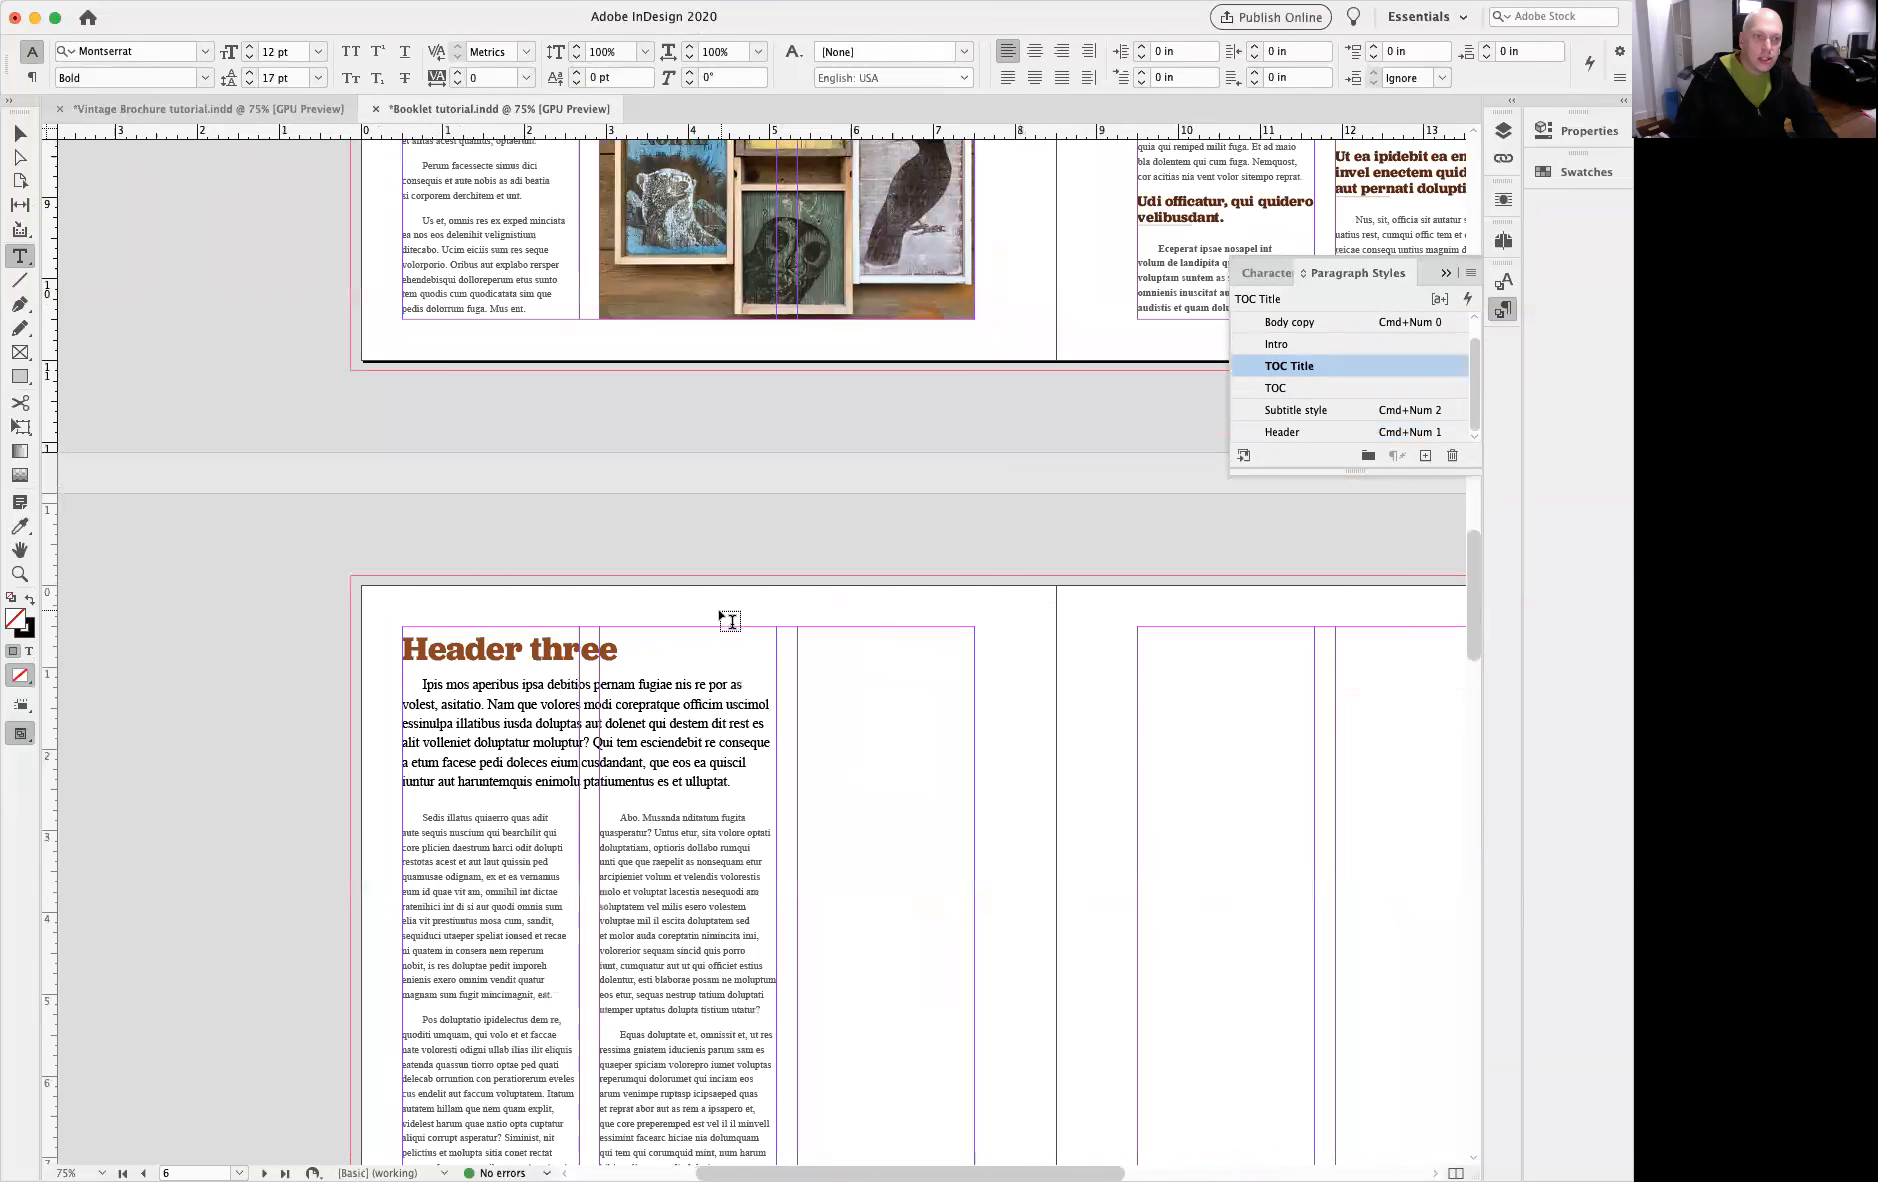
{"action": "triple_click", "coordinate": [610, 648]}
{"action": "type", "text": "C"}
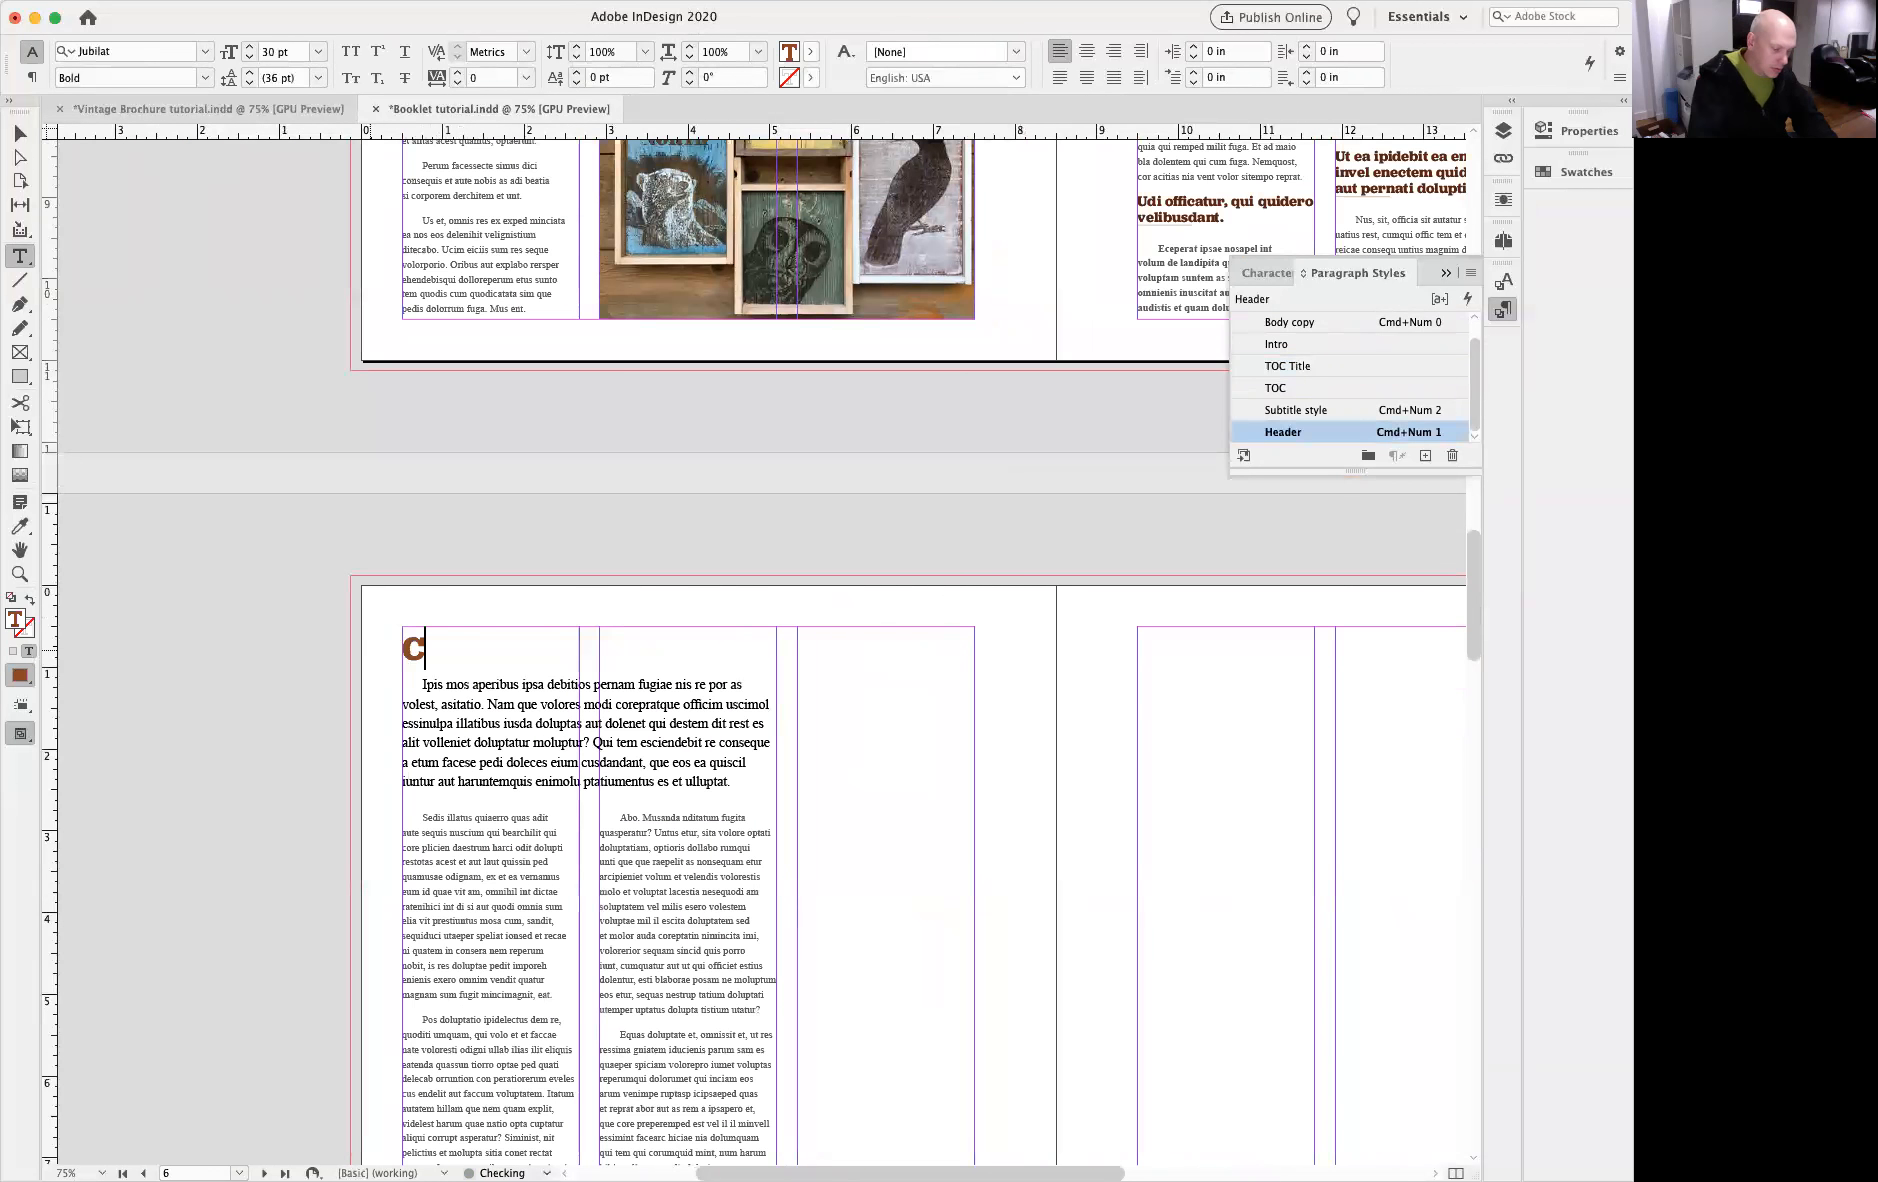
{"action": "type", "text": "ool beans!"}
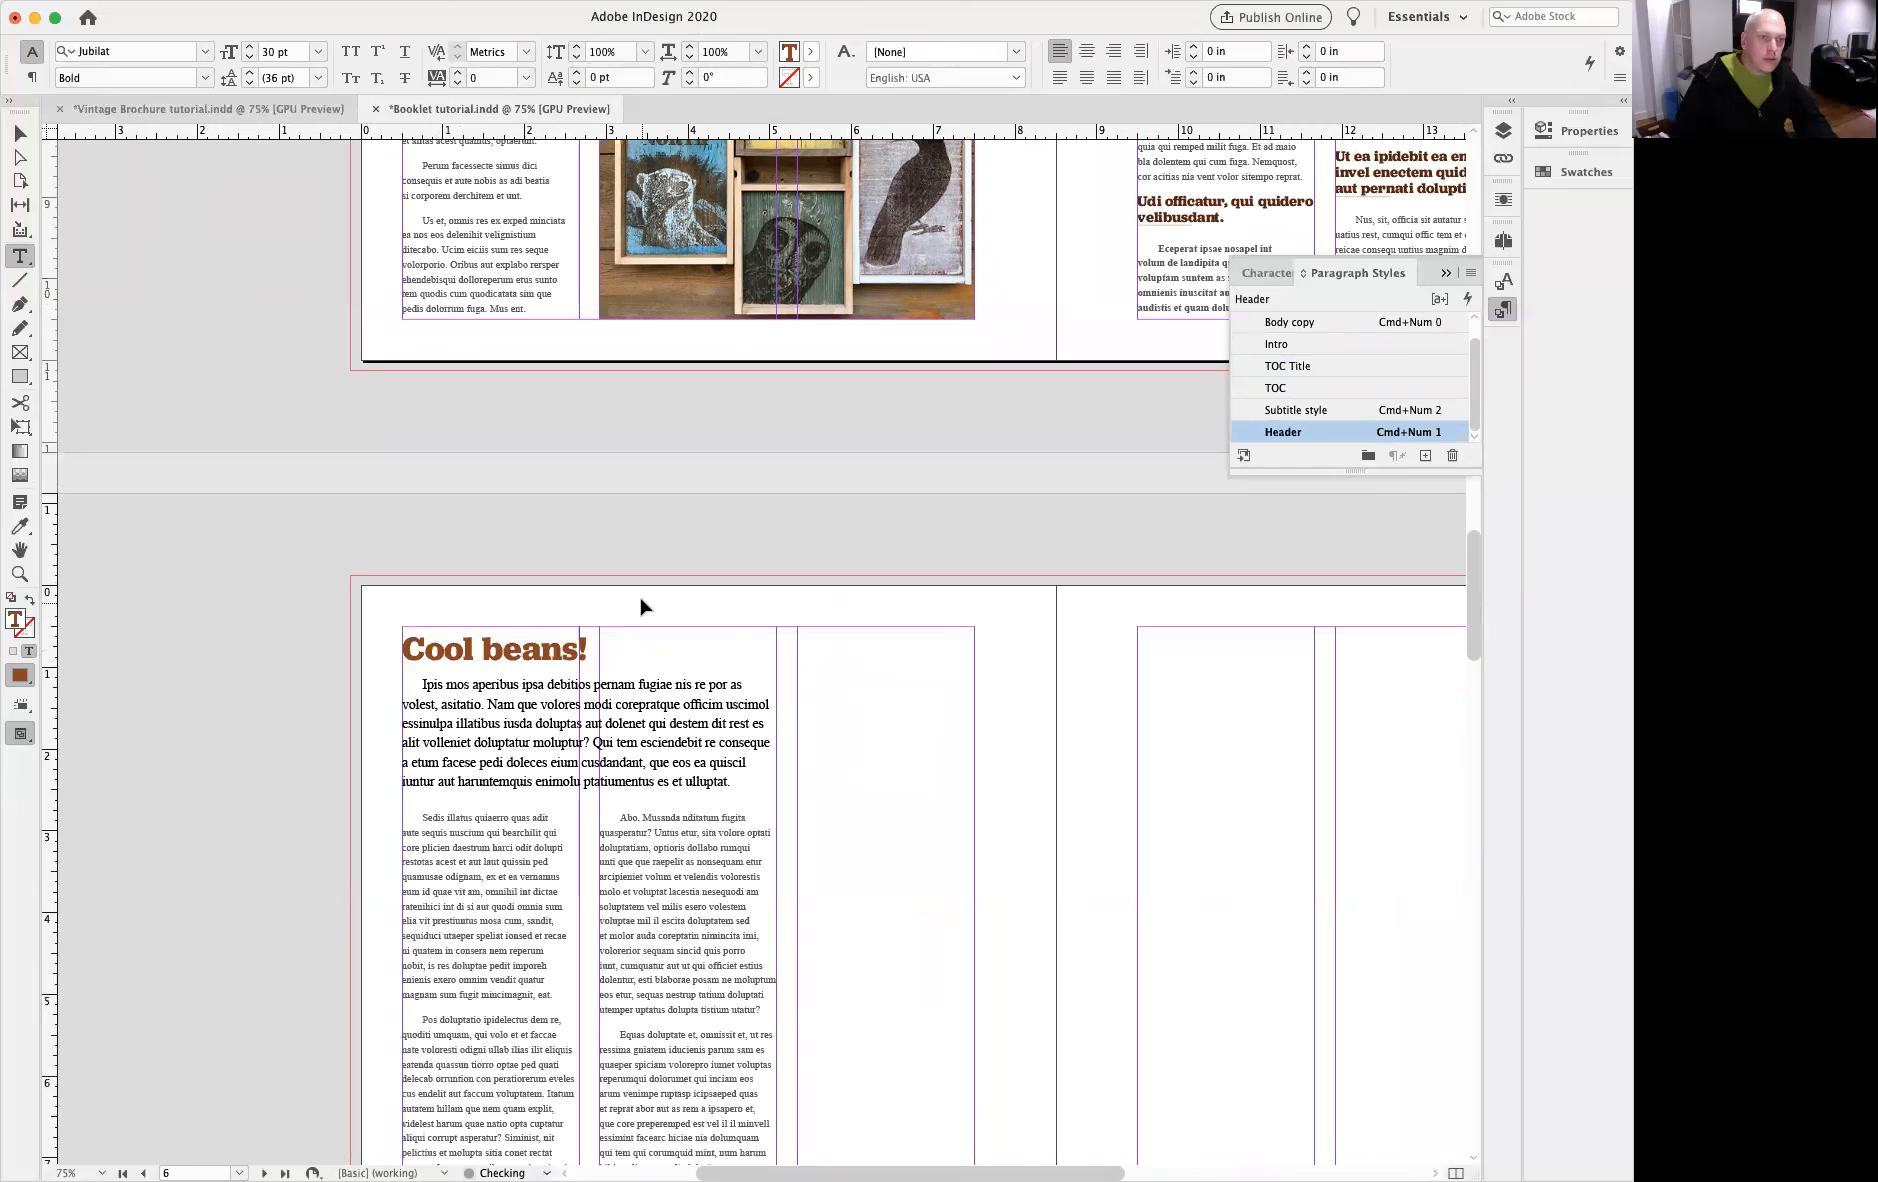
{"action": "left_click", "coordinate": [738, 453]}
Step: Replace the article heading on page 3 with "Intro to vintage"
{"action": "scroll", "coordinate": [900, 660], "scroll_direction": "up", "scroll_amount": 20}
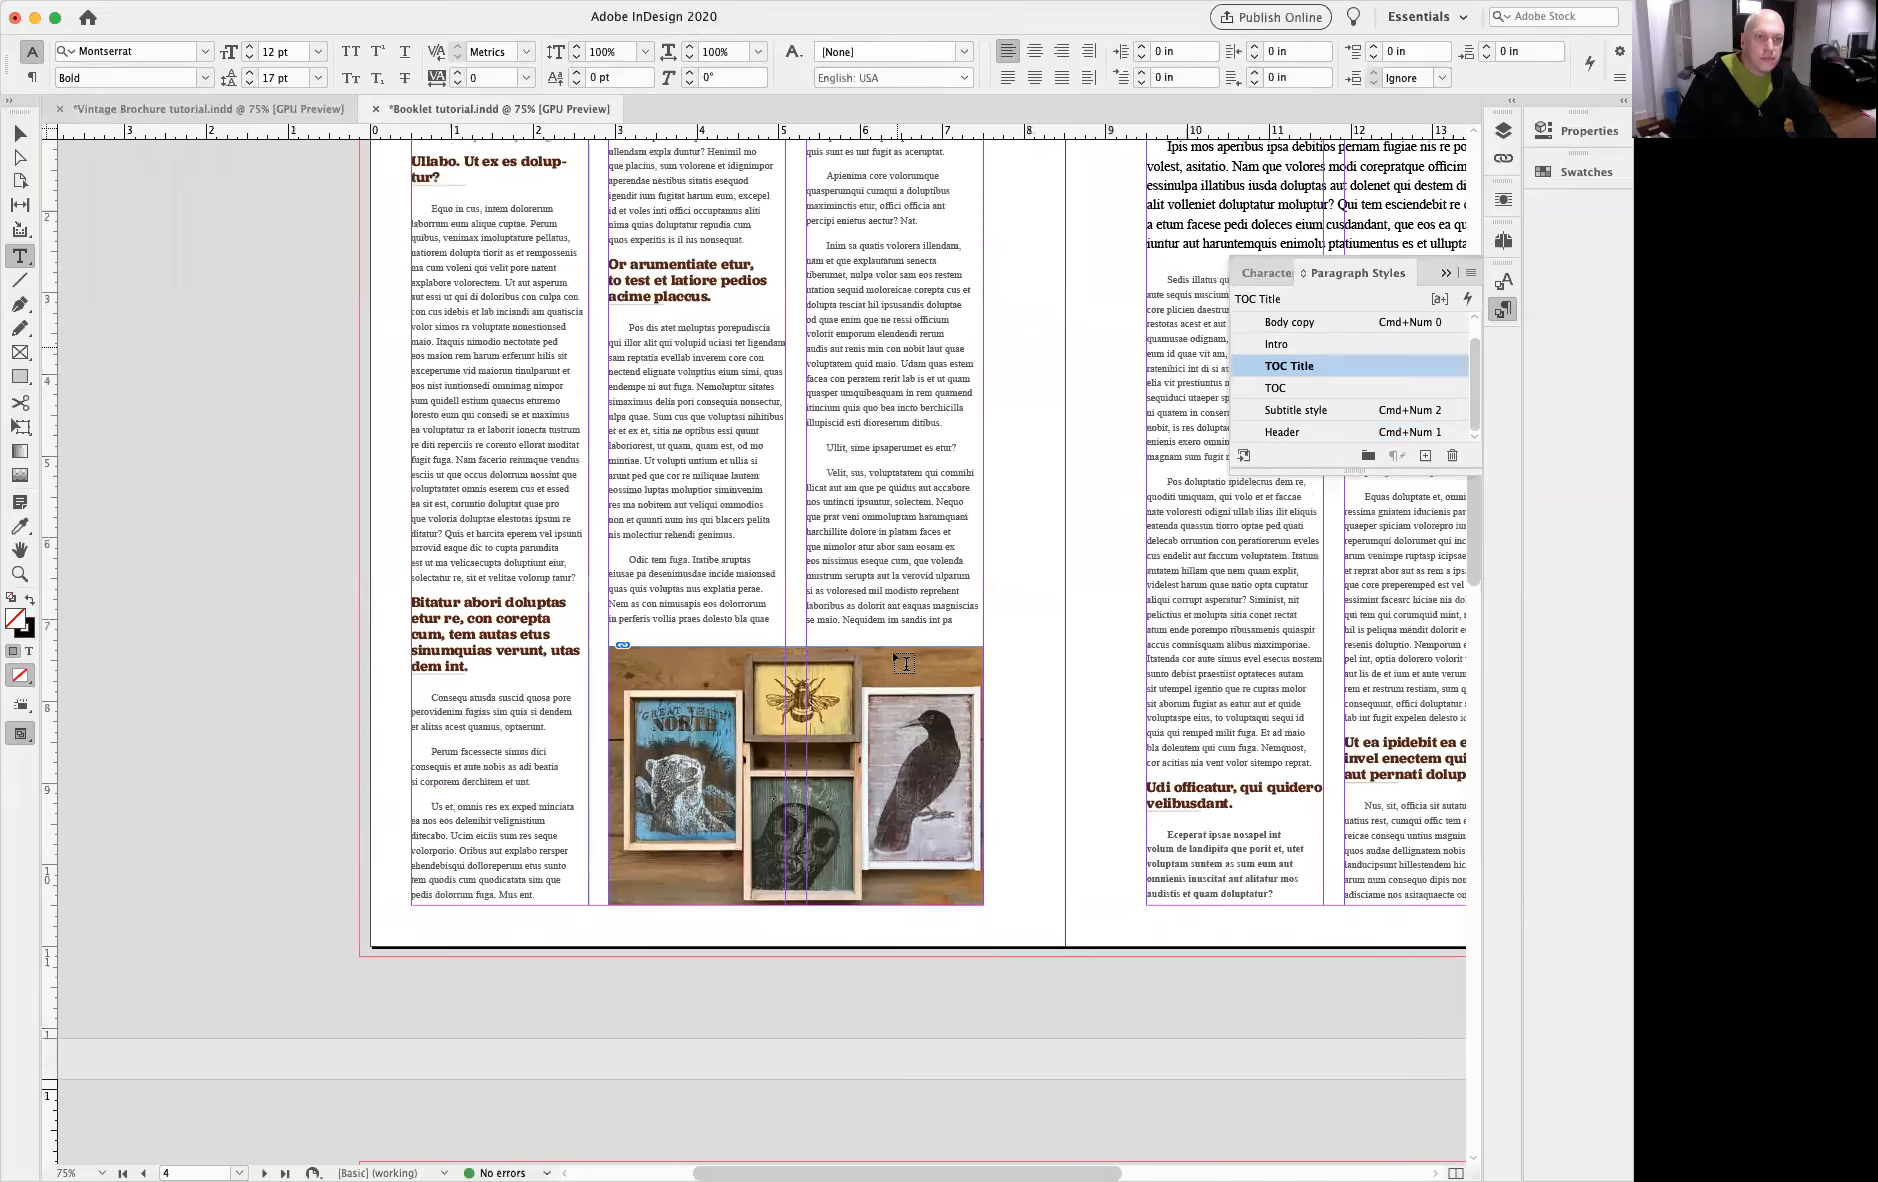
{"action": "scroll", "coordinate": [805, 1125], "scroll_direction": "up", "scroll_amount": 5}
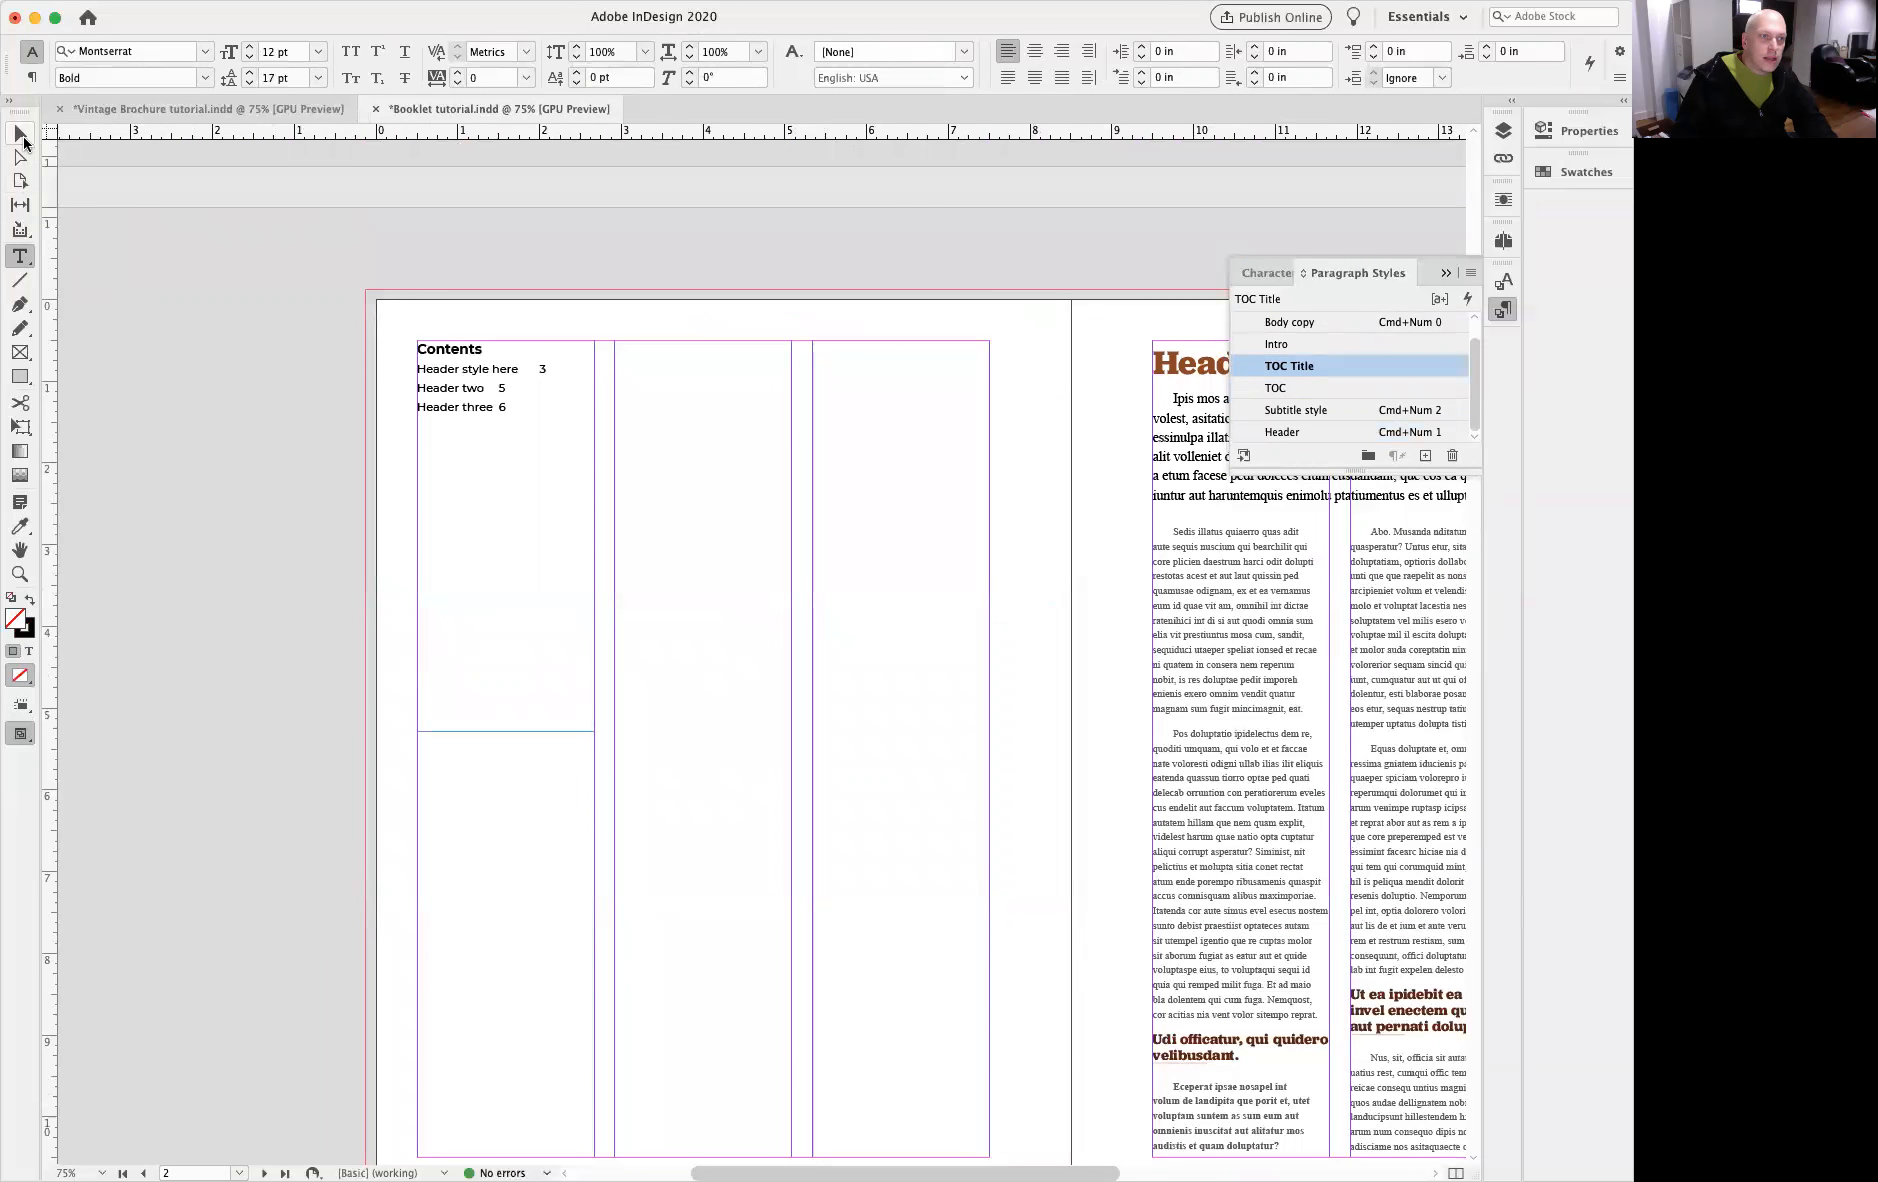
{"action": "left_click", "coordinate": [20, 133]}
{"action": "left_click_drag", "start_coordinate": [968, 578], "coordinate": [881, 275]}
{"action": "left_click_drag", "start_coordinate": [973, 981], "coordinate": [935, 1065]}
{"action": "left_click_drag", "start_coordinate": [740, 529], "coordinate": [612, 1014]}
{"action": "double_click", "coordinate": [1072, 648]}
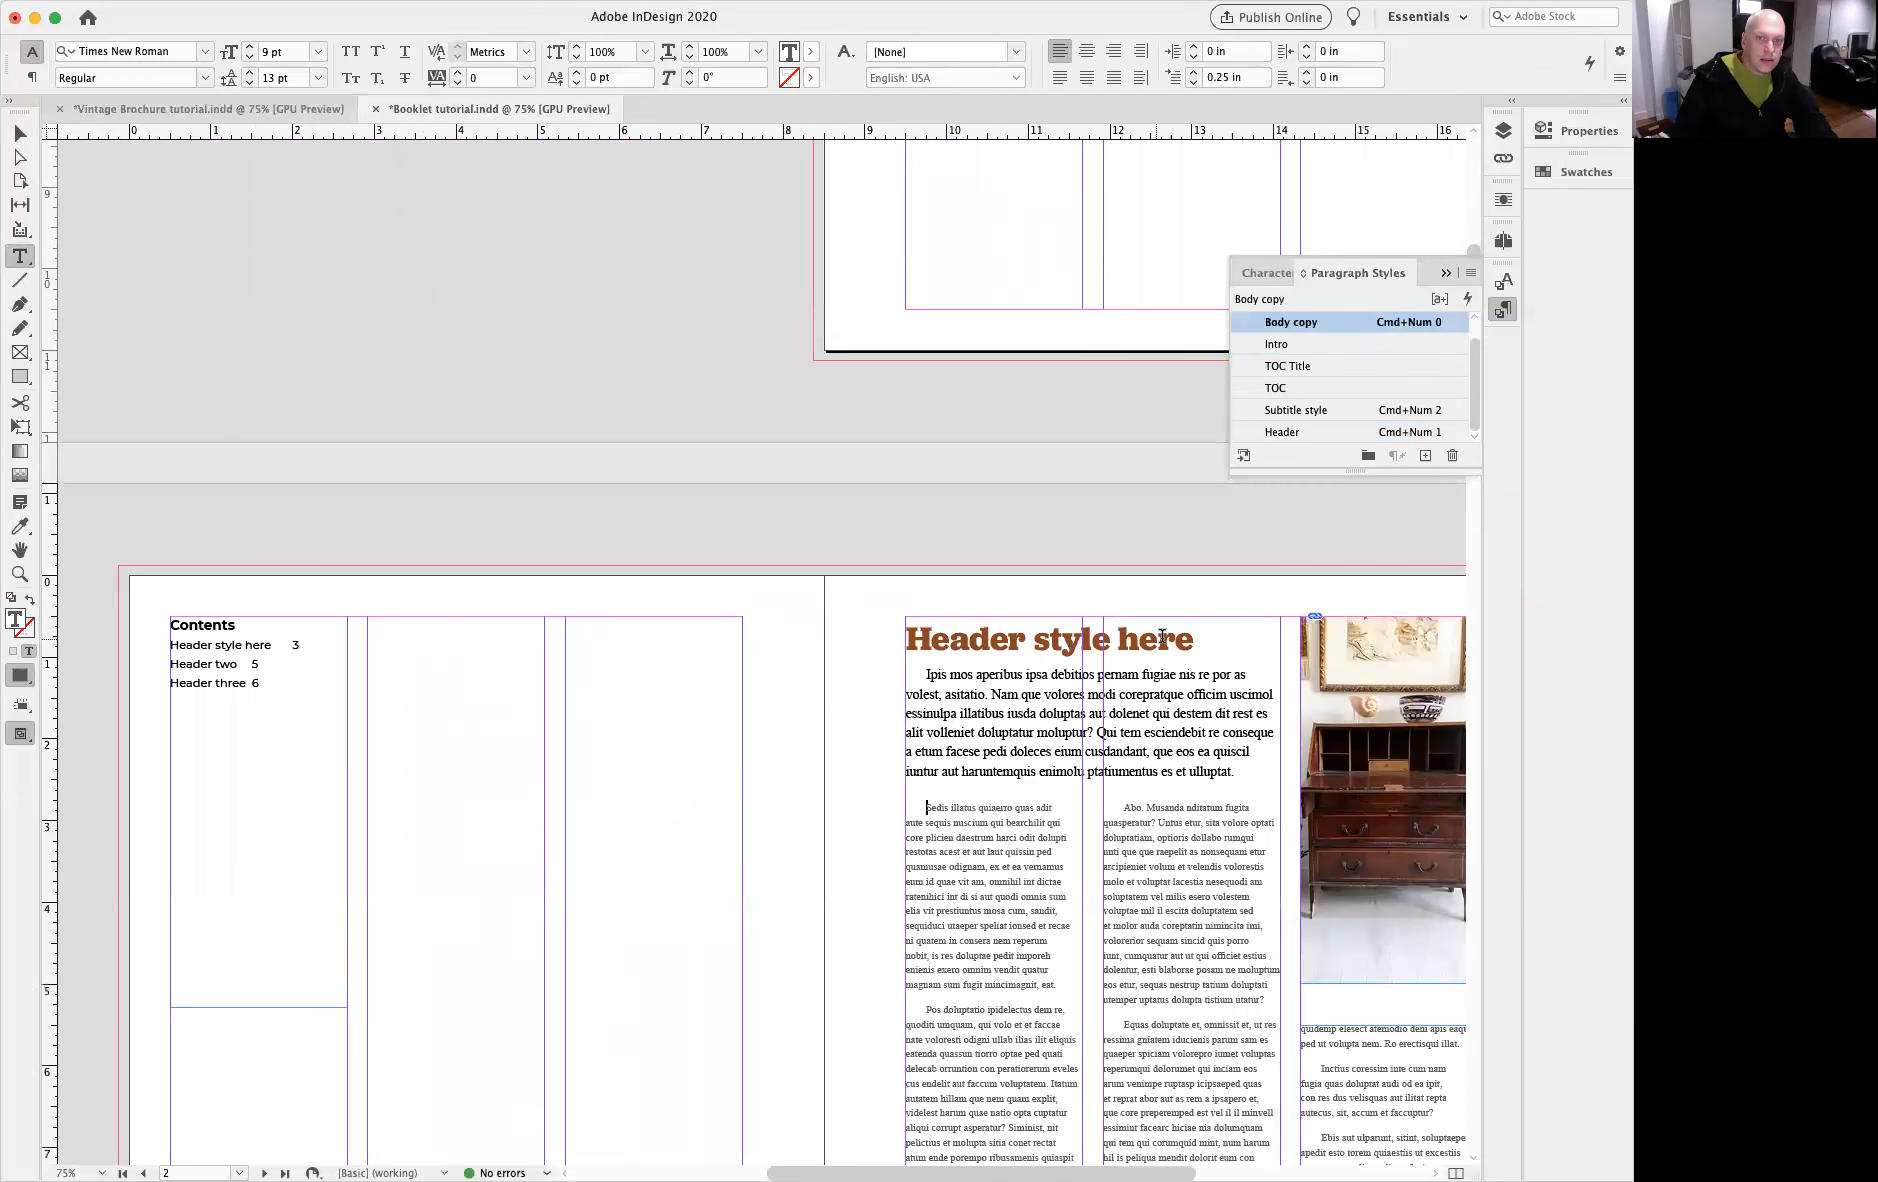
{"action": "left_click_drag", "start_coordinate": [1190, 641], "coordinate": [878, 638]}
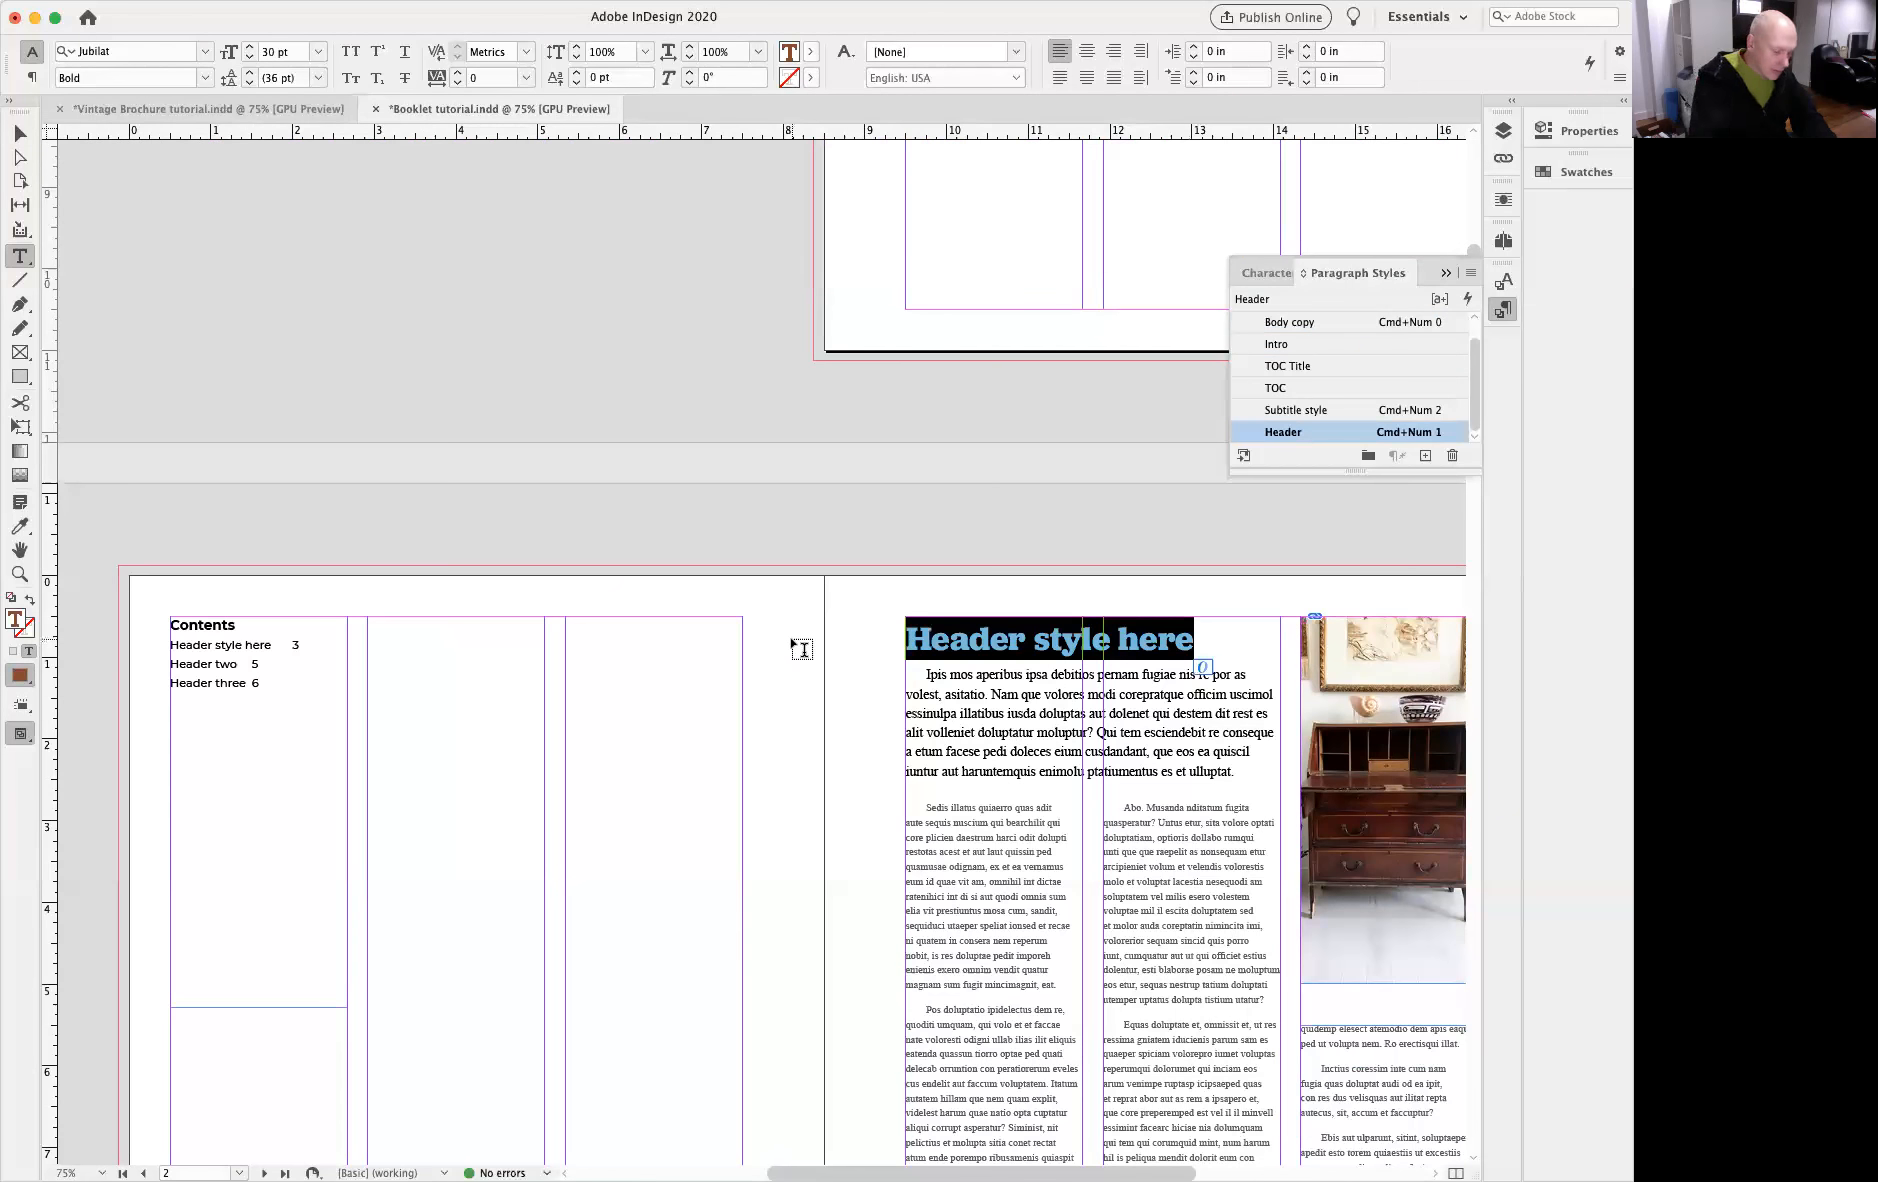
{"action": "type", "text": "Intro sty"}
{"action": "key", "text": "BackSpace"}
{"action": "key", "text": "BackSpace"}
{"action": "key", "text": "BackSpace"}
{"action": "type", "text": "tro t"}
{"action": "key", "text": "BackSpace"}
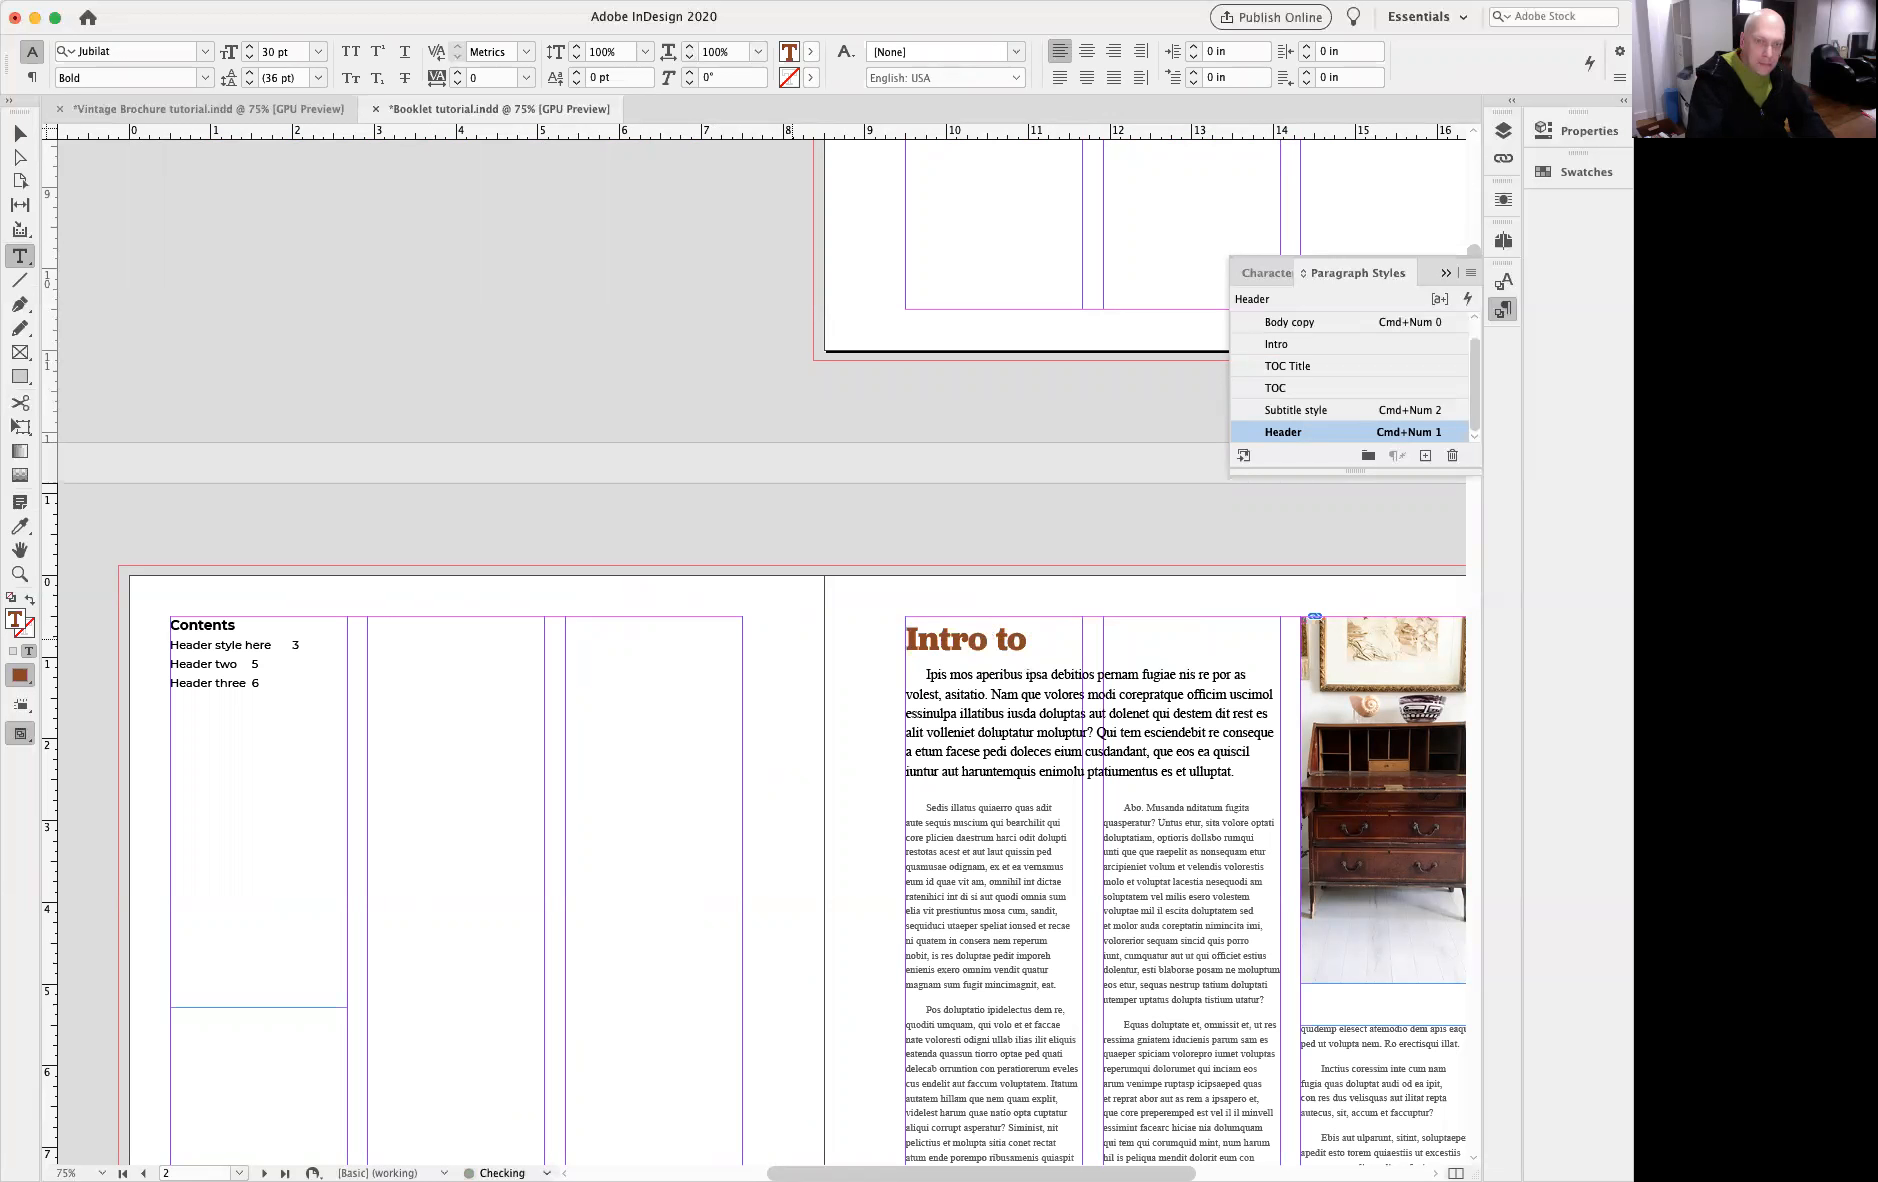
{"action": "type", "text": "vintage"}
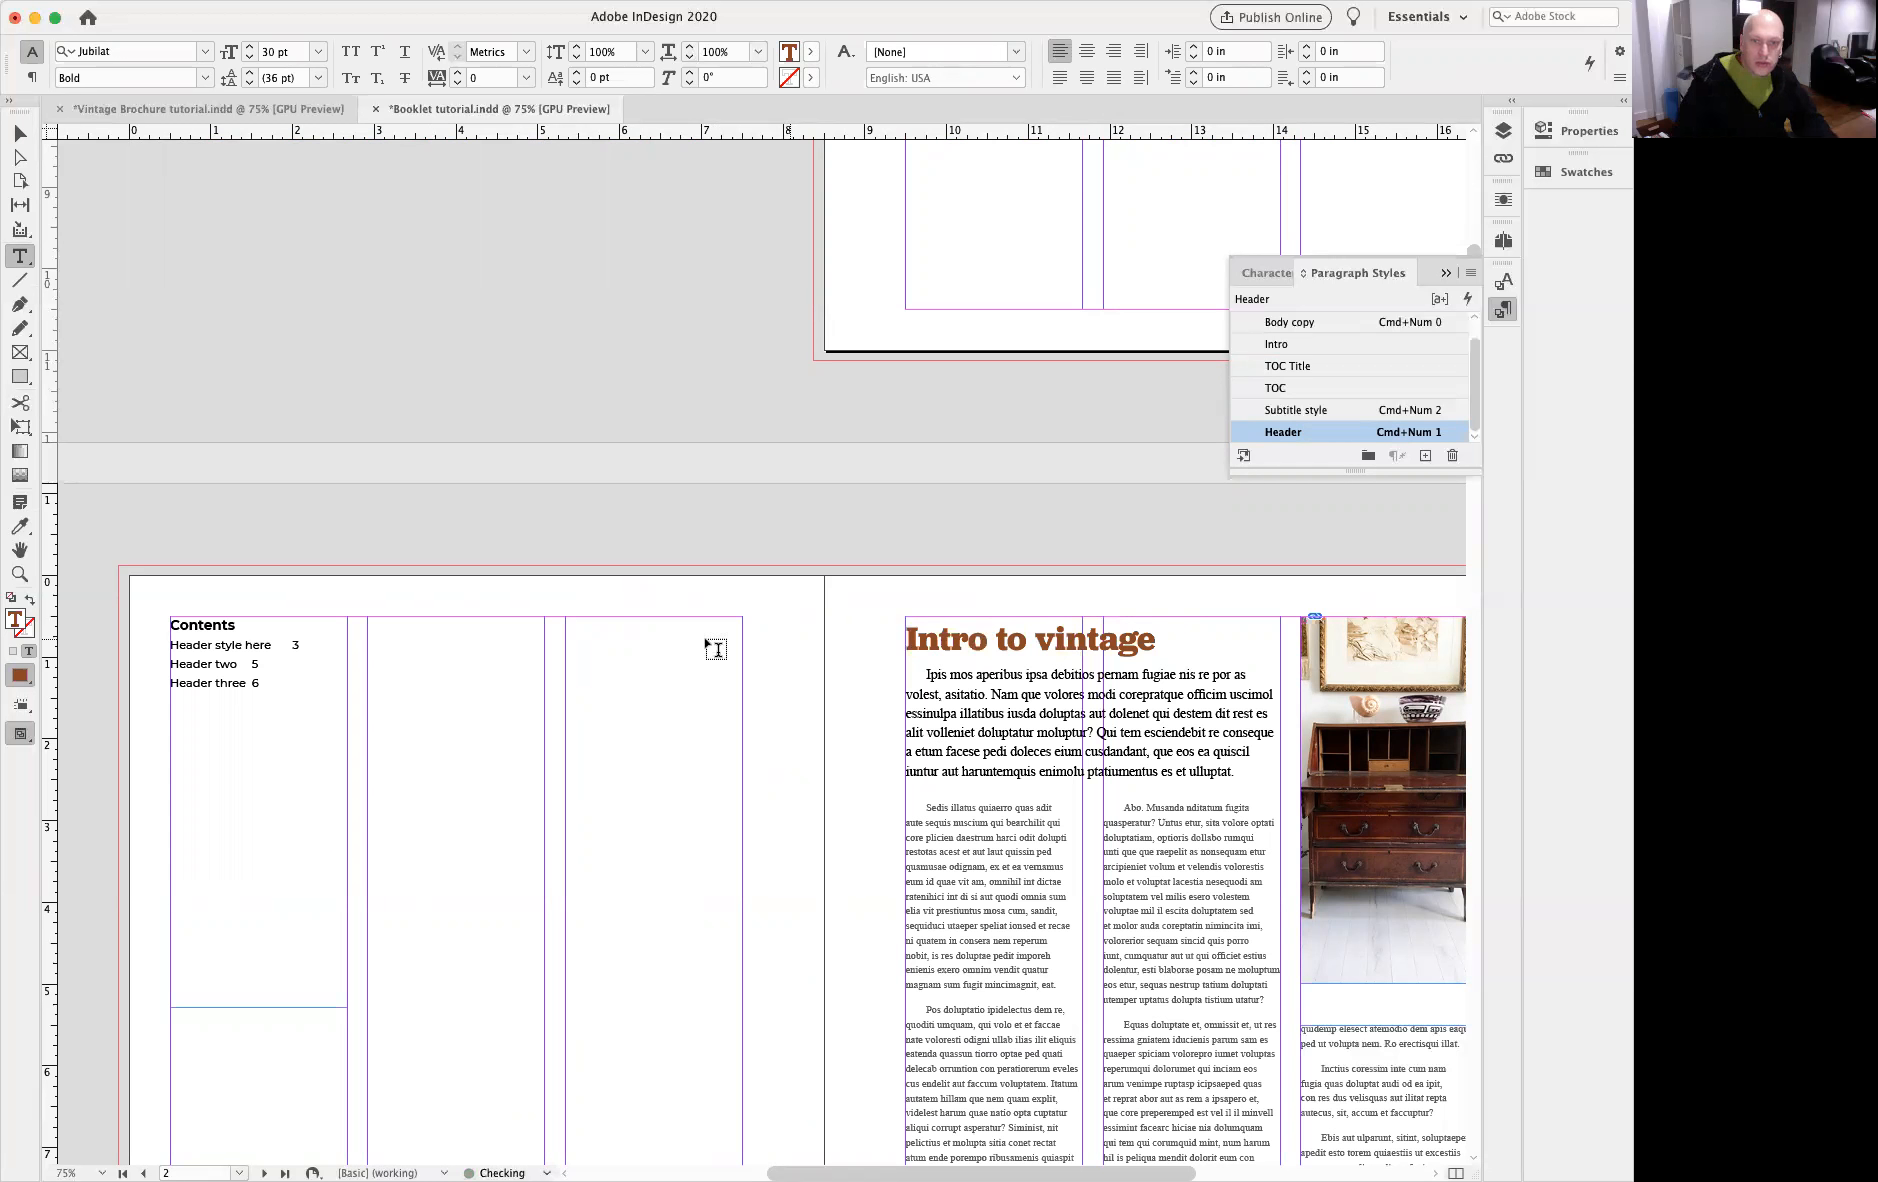
{"action": "left_click", "coordinate": [930, 549]}
Step: Update the table of contents in the page 2 text frame to match the edited headings, and suppress the update notice
{"action": "left_click", "coordinate": [20, 134]}
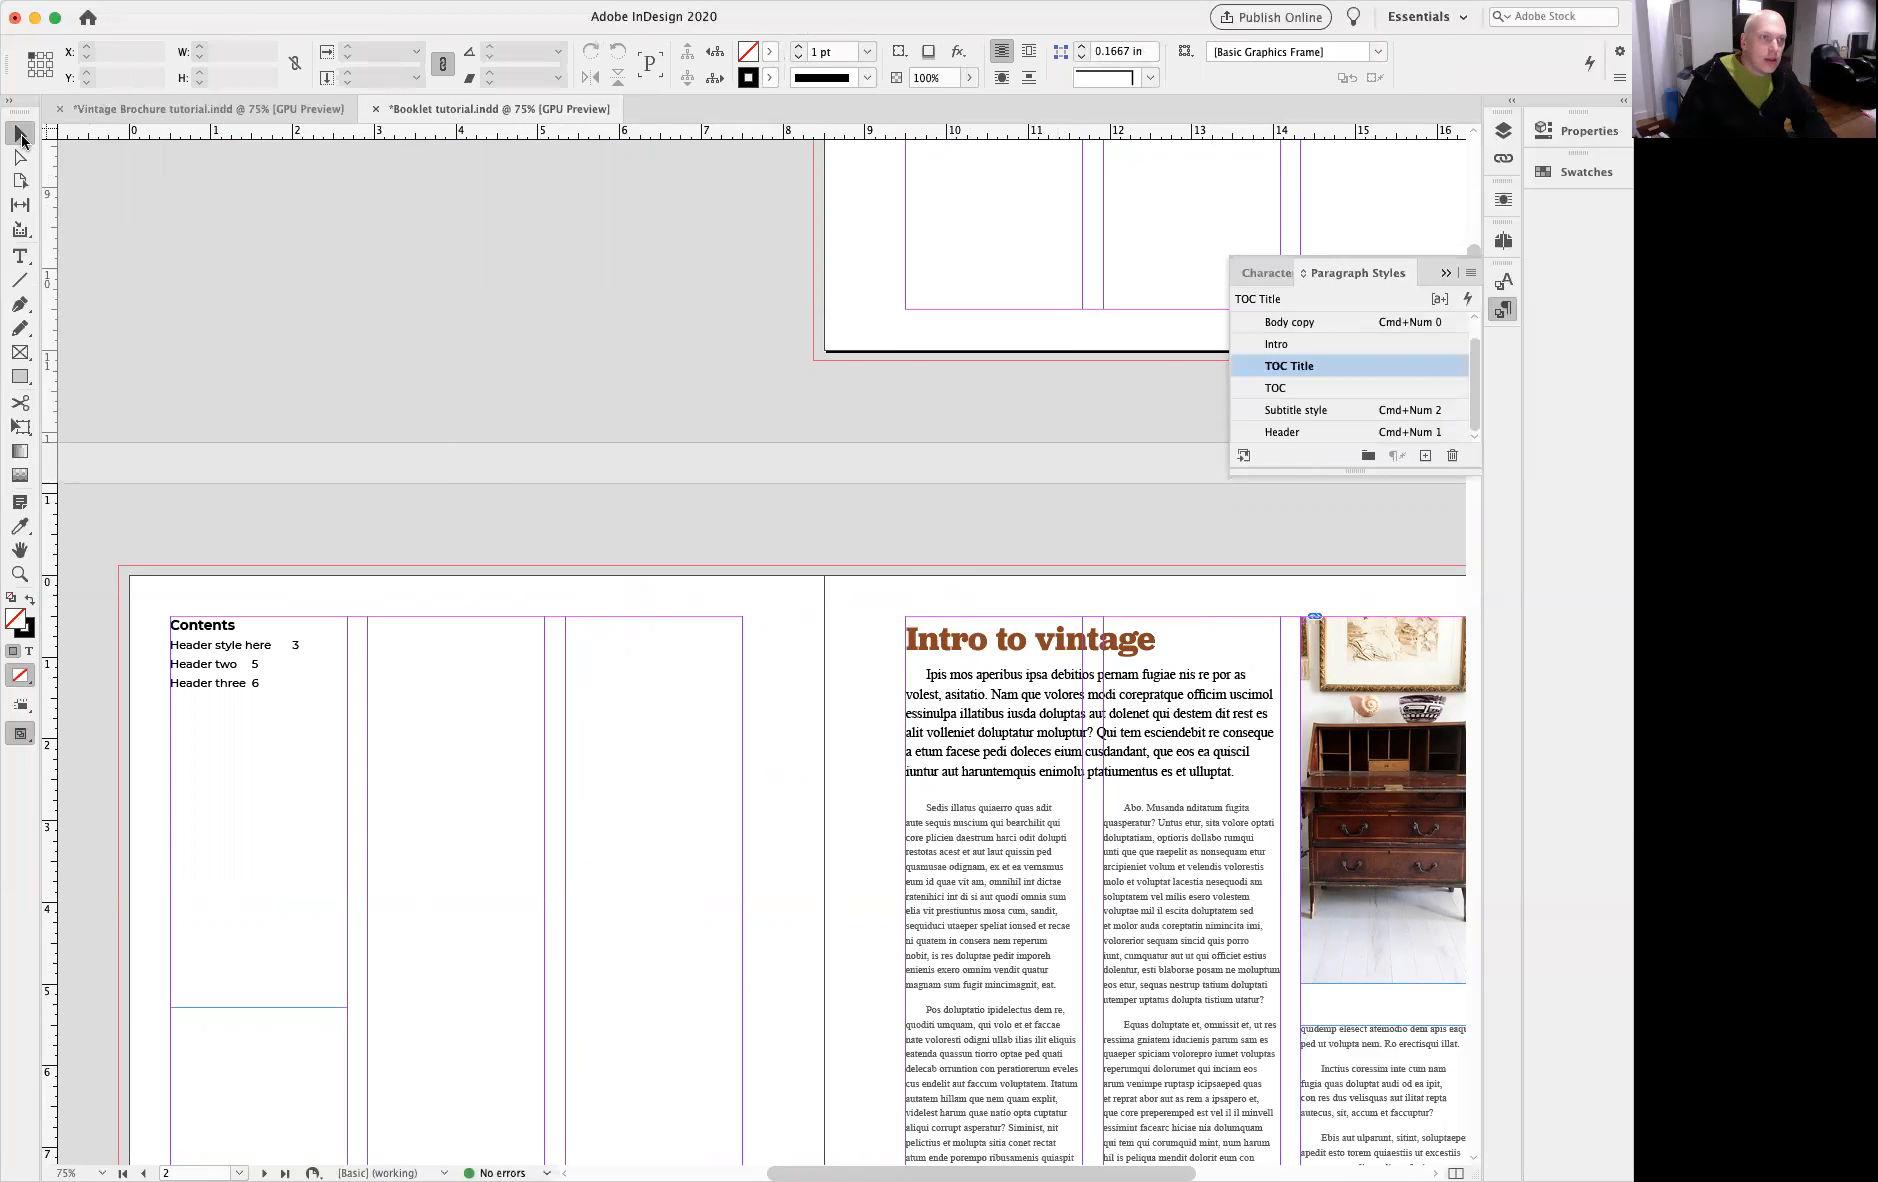
{"action": "left_click", "coordinate": [316, 724], "text": "super"}
{"action": "left_click", "coordinate": [760, 920]}
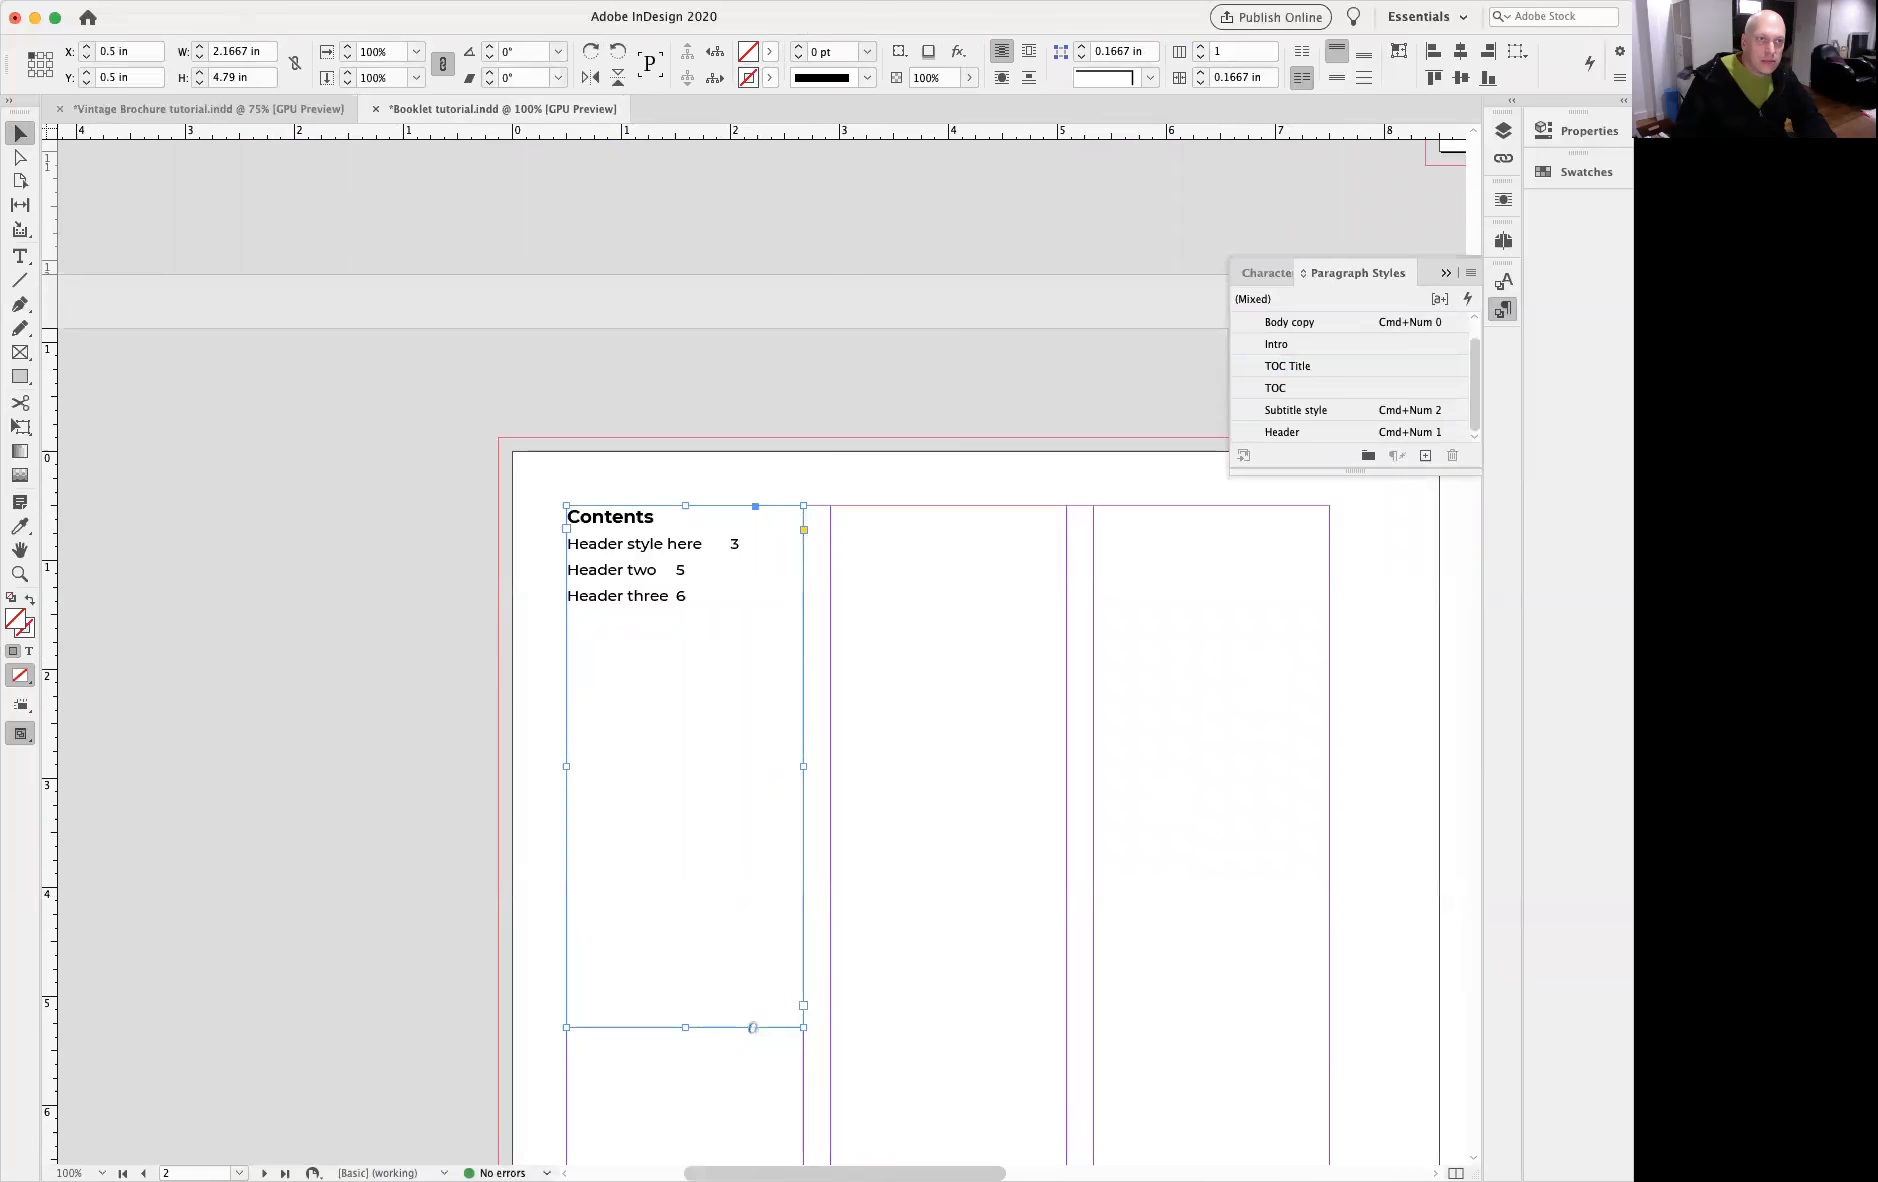
{"action": "left_click", "coordinate": [178, 0]}
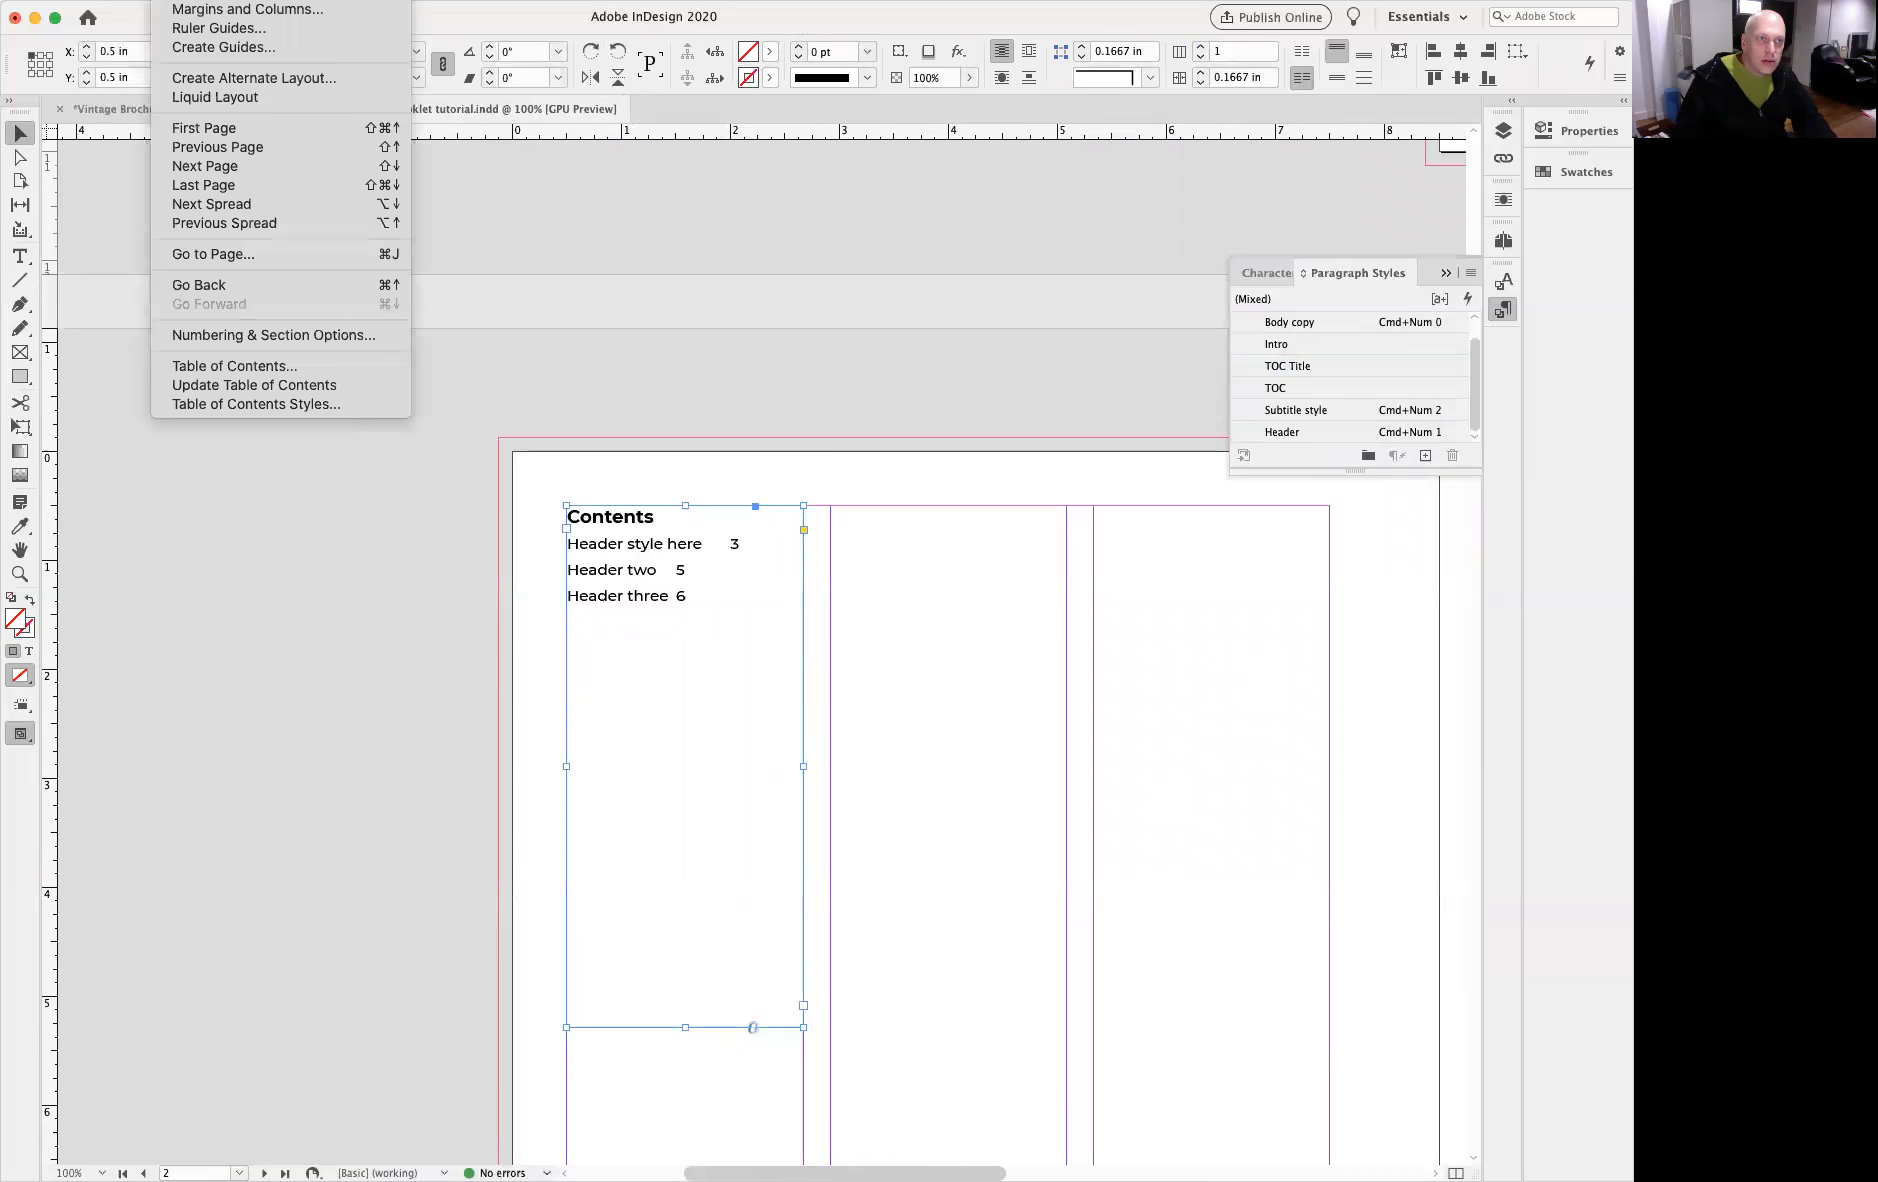
{"action": "left_click", "coordinate": [289, 390]}
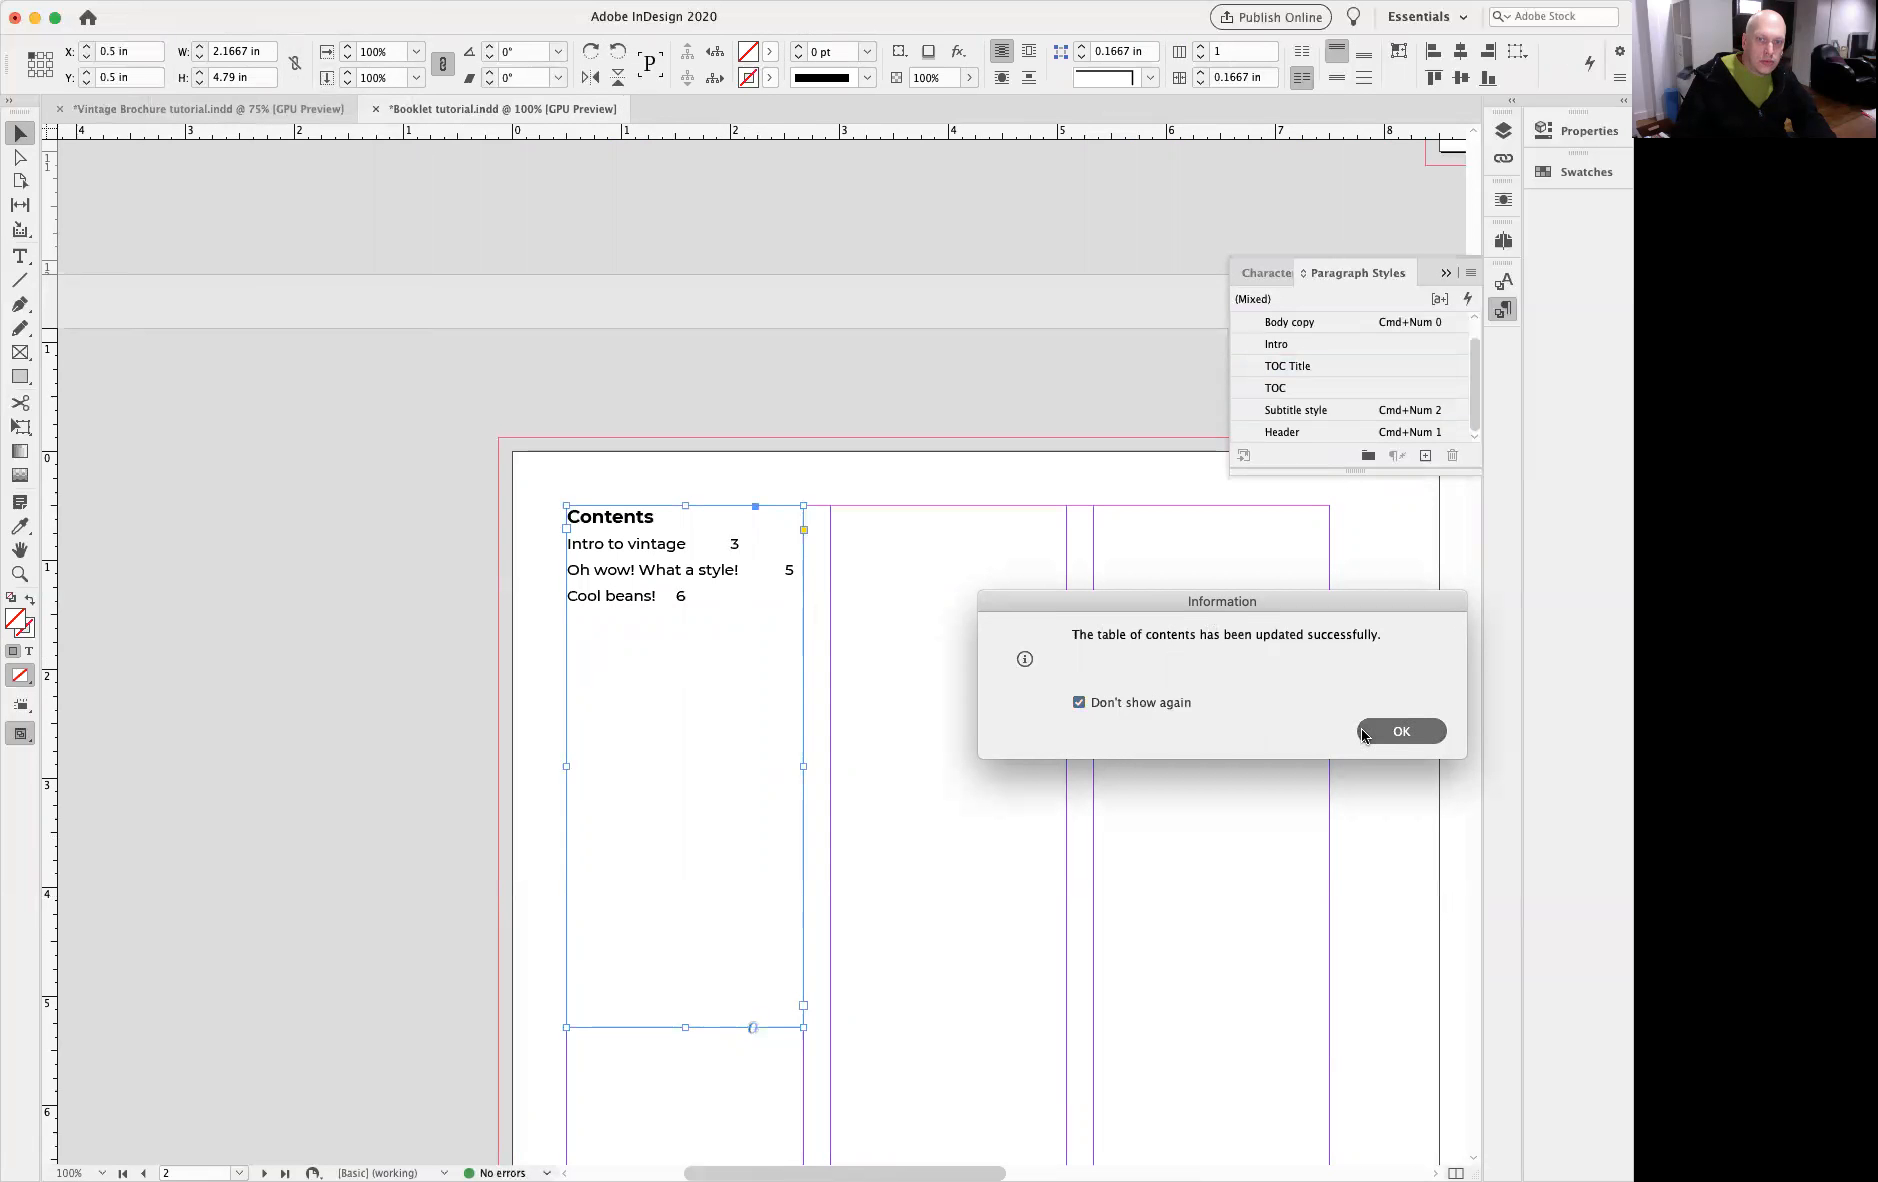
{"action": "key", "text": "Return"}
{"action": "left_click", "coordinate": [918, 576]}
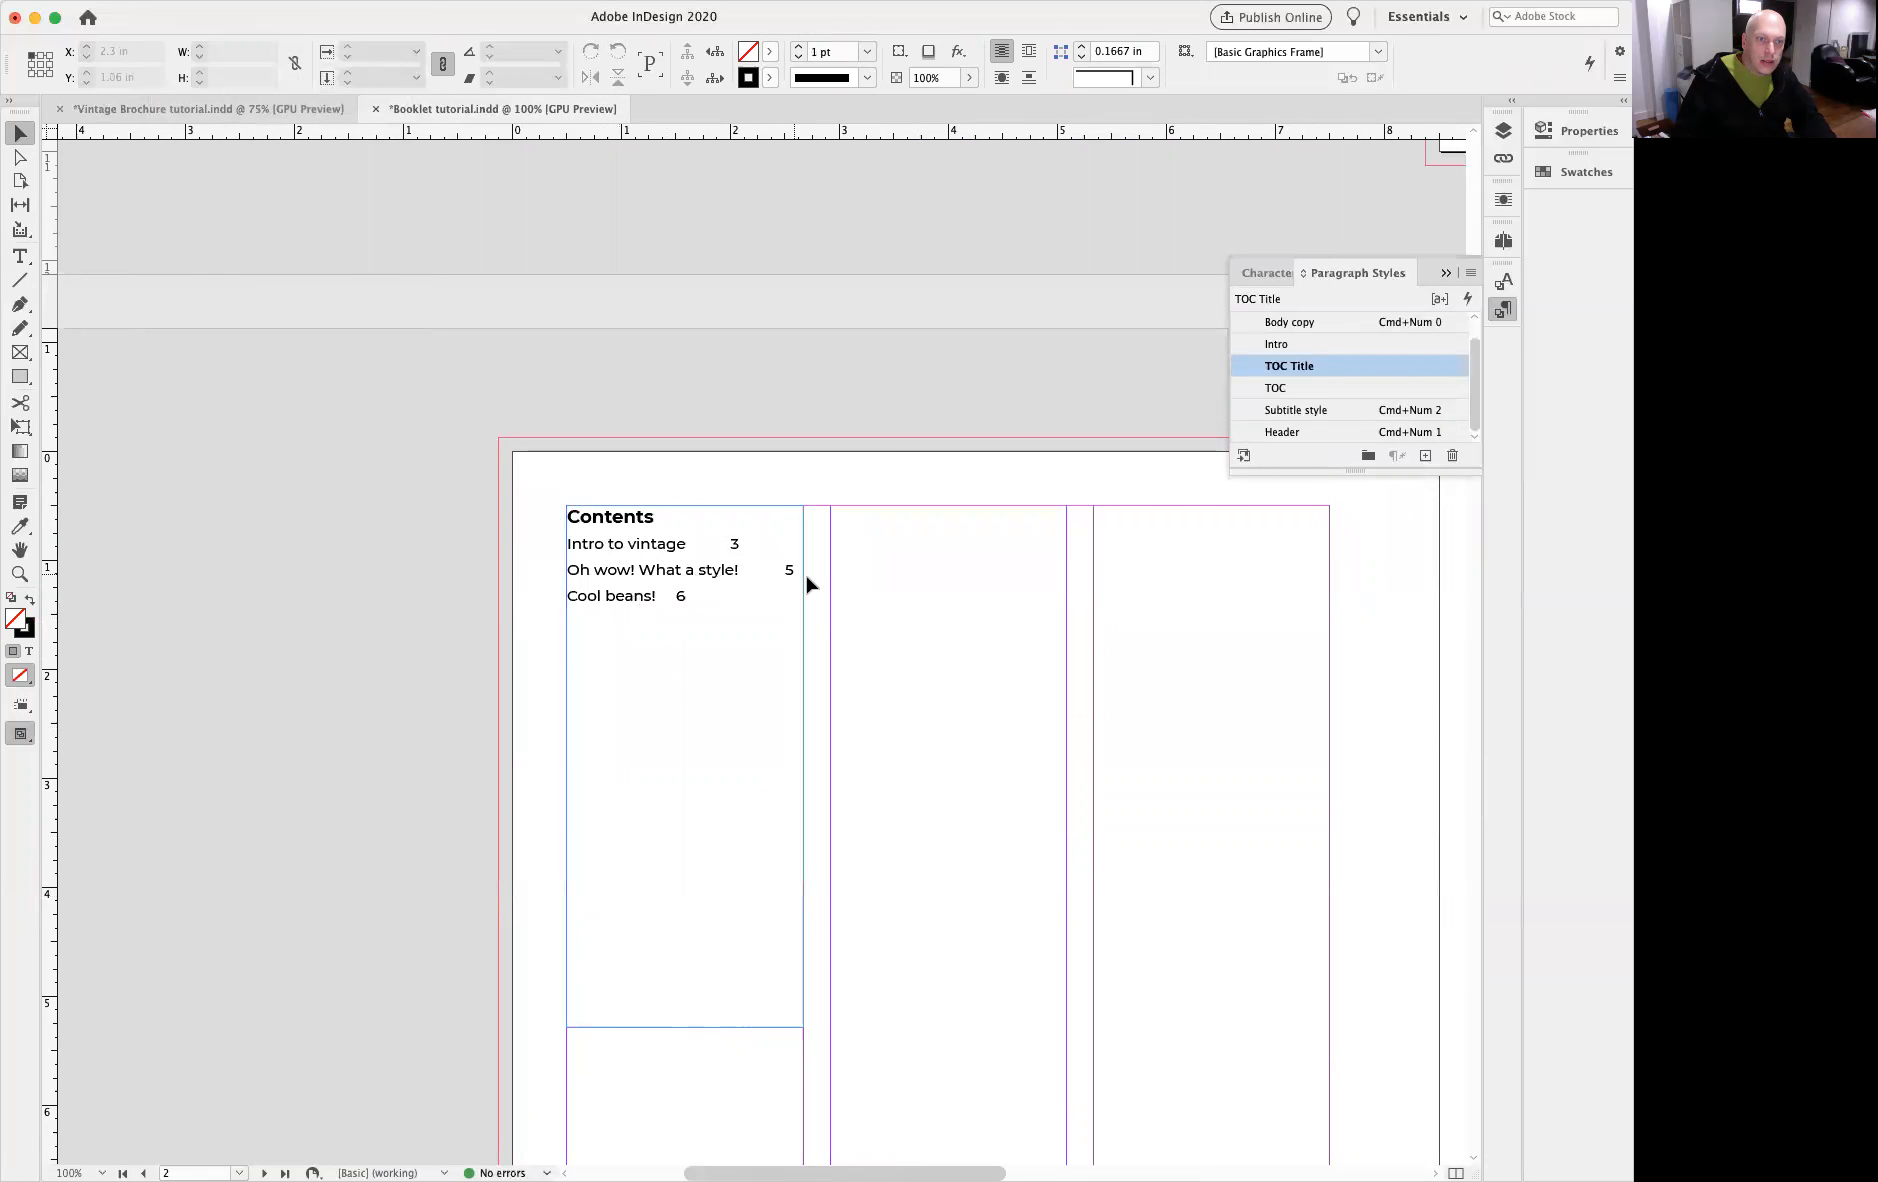
Step: Select the gap before the page number in the first contents entry and show the document's hidden characters
{"action": "scroll", "coordinate": [923, 824], "scroll_direction": "right", "scroll_amount": 8}
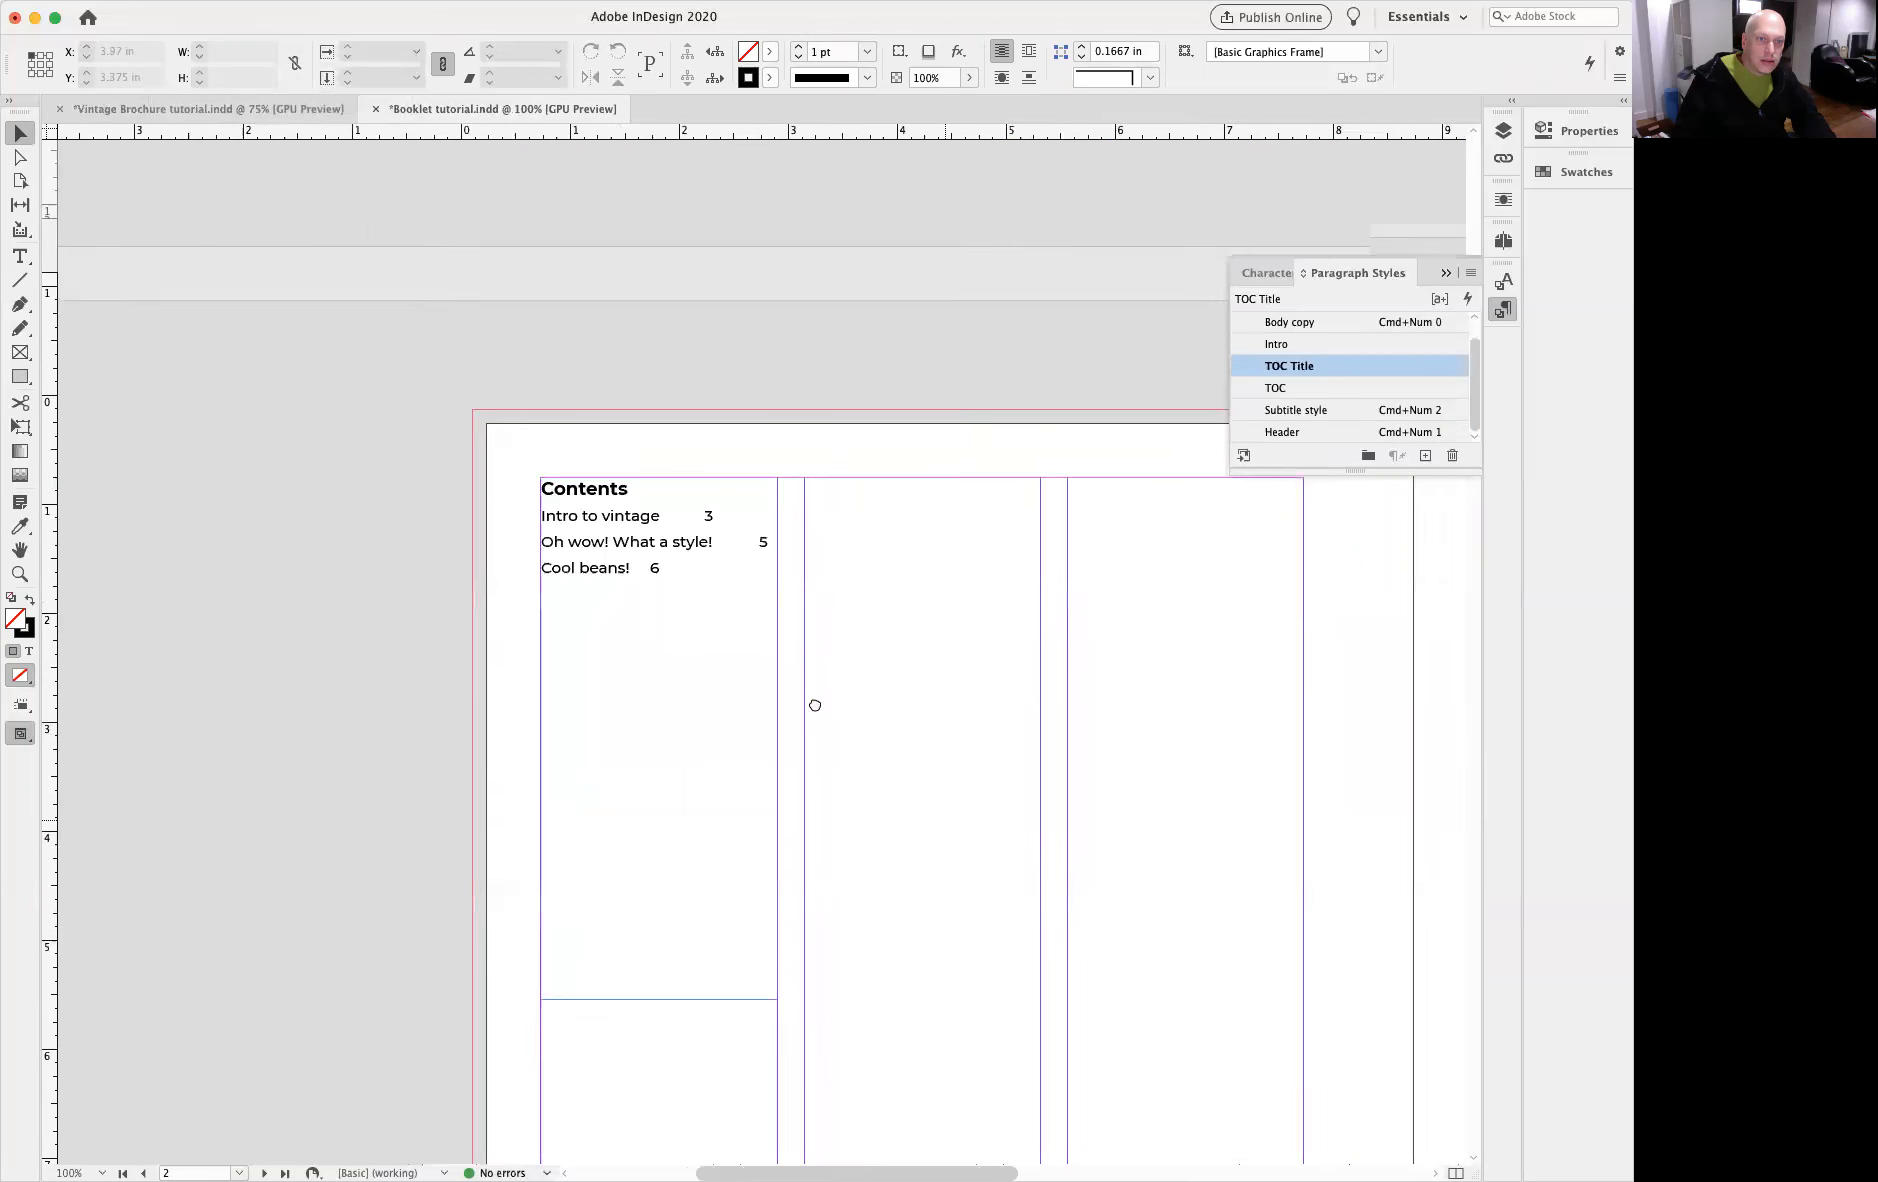
{"action": "scroll", "coordinate": [813, 704], "scroll_direction": "down", "scroll_amount": 3}
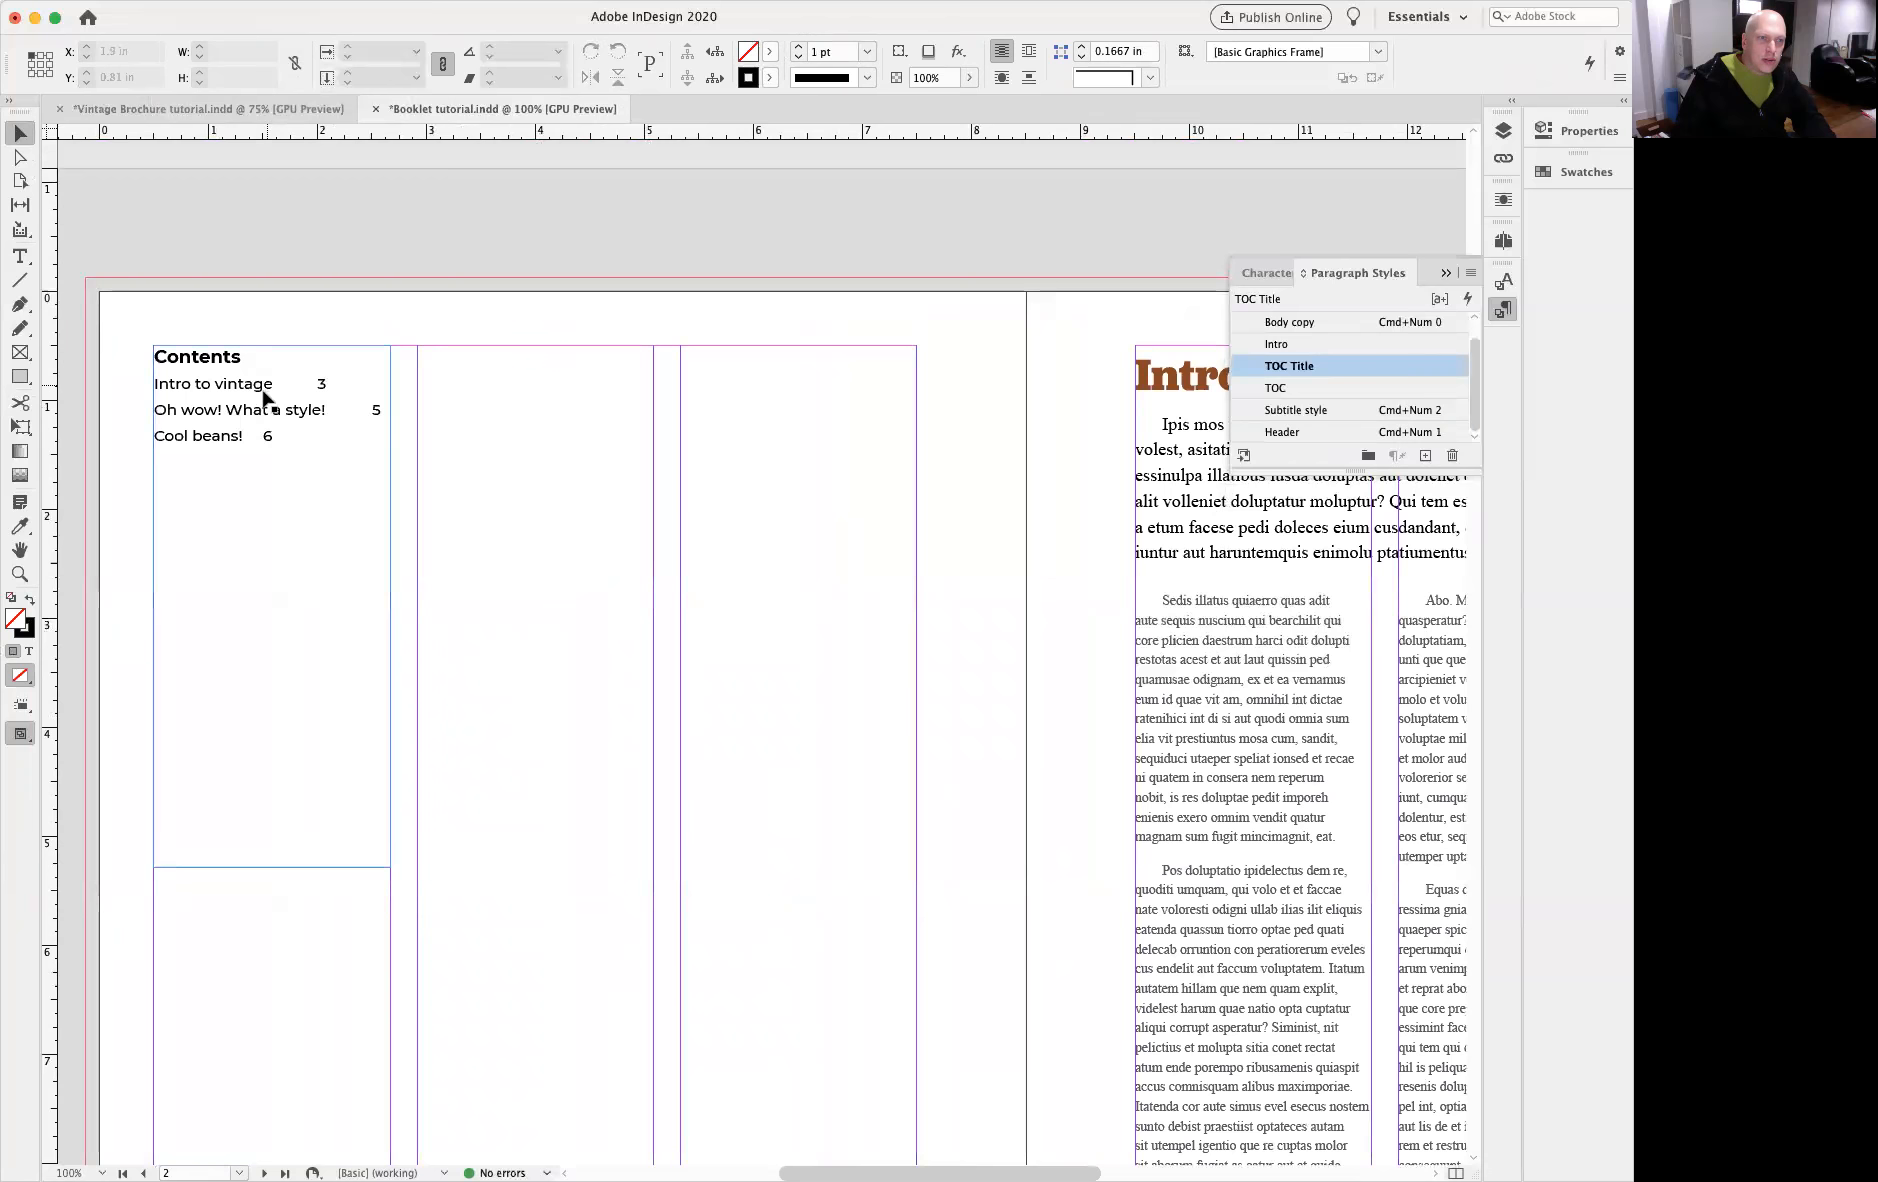
{"action": "double_click", "coordinate": [276, 386]}
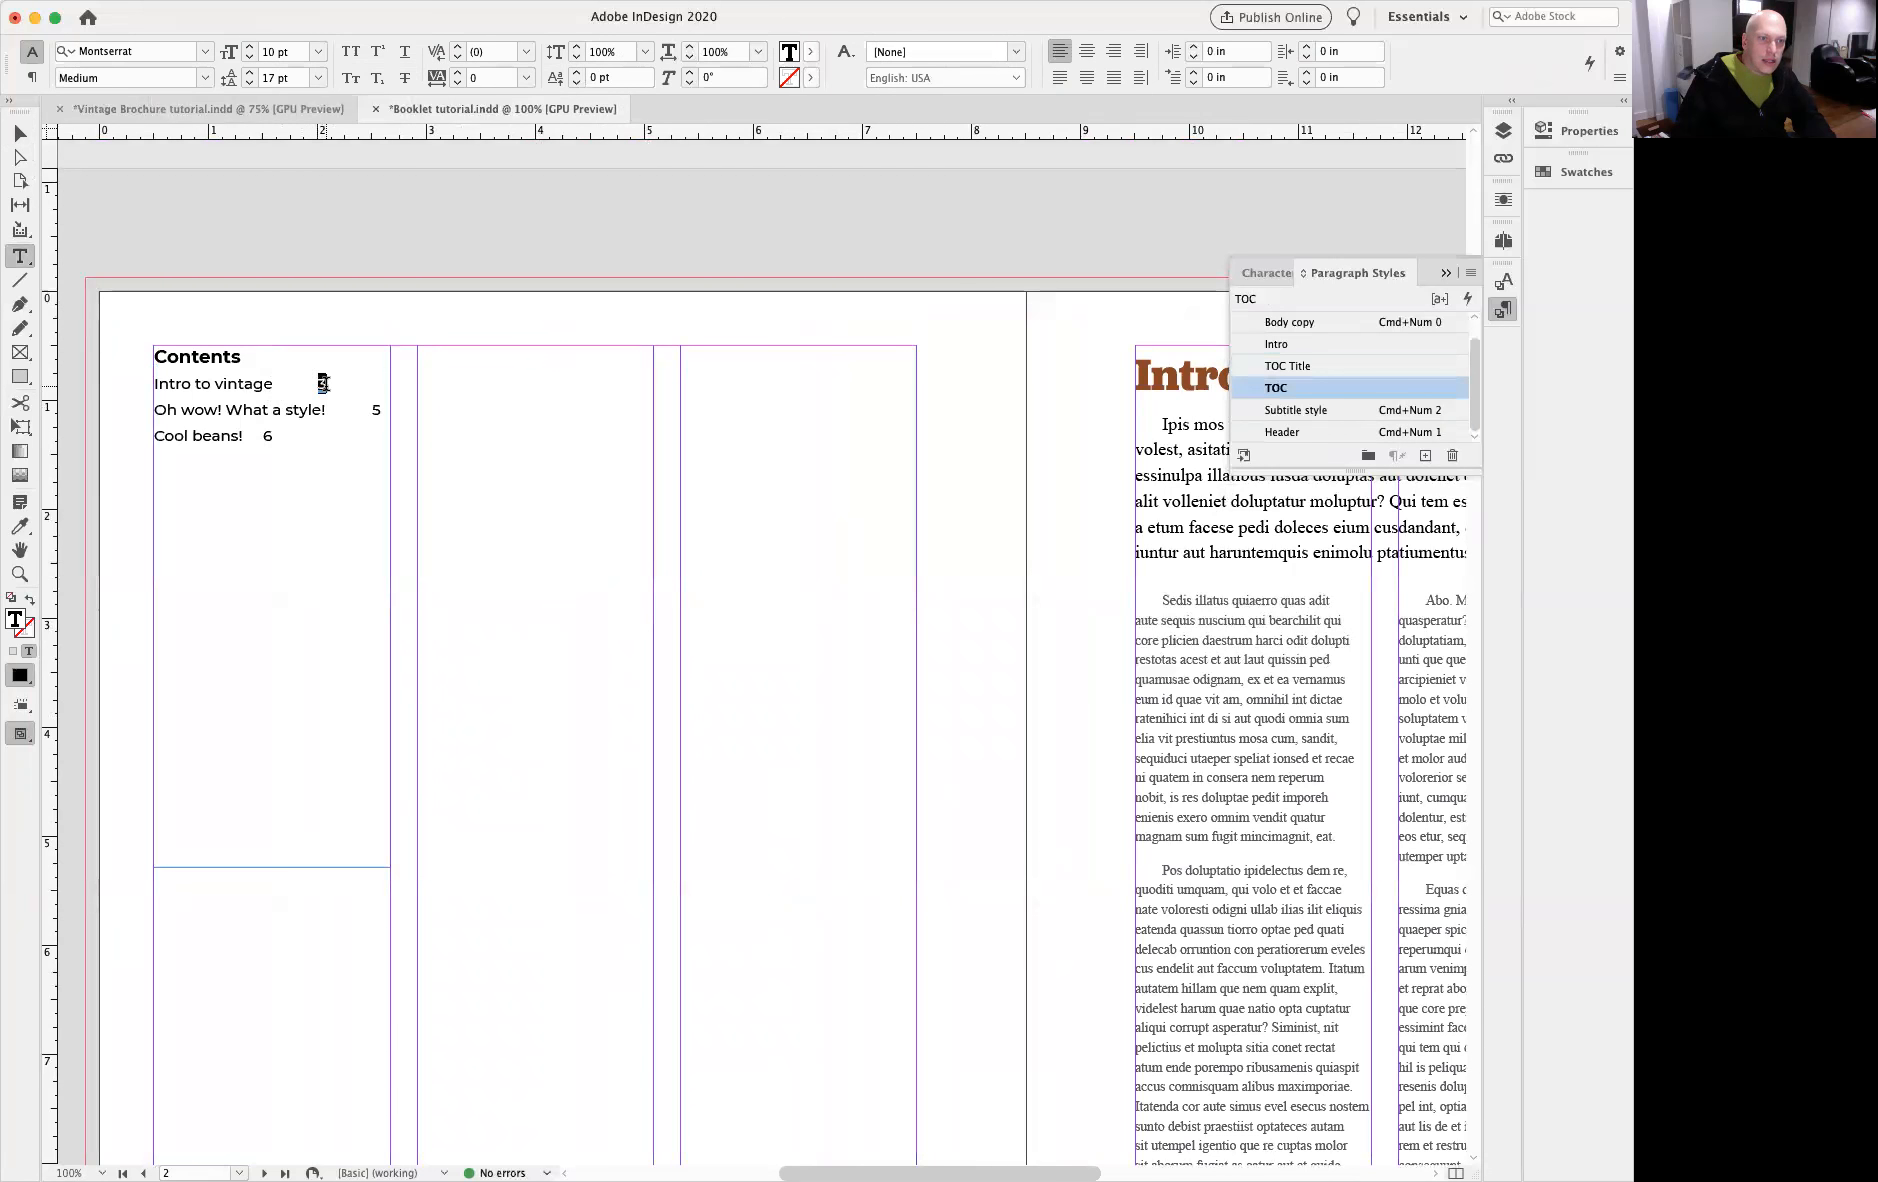
{"action": "left_click_drag", "start_coordinate": [320, 385], "coordinate": [274, 385]}
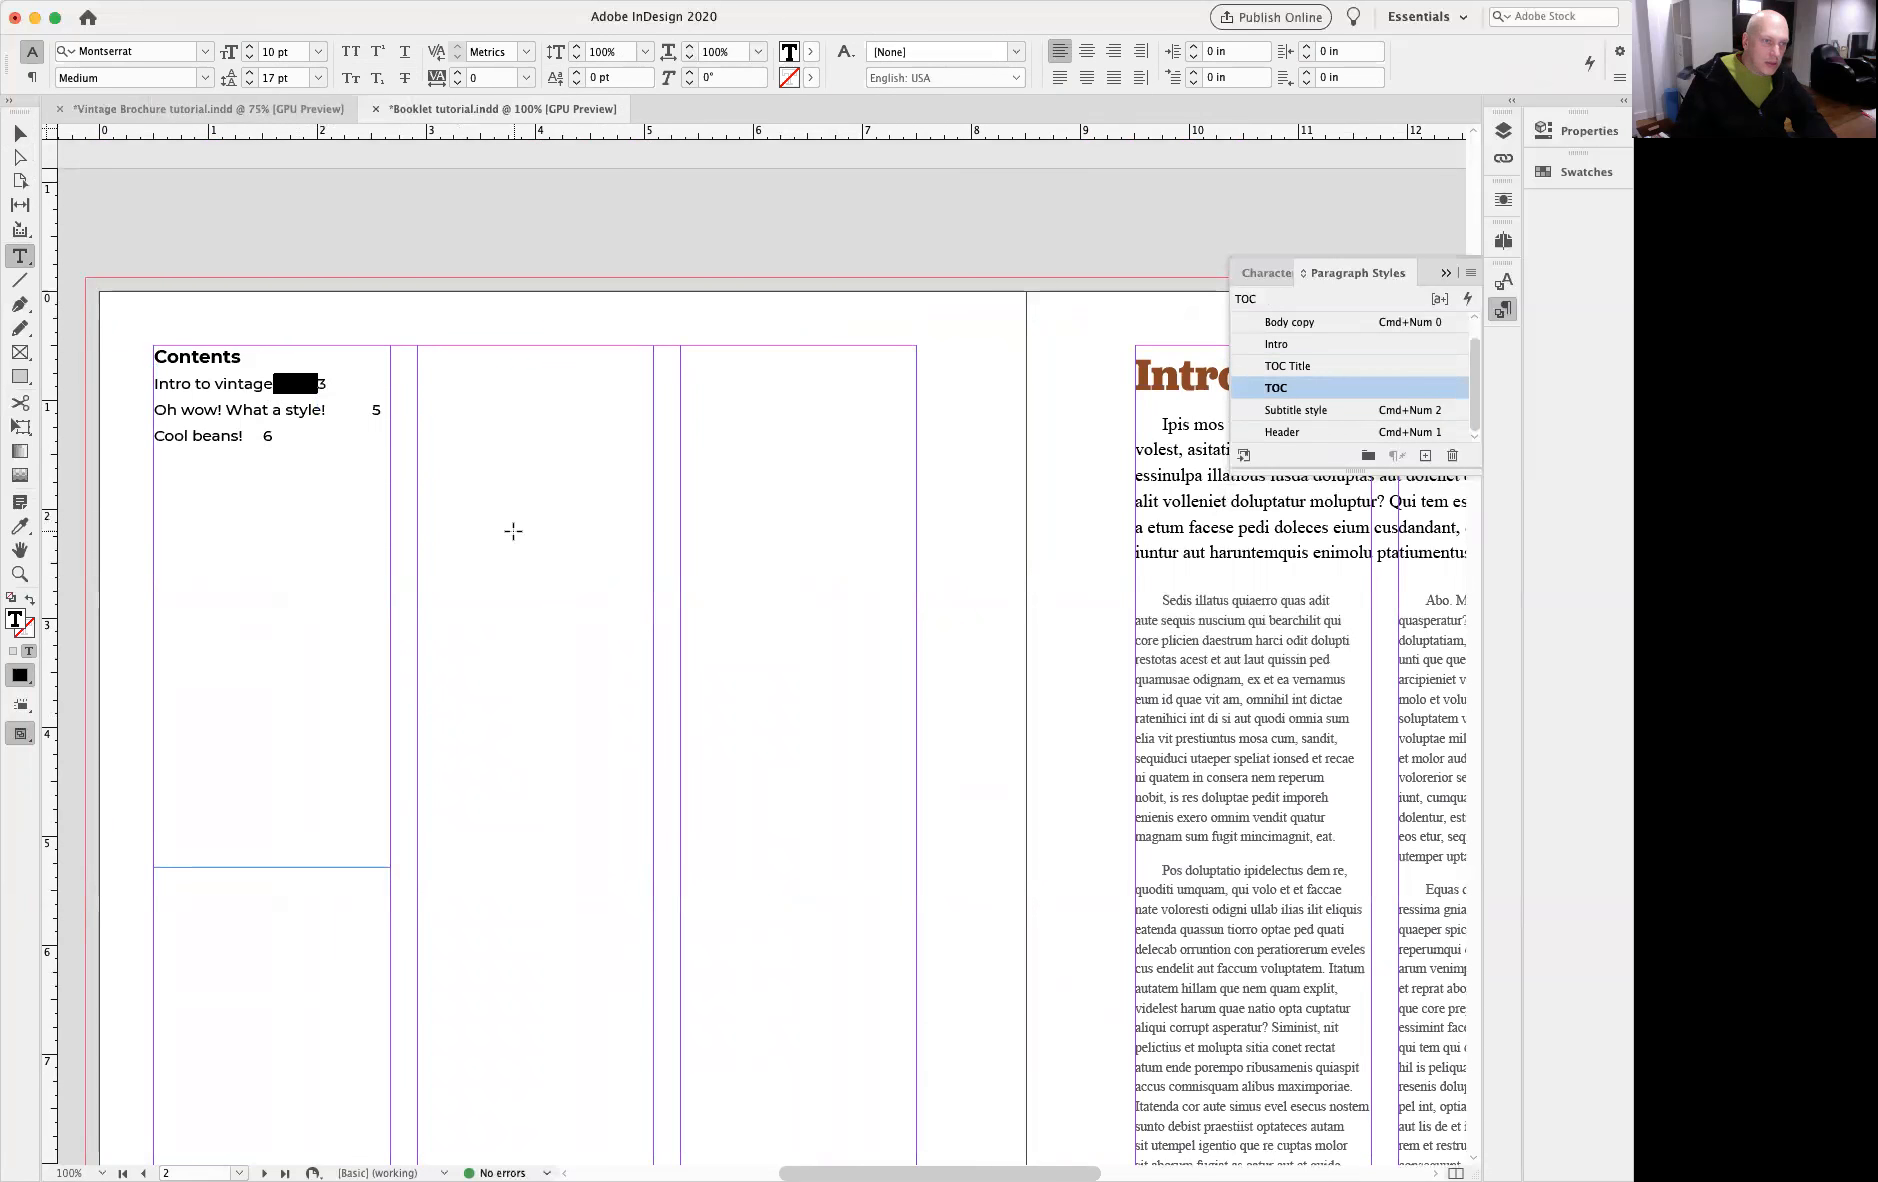
{"action": "left_click", "coordinate": [513, 531]}
{"action": "key", "text": "alt+super+i"}
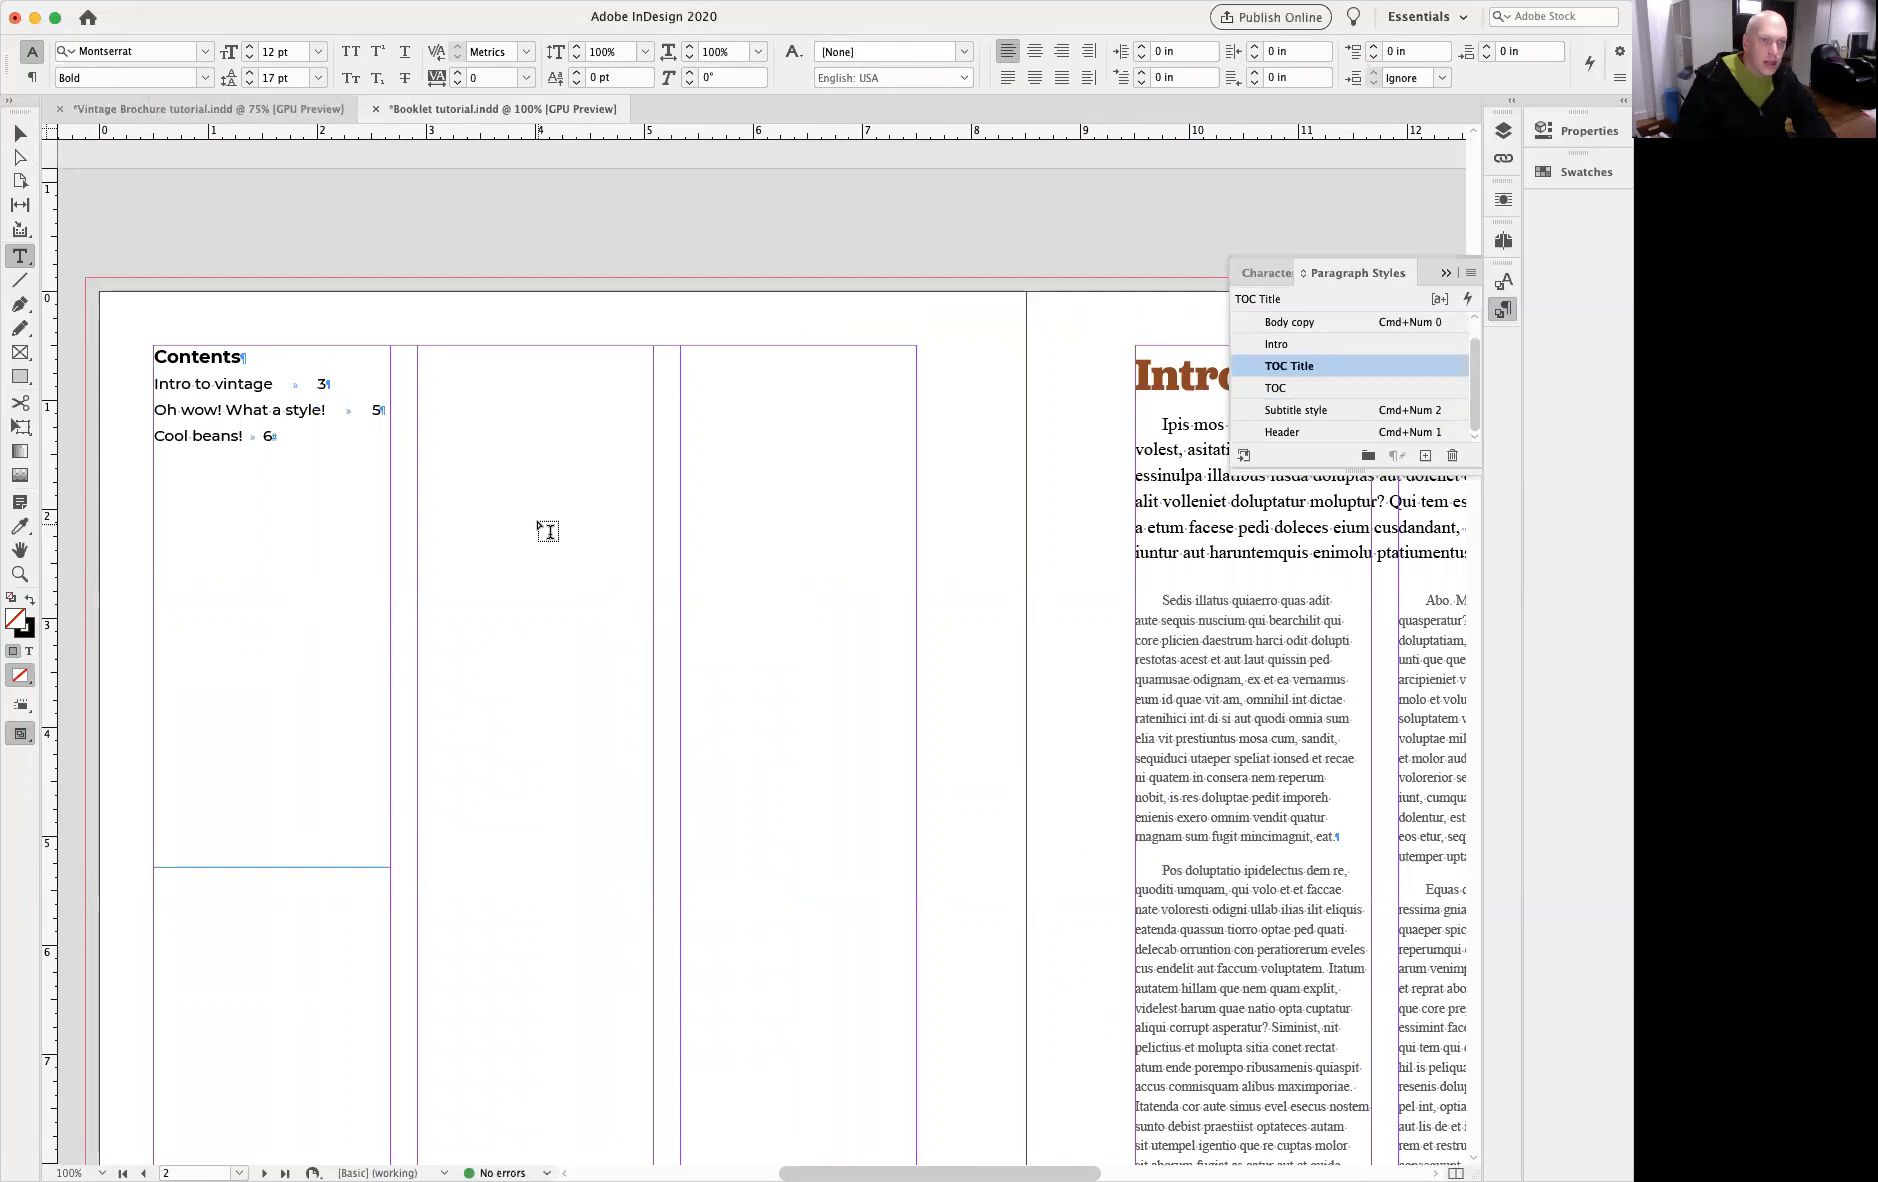
Step: Examine the tab character and paragraph mark in the "Intro to vintage" contents entry
{"action": "key", "text": "super+2"}
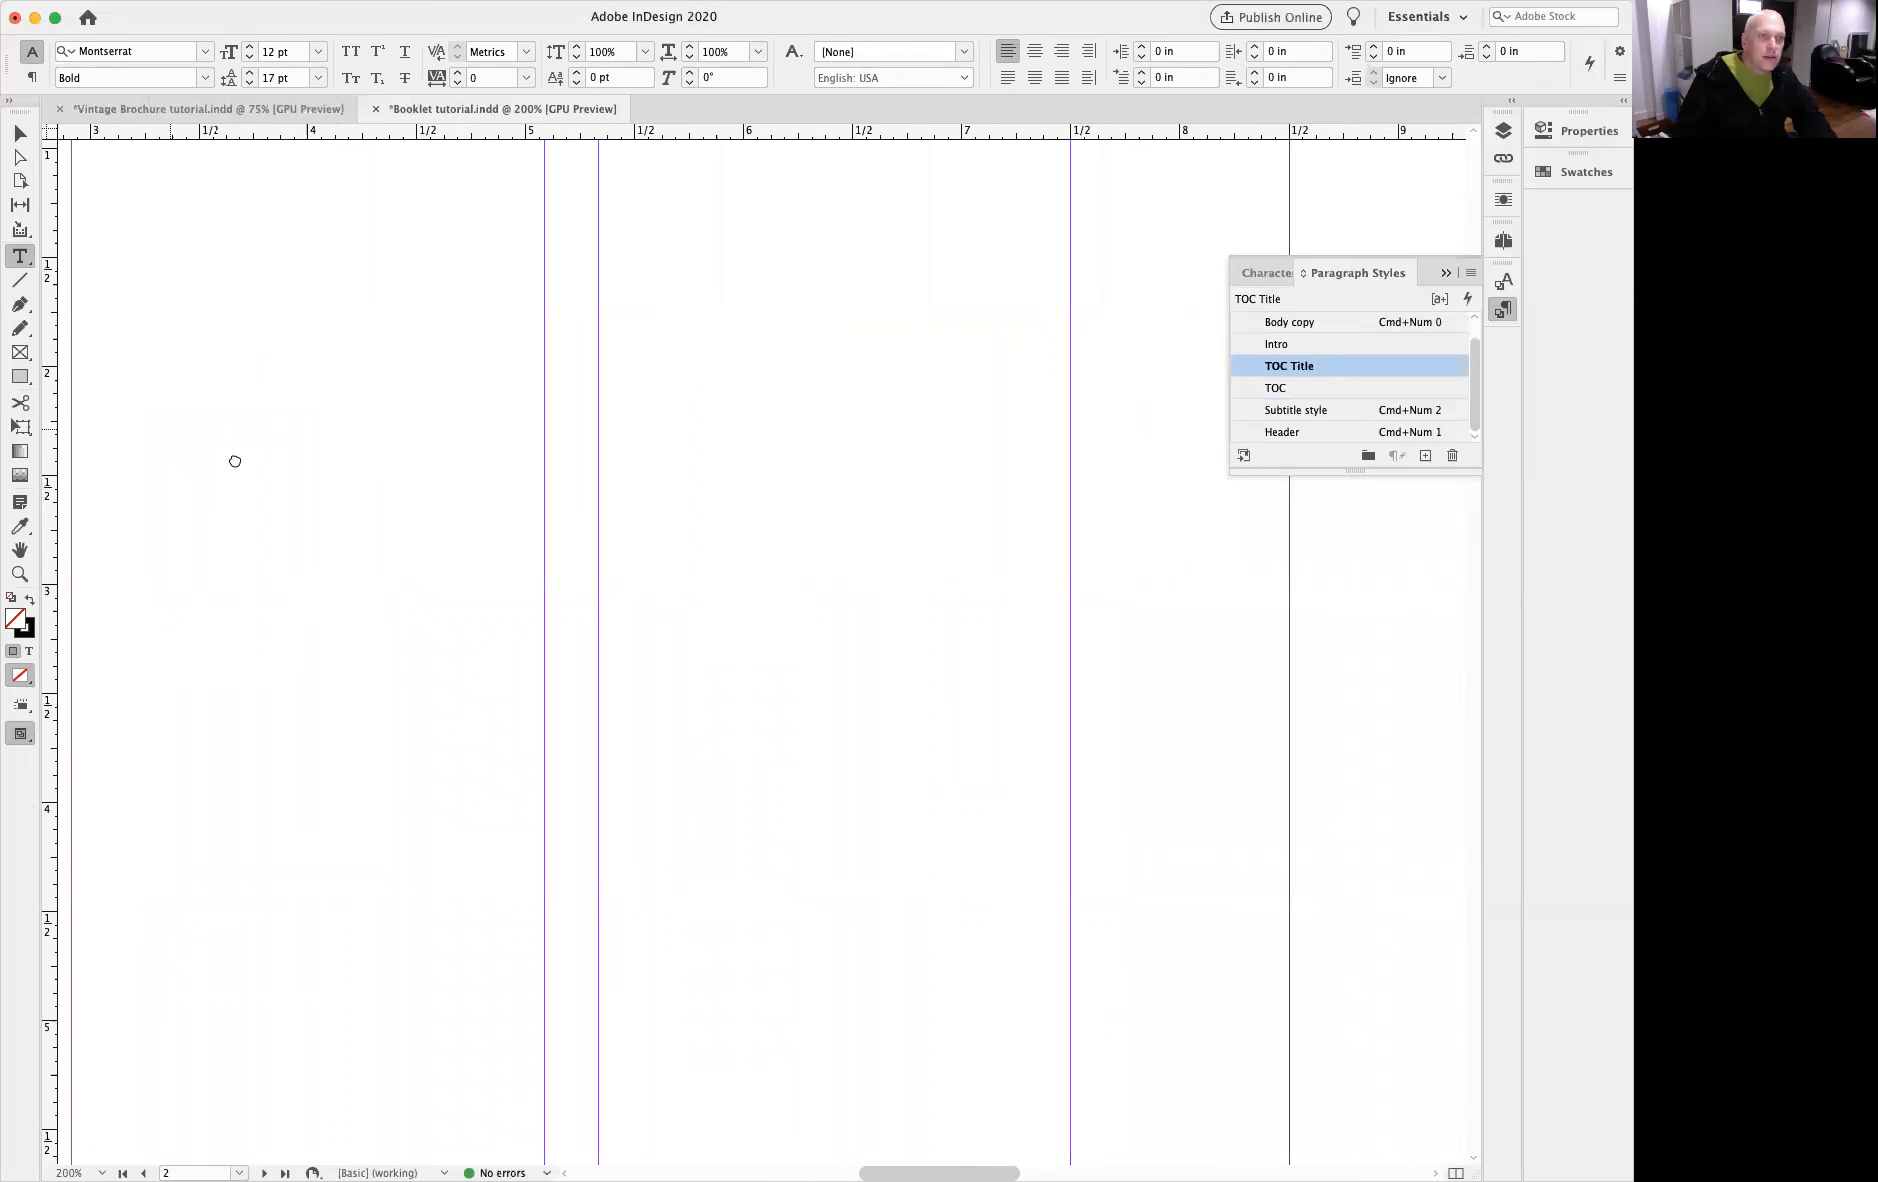
{"action": "double_click", "coordinate": [785, 614]}
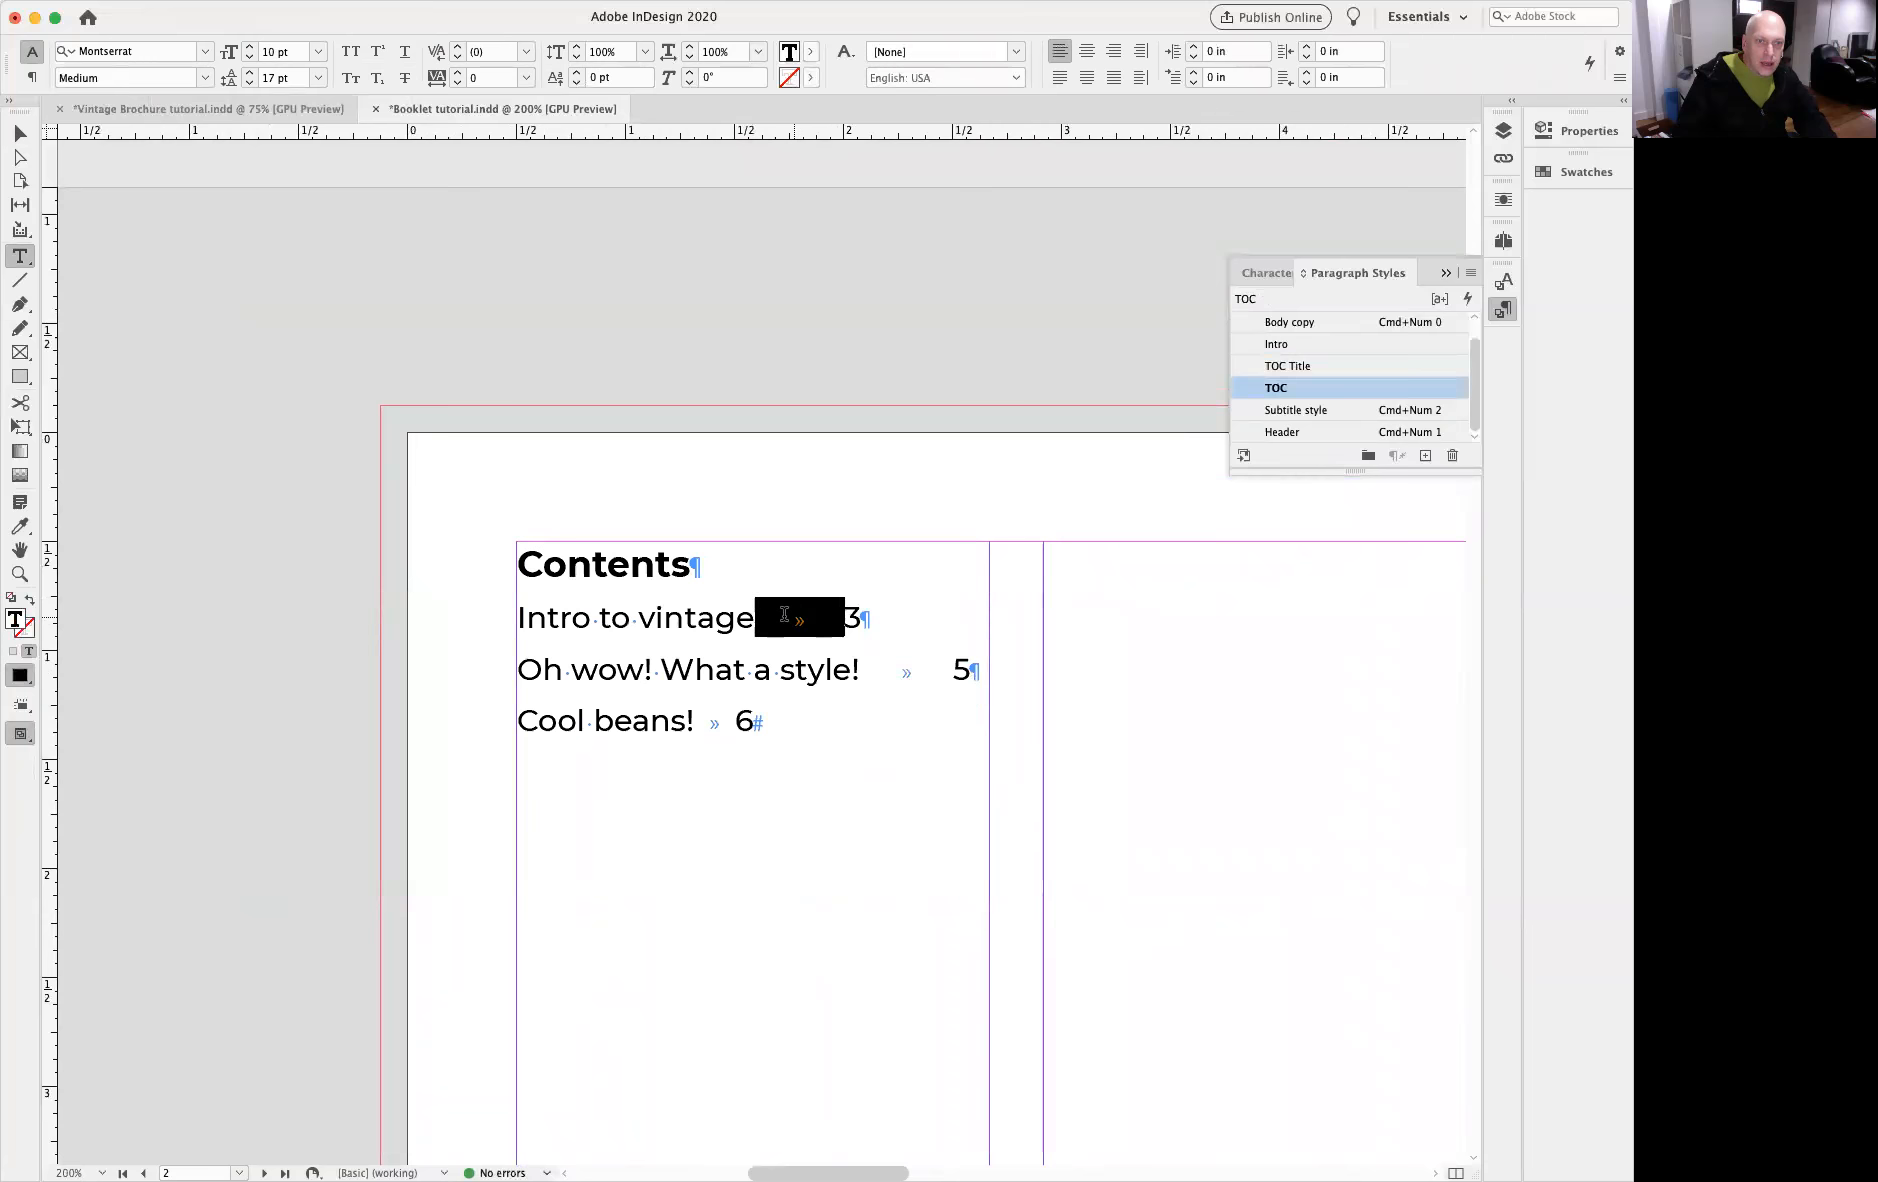
{"action": "left_click", "coordinate": [862, 617]}
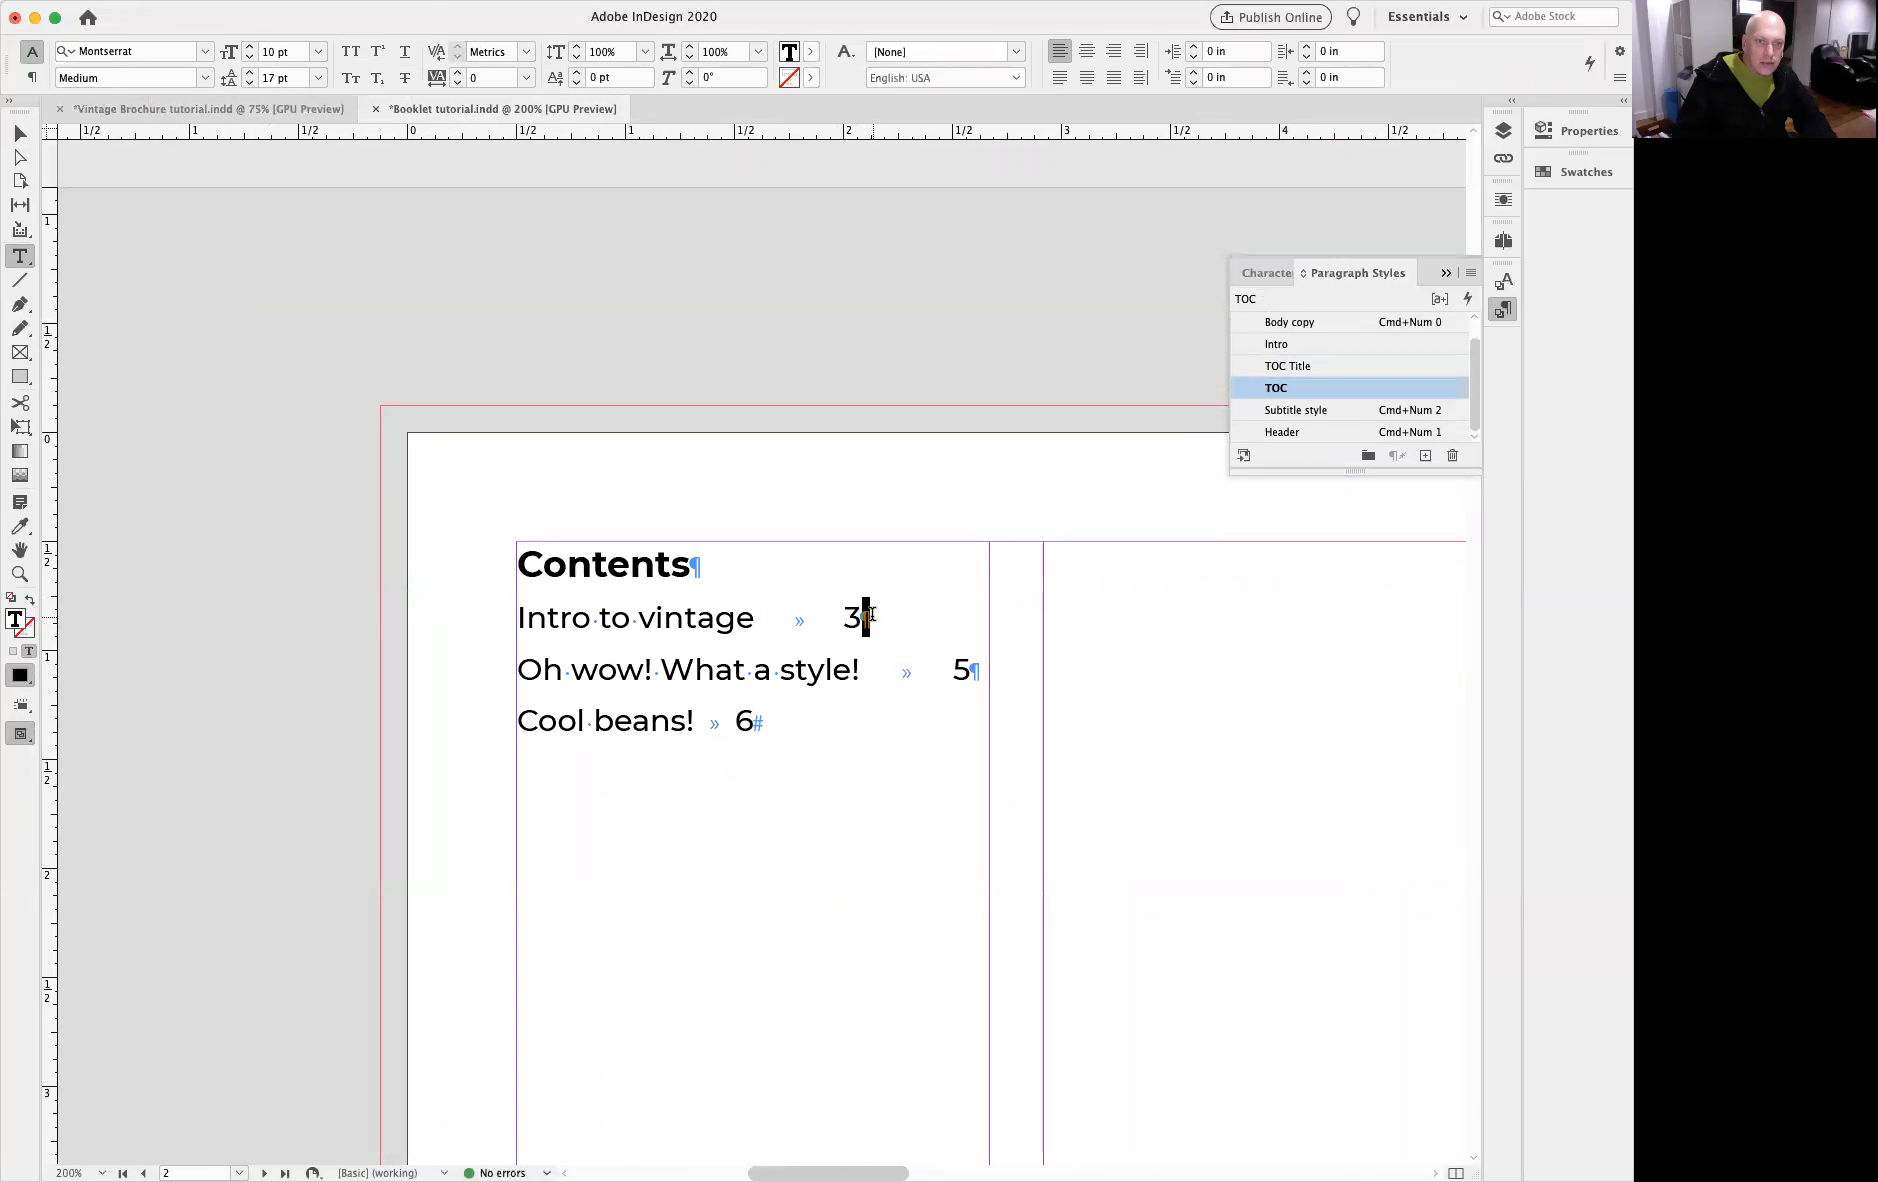
{"action": "left_click", "coordinate": [1073, 700]}
Step: Add a left-aligned tab stop at 2.5 in to the TOC paragraph style
{"action": "left_click_drag", "start_coordinate": [956, 524], "coordinate": [738, 449]}
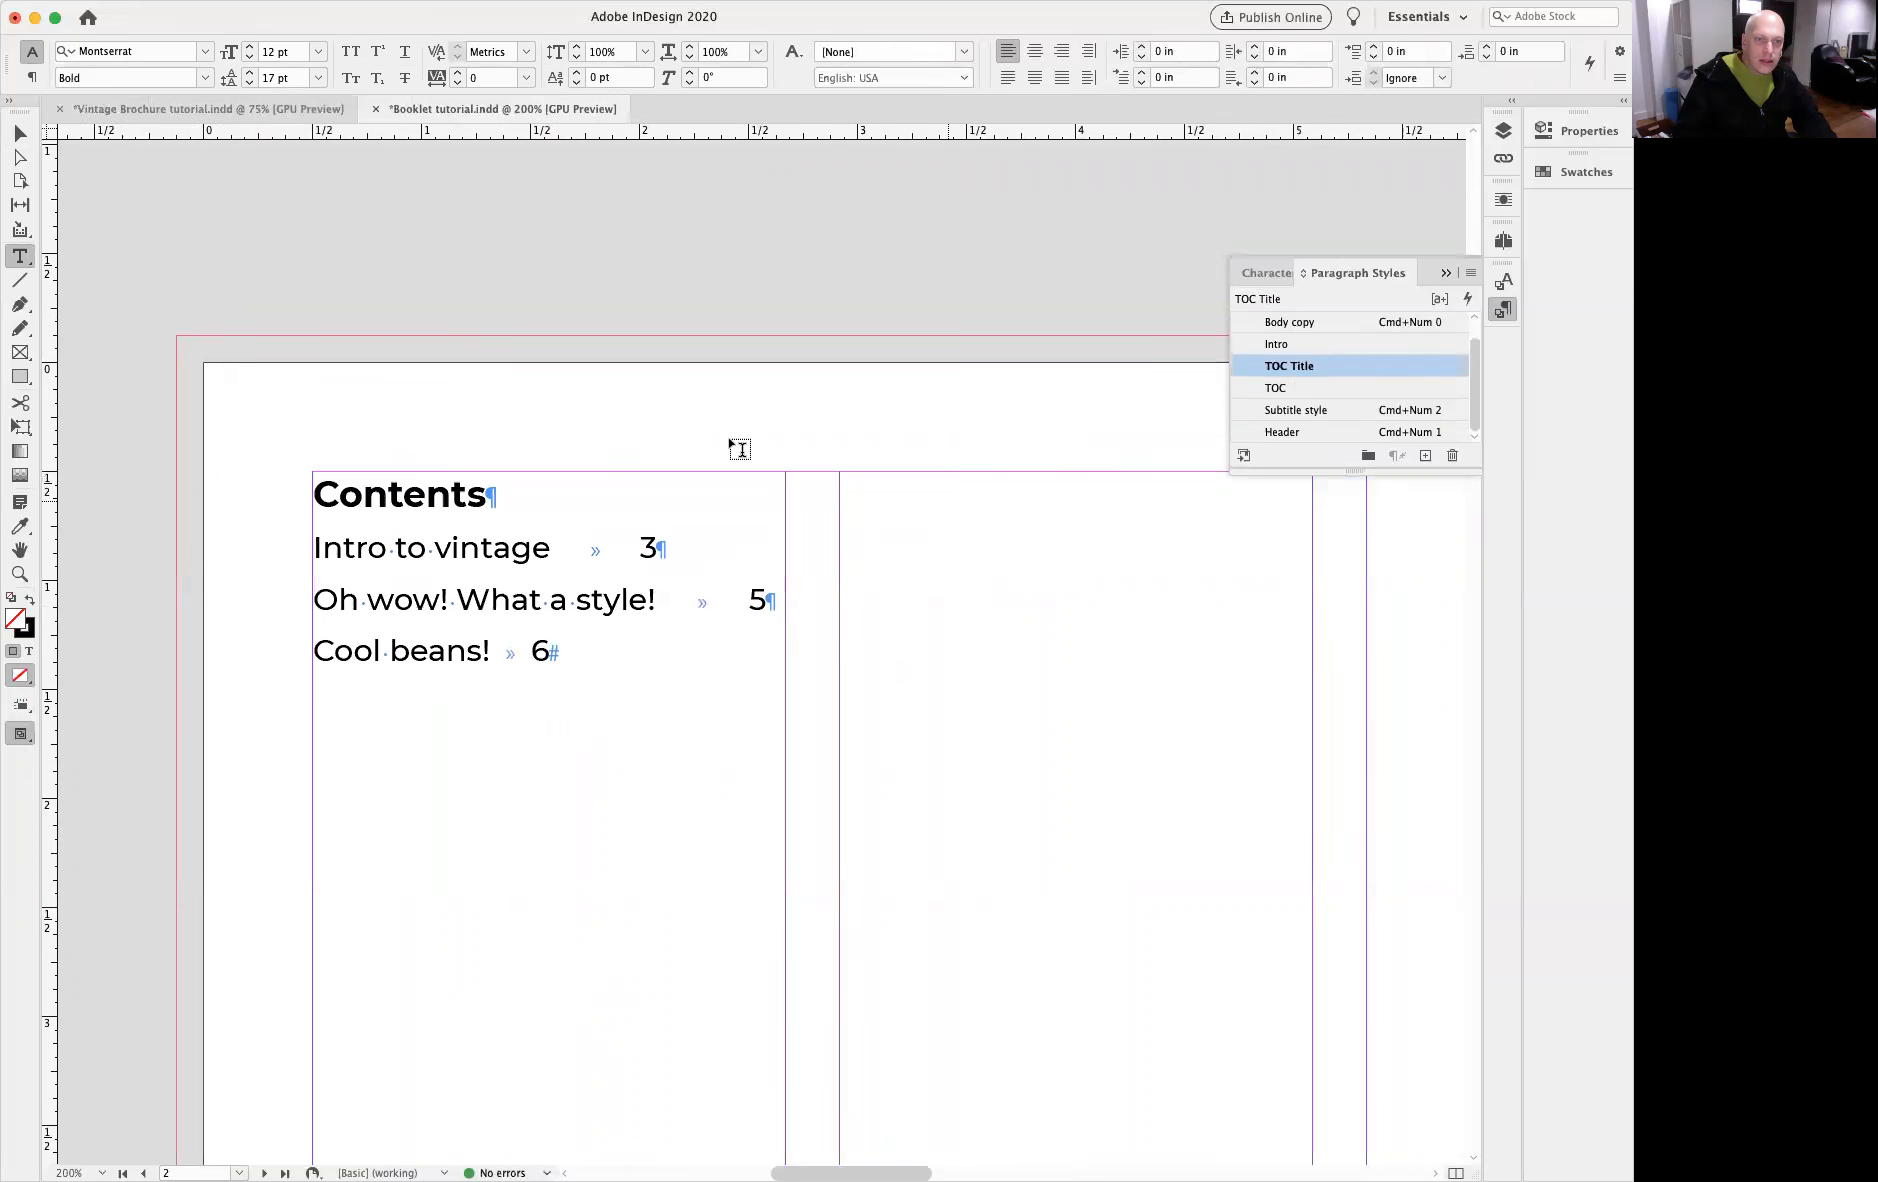
{"action": "double_click", "coordinate": [1334, 387]}
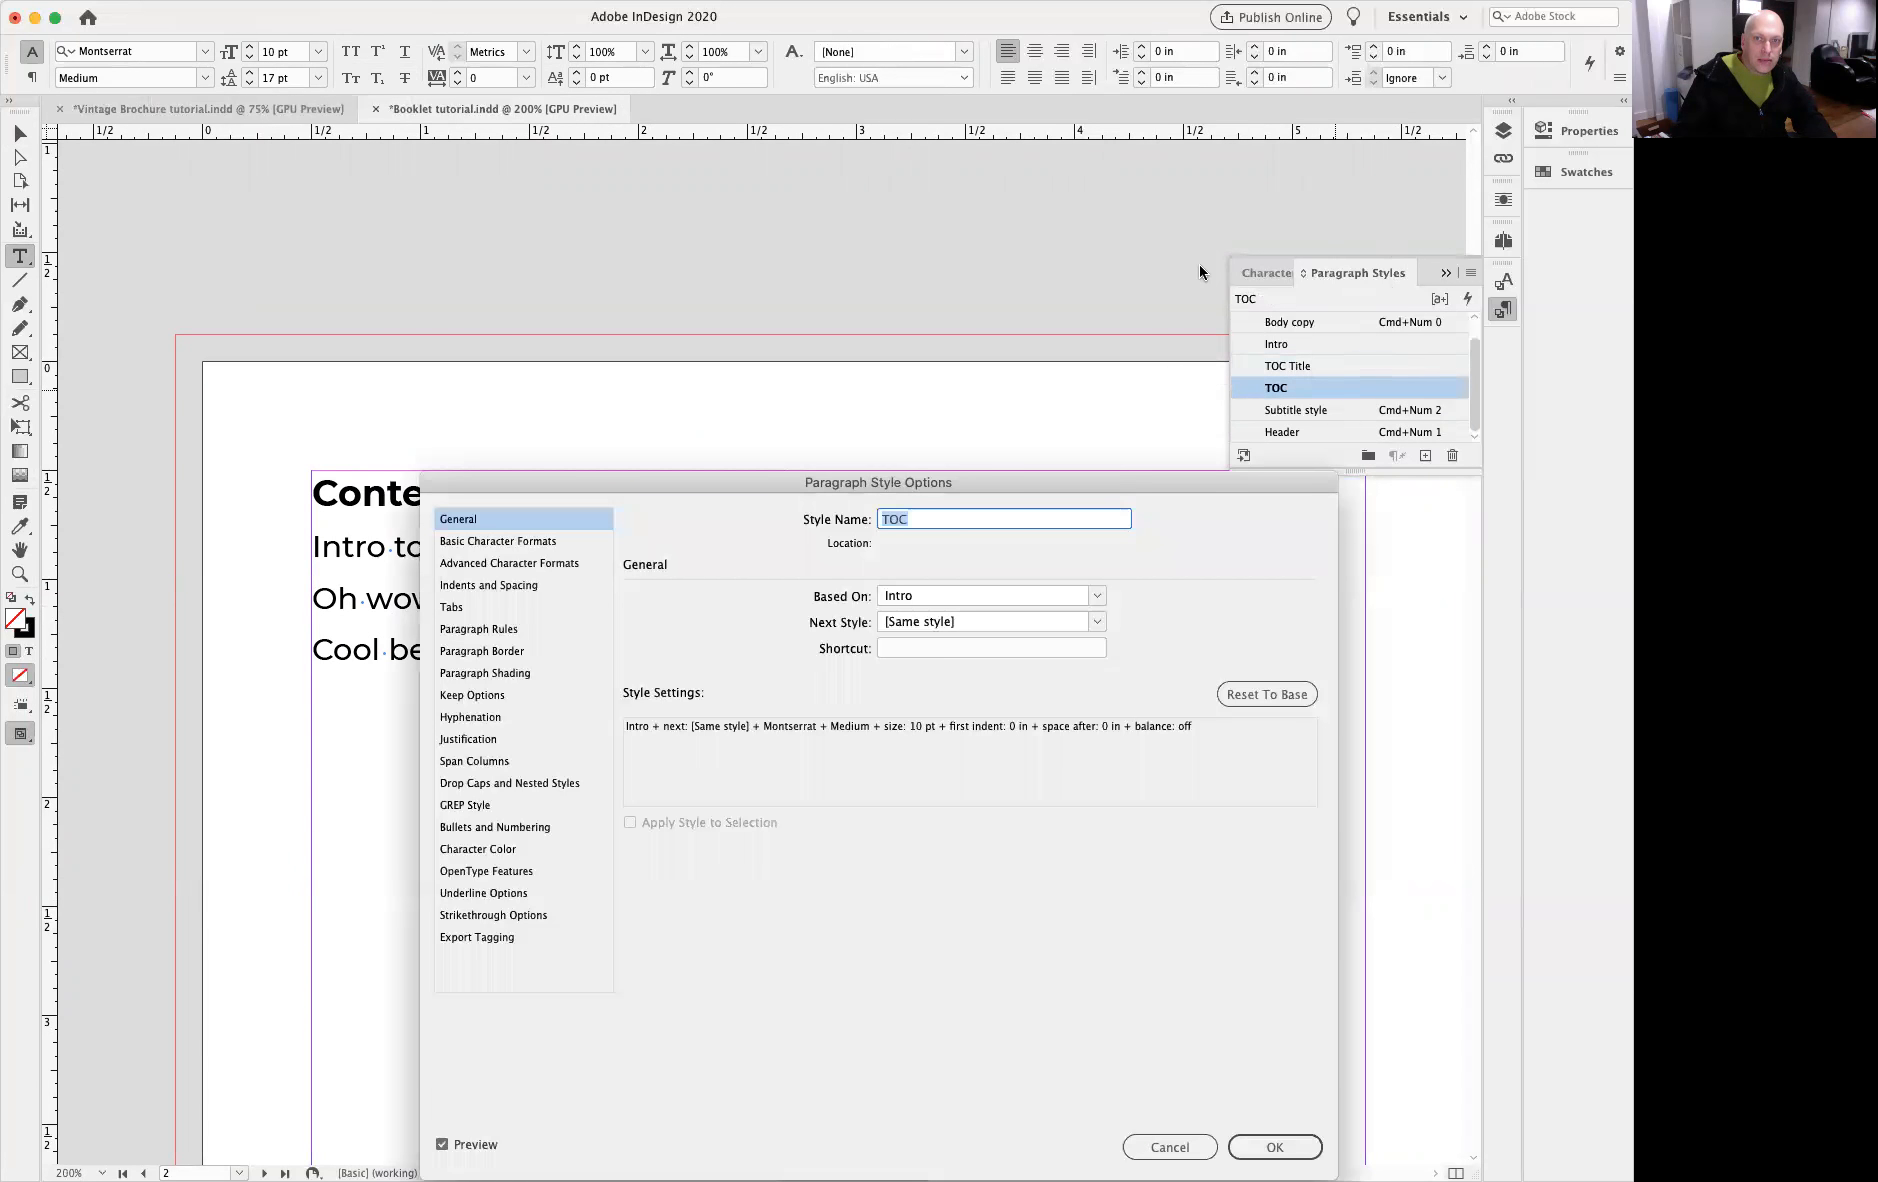
{"action": "left_click", "coordinate": [451, 607]}
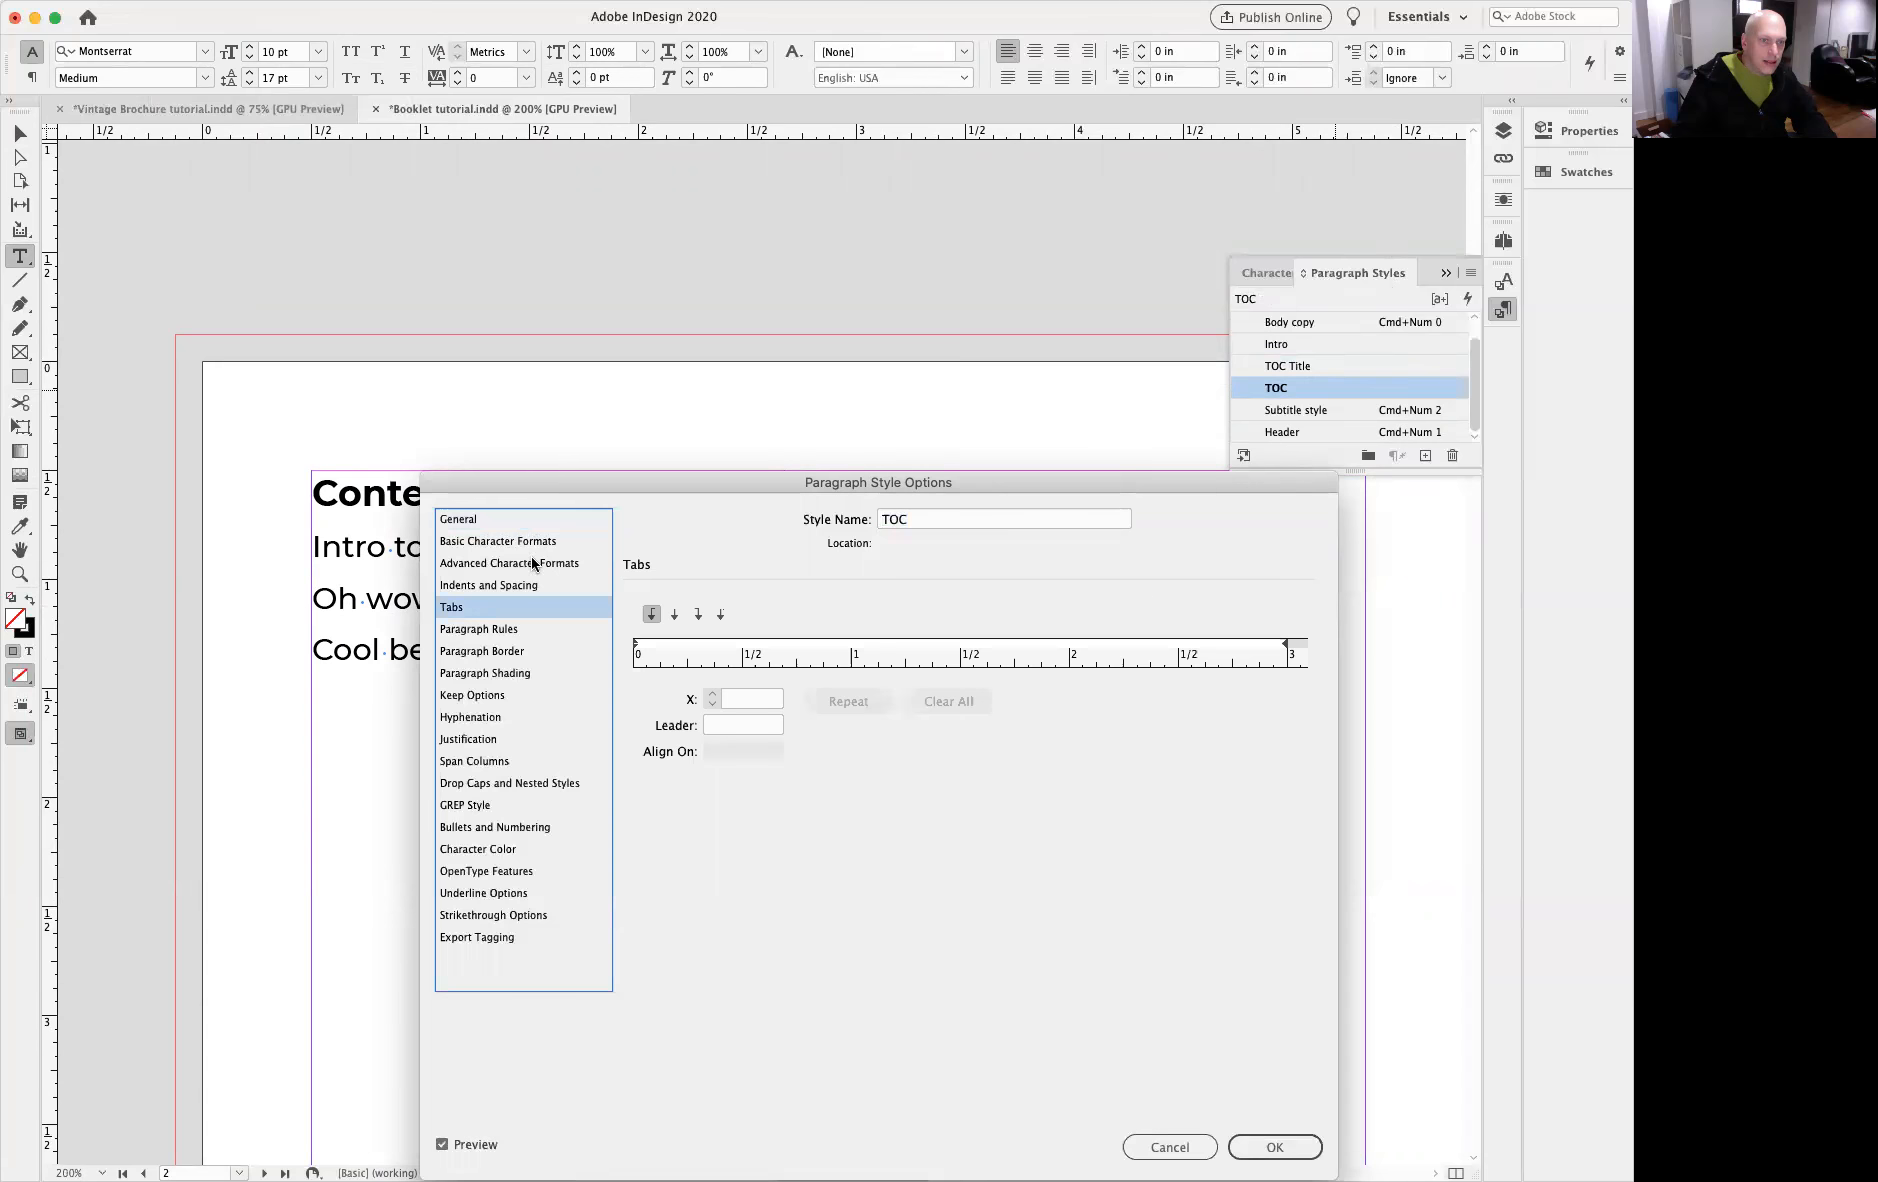
{"action": "left_click_drag", "start_coordinate": [558, 494], "coordinate": [369, 799]}
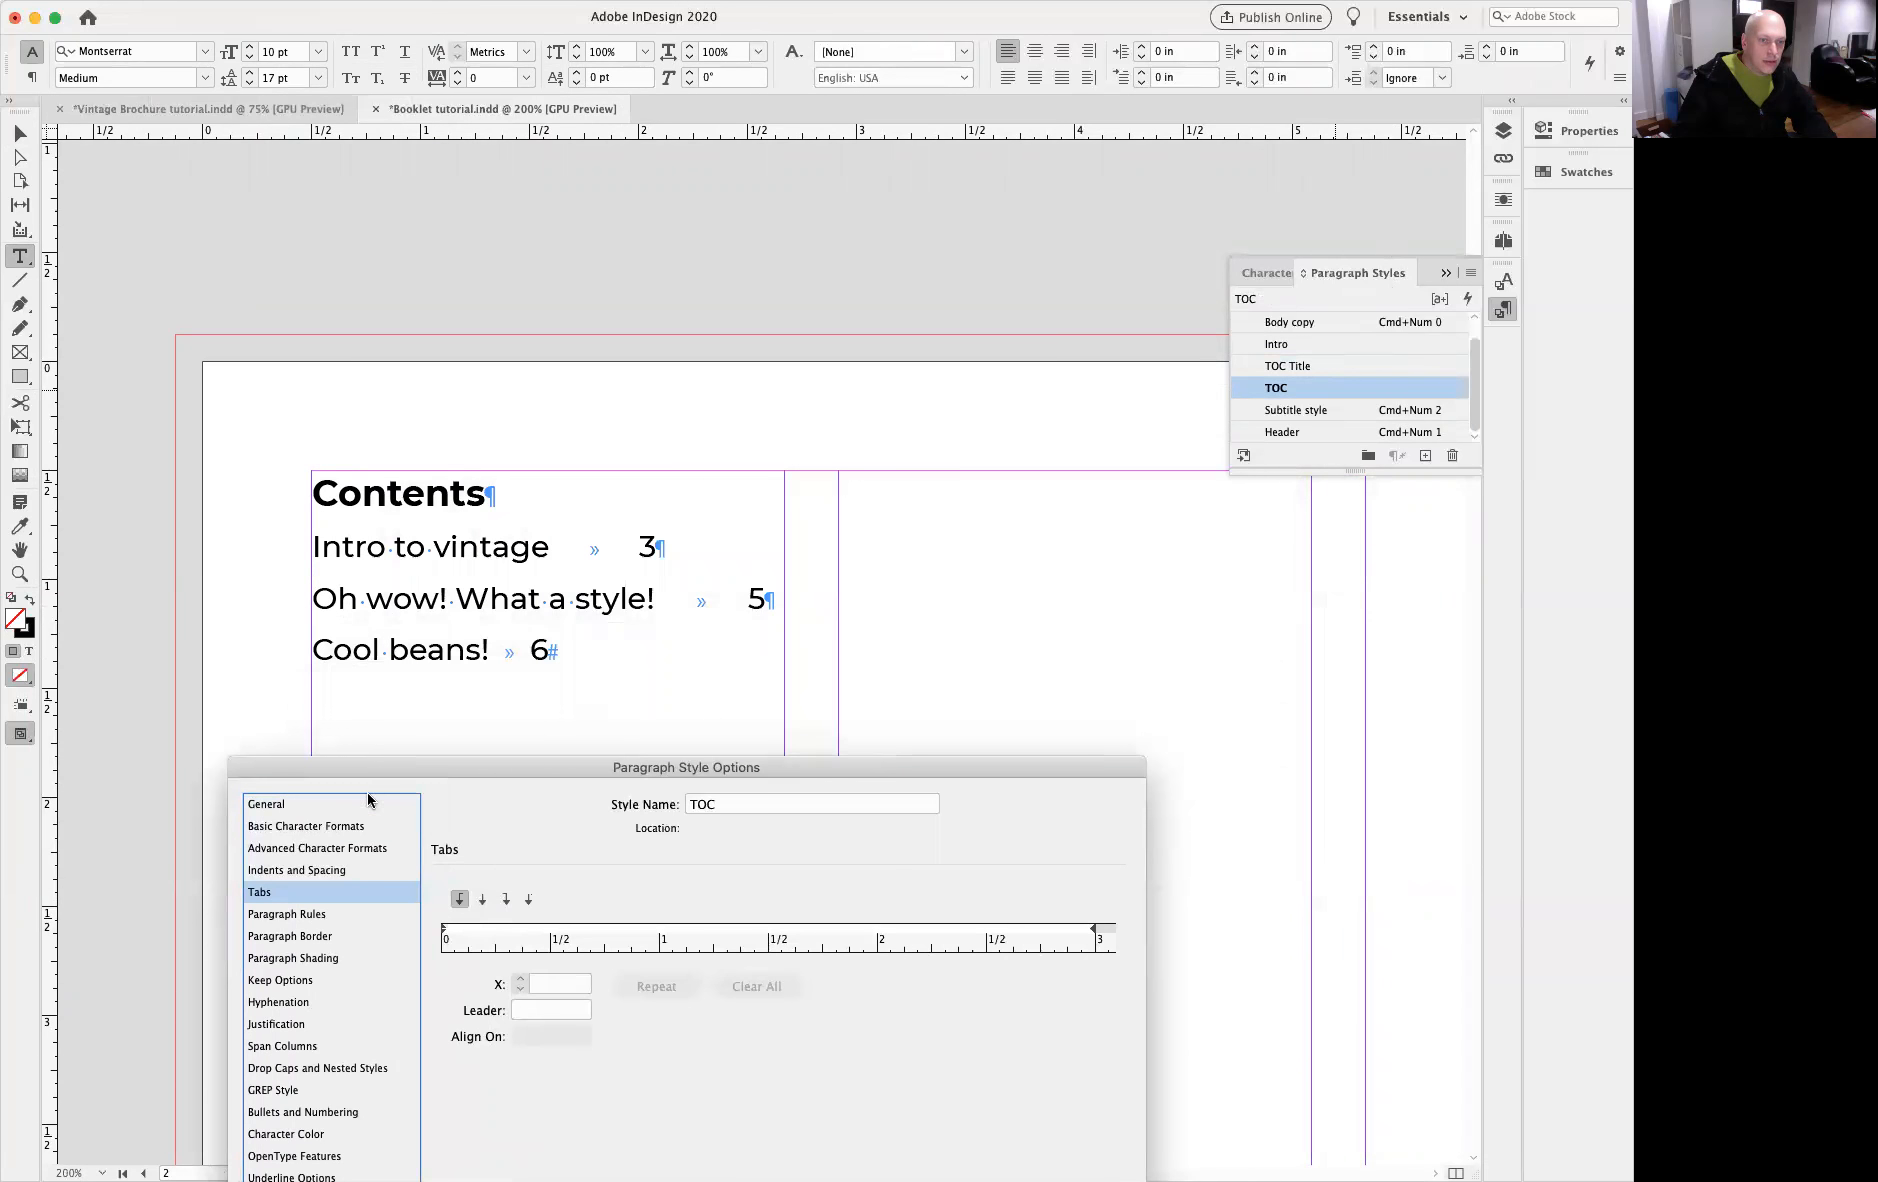
{"action": "left_click", "coordinate": [731, 926]}
{"action": "left_click_drag", "start_coordinate": [731, 930], "coordinate": [800, 929]}
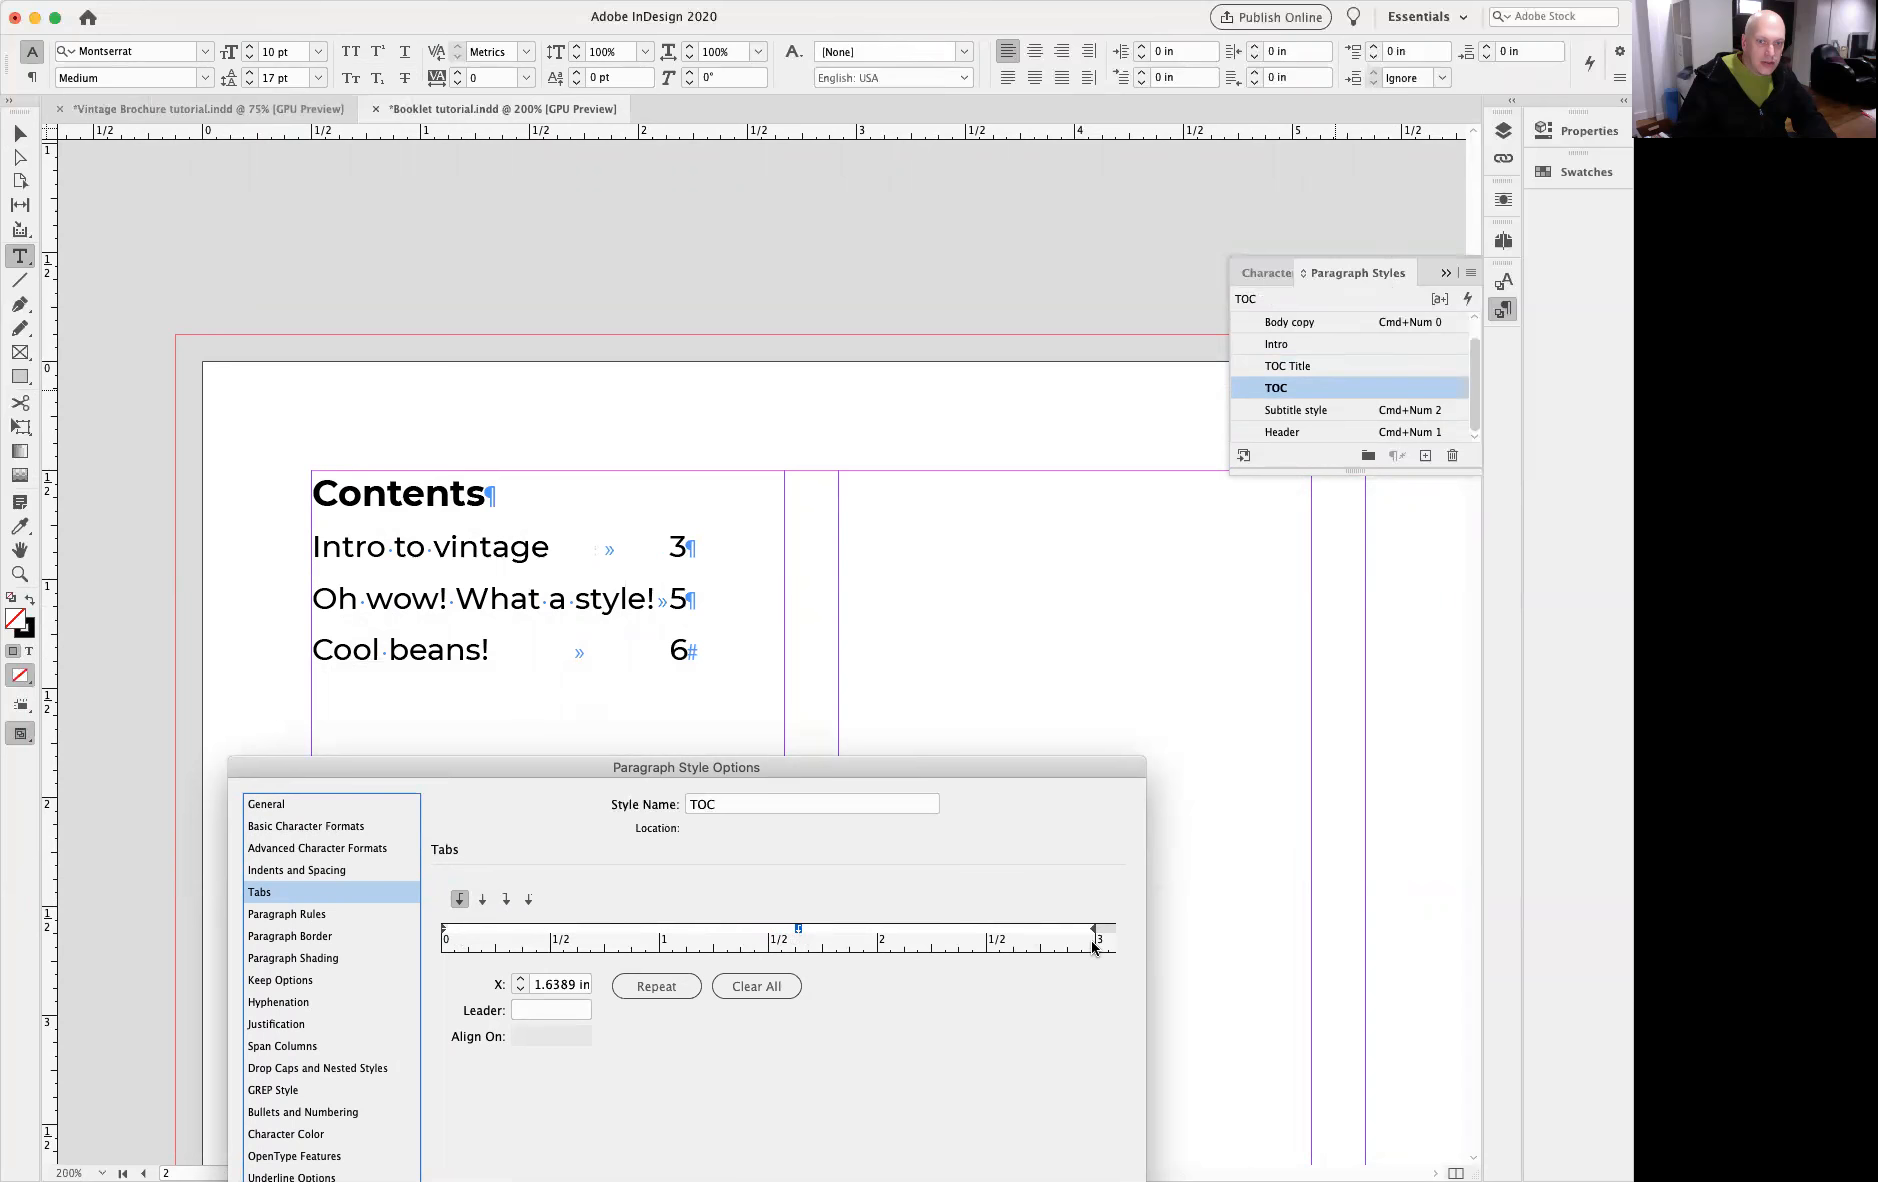
{"action": "left_click_drag", "start_coordinate": [795, 929], "coordinate": [986, 930]}
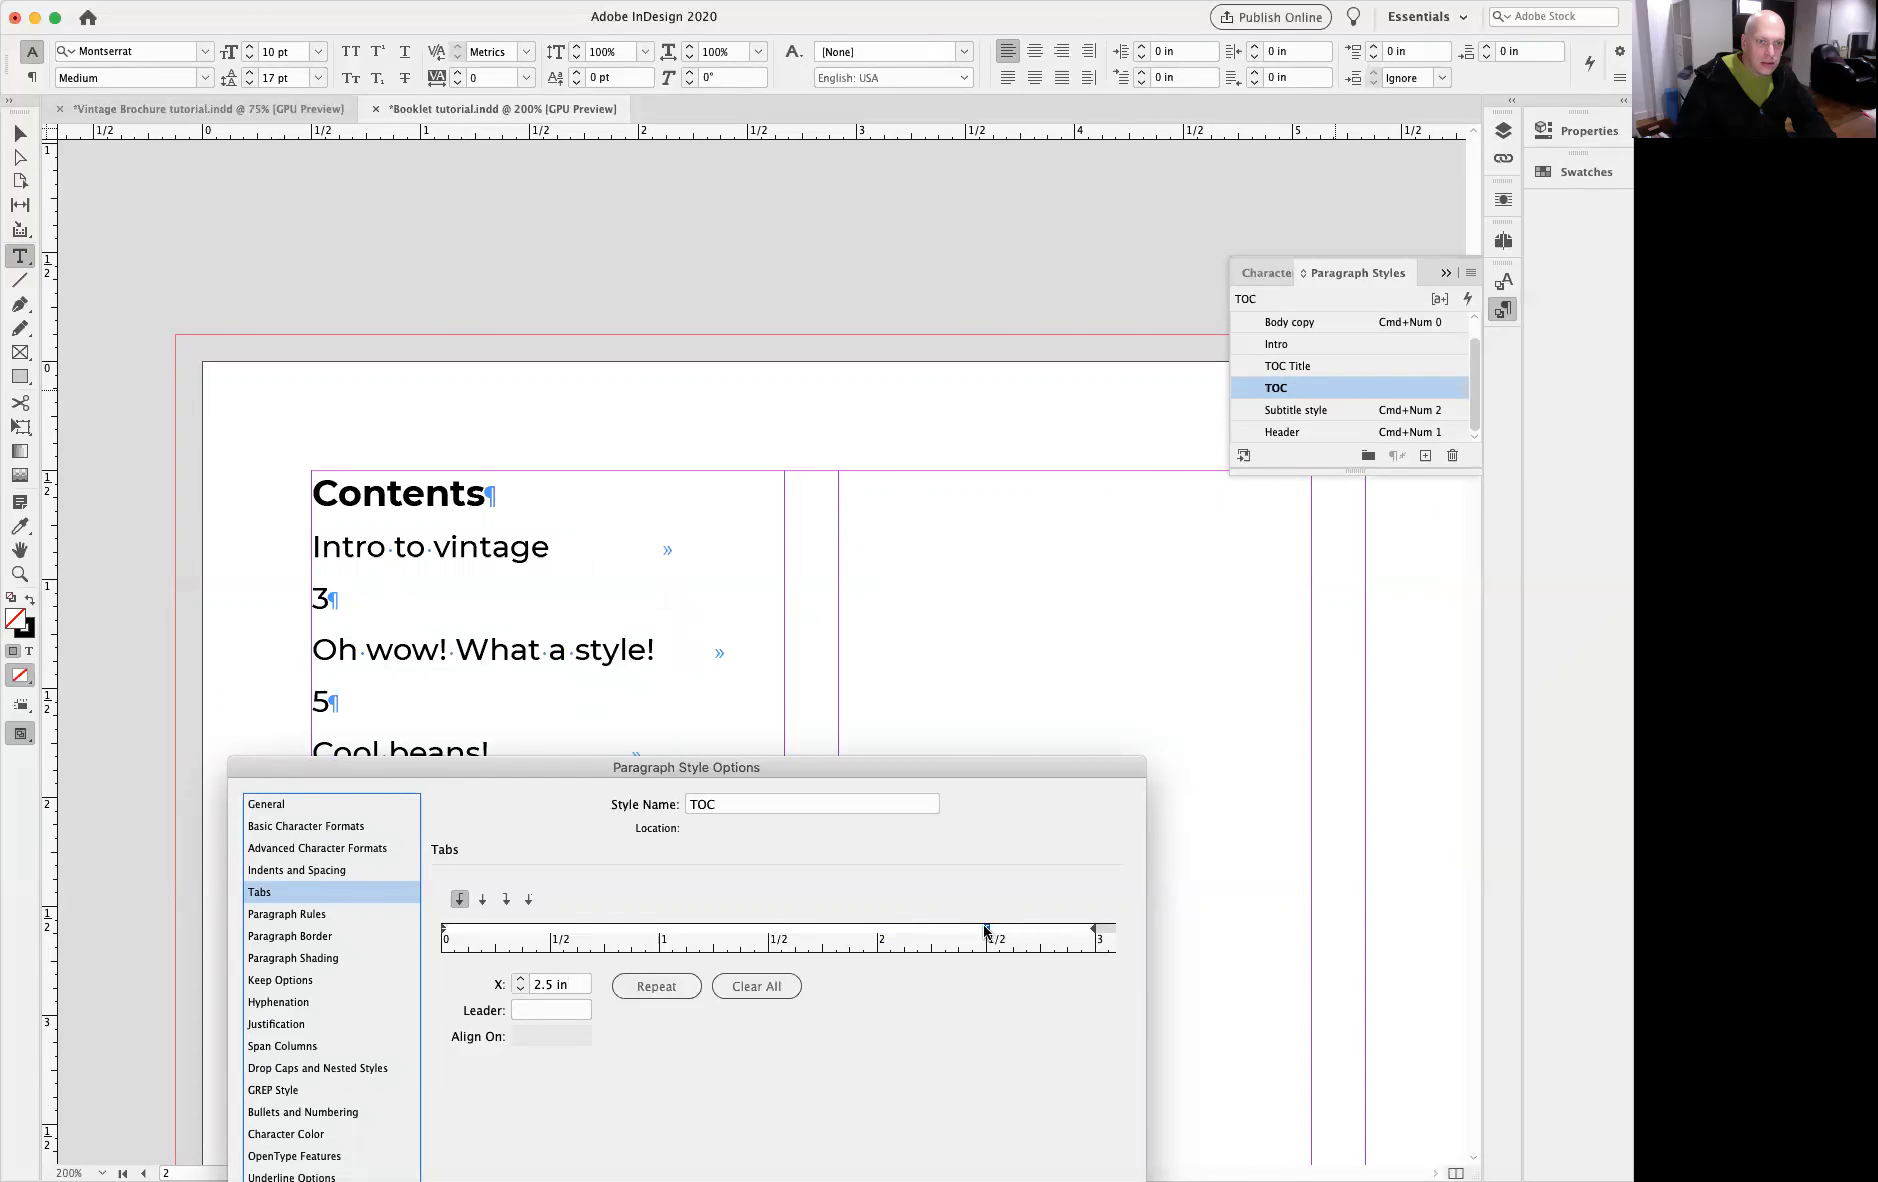
Step: Make the TOC style's tab stop right-aligned and set its position to 2.125 in
{"action": "left_click", "coordinate": [506, 900]}
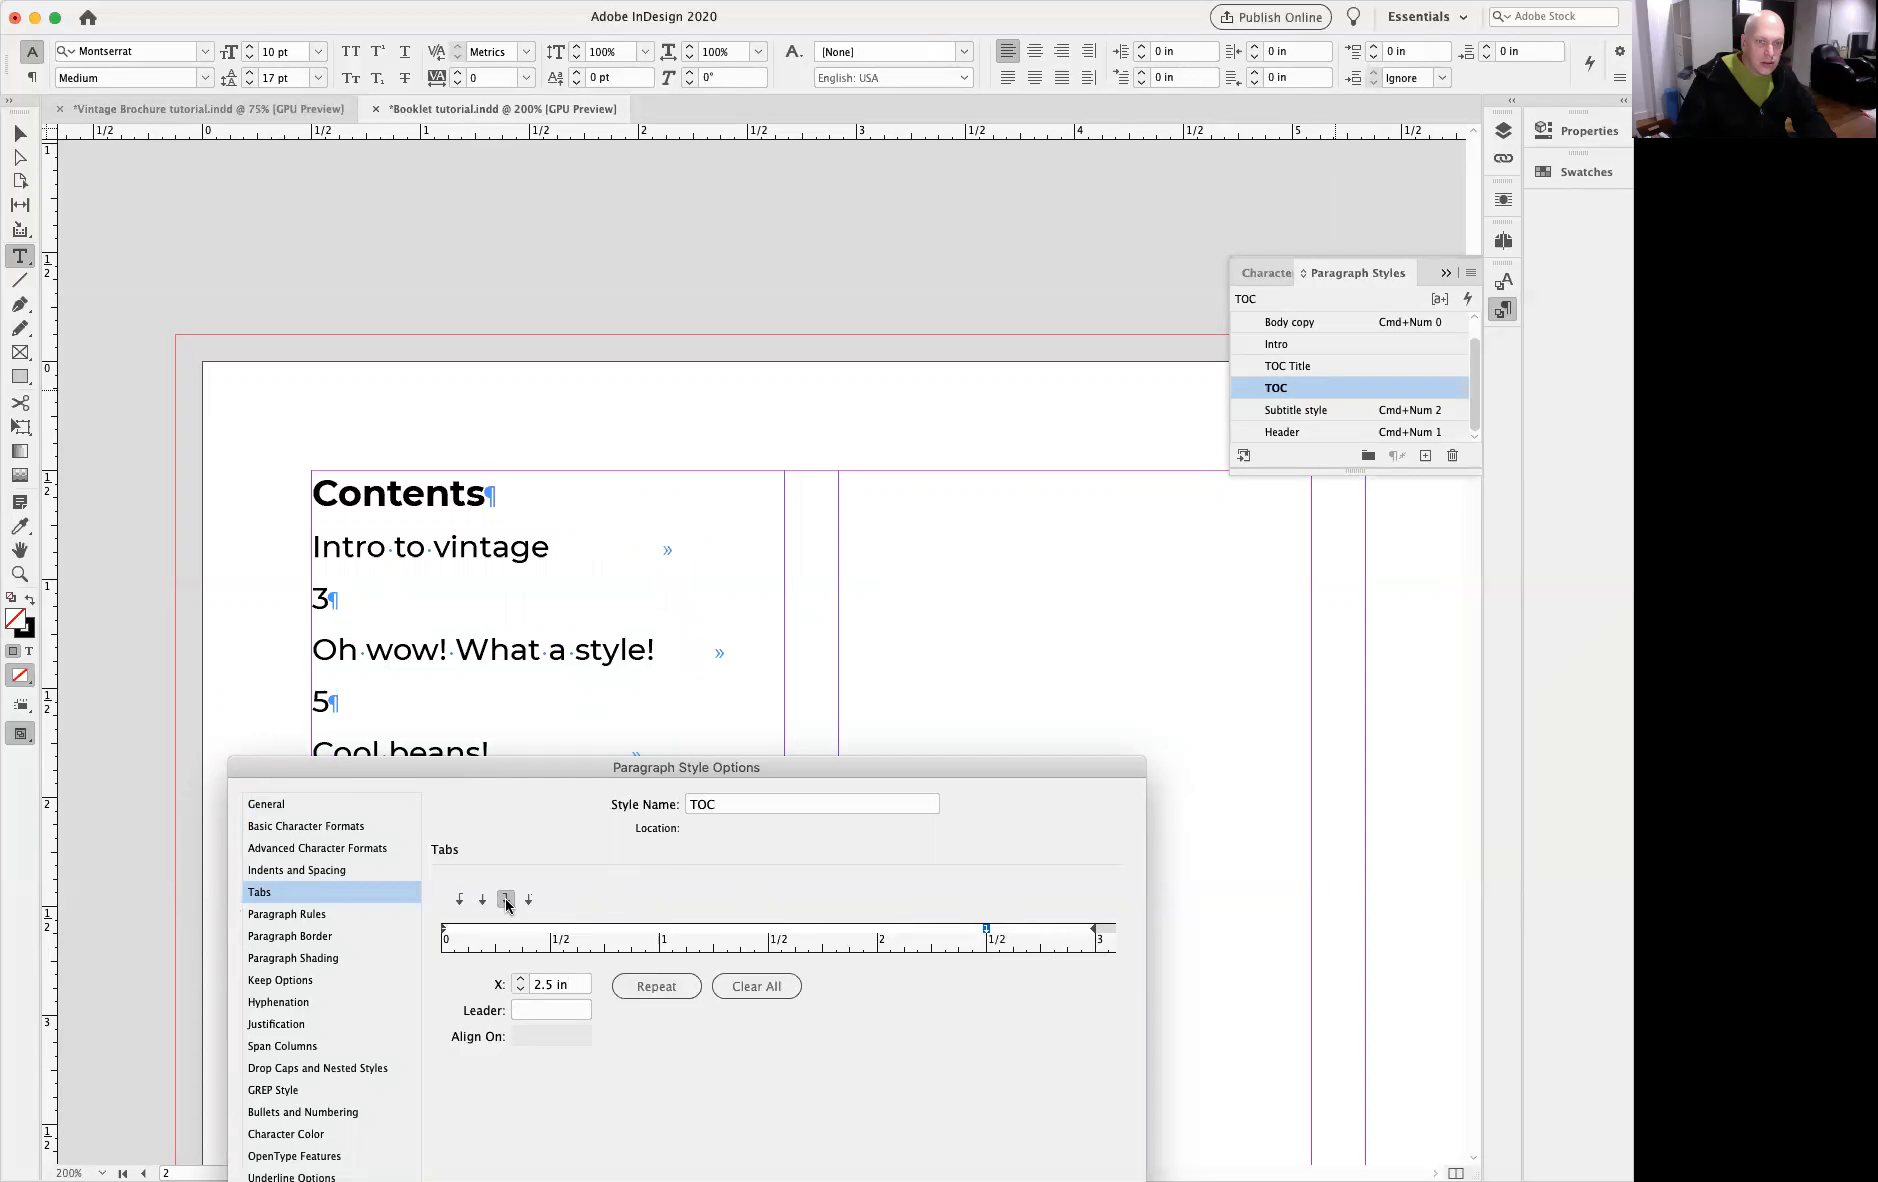
{"action": "left_click", "coordinate": [519, 990]}
{"action": "left_click", "coordinate": [519, 990]}
{"action": "left_click", "coordinate": [519, 990]}
{"action": "left_click", "coordinate": [519, 990]}
{"action": "left_click", "coordinate": [519, 990]}
{"action": "left_click", "coordinate": [519, 990]}
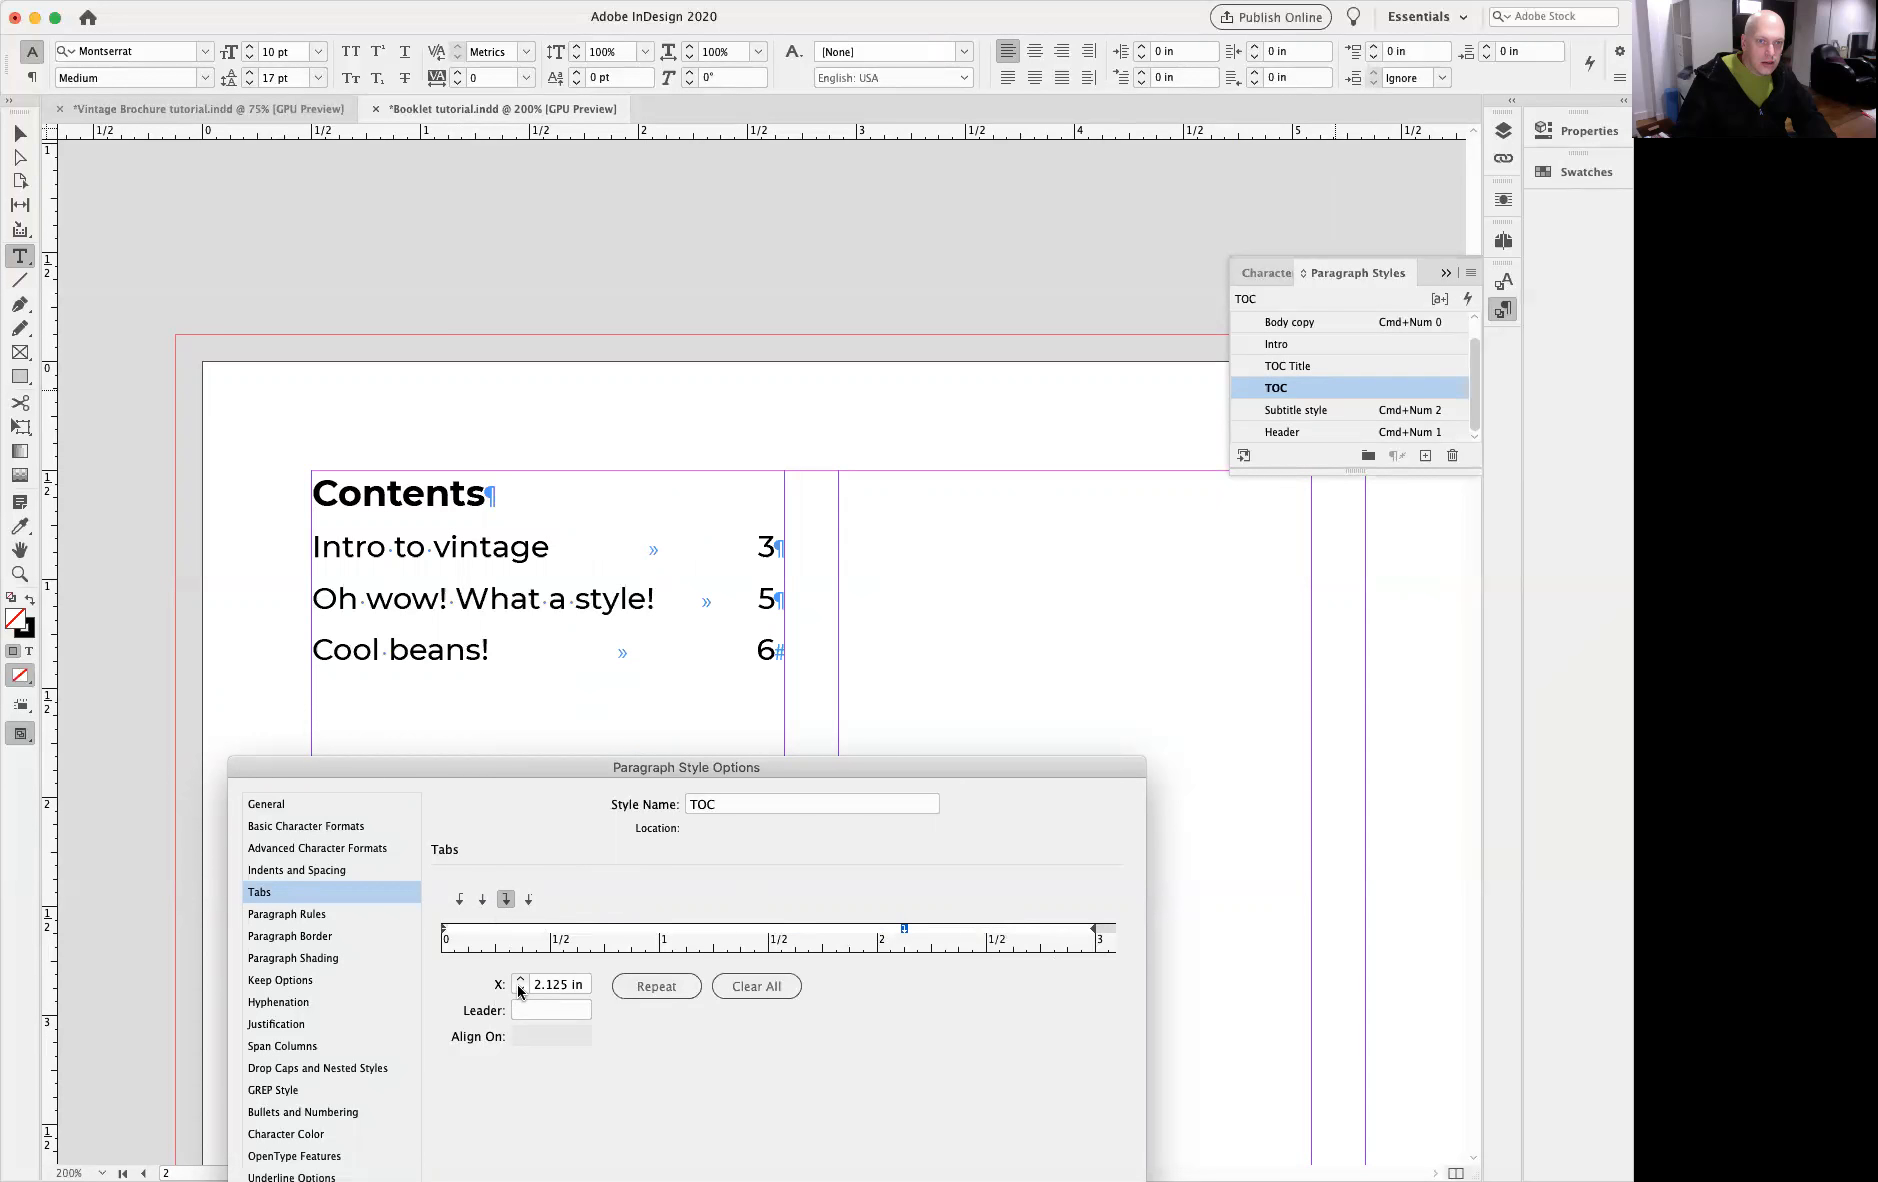
{"action": "left_click_drag", "start_coordinate": [608, 767], "coordinate": [846, 752]}
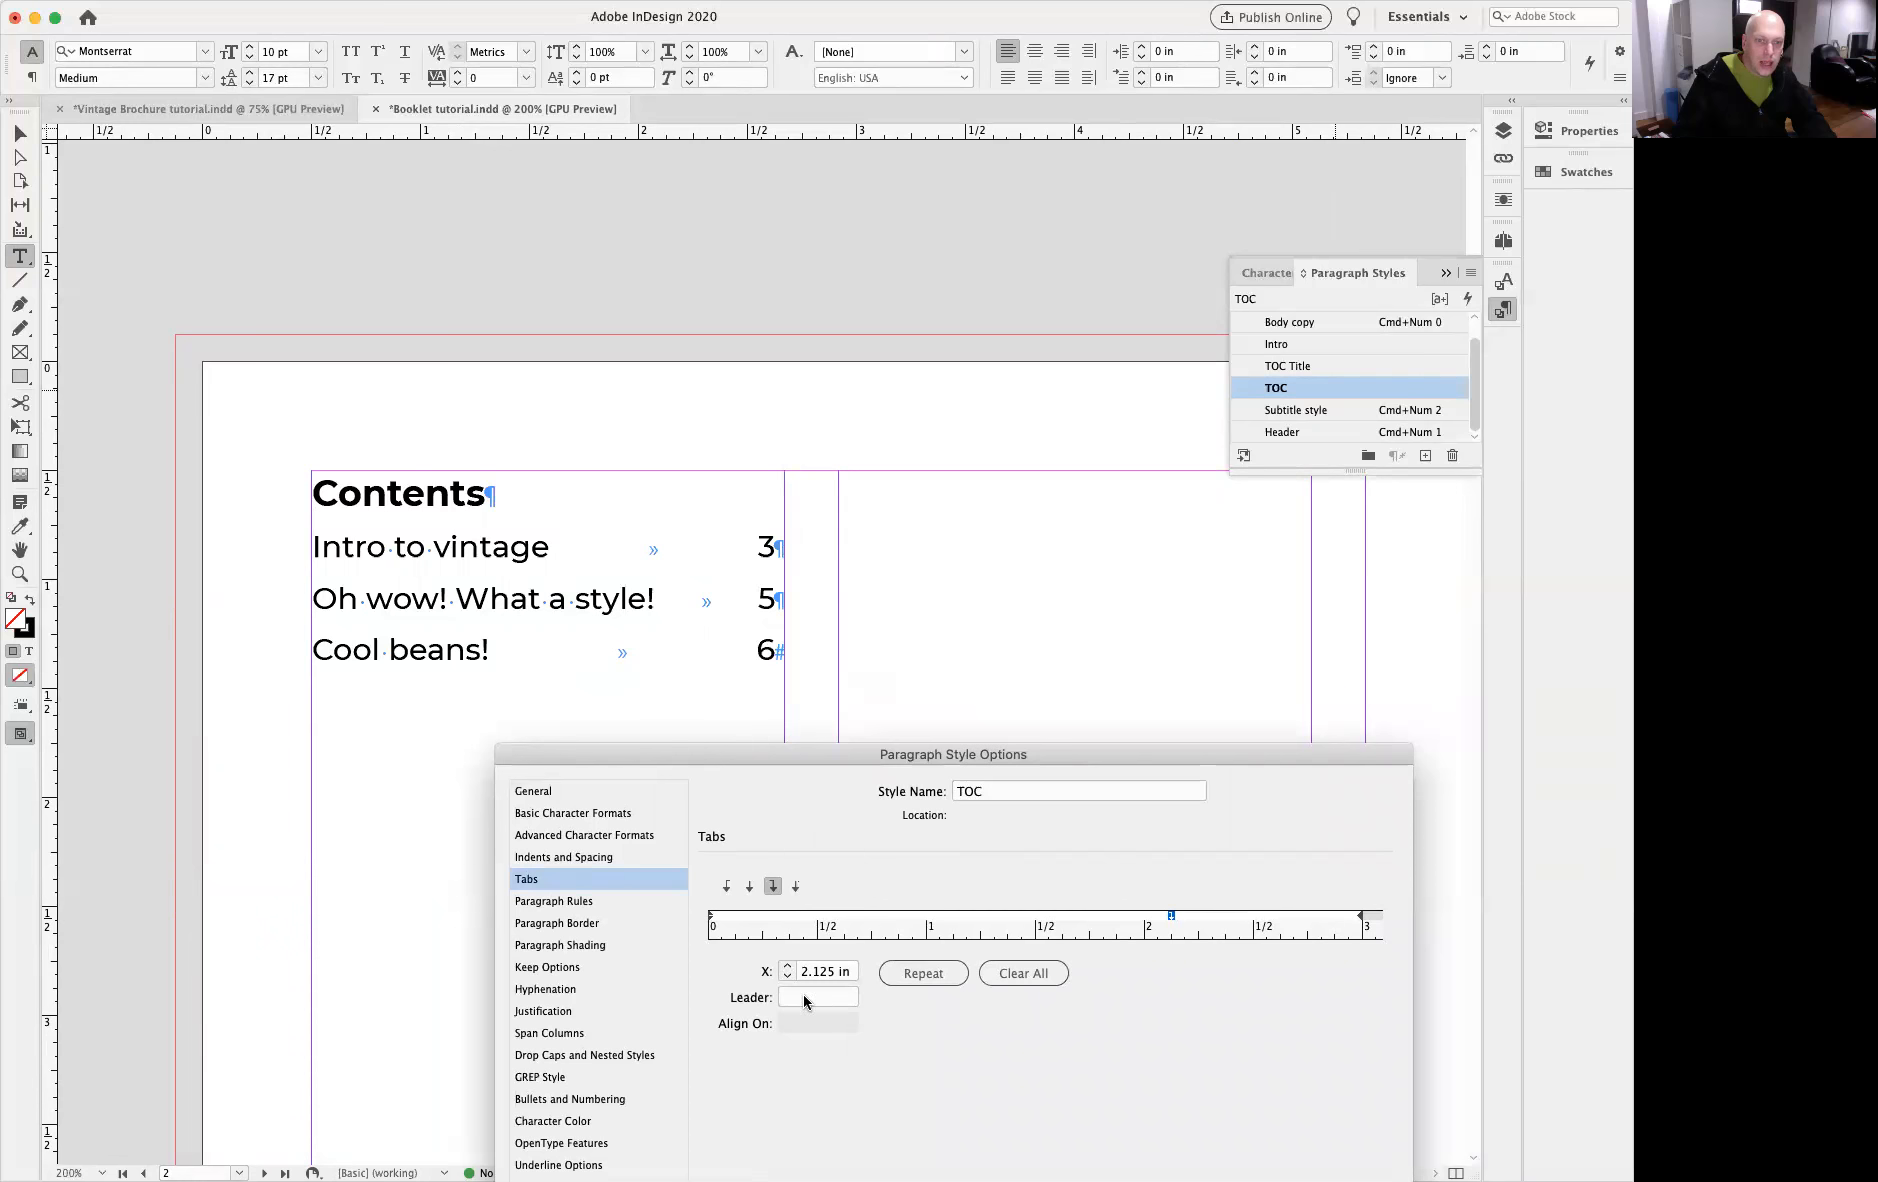
Step: Turn on a rule below each paragraph in the TOC style with a weight of 0.25 pt
{"action": "left_click", "coordinate": [596, 903]}
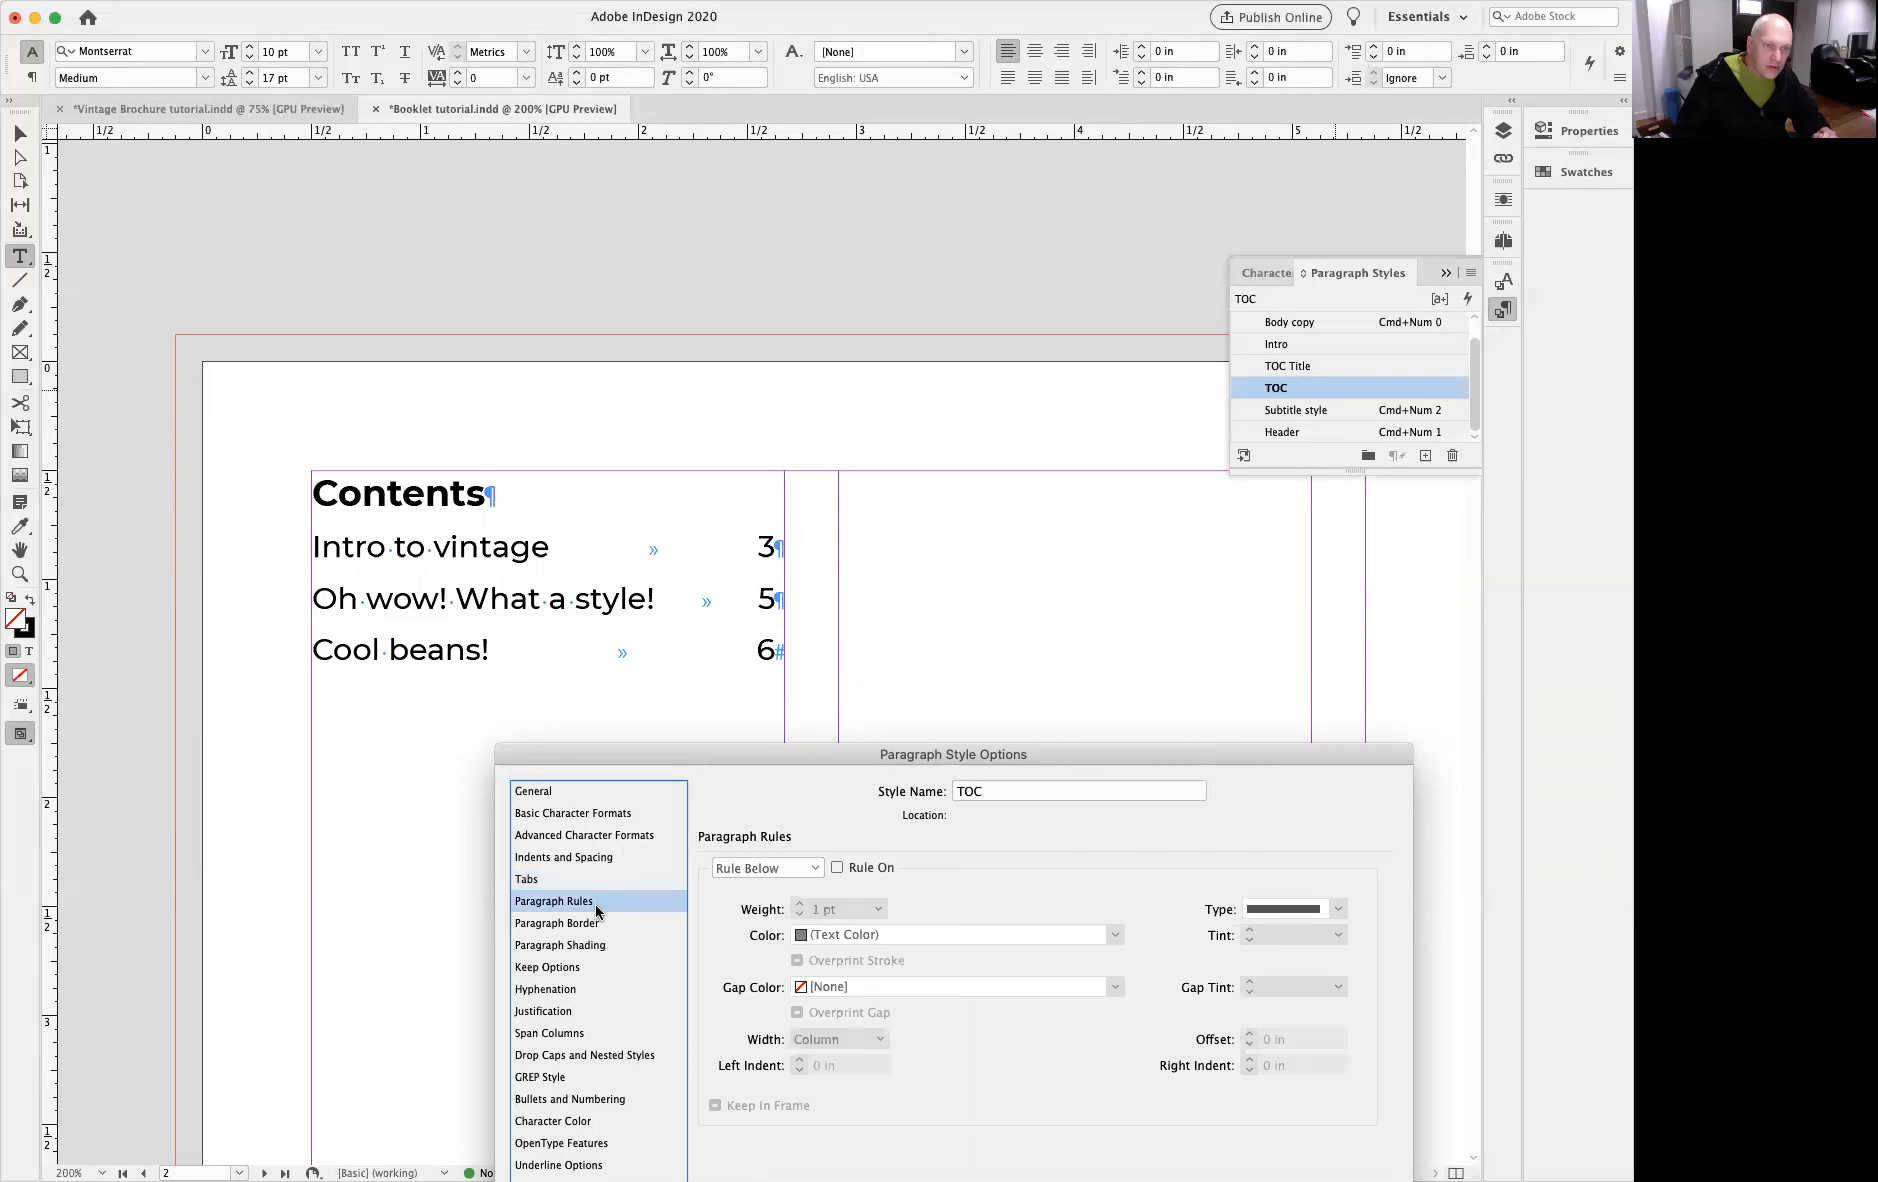
{"action": "left_click", "coordinate": [838, 868]}
{"action": "left_click", "coordinate": [877, 909]}
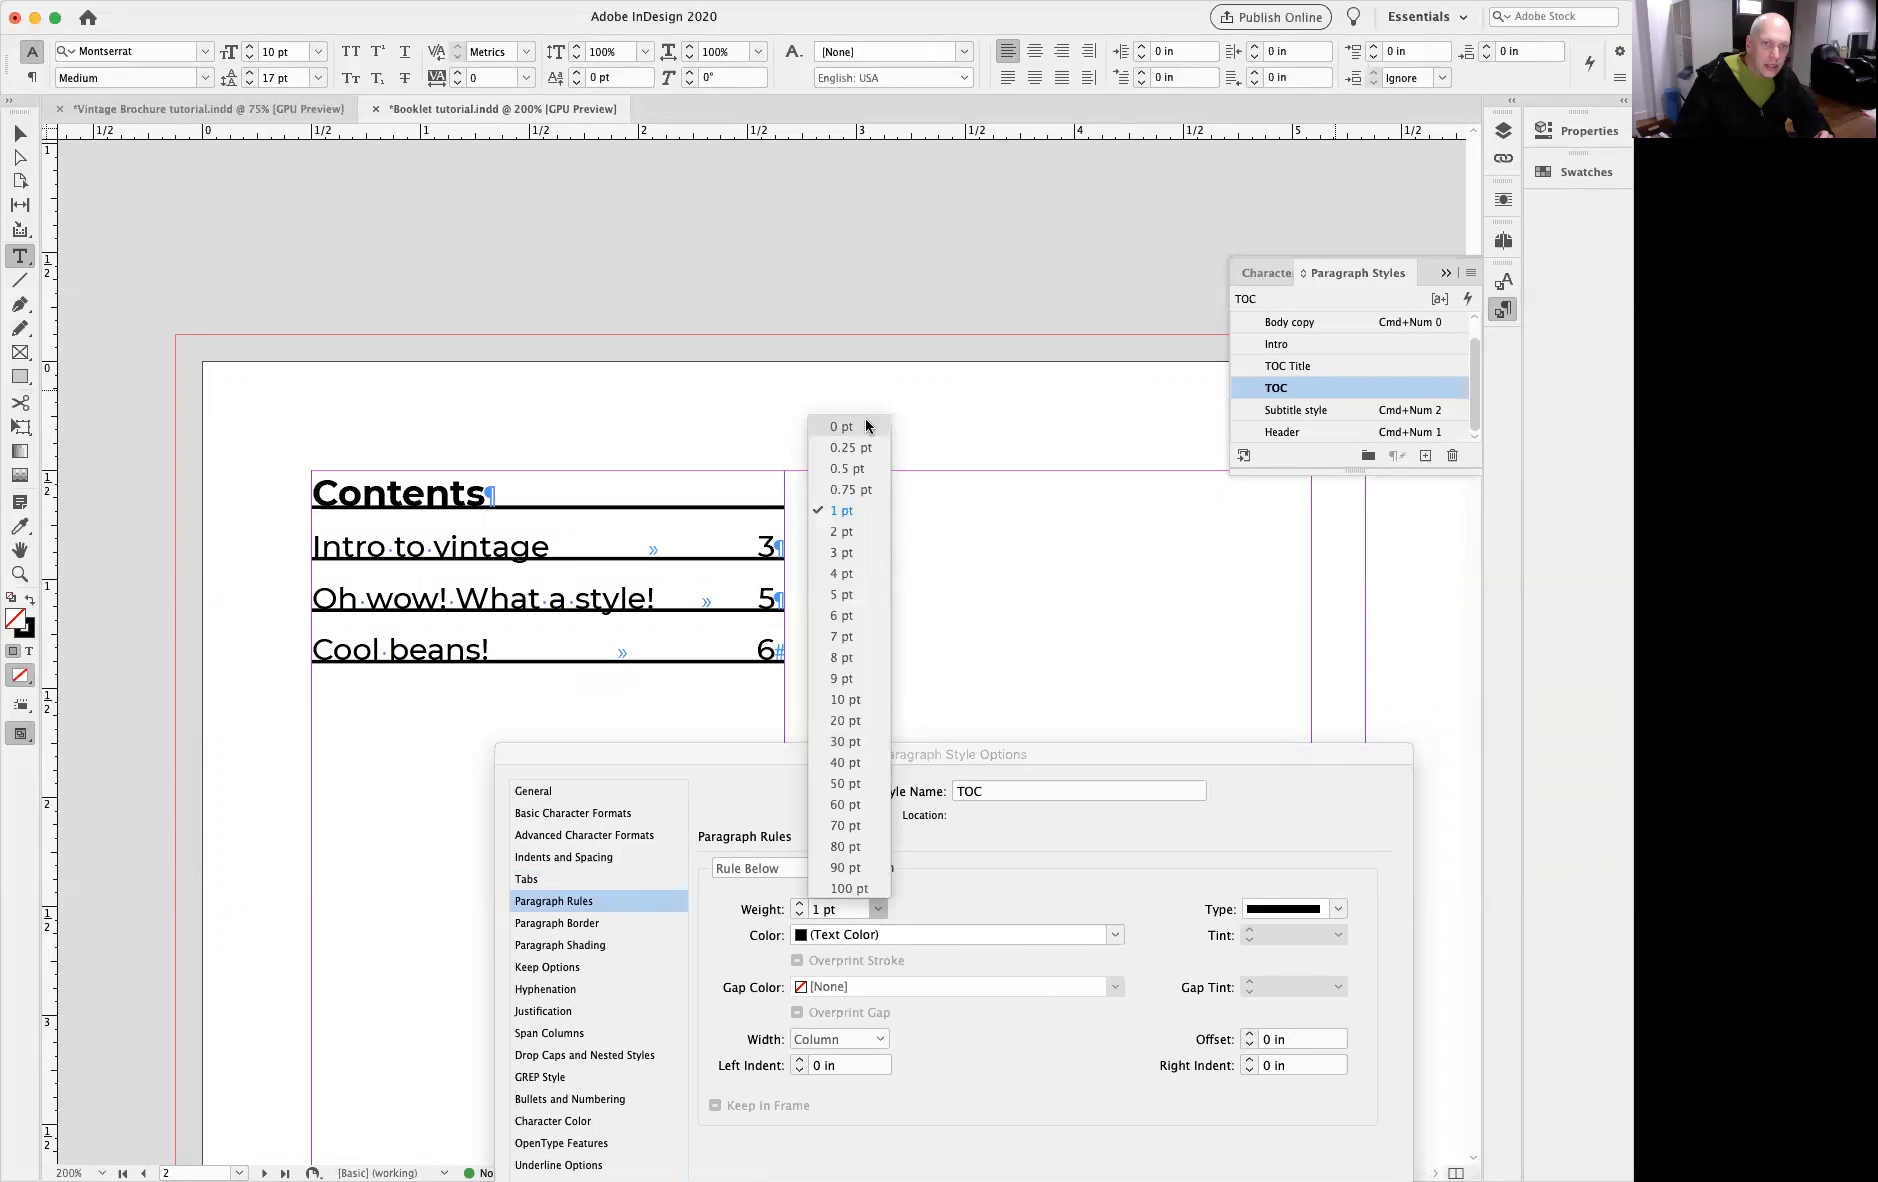
{"action": "left_click", "coordinate": [850, 447]}
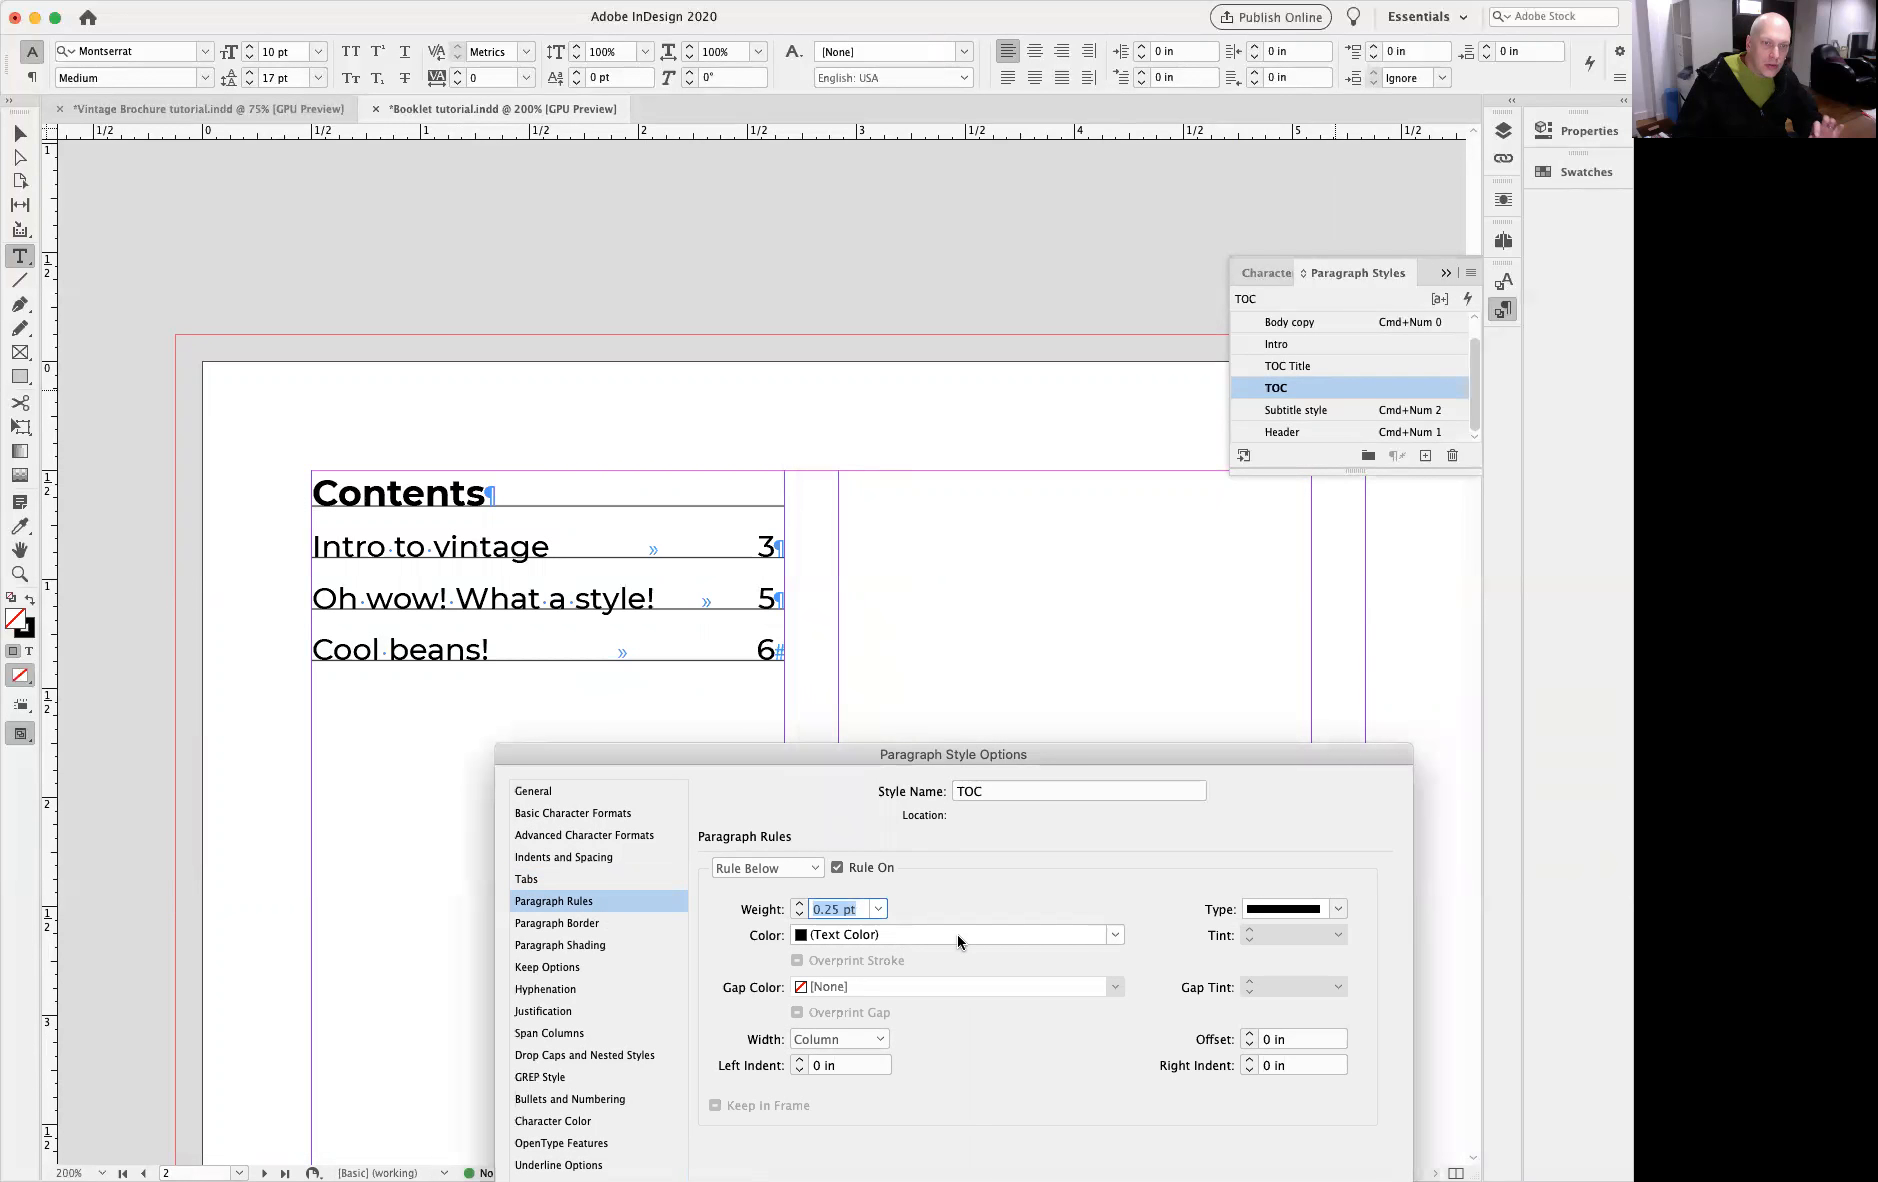
Step: Set the offset of the TOC style's paragraph rule to 0.025 in and apply the style changes
{"action": "left_click", "coordinate": [1247, 1036]}
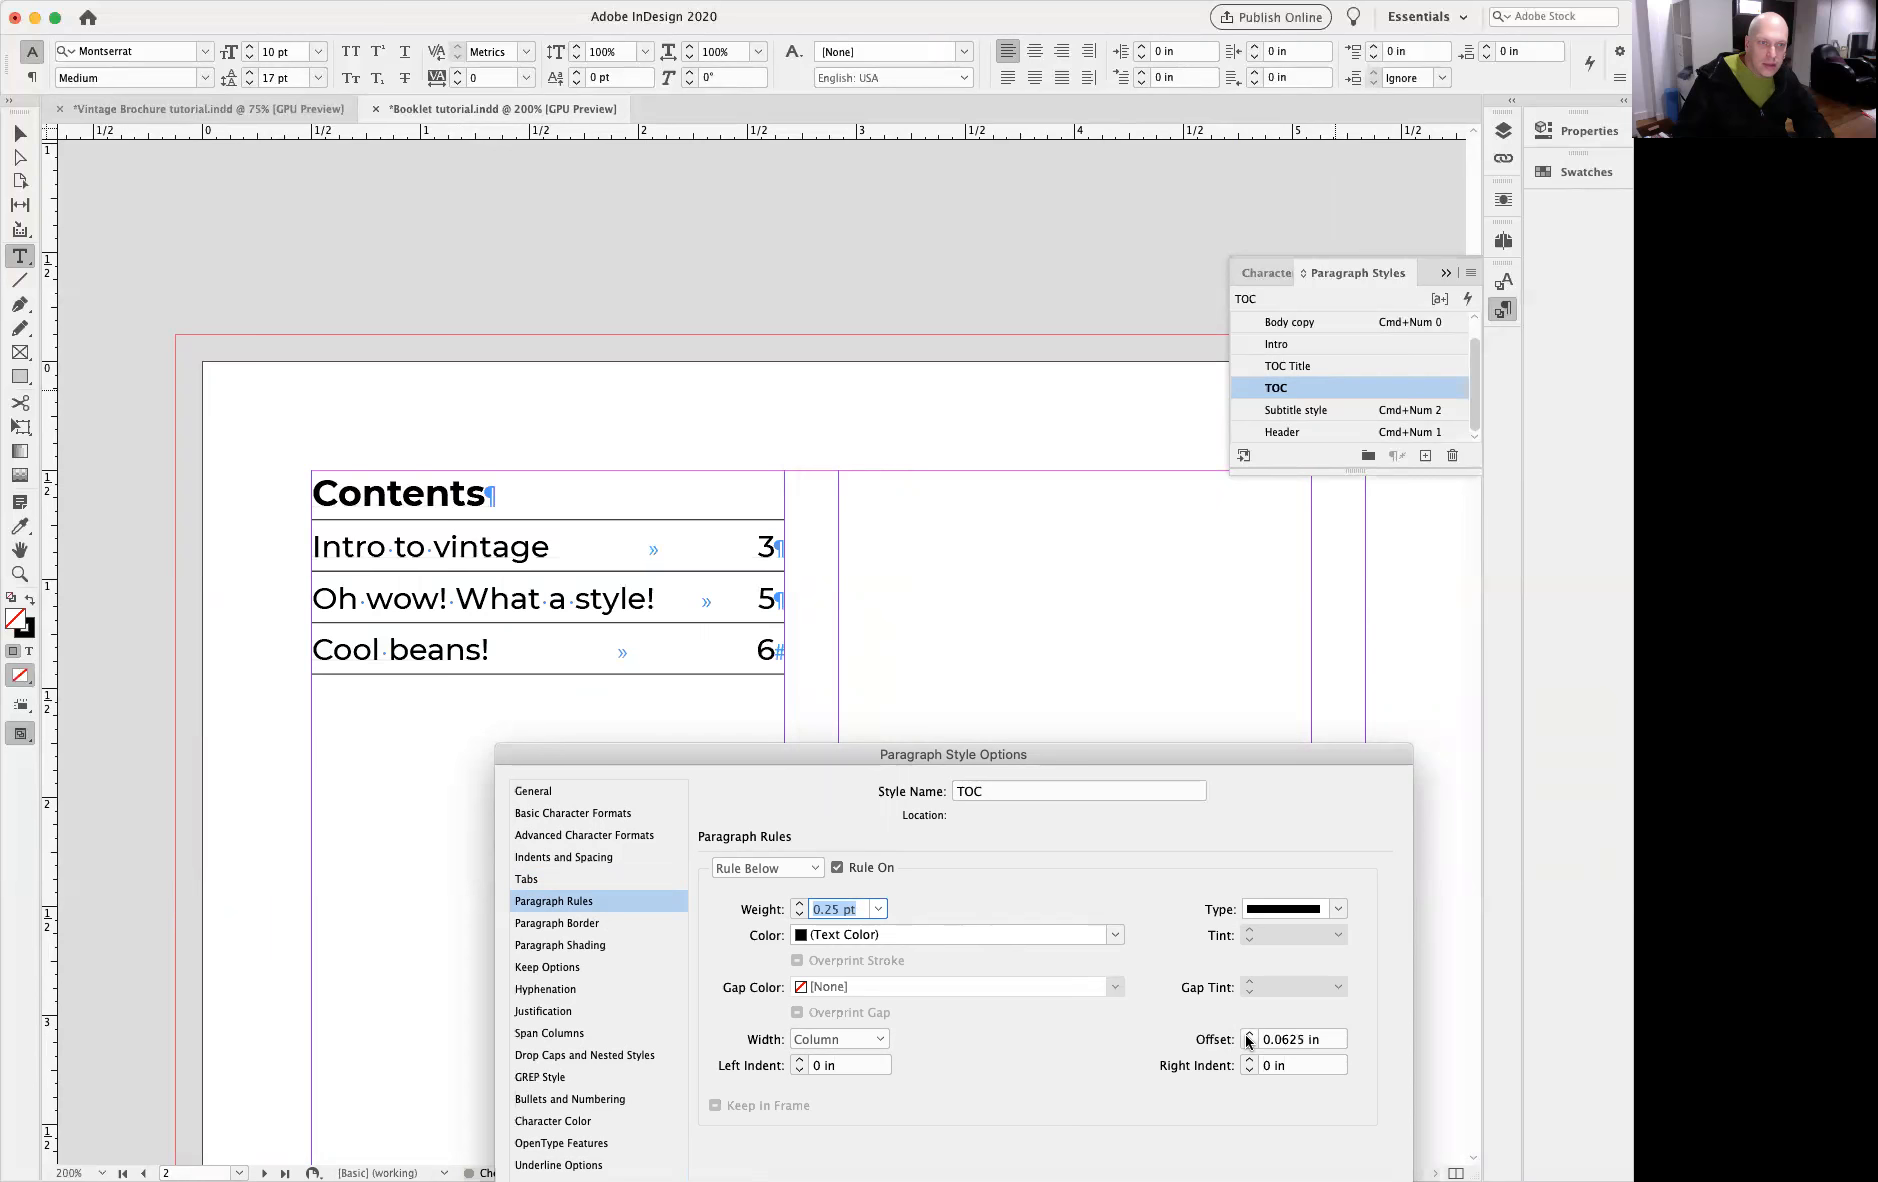
{"action": "left_click_drag", "start_coordinate": [1284, 1045], "coordinate": [1292, 1045]}
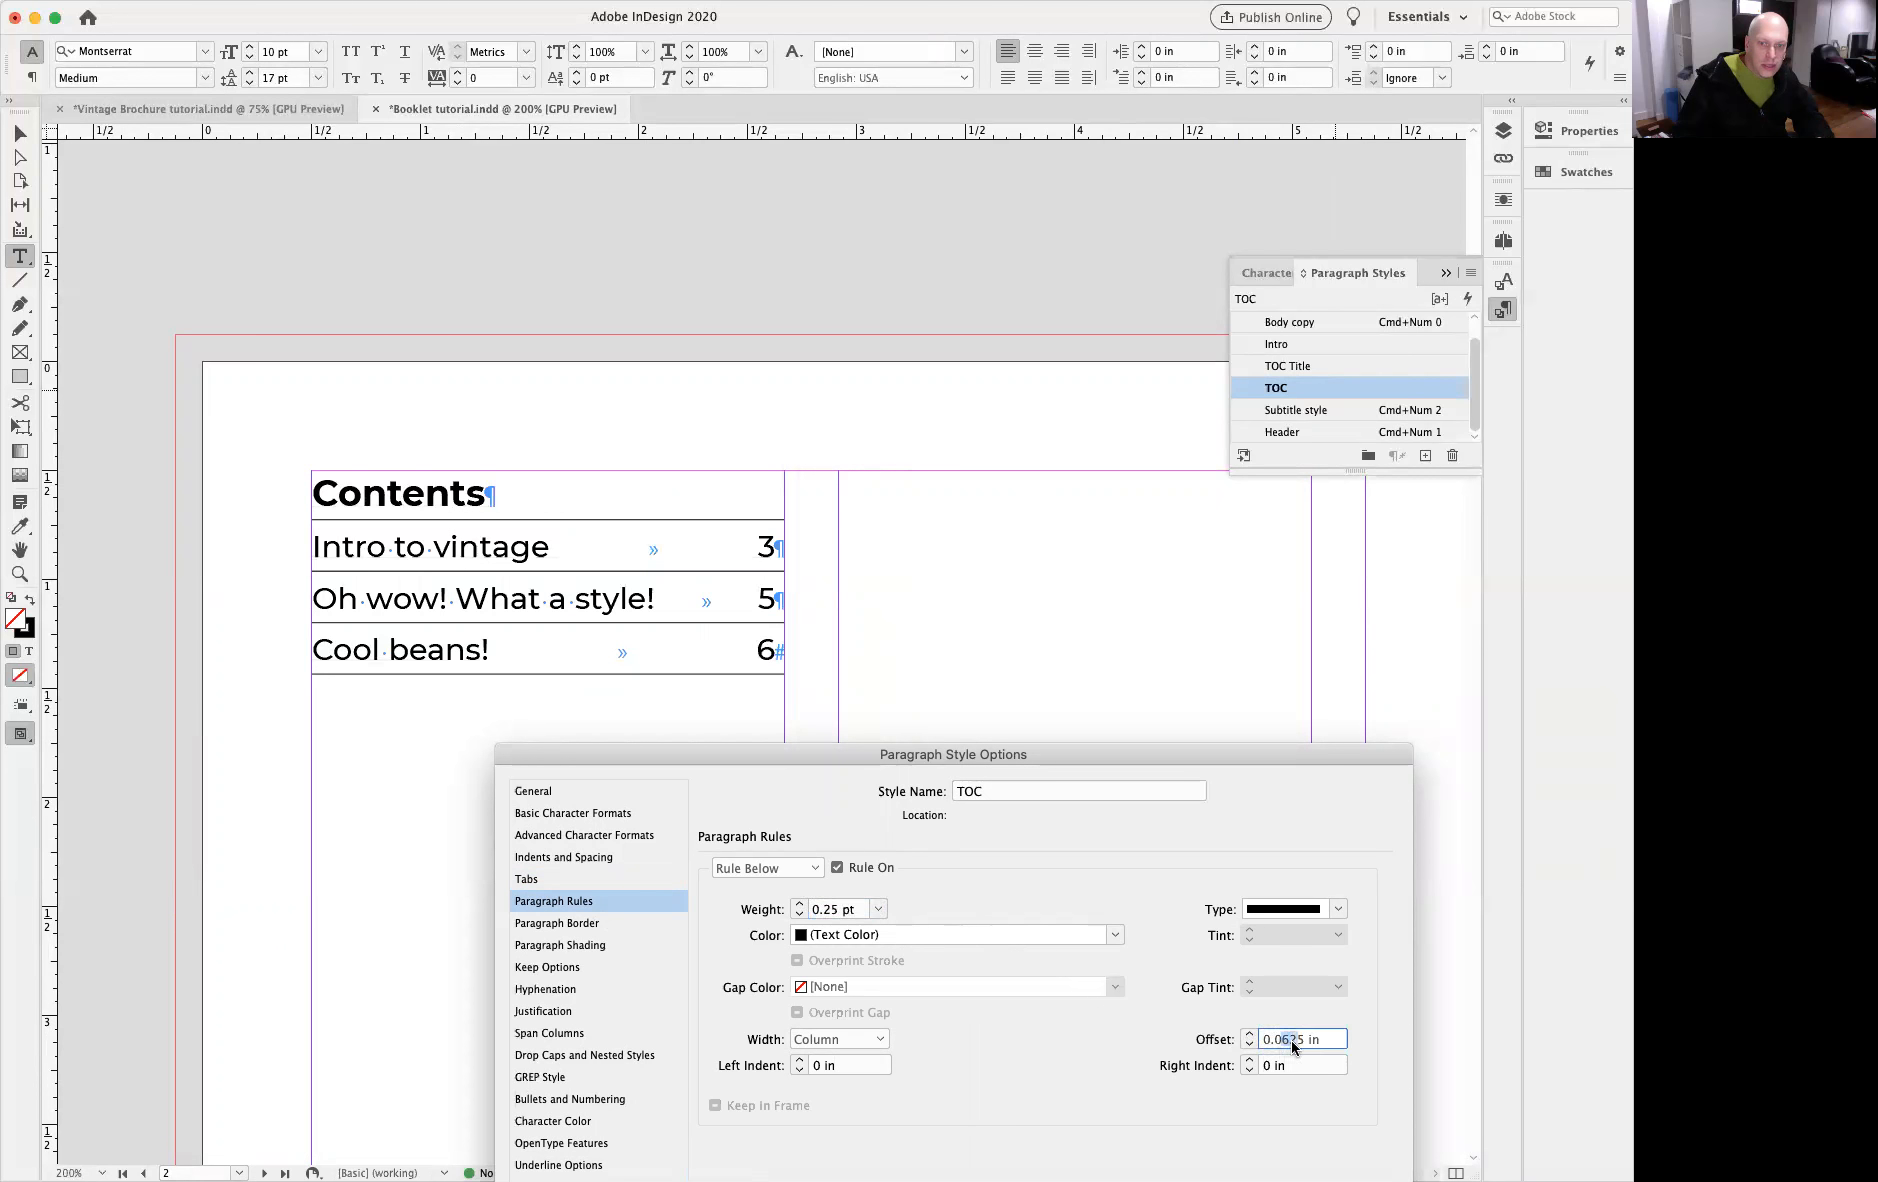
{"action": "key", "text": "BackSpace"}
{"action": "key", "text": "Tab"}
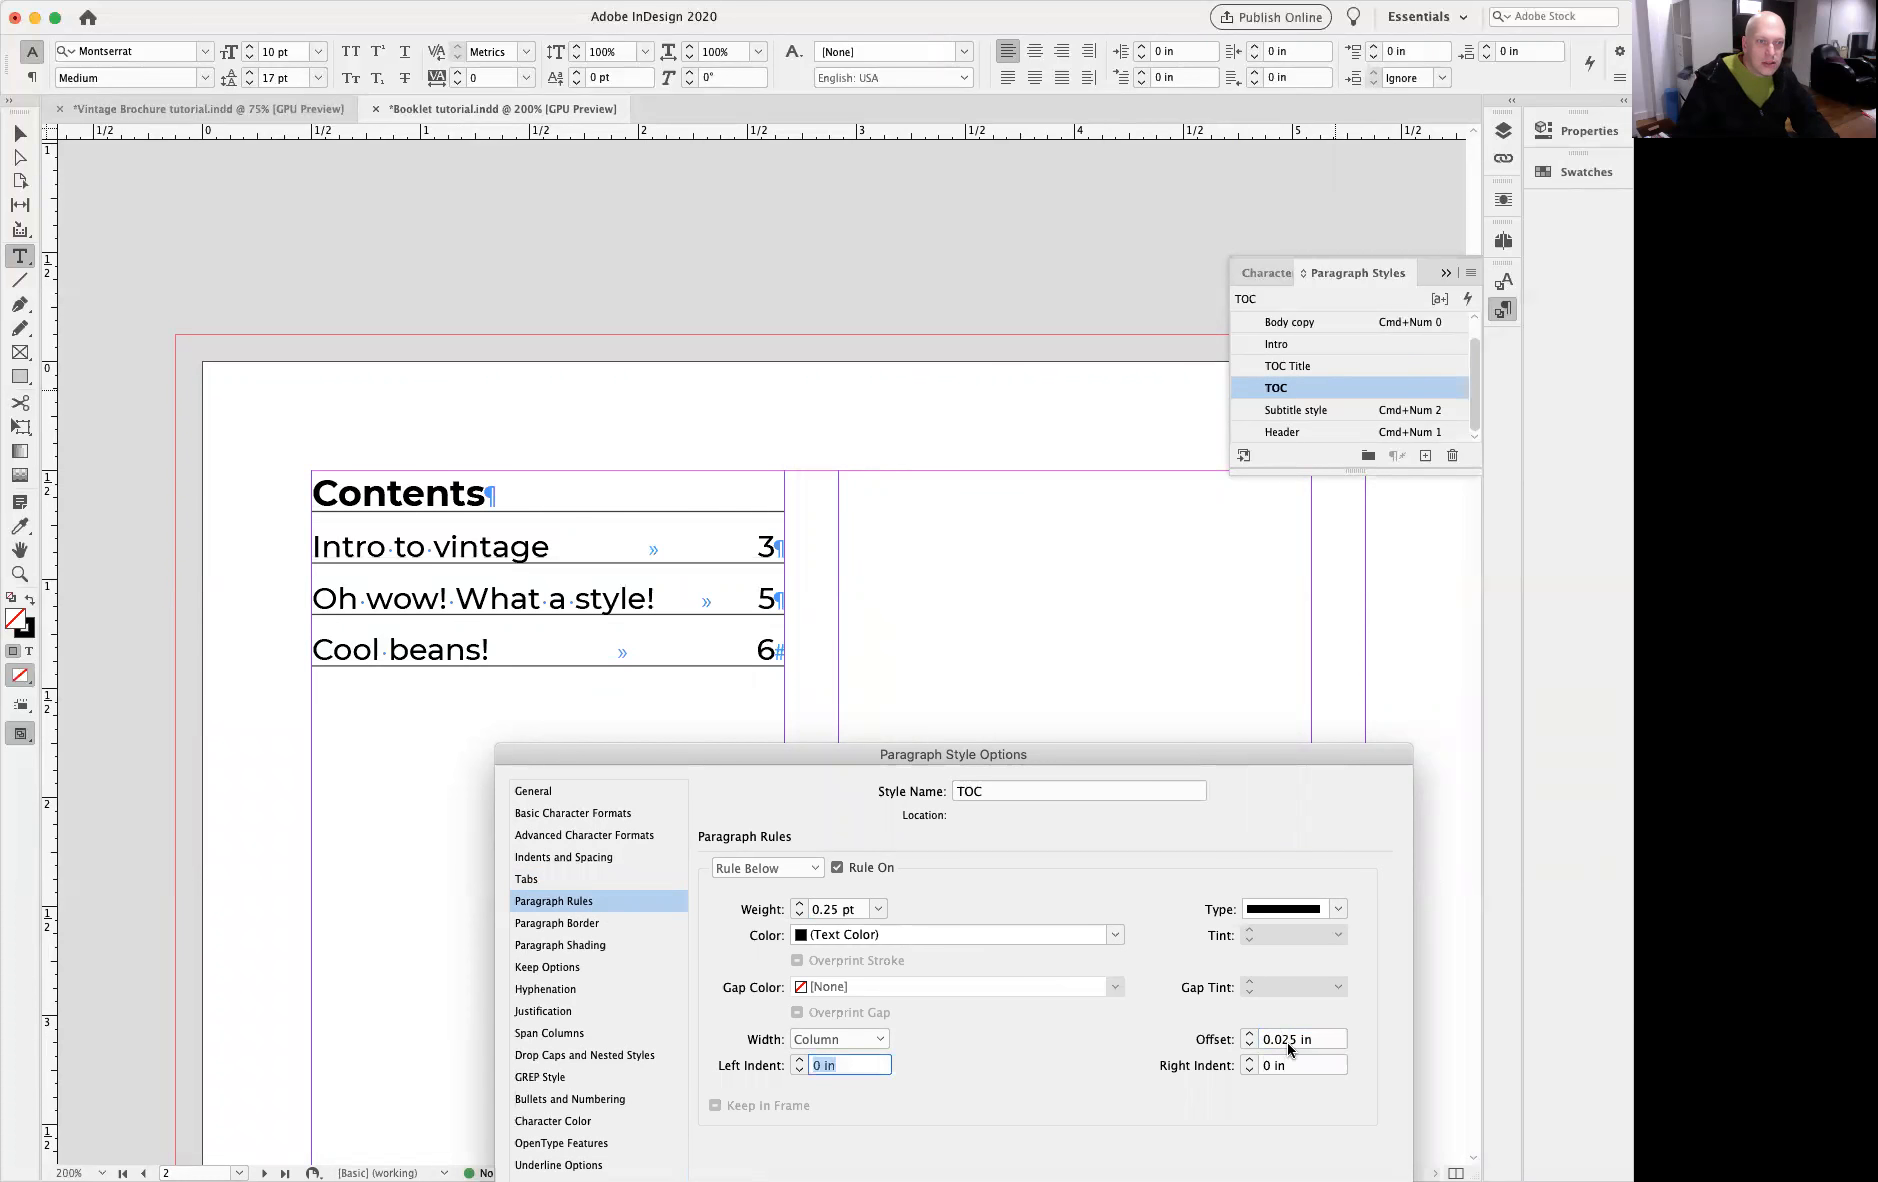
{"action": "left_click_drag", "start_coordinate": [1142, 756], "coordinate": [1161, 612]}
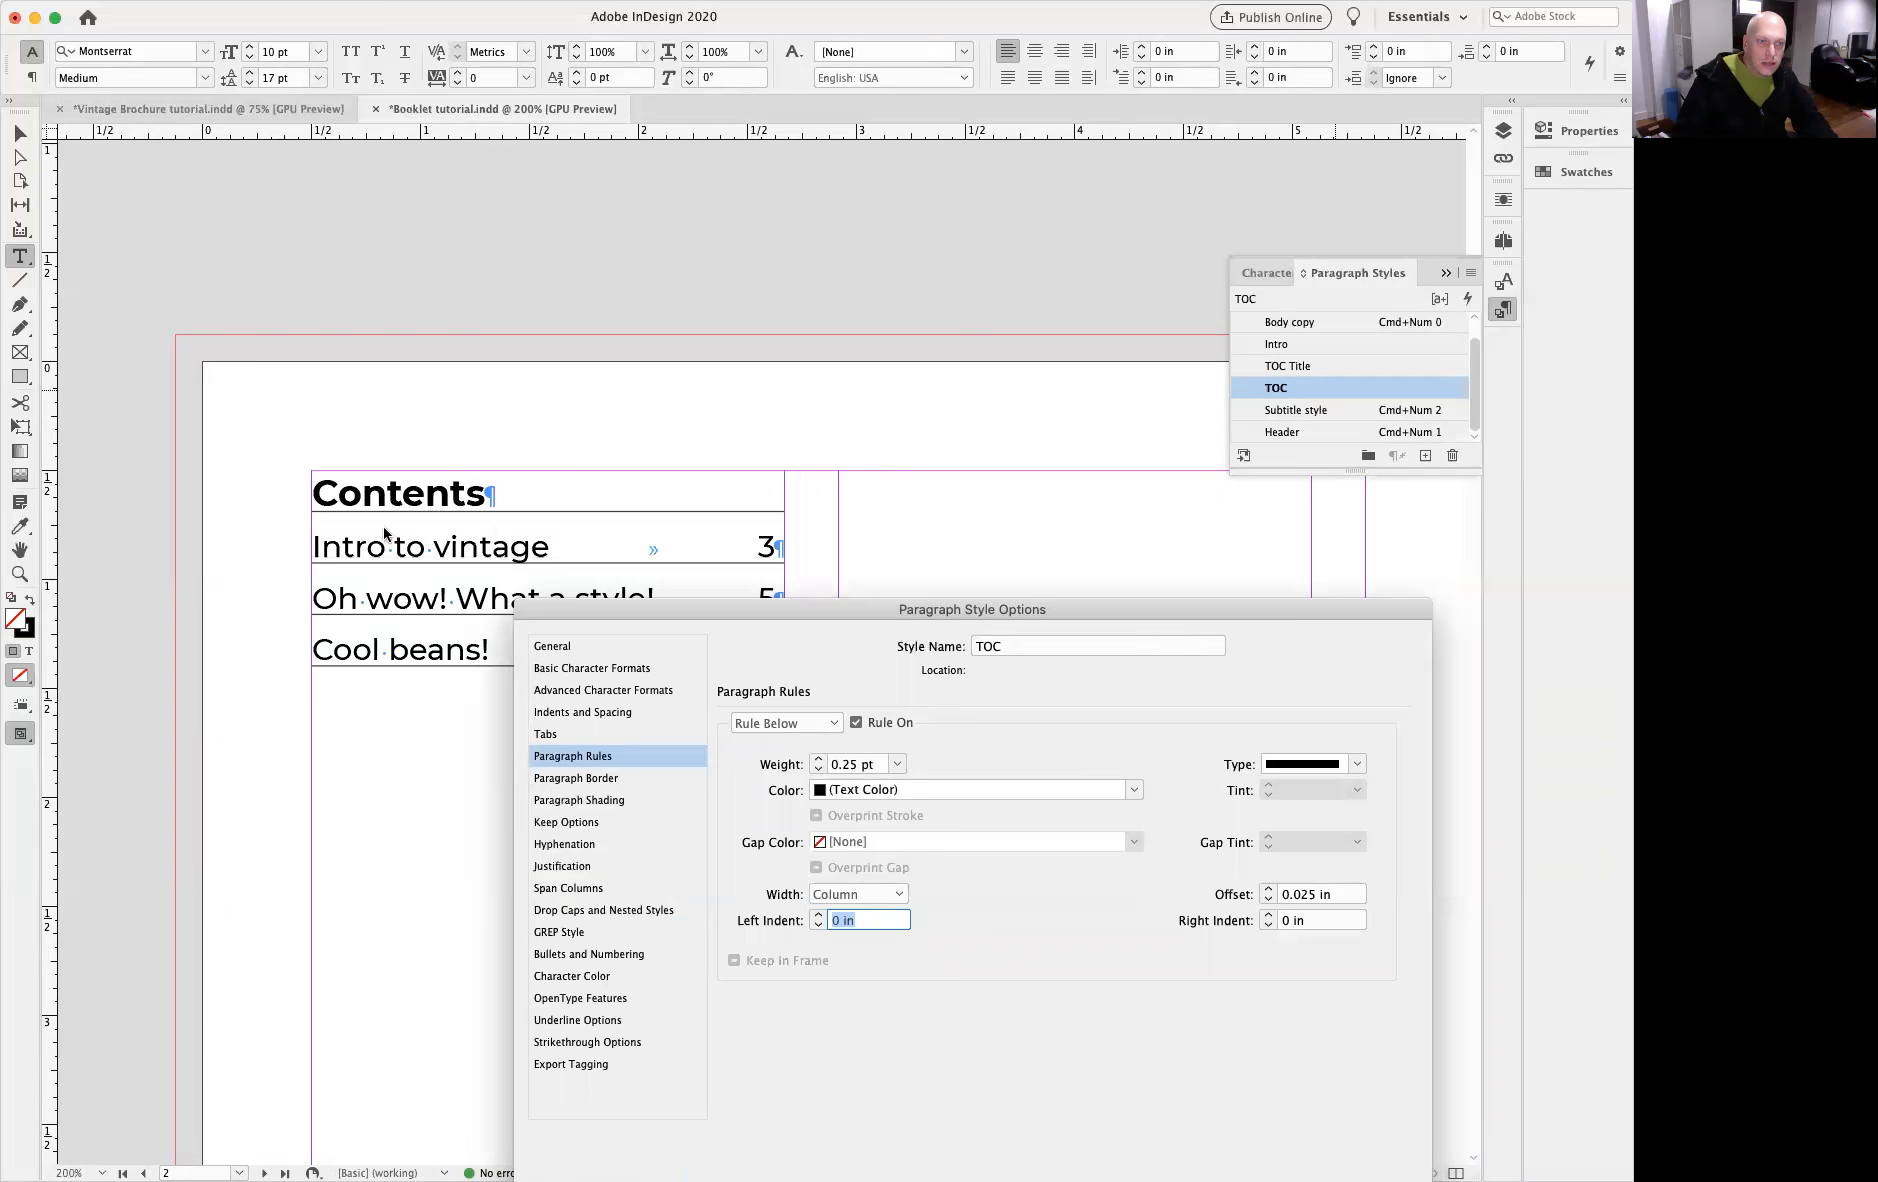
{"action": "key", "text": "Return"}
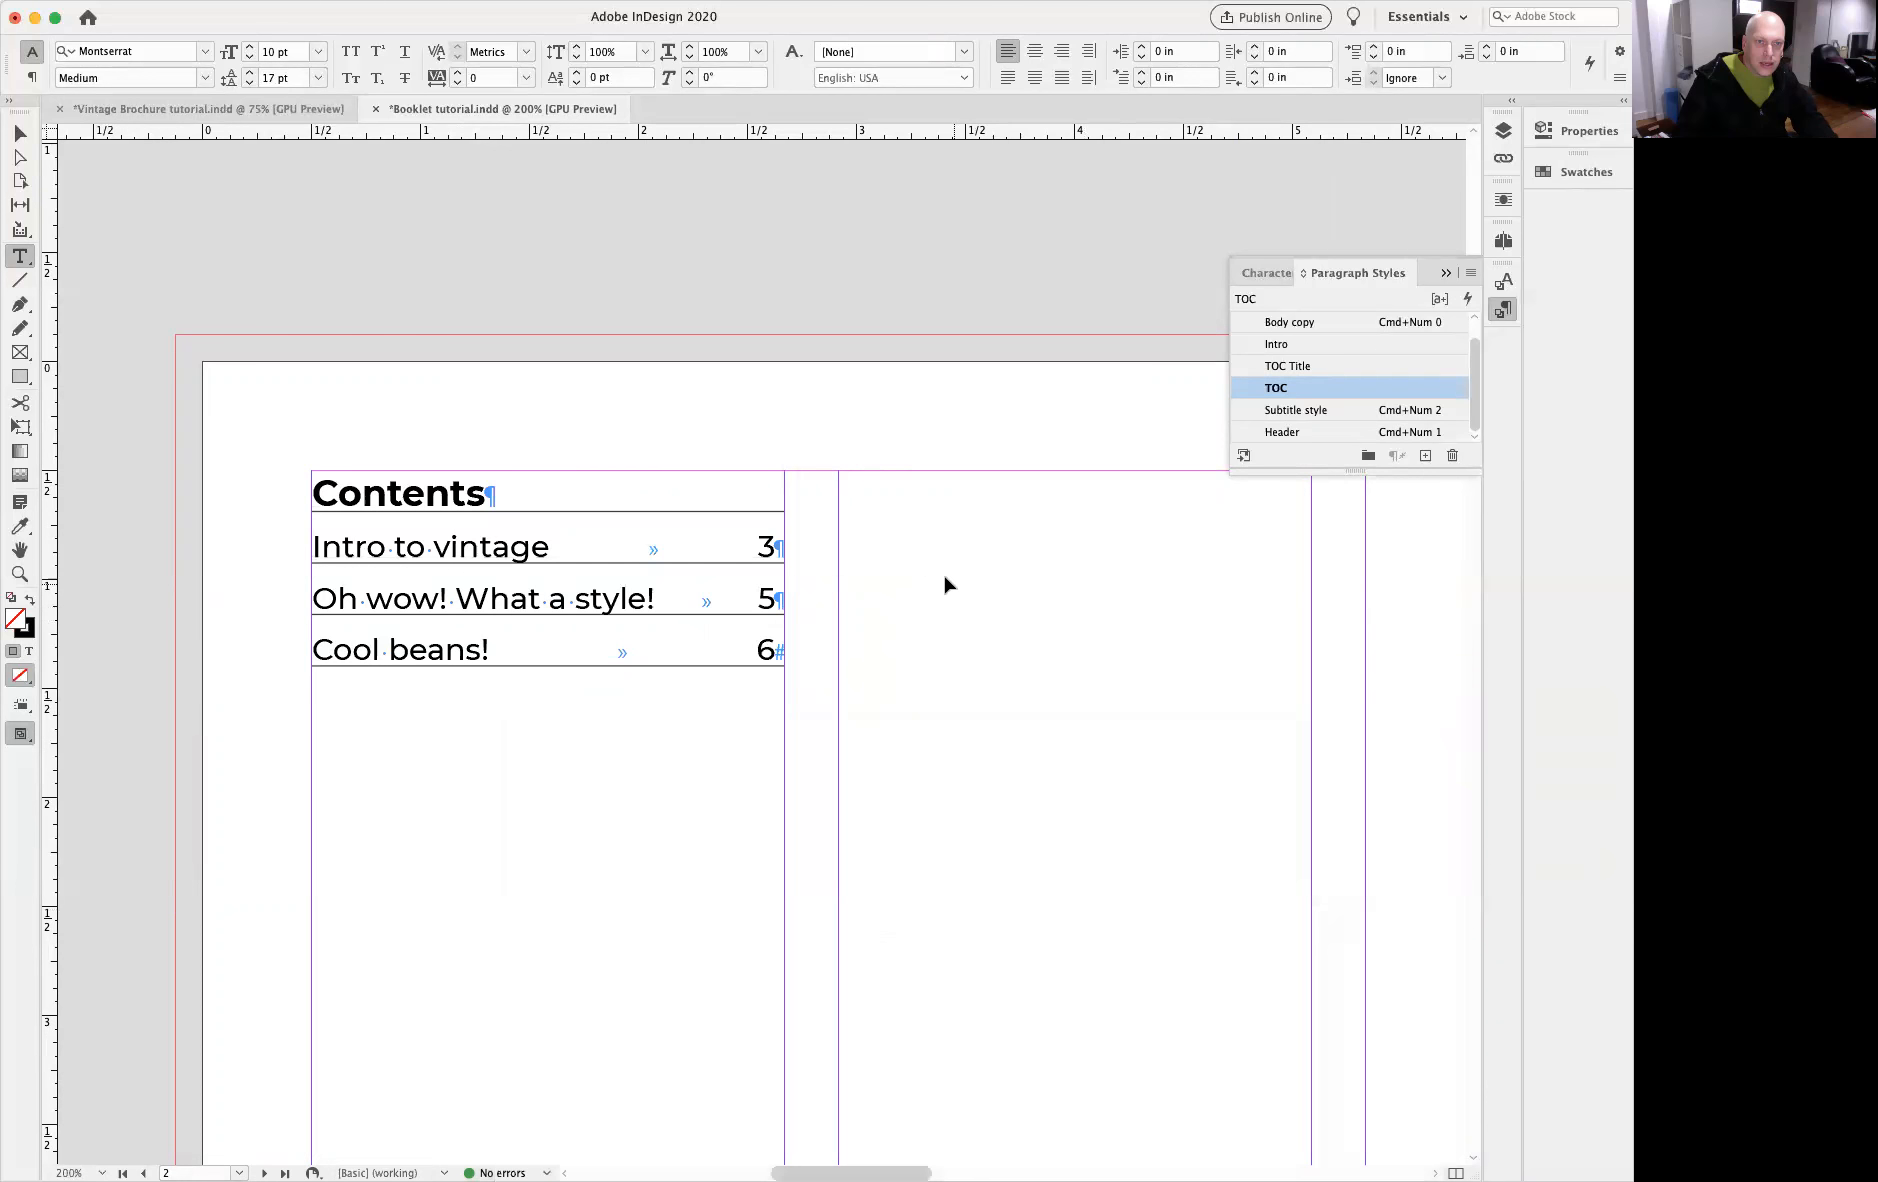
Step: In the TOC Title style, turn off the rule below and set the character color to C=31 M=76 Y=100 K=29
{"action": "double_click", "coordinate": [1332, 367]}
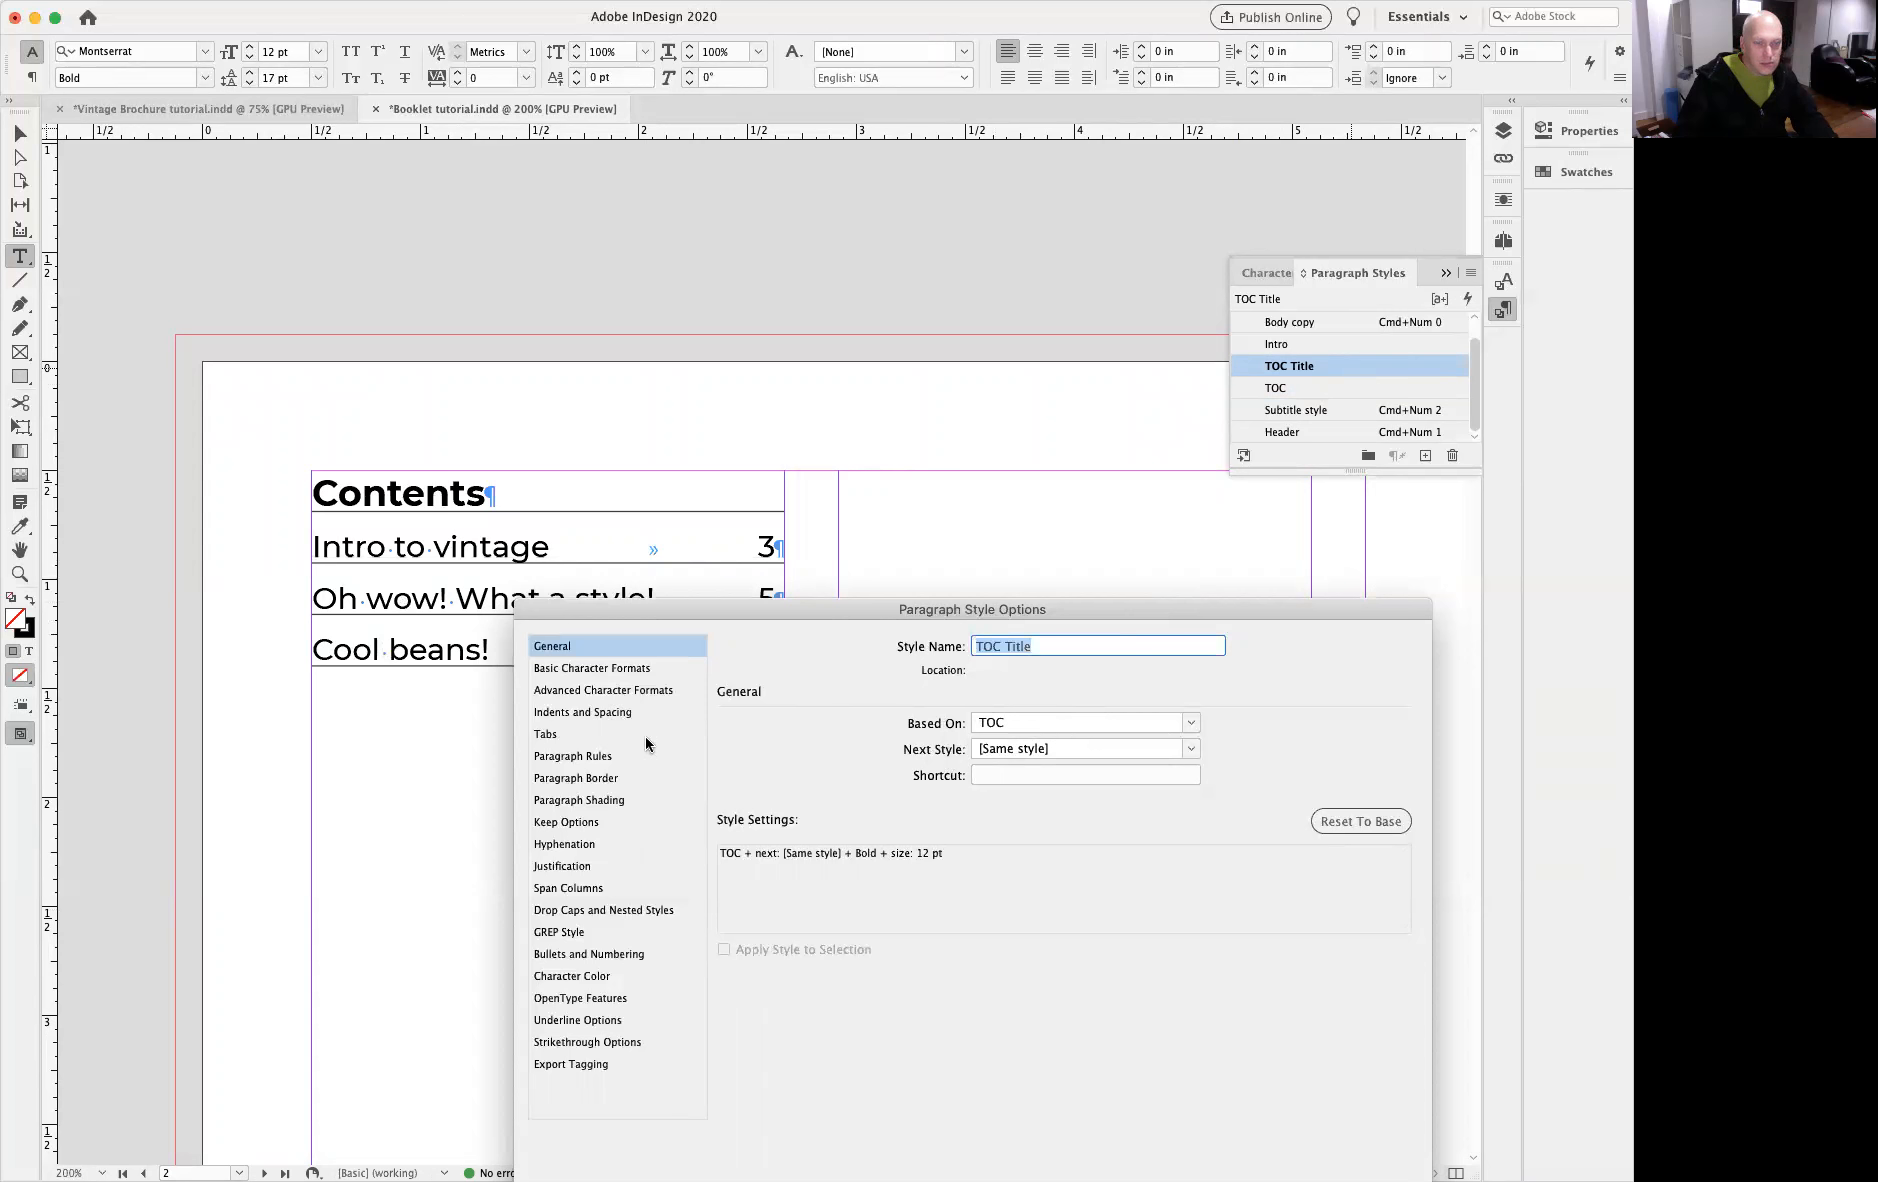
{"action": "left_click", "coordinate": [600, 758]}
{"action": "left_click", "coordinate": [856, 723]}
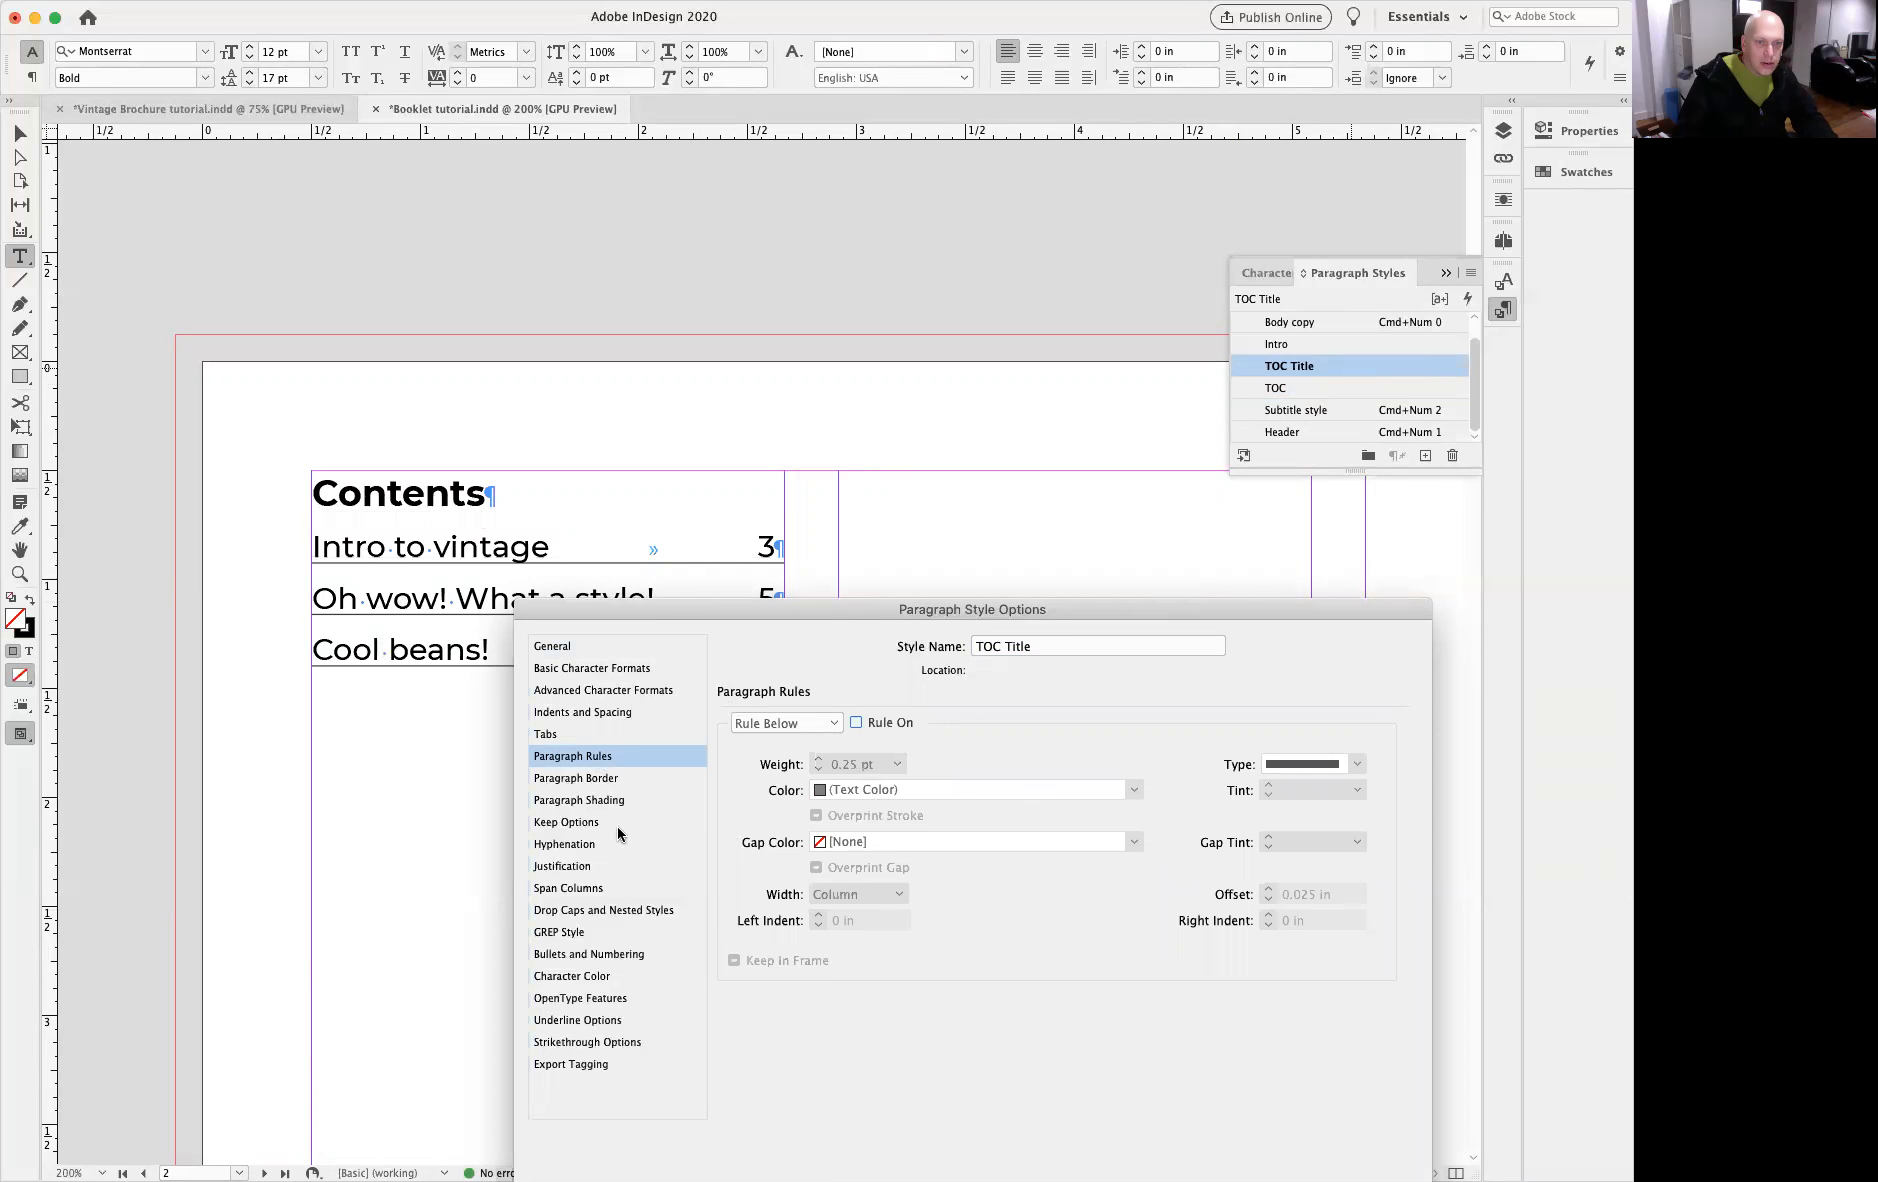
{"action": "left_click", "coordinate": [599, 977]}
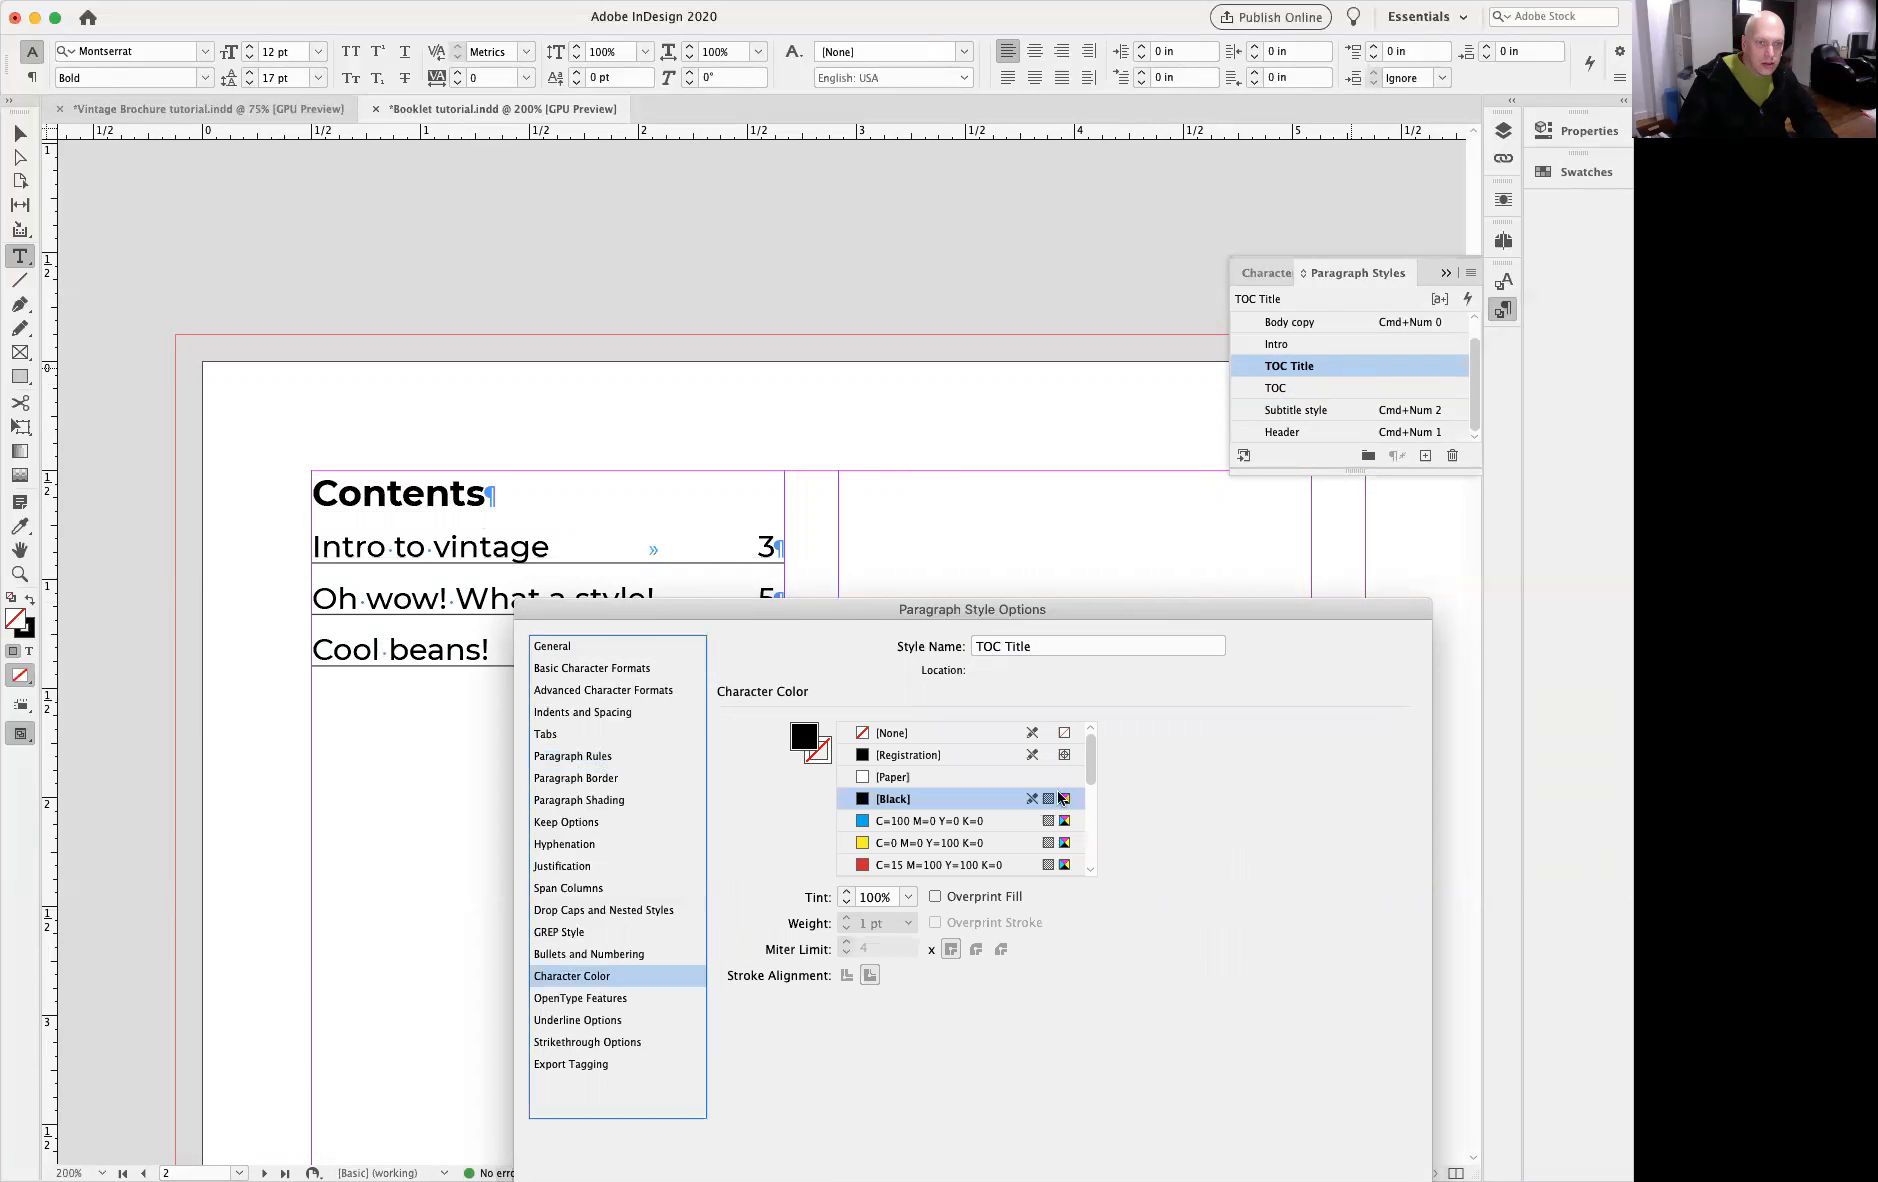
{"action": "left_click_drag", "start_coordinate": [1096, 769], "coordinate": [1090, 838]}
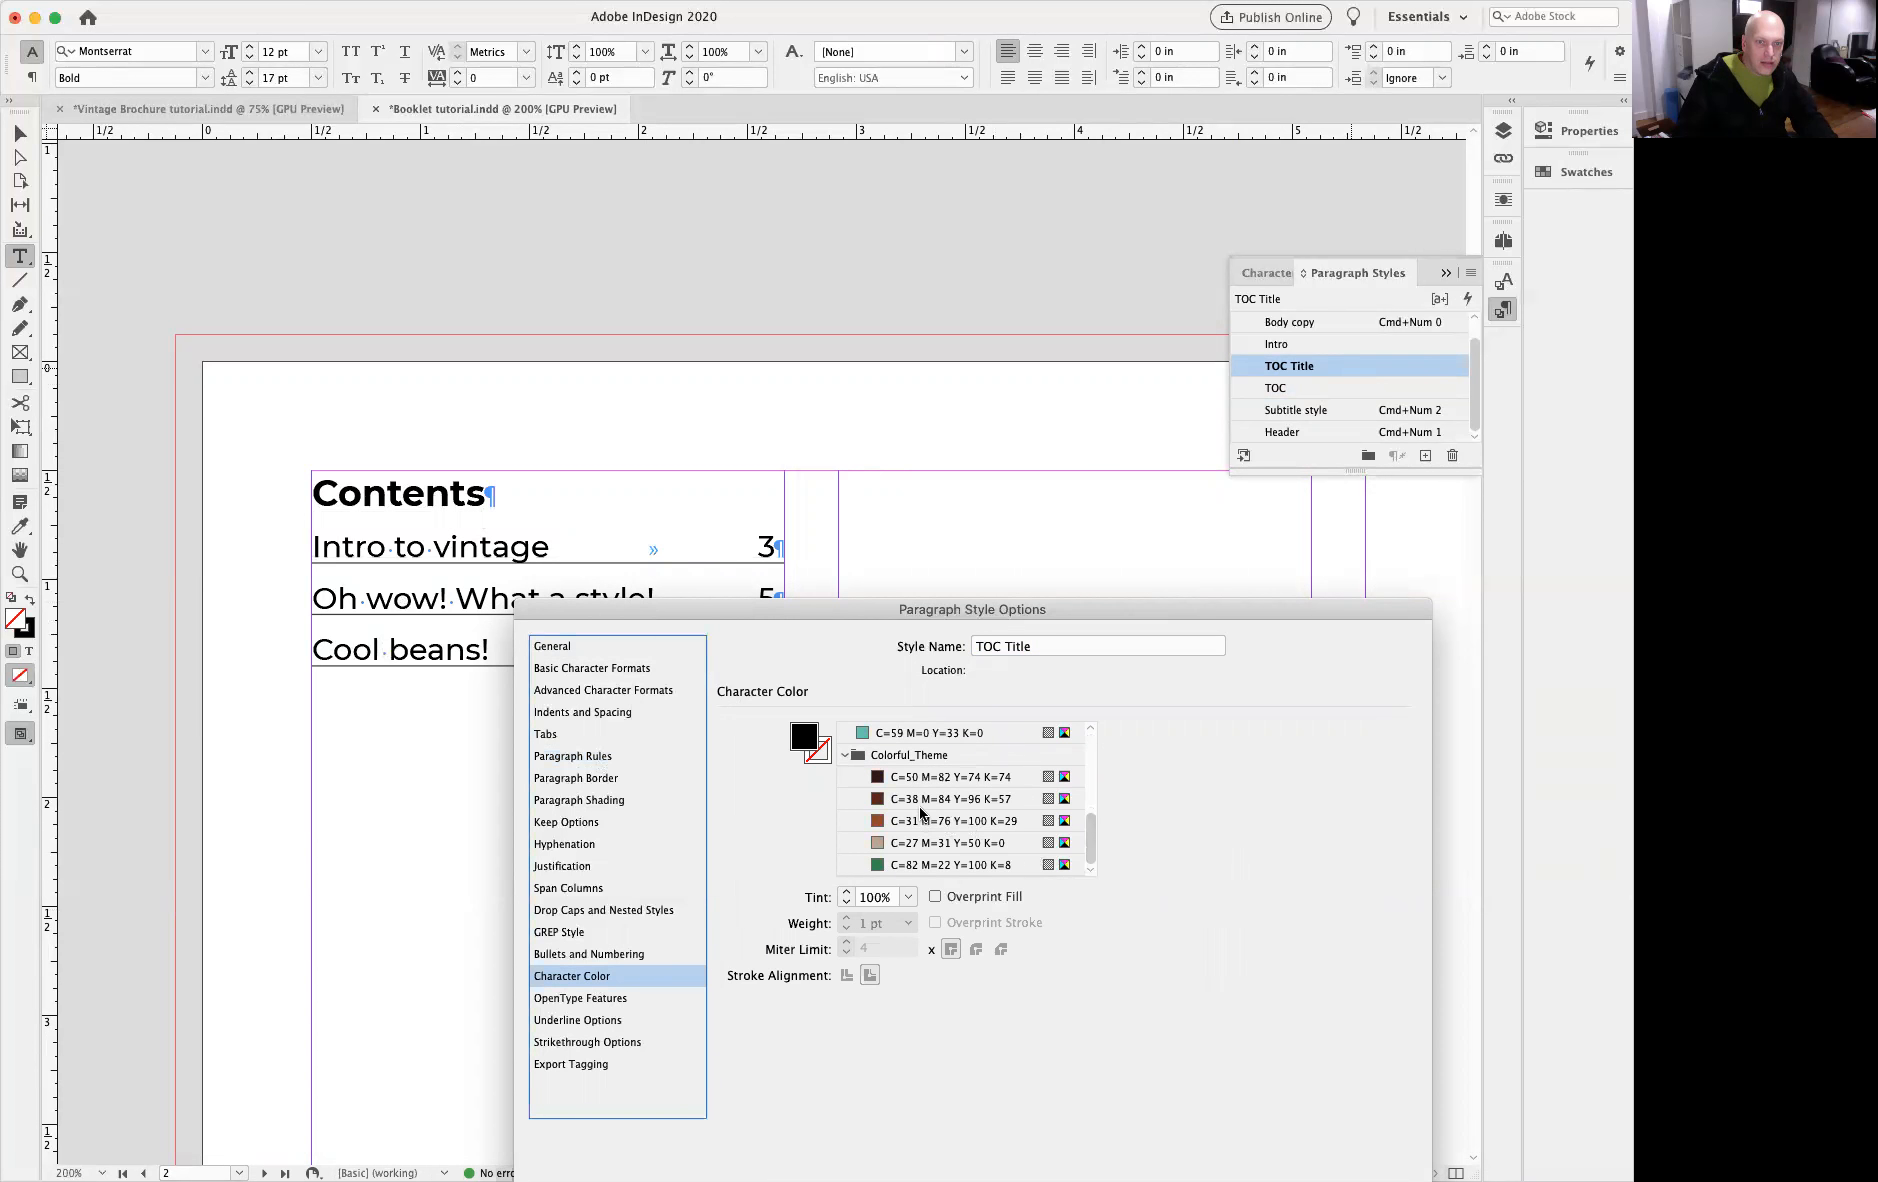
{"action": "left_click", "coordinate": [919, 821]}
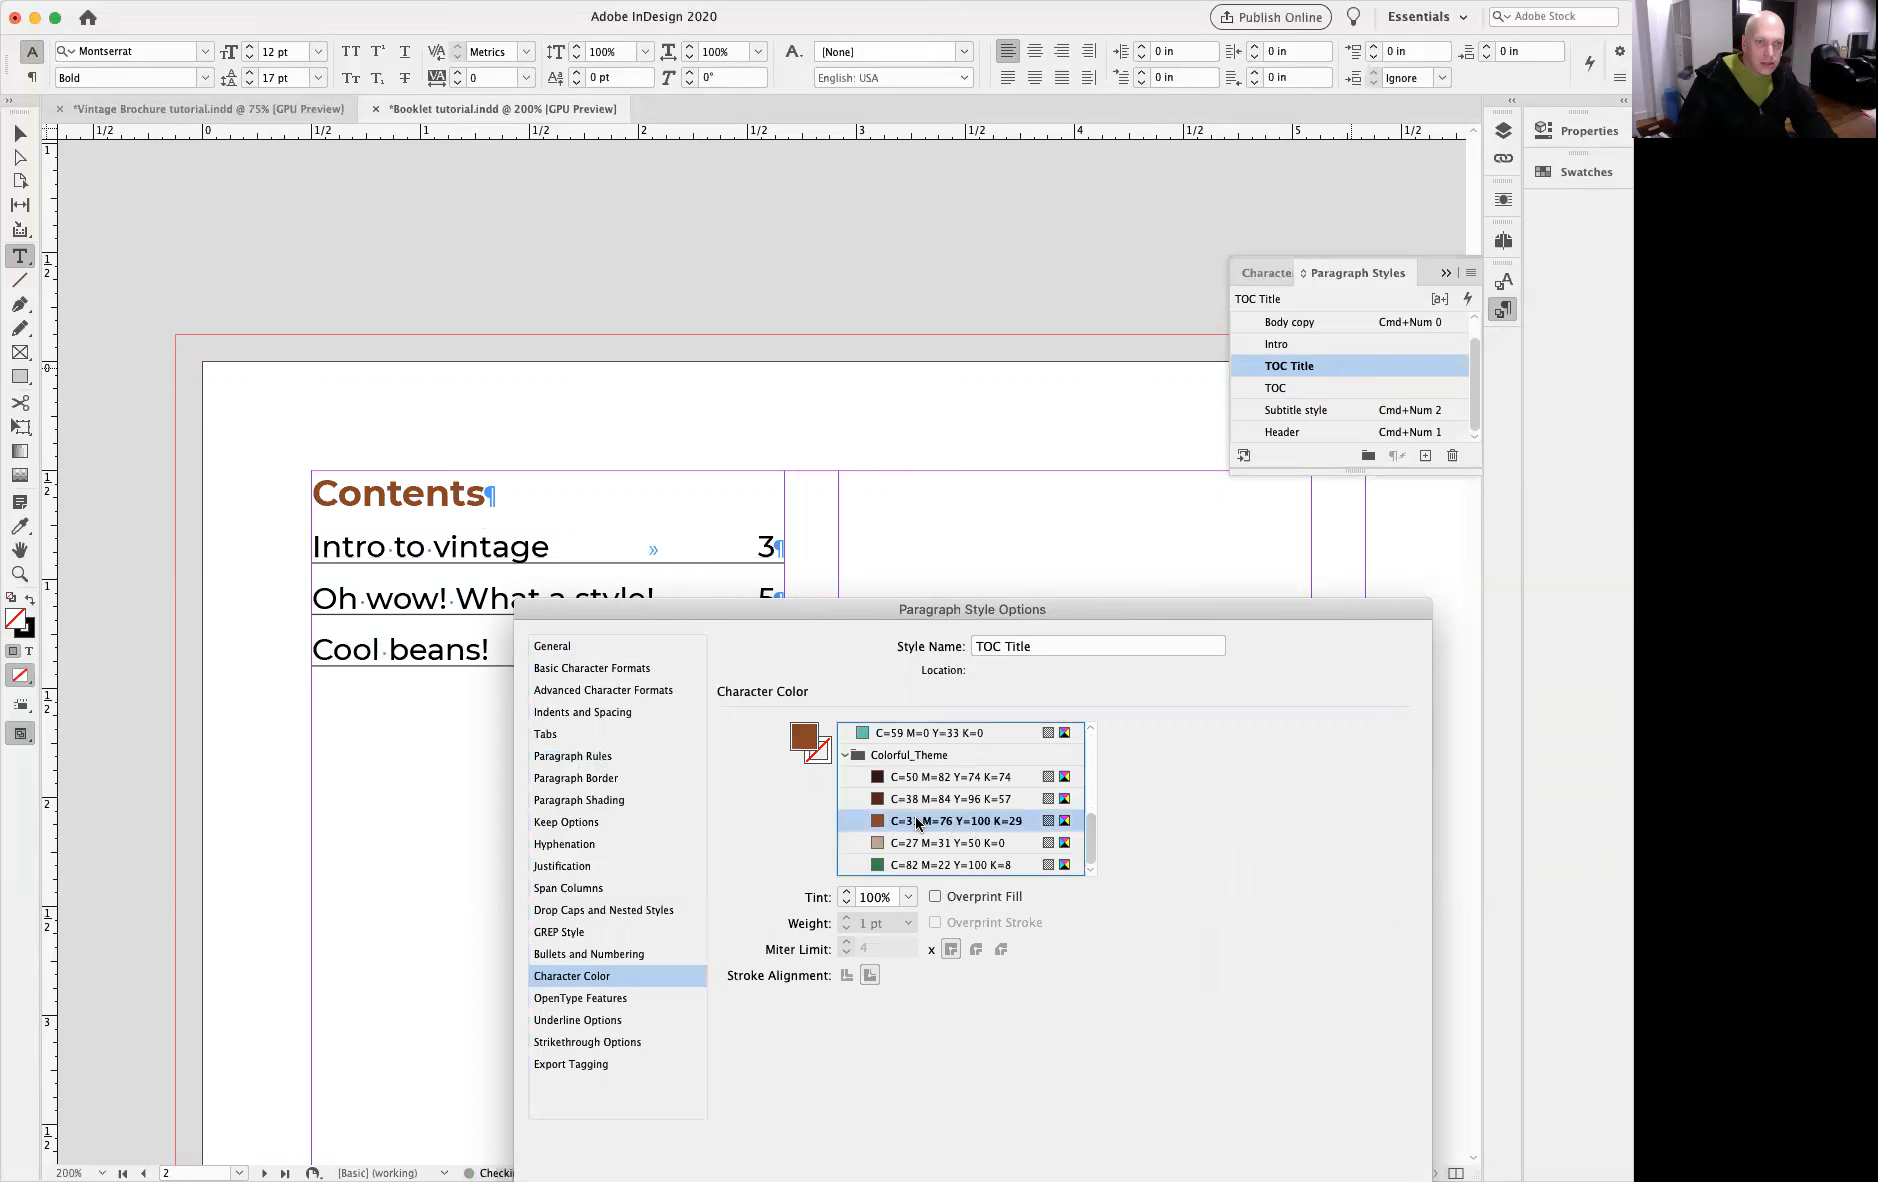
Step: Set the TOC Title style's font size to 14 pt and its case to All Caps, and apply the changes
{"action": "left_click", "coordinate": [572, 656]}
{"action": "left_click", "coordinate": [574, 670]}
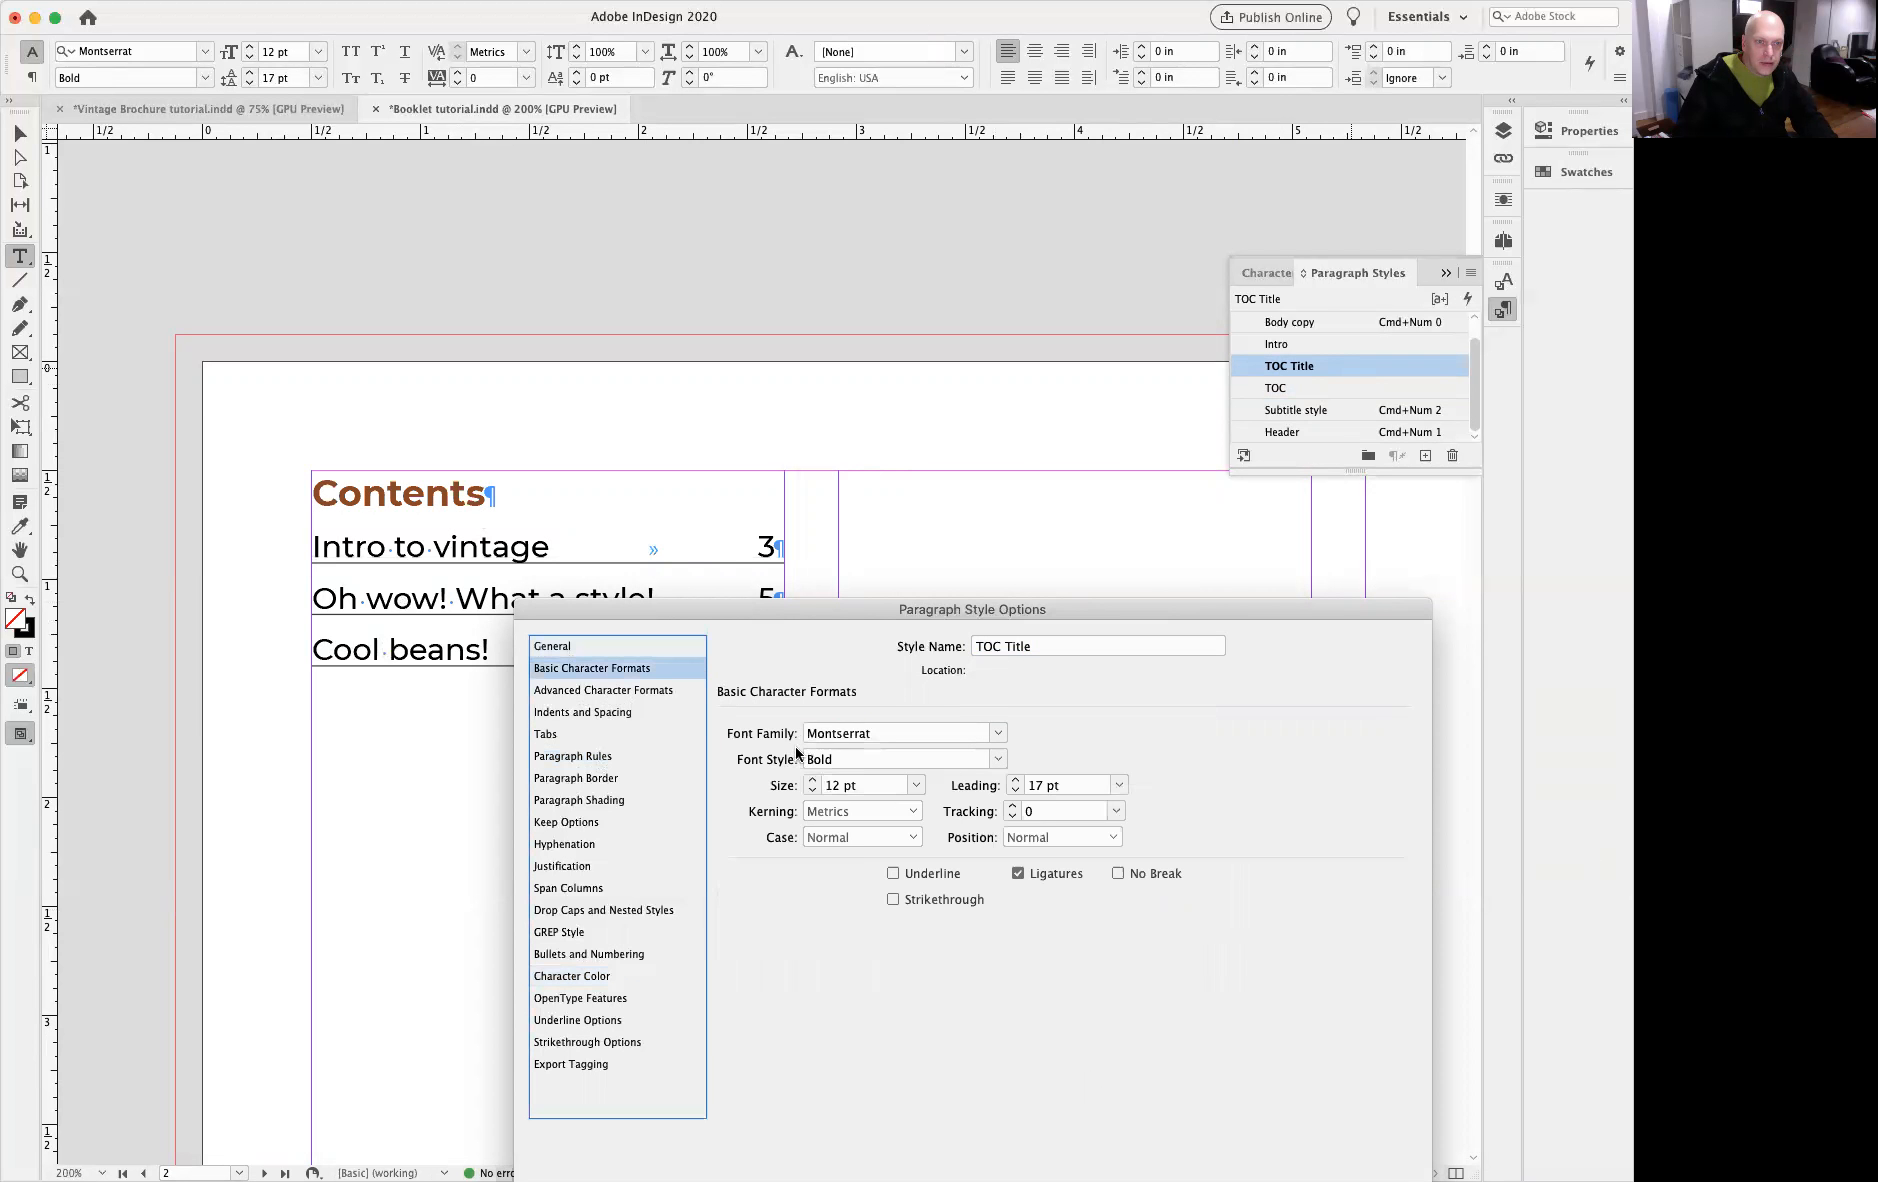
{"action": "left_click", "coordinate": [813, 785]}
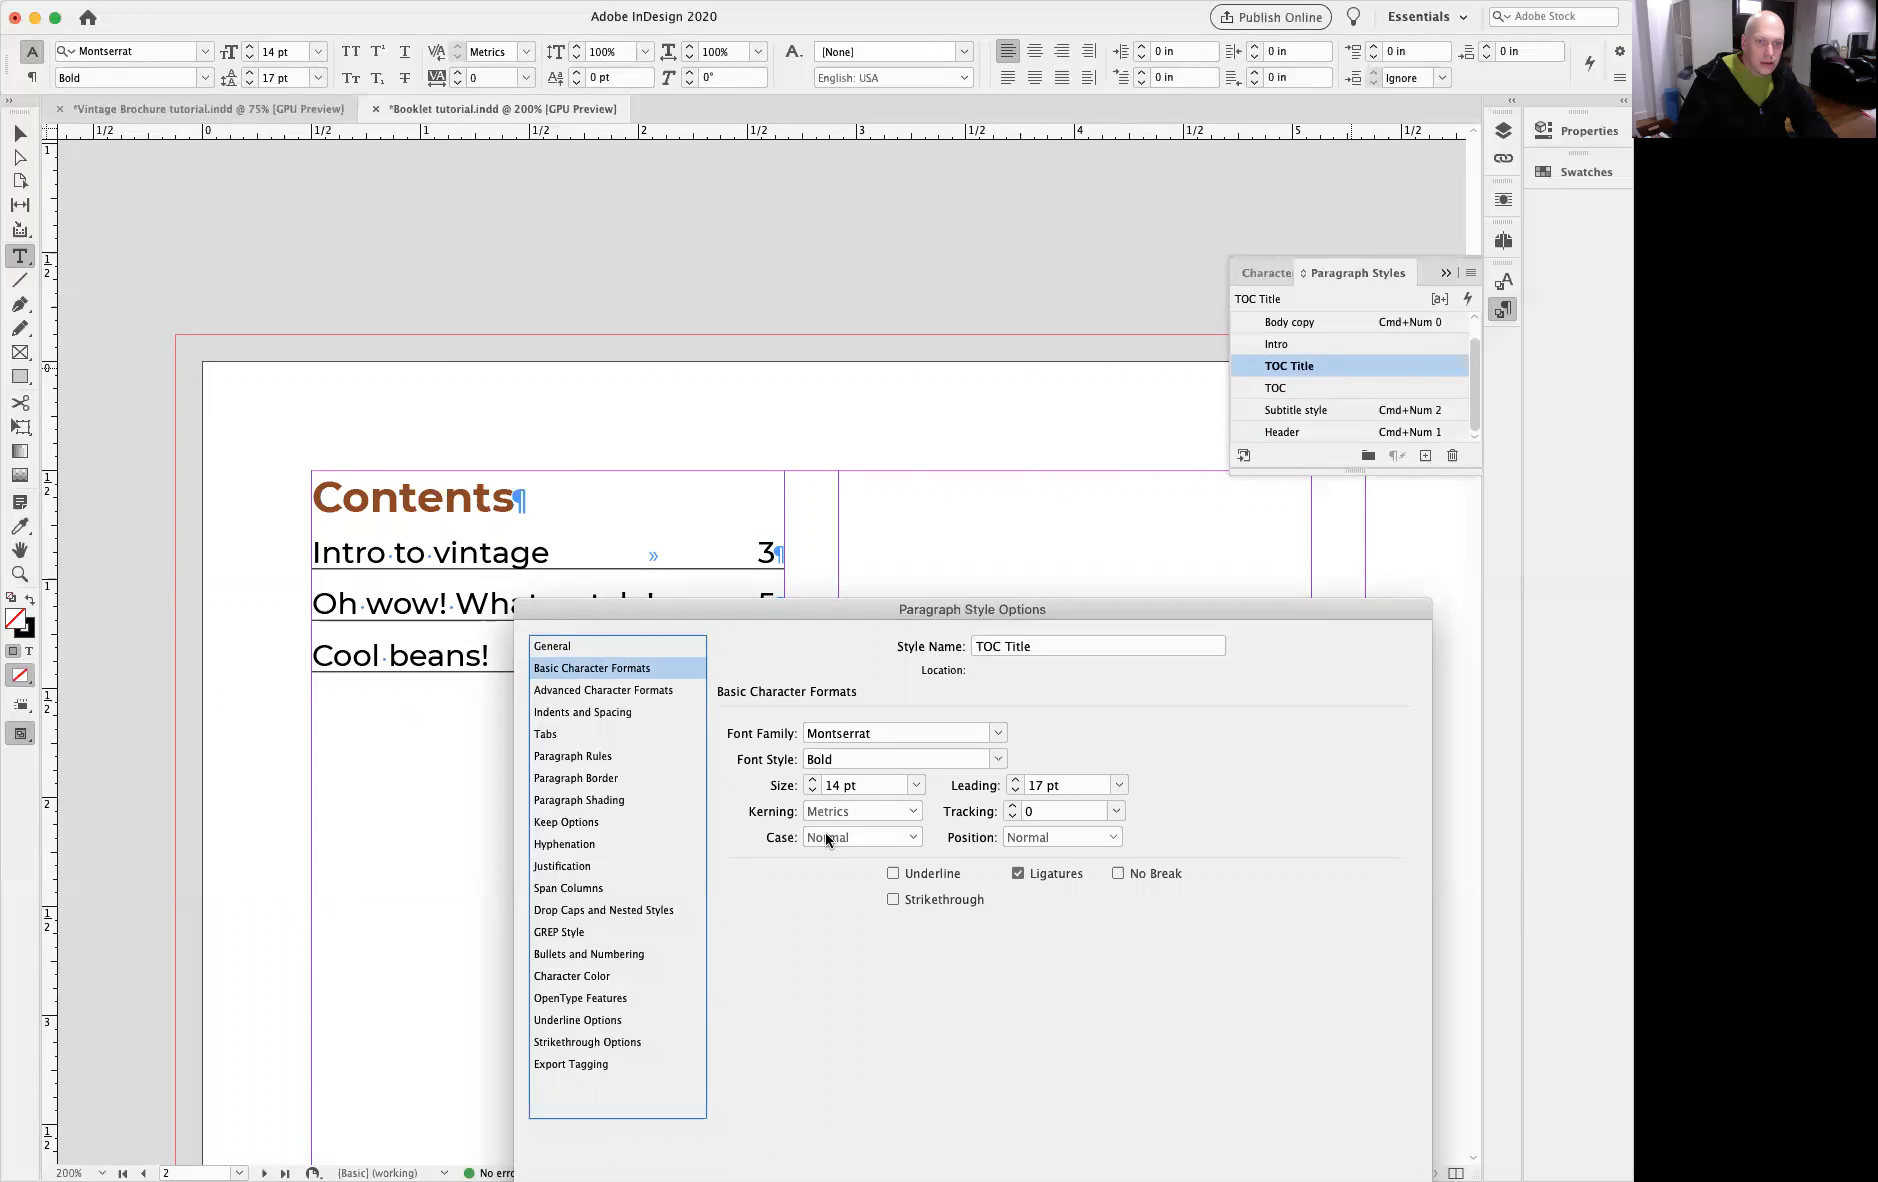
{"action": "left_click", "coordinate": [886, 838]}
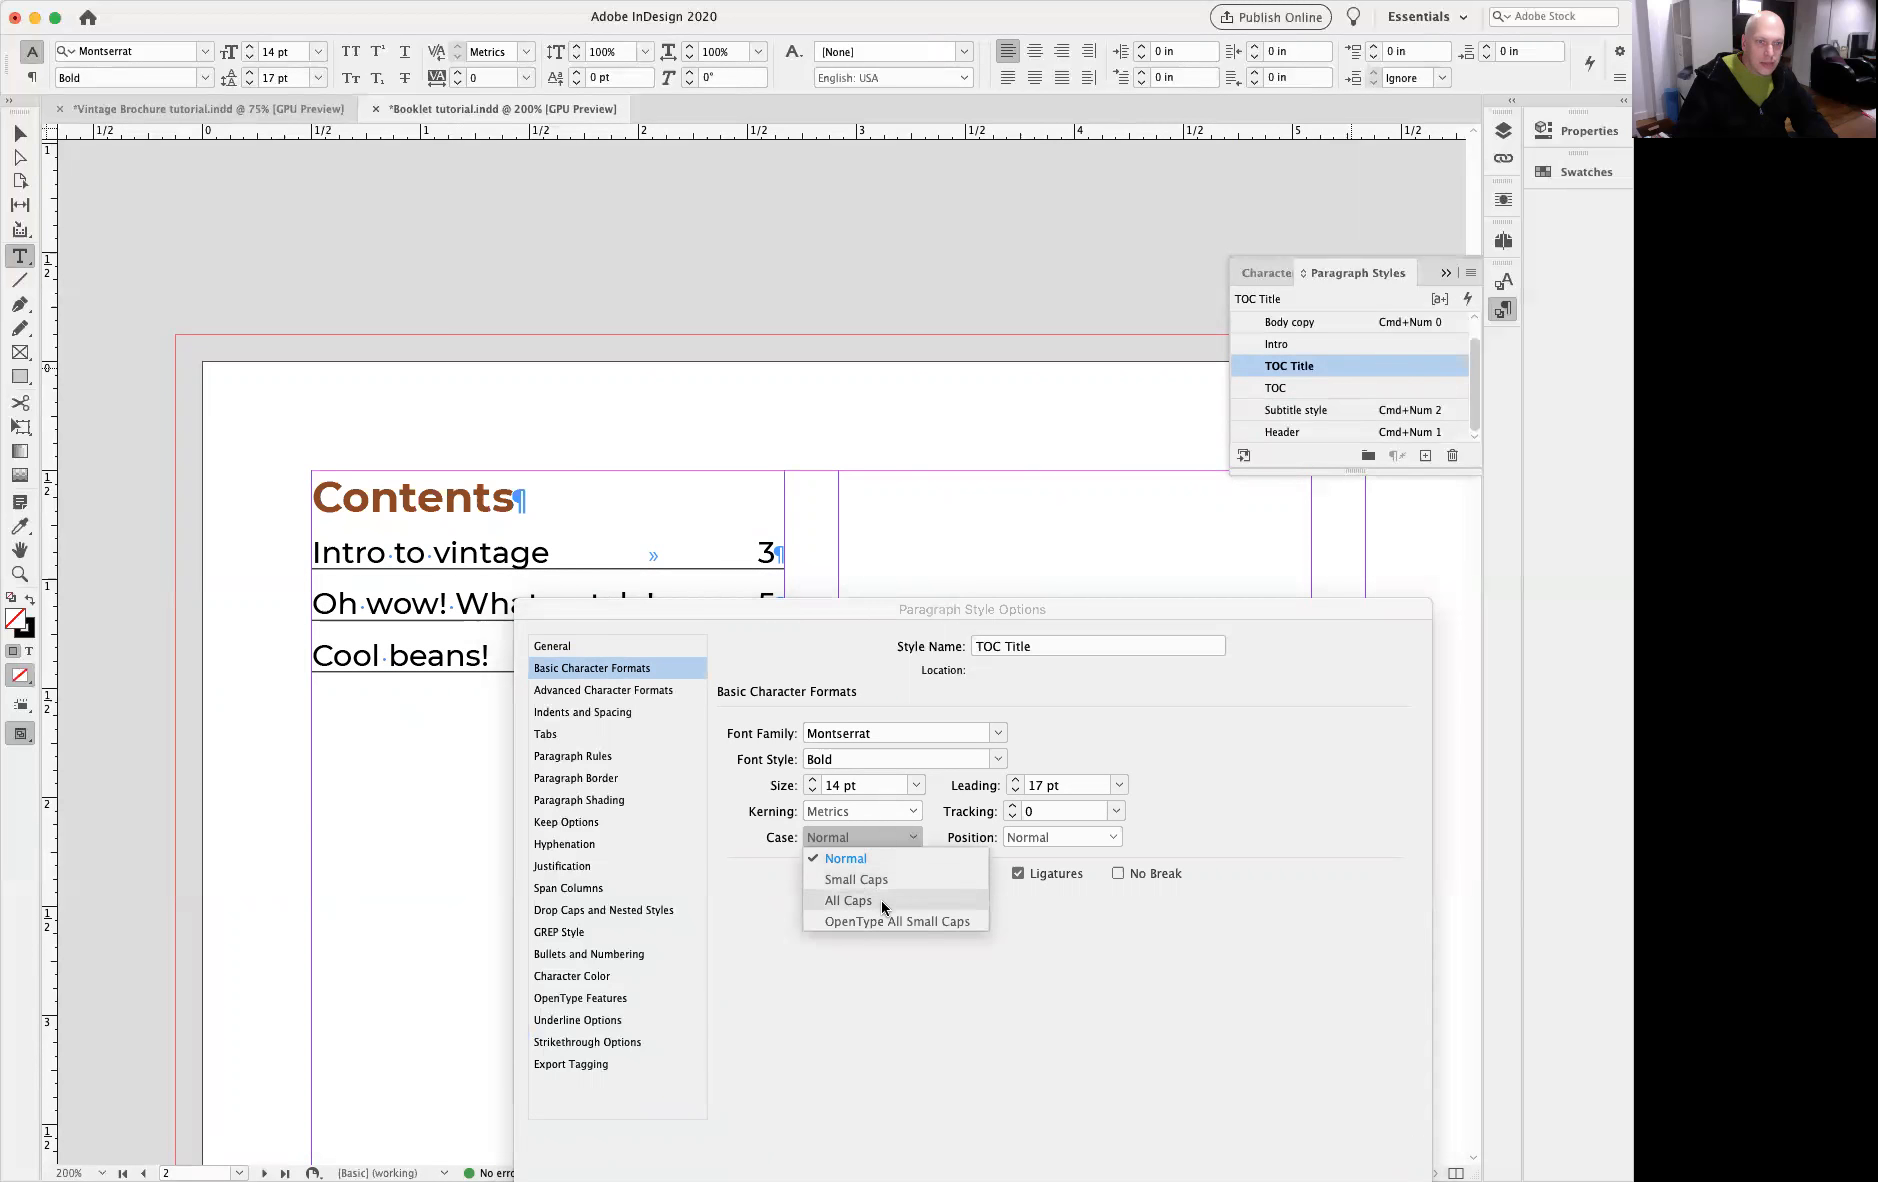
{"action": "left_click", "coordinate": [880, 899]}
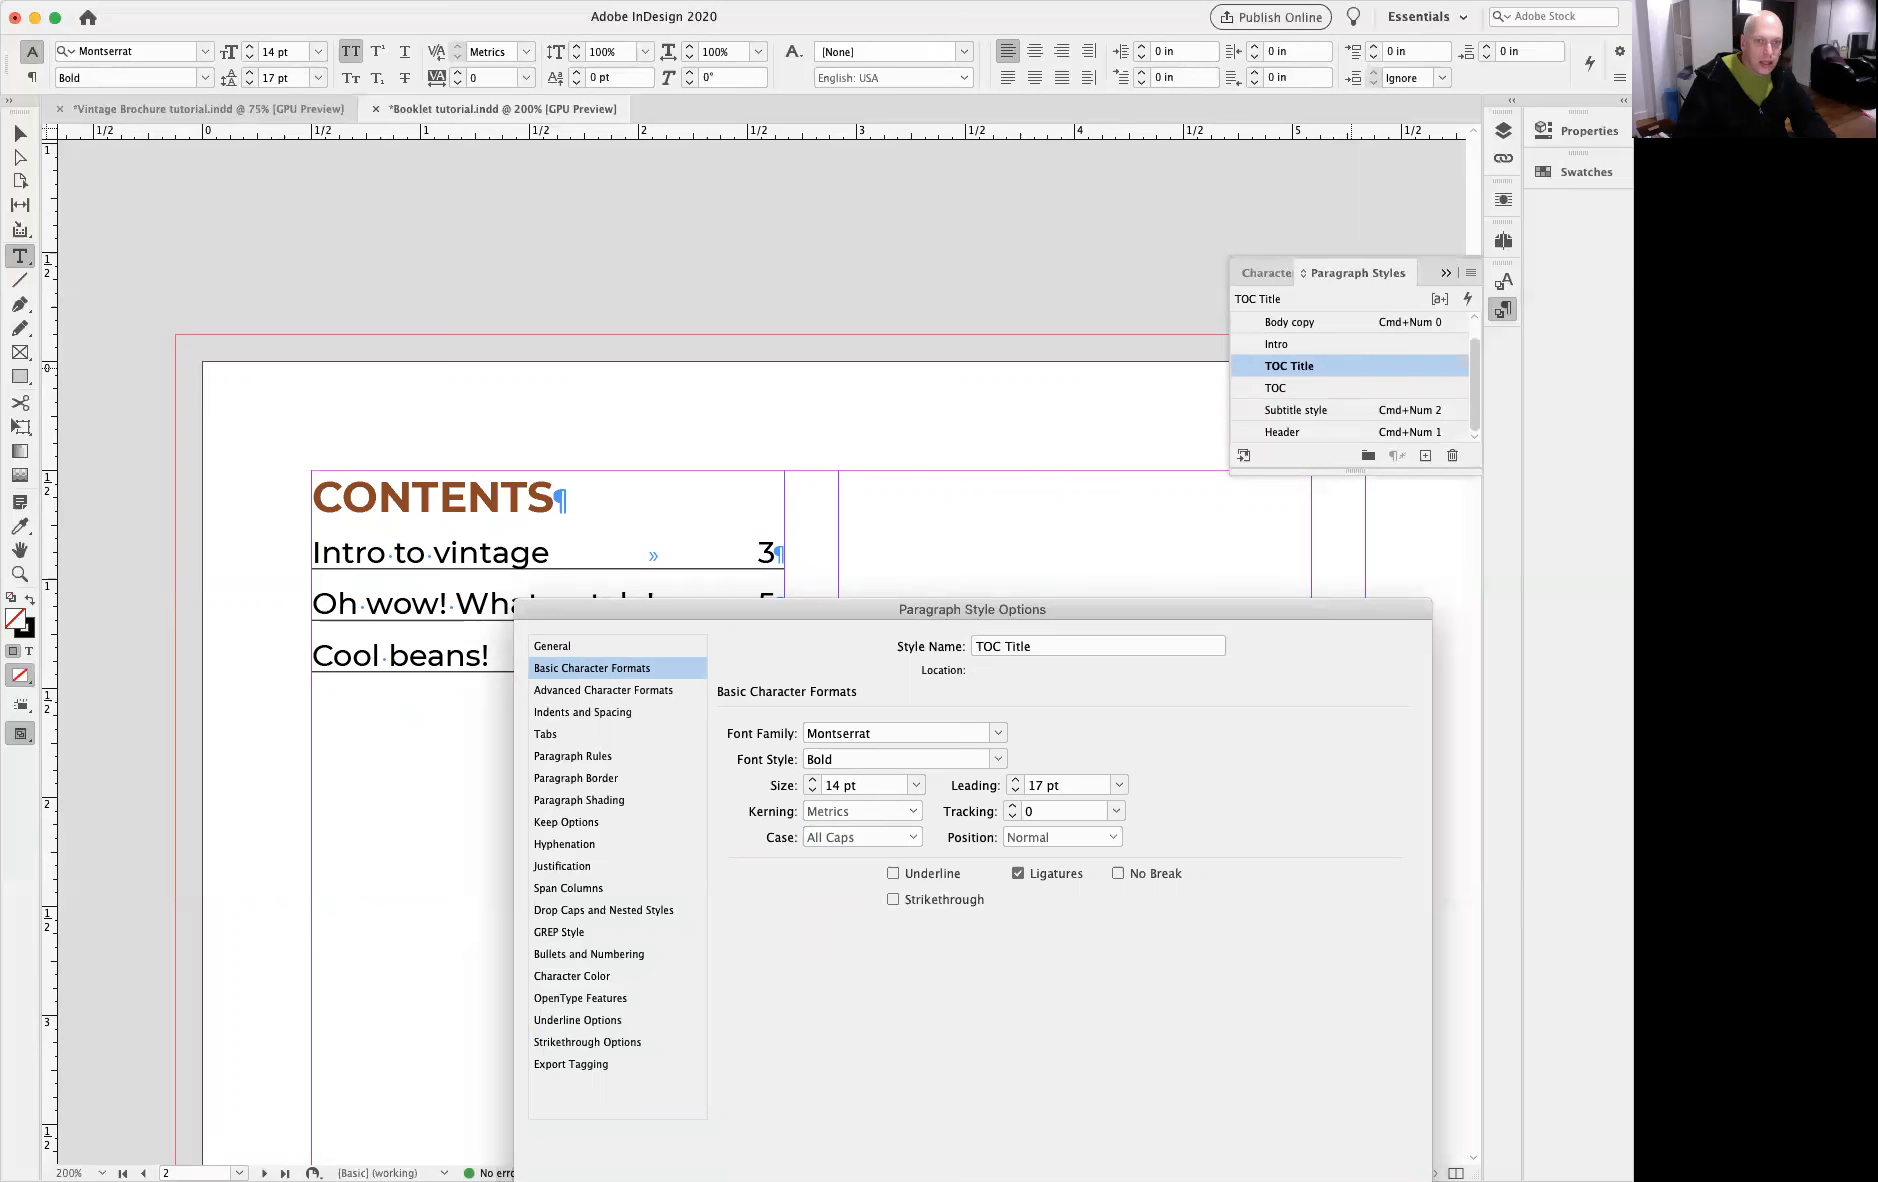
{"action": "key", "text": "Return"}
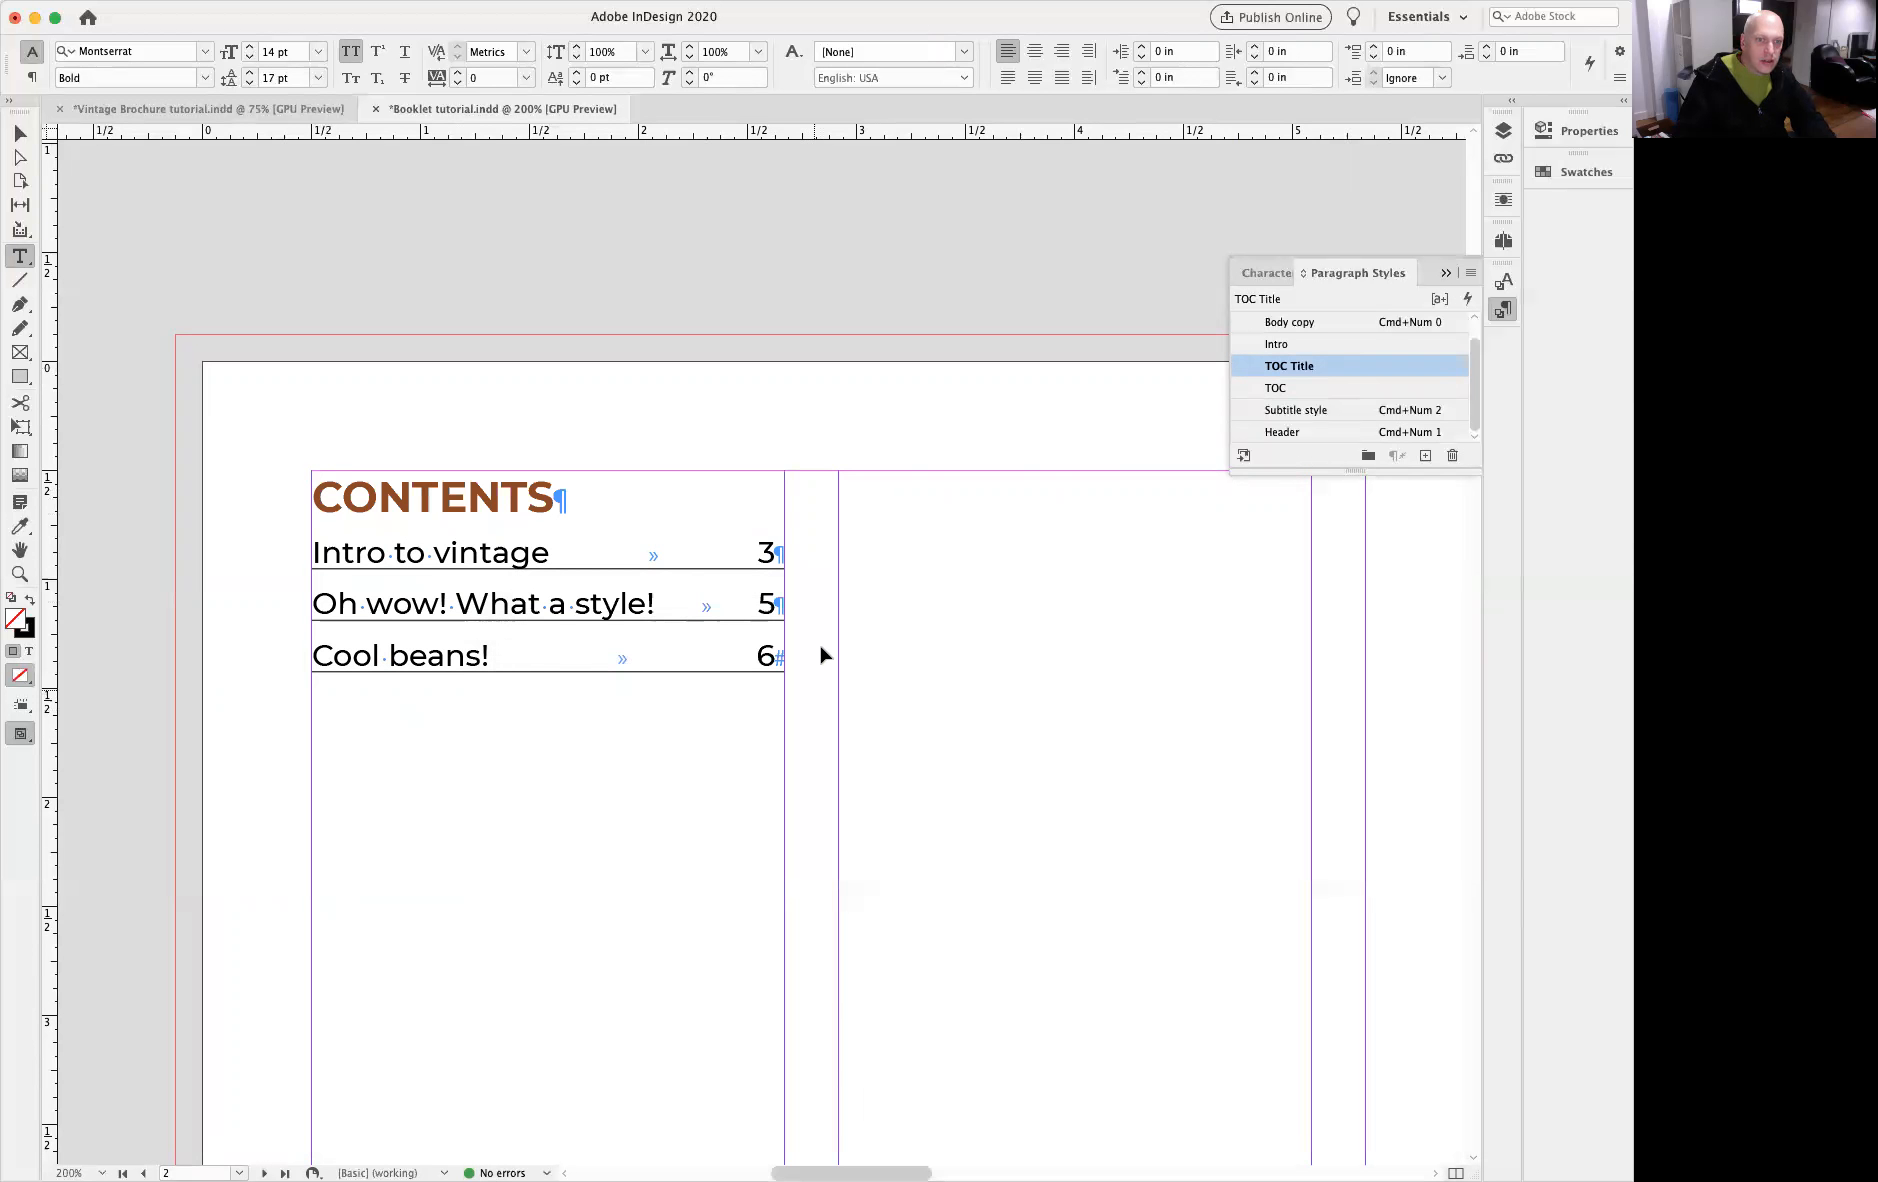
Step: Examine the styled contents list in the context of the whole page 2–3 spread
{"action": "left_click", "coordinate": [801, 439], "text": "alt+super"}
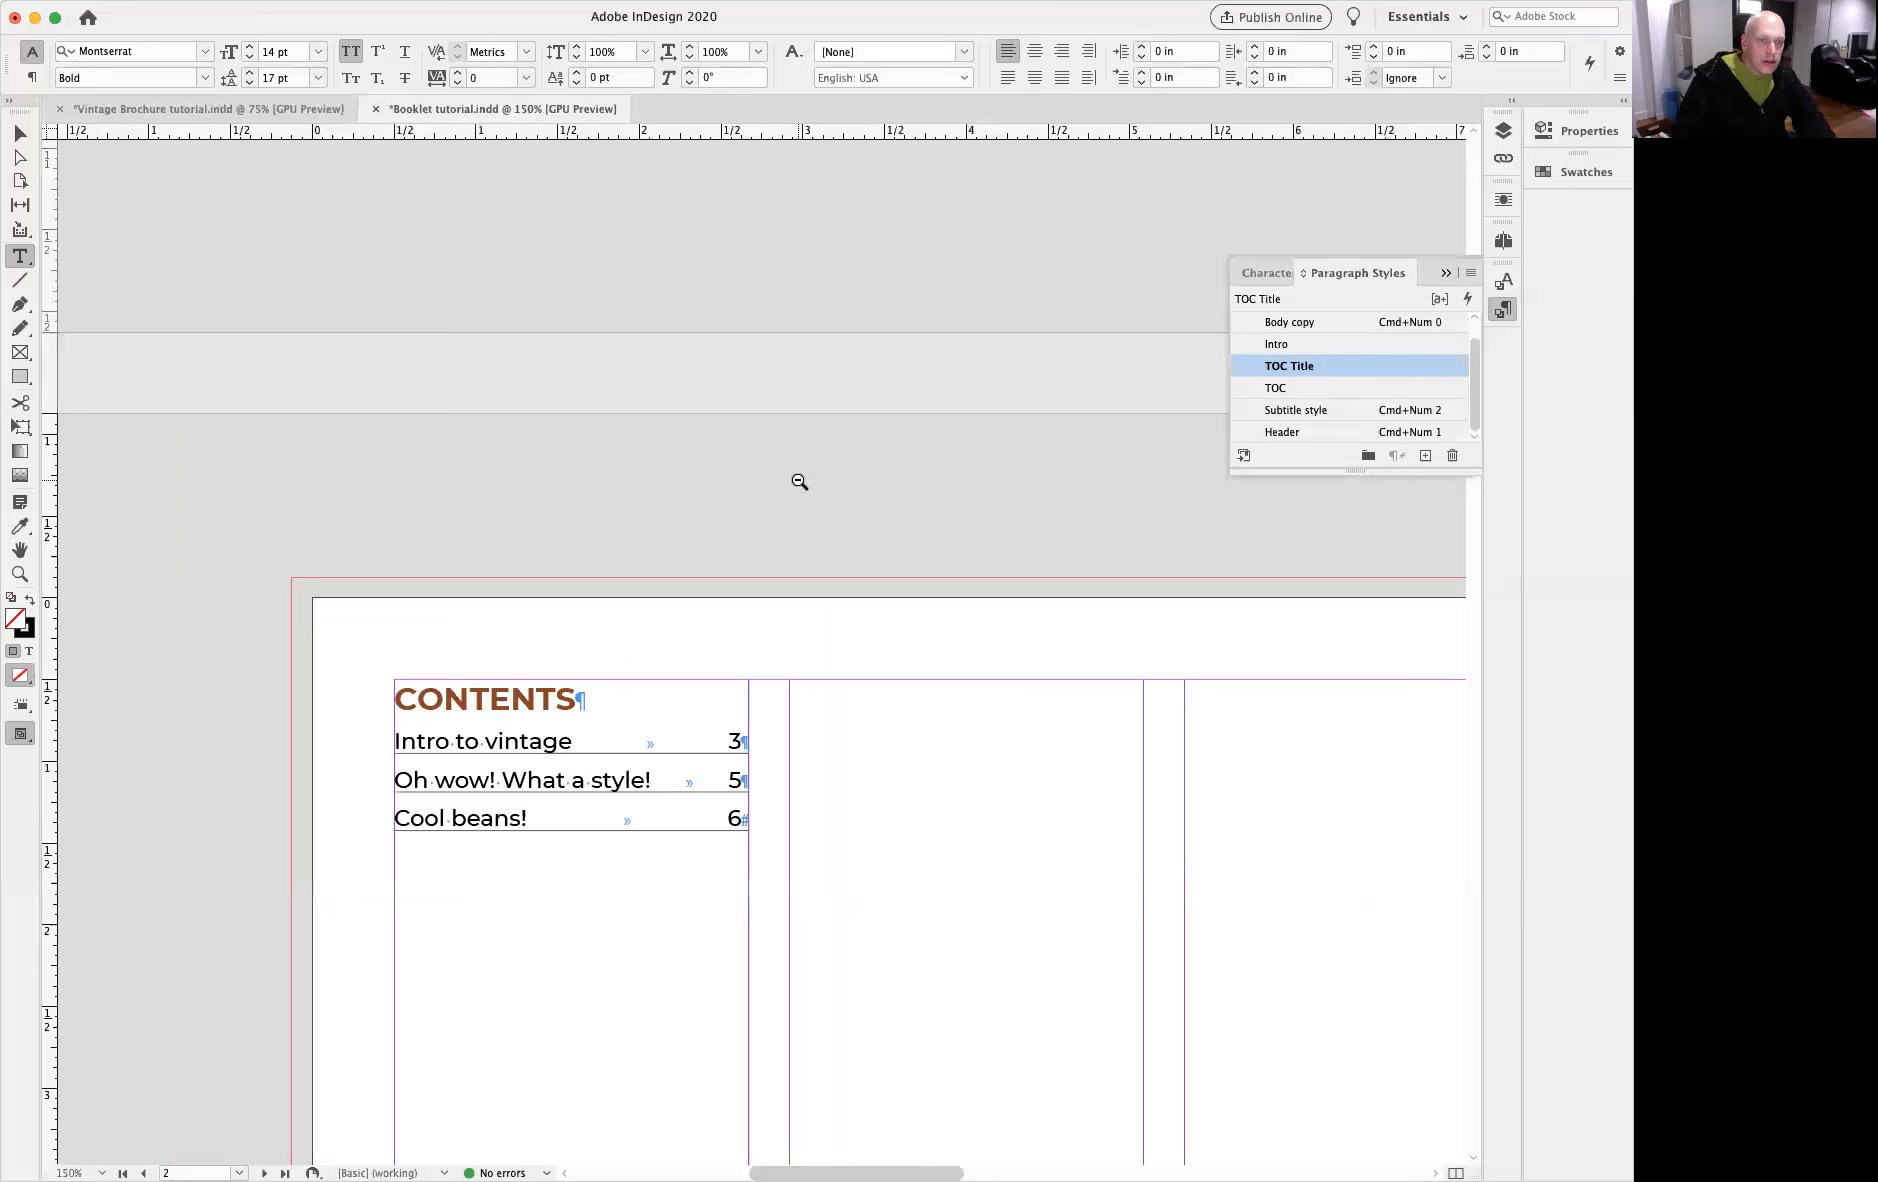
{"action": "left_click", "coordinate": [20, 133]}
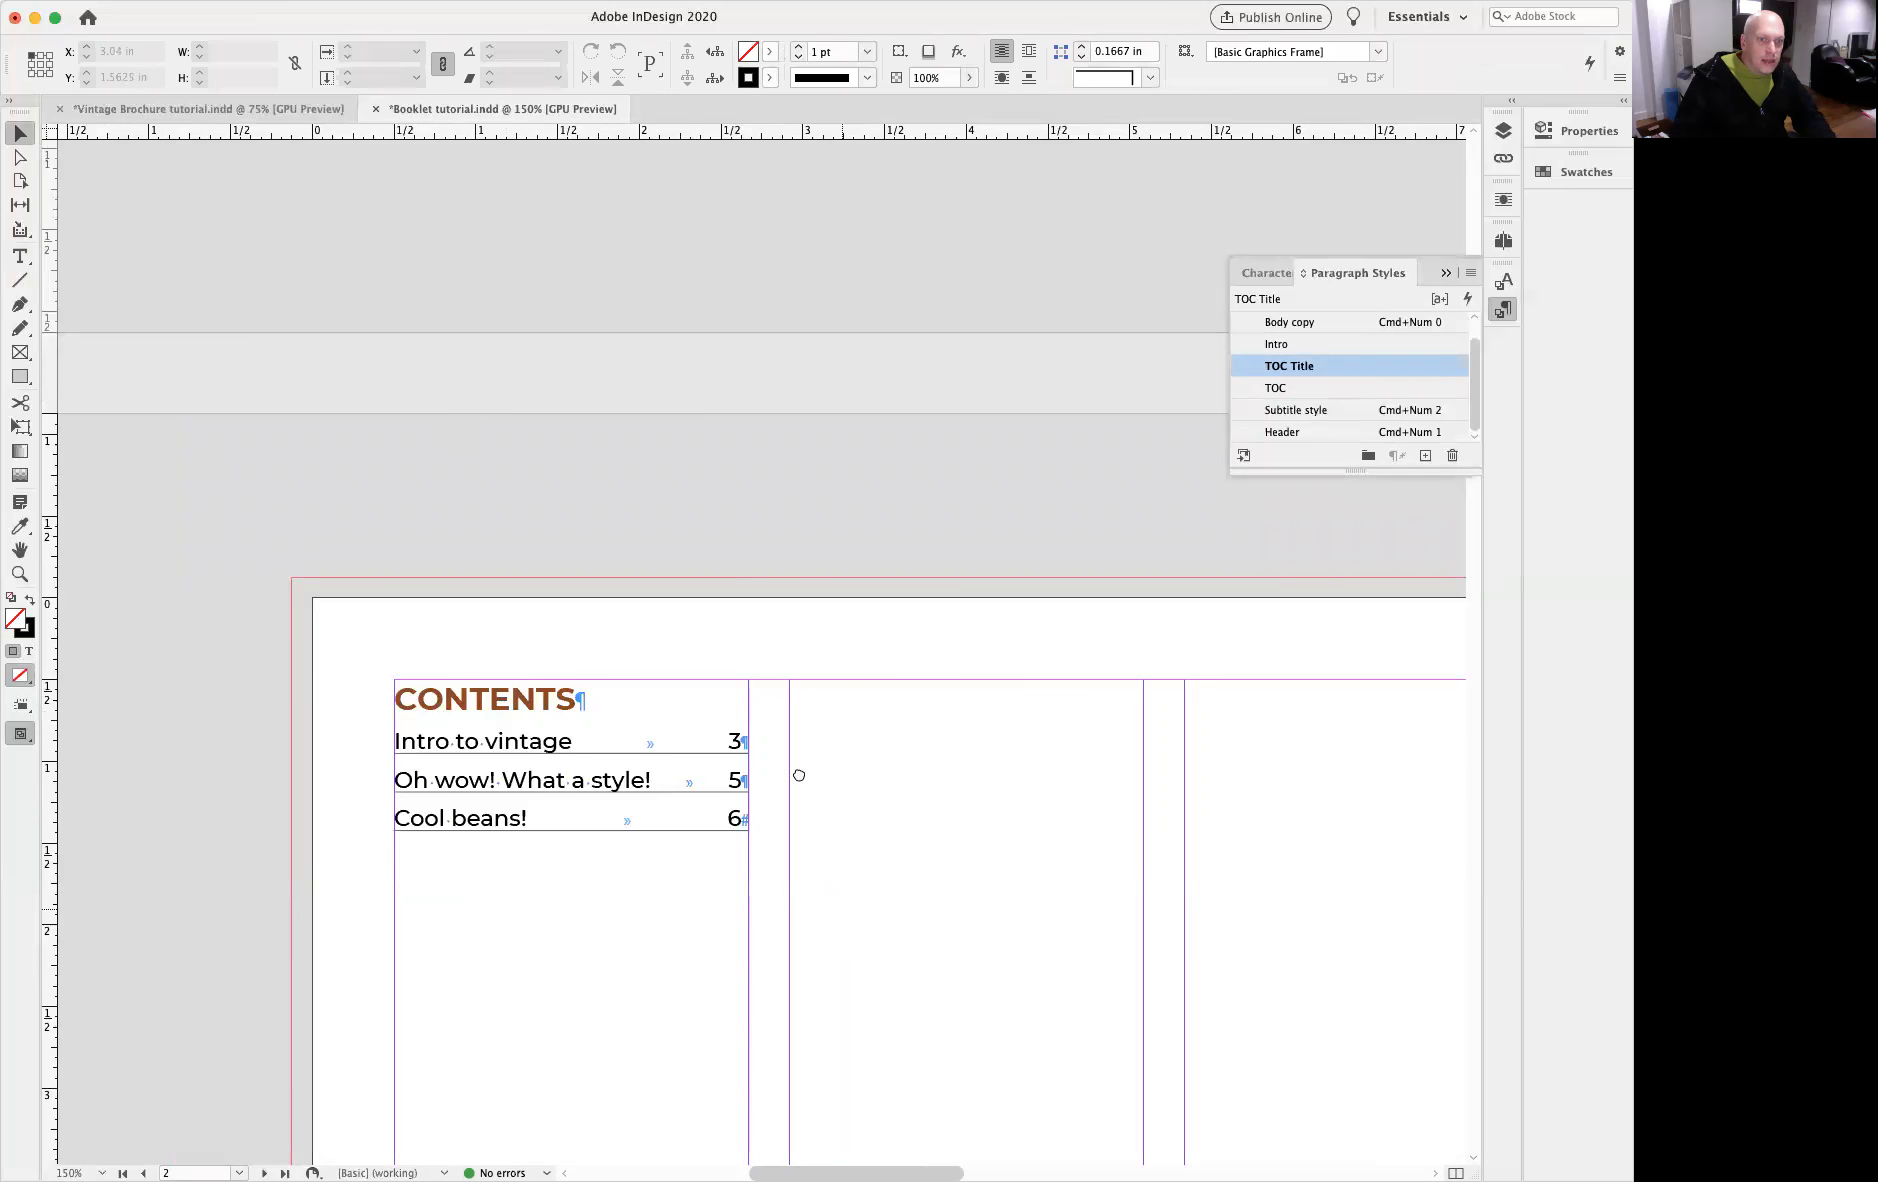
{"action": "left_click_drag", "start_coordinate": [799, 775], "coordinate": [639, 465]}
{"action": "left_click", "coordinate": [671, 566], "text": "alt+super"}
{"action": "left_click_drag", "start_coordinate": [792, 755], "coordinate": [763, 823]}
{"action": "left_click", "coordinate": [665, 535], "text": "alt+super"}
{"action": "left_click_drag", "start_coordinate": [773, 669], "coordinate": [501, 373]}
{"action": "left_click", "coordinate": [746, 537], "text": "alt+super"}
{"action": "left_click_drag", "start_coordinate": [899, 760], "coordinate": [680, 596]}
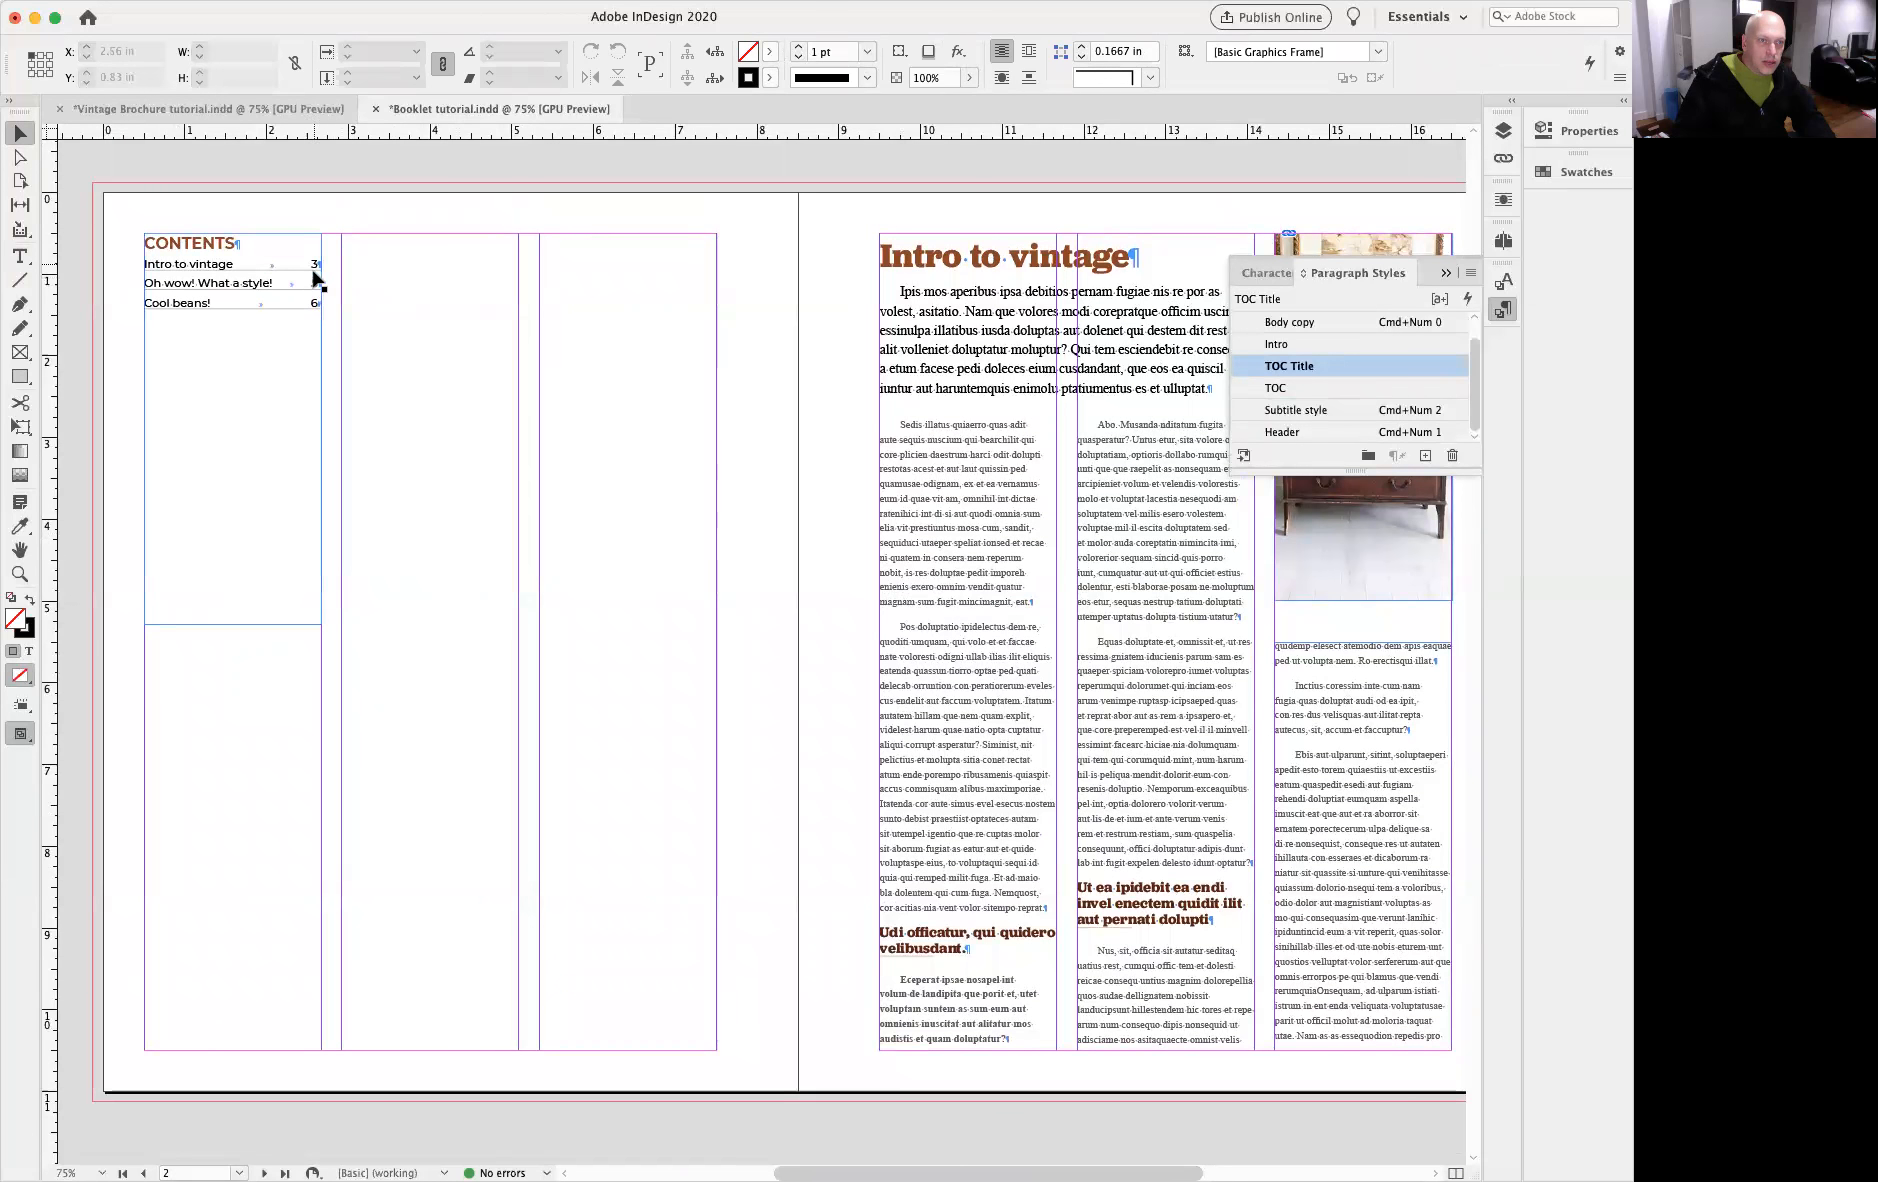
Step: Open the A-Master spread for editing and activate the Type tool
{"action": "left_click", "coordinate": [1502, 241]}
{"action": "left_click_drag", "start_coordinate": [1351, 489], "coordinate": [1351, 730]}
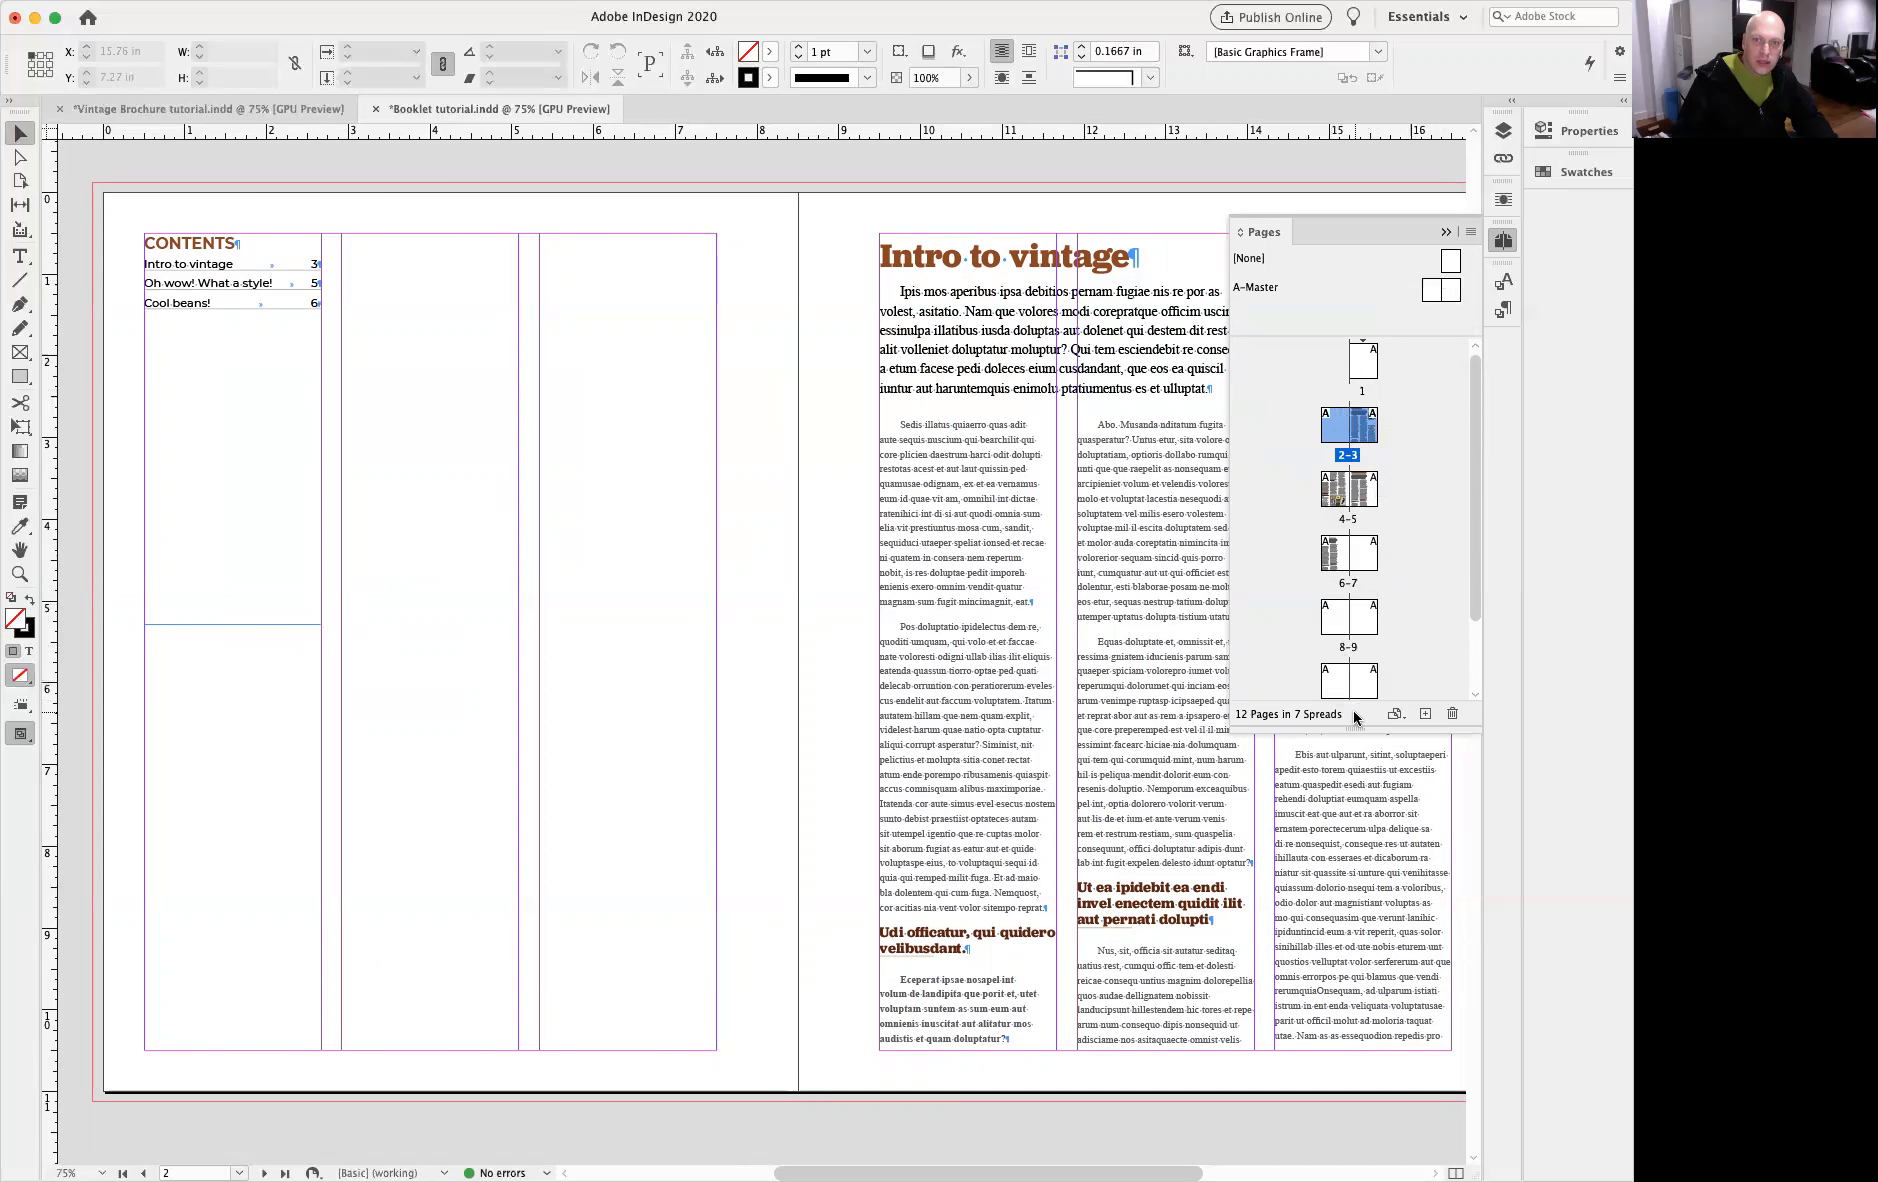
{"action": "double_click", "coordinate": [1430, 297]}
{"action": "left_click_drag", "start_coordinate": [912, 661], "coordinate": [983, 592]}
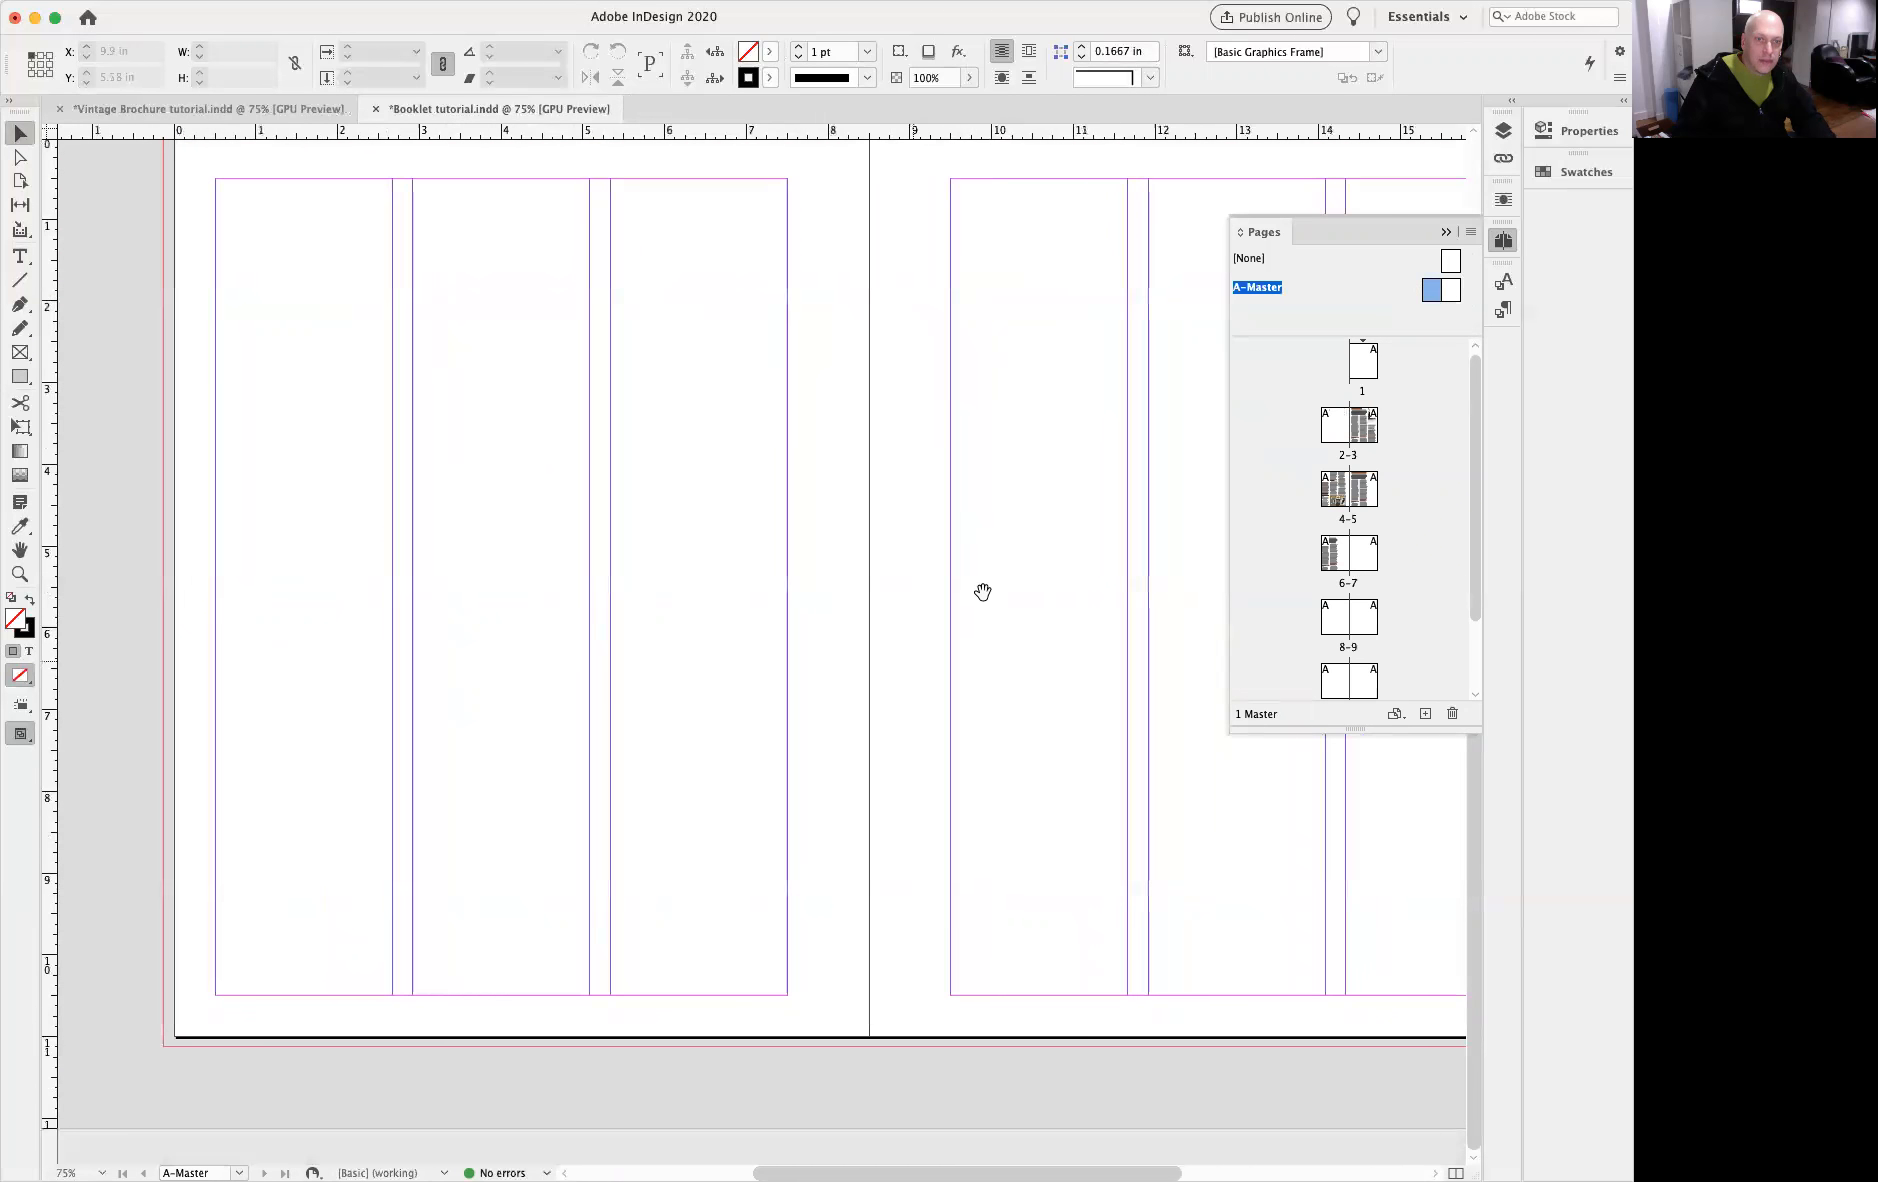
{"action": "key", "text": "super+minus"}
{"action": "key", "text": "super+minus"}
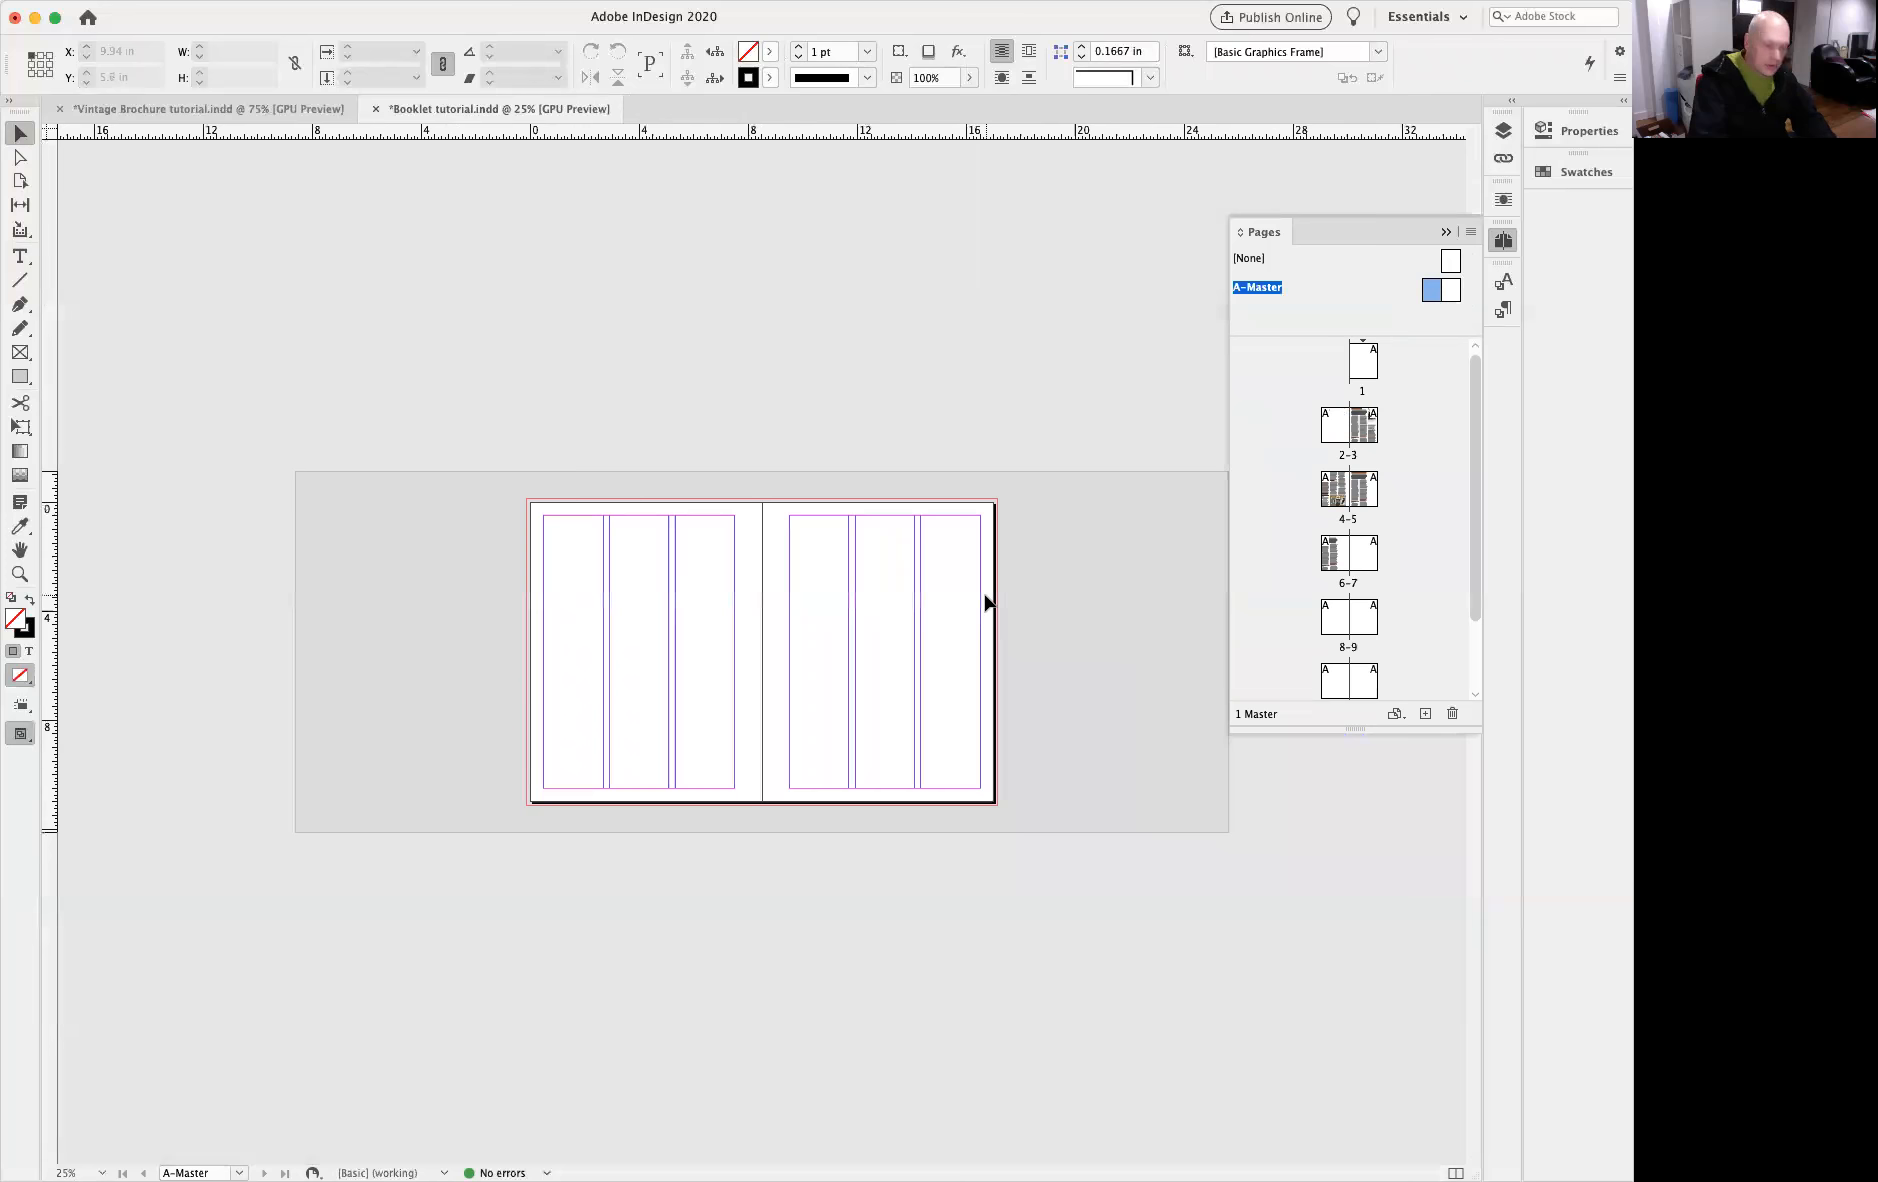
{"action": "key", "text": "super+equal"}
{"action": "key", "text": "super+equal"}
{"action": "left_click_drag", "start_coordinate": [754, 641], "coordinate": [917, 668]}
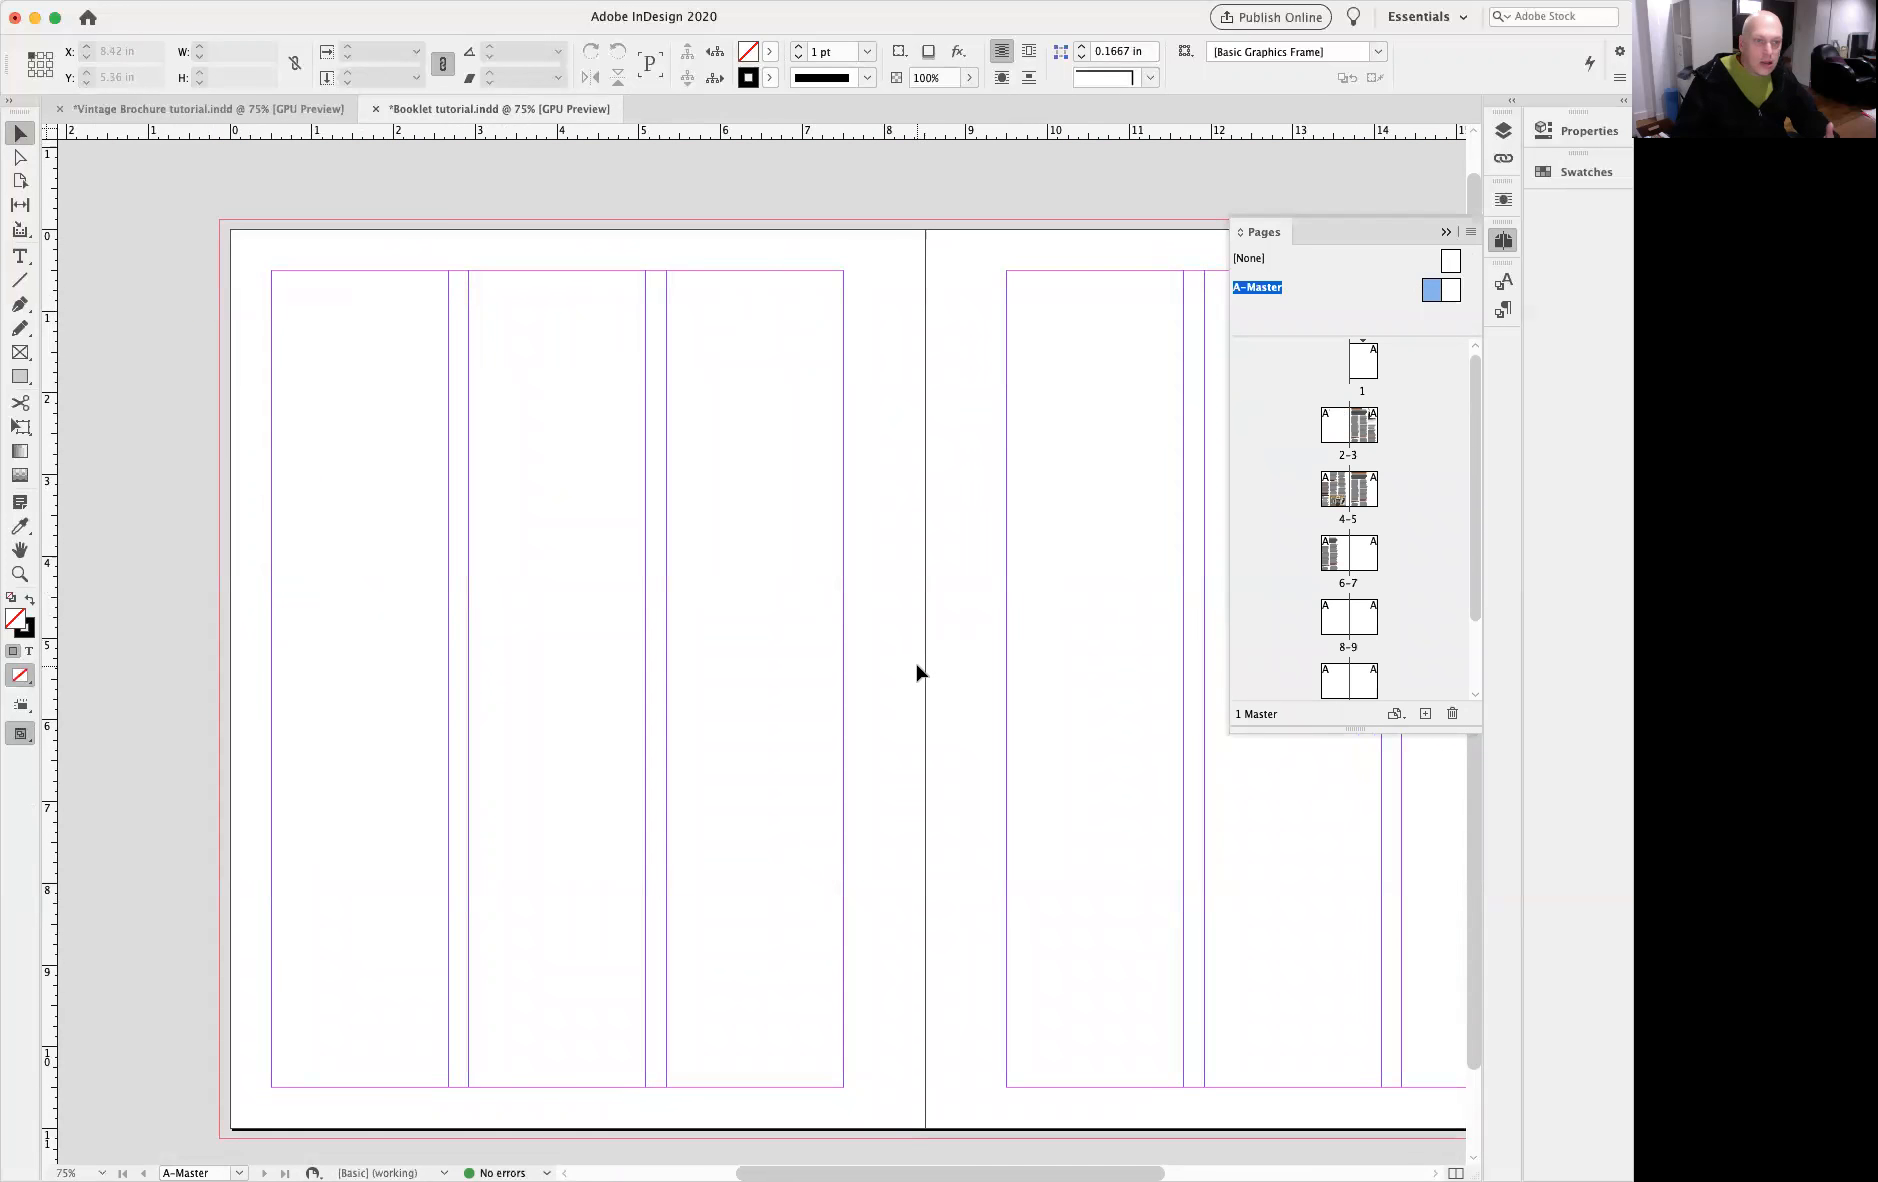
{"action": "left_click", "coordinate": [20, 261]}
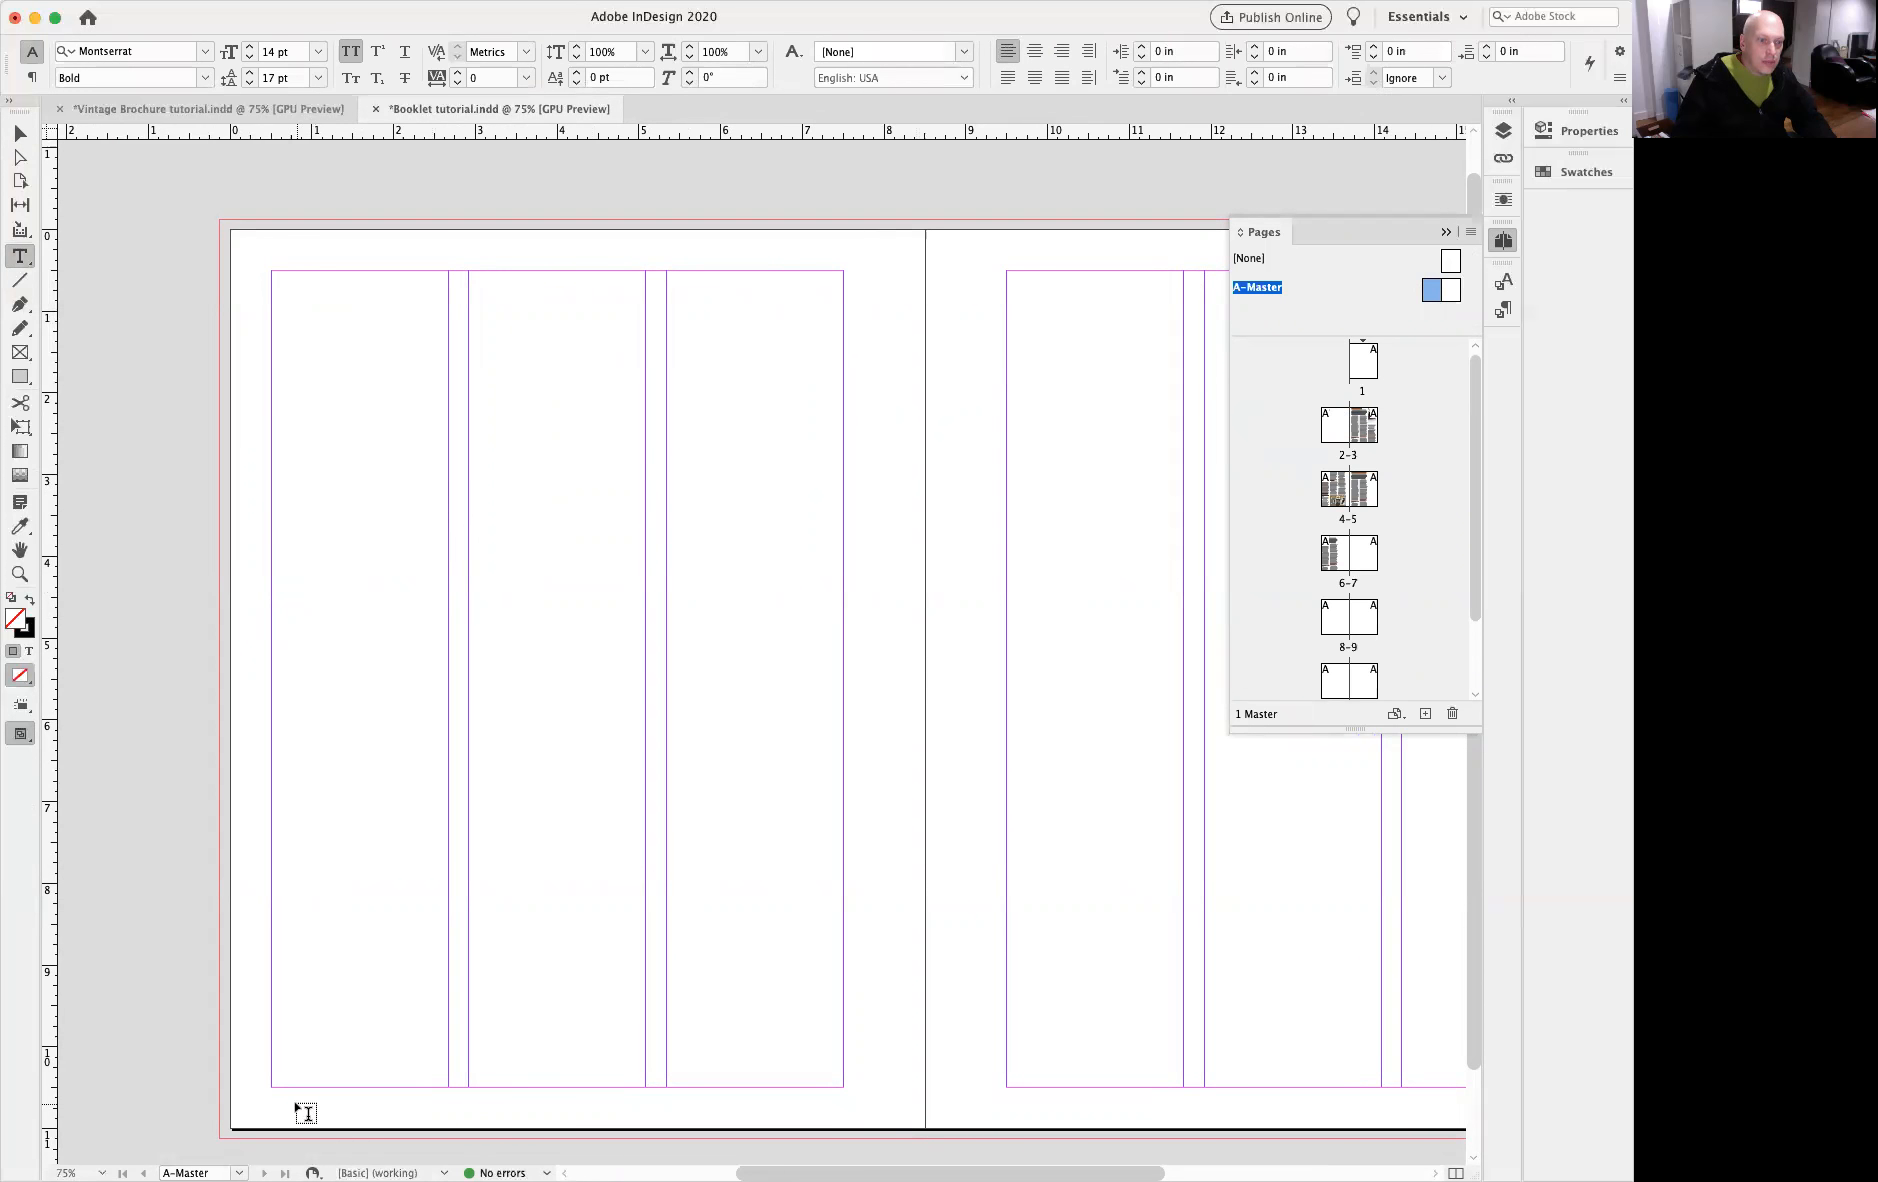
Step: Create a text frame about 0.5 × 0.51 in in the left A-Master page's bottom outer corner and insert a Current Page Number marker
{"action": "scroll", "coordinate": [455, 879], "scroll_direction": "down", "scroll_amount": 2}
{"action": "left_click_drag", "start_coordinate": [455, 879], "coordinate": [463, 878]}
{"action": "left_click_drag", "start_coordinate": [163, 908], "coordinate": [485, 819]}
{"action": "mouse_move", "coordinate": [287, 859]}
{"action": "left_mouse_down"}
{"action": "mouse_move", "coordinate": [377, 926]}
{"action": "mouse_move", "coordinate": [371, 945]}
{"action": "left_mouse_up"}
{"action": "key", "text": "super+shift+alt+n"}
{"action": "right_click", "coordinate": [340, 893]}
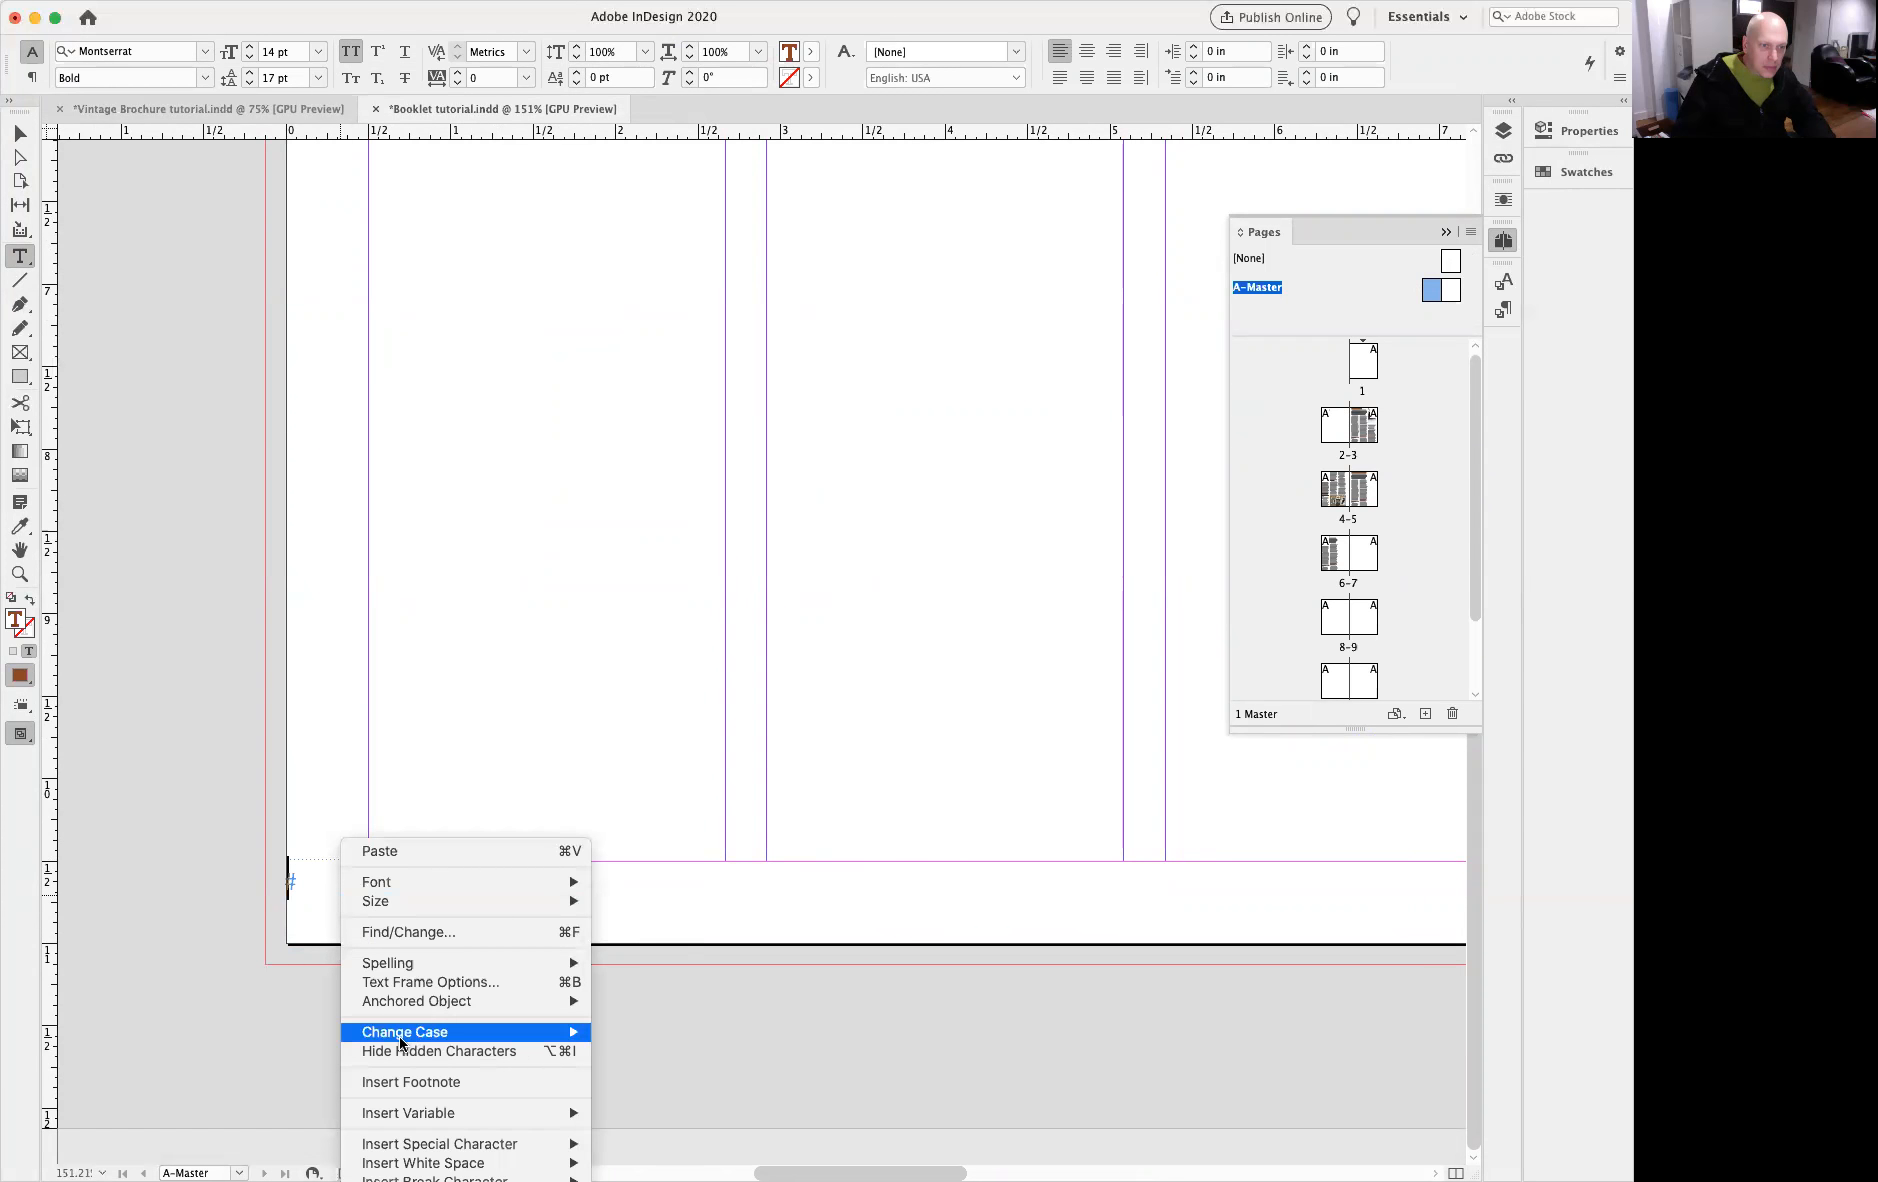
{"action": "mouse_move", "coordinate": [418, 1147]}
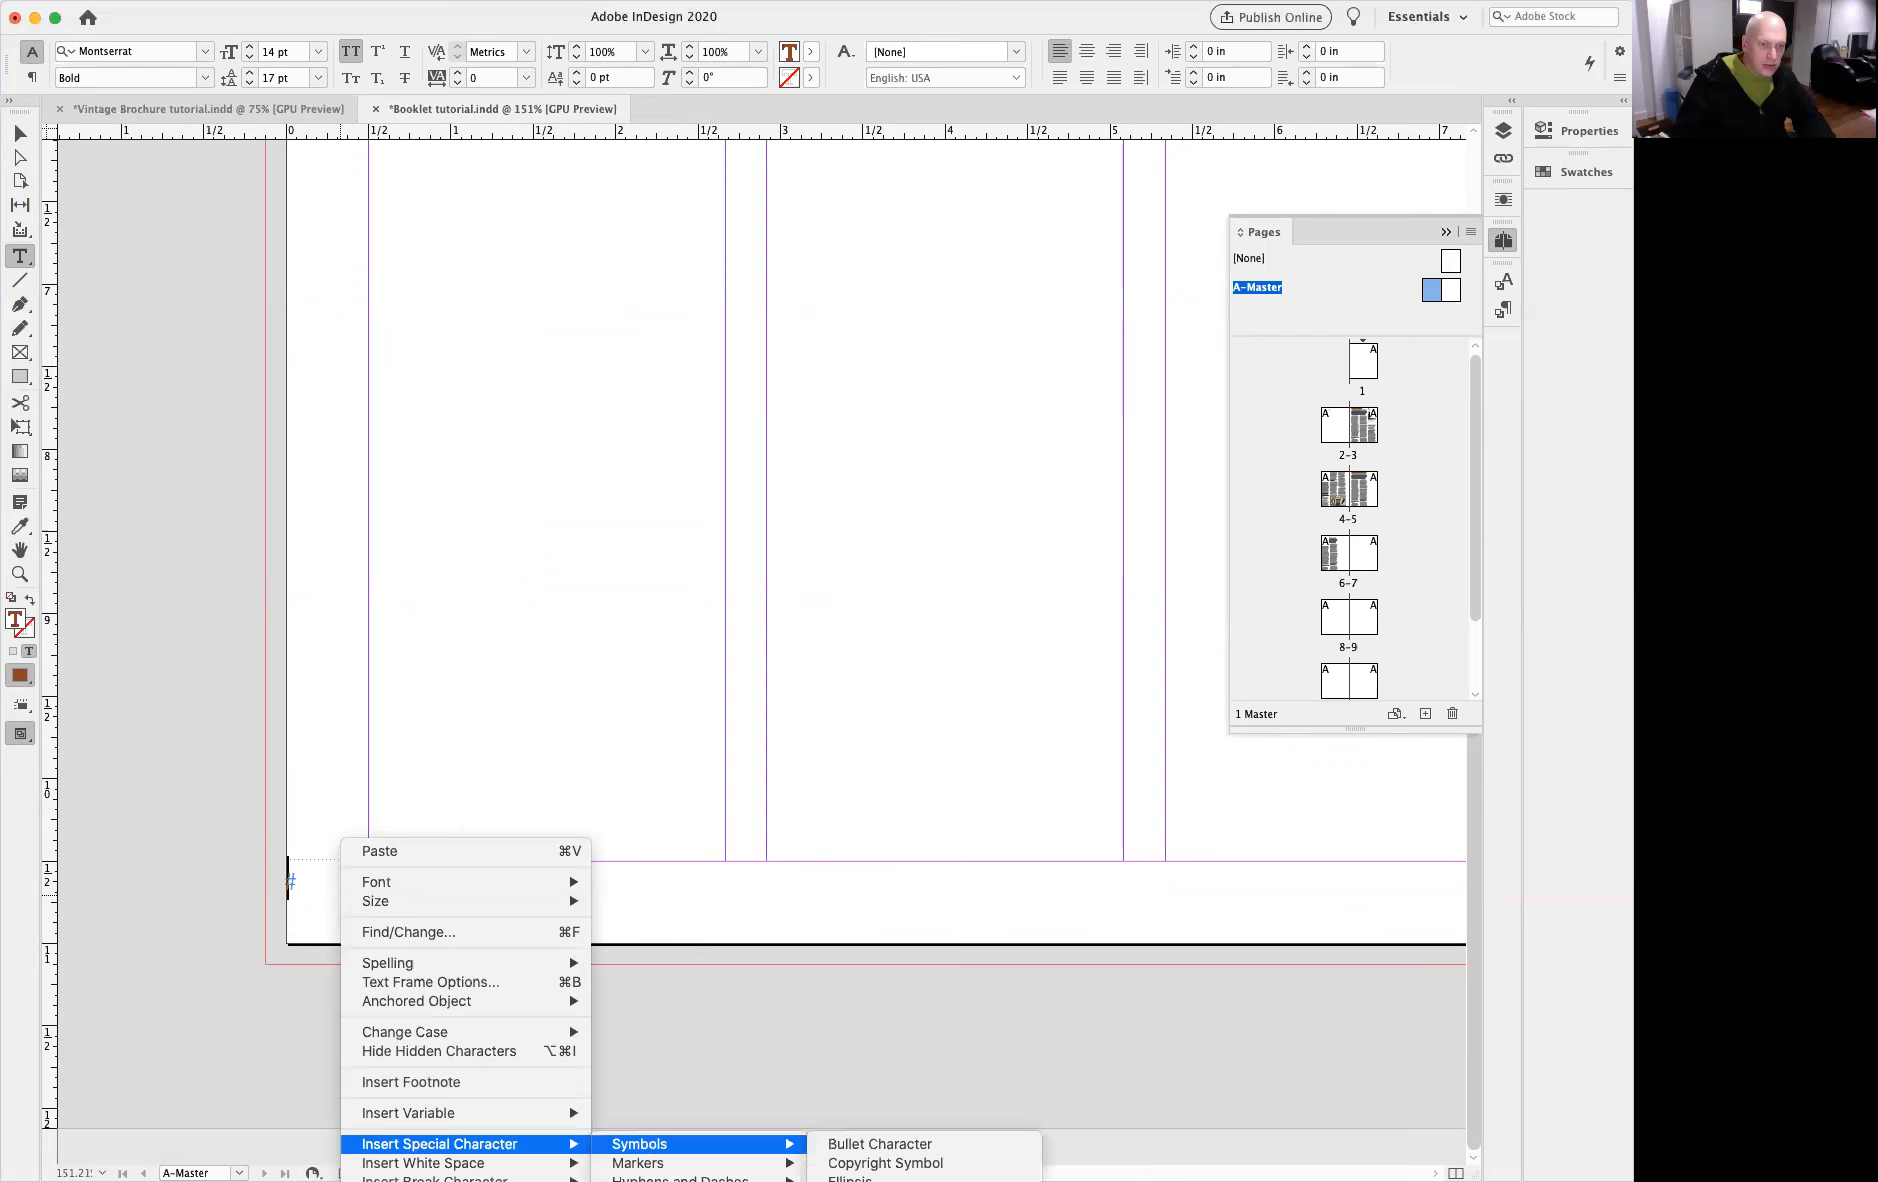
{"action": "mouse_move", "coordinate": [650, 1163]}
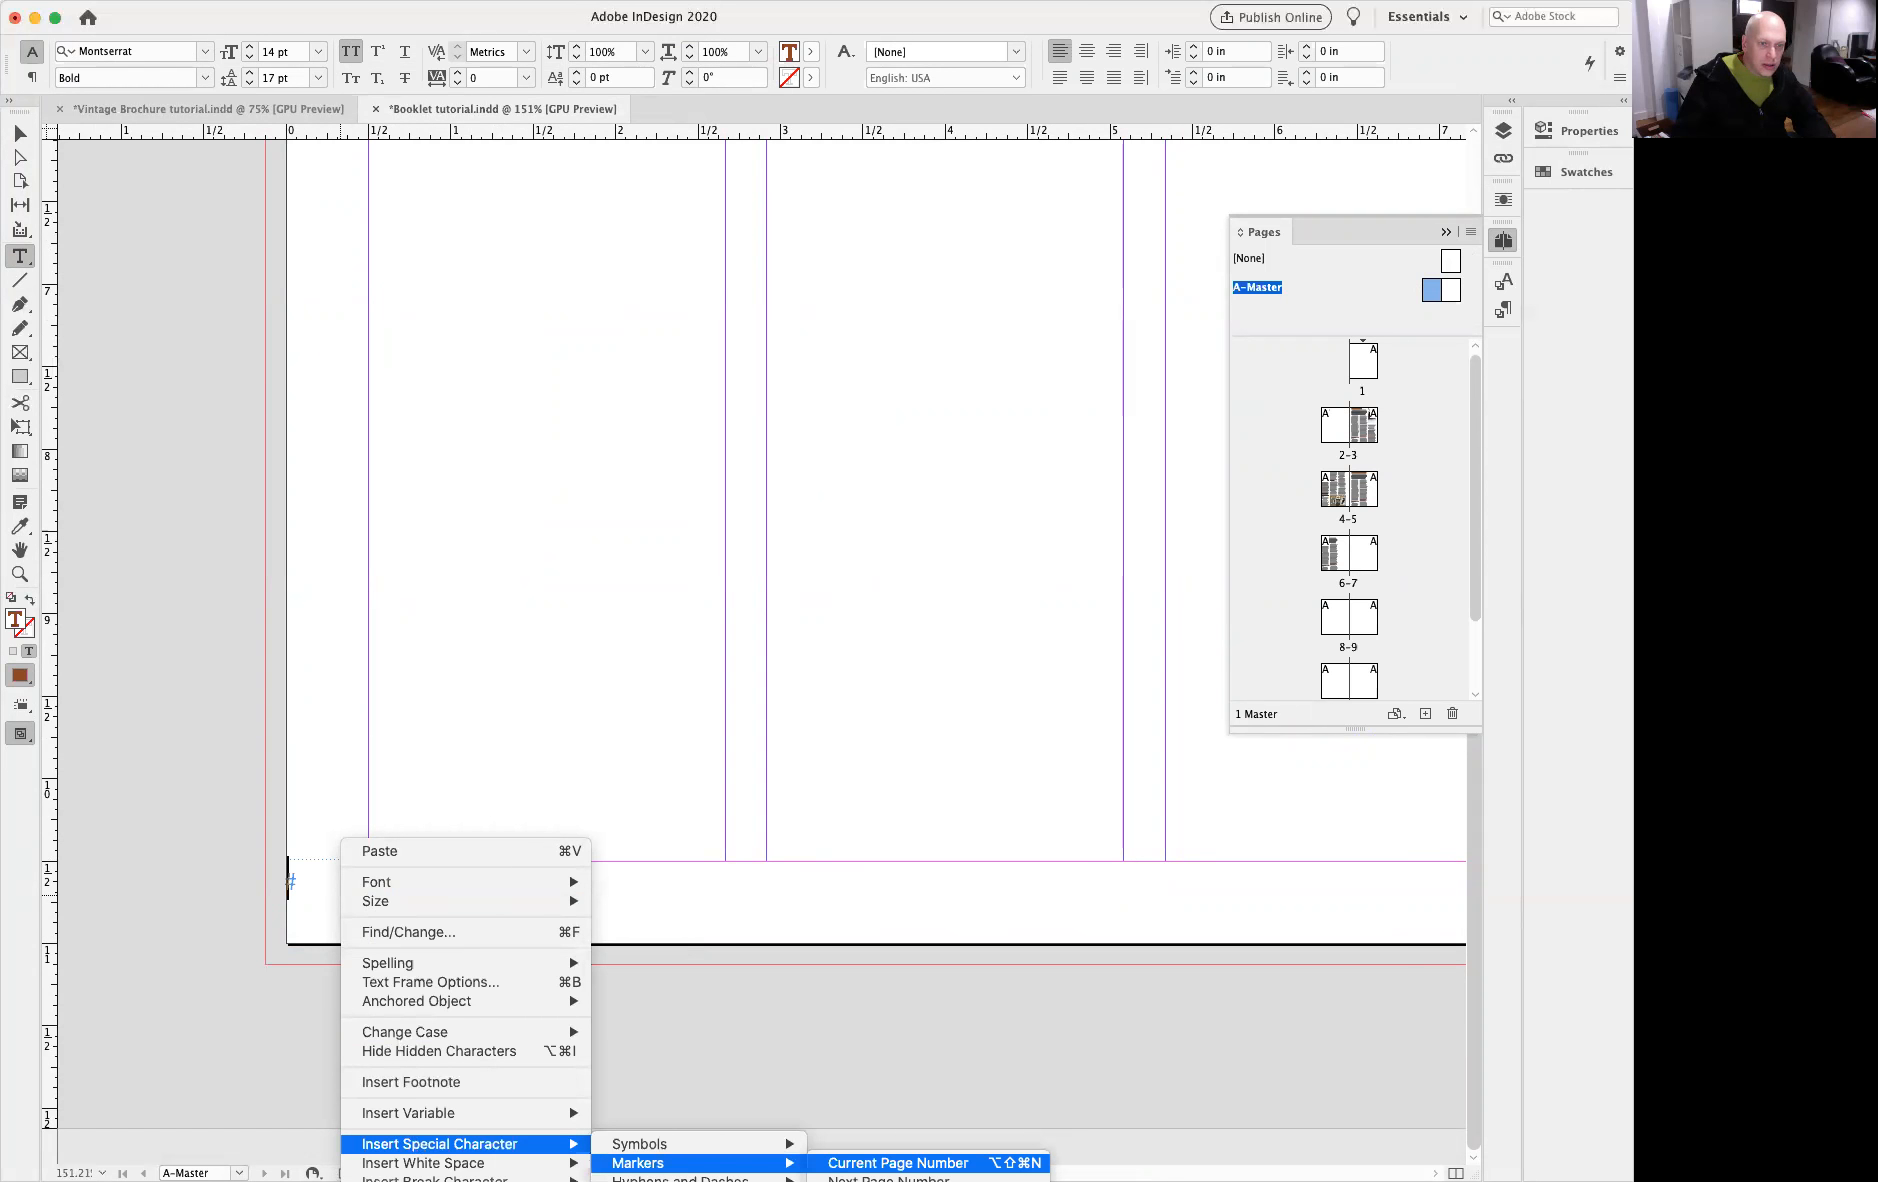
{"action": "left_click", "coordinate": [898, 1163]}
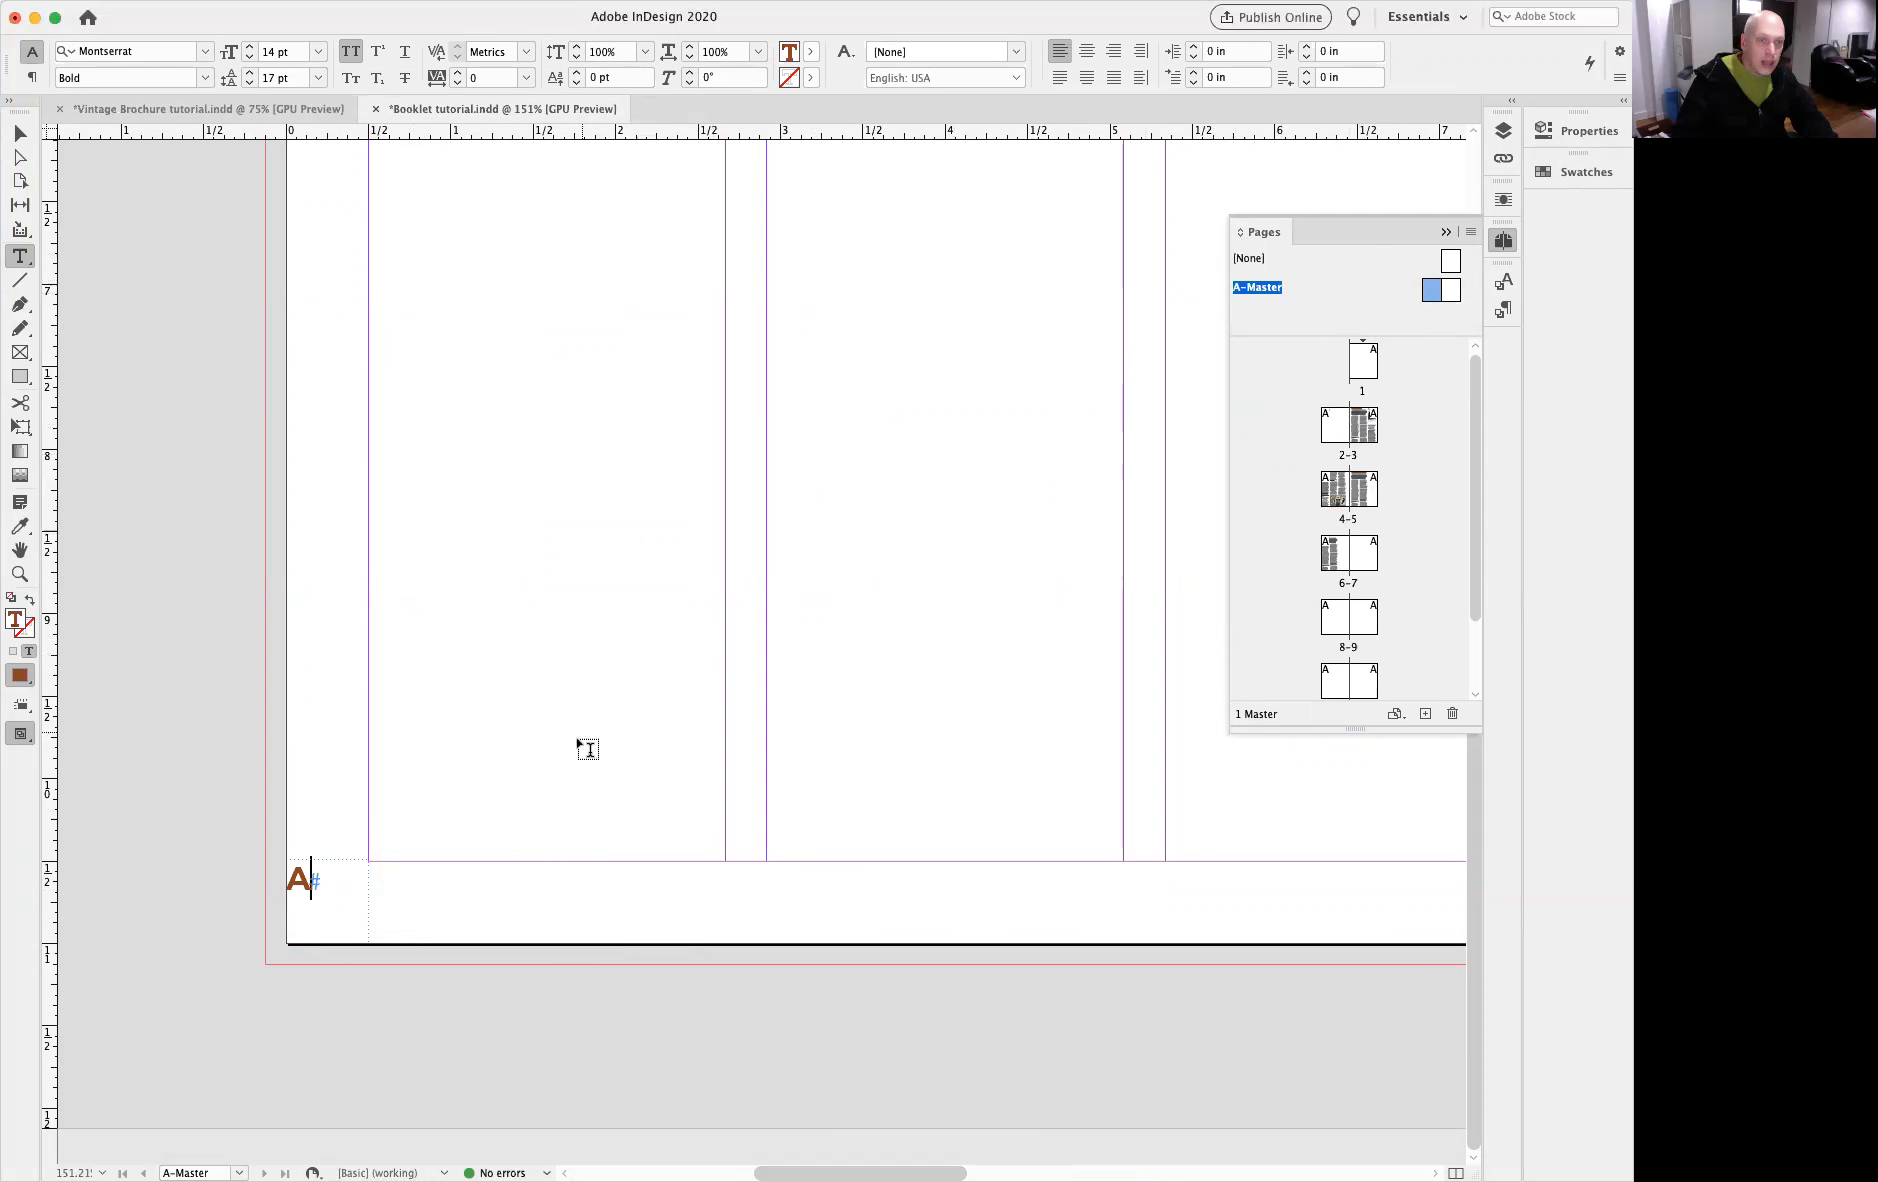
Step: Center the page number marker horizontally in its frame on the left master page
{"action": "double_click", "coordinate": [299, 880]}
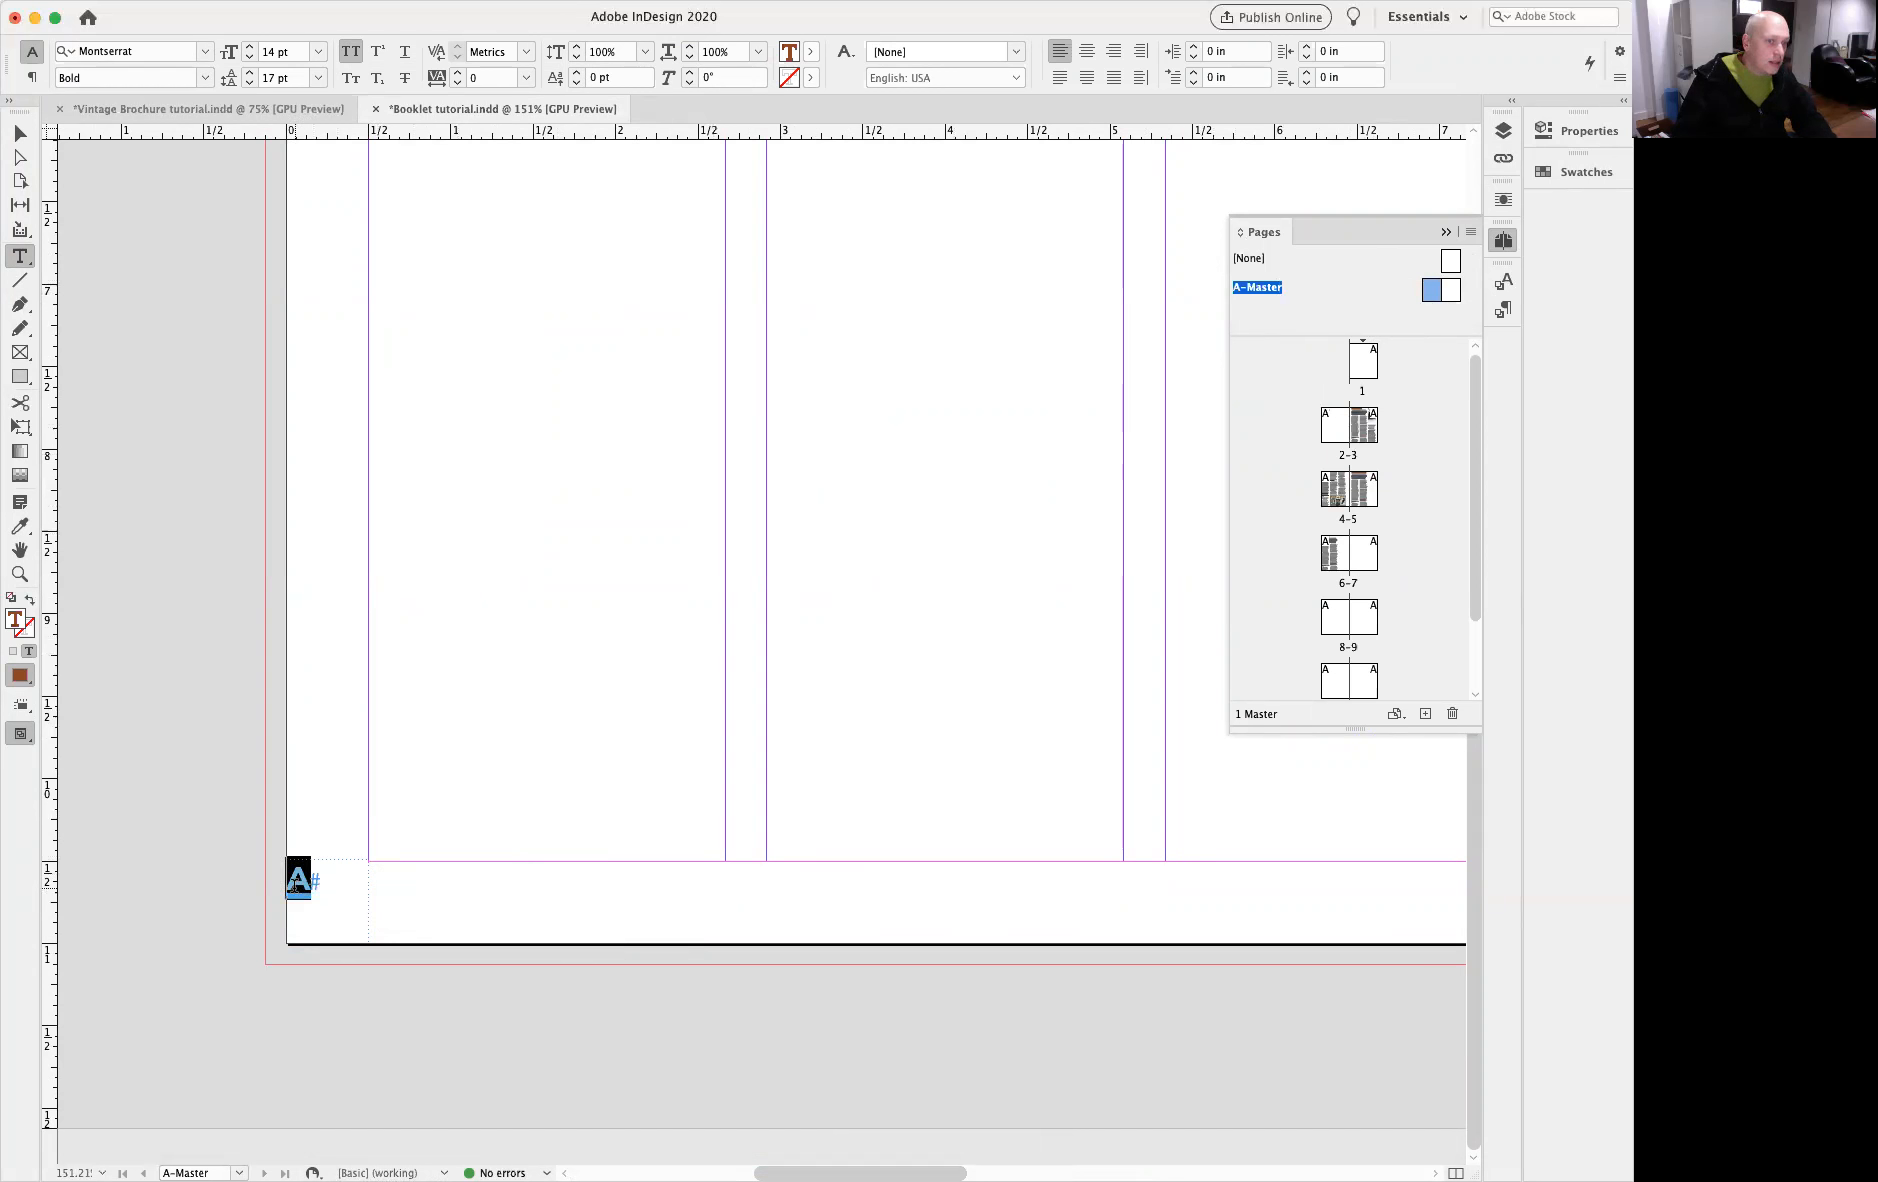
{"action": "left_click", "coordinate": [317, 878]}
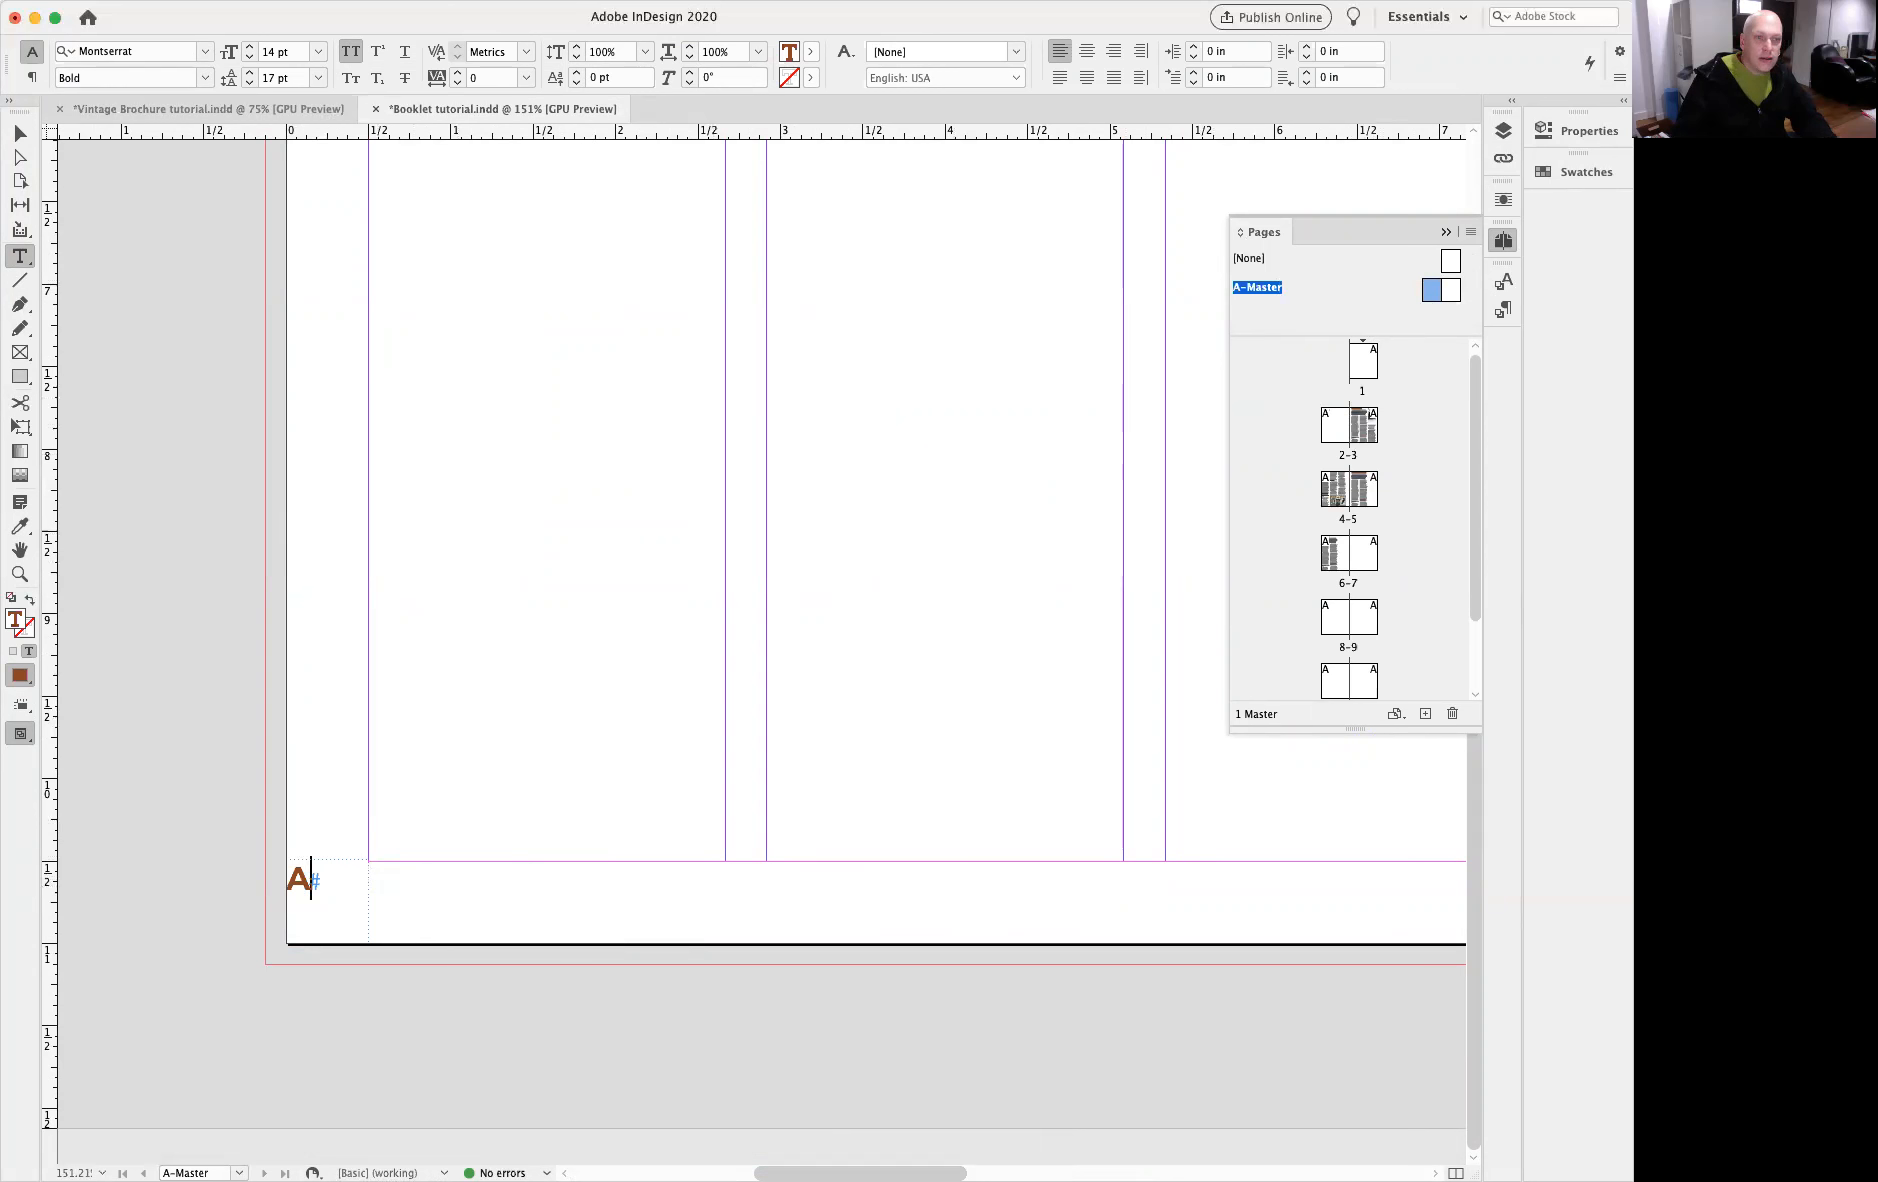
{"action": "left_click", "coordinate": [1446, 232]}
{"action": "left_click", "coordinate": [1500, 311]}
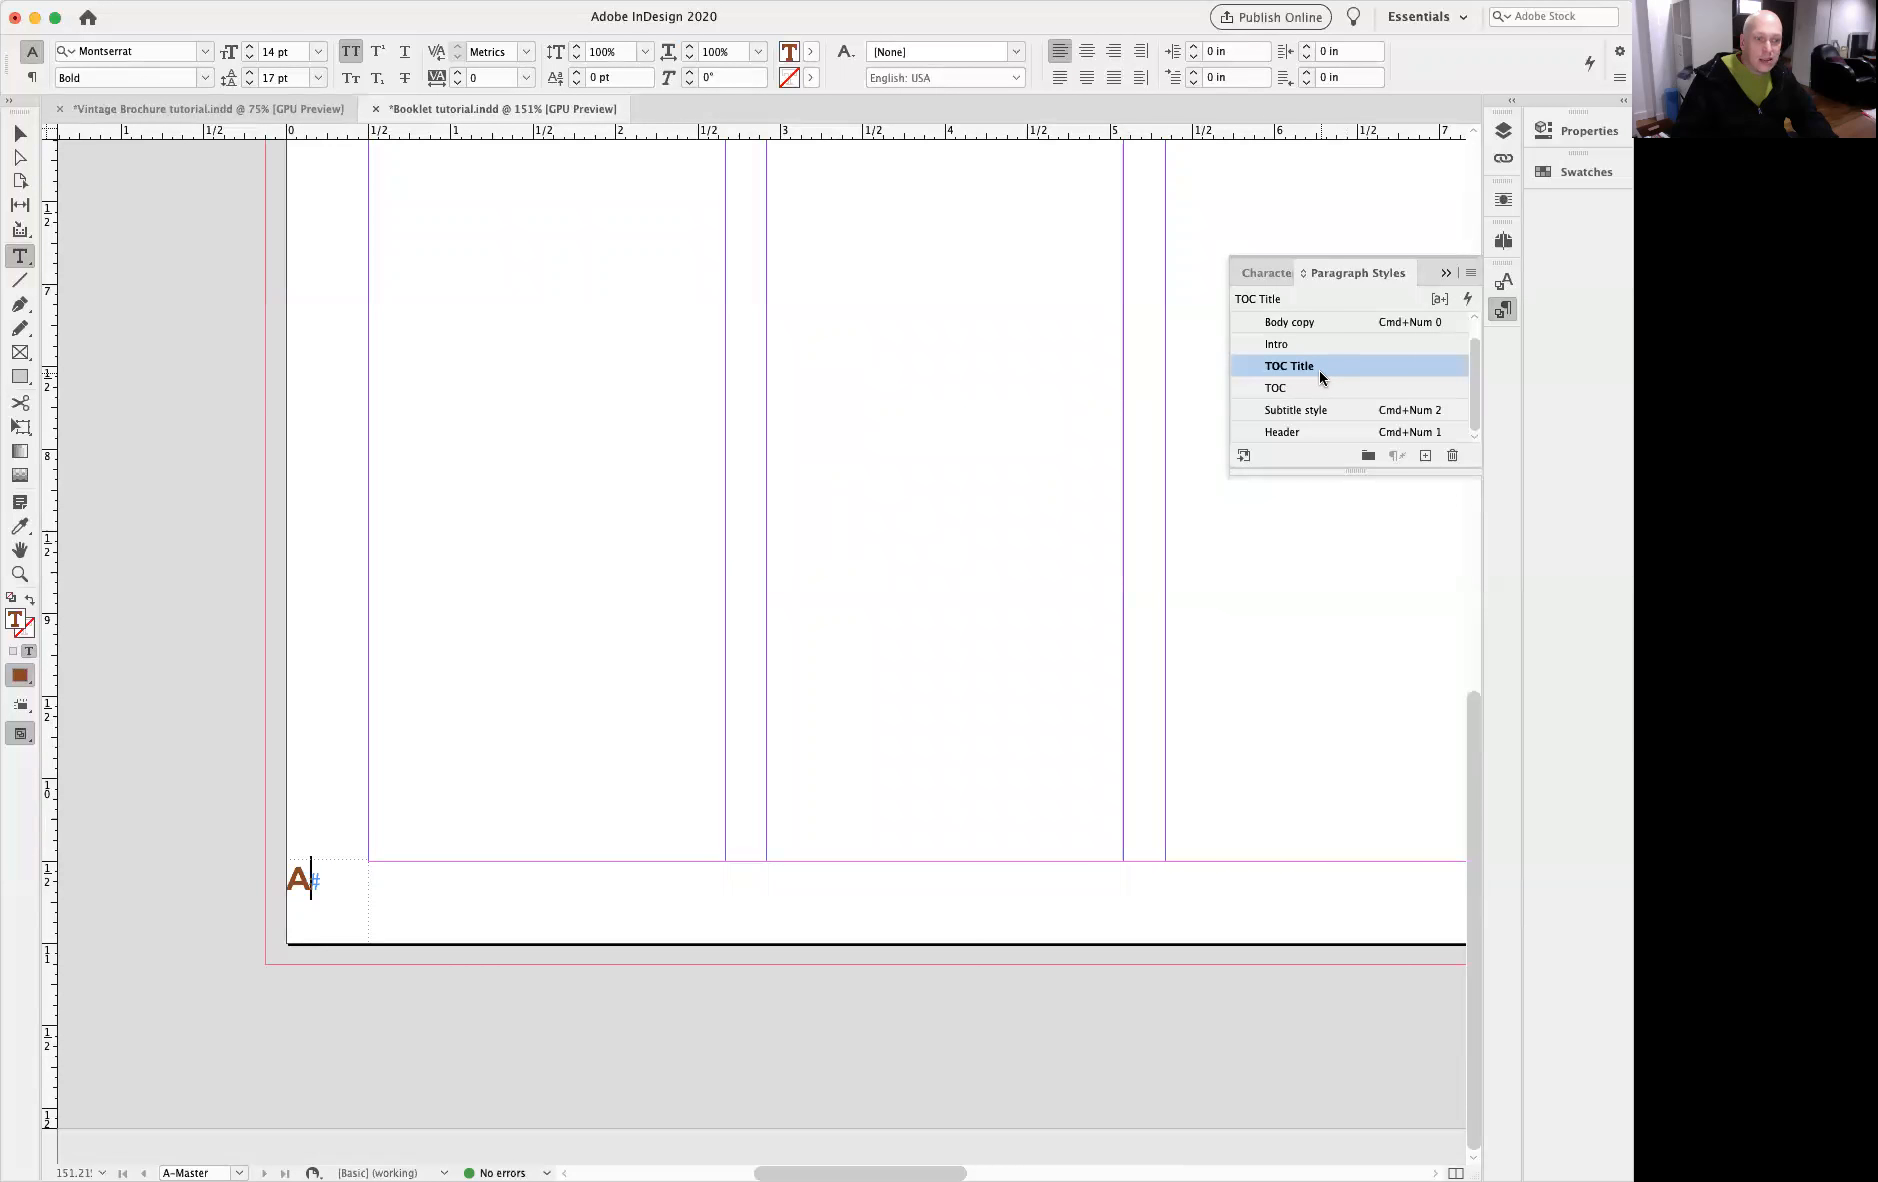
{"action": "left_click_drag", "start_coordinate": [313, 878], "coordinate": [273, 881]}
{"action": "left_click", "coordinate": [1085, 52]}
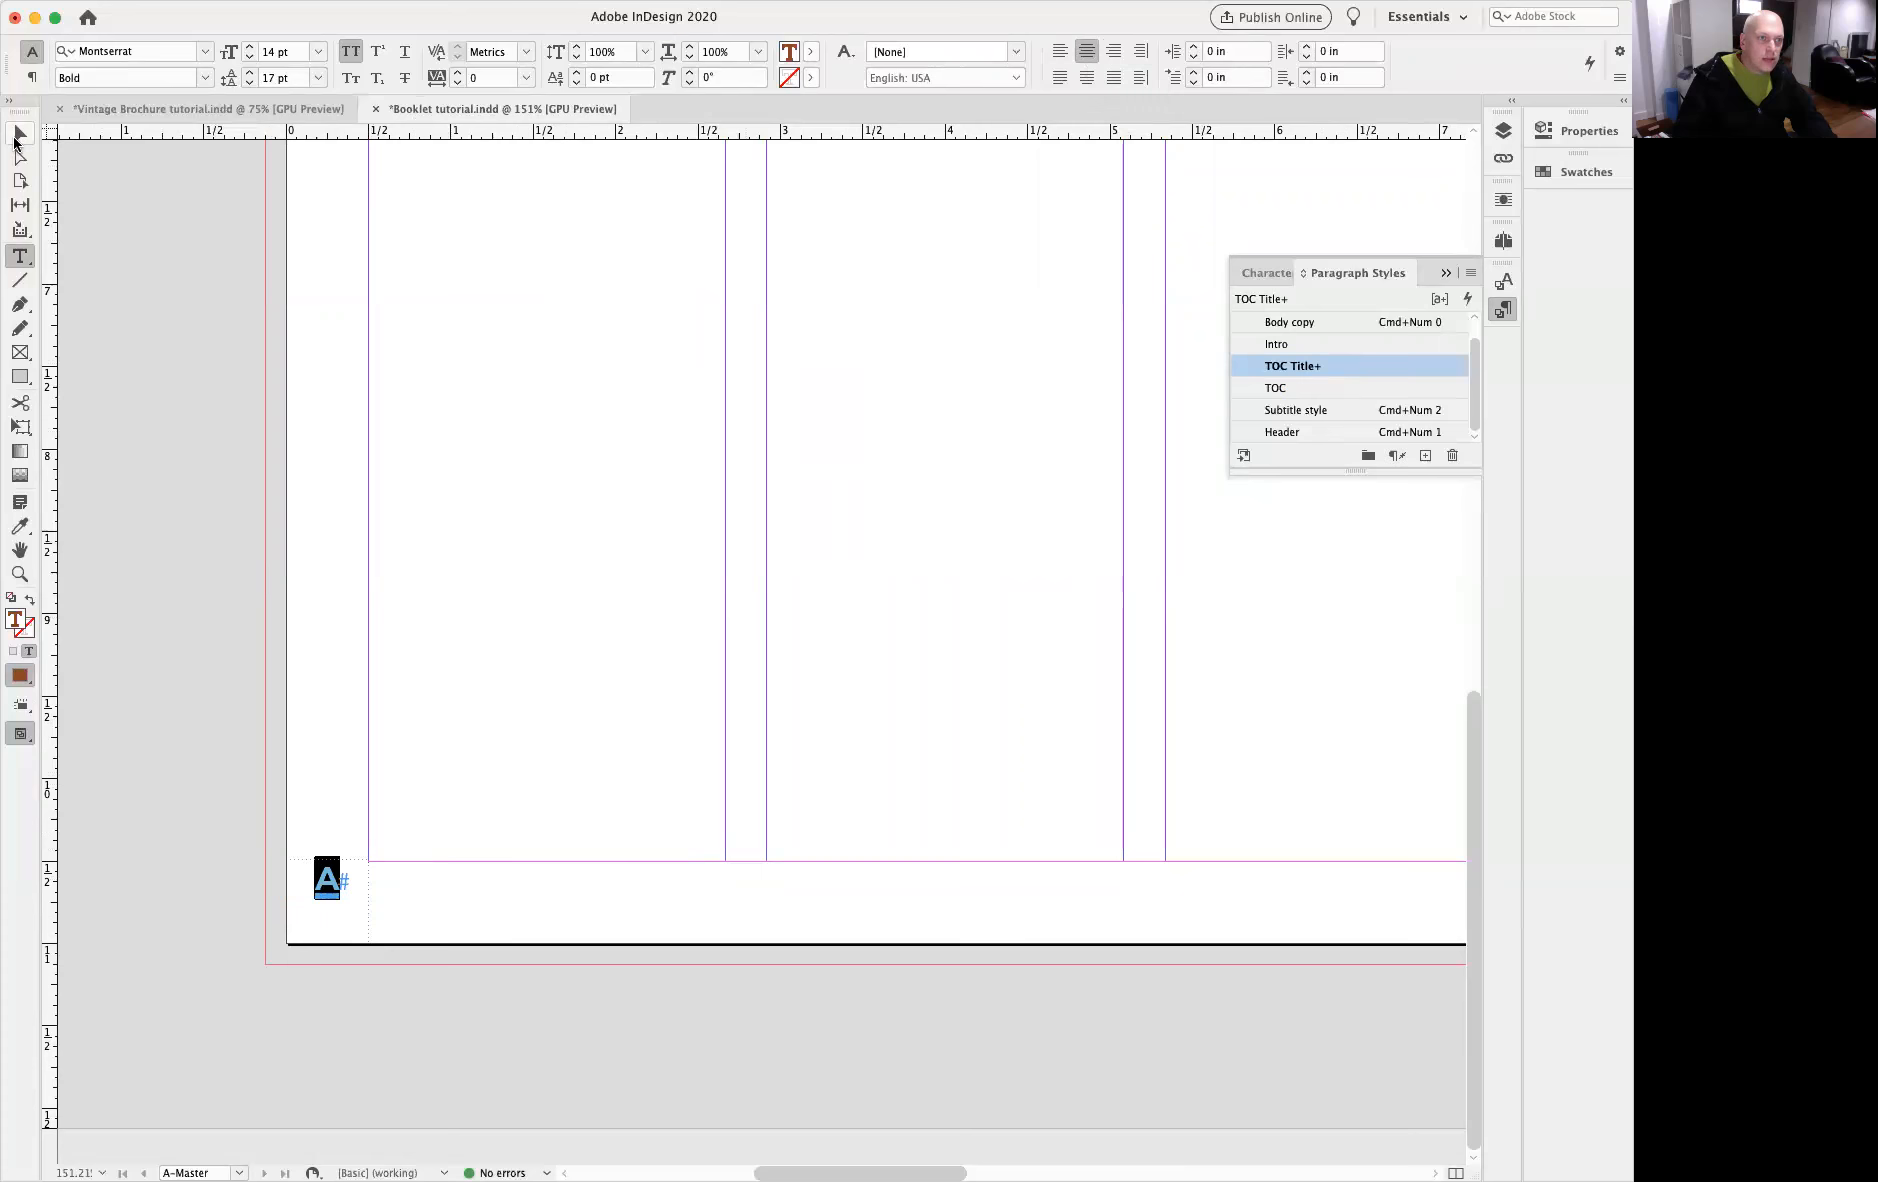
Step: Set the page number frame's vertical justification to Center in its Text Frame Options
{"action": "left_click", "coordinate": [18, 135]}
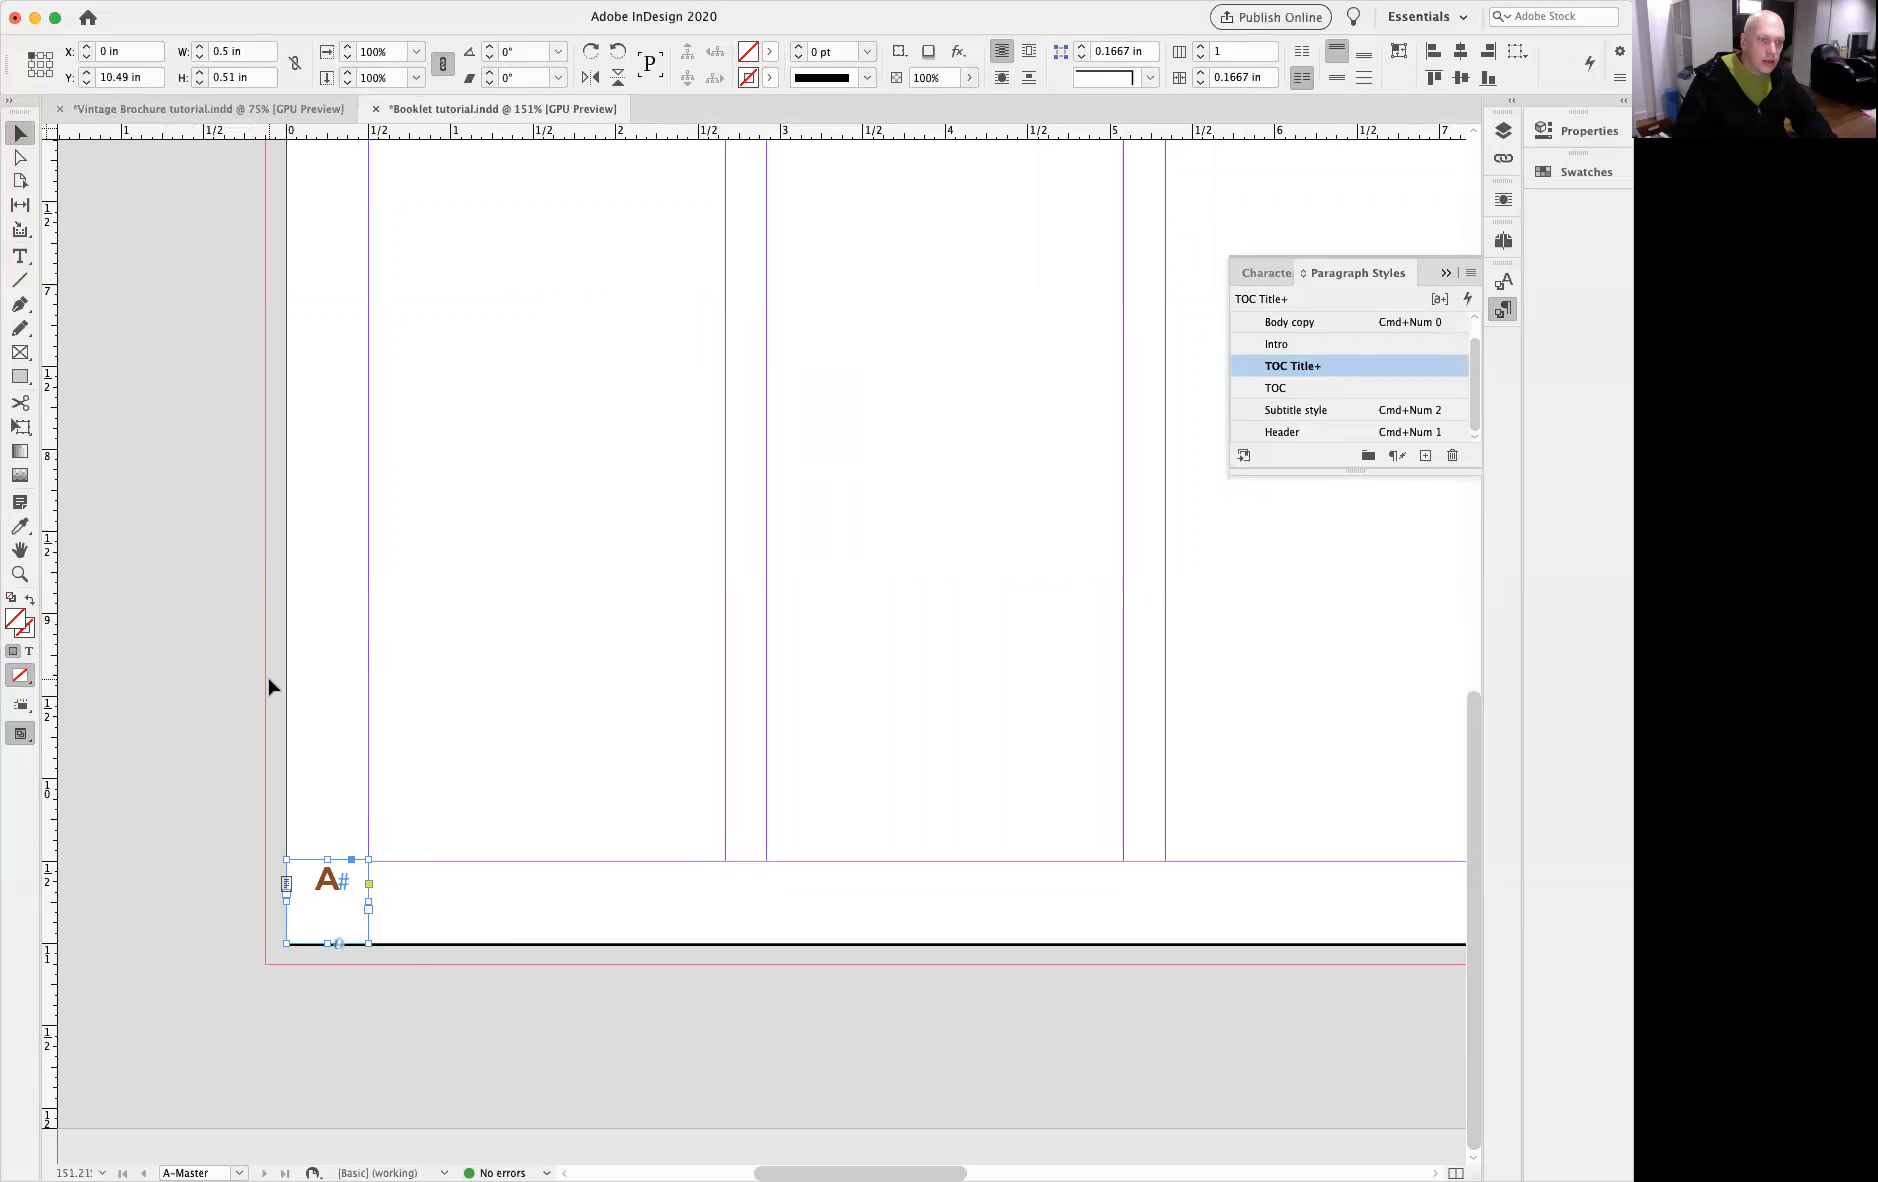
{"action": "right_click", "coordinate": [322, 900]}
{"action": "left_click", "coordinate": [358, 911]}
{"action": "left_click", "coordinate": [1300, 898]}
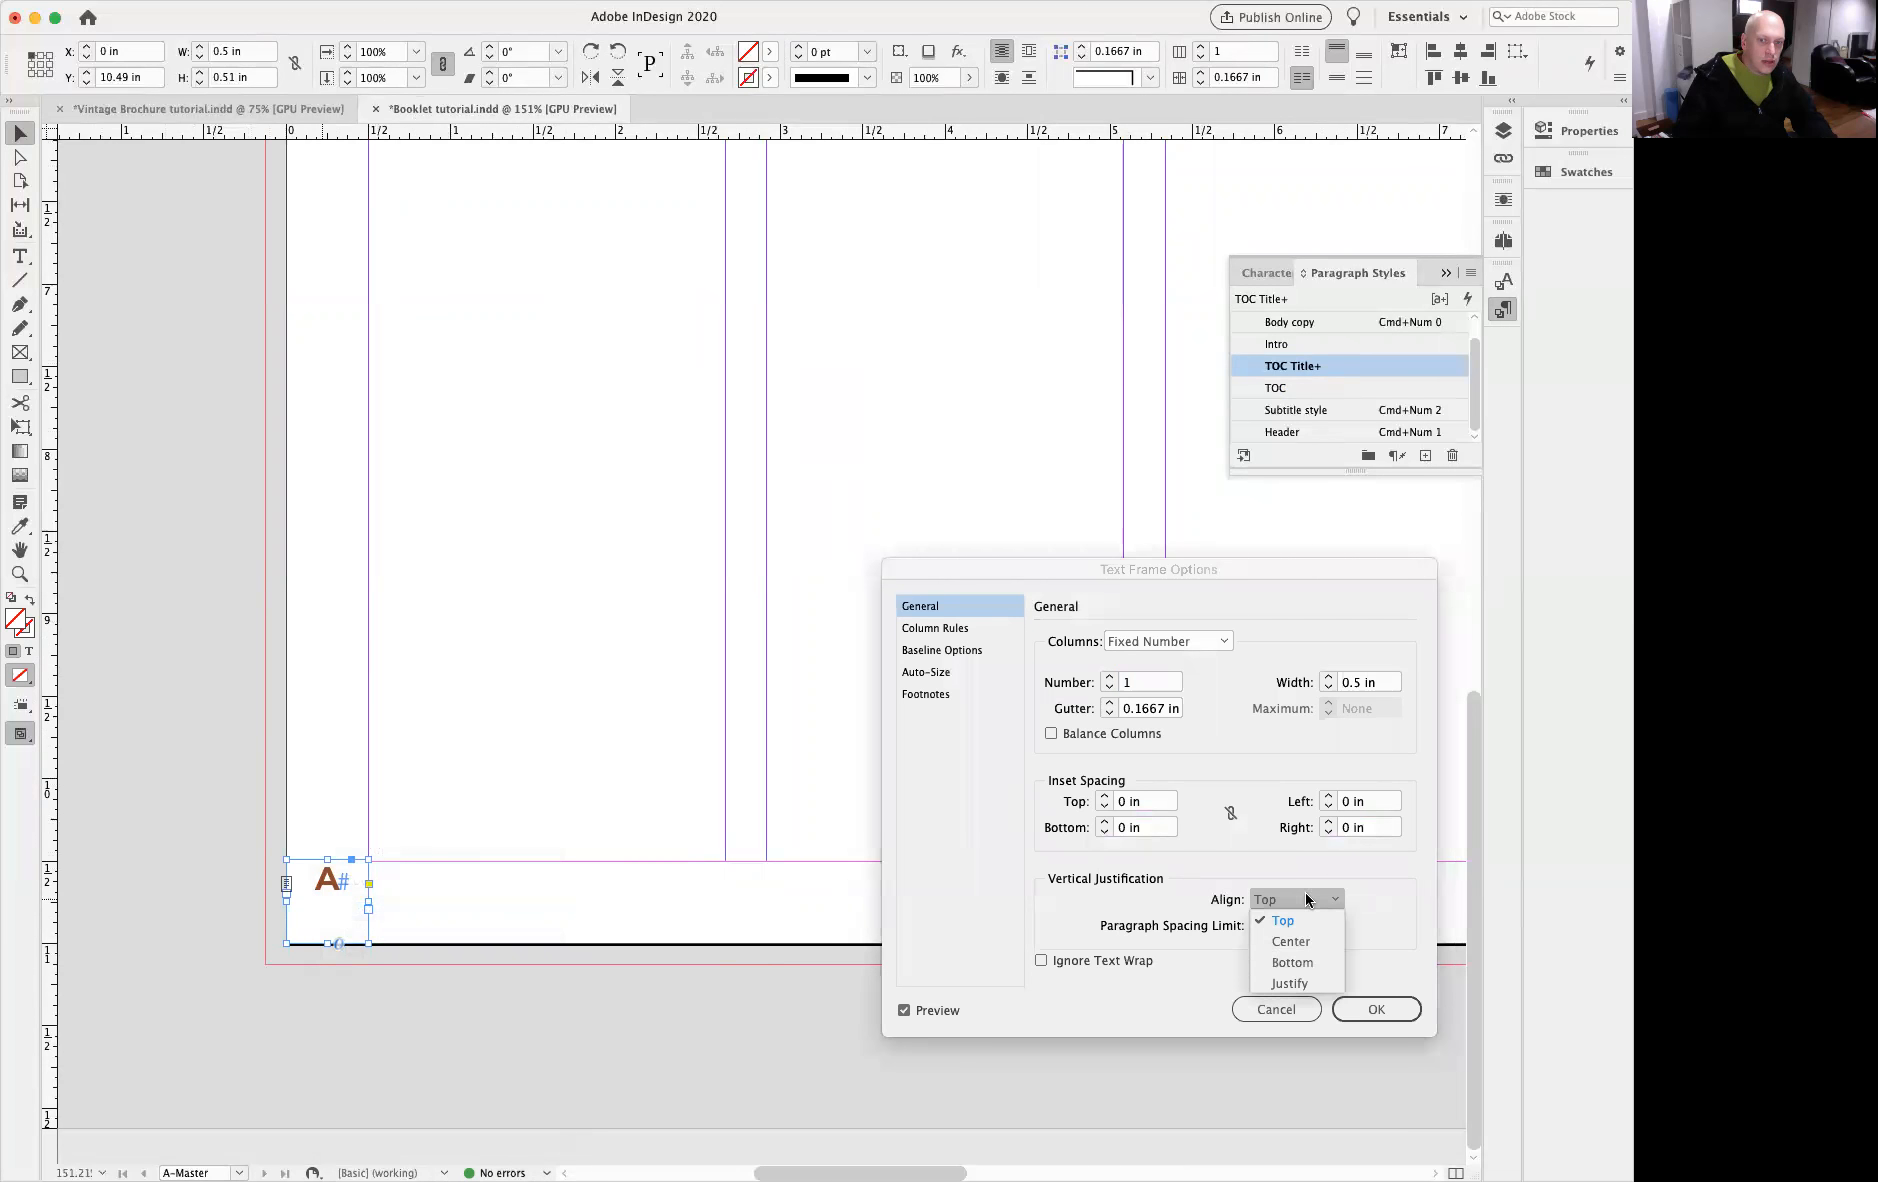
{"action": "left_click", "coordinate": [1300, 945]}
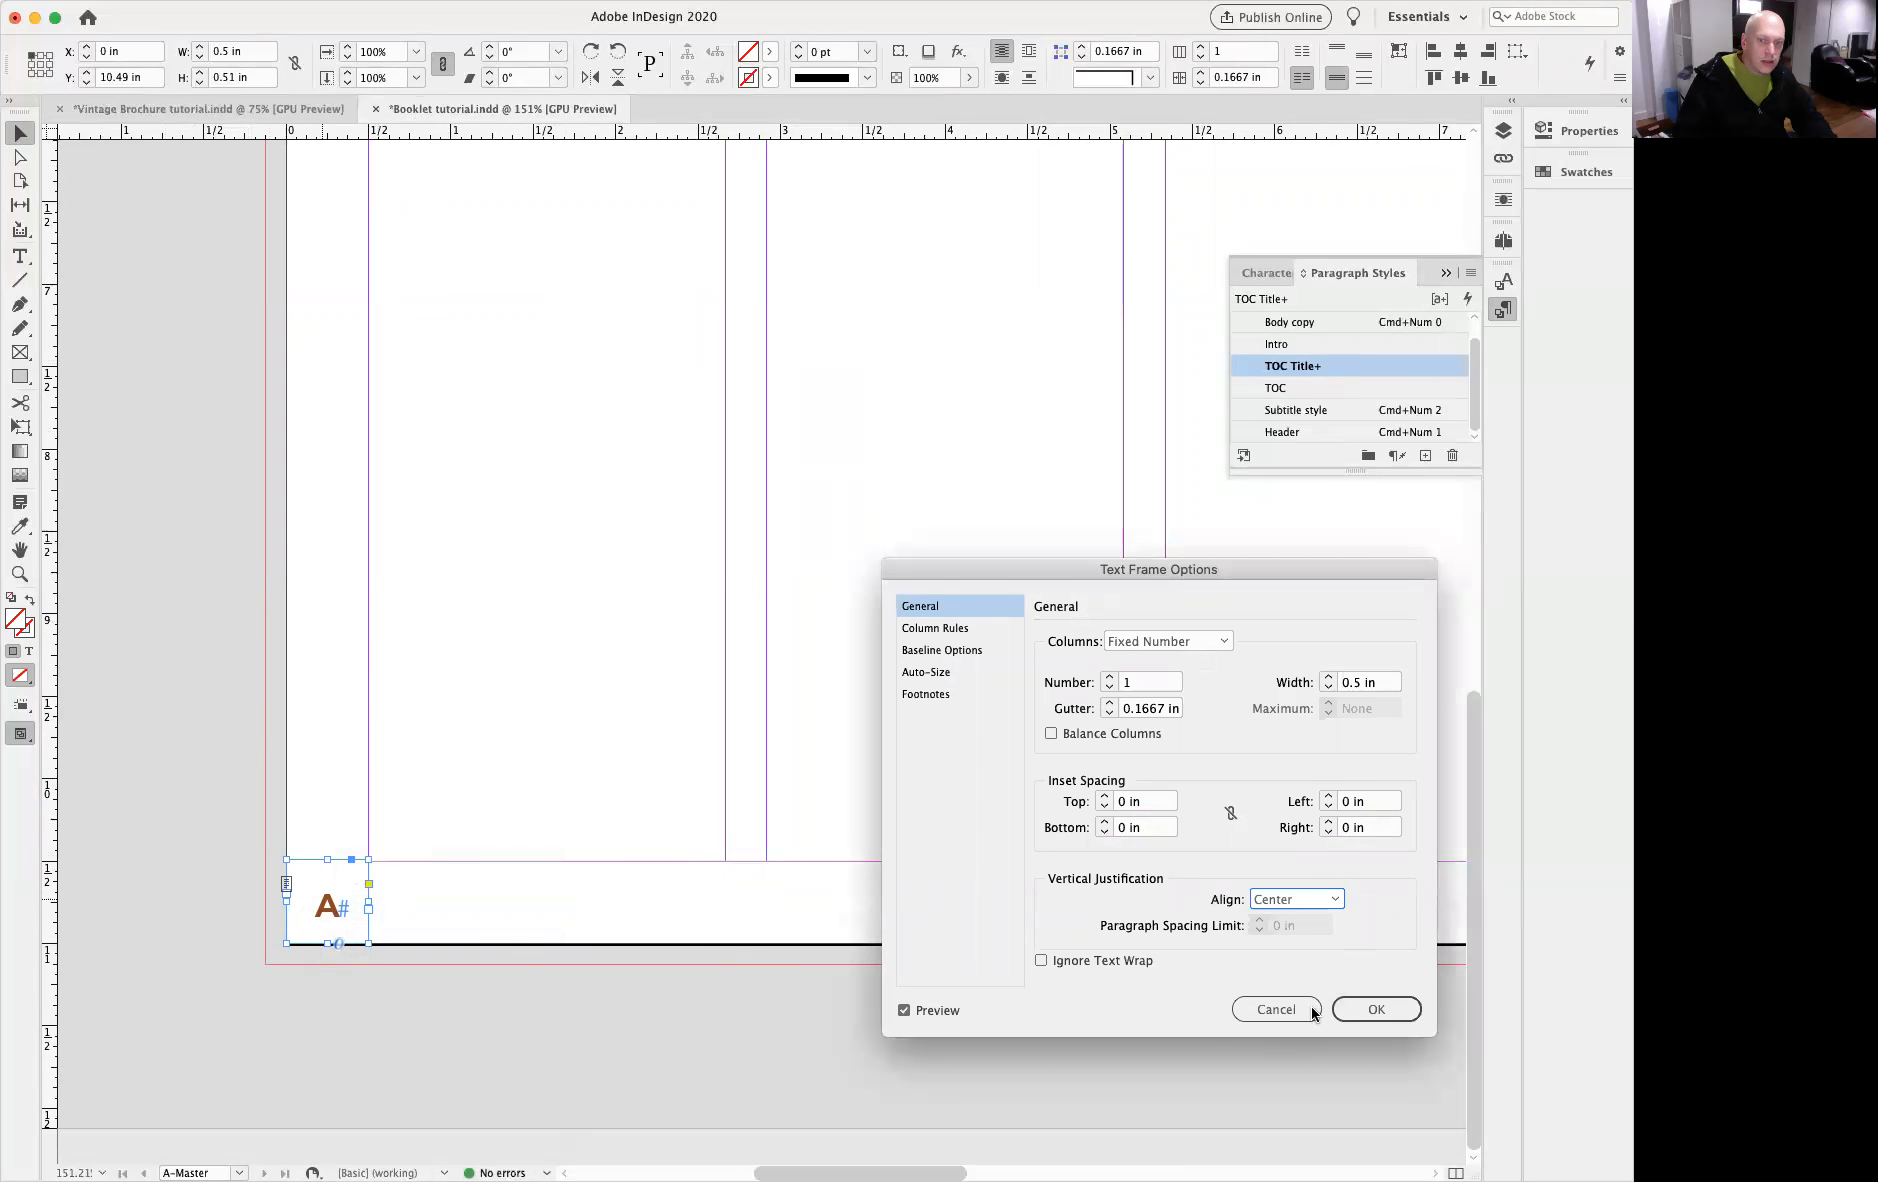
{"action": "left_click", "coordinate": [1350, 1010]}
{"action": "left_click", "coordinate": [323, 855]}
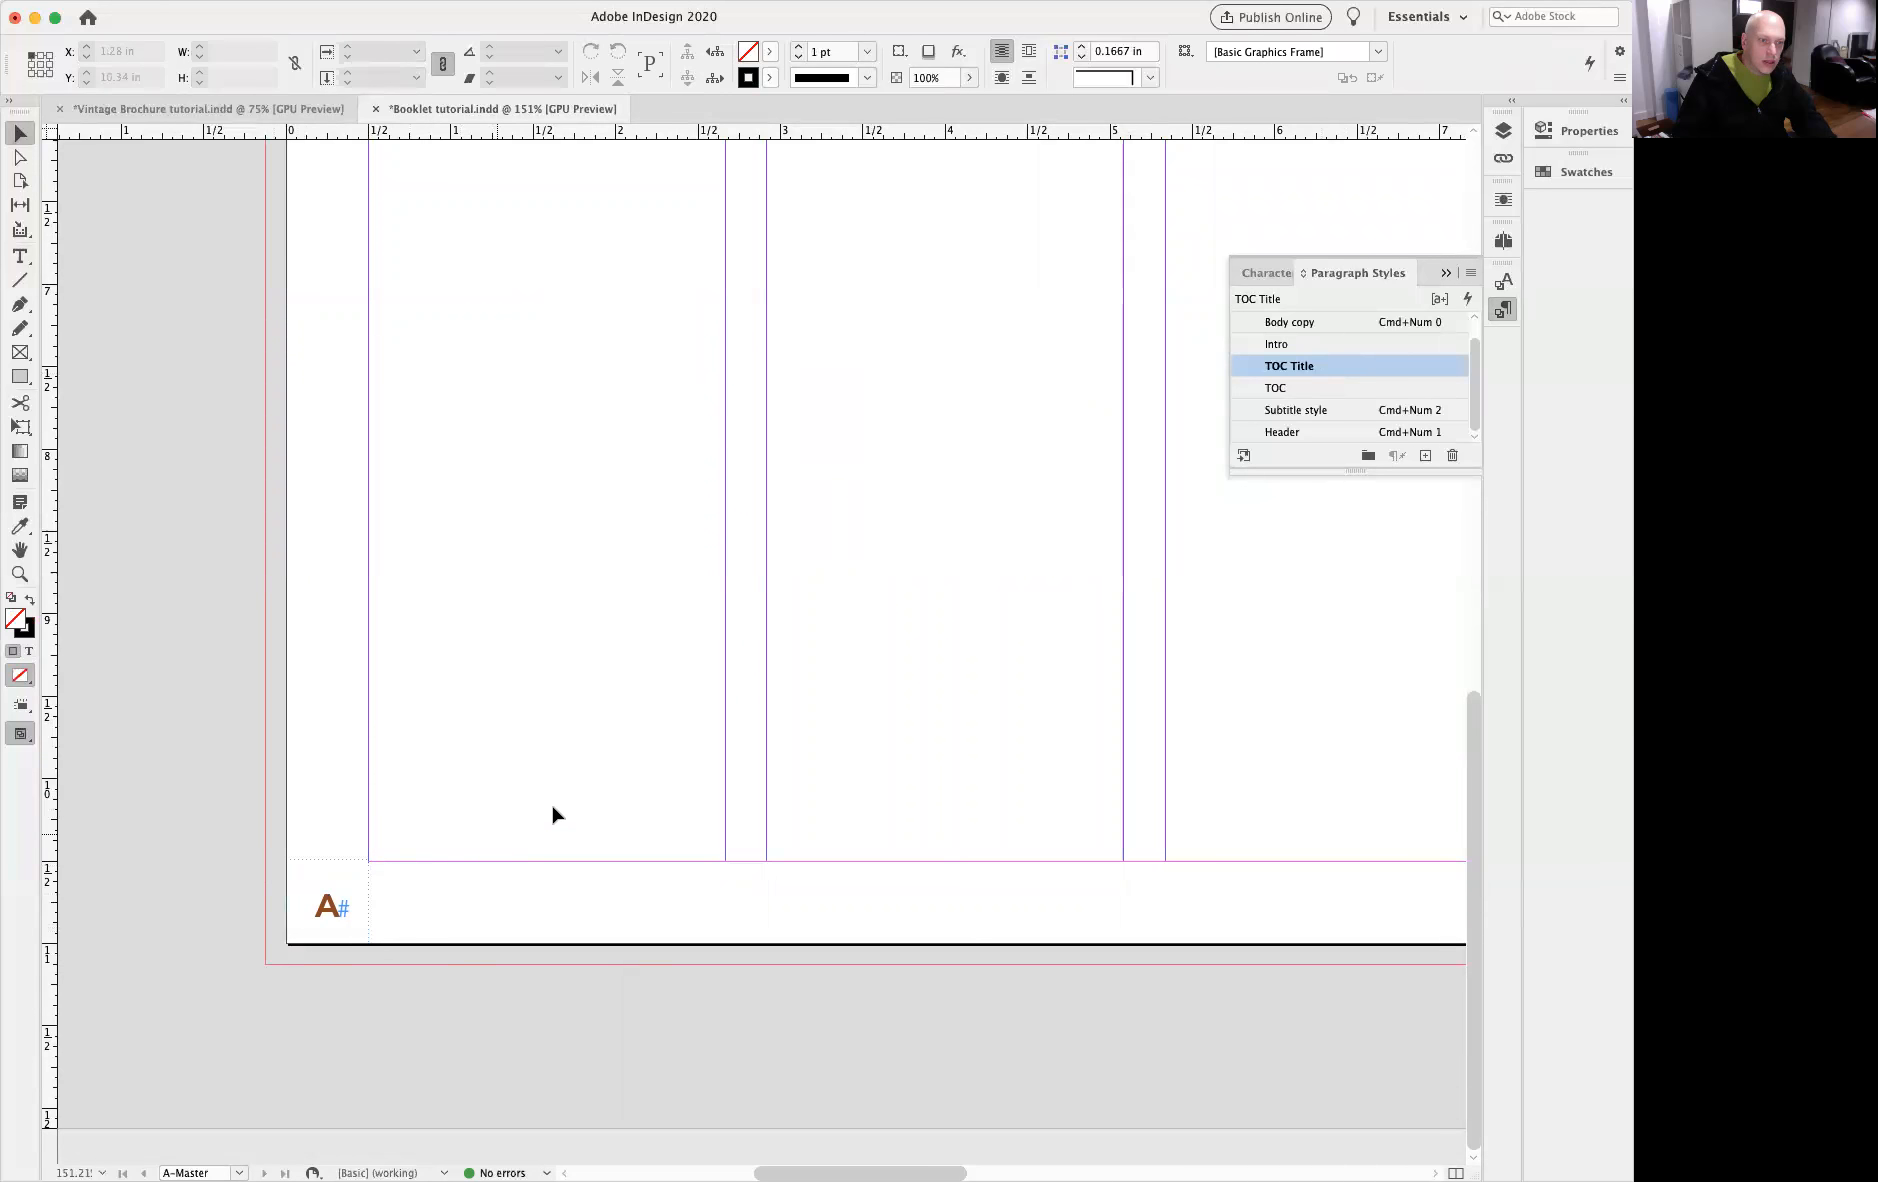
Step: Duplicate the page number frame horizontally into the bottom outer corner of the right master page
{"action": "left_click", "coordinate": [769, 711], "text": "alt+super"}
{"action": "left_click", "coordinate": [820, 779], "text": "alt+super"}
{"action": "left_click", "coordinate": [845, 824], "text": "alt+super"}
{"action": "left_click_drag", "start_coordinate": [881, 863], "coordinate": [622, 659]}
{"action": "left_click", "coordinate": [532, 838], "text": "alt+super"}
{"action": "left_click_drag", "start_coordinate": [740, 795], "coordinate": [477, 830]}
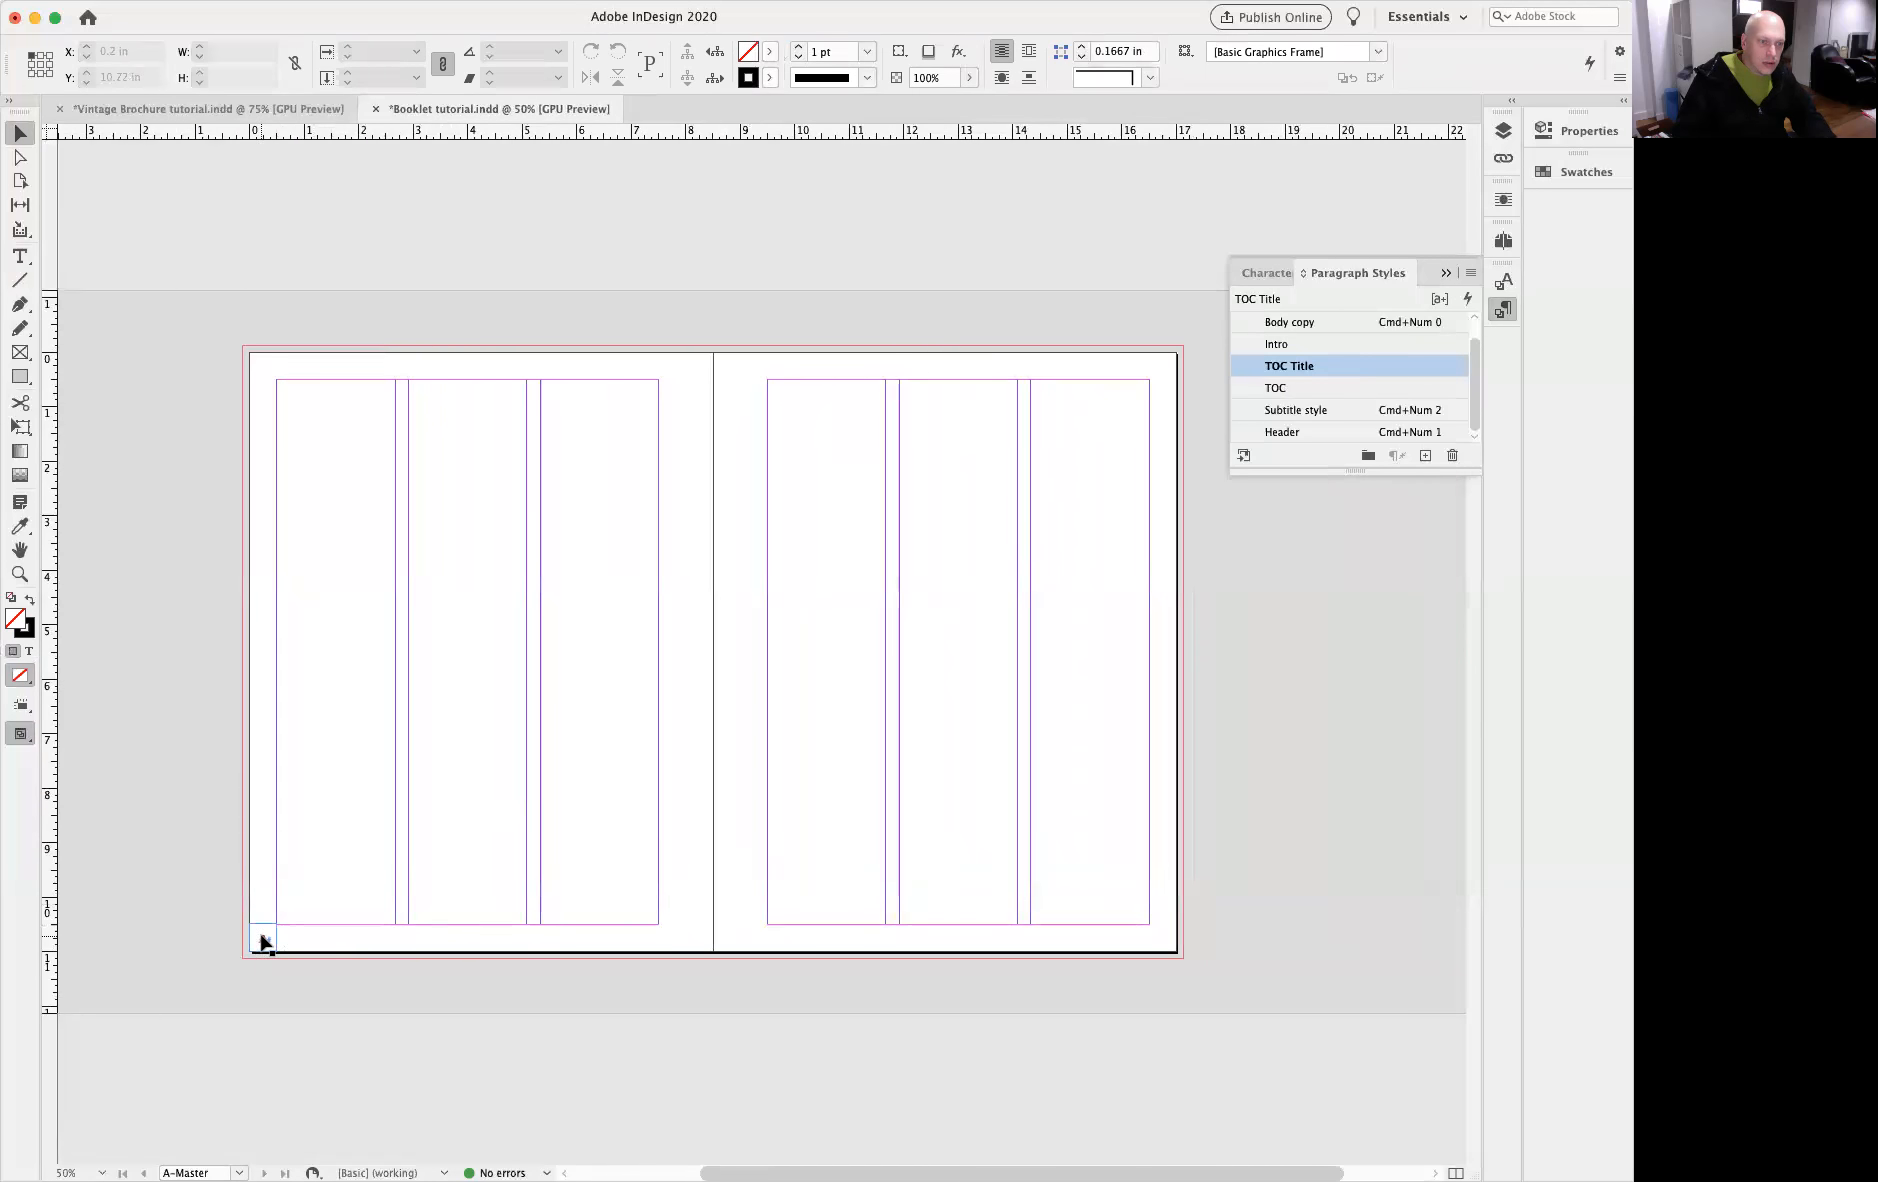
{"action": "left_click", "coordinate": [264, 941]}
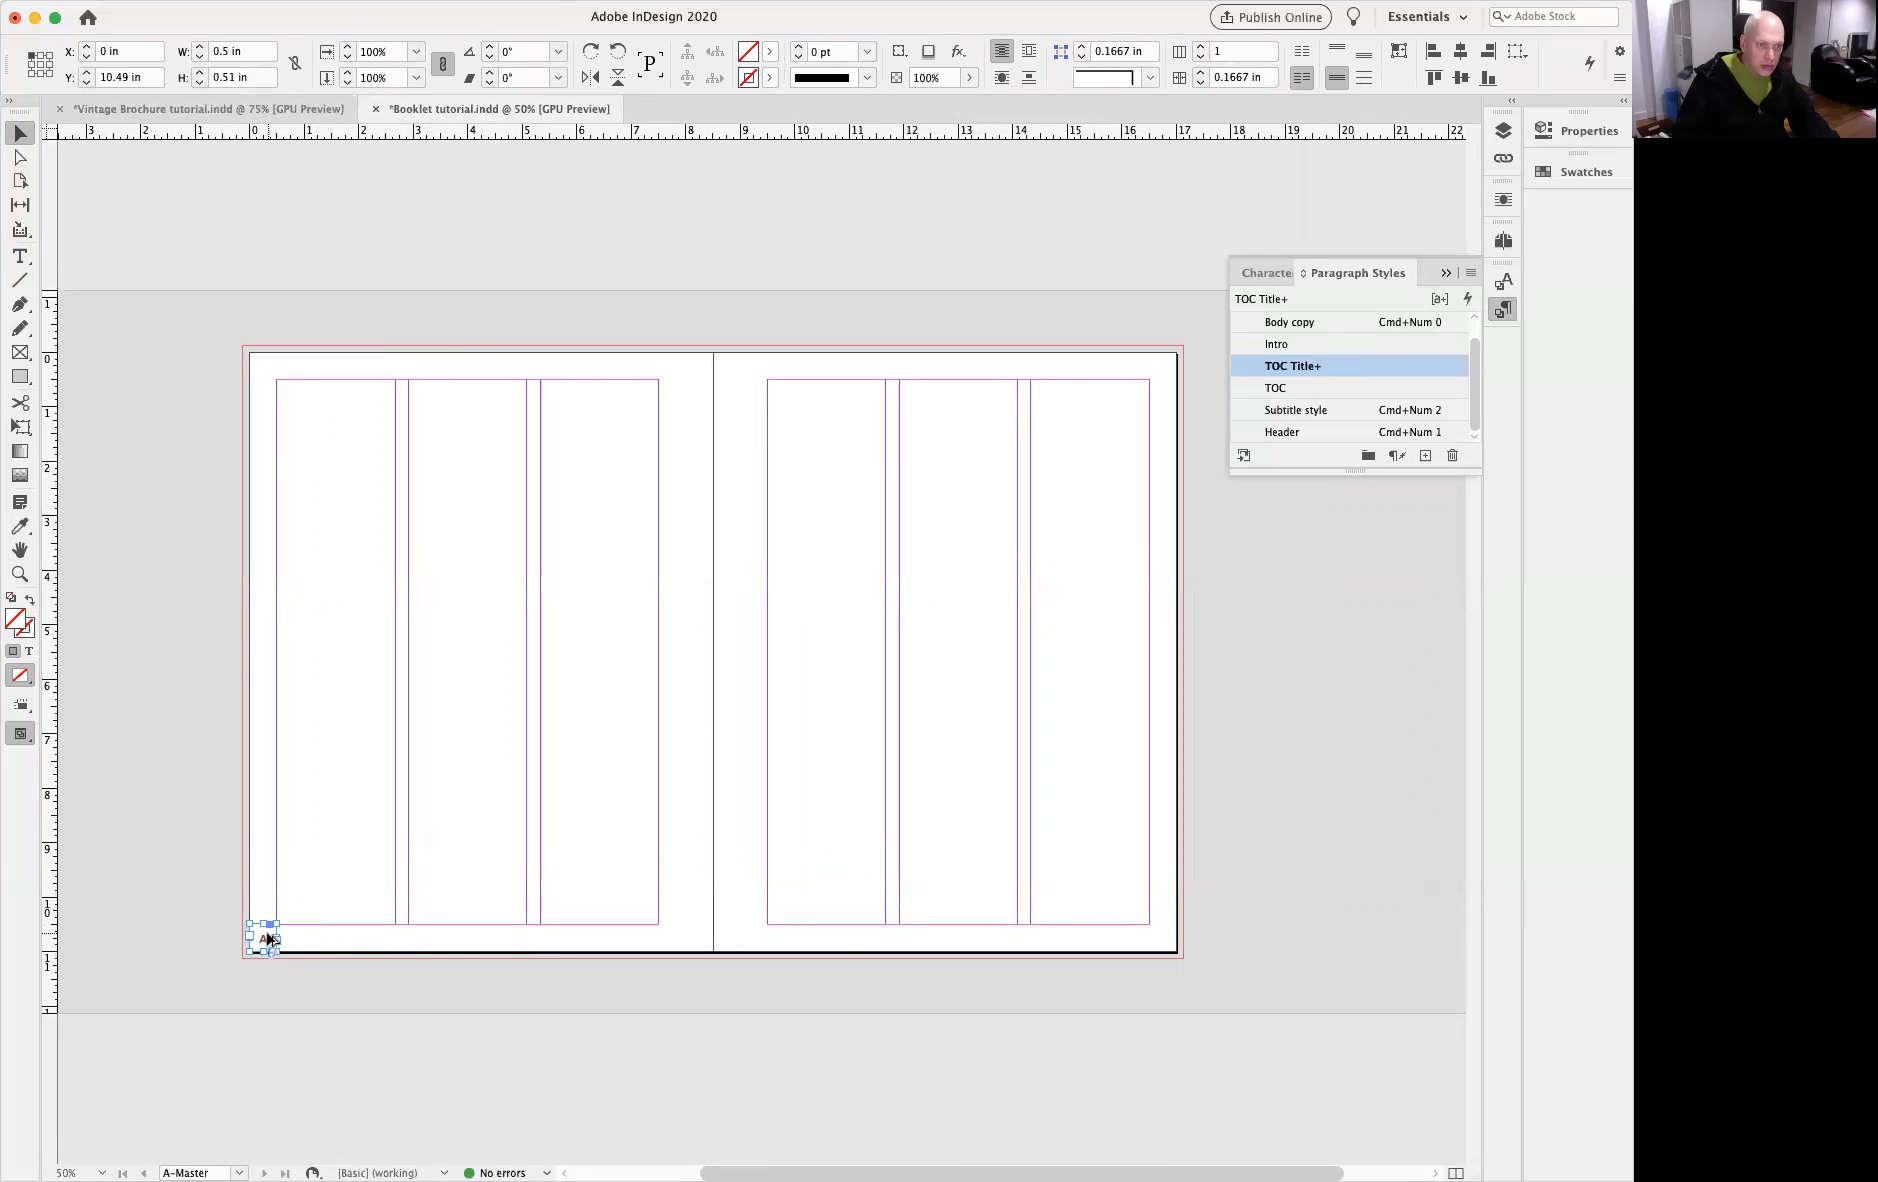
{"action": "left_click_drag", "start_coordinate": [266, 940], "coordinate": [1165, 940]}
{"action": "left_click", "coordinate": [1301, 858]}
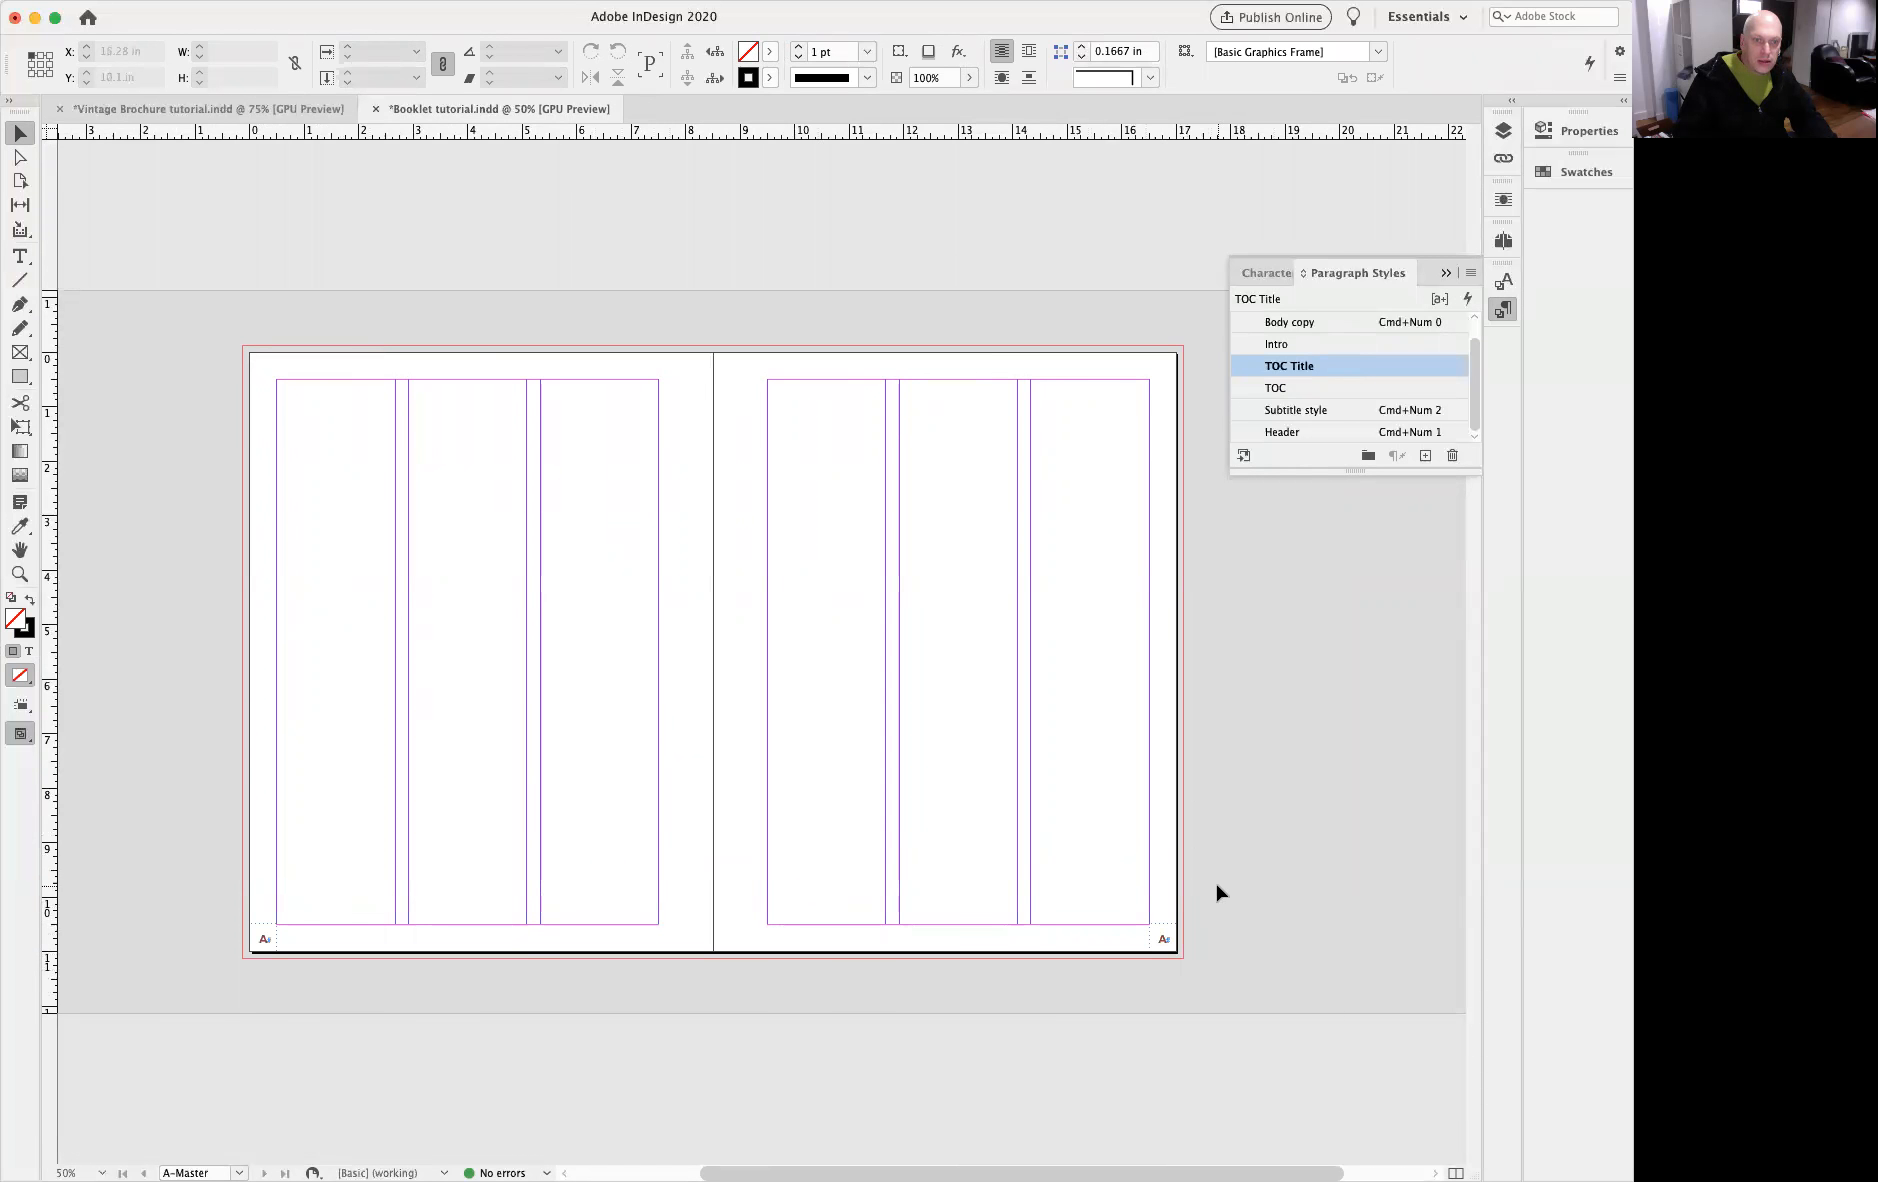
Step: Draw a 7 in horizontal line between the left master page's side margins and place it beside the page number at about Y 10.745 in
{"action": "left_click", "coordinate": [20, 280]}
{"action": "scroll", "coordinate": [383, 890], "scroll_direction": "up", "scroll_amount": 3}
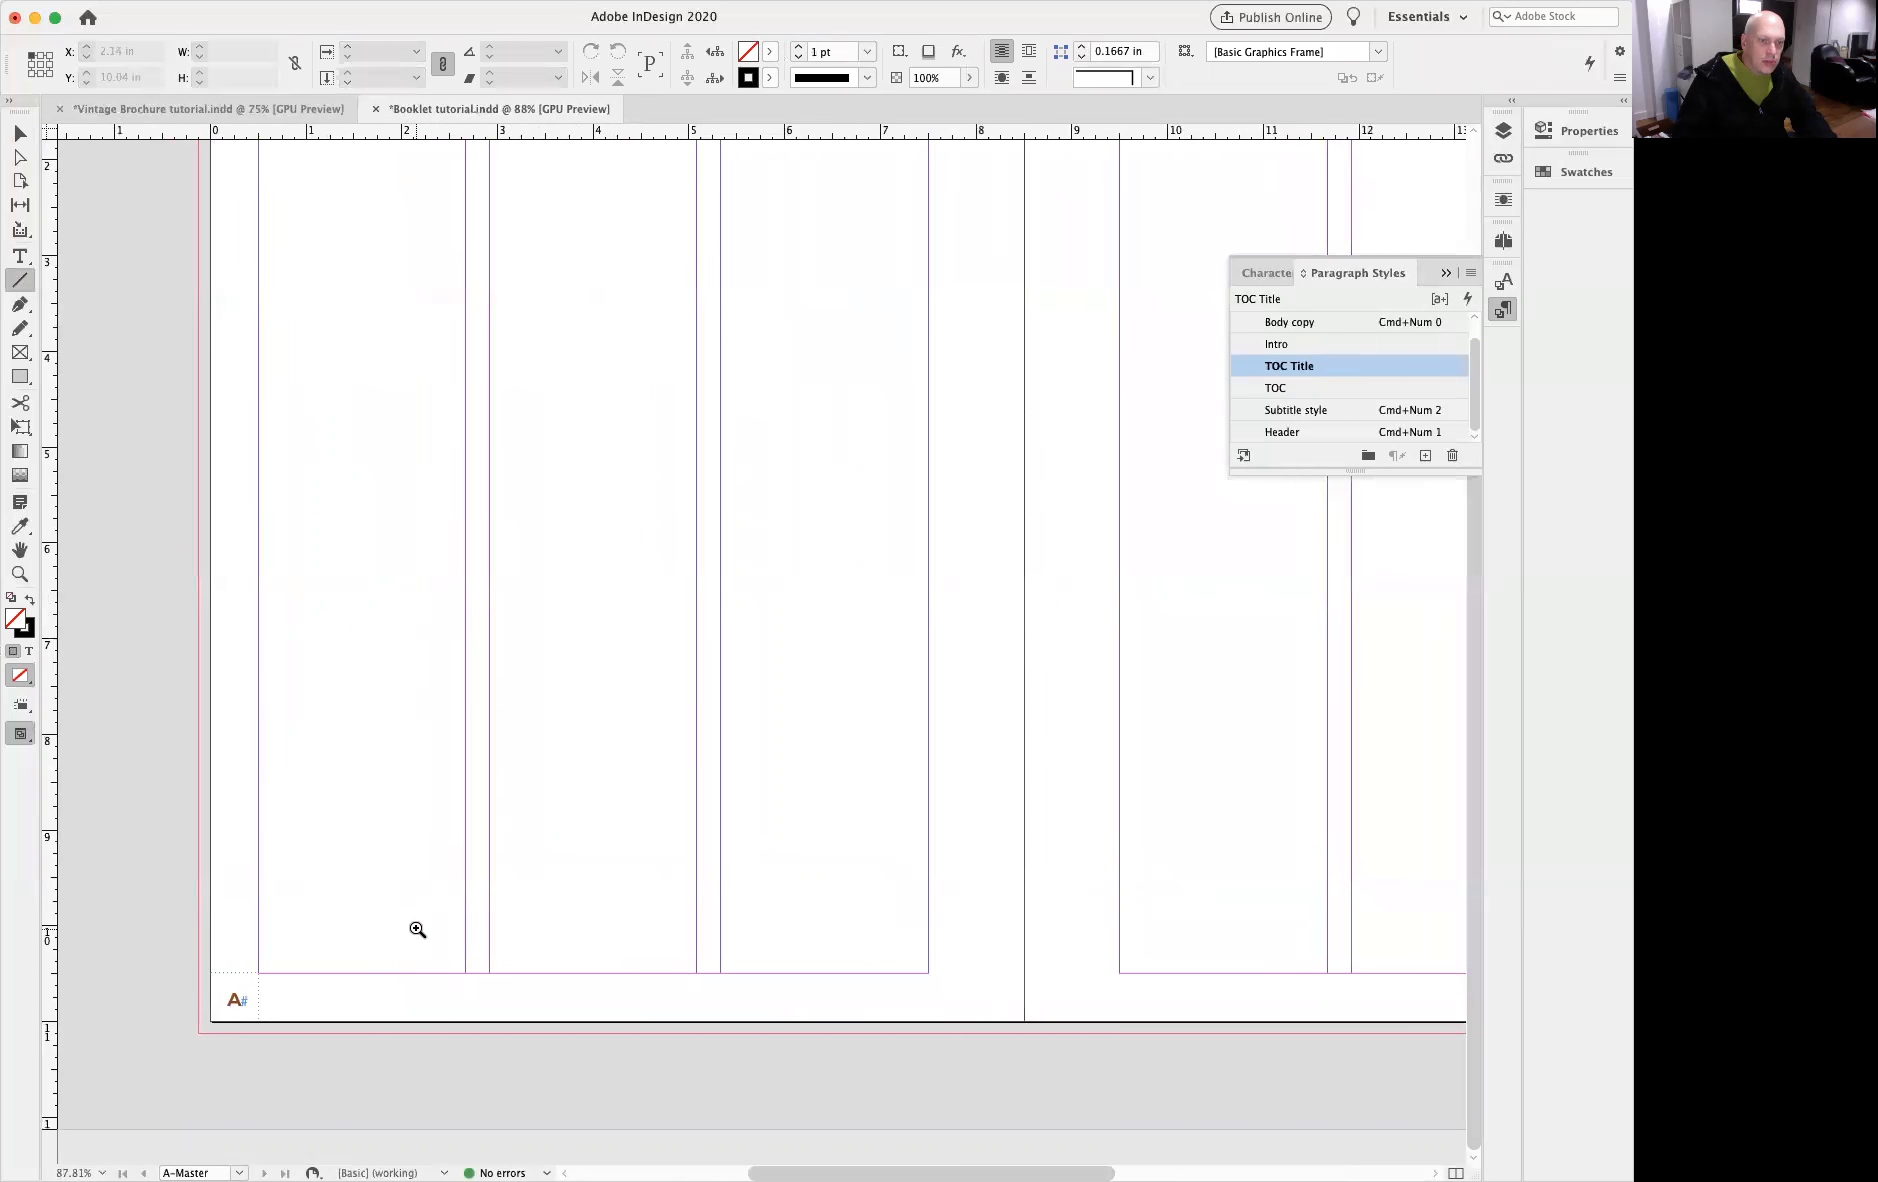
{"action": "scroll", "coordinate": [415, 927], "scroll_direction": "up", "scroll_amount": 2}
{"action": "left_click_drag", "start_coordinate": [224, 983], "coordinate": [1040, 983]}
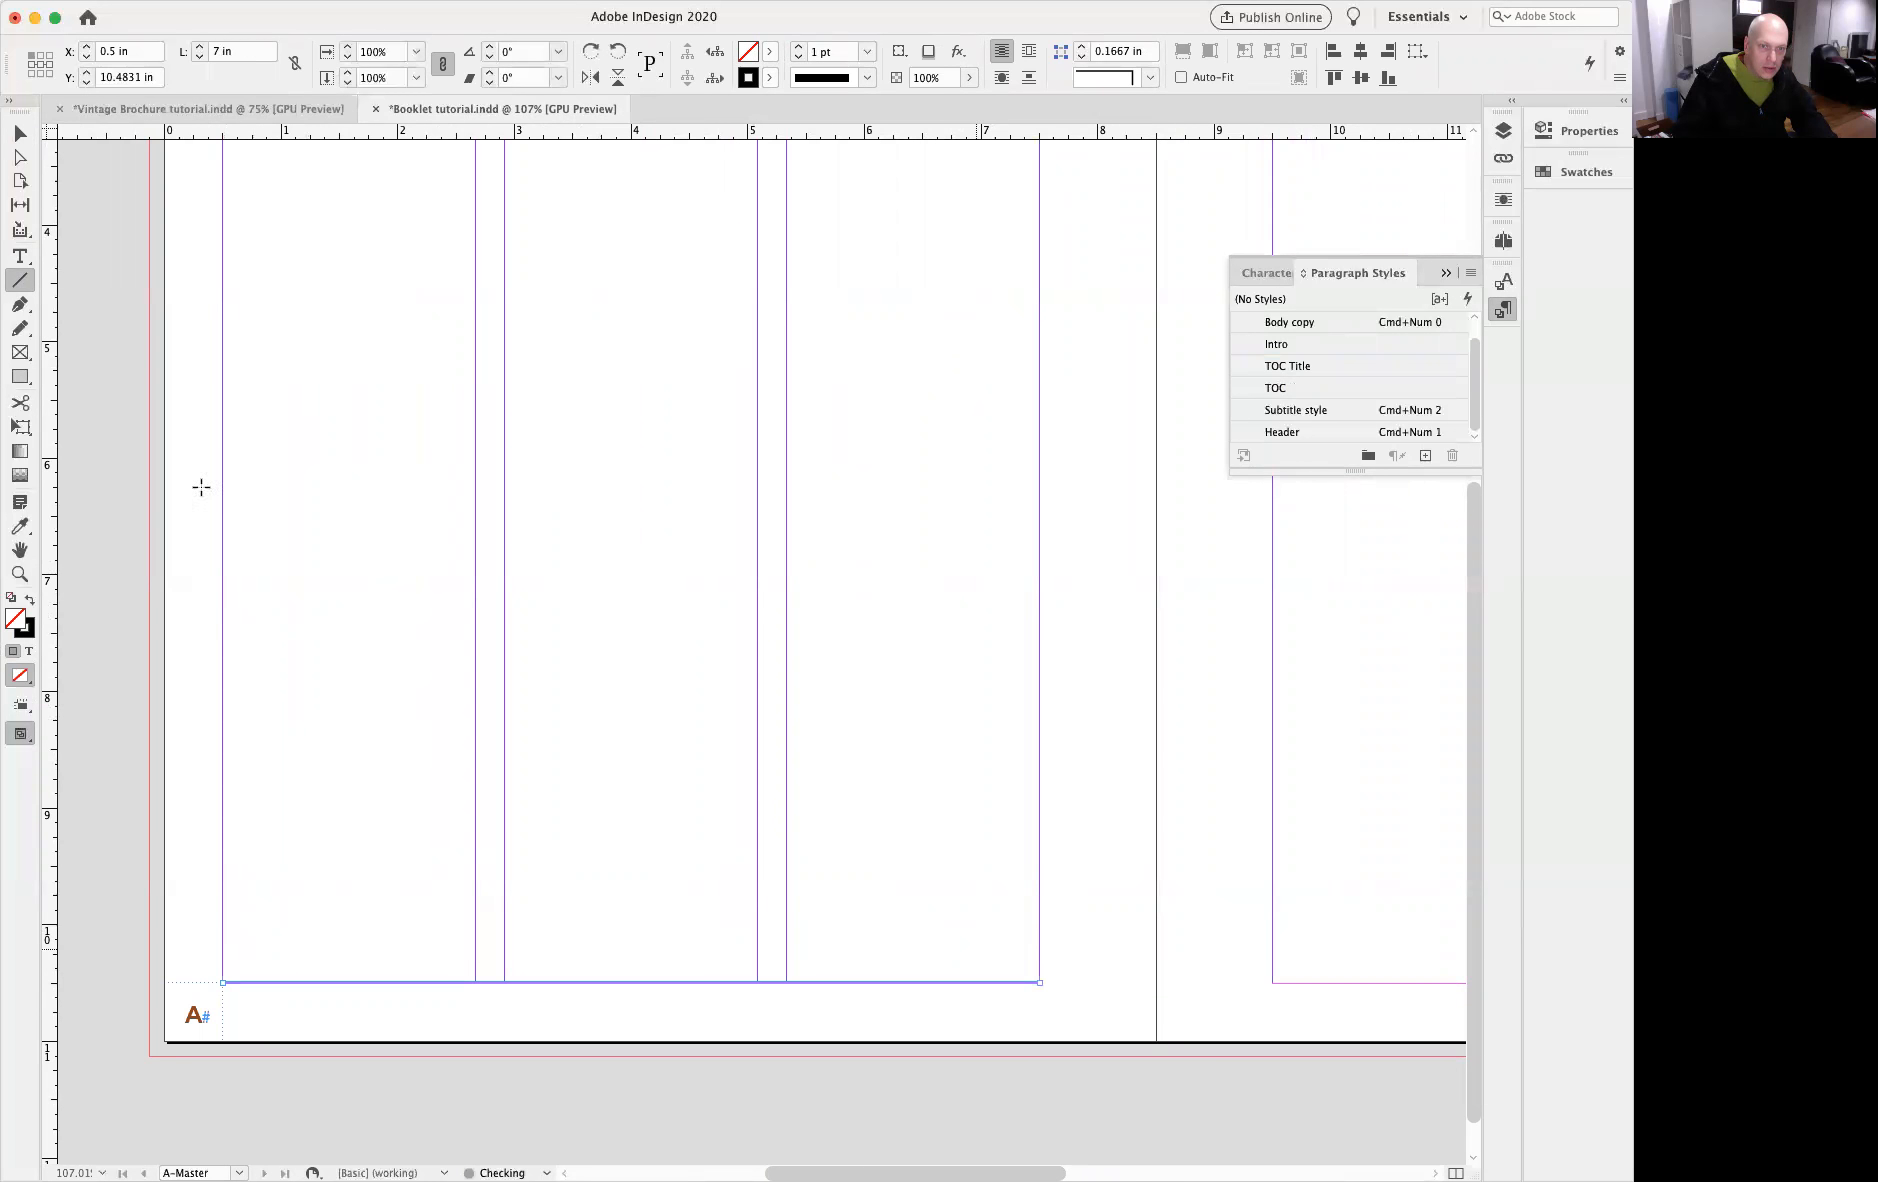
{"action": "left_click", "coordinate": [20, 134]}
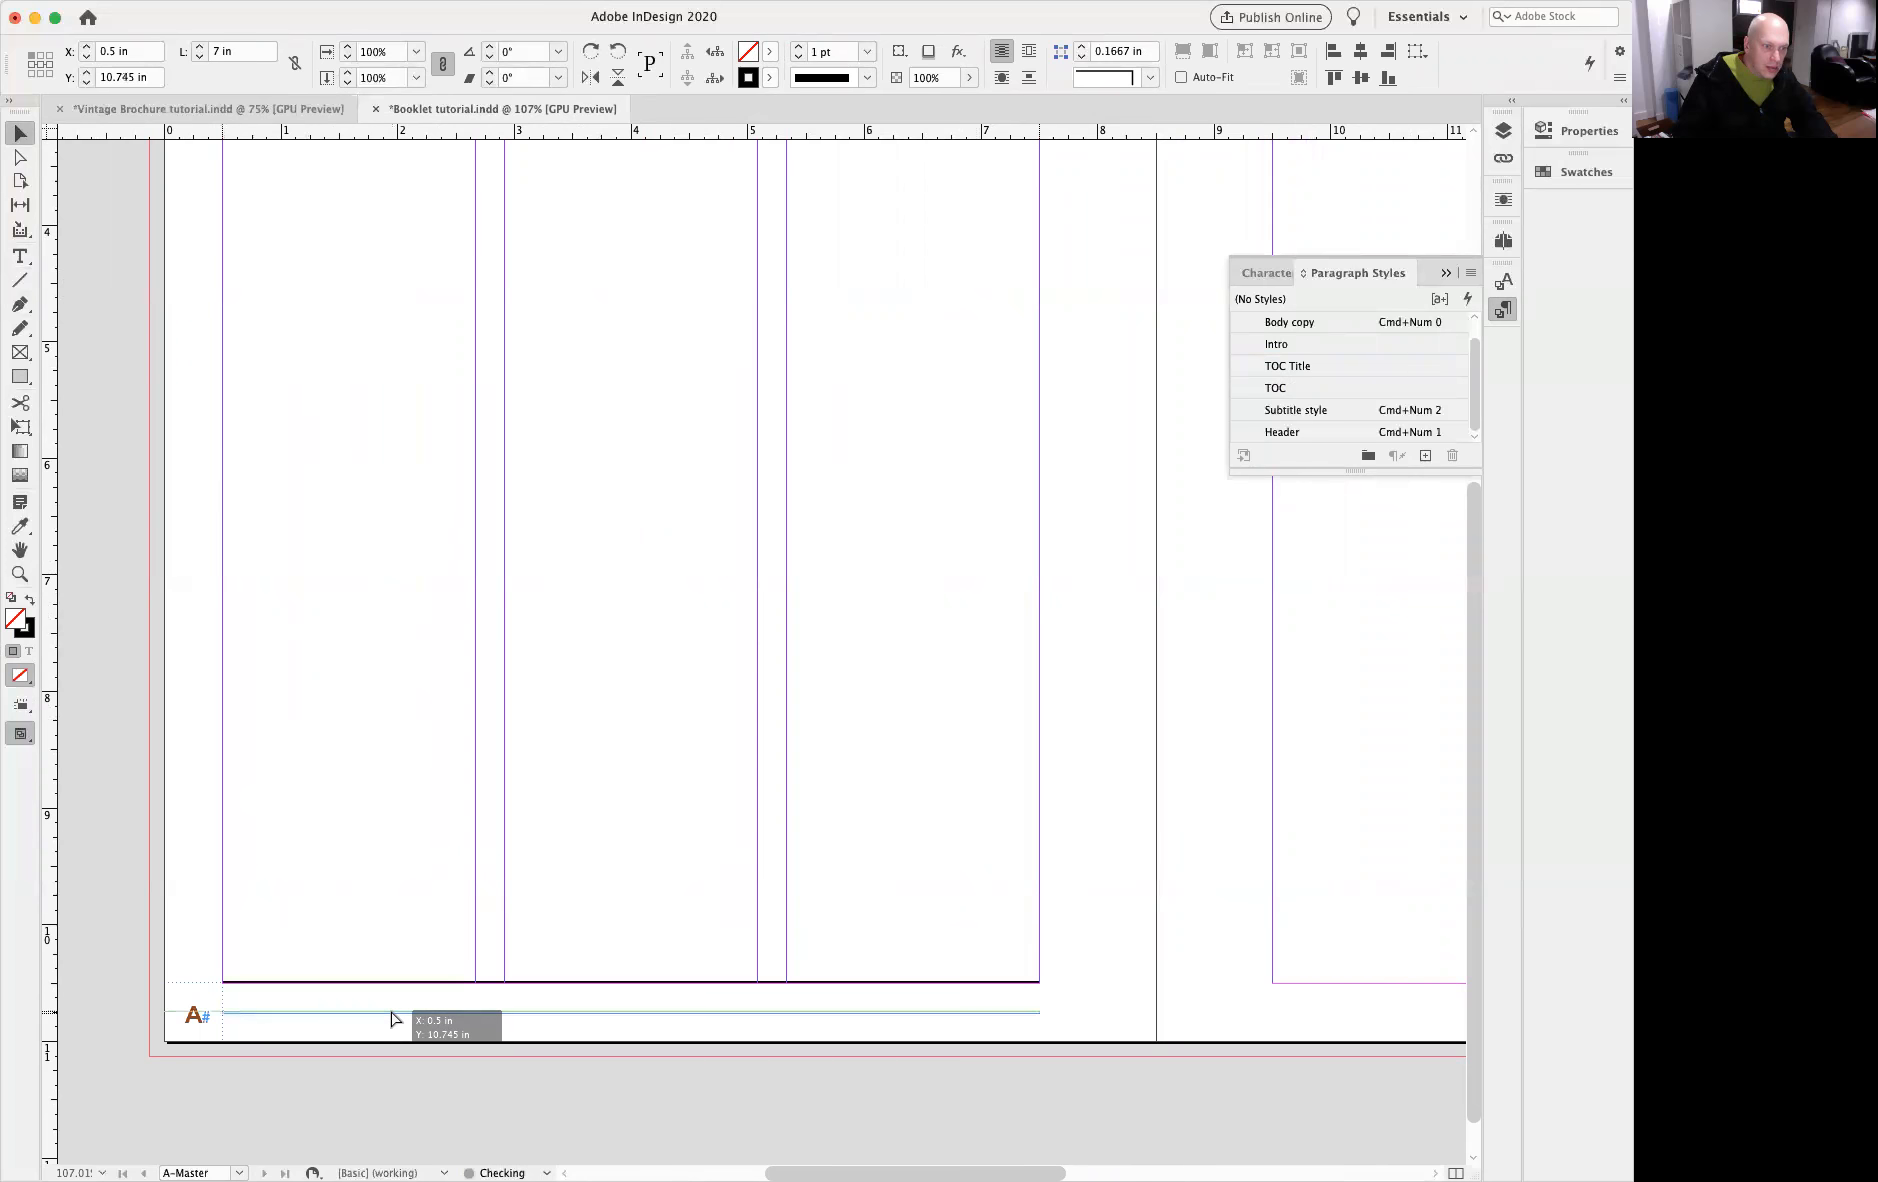
{"action": "left_click_drag", "start_coordinate": [391, 1018], "coordinate": [393, 1018]}
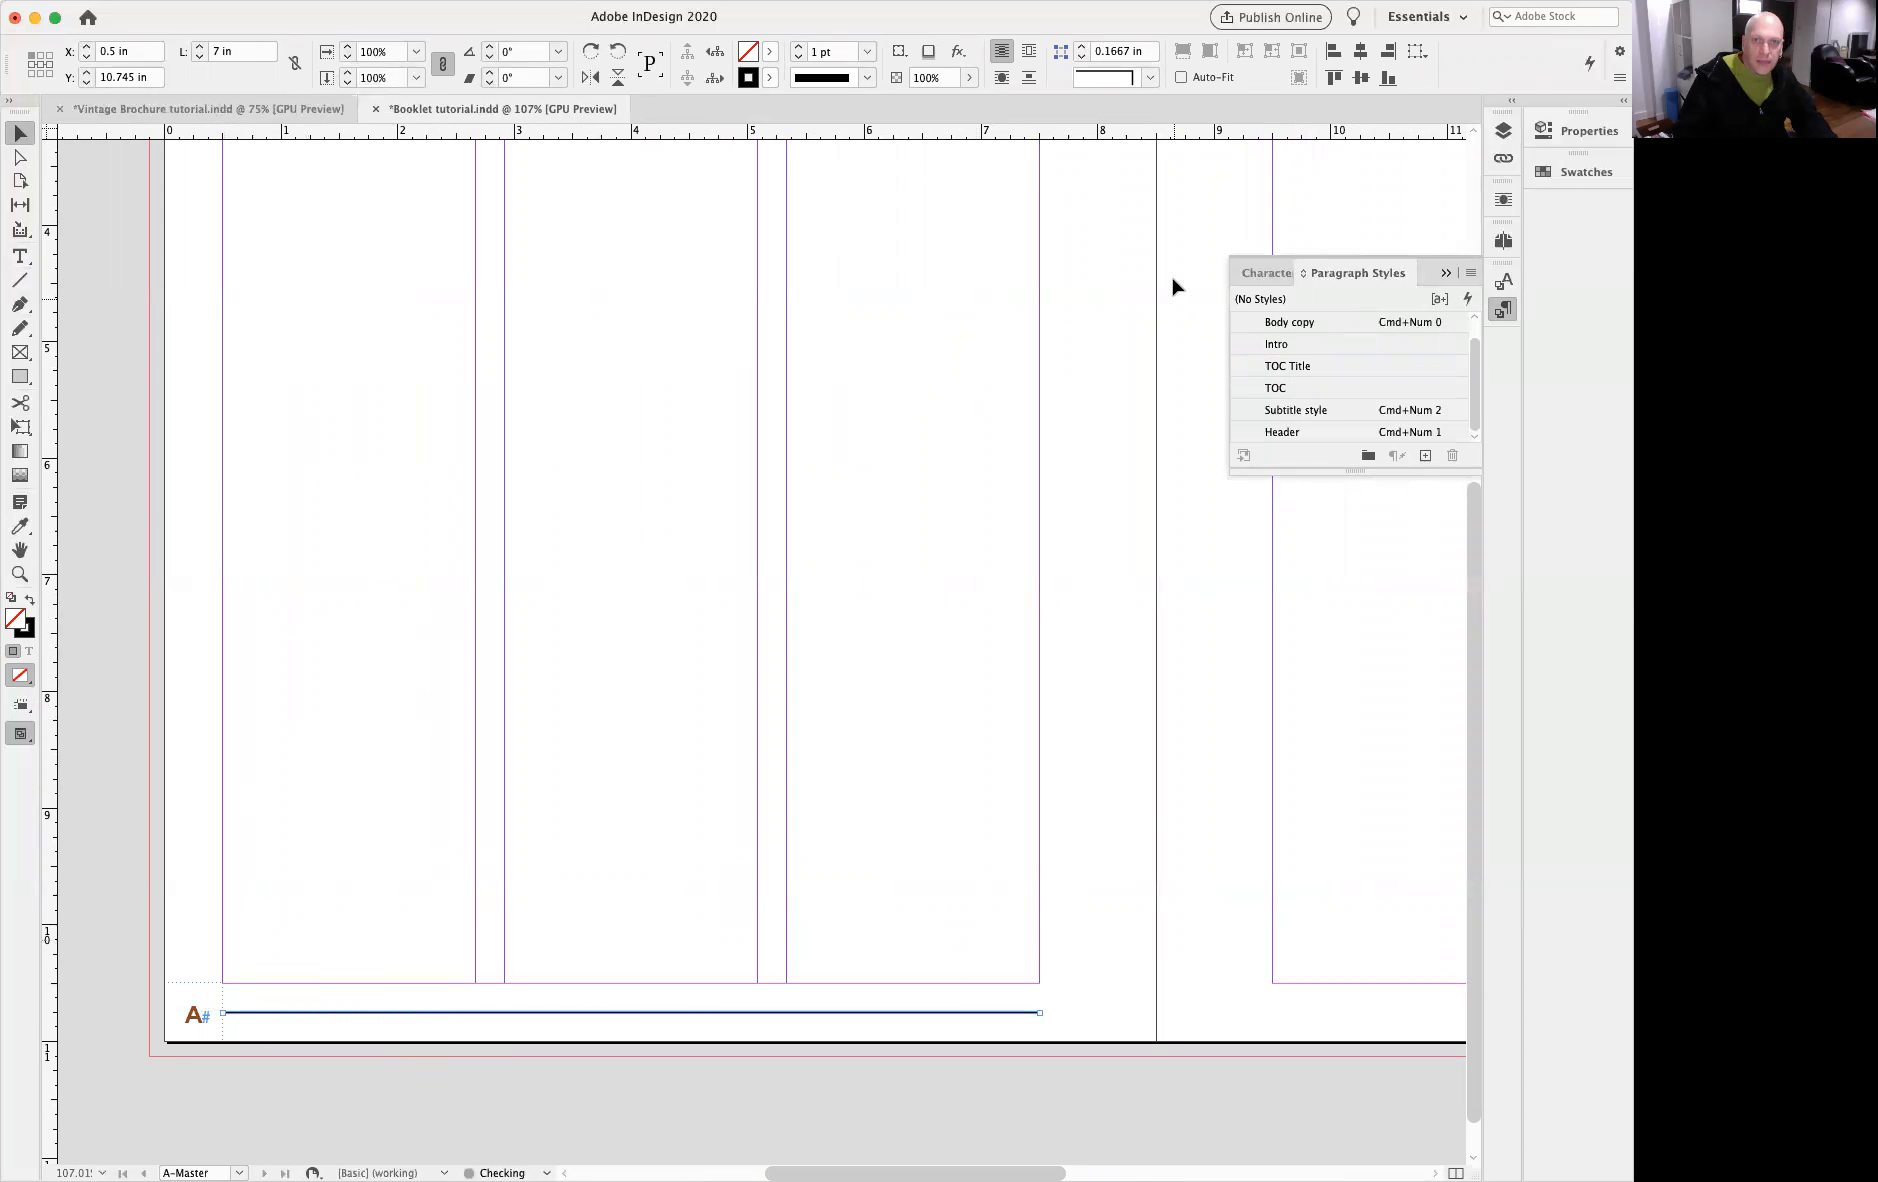
Step: Set the footer line's stroke weight to 0.5 pt and its color to C=31 M=76 Y=100 K=29 from Colorful_Theme
{"action": "left_click", "coordinate": [864, 52]}
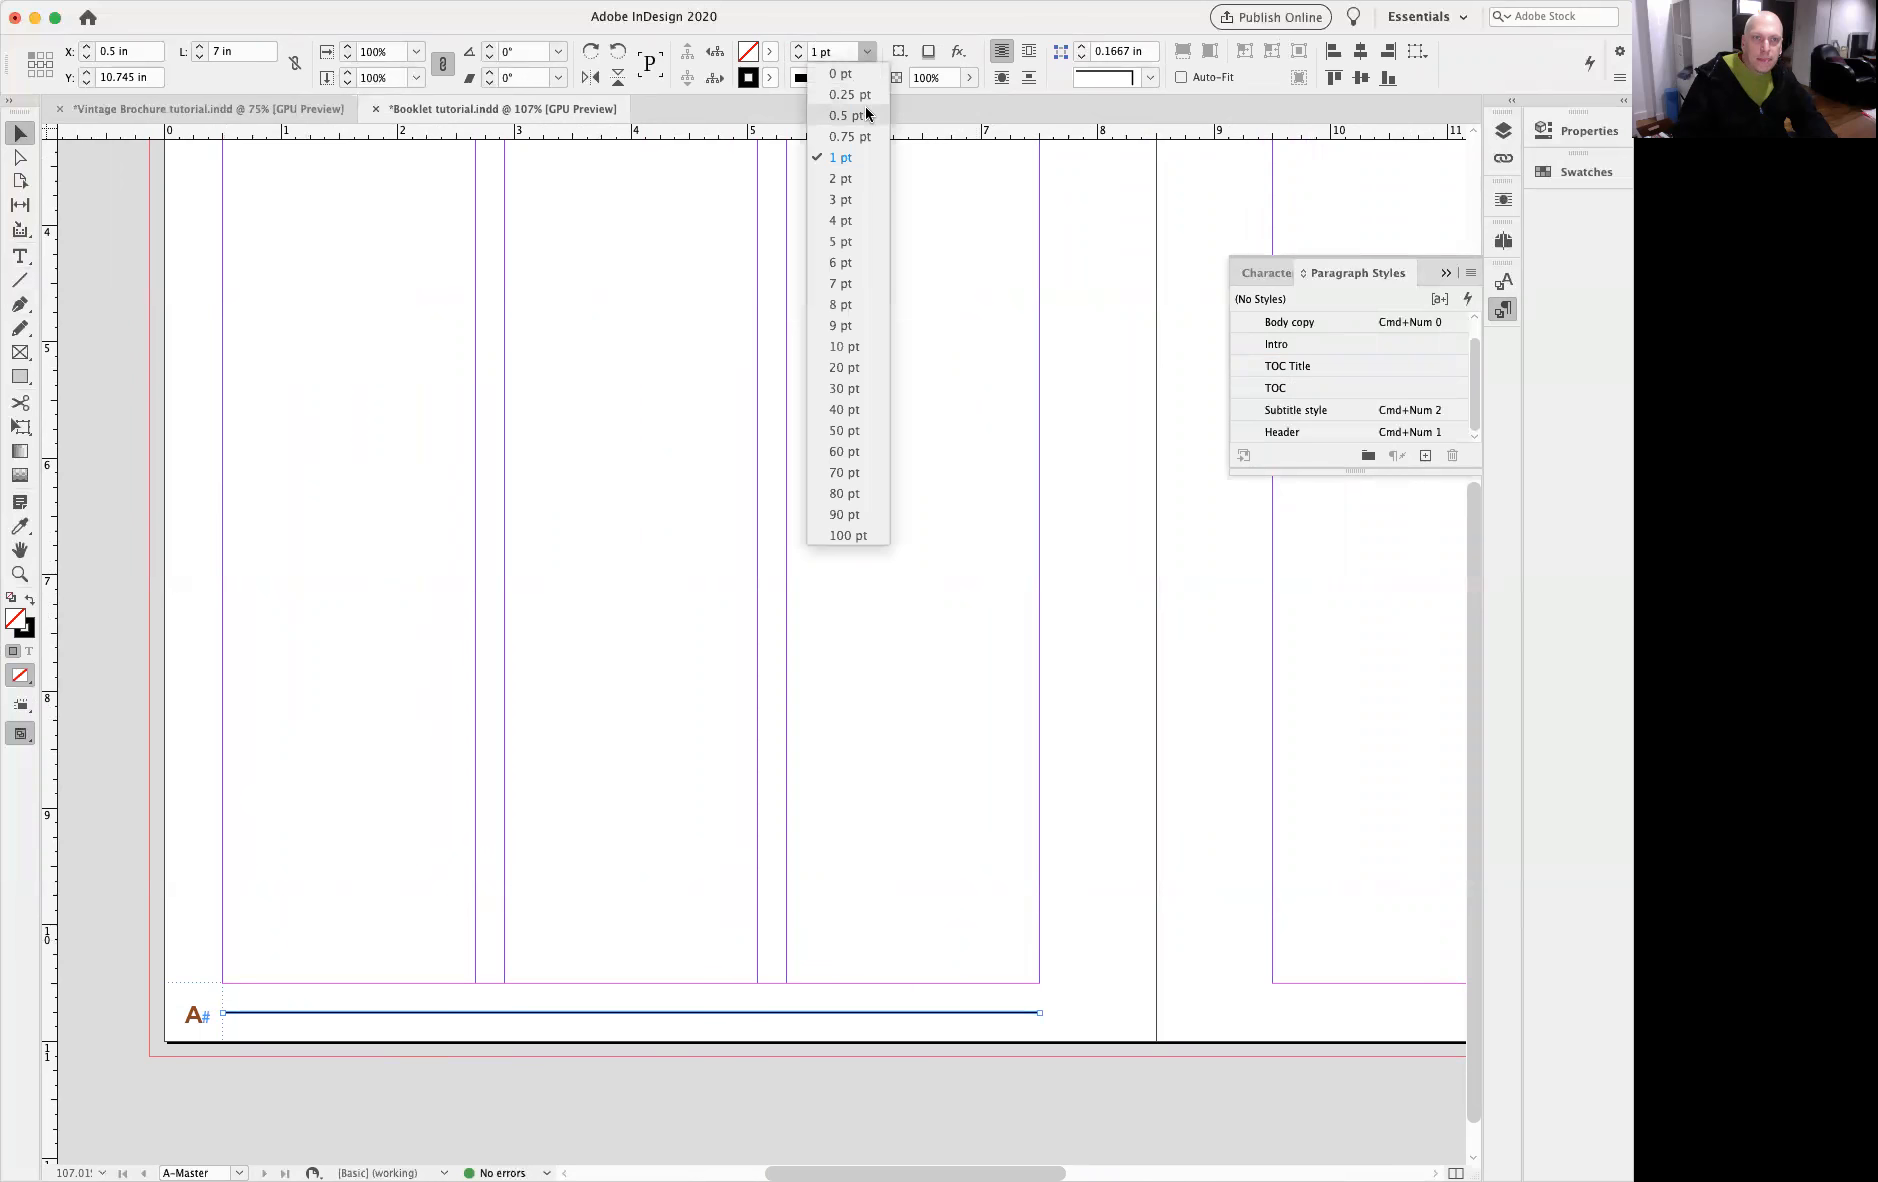
{"action": "left_click", "coordinate": [866, 114]}
{"action": "left_click", "coordinate": [770, 81]}
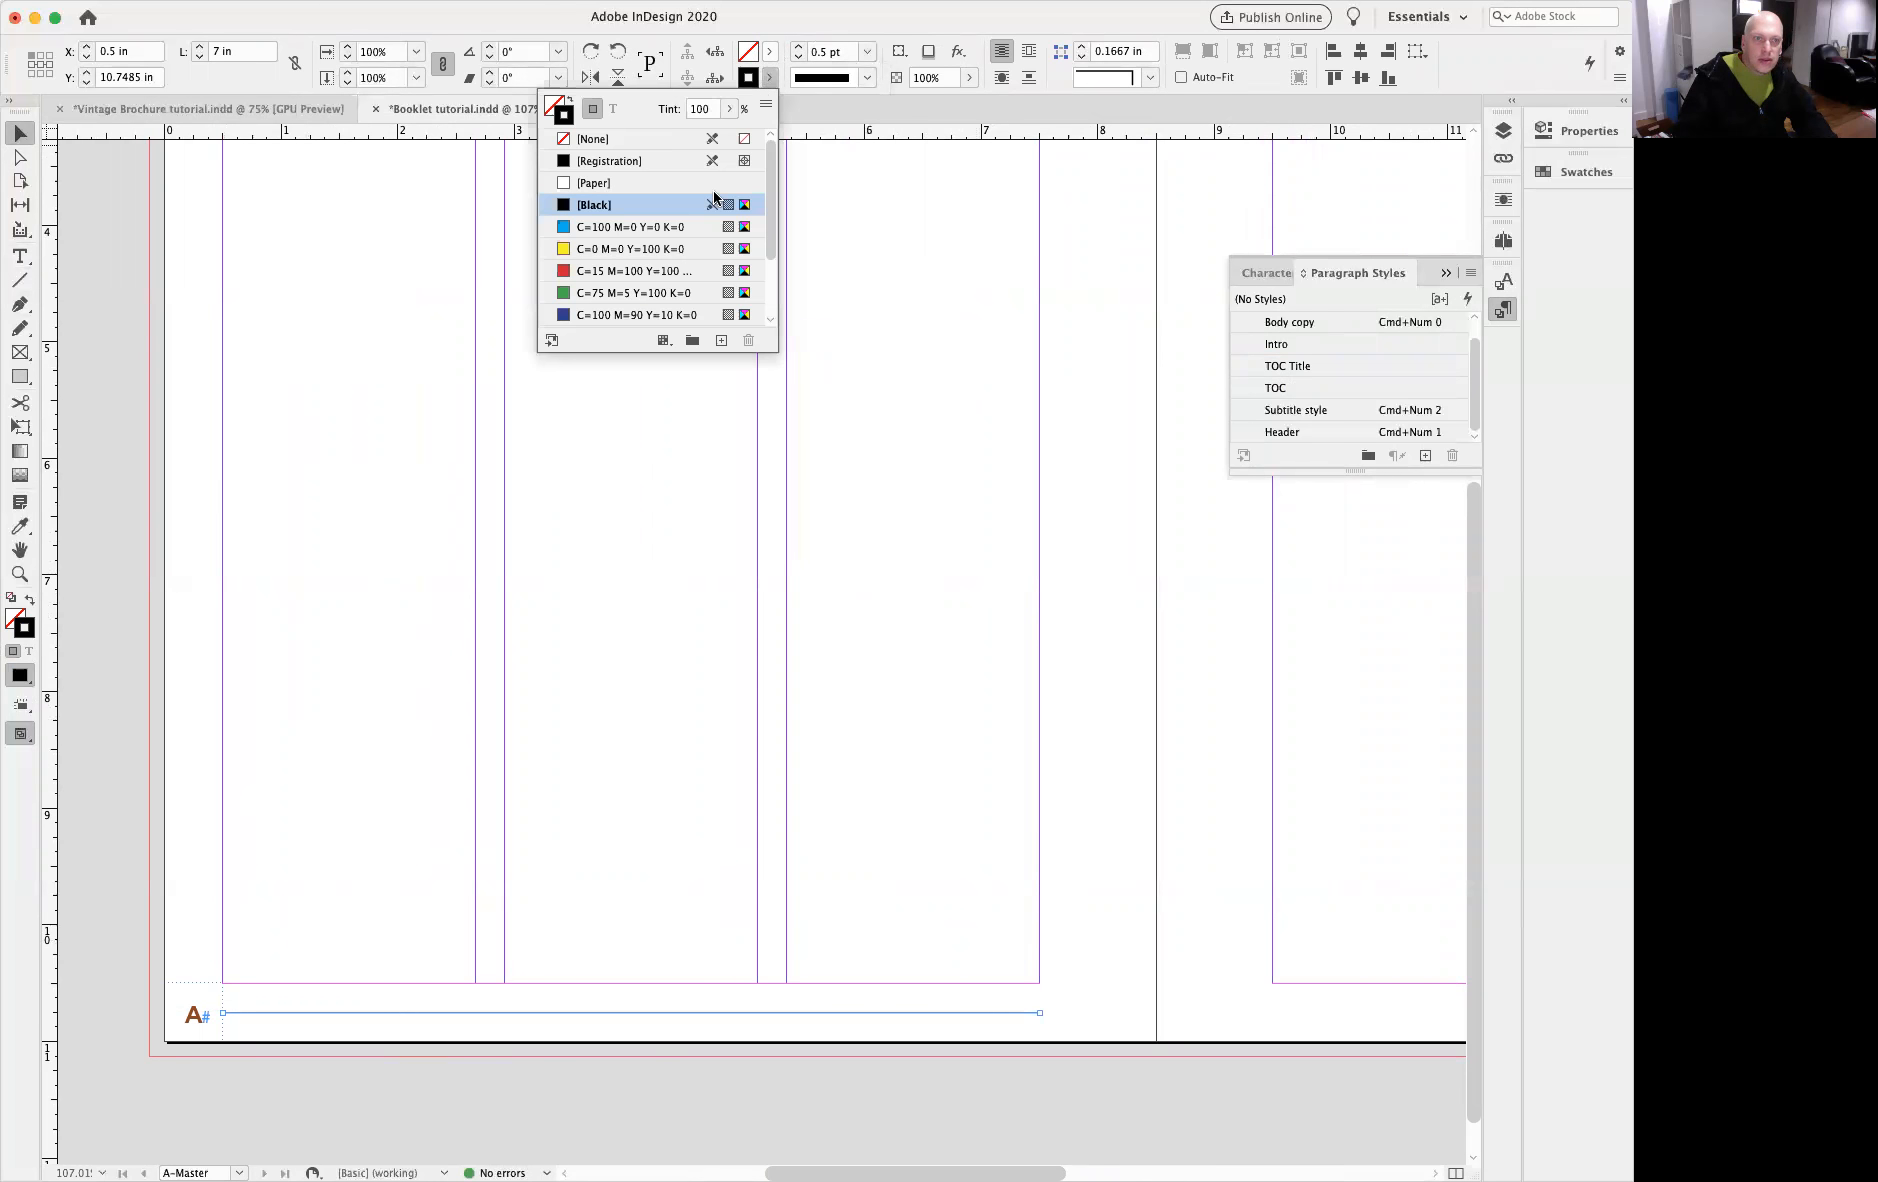
{"action": "scroll", "coordinate": [659, 299], "scroll_direction": "down", "scroll_amount": 3}
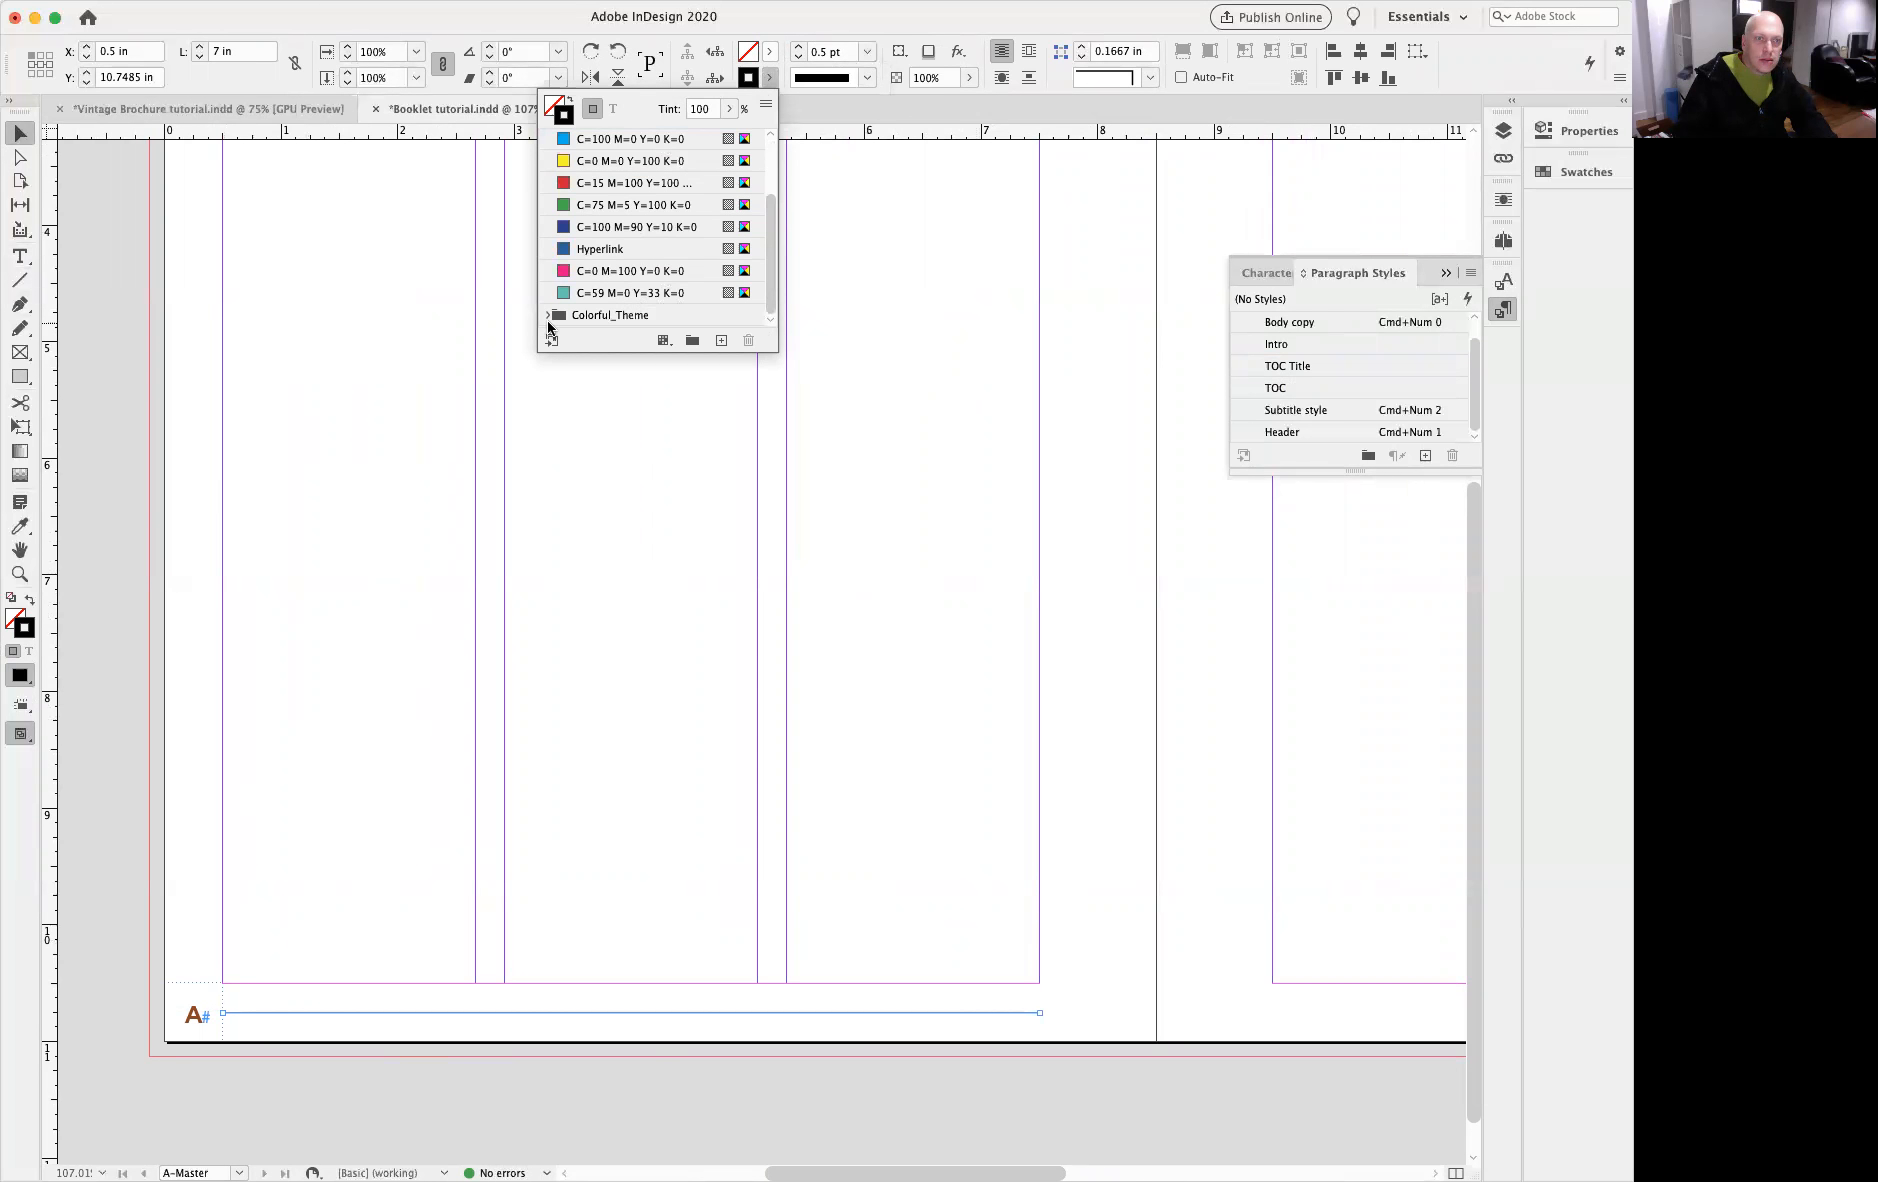
{"action": "left_click", "coordinate": [547, 316]}
{"action": "left_click", "coordinate": [619, 272]}
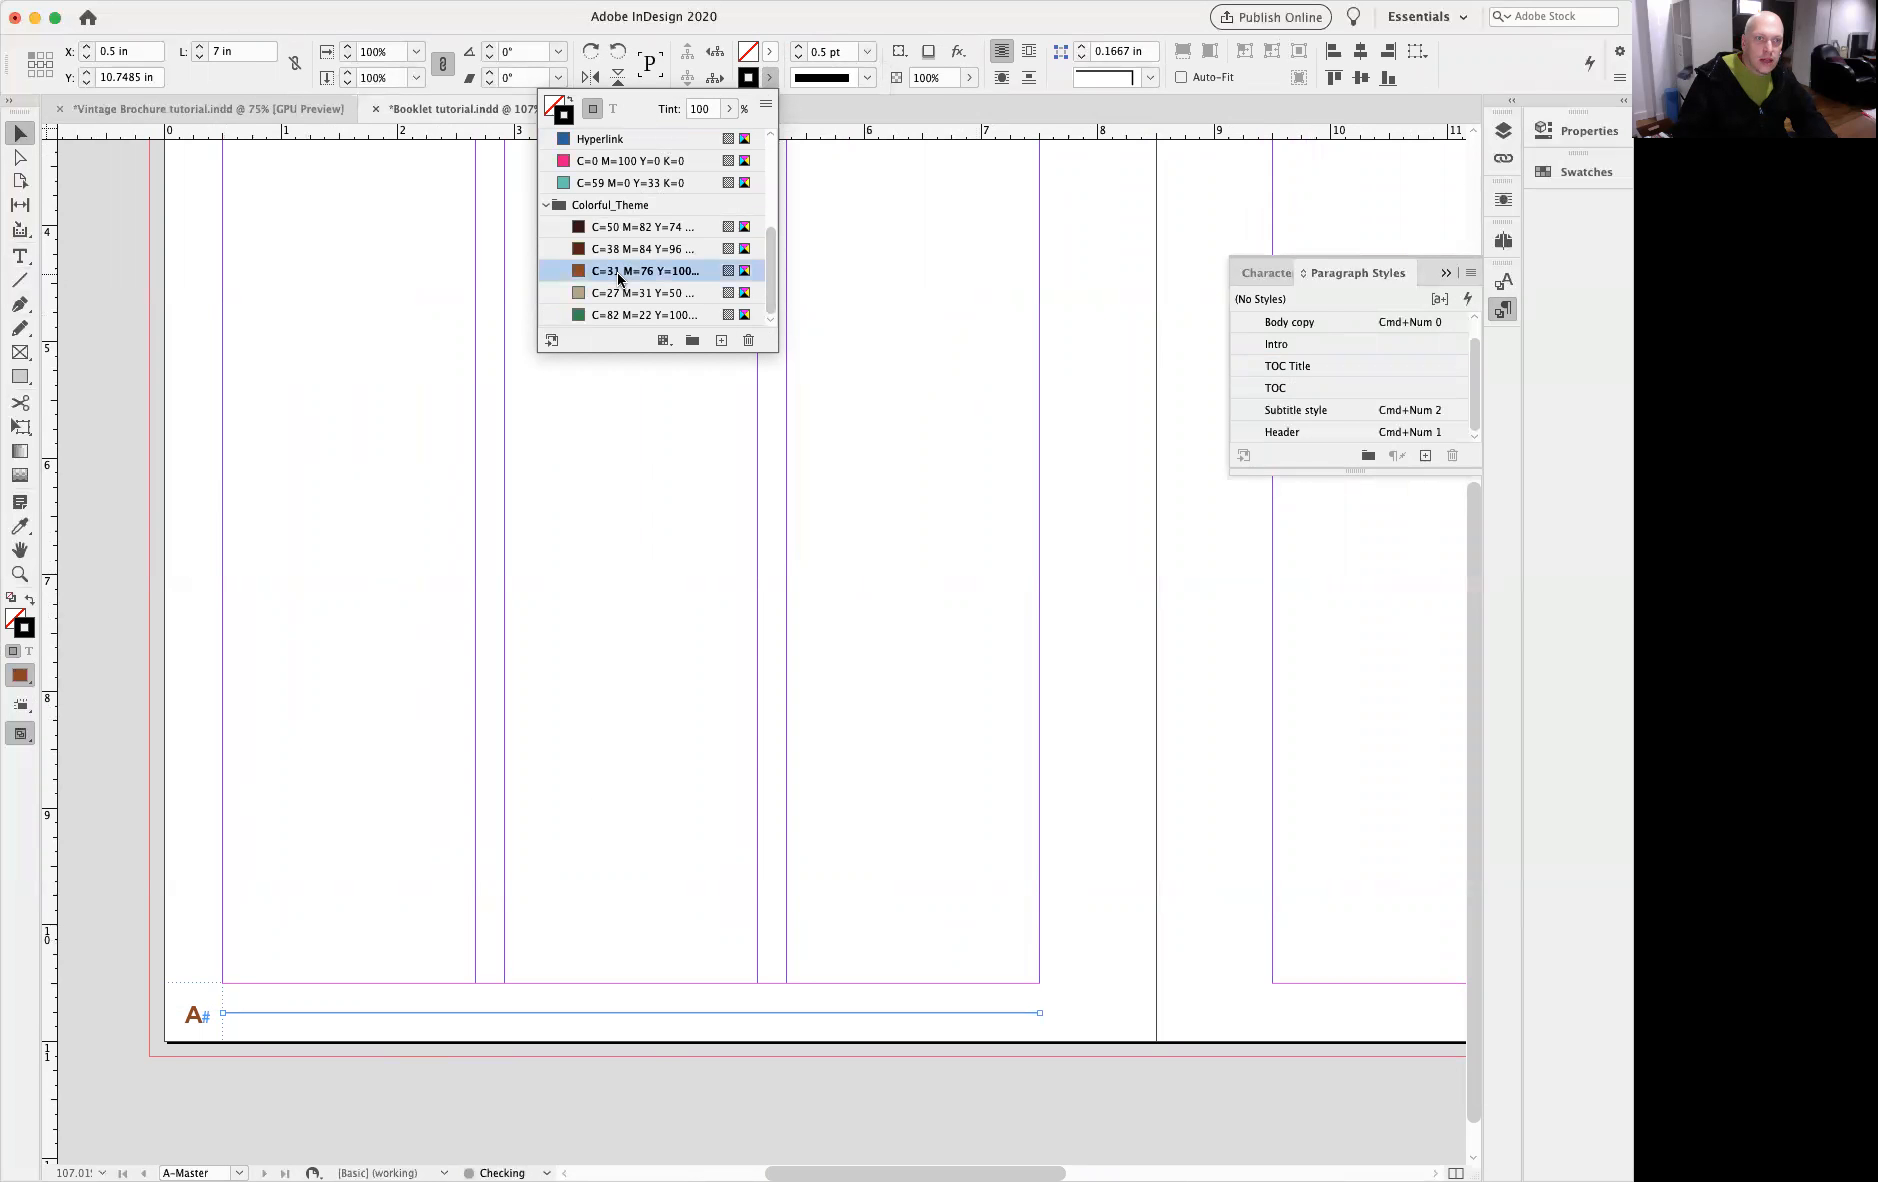
{"action": "left_click", "coordinate": [704, 905]}
Step: Duplicate the footer line horizontally onto the right master page between its side margins
{"action": "left_click_drag", "start_coordinate": [363, 1014], "coordinate": [1387, 1012]}
{"action": "left_click", "coordinate": [1348, 880]}
{"action": "left_click_drag", "start_coordinate": [1330, 857], "coordinate": [511, 777]}
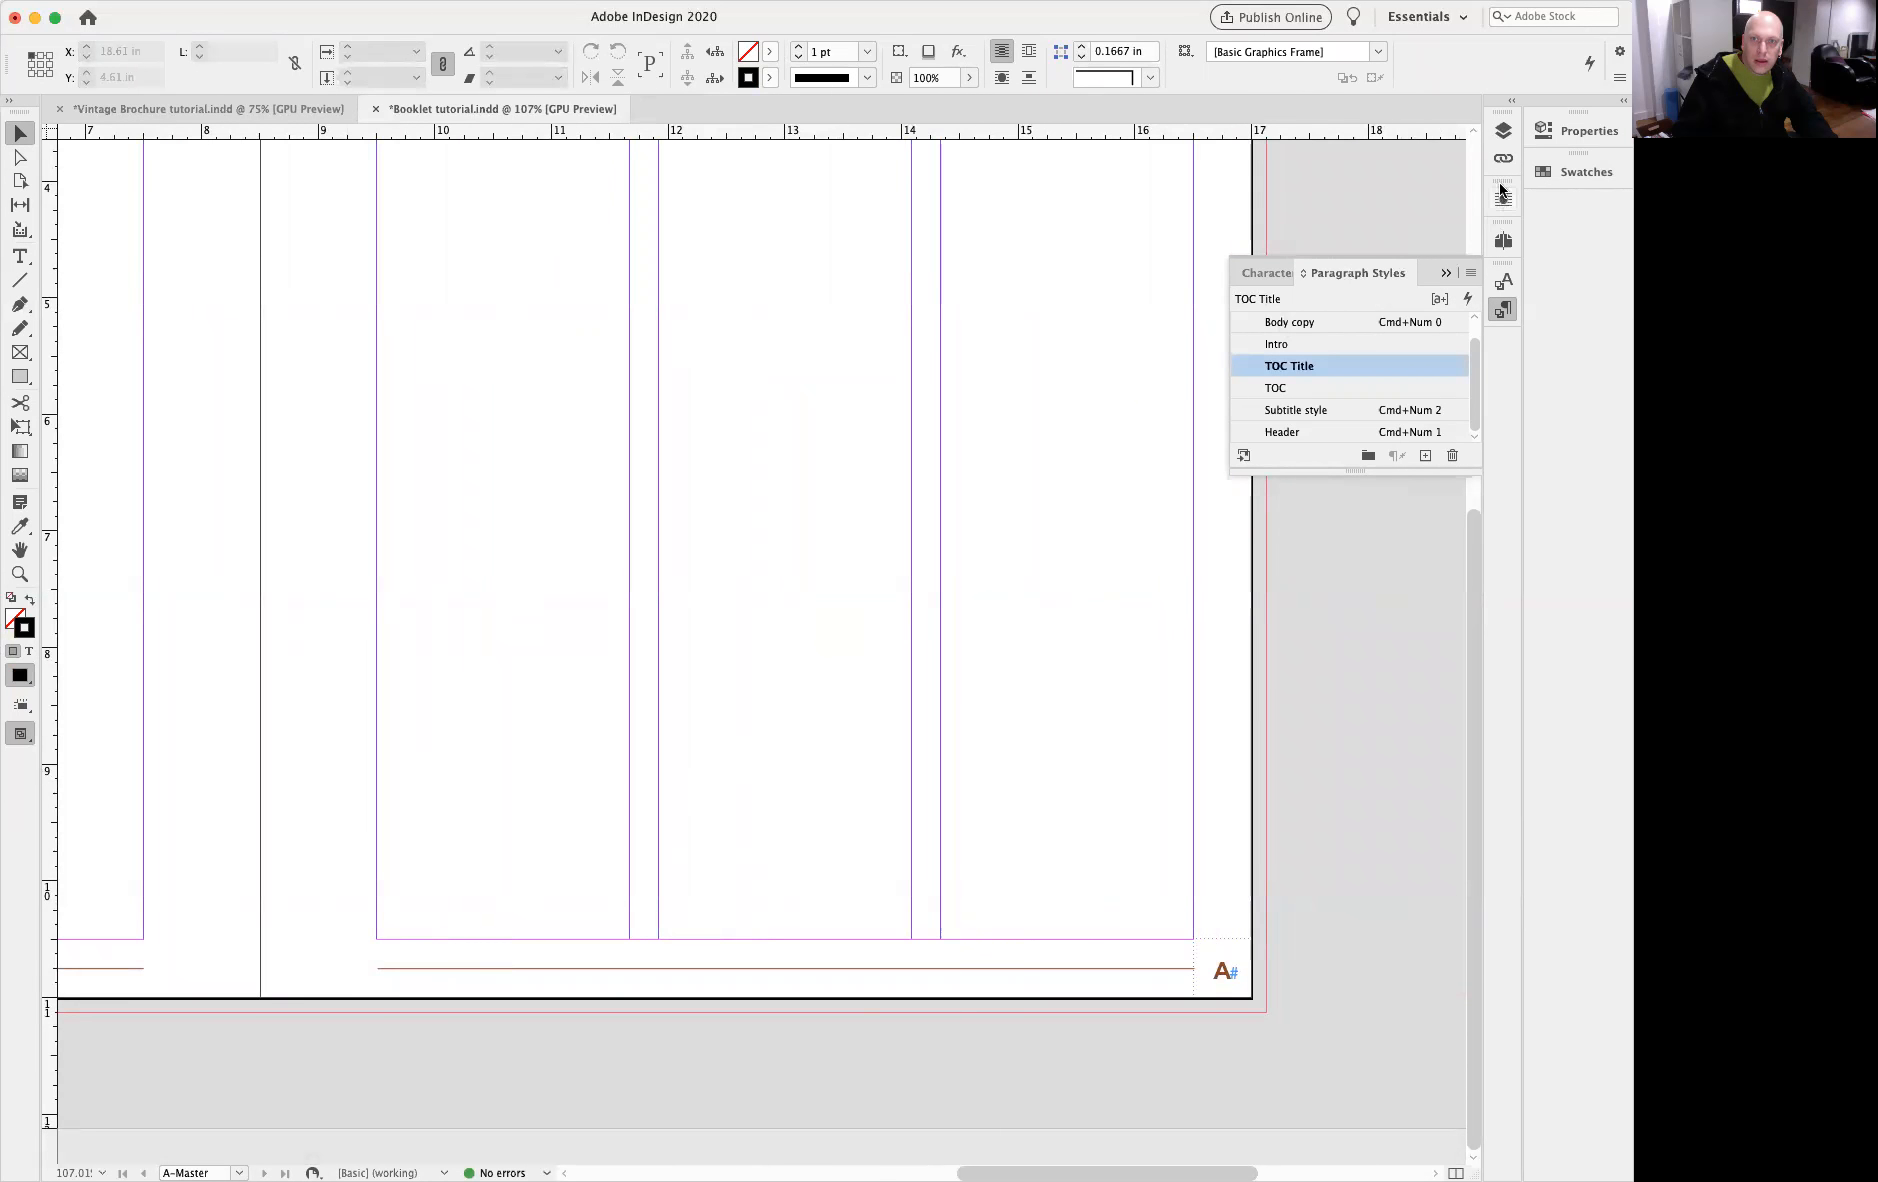
Step: Go to page 3 of the booklet and display it in Preview mode
{"action": "left_click", "coordinate": [1500, 244]}
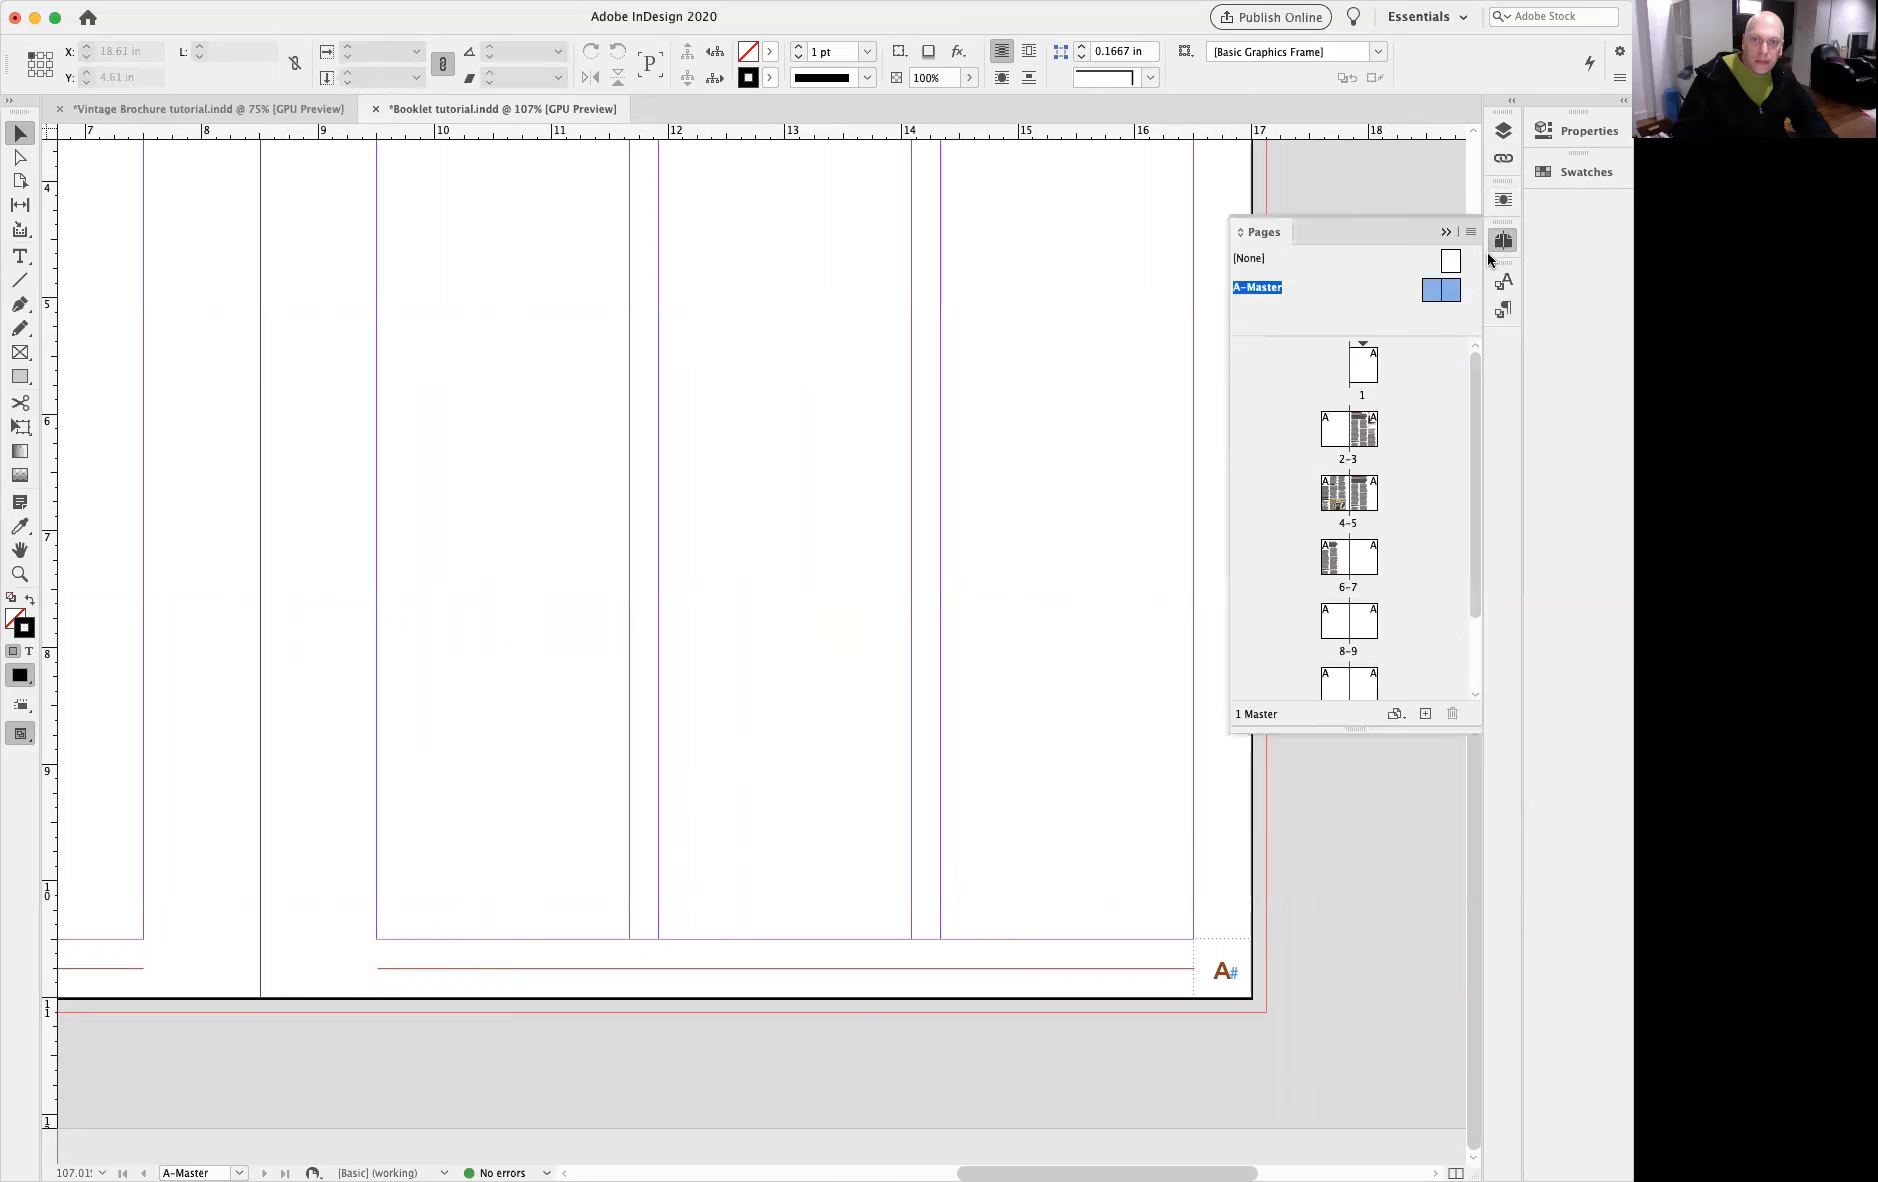
{"action": "double_click", "coordinate": [1366, 440]}
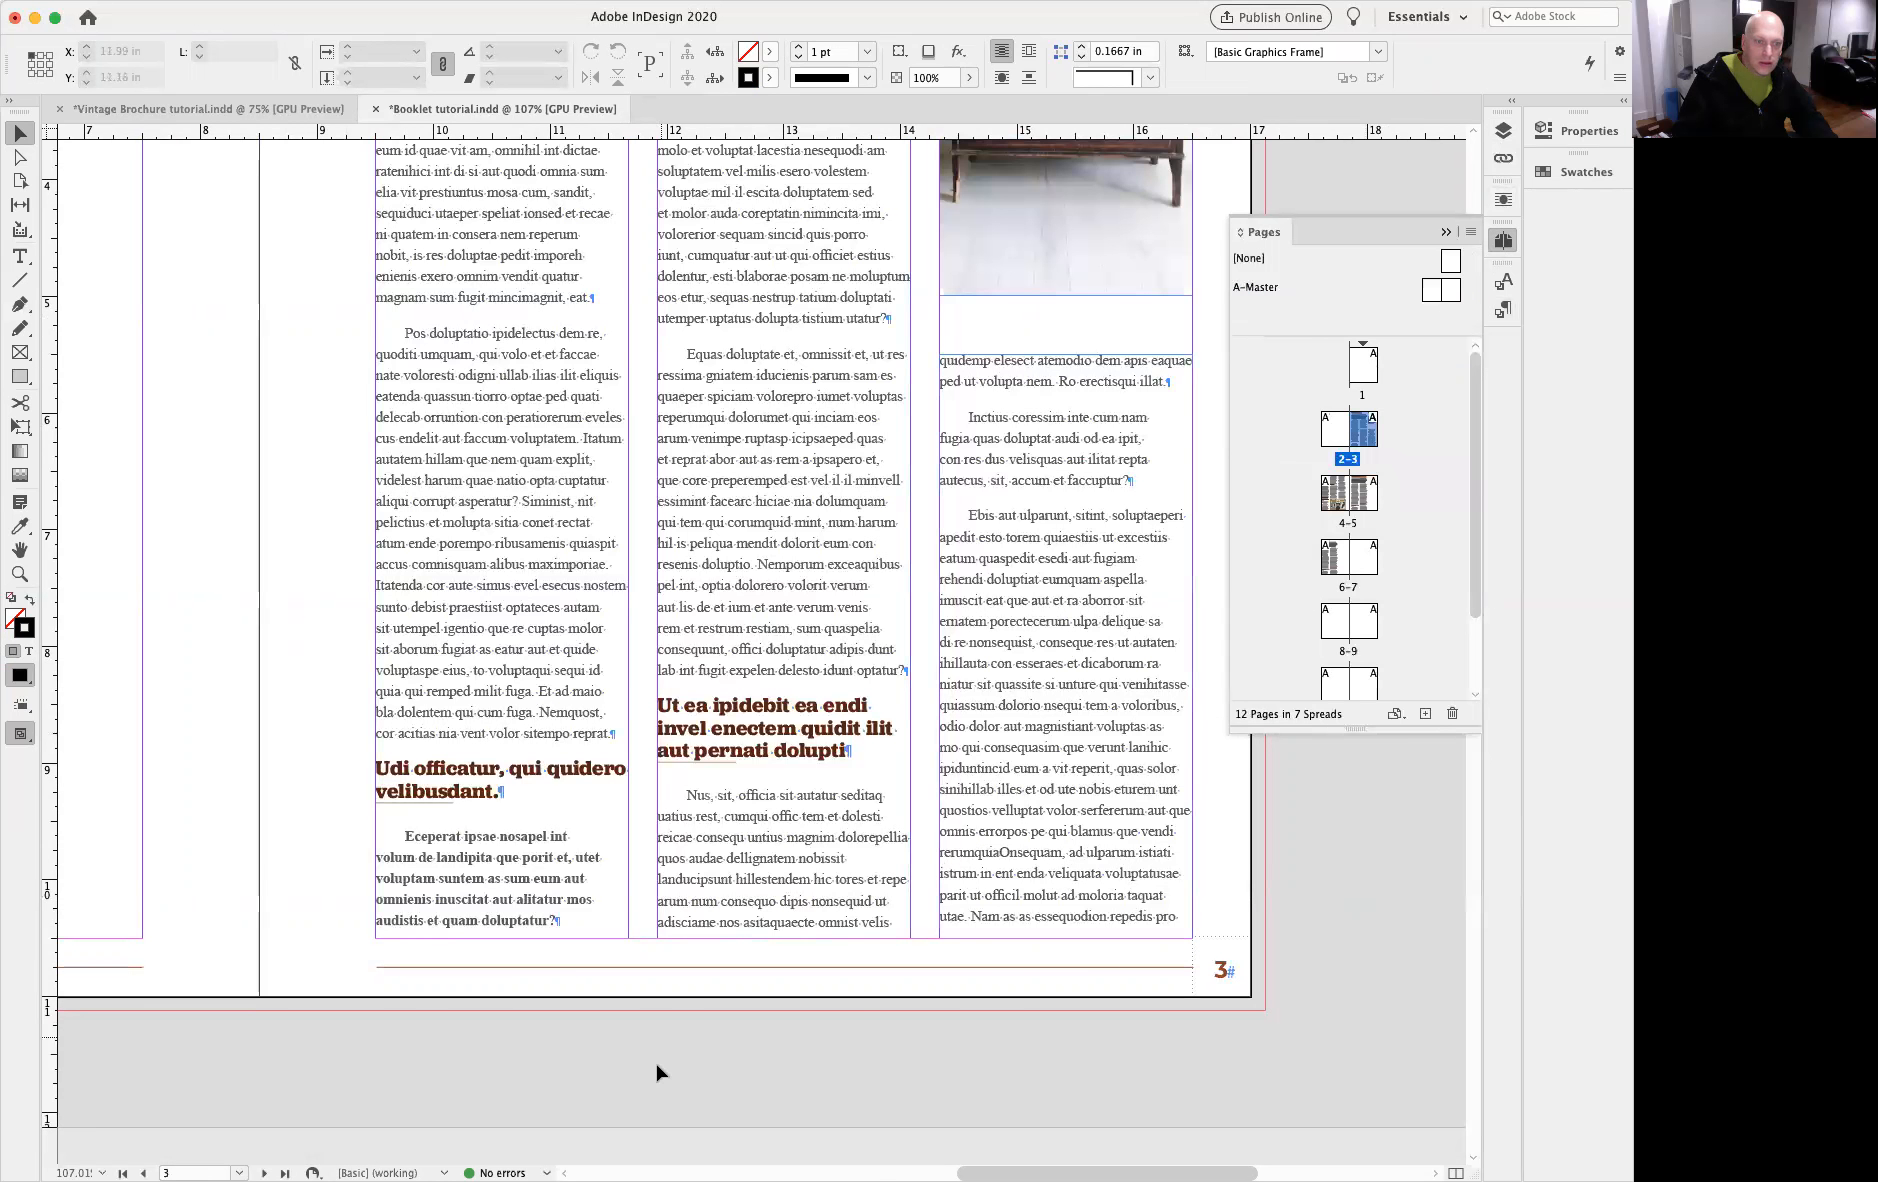
{"action": "key", "text": "w"}
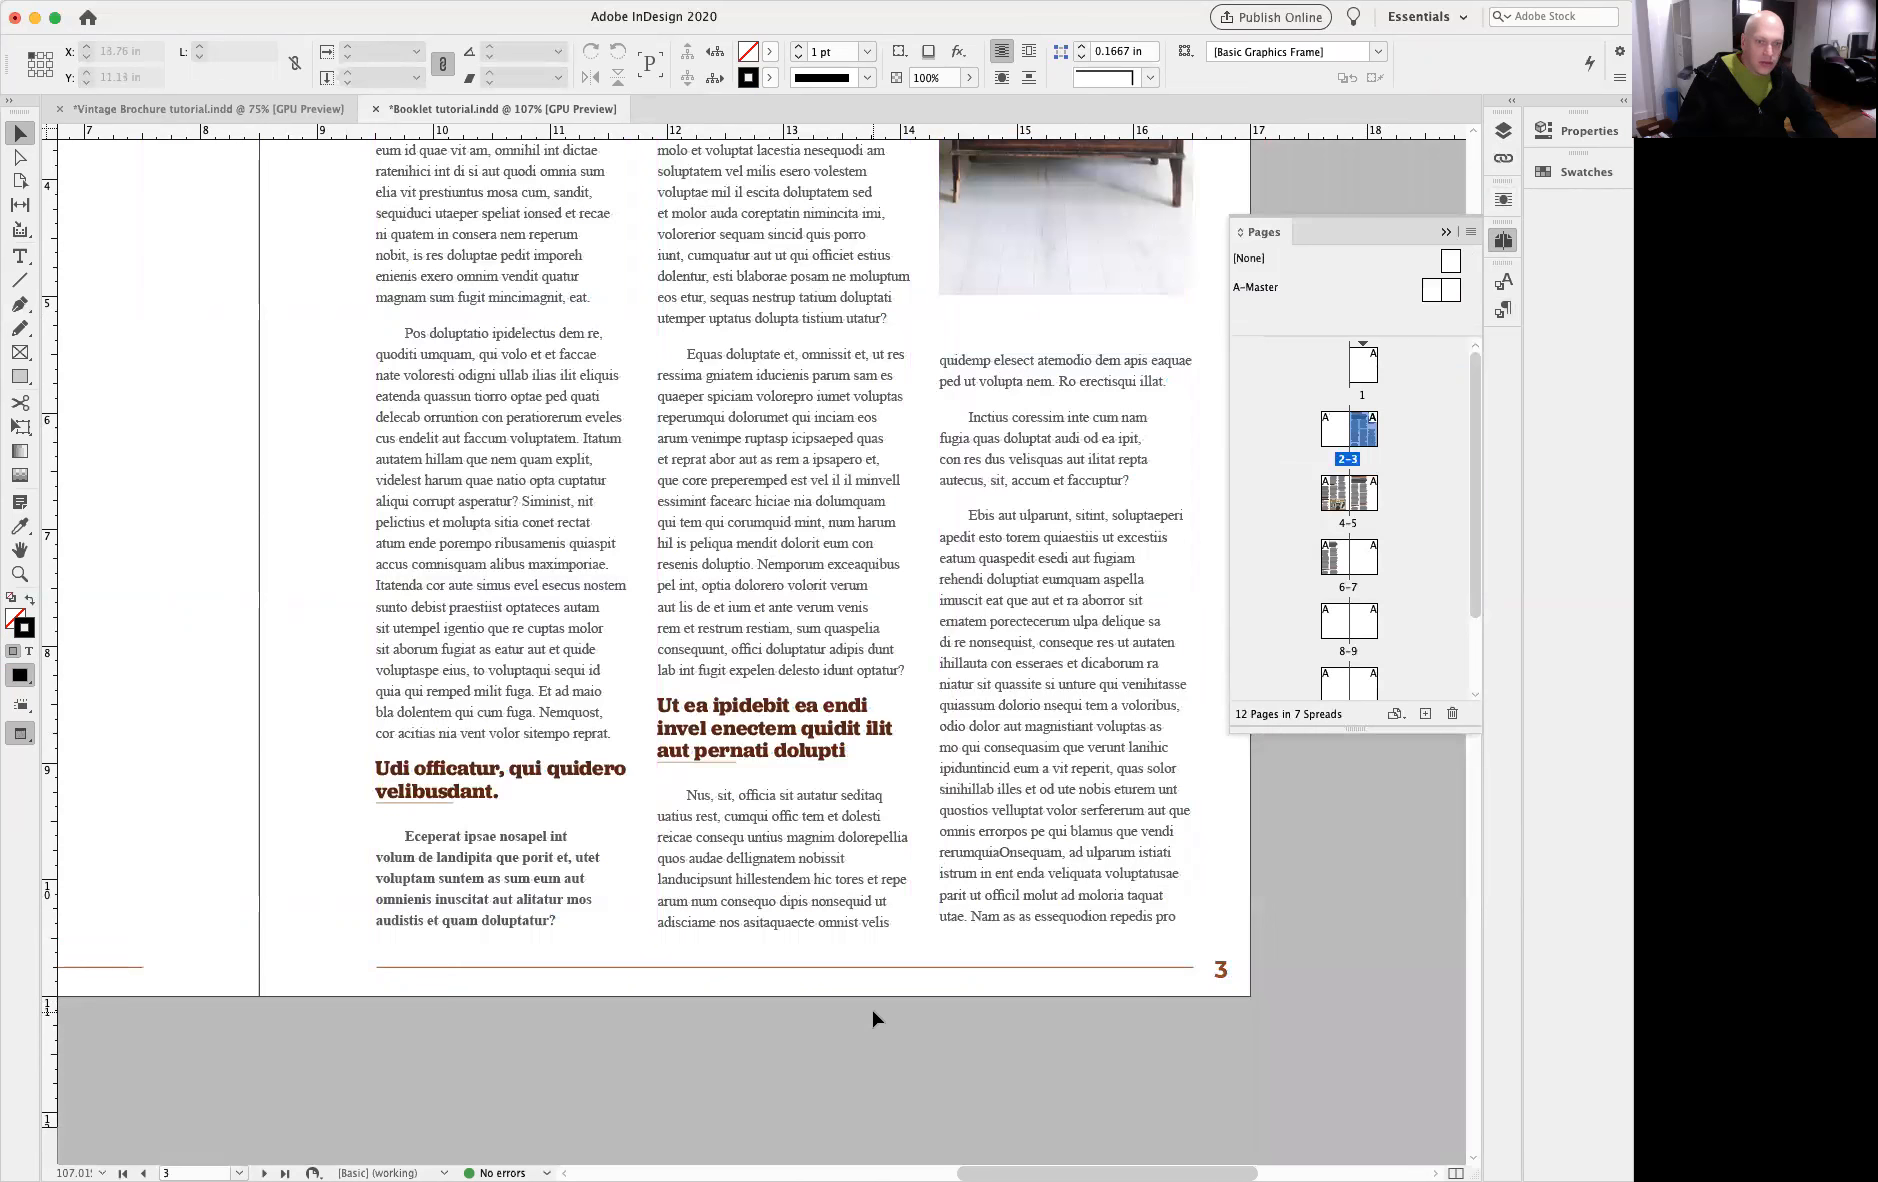
Step: Examine the page numbers and footer lines across the page 2–3 spread alongside the contents list and article
{"action": "left_click", "coordinate": [701, 761], "text": "alt+super"}
{"action": "left_click", "coordinate": [740, 778], "text": "alt+super"}
{"action": "left_click", "coordinate": [775, 788], "text": "alt+super"}
{"action": "left_click", "coordinate": [800, 790], "text": "alt+super"}
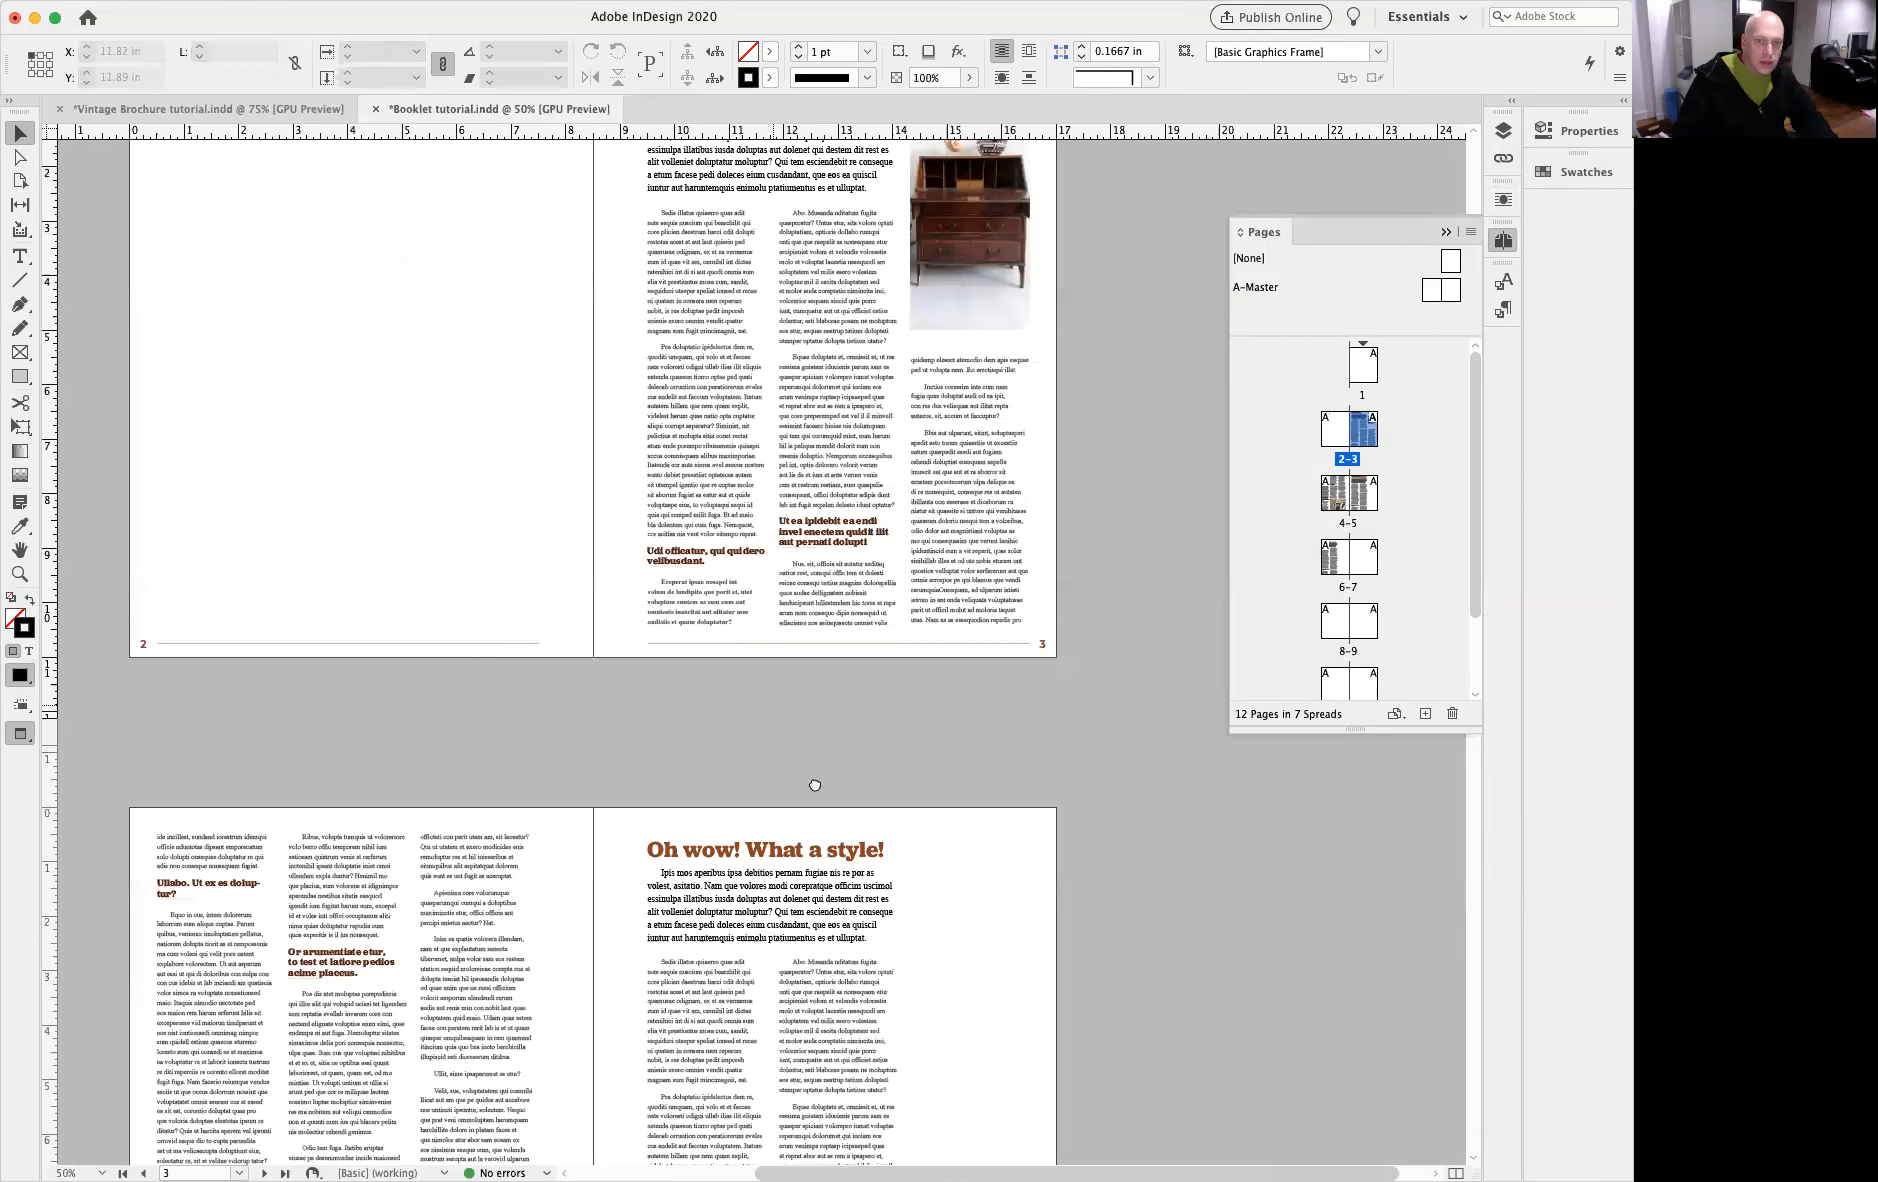
{"action": "left_click_drag", "start_coordinate": [815, 785], "coordinate": [920, 1018]}
{"action": "left_click_drag", "start_coordinate": [713, 873], "coordinate": [700, 908]}
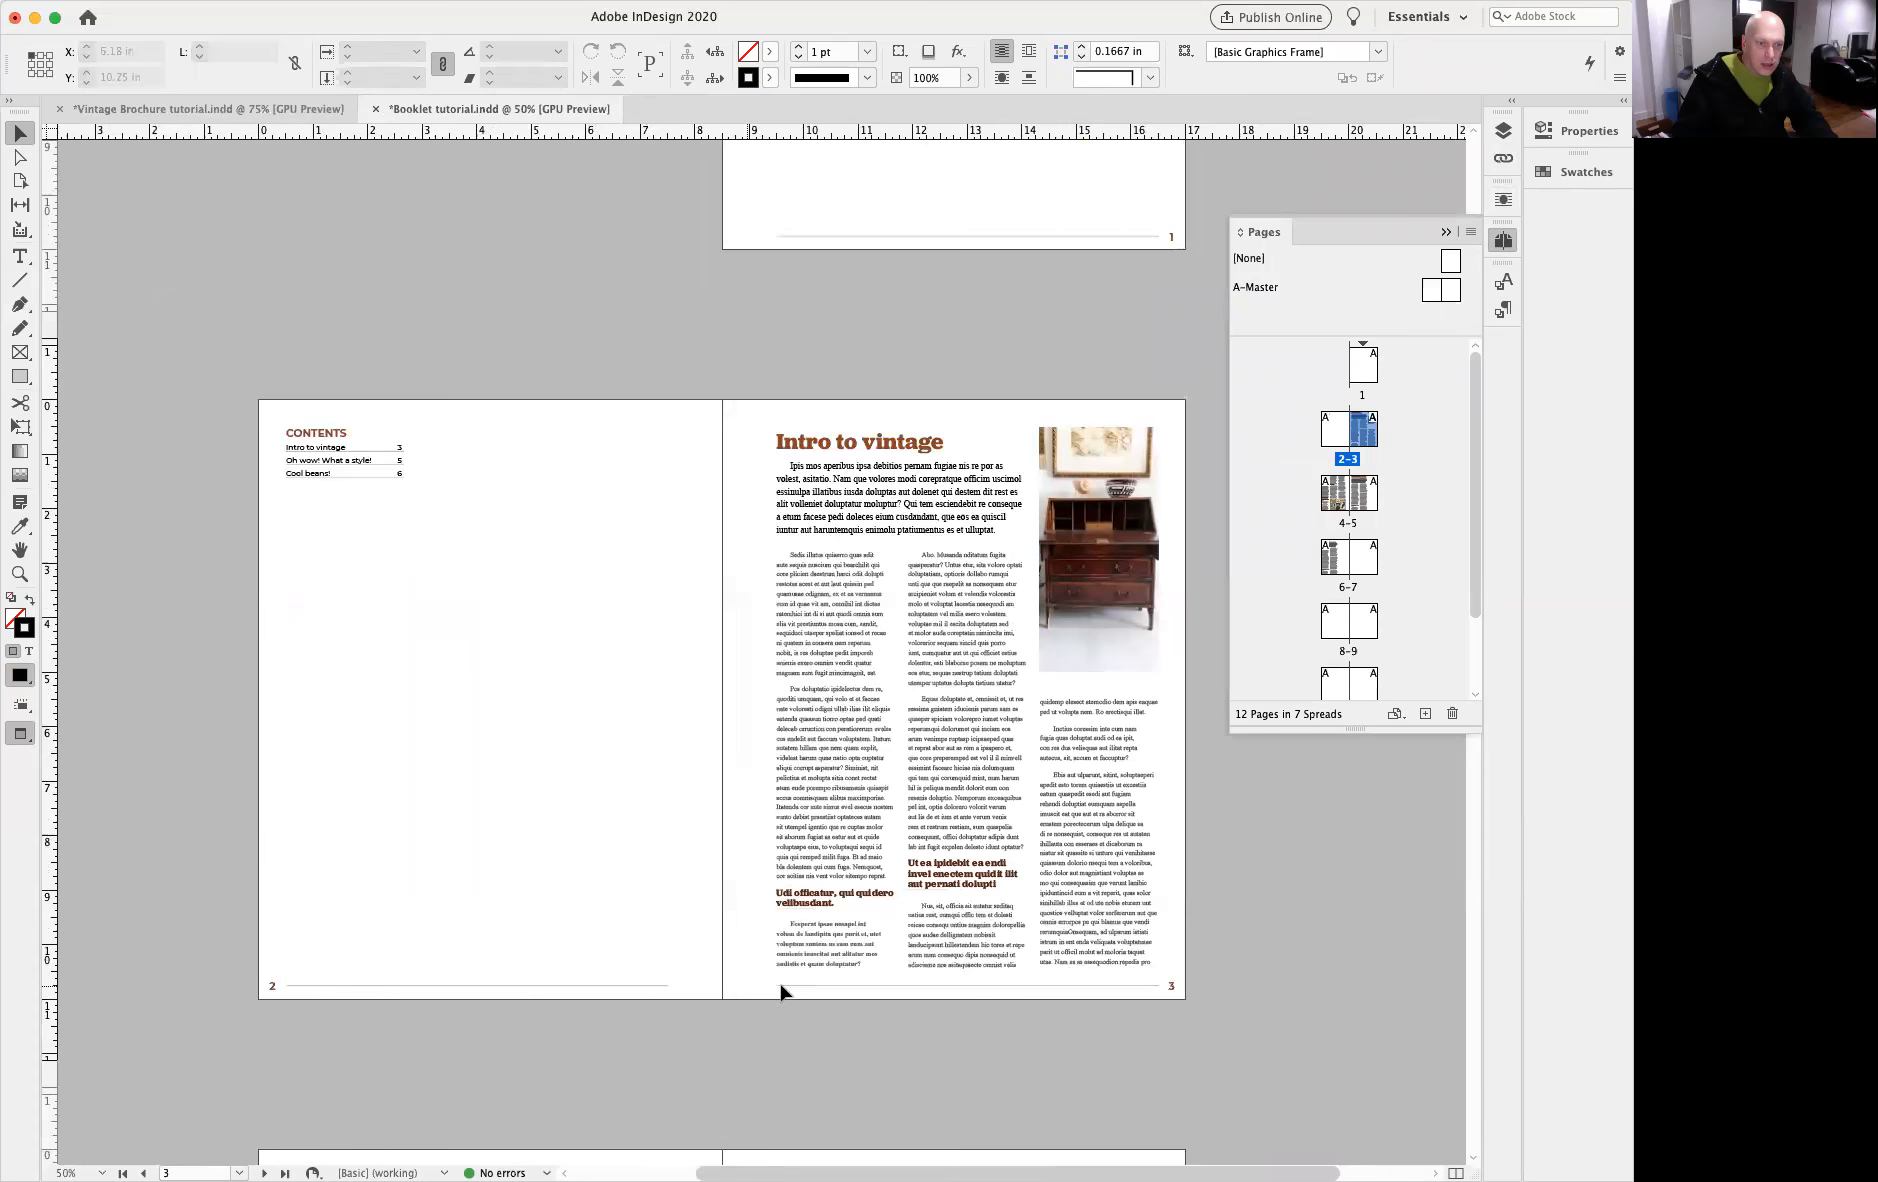
{"action": "left_click_drag", "start_coordinate": [661, 593], "coordinate": [655, 616]}
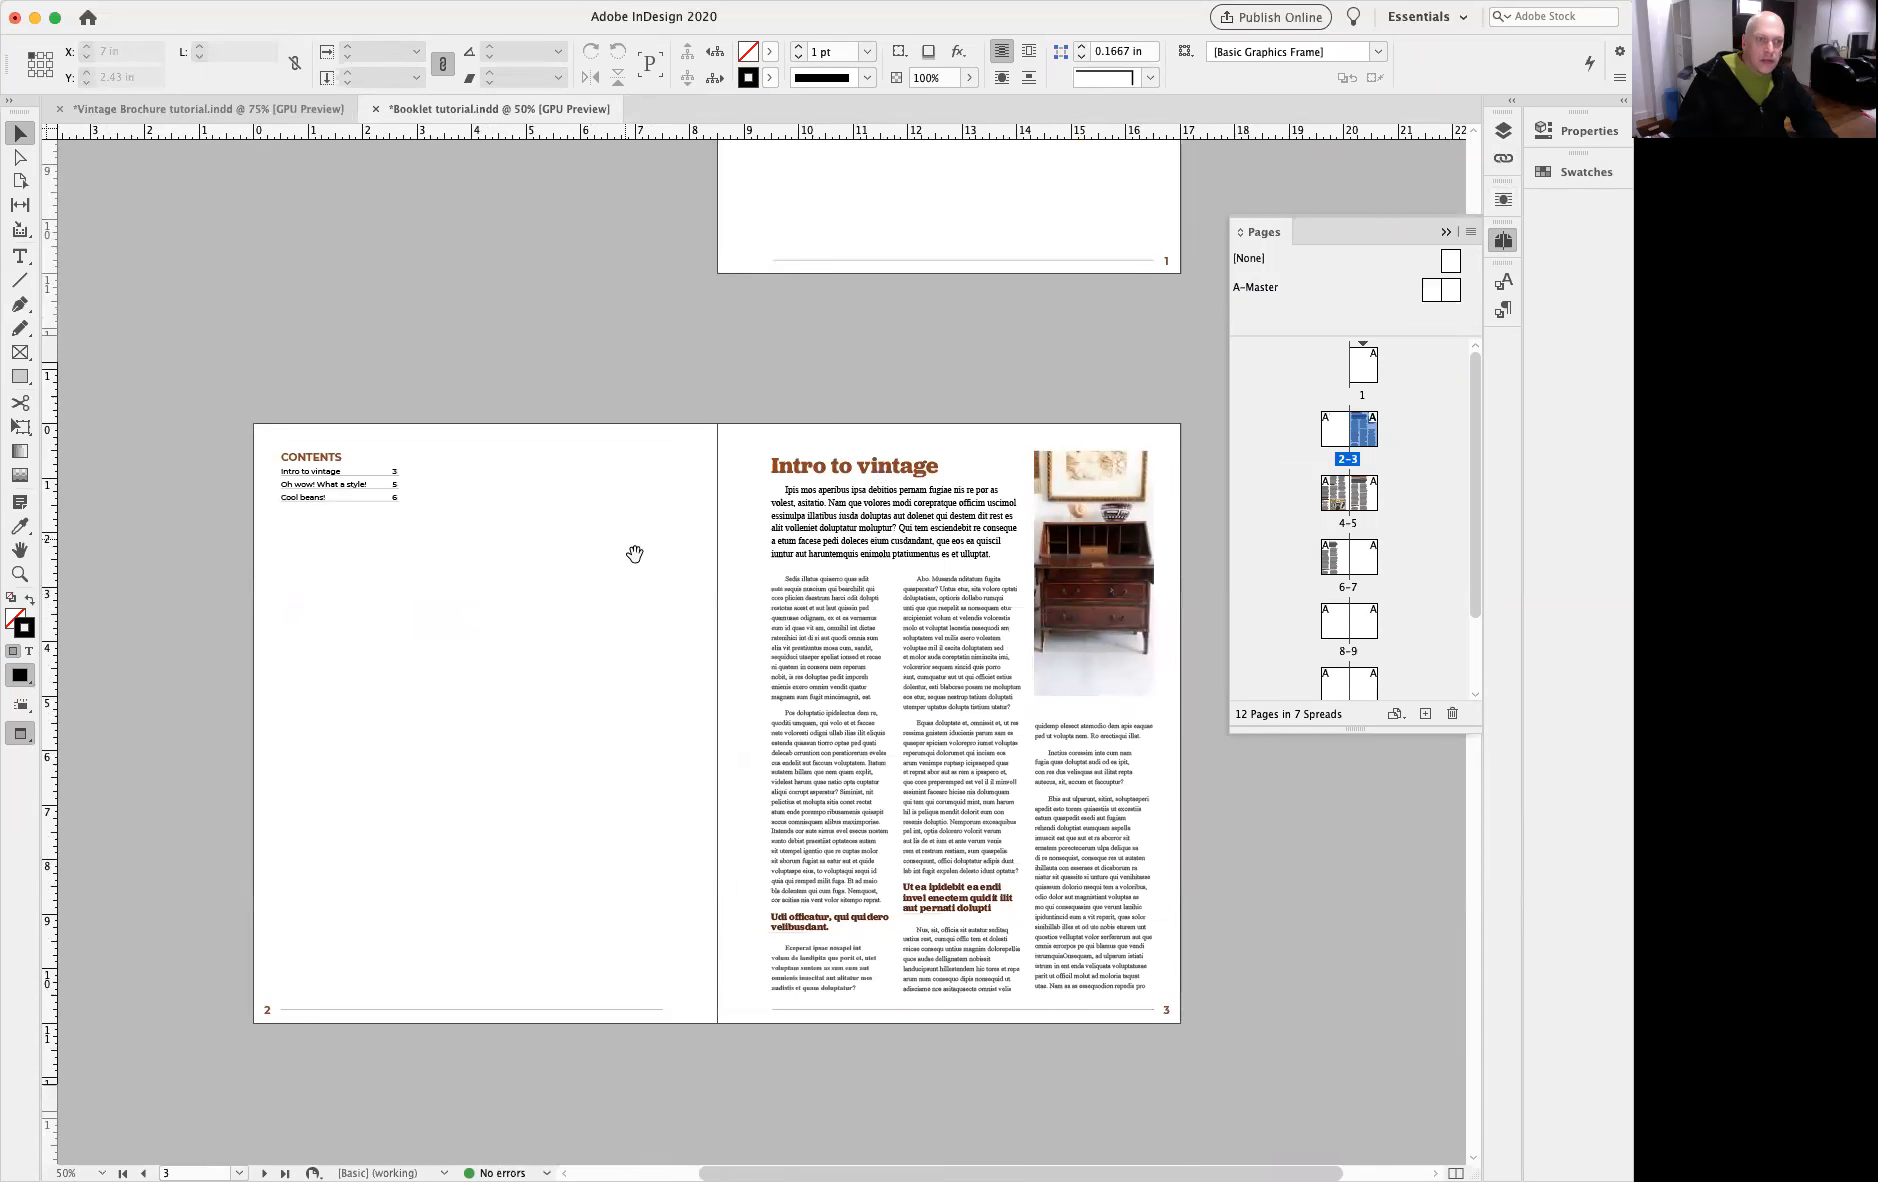
{"action": "left_click", "coordinate": [637, 555], "text": "super"}
{"action": "left_click_drag", "start_coordinate": [844, 865], "coordinate": [692, 613]}
{"action": "left_click_drag", "start_coordinate": [858, 694], "coordinate": [846, 691]}
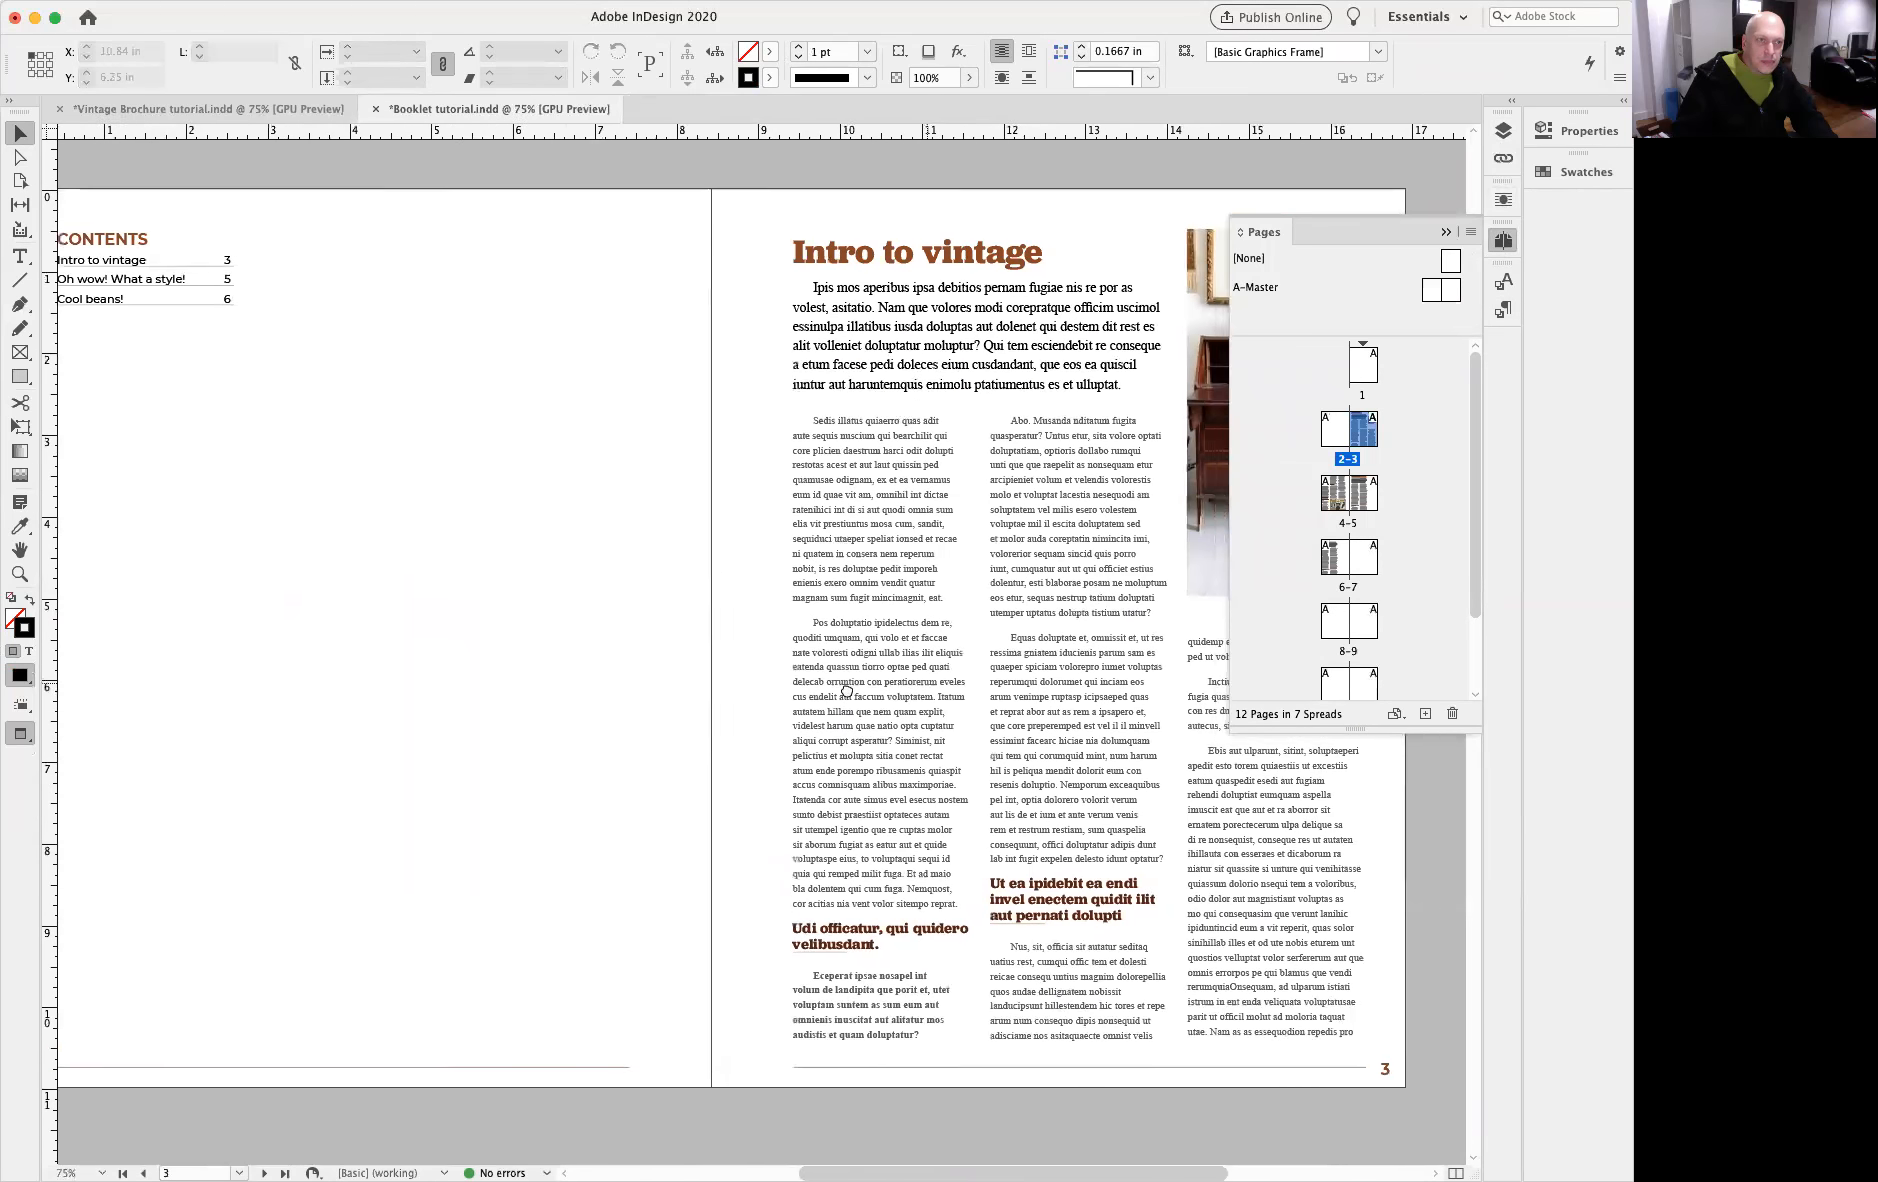
{"action": "scroll", "coordinate": [846, 691], "scroll_direction": "right", "scroll_amount": 5}
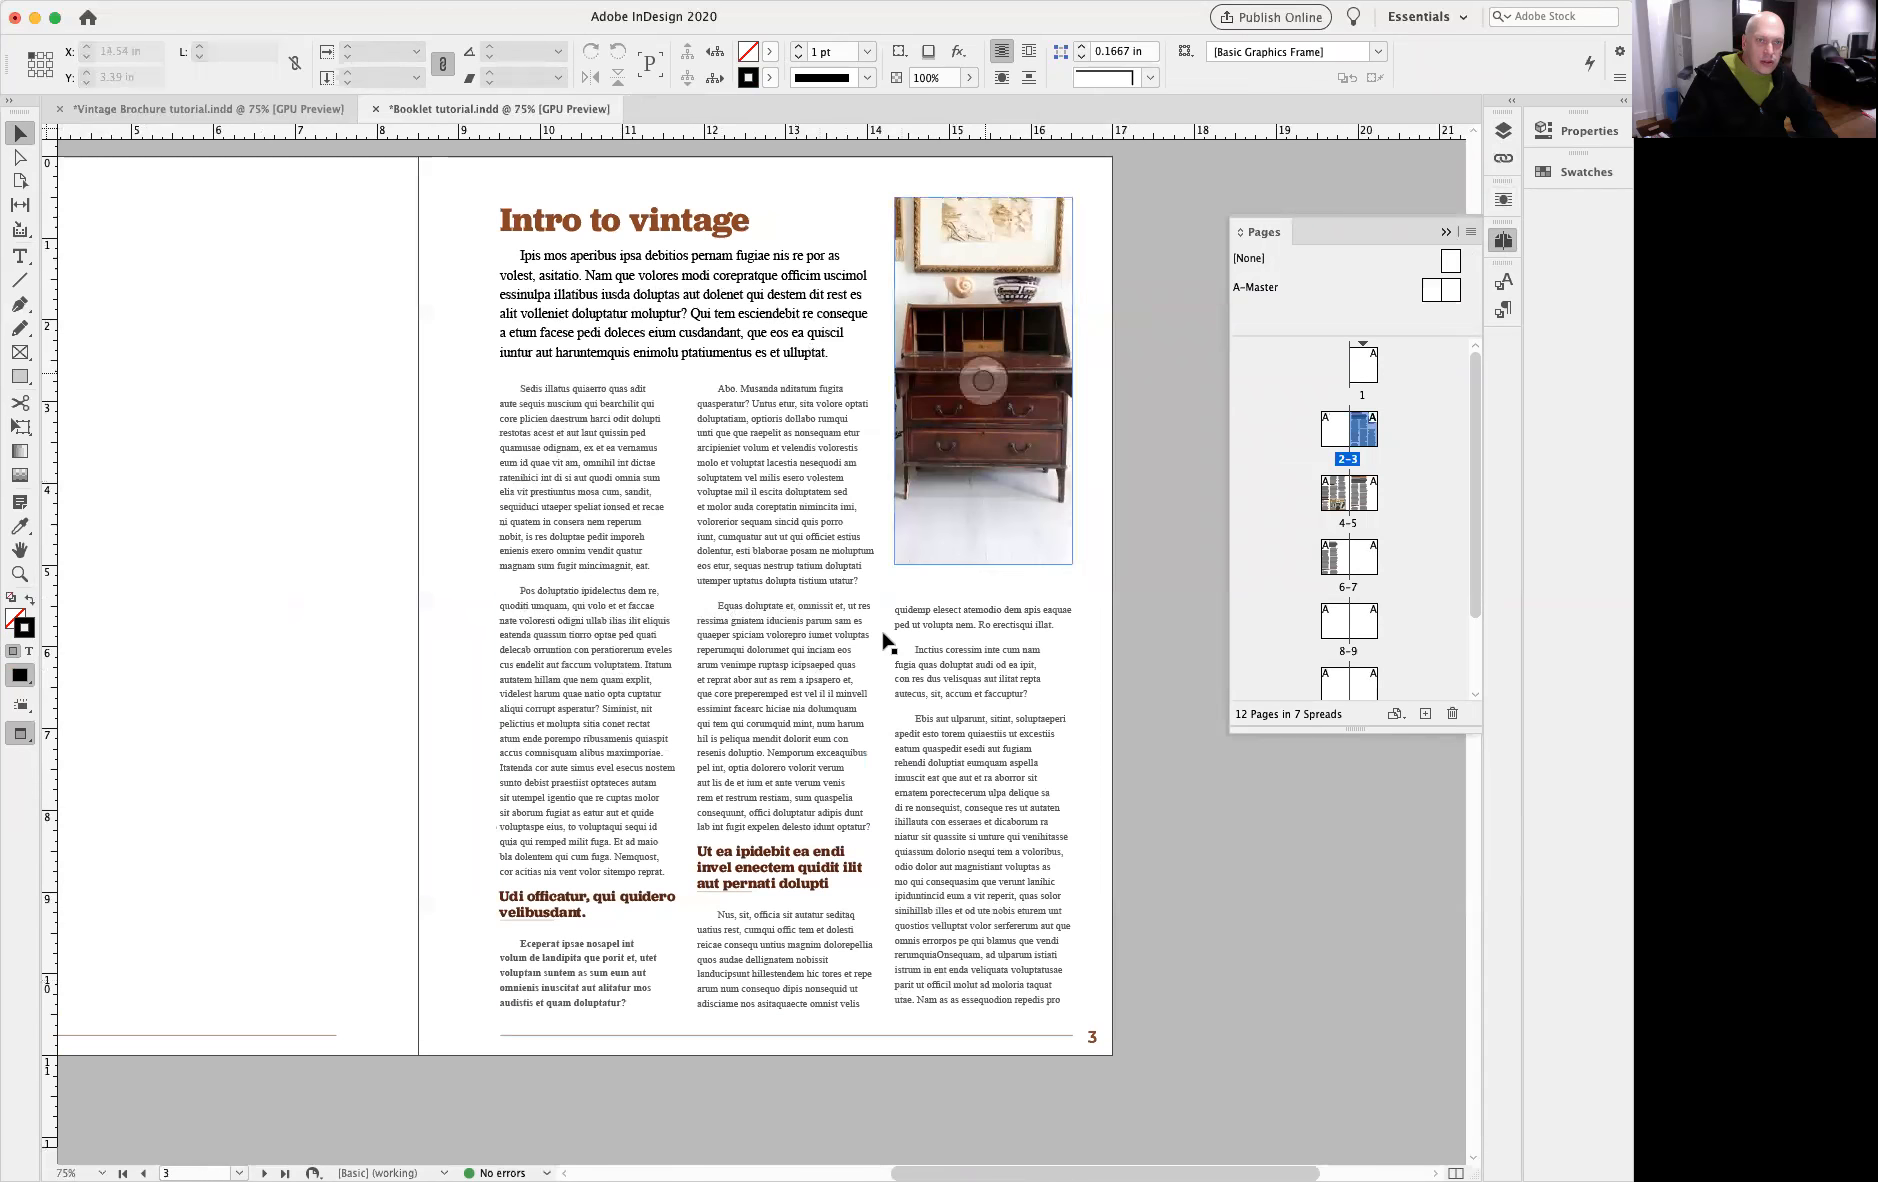
{"action": "scroll", "coordinate": [1105, 965], "scroll_direction": "left", "scroll_amount": 8}
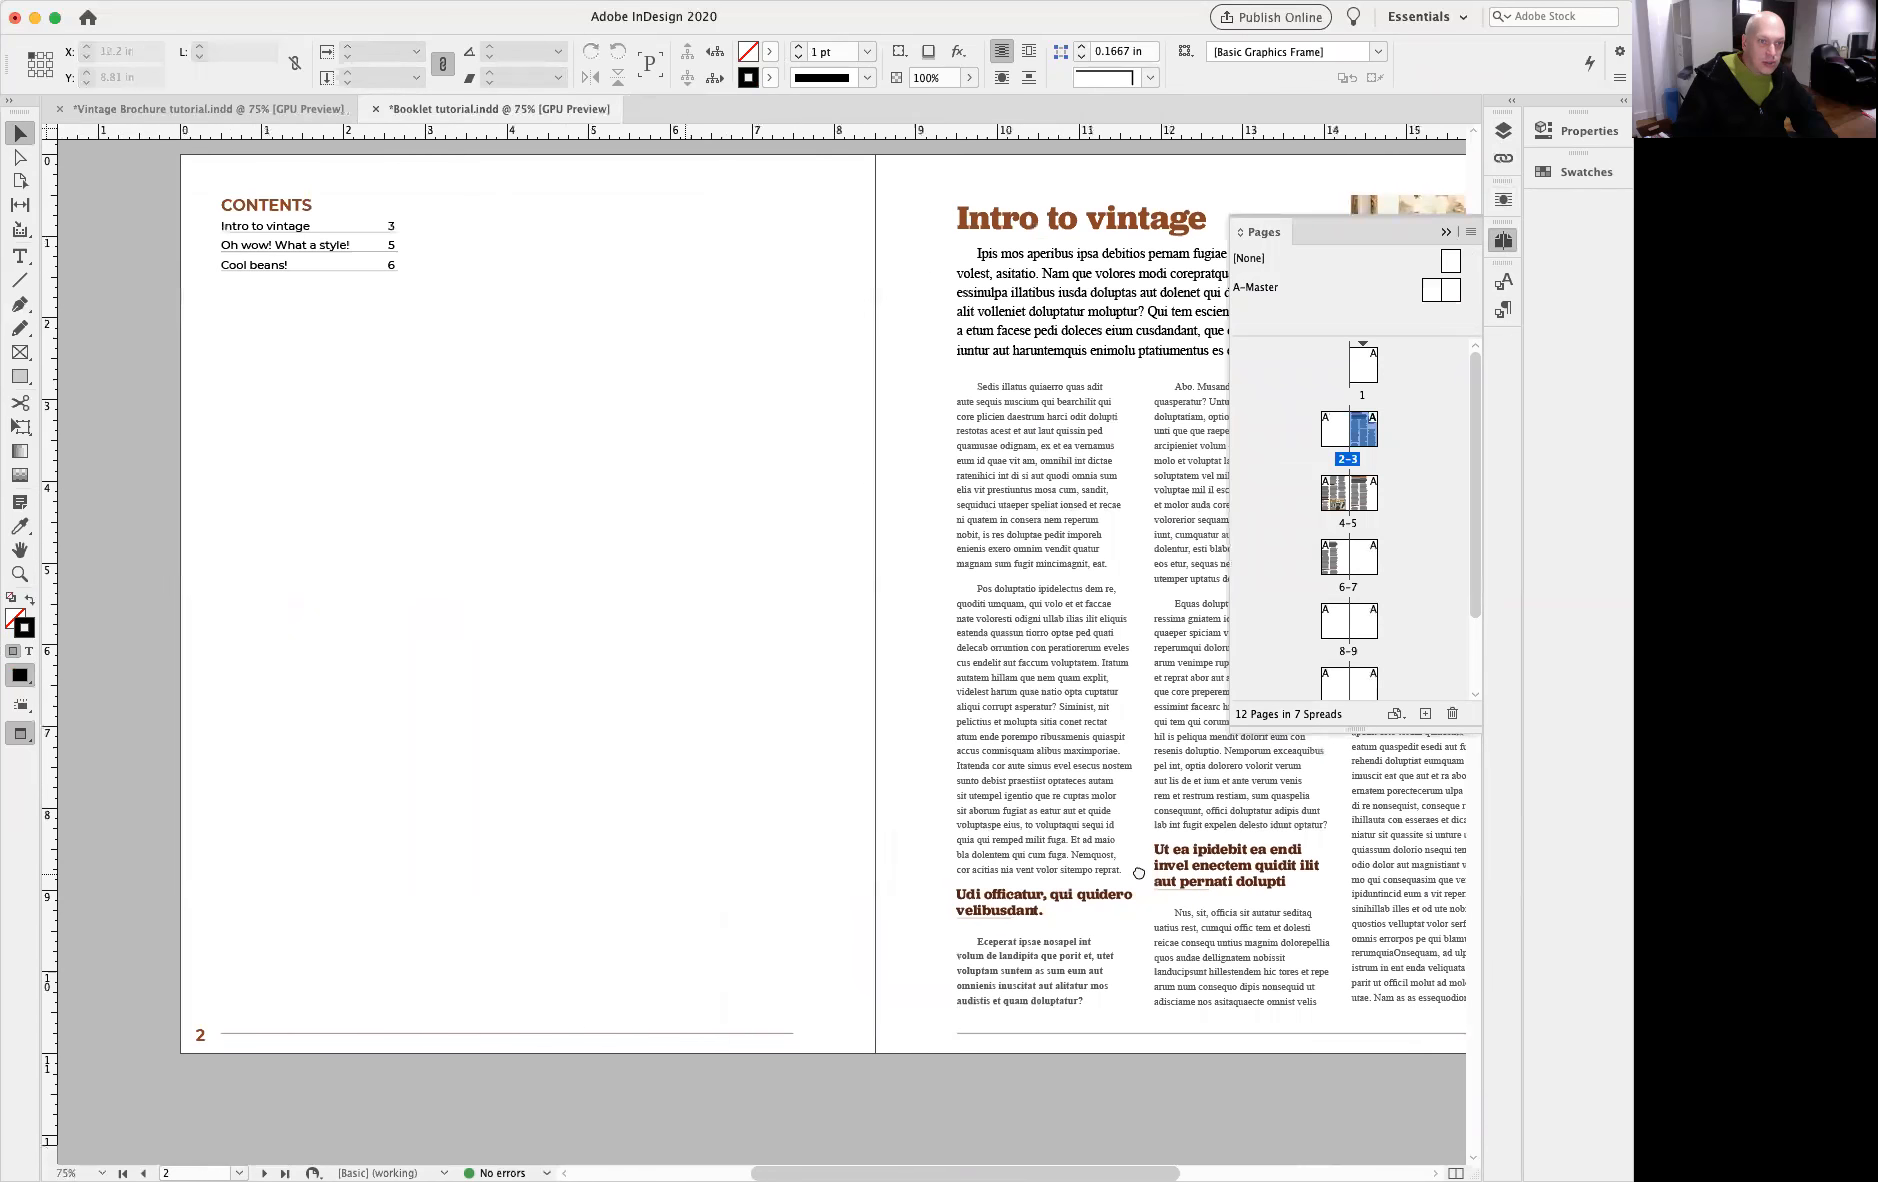
Step: Examine the page number and footer line on the blank page 1
{"action": "left_click_drag", "start_coordinate": [1139, 873], "coordinate": [931, 1115]}
{"action": "left_click_drag", "start_coordinate": [968, 570], "coordinate": [807, 1069]}
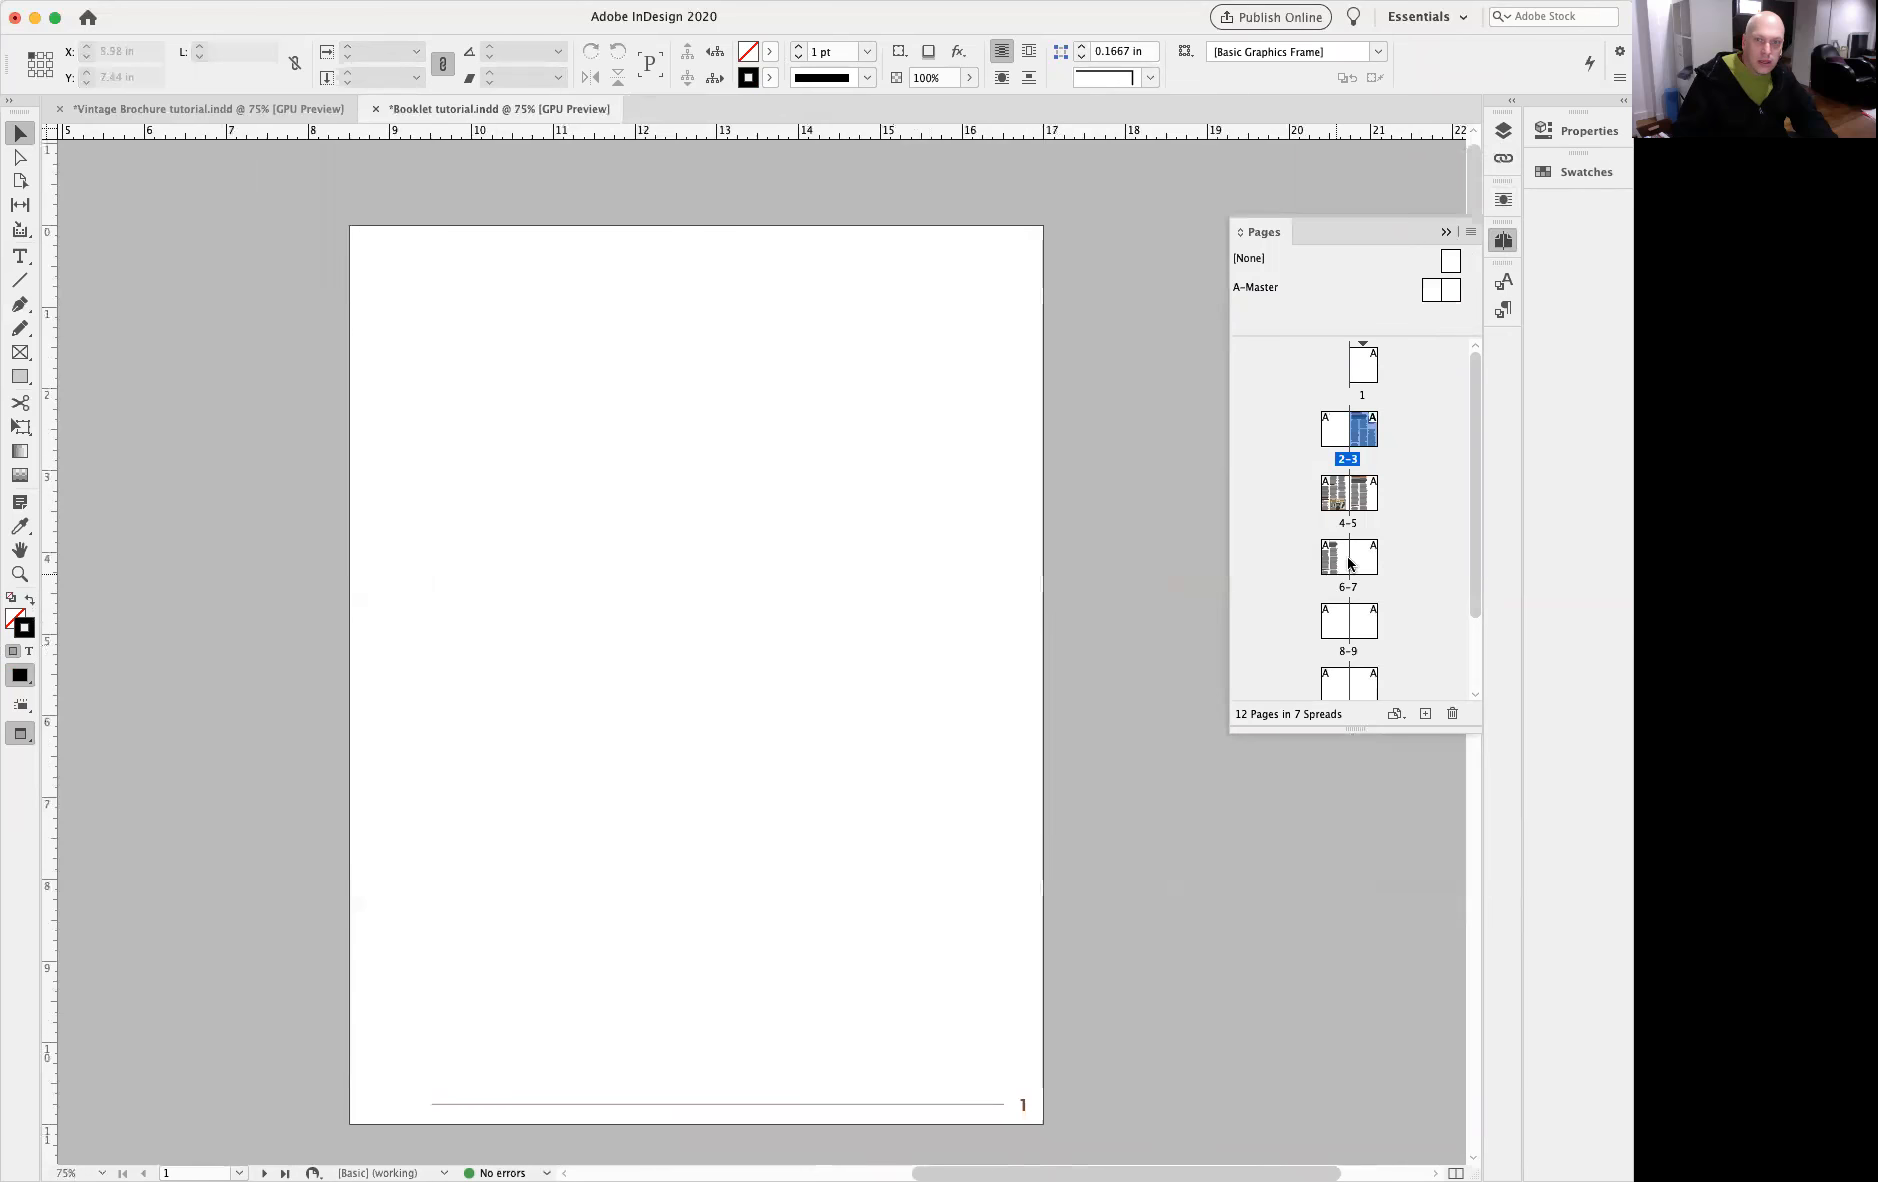
{"action": "left_click_drag", "start_coordinate": [1127, 1001], "coordinate": [962, 1086]}
{"action": "left_click_drag", "start_coordinate": [1073, 1017], "coordinate": [1033, 1066]}
{"action": "scroll", "coordinate": [1040, 1060], "scroll_direction": "down", "scroll_amount": 3}
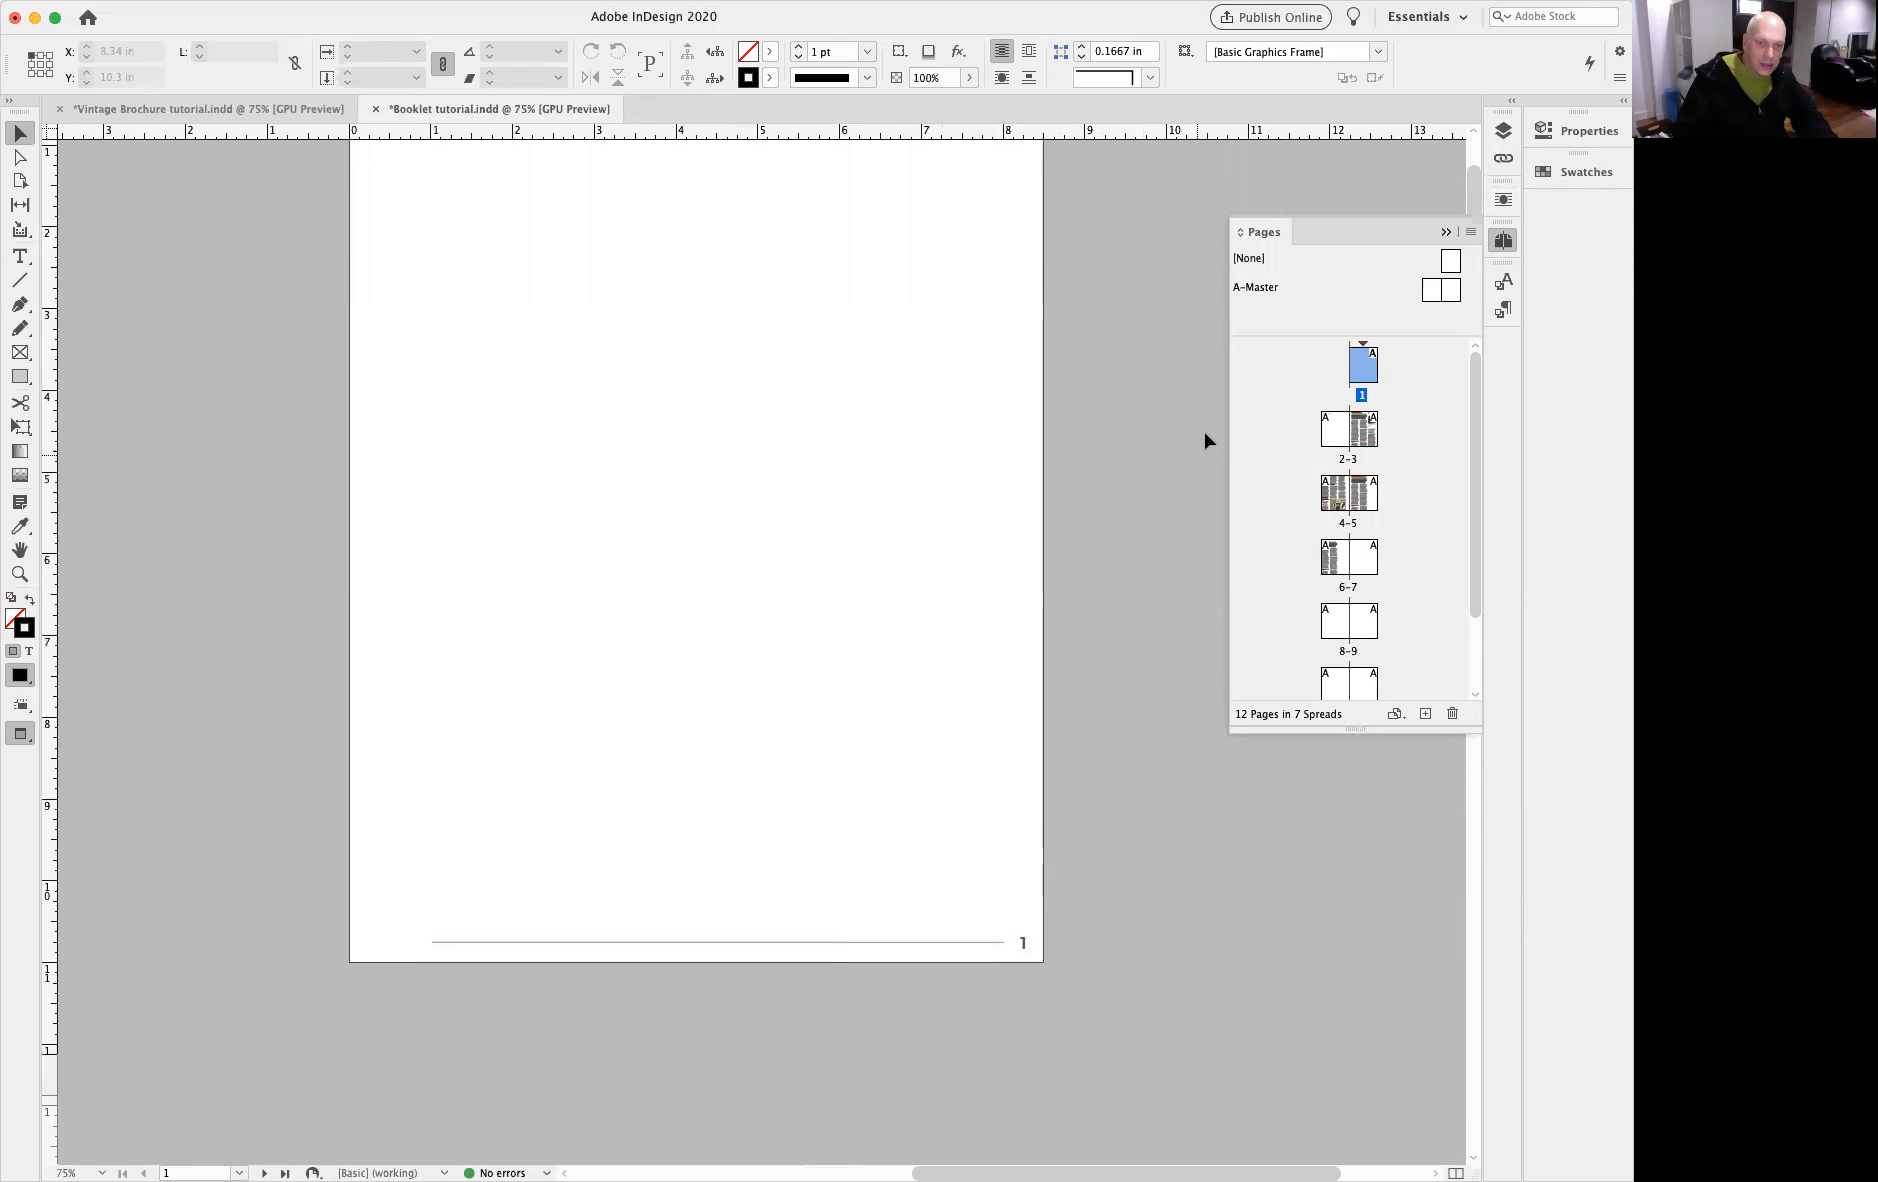
Step: Apply the [None] master to page 1 to remove its page number and footer line
{"action": "scroll", "coordinate": [1077, 436], "scroll_direction": "up", "scroll_amount": 3}
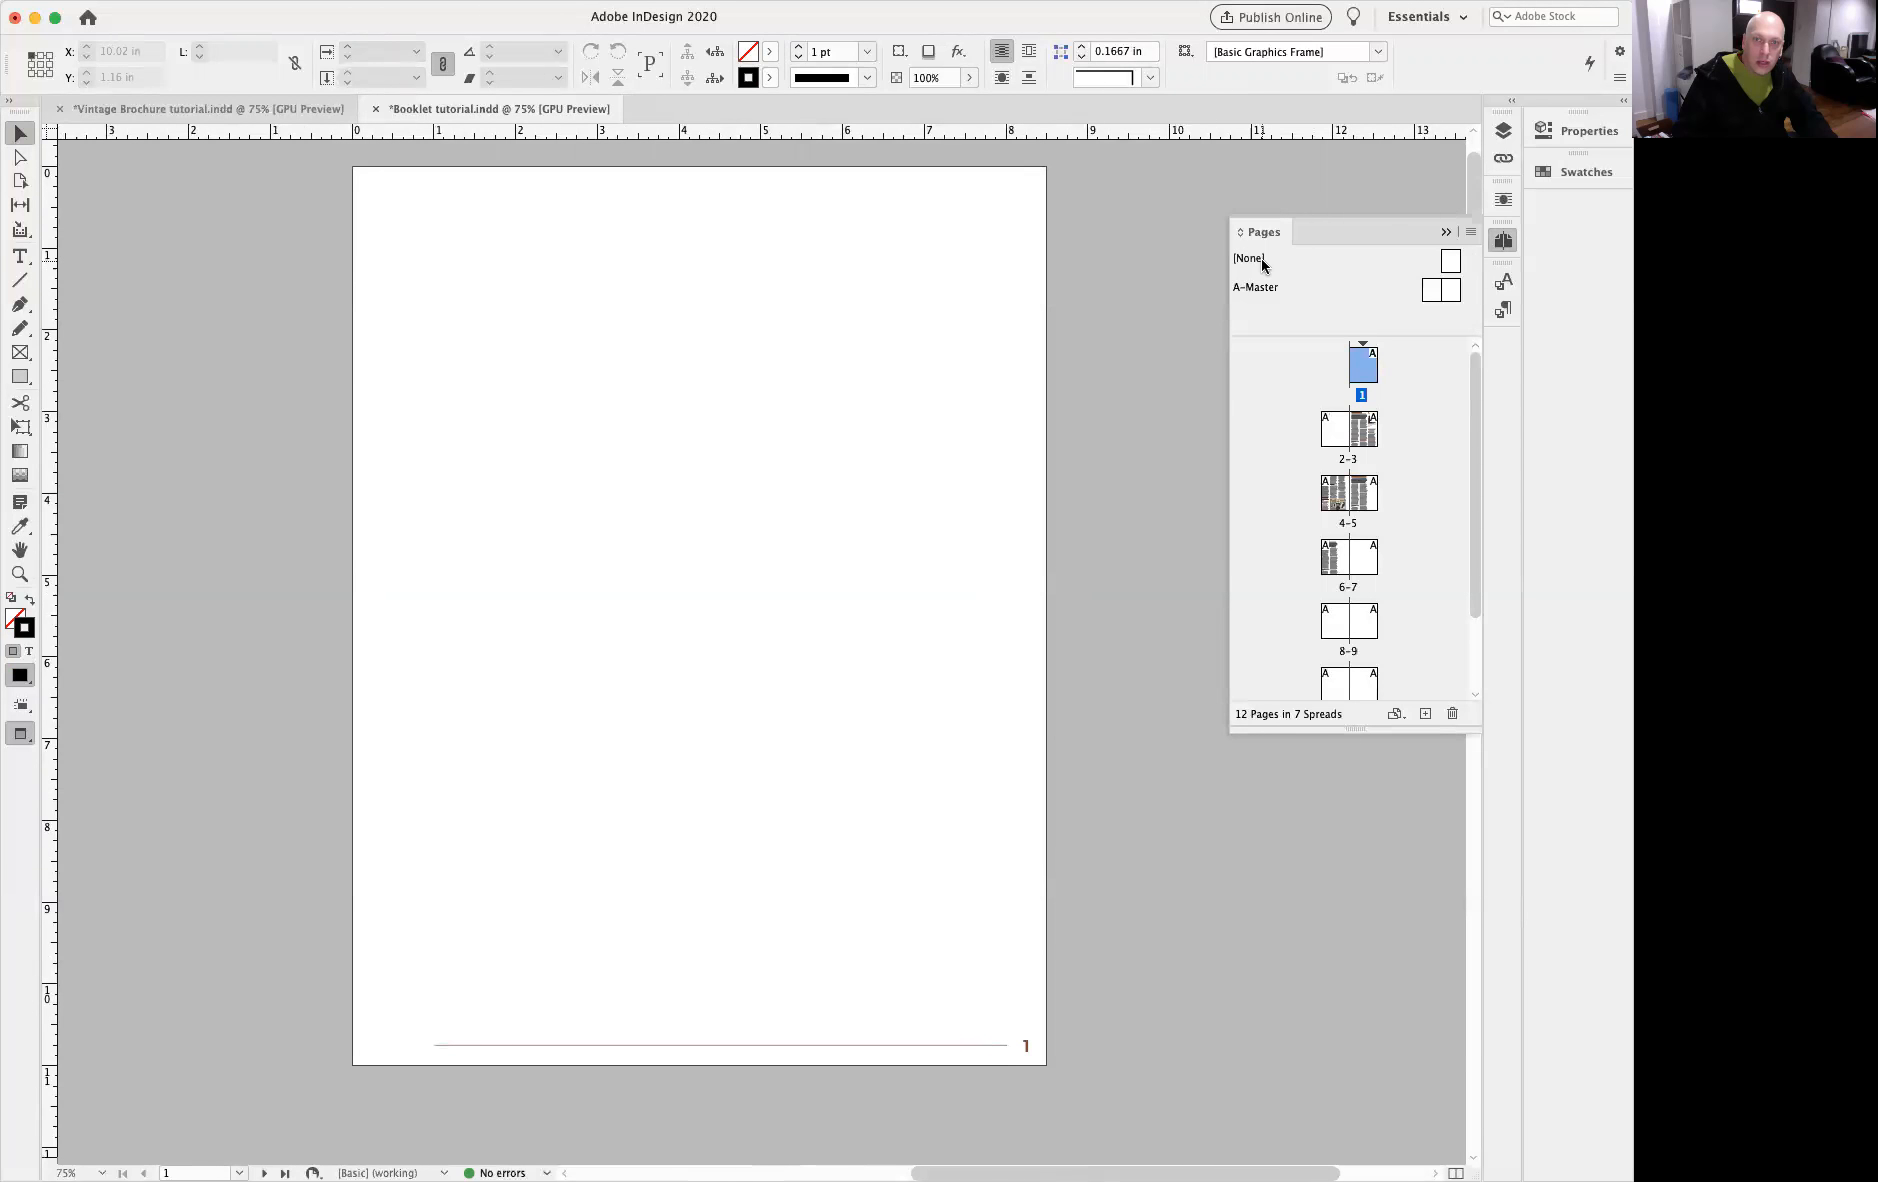
{"action": "left_click", "coordinate": [1442, 266]}
{"action": "left_click_drag", "start_coordinate": [1411, 301], "coordinate": [1370, 370]}
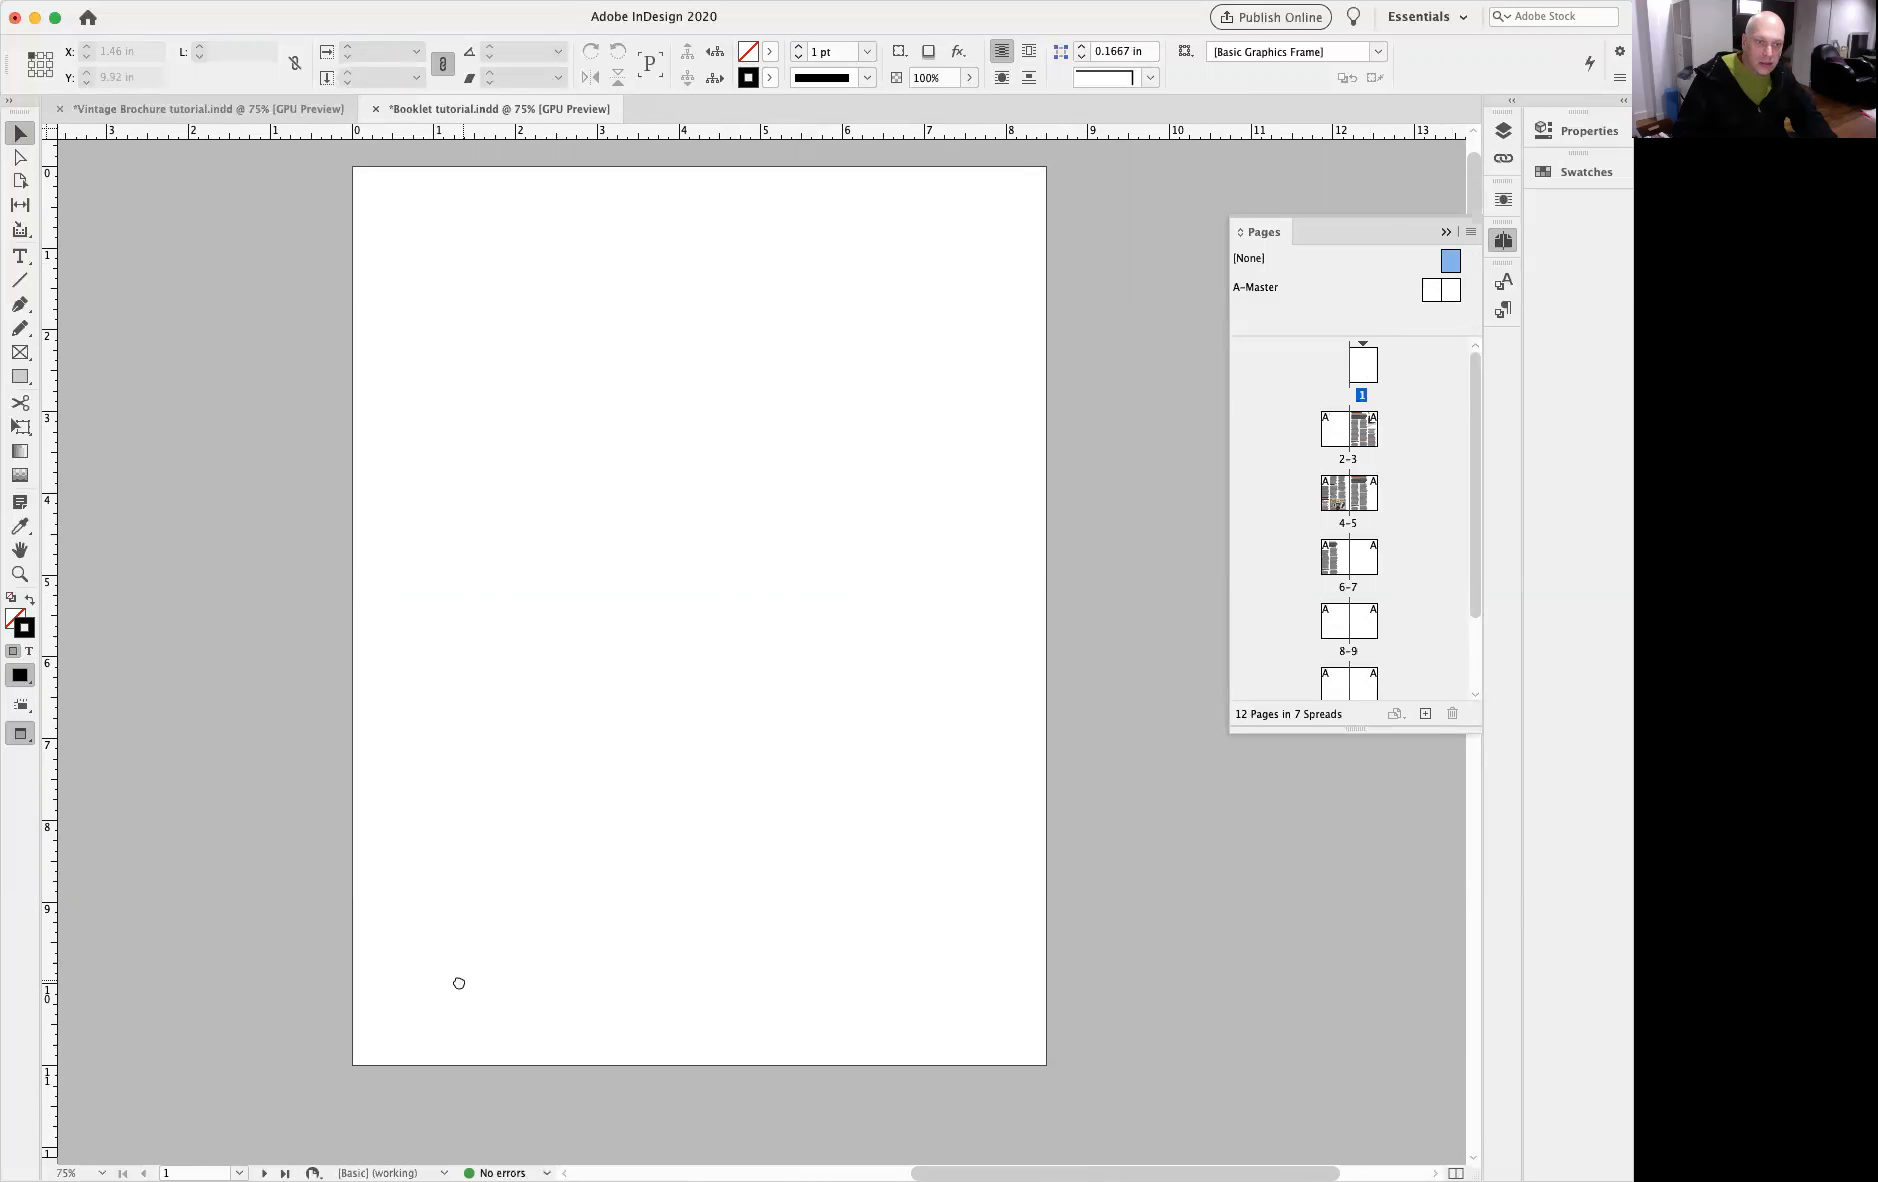
{"action": "left_click_drag", "start_coordinate": [460, 984], "coordinate": [943, 376]}
{"action": "left_click_drag", "start_coordinate": [572, 858], "coordinate": [809, 419]}
Step: Apply the [None] master to the contents page 2, and display page 3 to compare its footer
{"action": "left_click_drag", "start_coordinate": [1360, 765], "coordinate": [1281, 368]}
{"action": "left_click_drag", "start_coordinate": [1452, 262], "coordinate": [1341, 437]}
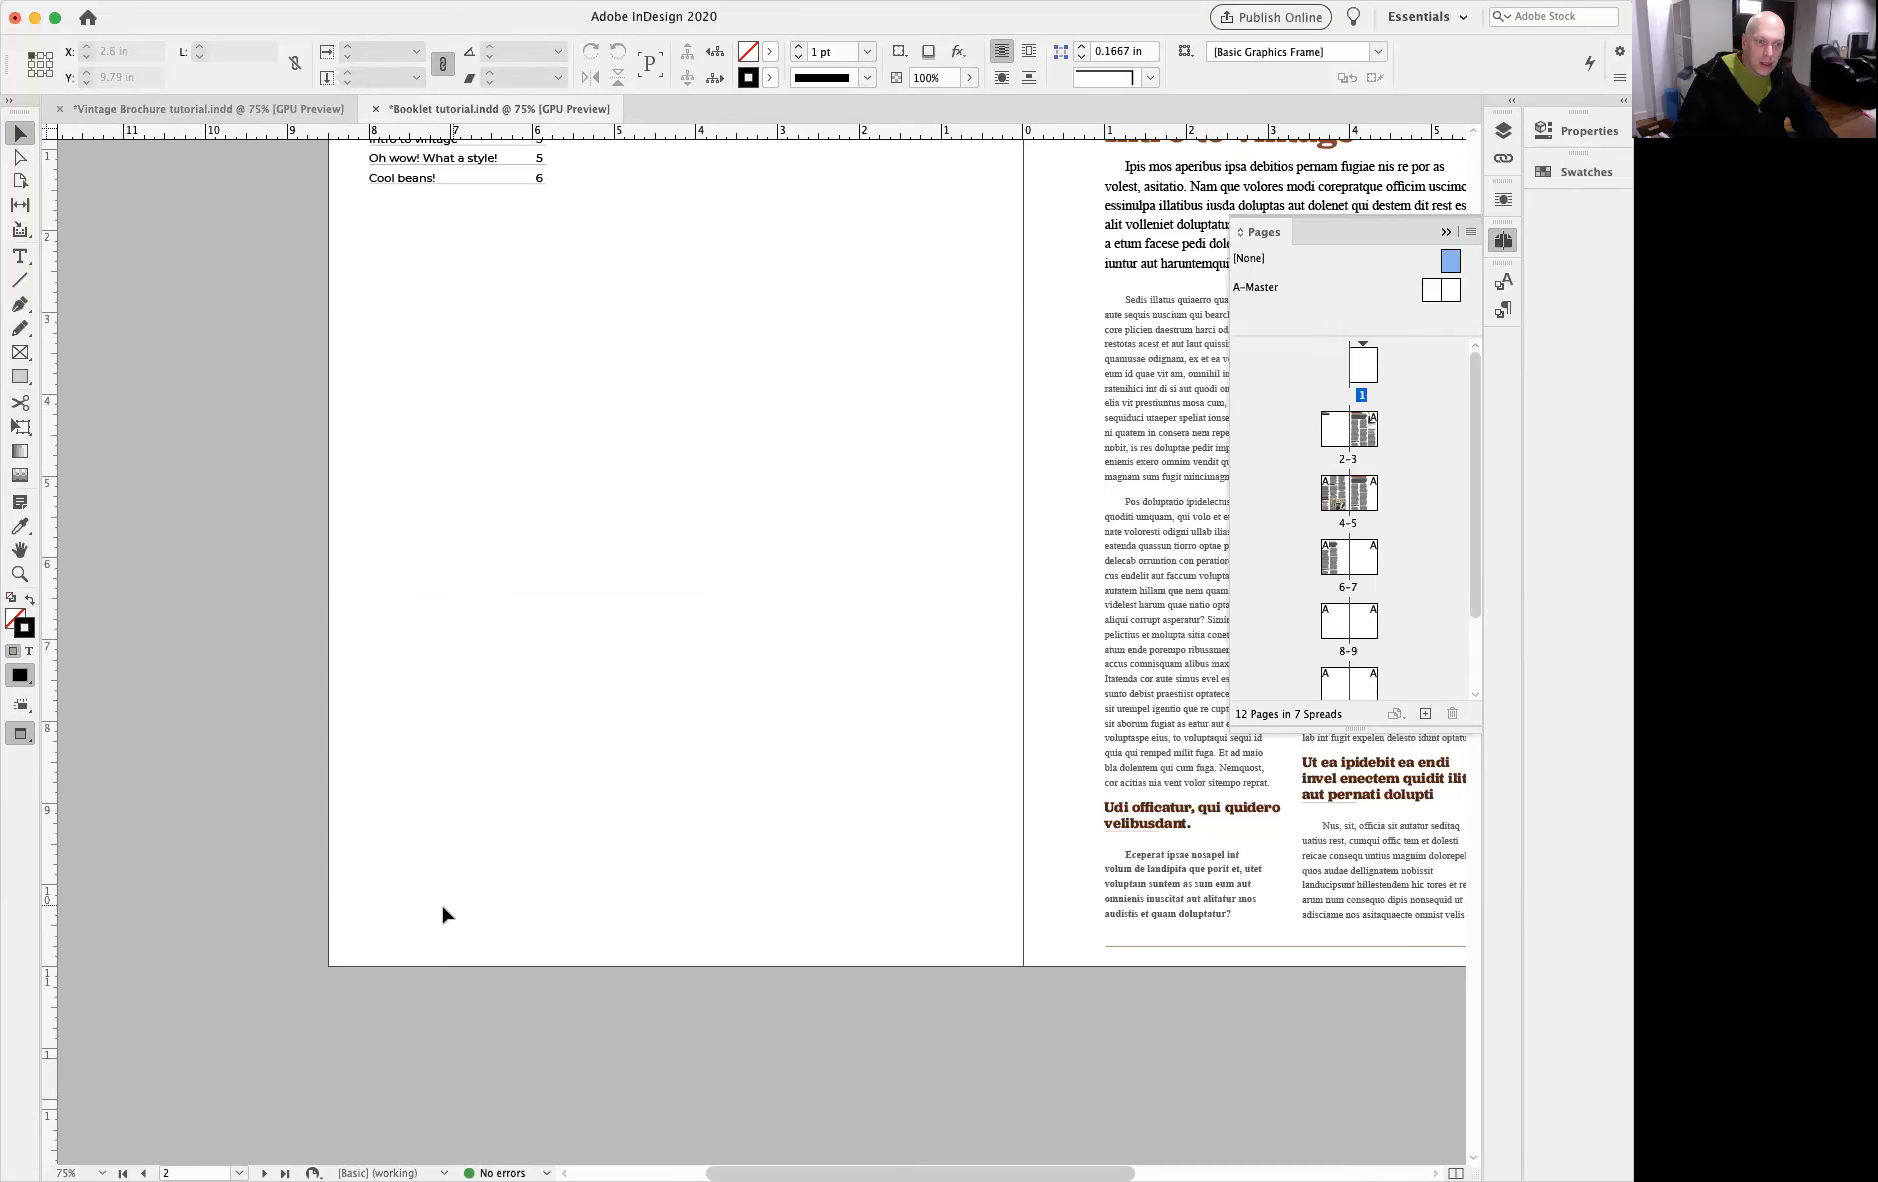
{"action": "left_click_drag", "start_coordinate": [383, 845], "coordinate": [850, 1046]}
{"action": "left_click_drag", "start_coordinate": [685, 942], "coordinate": [383, 998]}
{"action": "left_click_drag", "start_coordinate": [968, 679], "coordinate": [752, 744]}
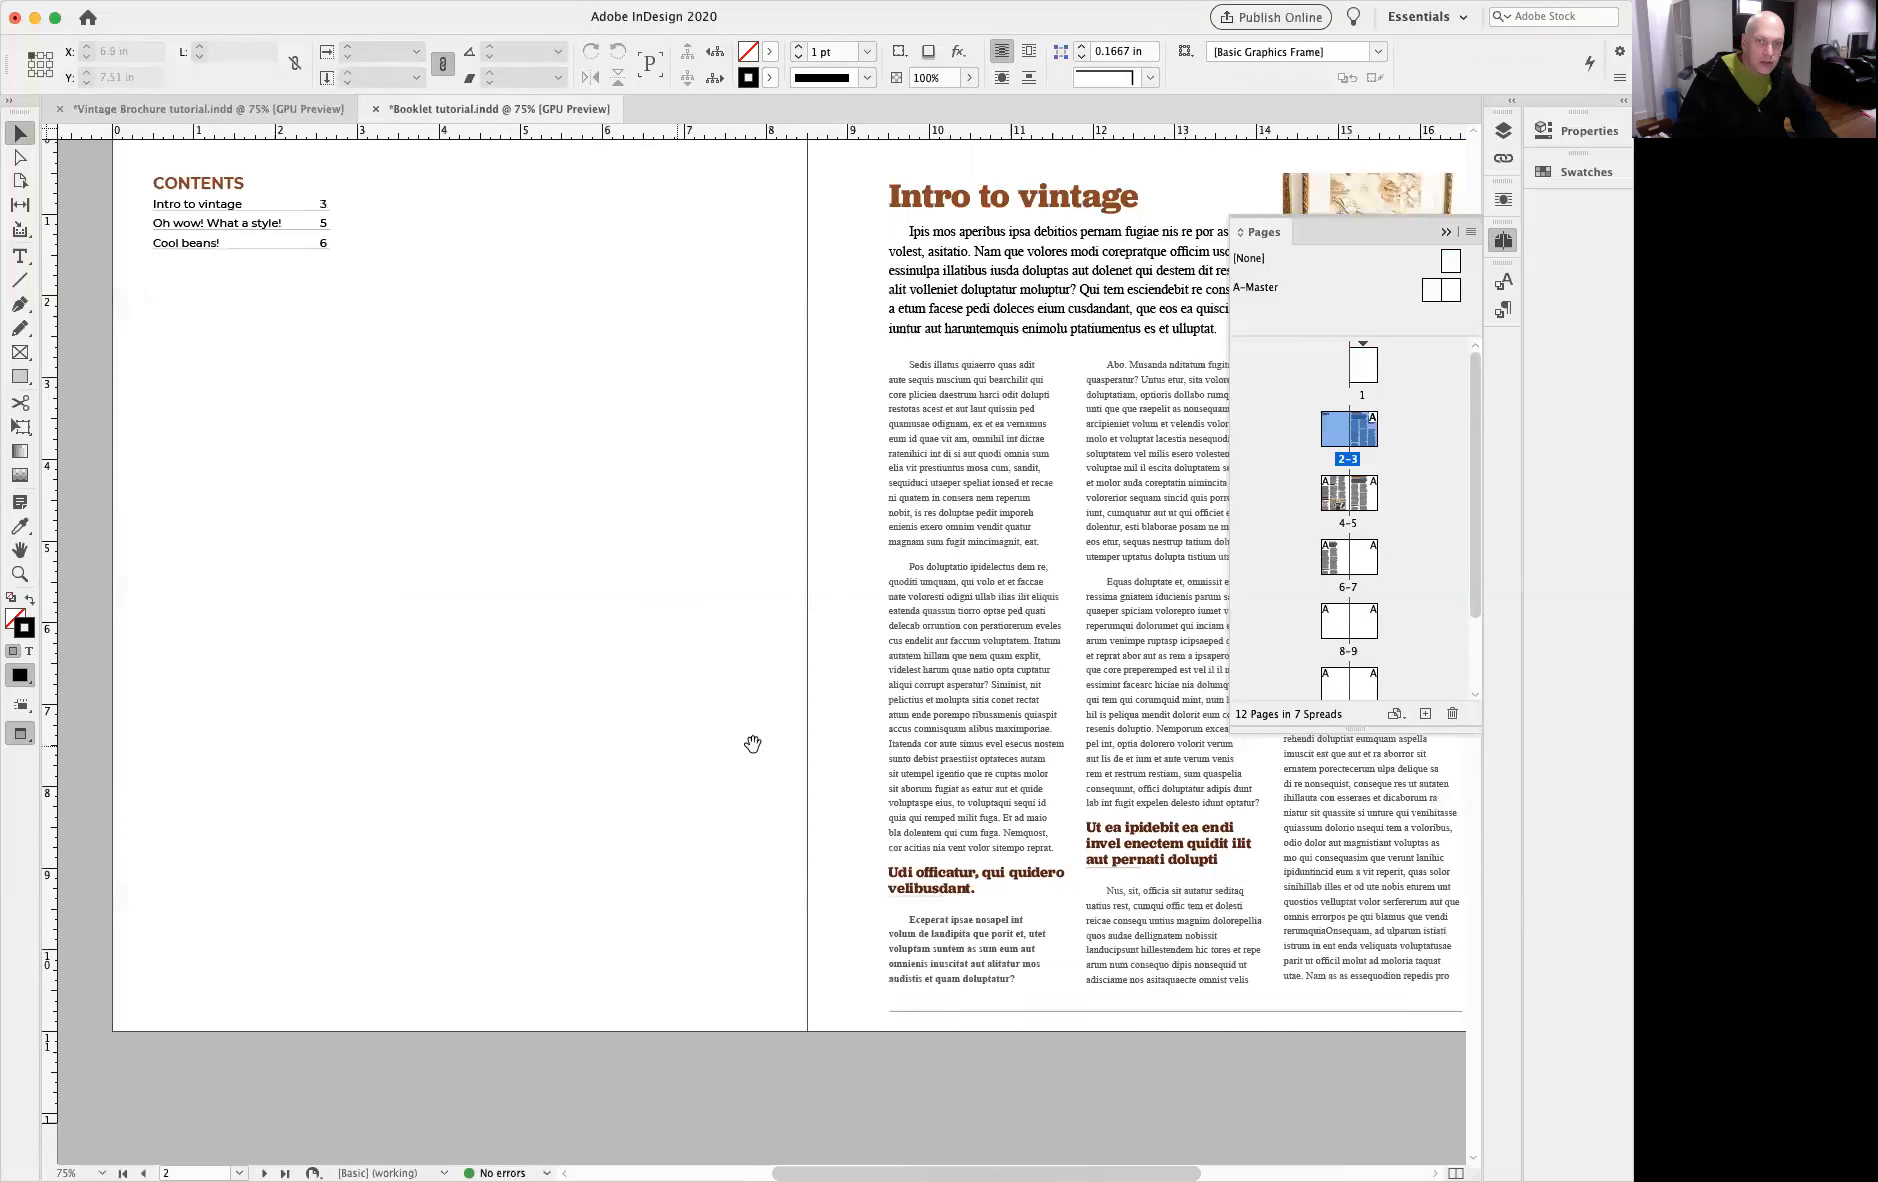
{"action": "double_click", "coordinate": [1361, 437]}
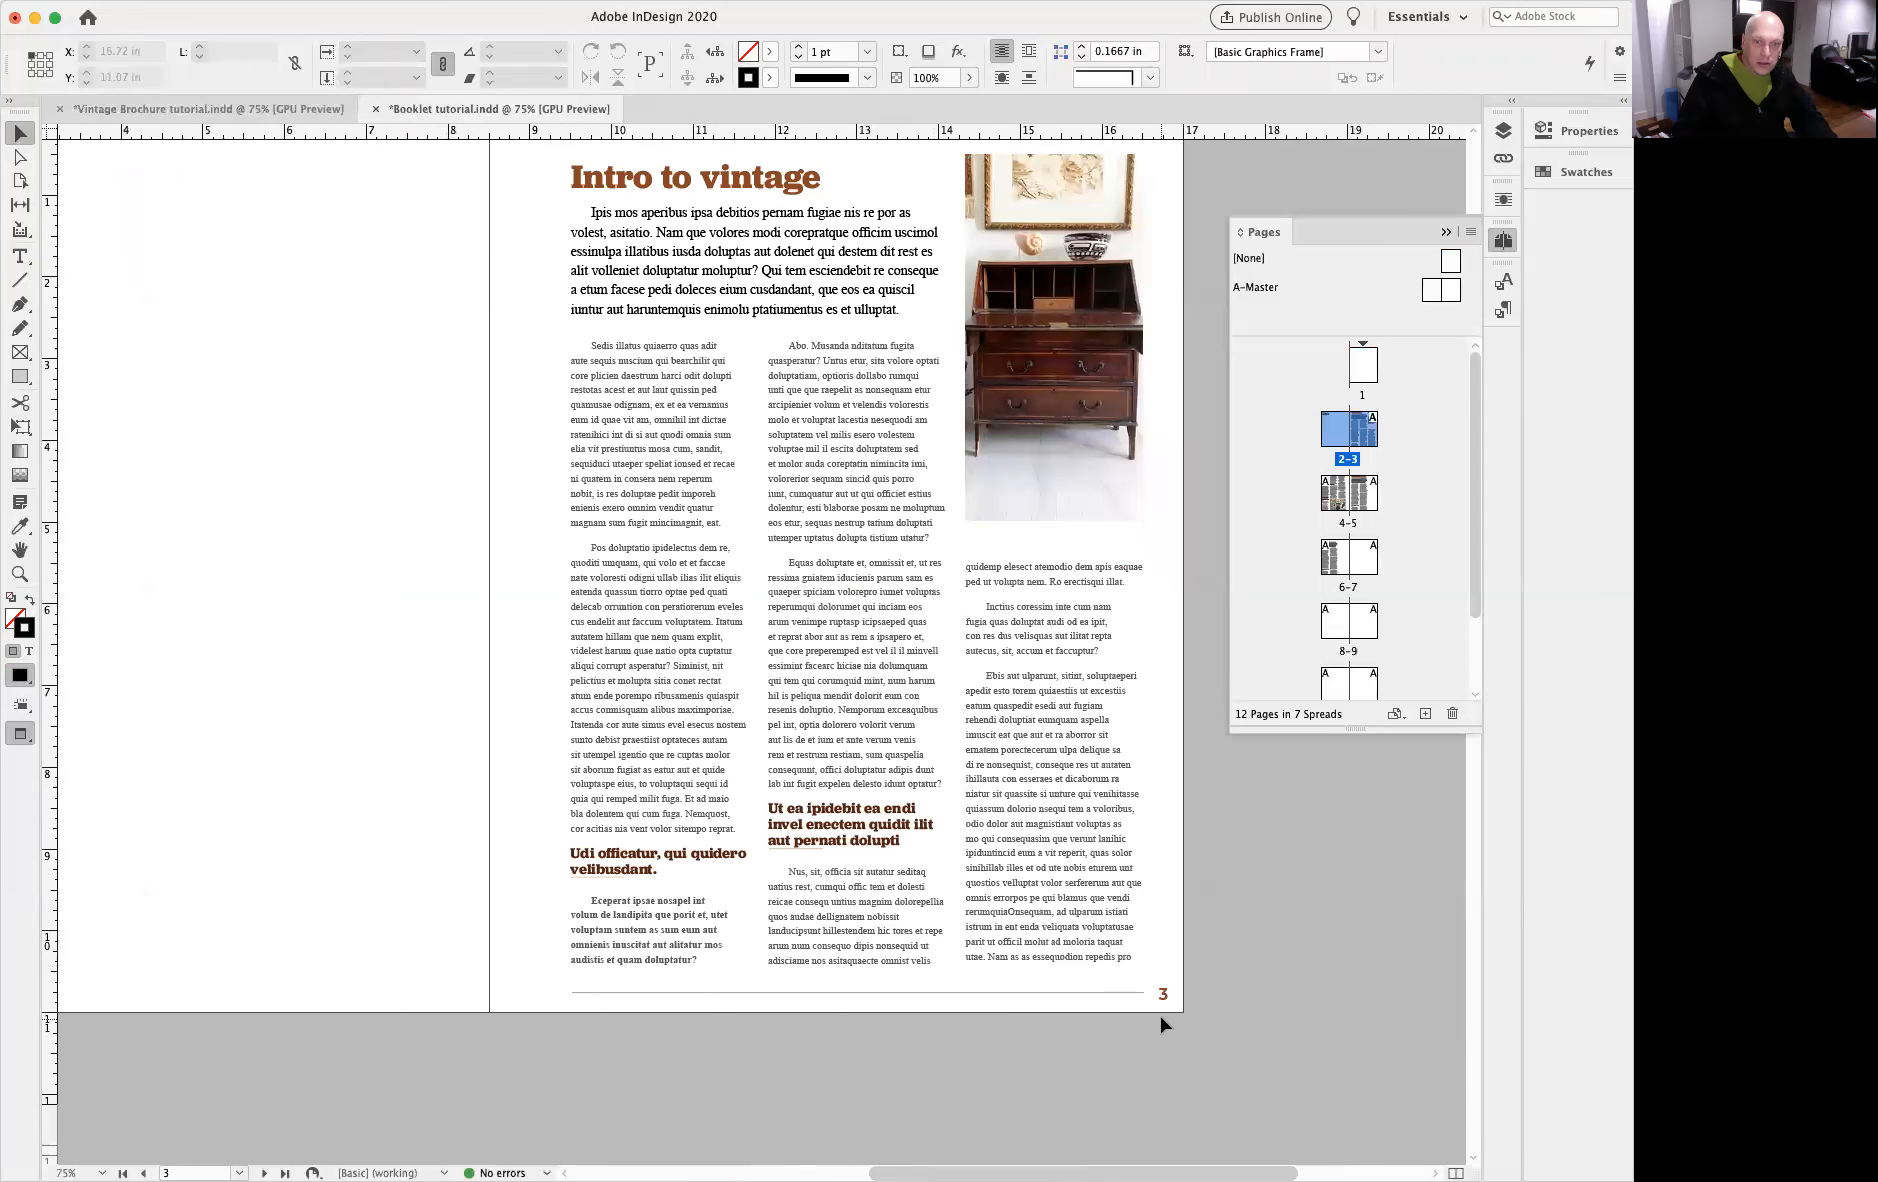
Step: Set page 1's section to start page numbering at 1 with the section prefix COVER
{"action": "left_click", "coordinate": [1368, 378]}
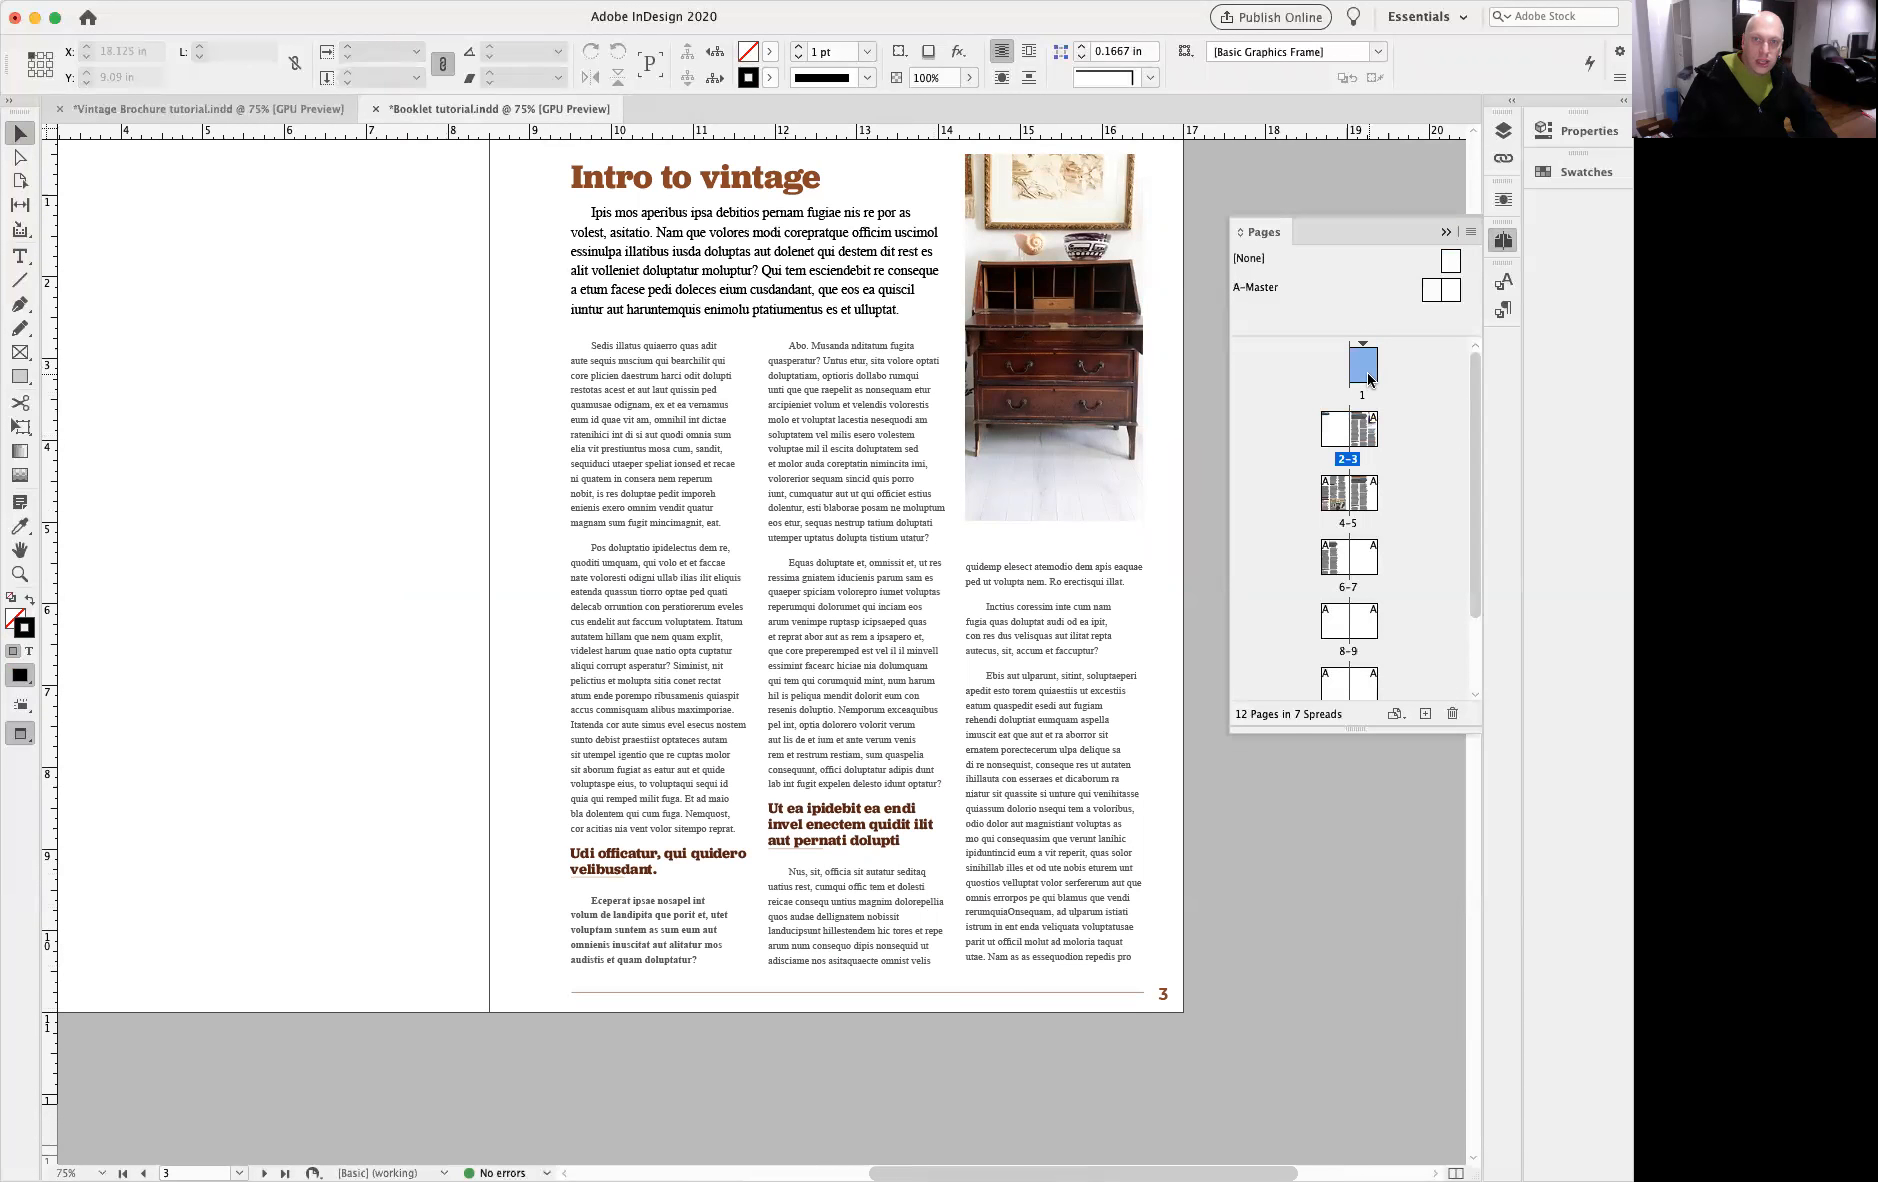
{"action": "left_click", "coordinate": [1370, 435]}
{"action": "left_click", "coordinate": [1363, 361]}
{"action": "double_click", "coordinate": [1368, 368]}
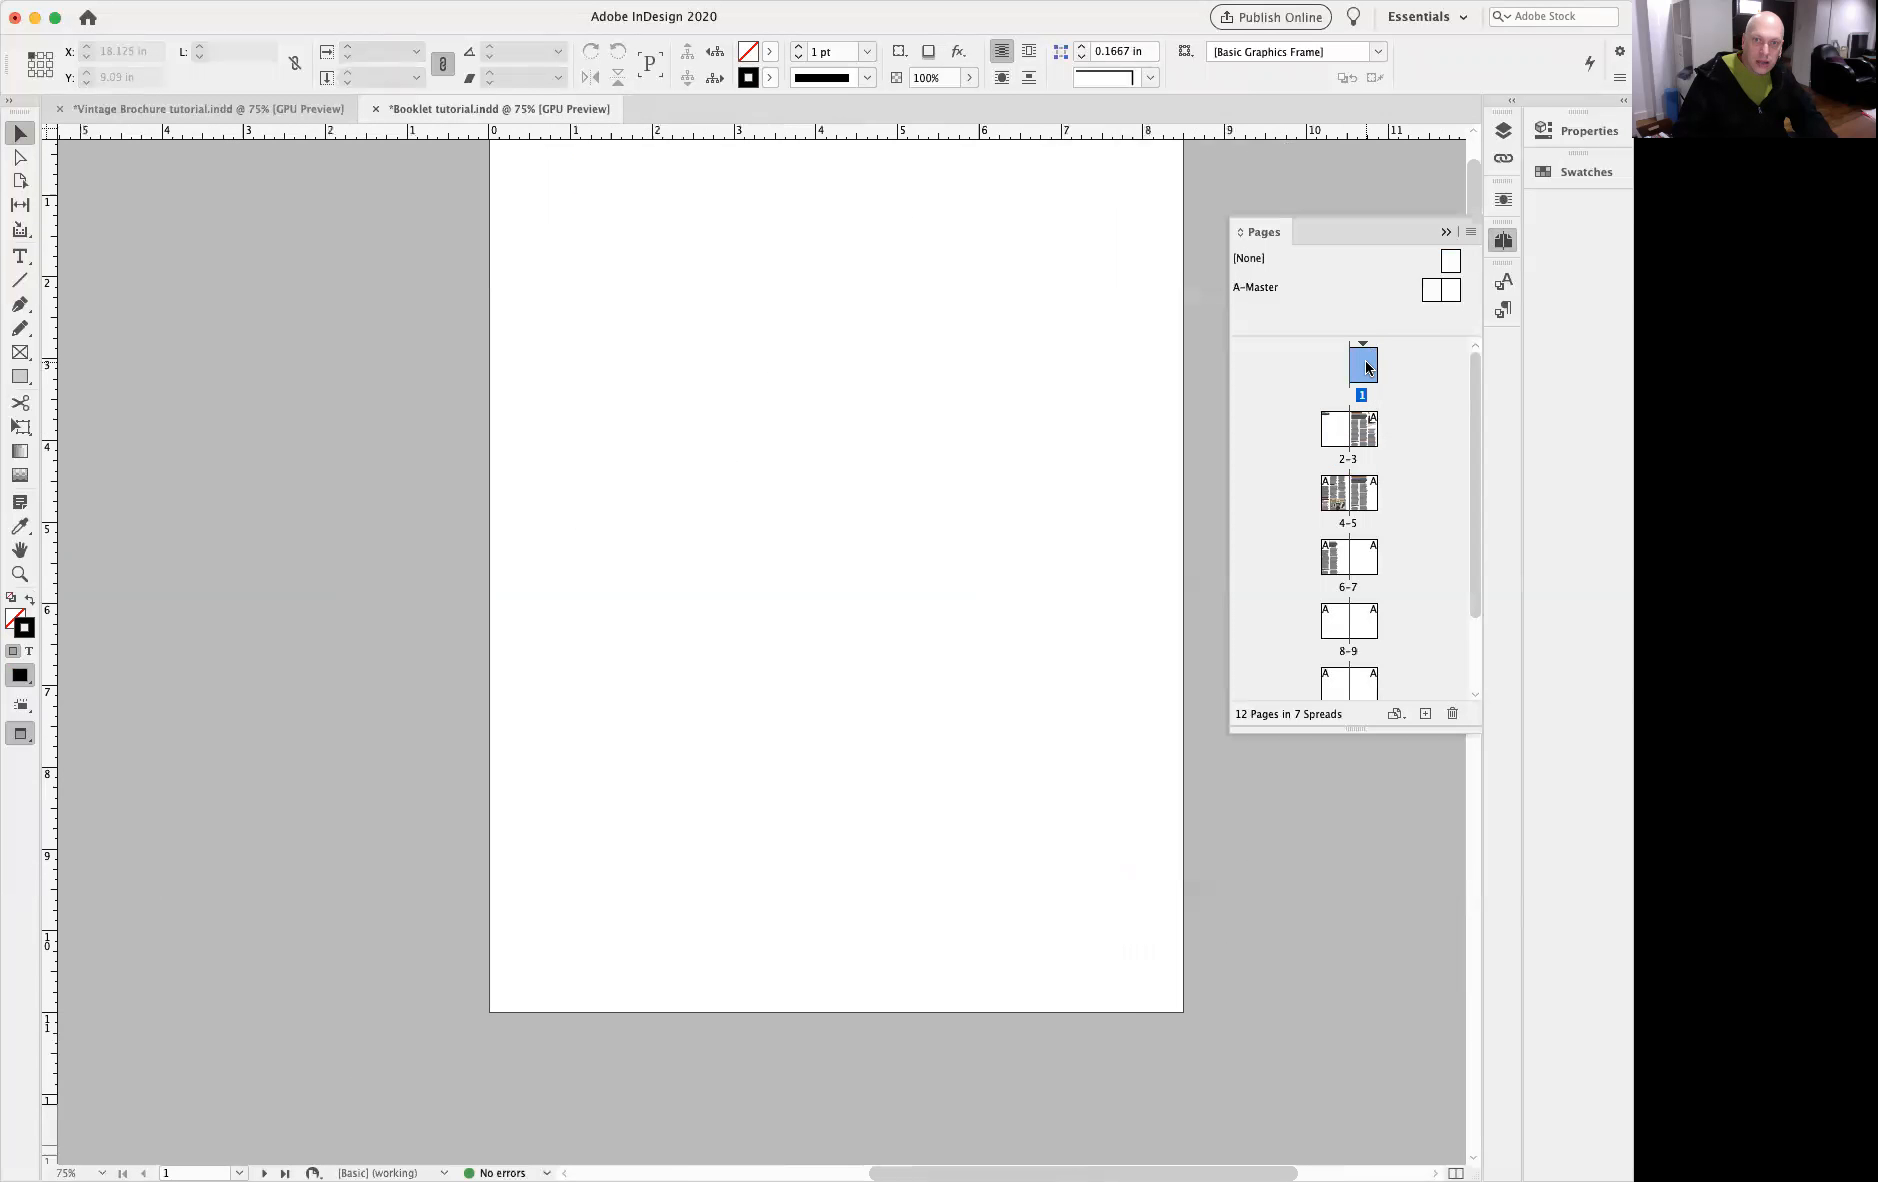
{"action": "left_click", "coordinate": [1470, 232]}
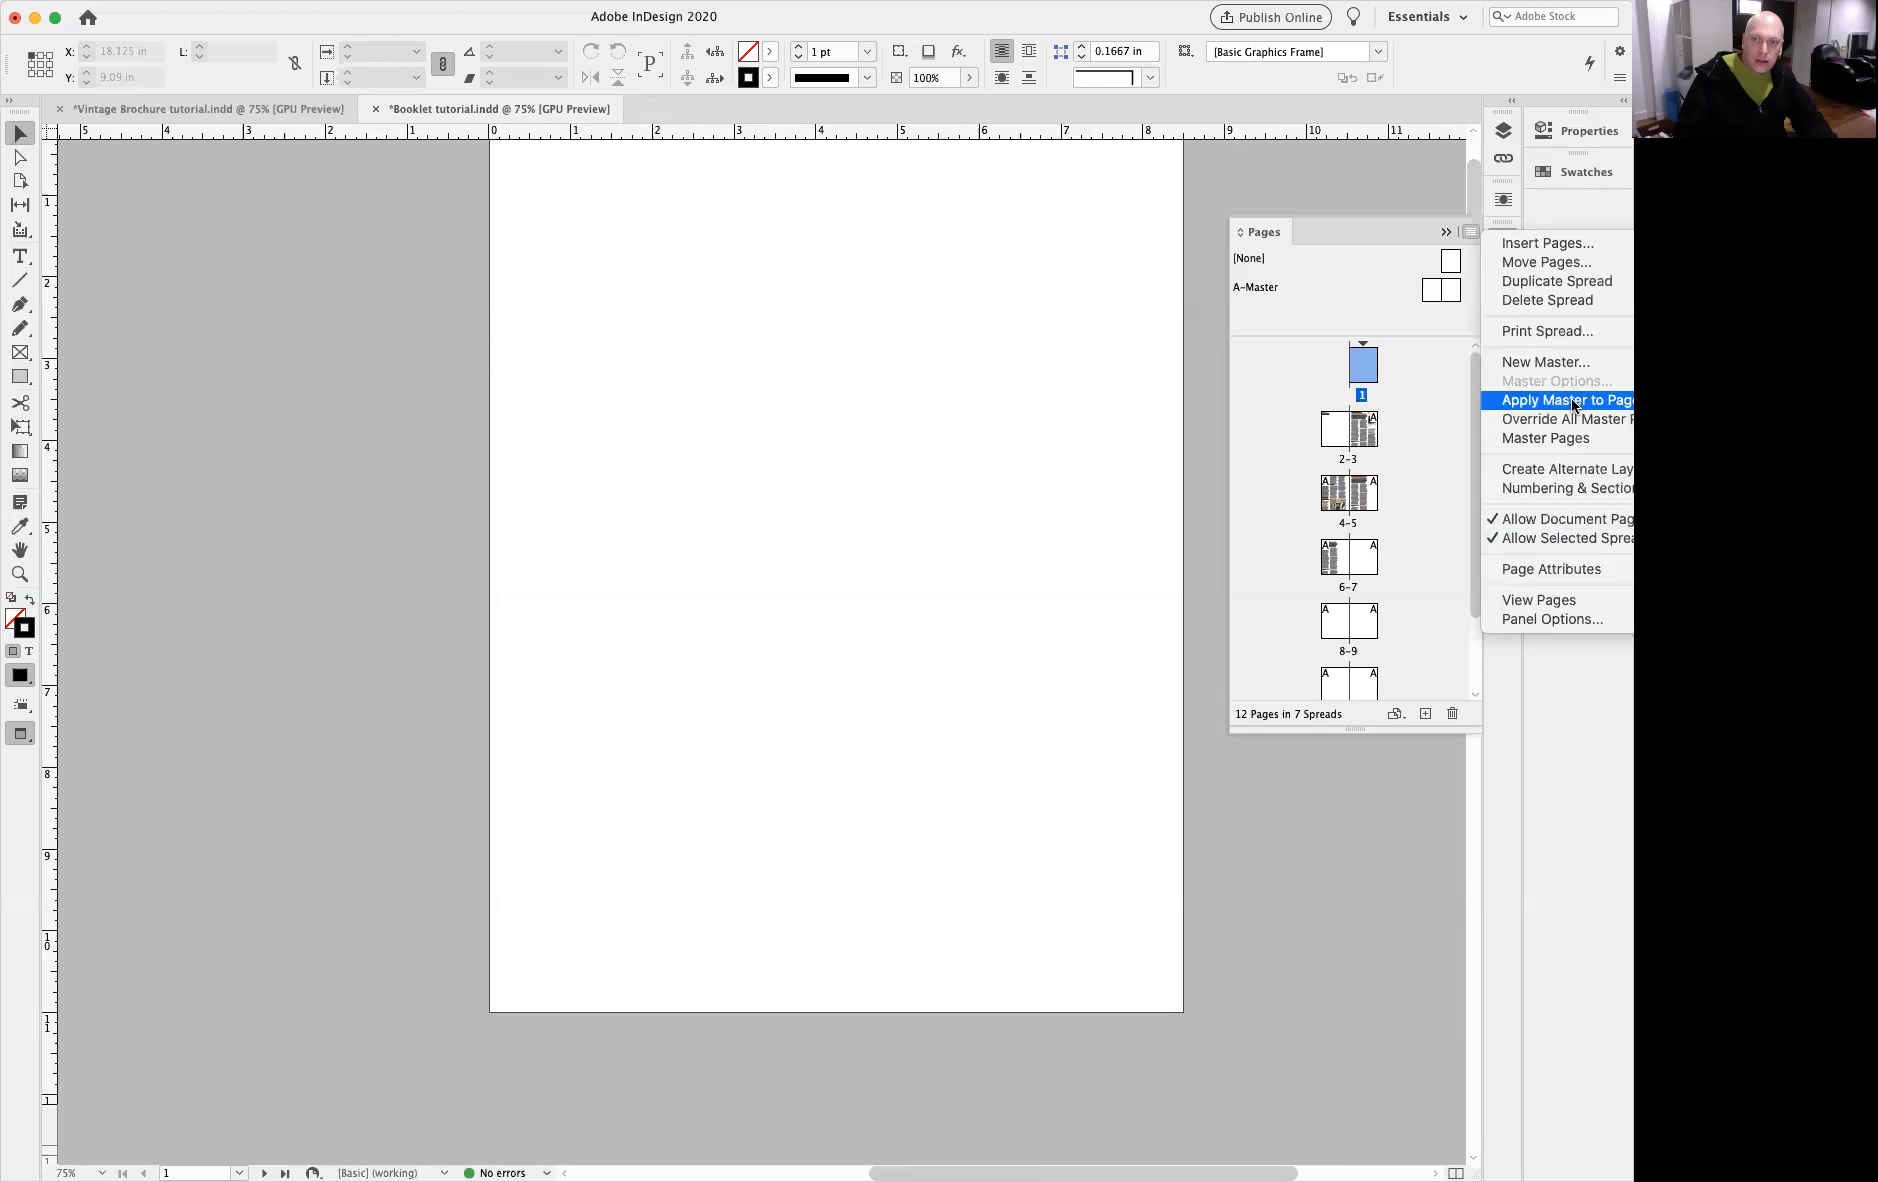
{"action": "left_click", "coordinate": [1551, 489]}
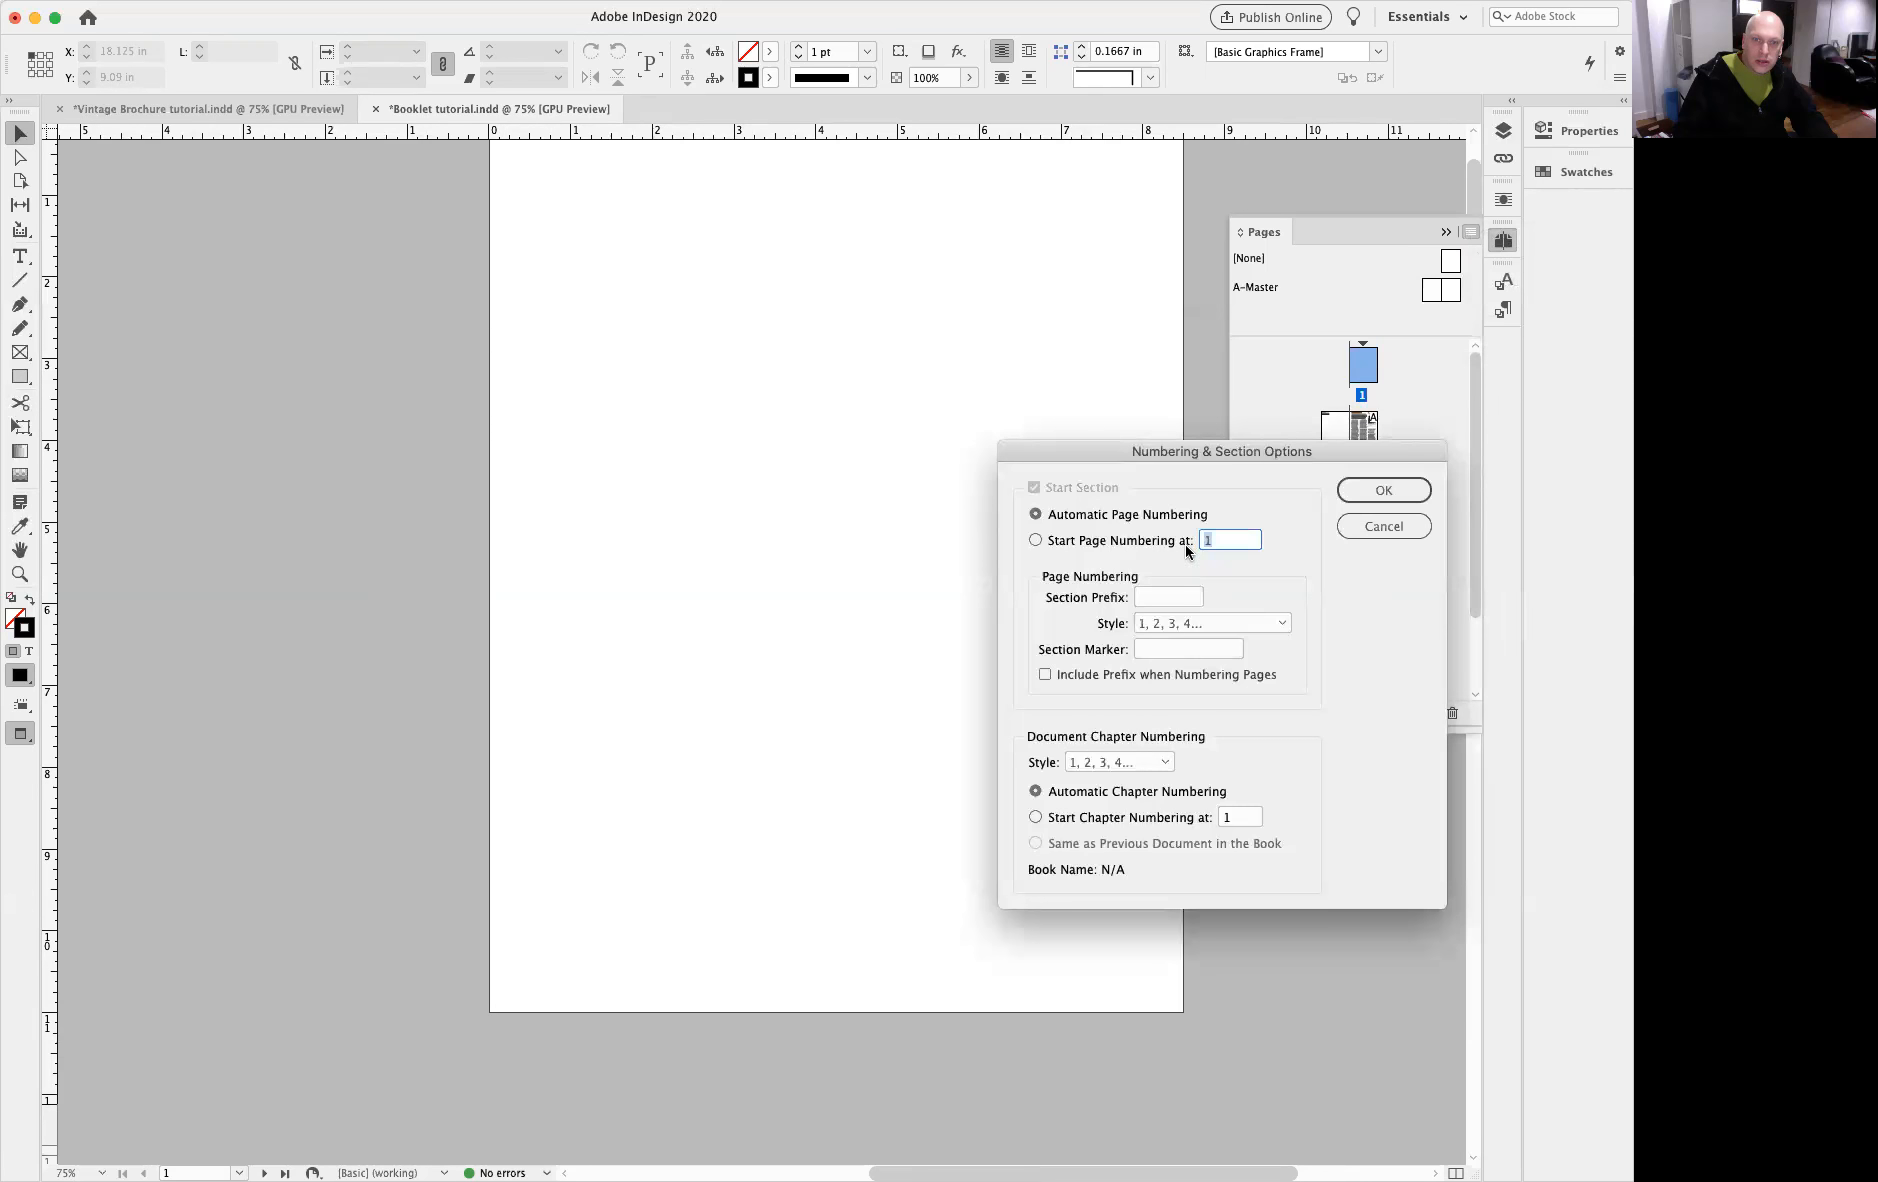
{"action": "left_click", "coordinate": [1035, 541]}
{"action": "left_click_drag", "start_coordinate": [1131, 455], "coordinate": [722, 458]}
{"action": "left_click", "coordinate": [741, 607]}
{"action": "type", "text": "COV"}
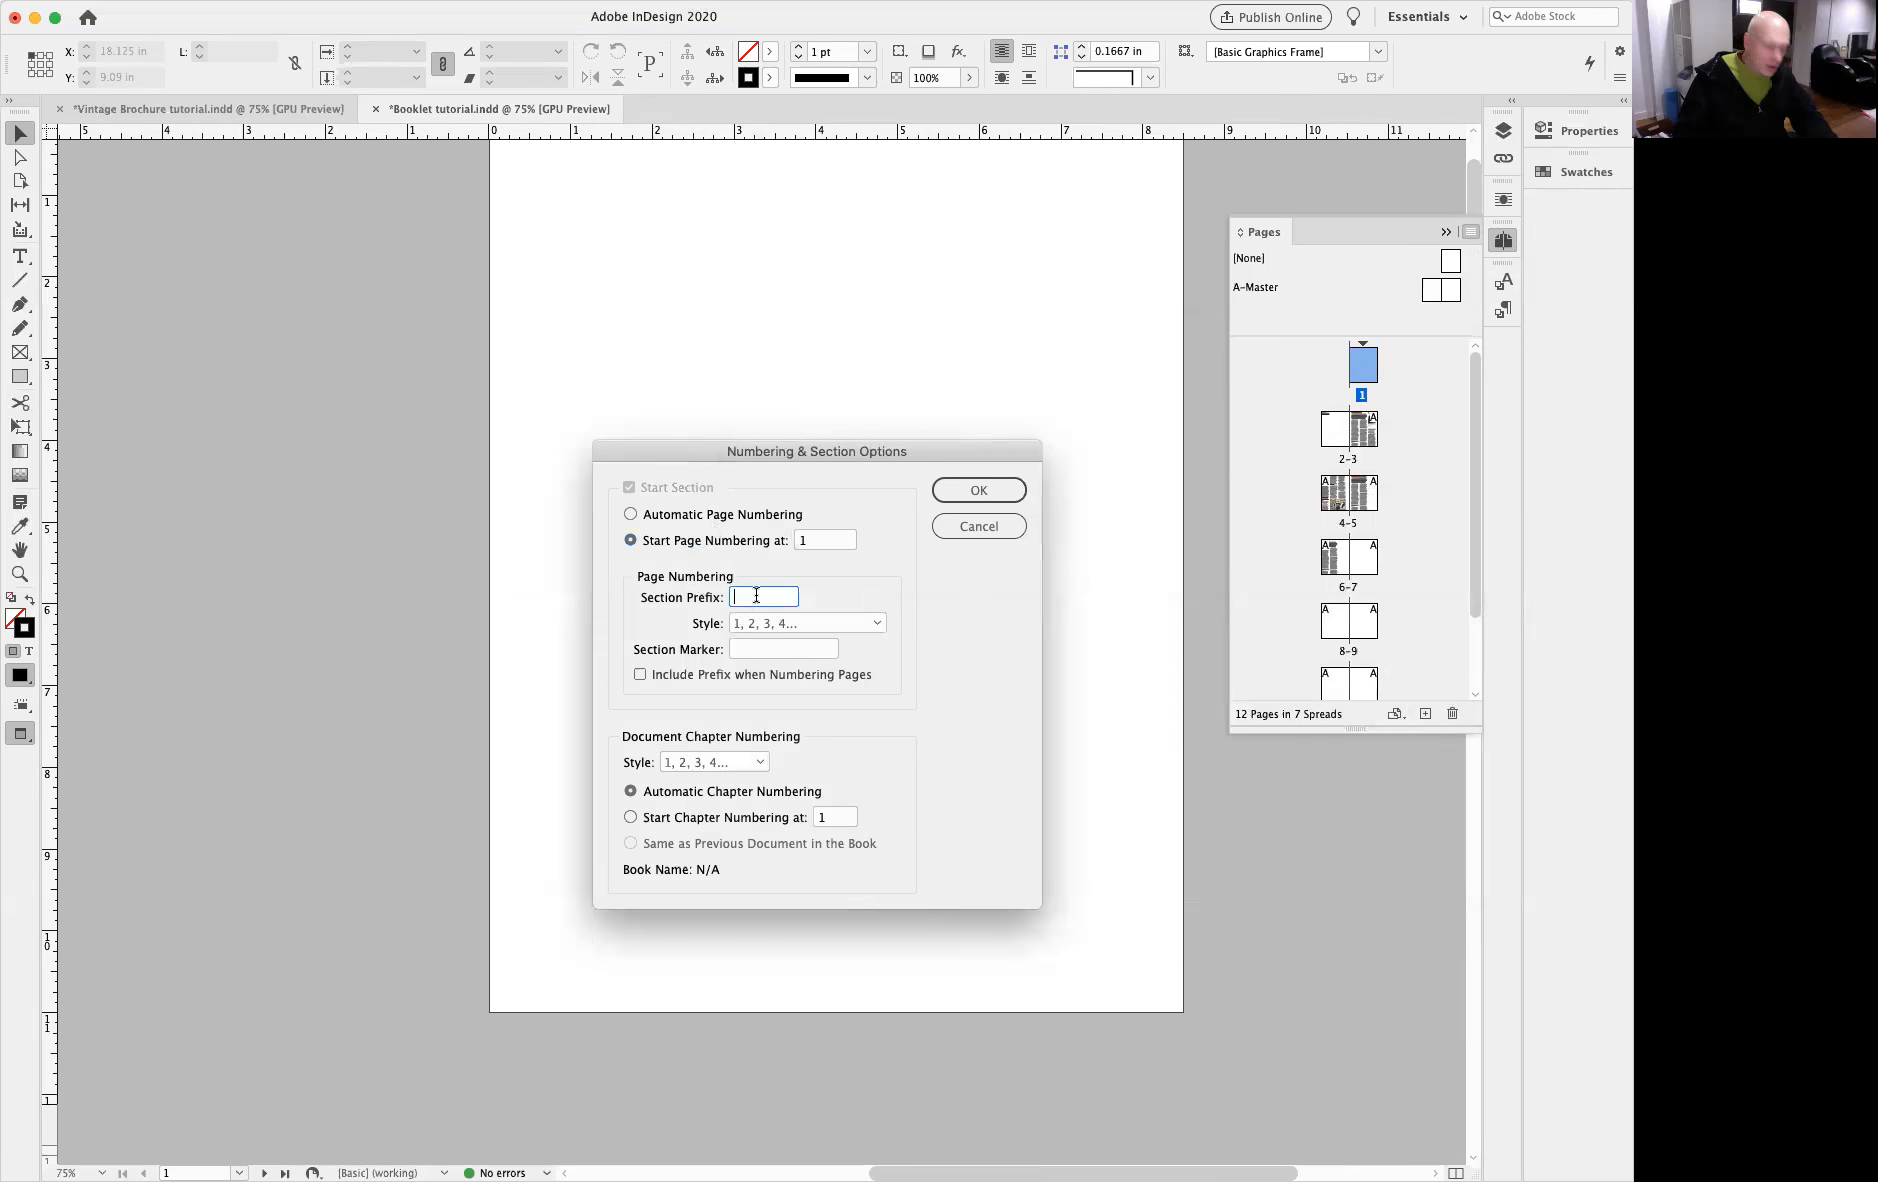
{"action": "type", "text": "ER"}
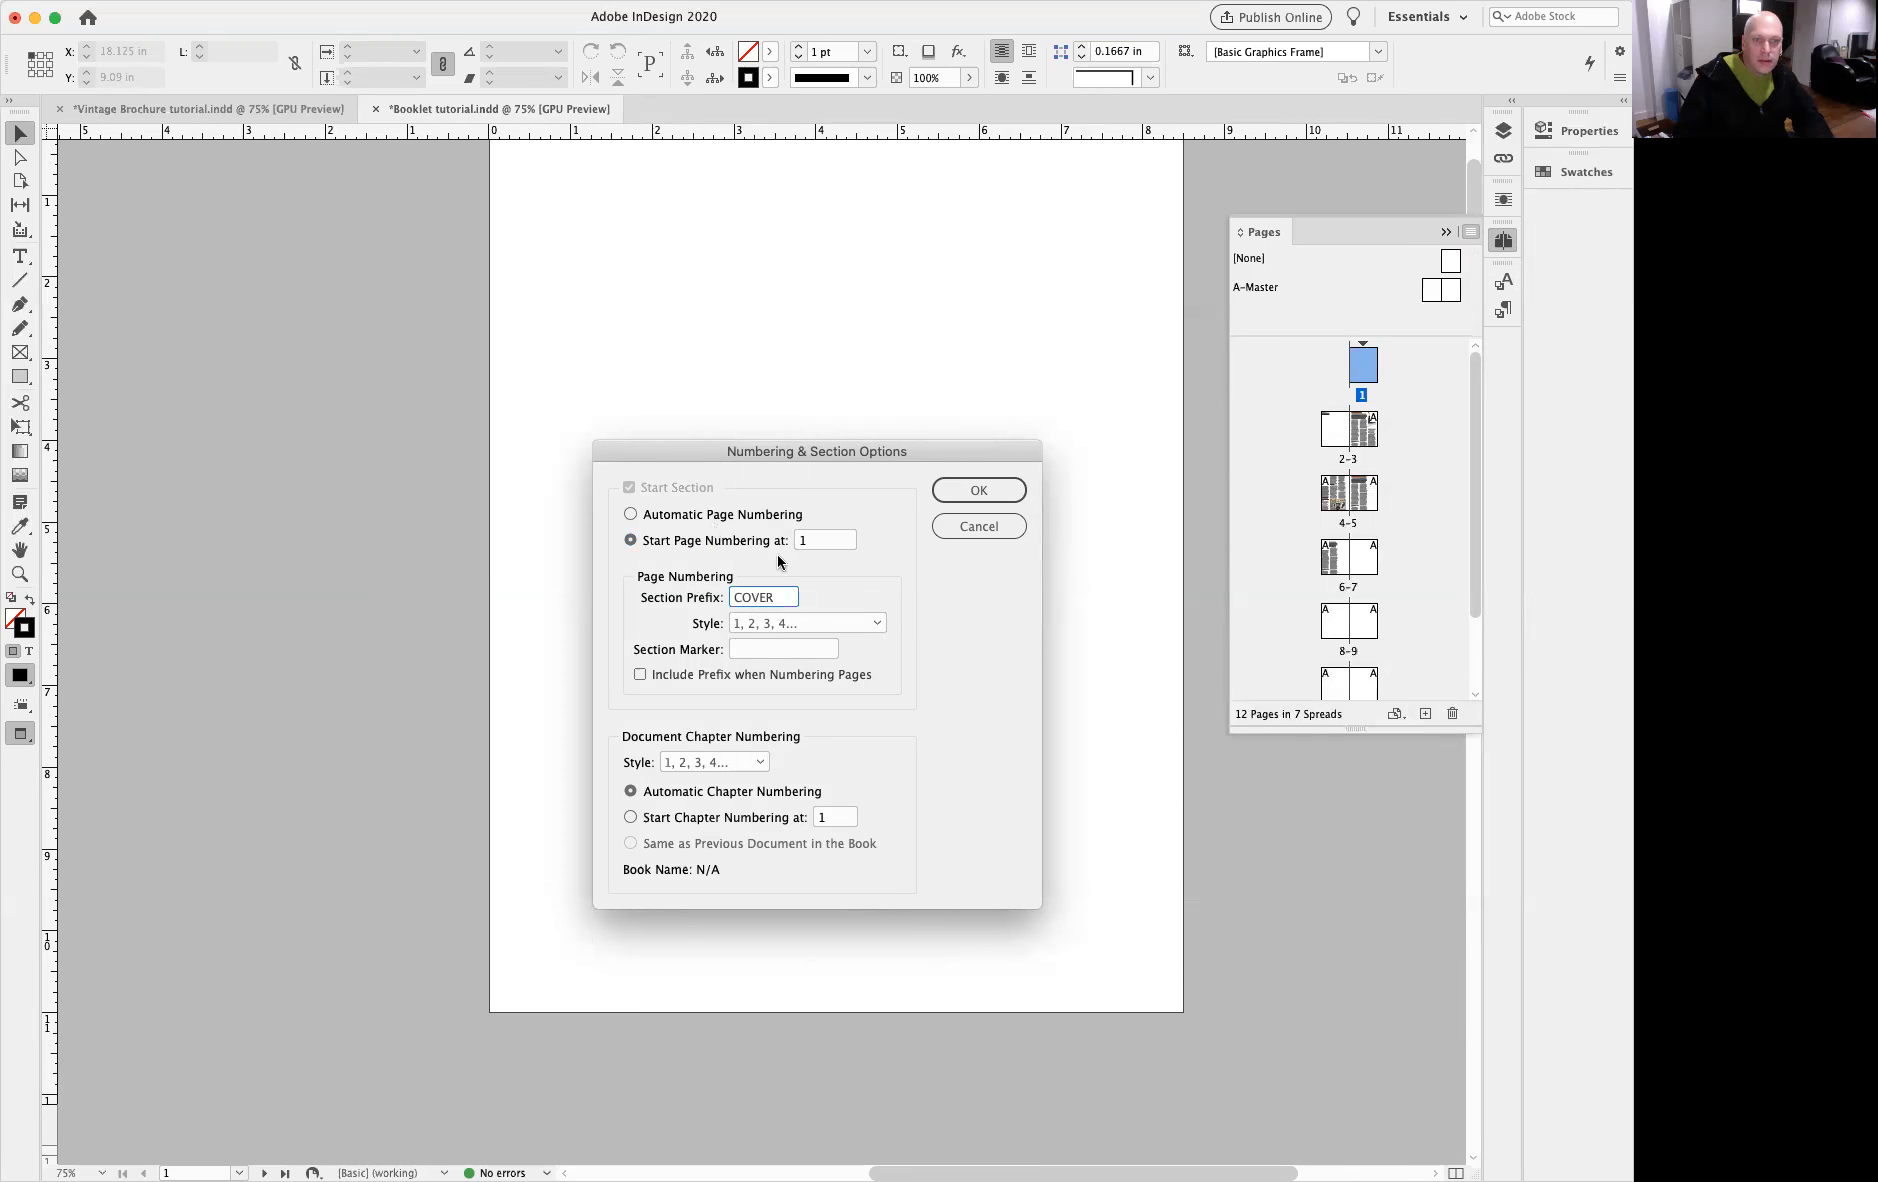
{"action": "left_click", "coordinate": [978, 490]}
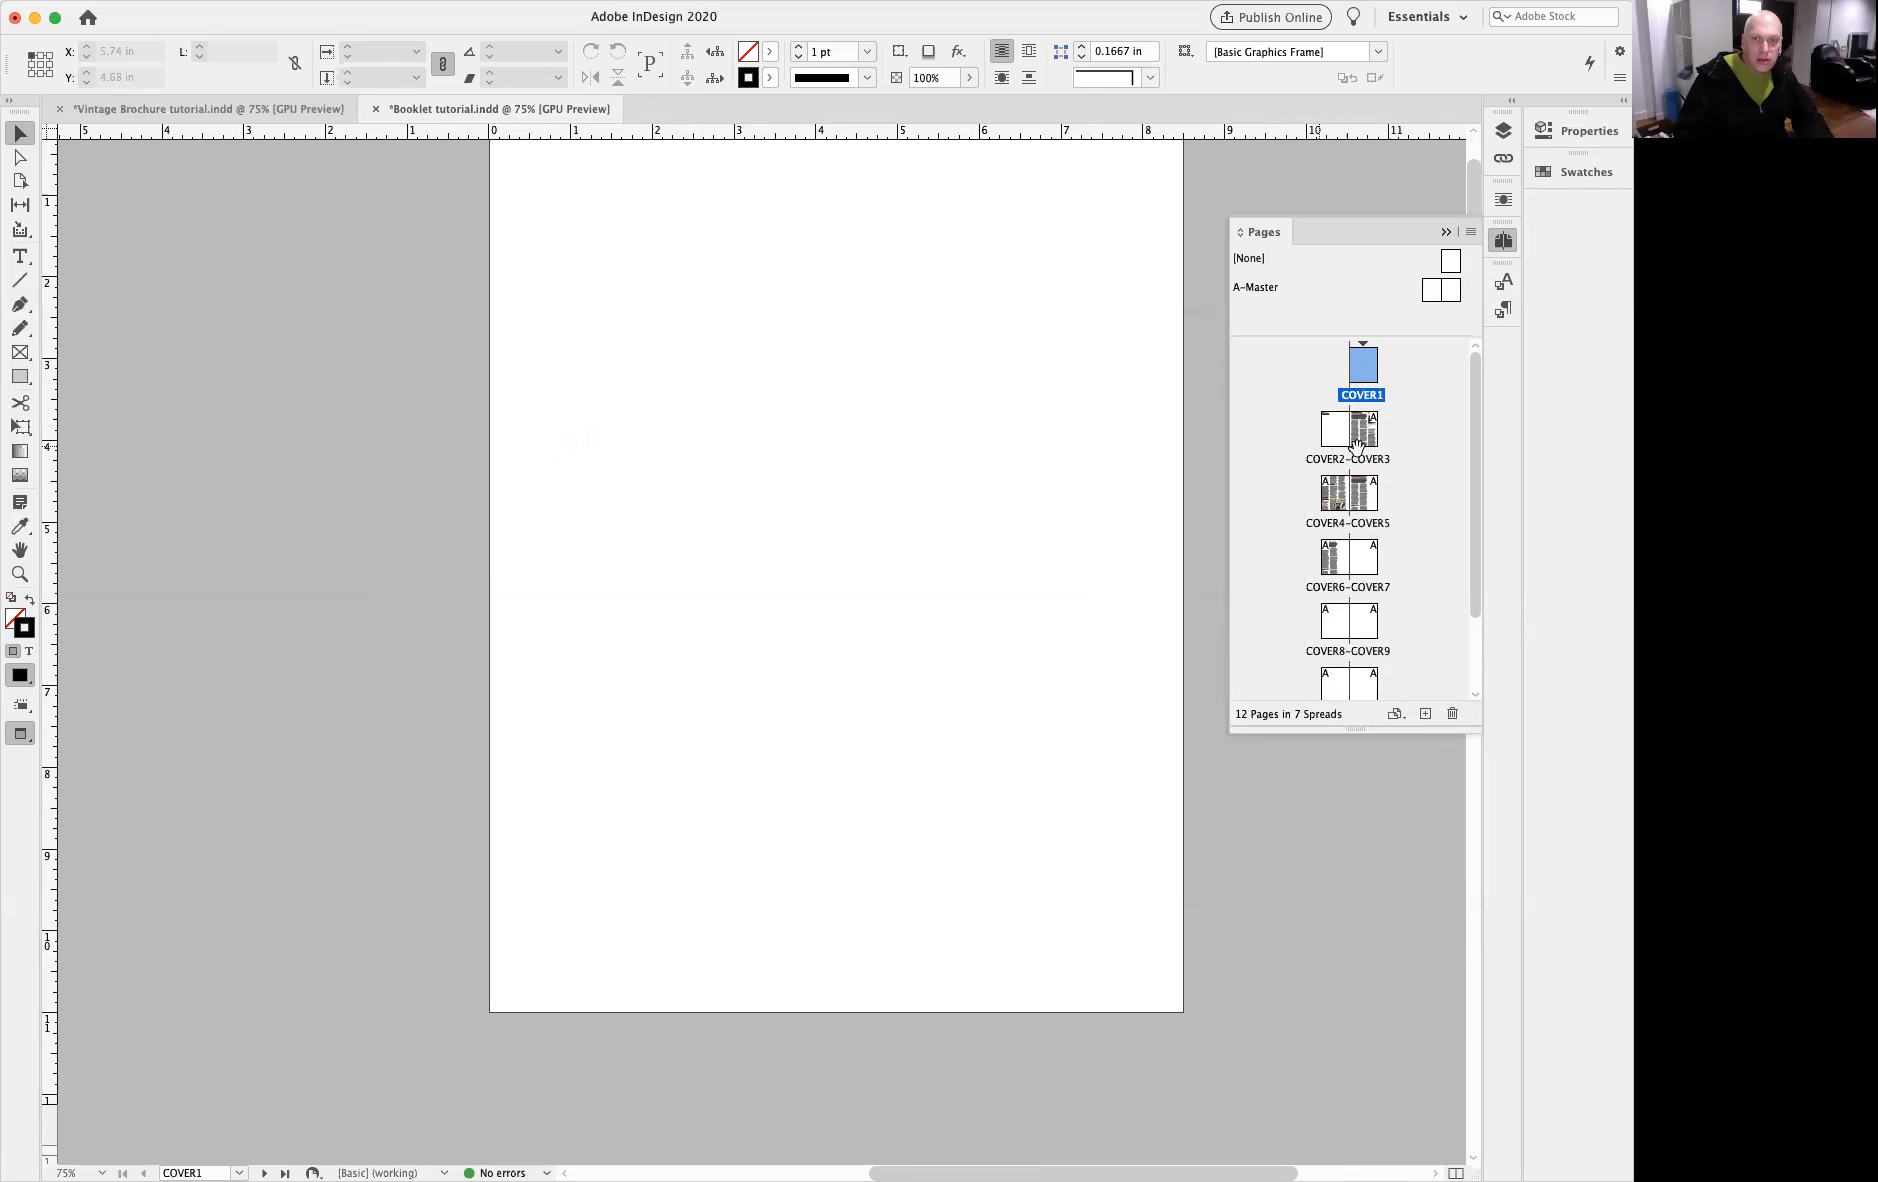
Step: Start a new section on the "Intro to vintage" page with page numbering starting at 1
{"action": "scroll", "coordinate": [999, 899], "scroll_direction": "down", "scroll_amount": 15}
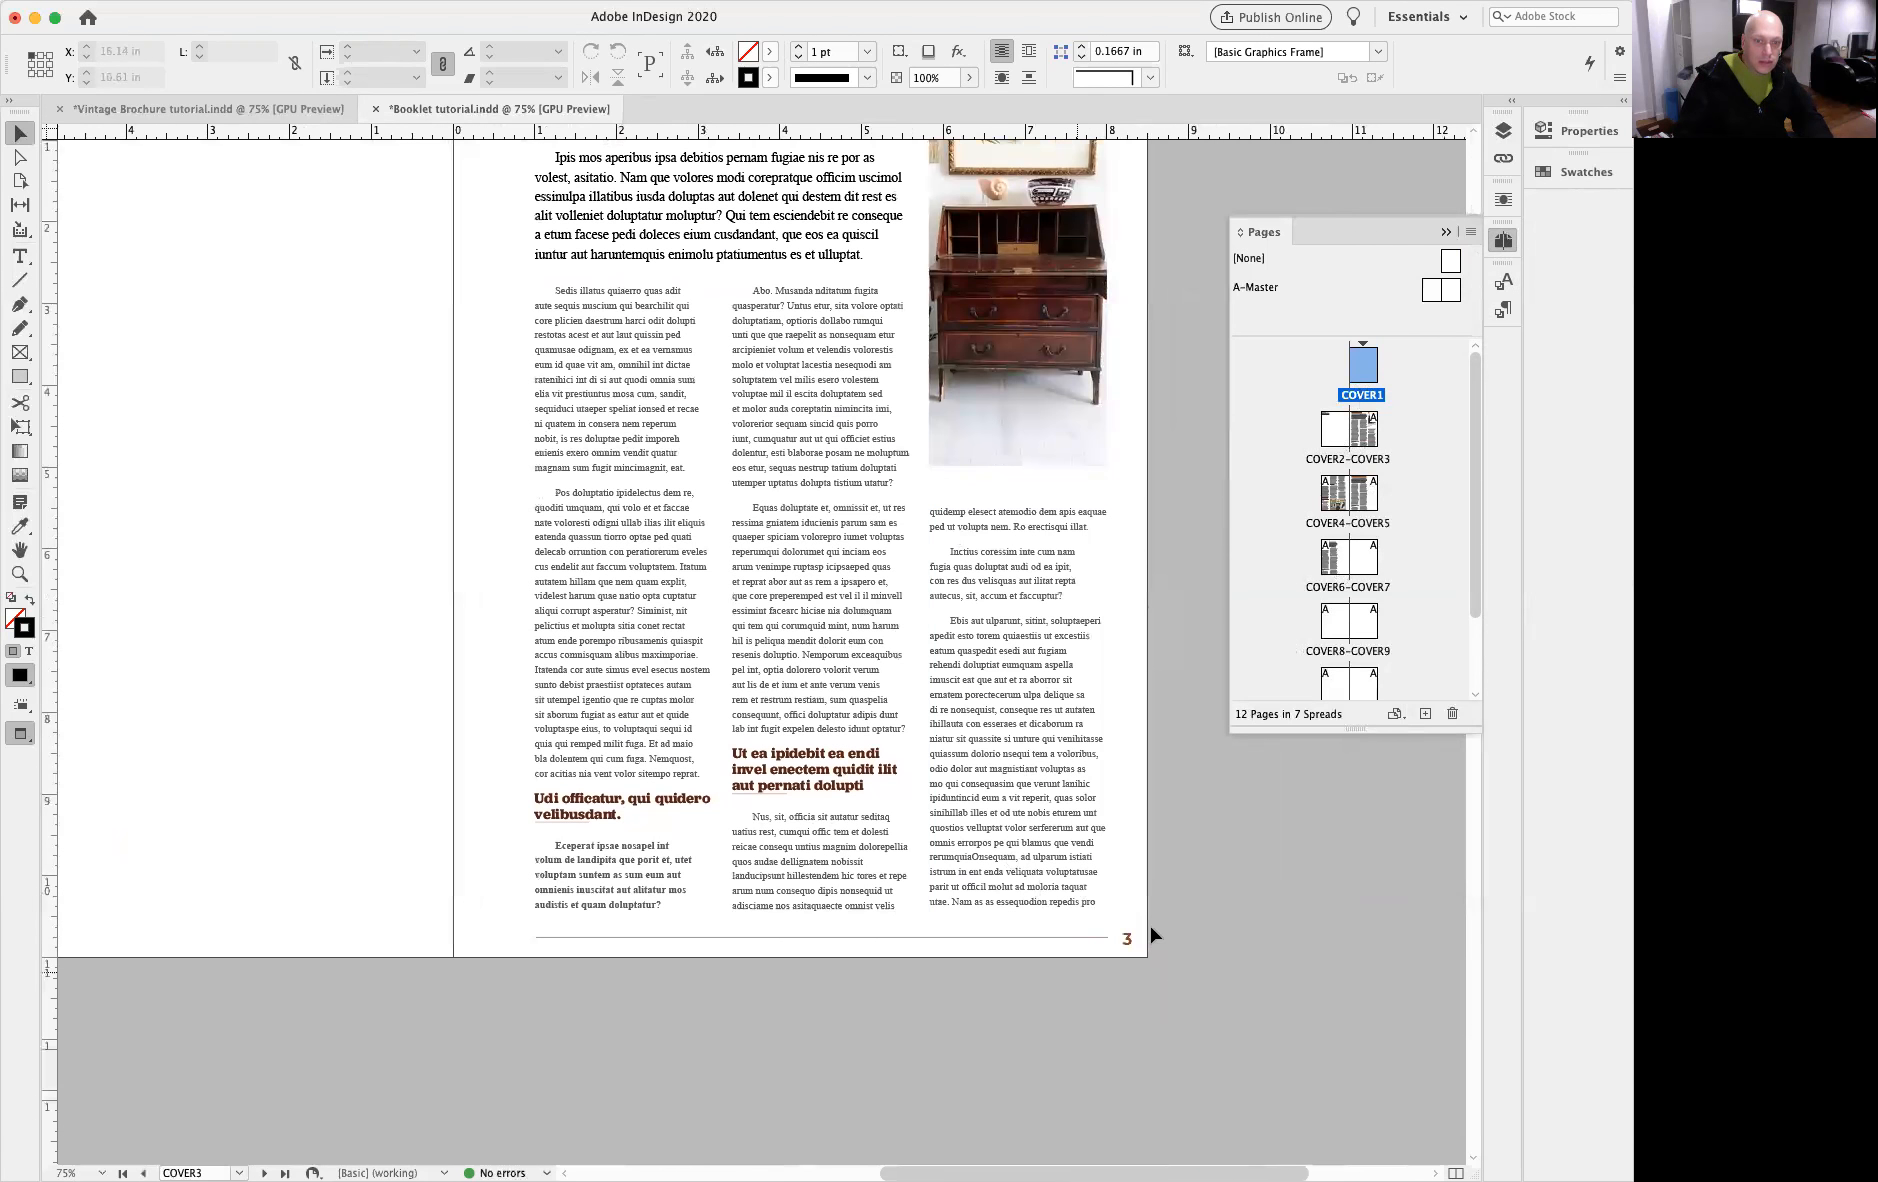
{"action": "left_click", "coordinate": [1327, 444]}
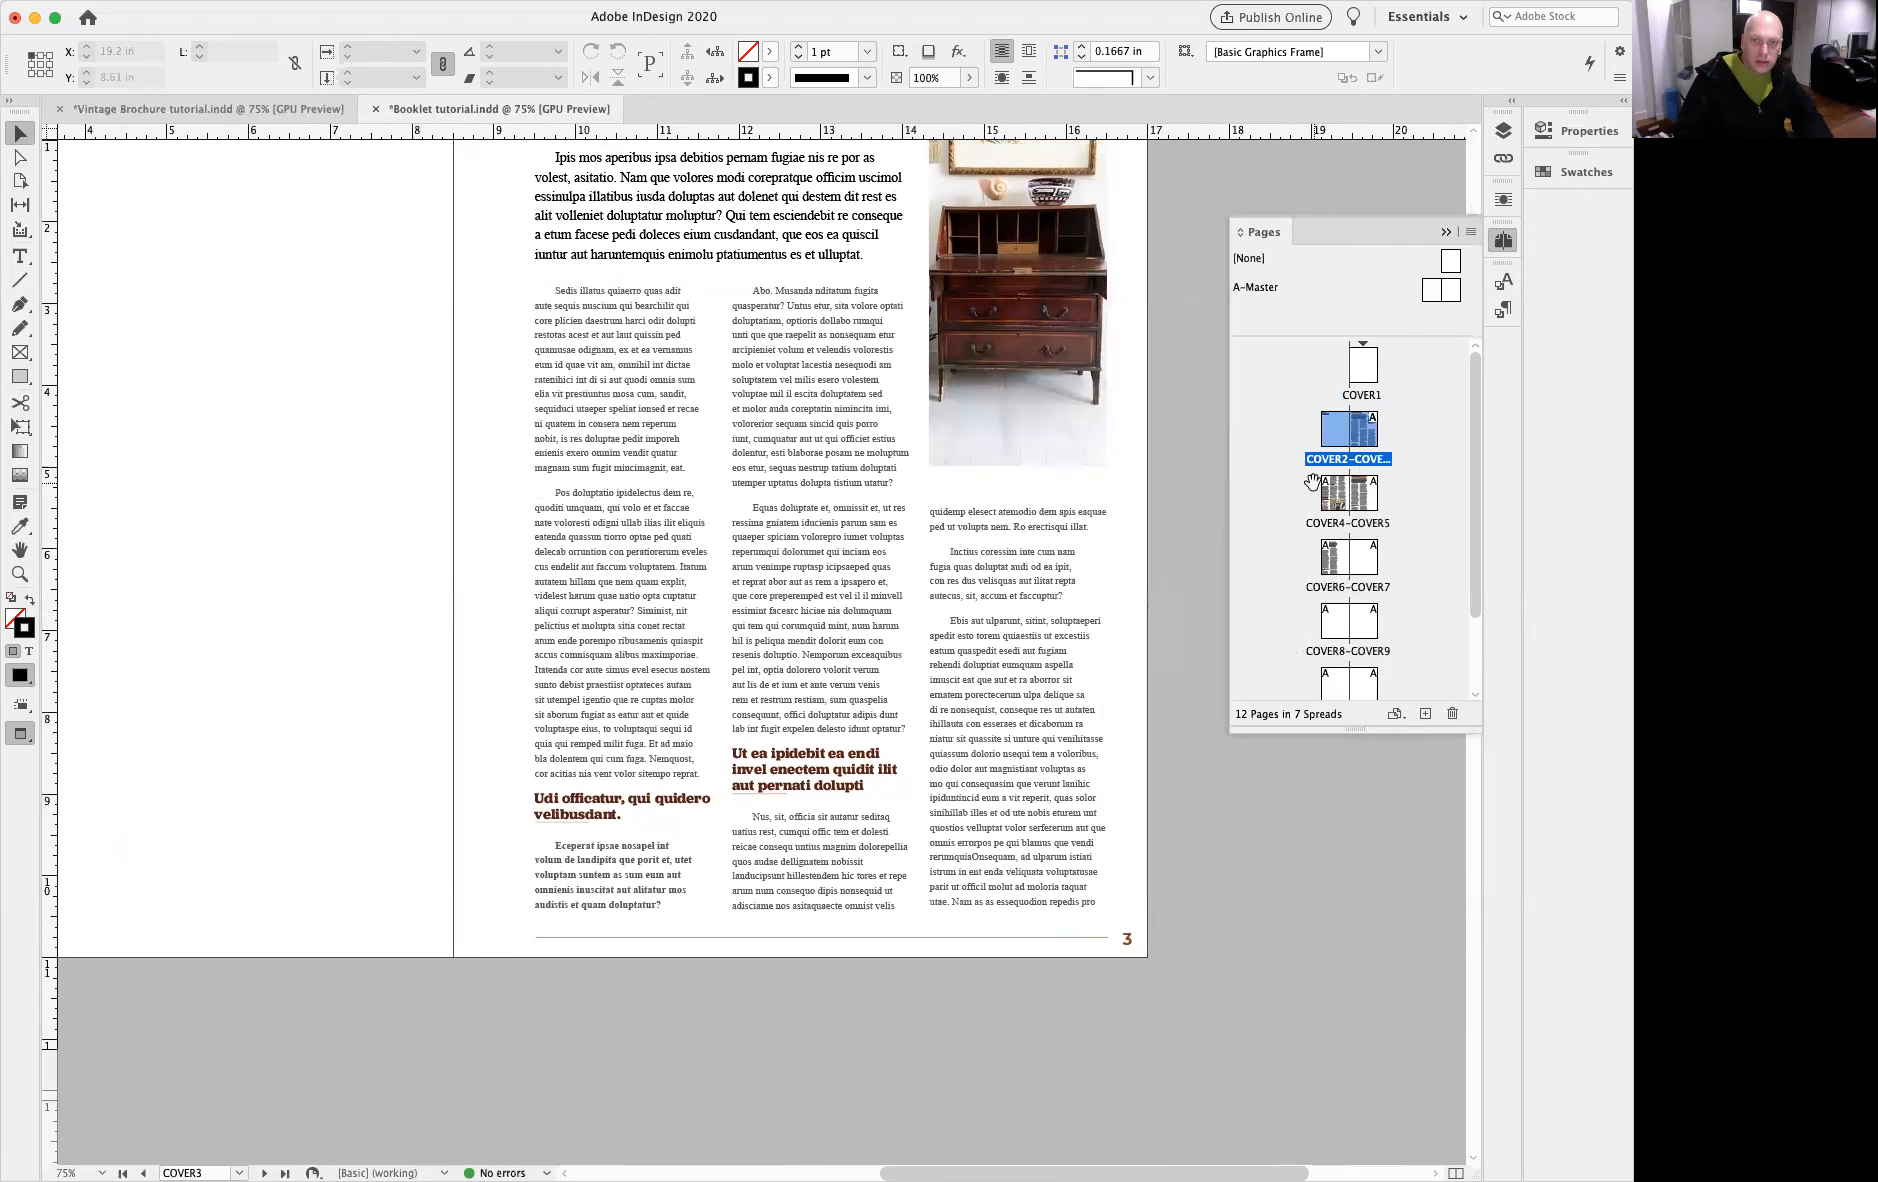
{"action": "left_click", "coordinate": [1365, 376]}
{"action": "left_click", "coordinate": [1362, 449]}
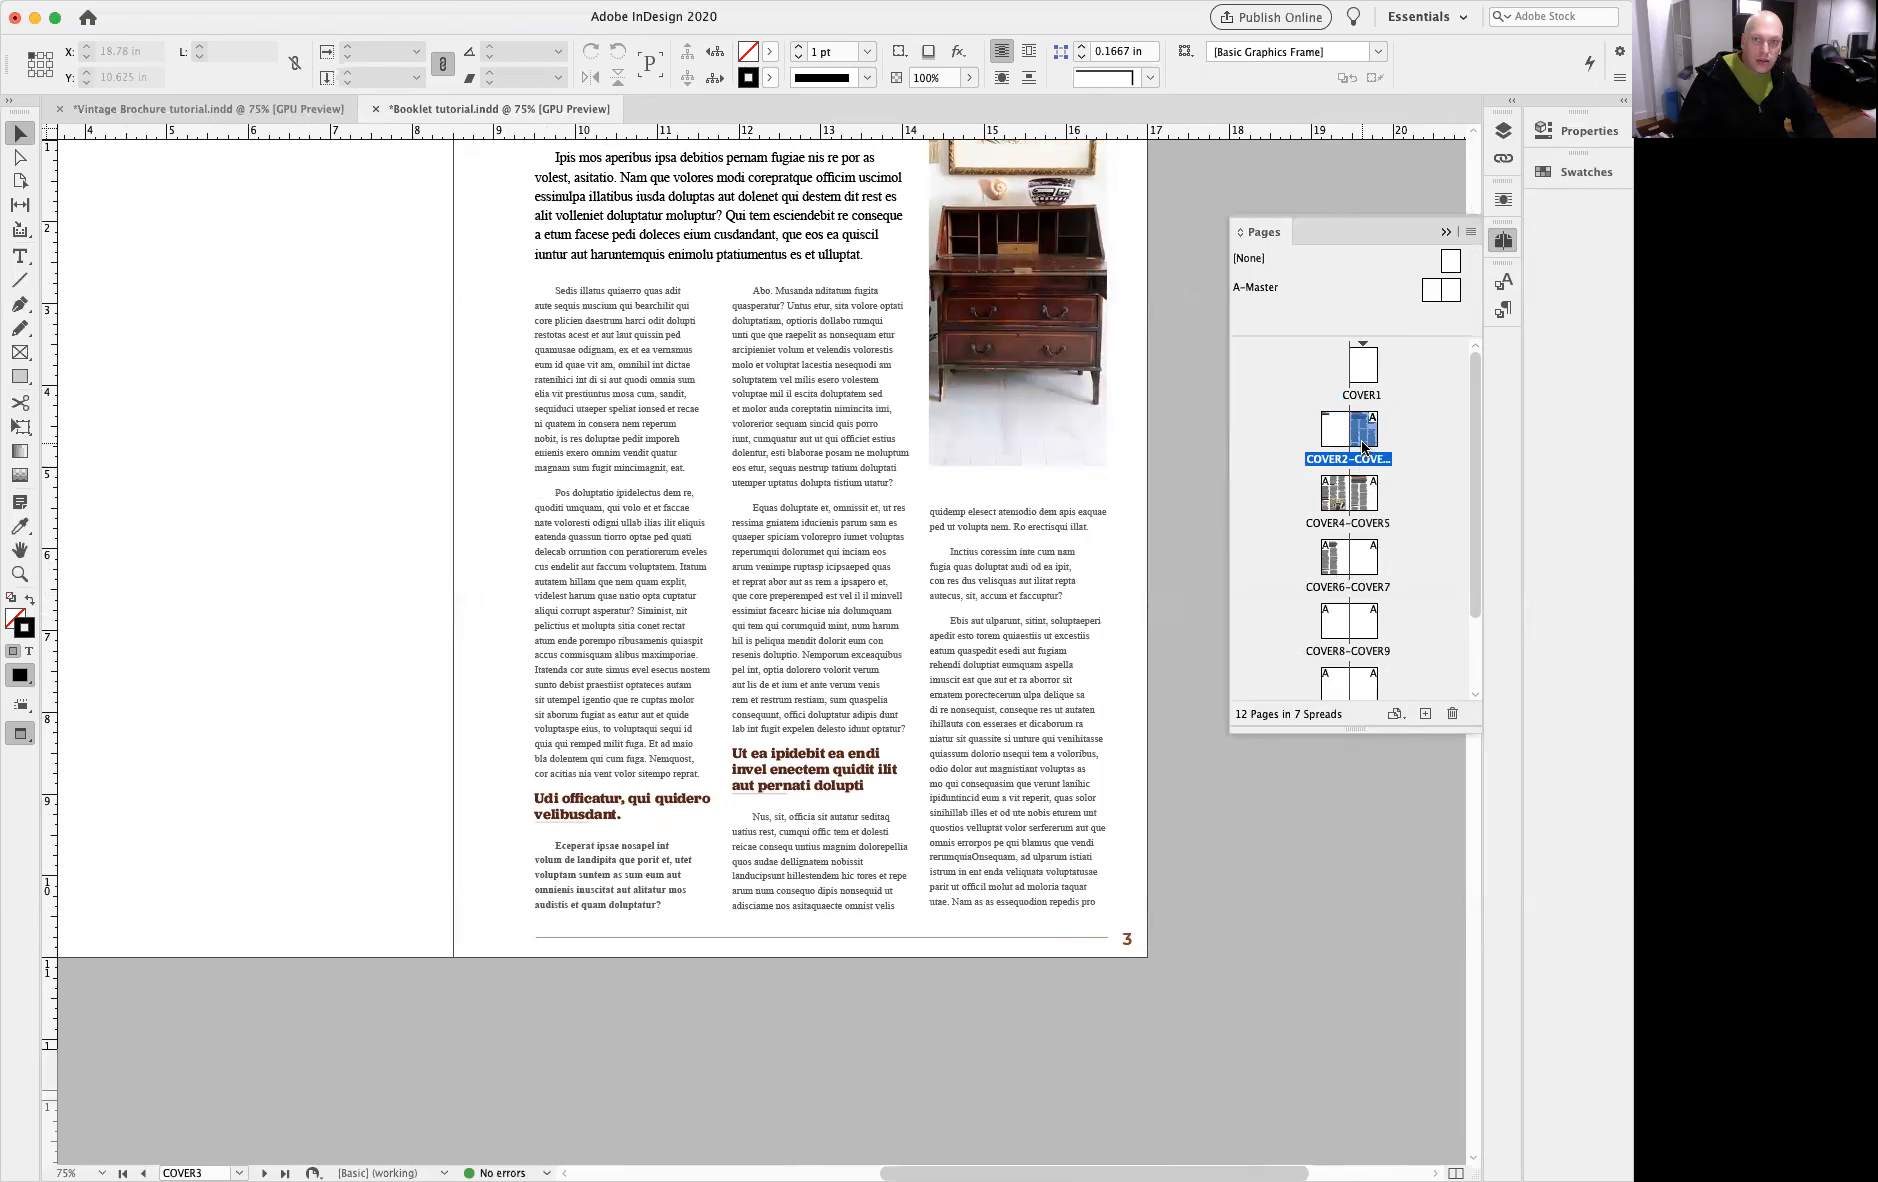
{"action": "left_click", "coordinate": [1471, 234]}
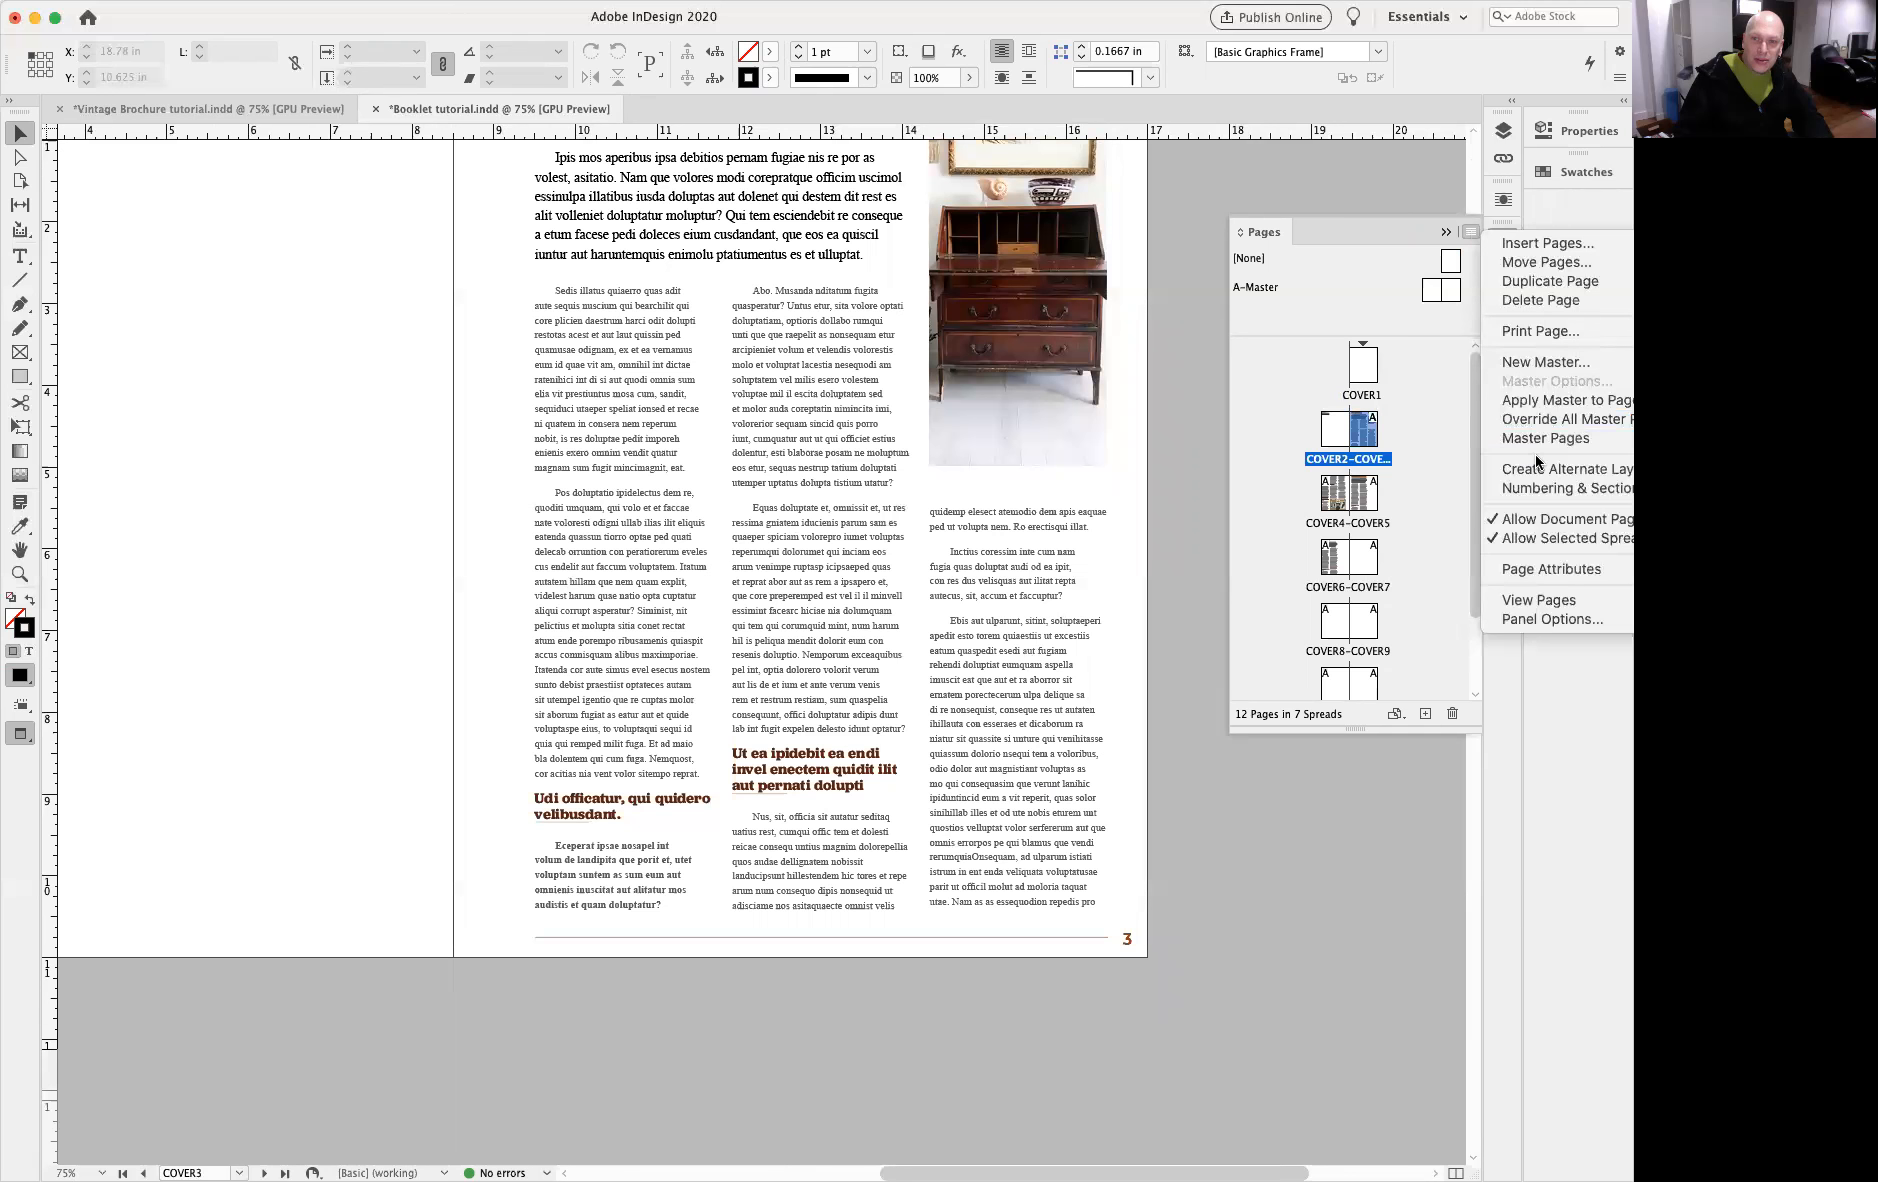
{"action": "left_click", "coordinate": [1518, 494]}
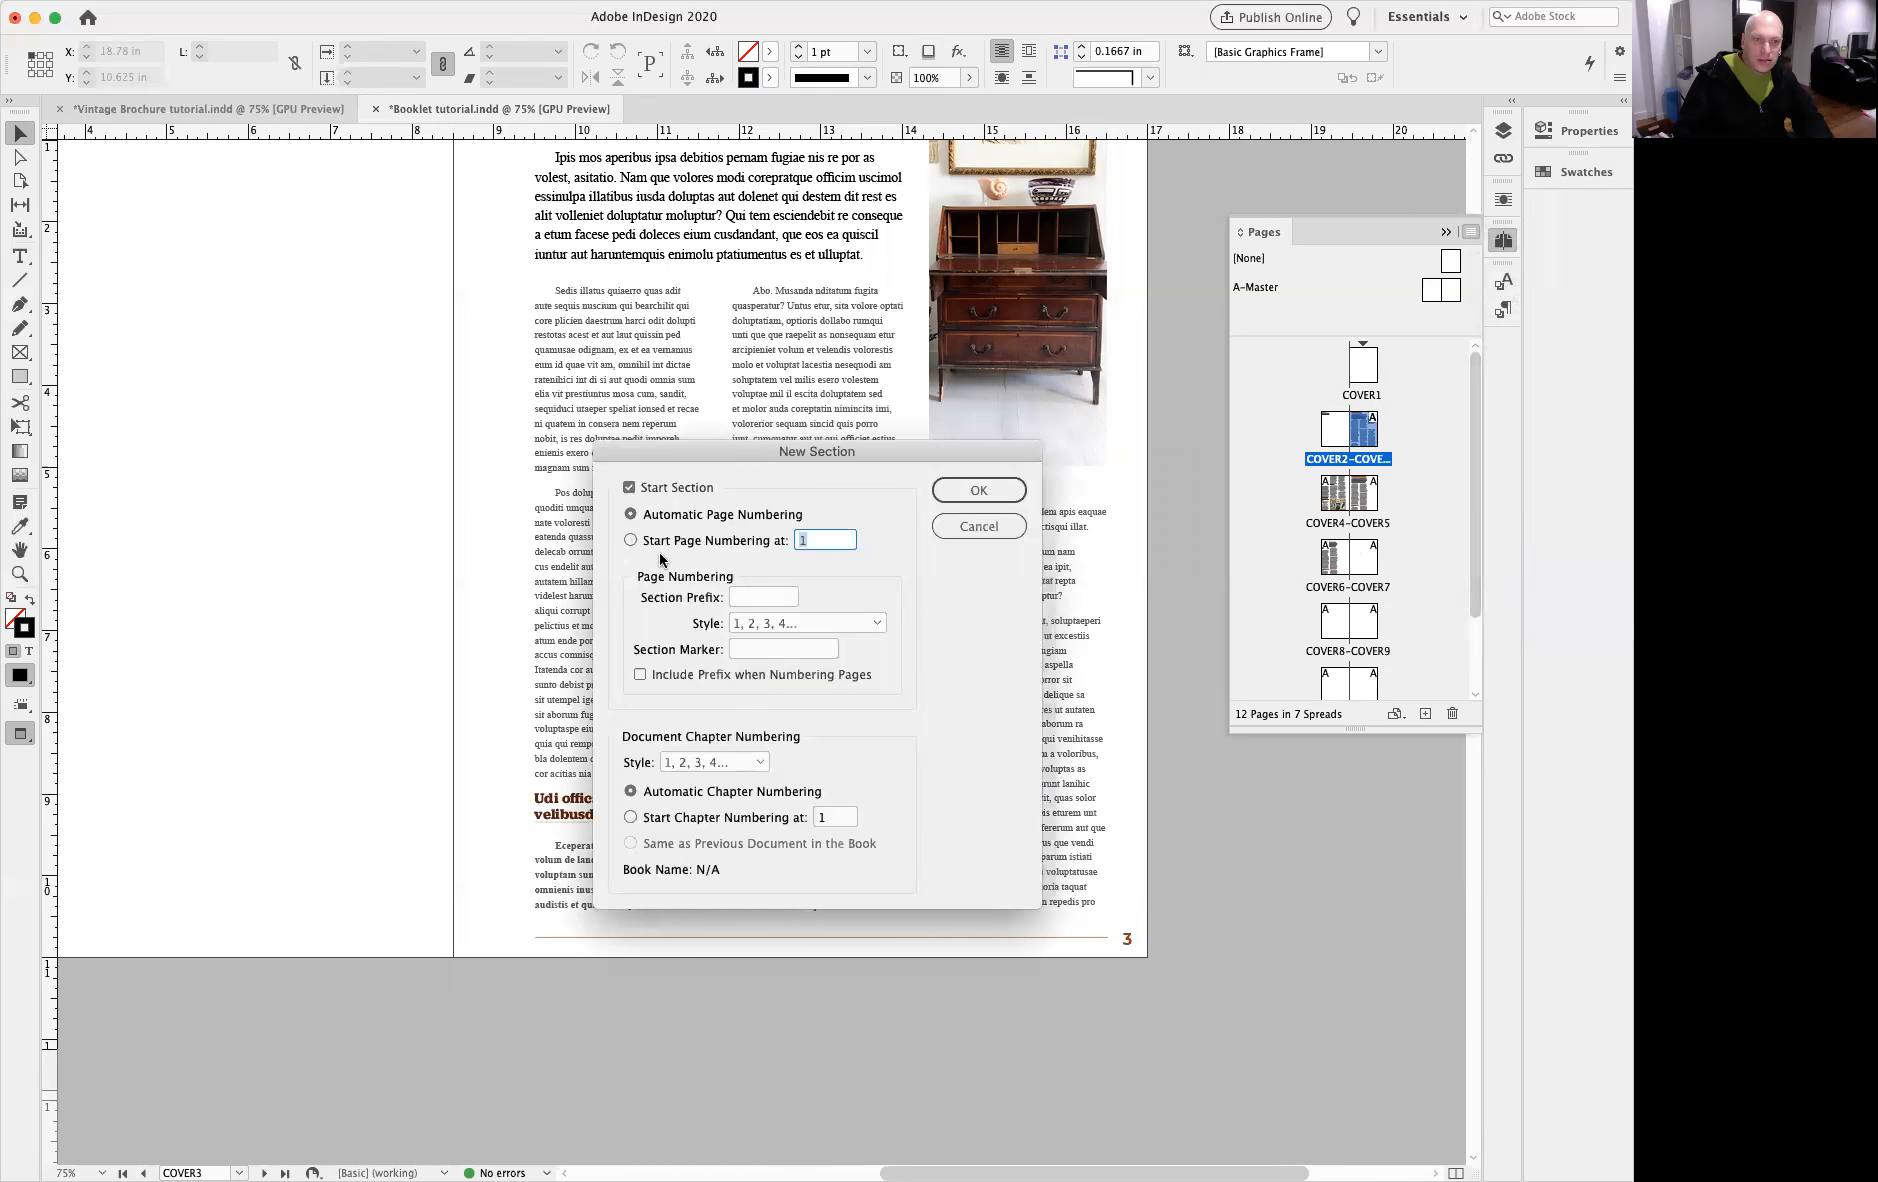
{"action": "left_click", "coordinate": [631, 545]}
{"action": "left_click", "coordinate": [977, 492]}
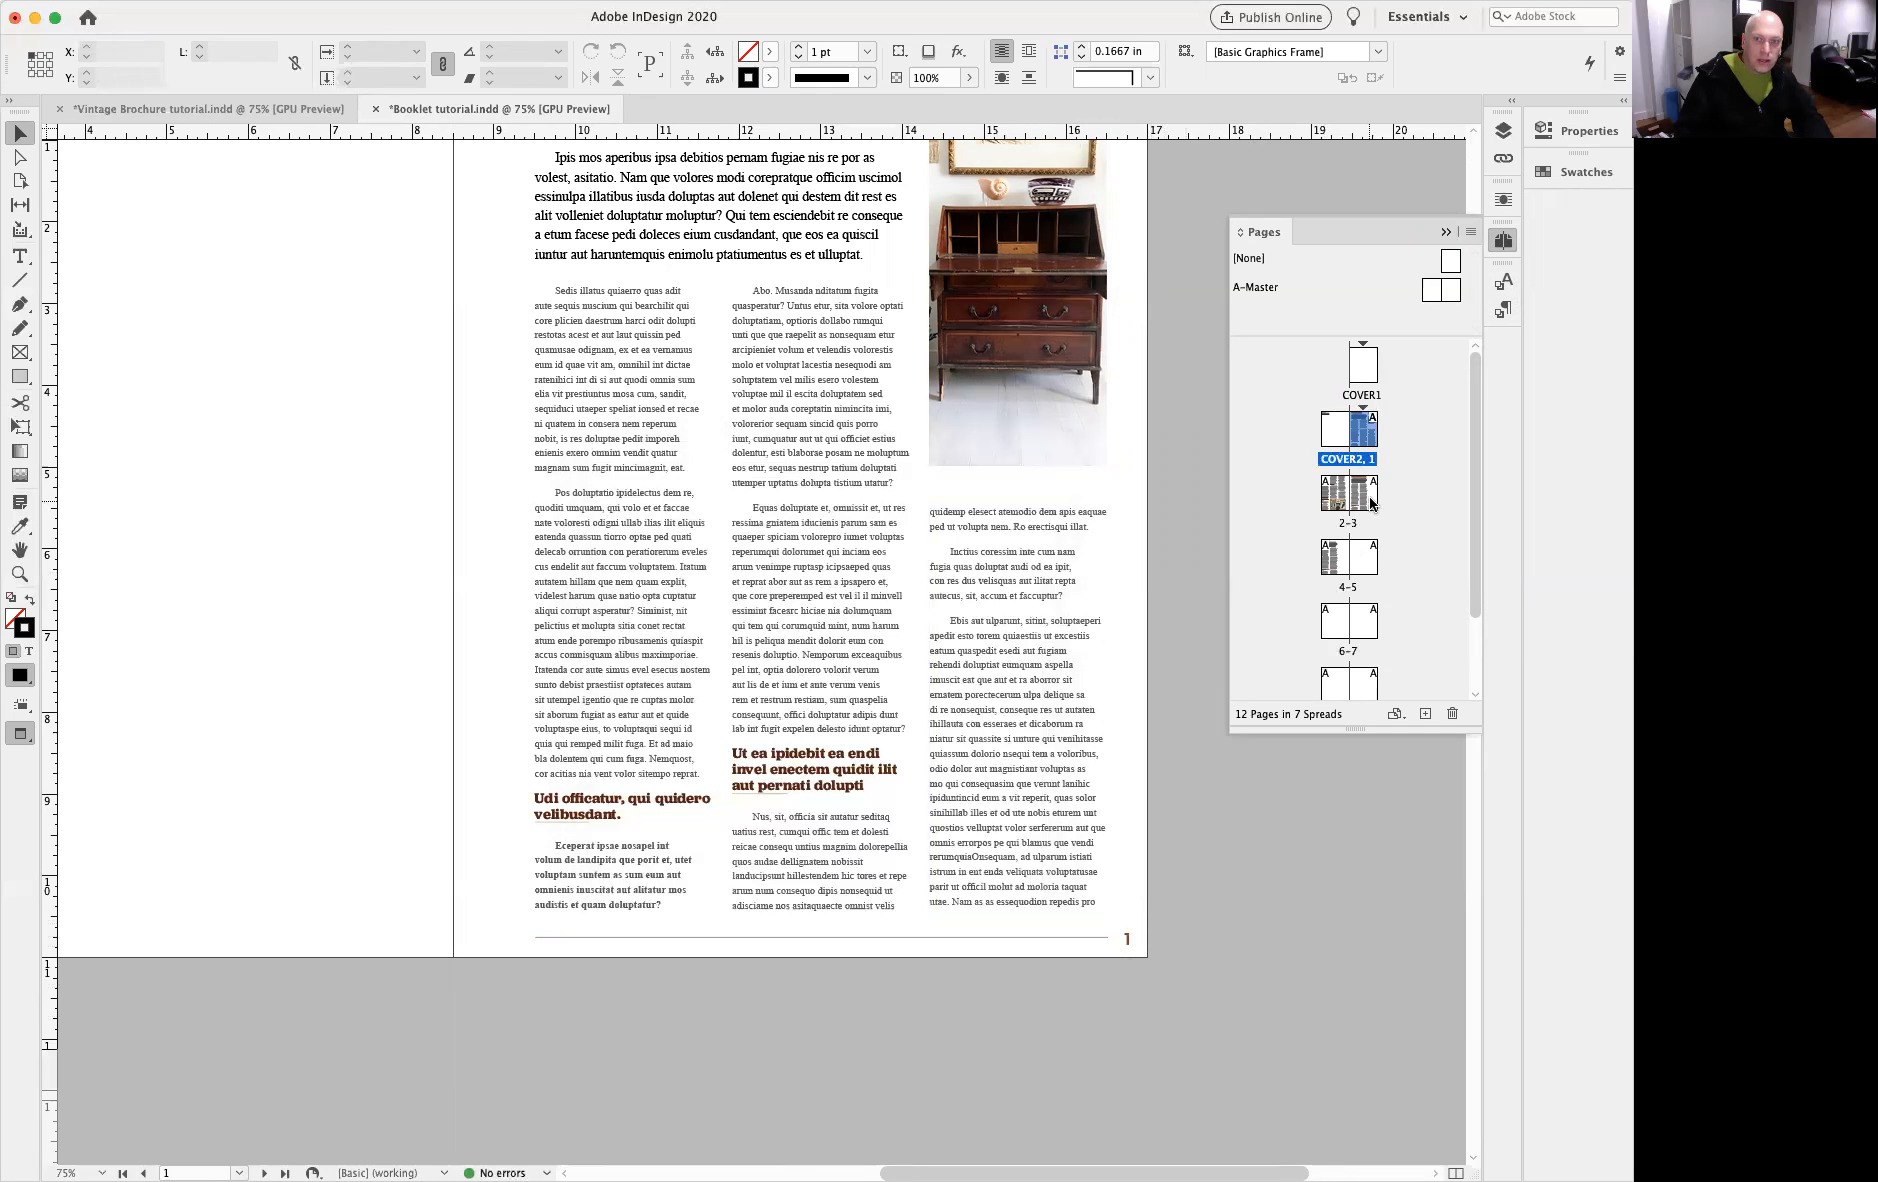
Step: Update the table of contents in the CONTENTS frame to match the new page numbering
{"action": "left_click", "coordinate": [1409, 371]}
{"action": "scroll", "coordinate": [835, 893], "scroll_direction": "left", "scroll_amount": 3}
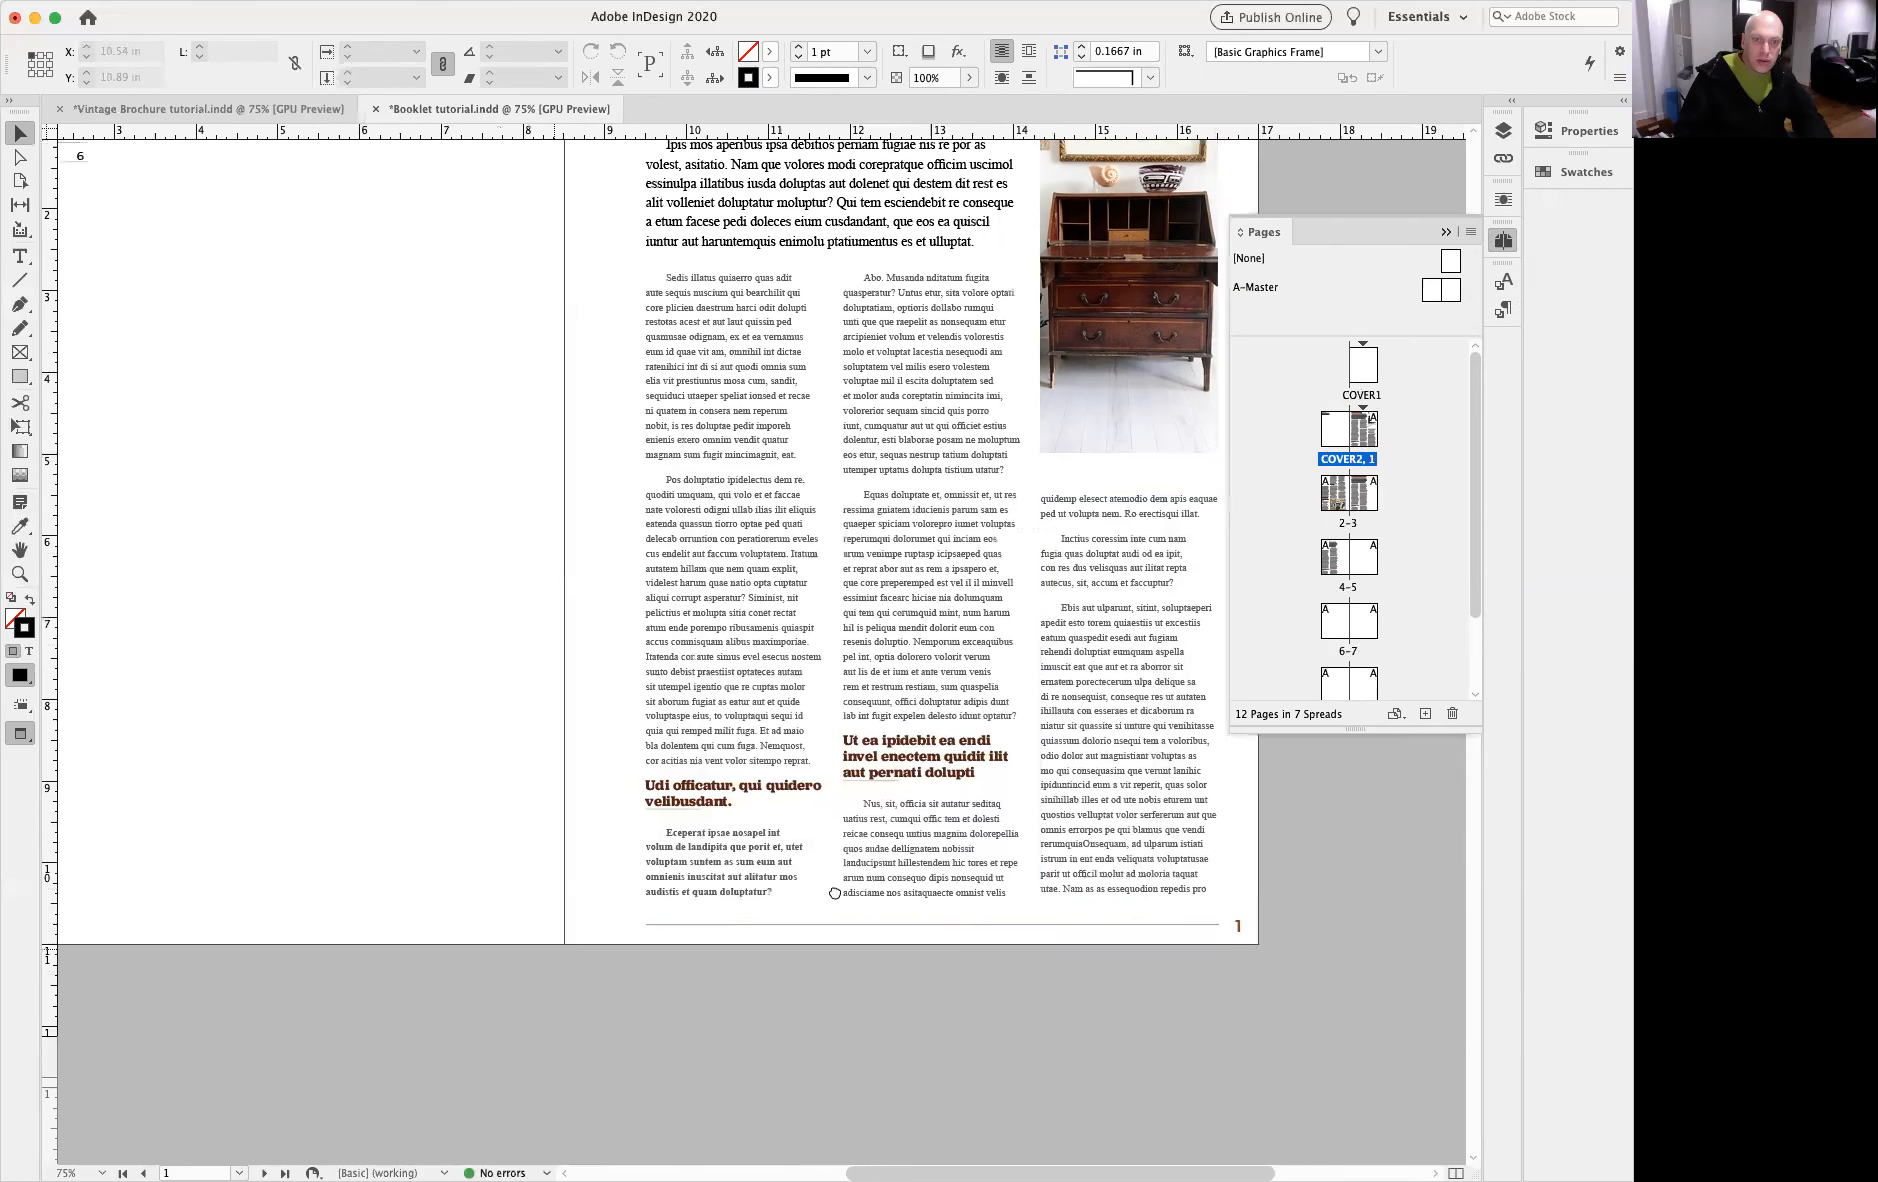
{"action": "scroll", "coordinate": [835, 893], "scroll_direction": "down", "scroll_amount": 5}
{"action": "scroll", "coordinate": [750, 810], "scroll_direction": "left", "scroll_amount": 4}
{"action": "scroll", "coordinate": [662, 733], "scroll_direction": "up", "scroll_amount": 10}
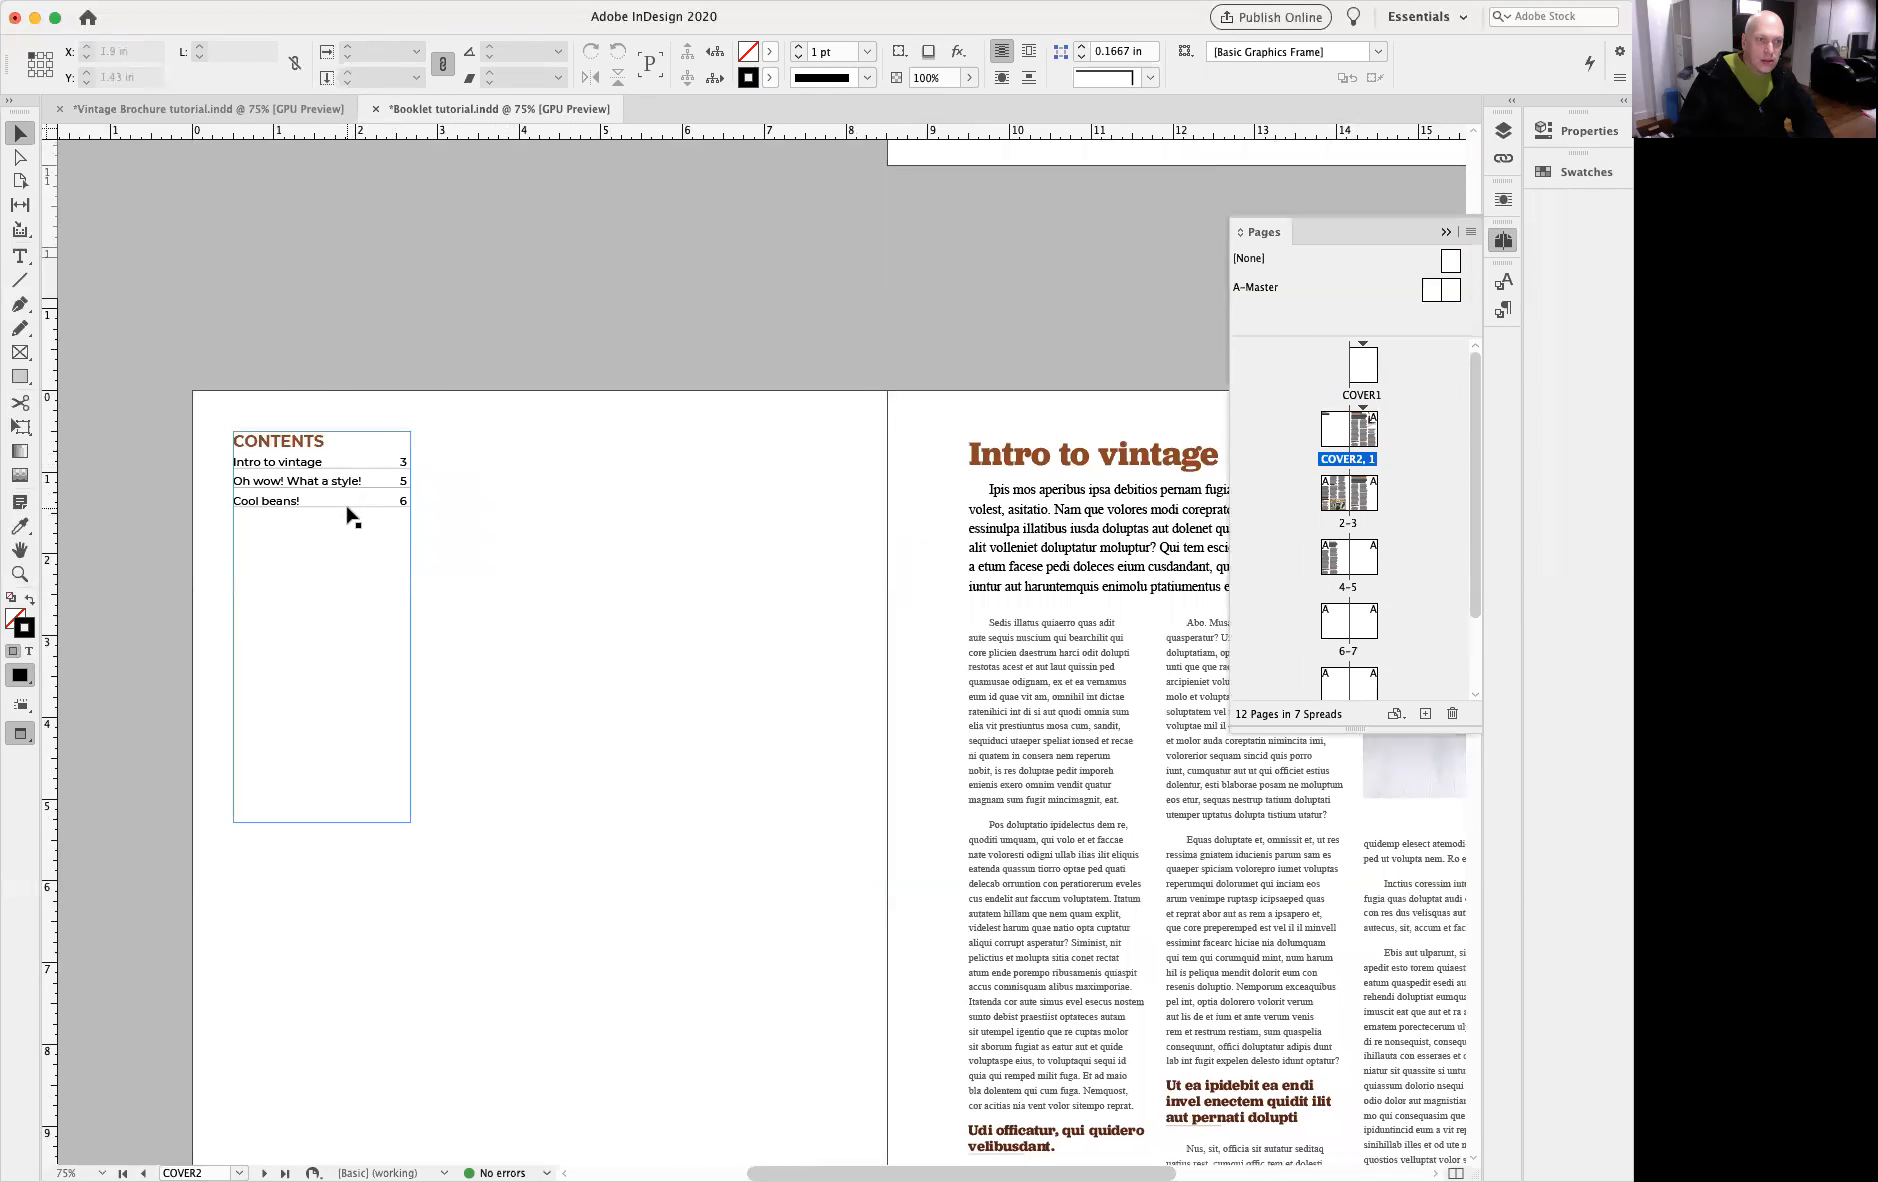
{"action": "left_click", "coordinate": [350, 515]}
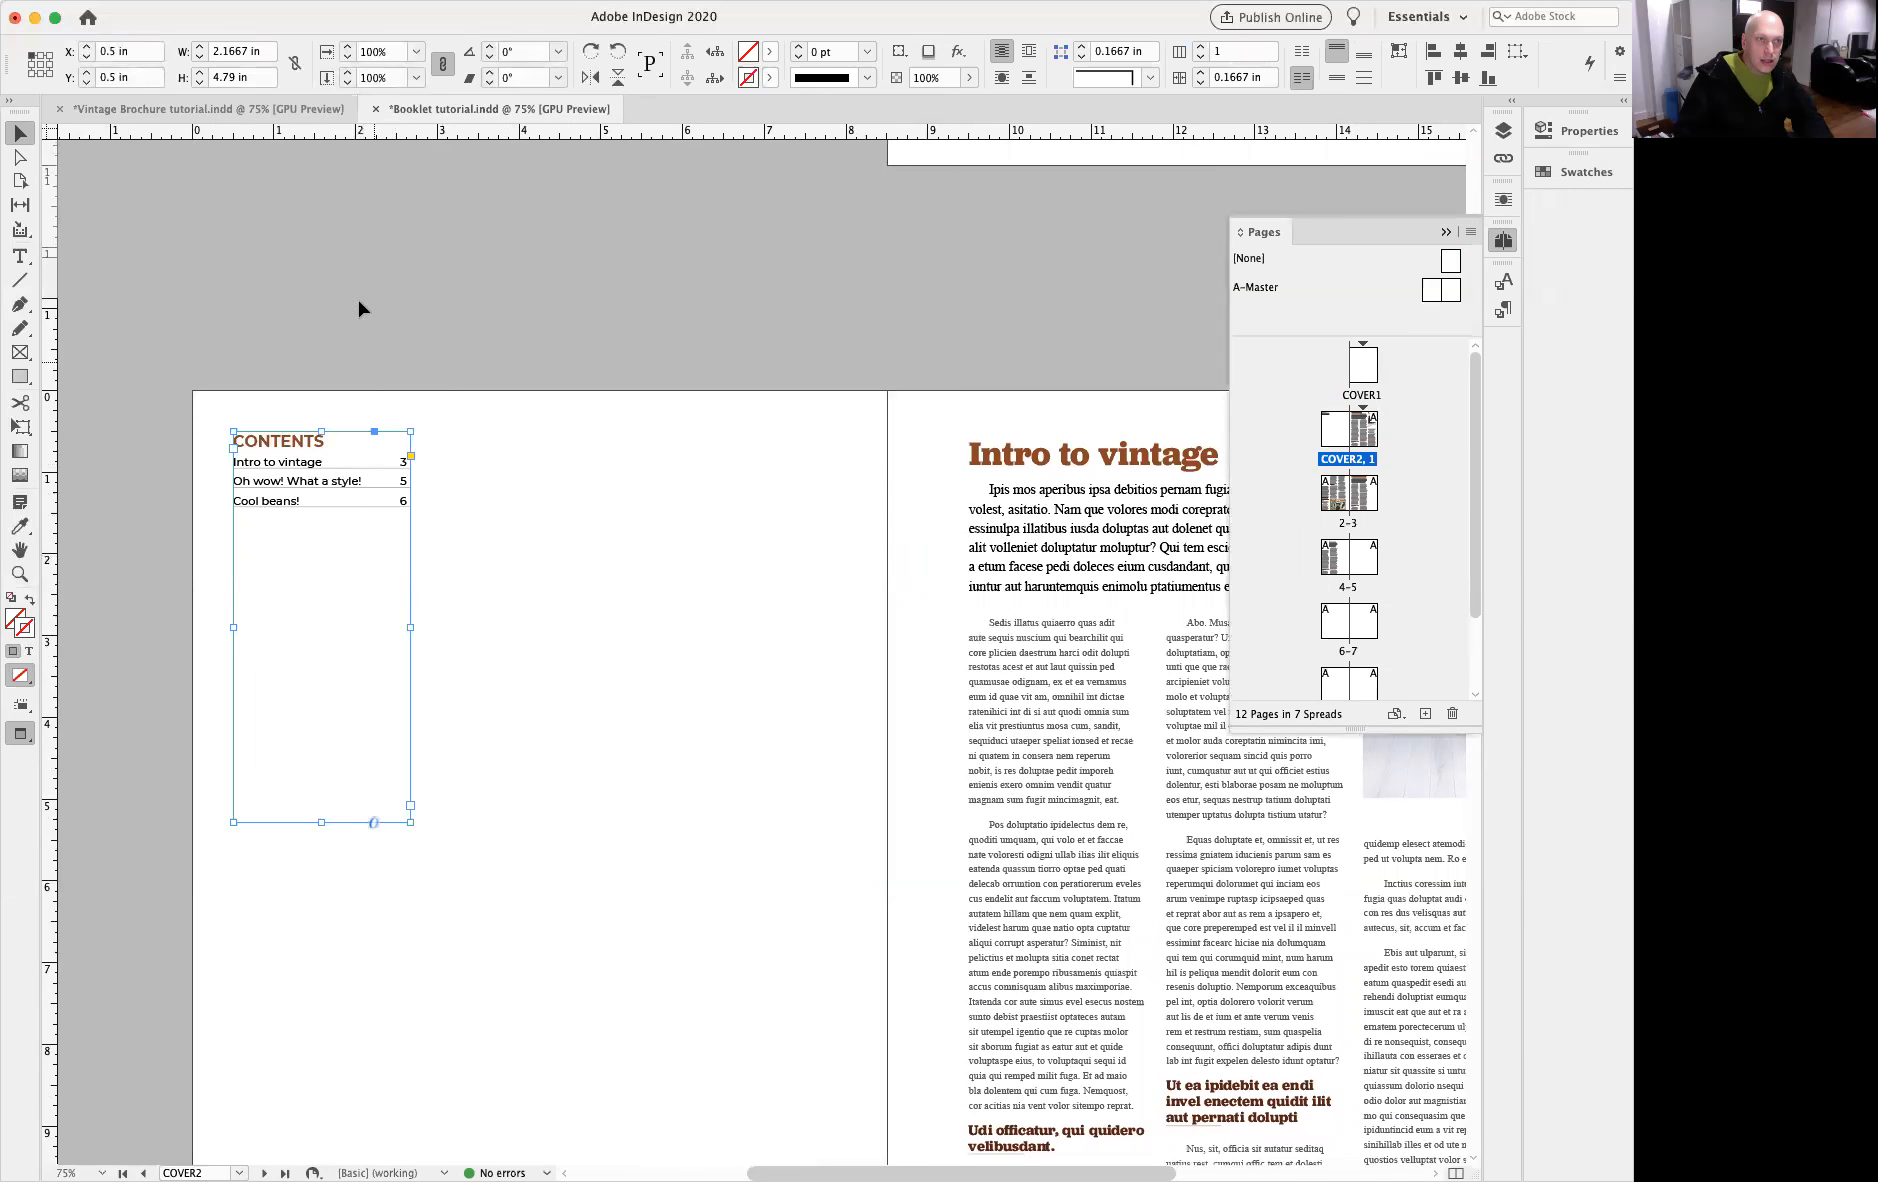
{"action": "left_click", "coordinate": [181, 0]}
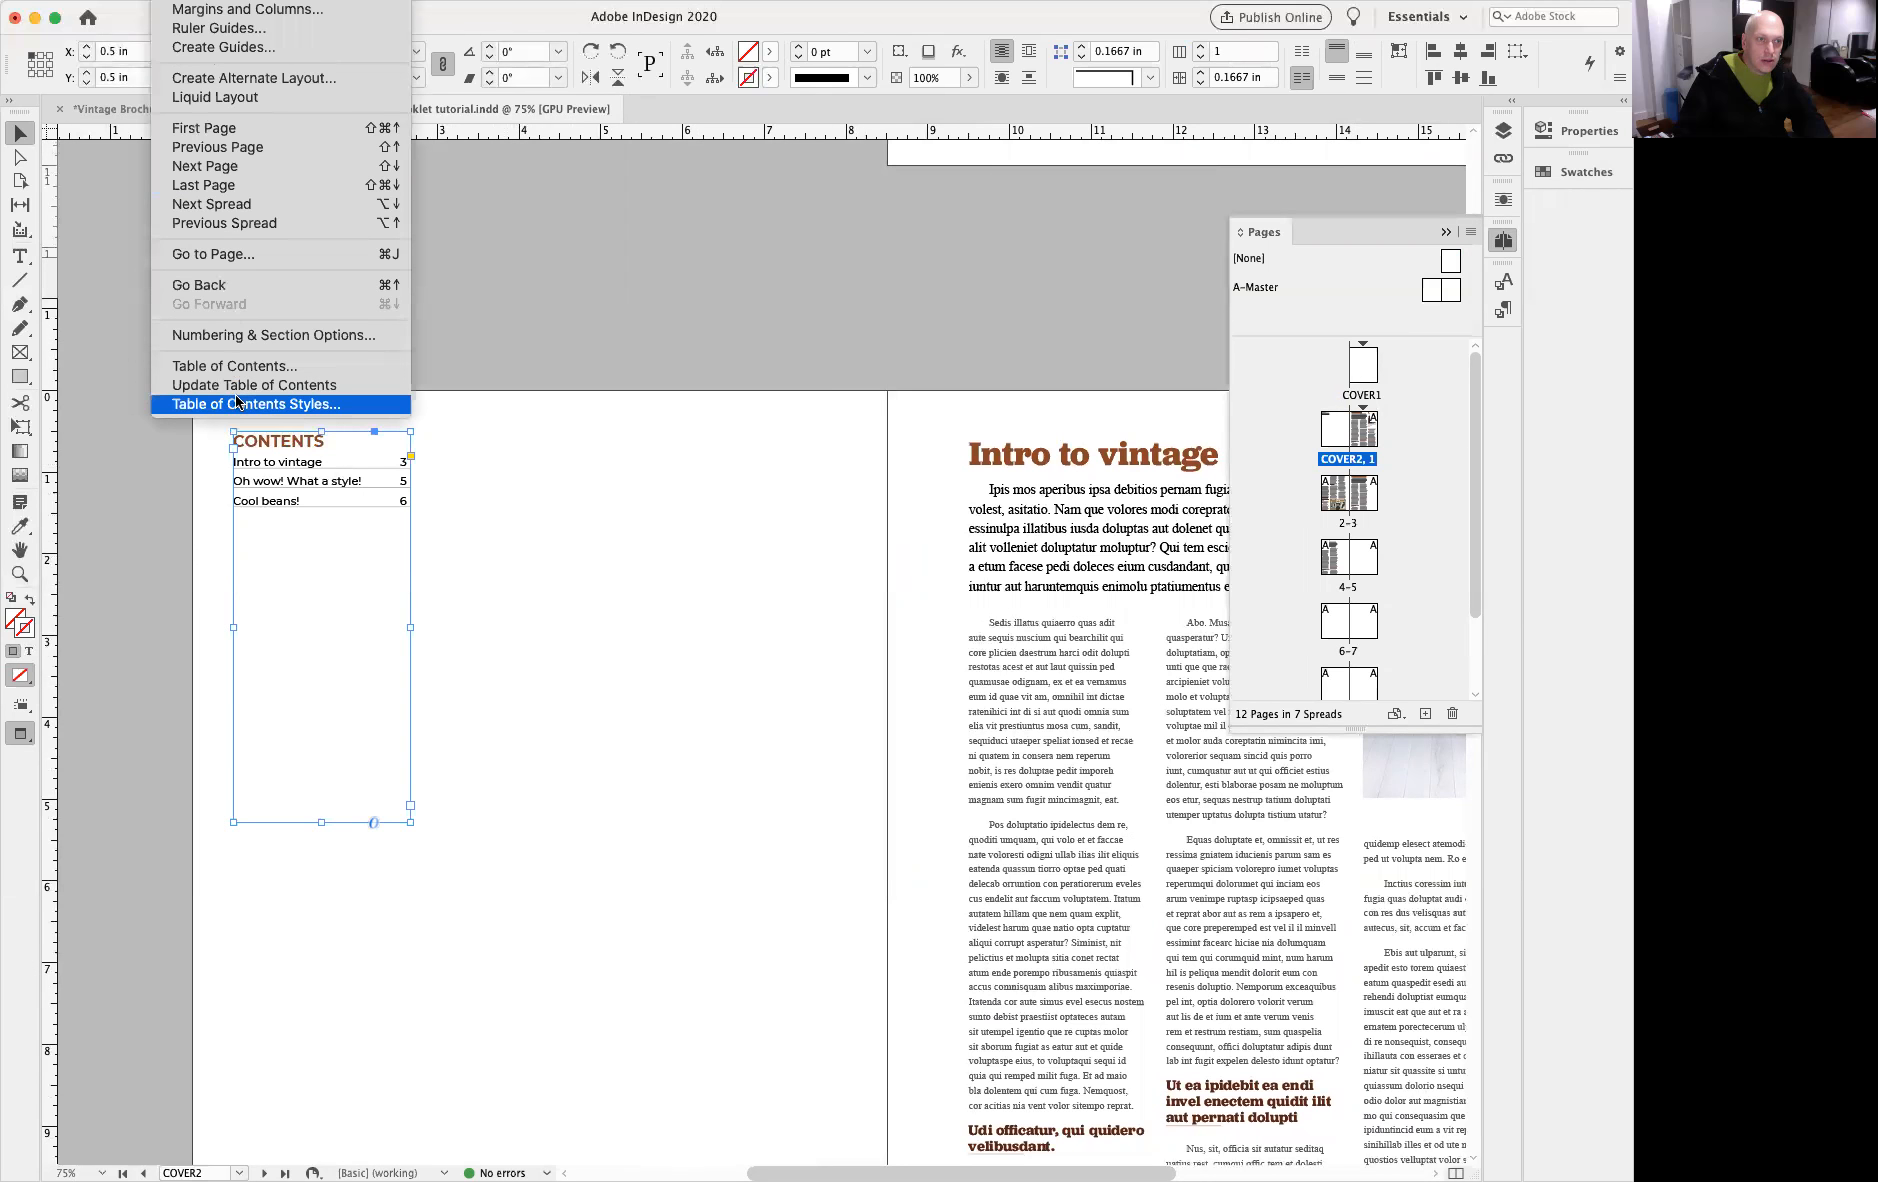
{"action": "left_click", "coordinate": [330, 385]}
{"action": "left_click", "coordinate": [540, 576]}
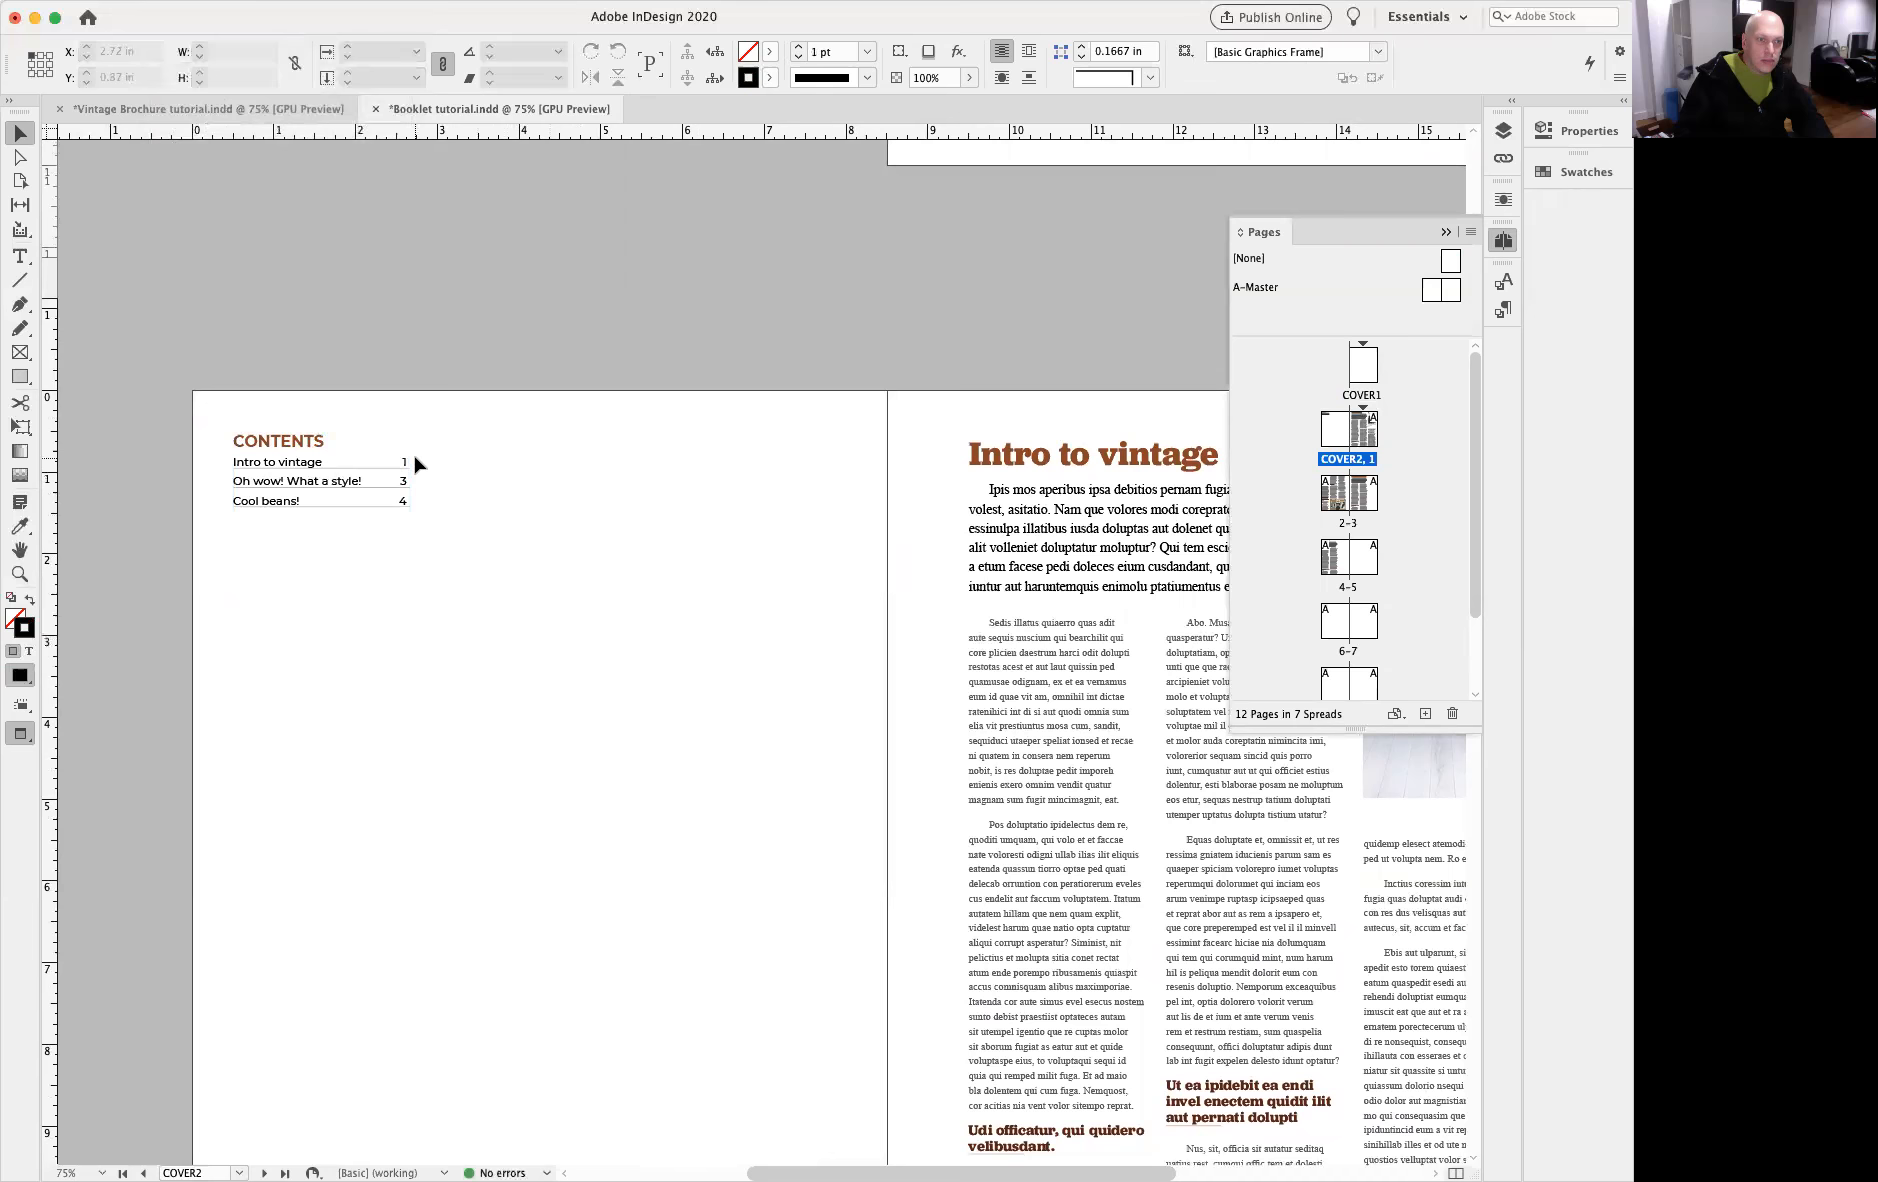
Step: Examine the updated contents list and the footer page number across the contents and "Intro to vintage" spread
{"action": "scroll", "coordinate": [645, 591], "scroll_direction": "down", "scroll_amount": 4}
{"action": "scroll", "coordinate": [645, 591], "scroll_direction": "right", "scroll_amount": 2}
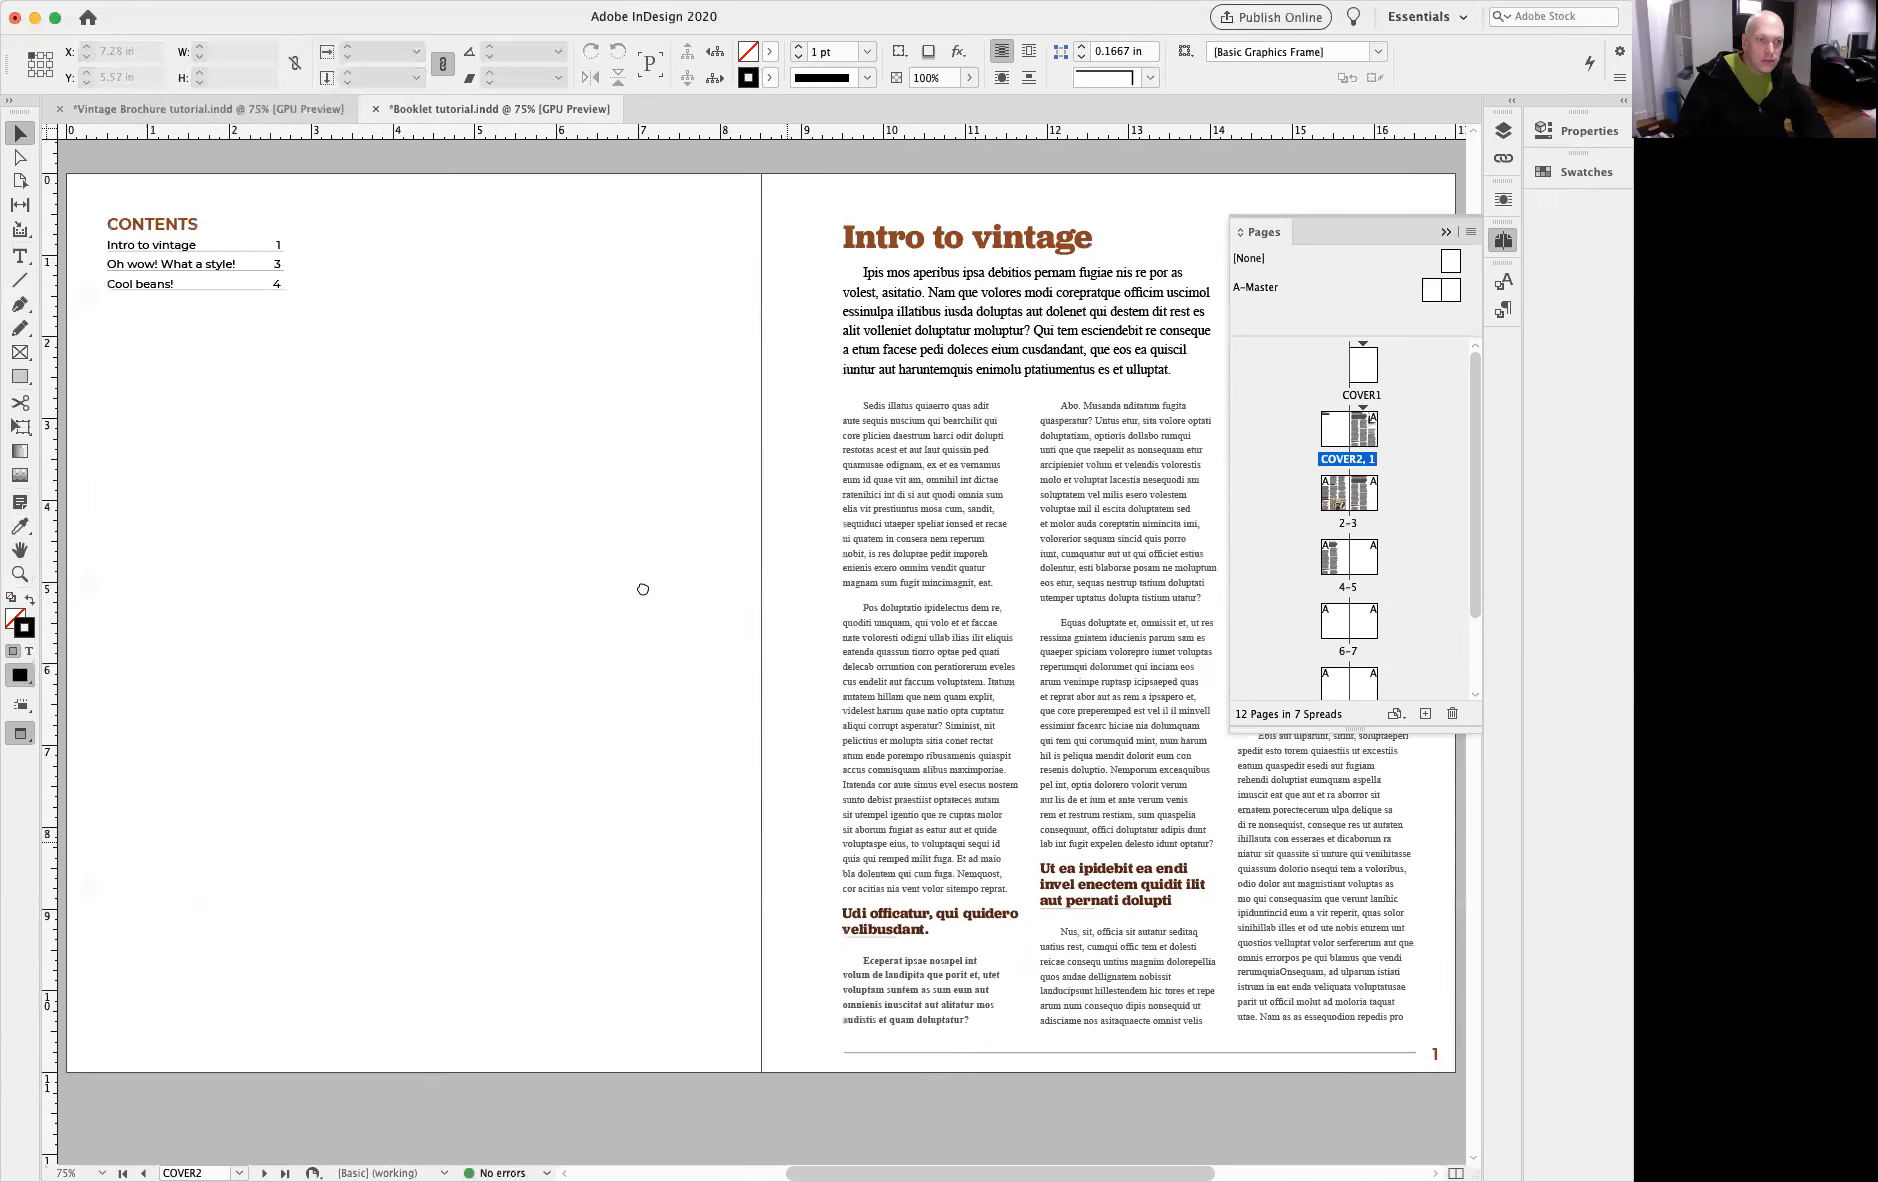
{"action": "left_click", "coordinate": [788, 732], "text": "alt+super"}
{"action": "scroll", "coordinate": [767, 717], "scroll_direction": "right", "scroll_amount": 1}
{"action": "scroll", "coordinate": [767, 717], "scroll_direction": "up", "scroll_amount": 1}
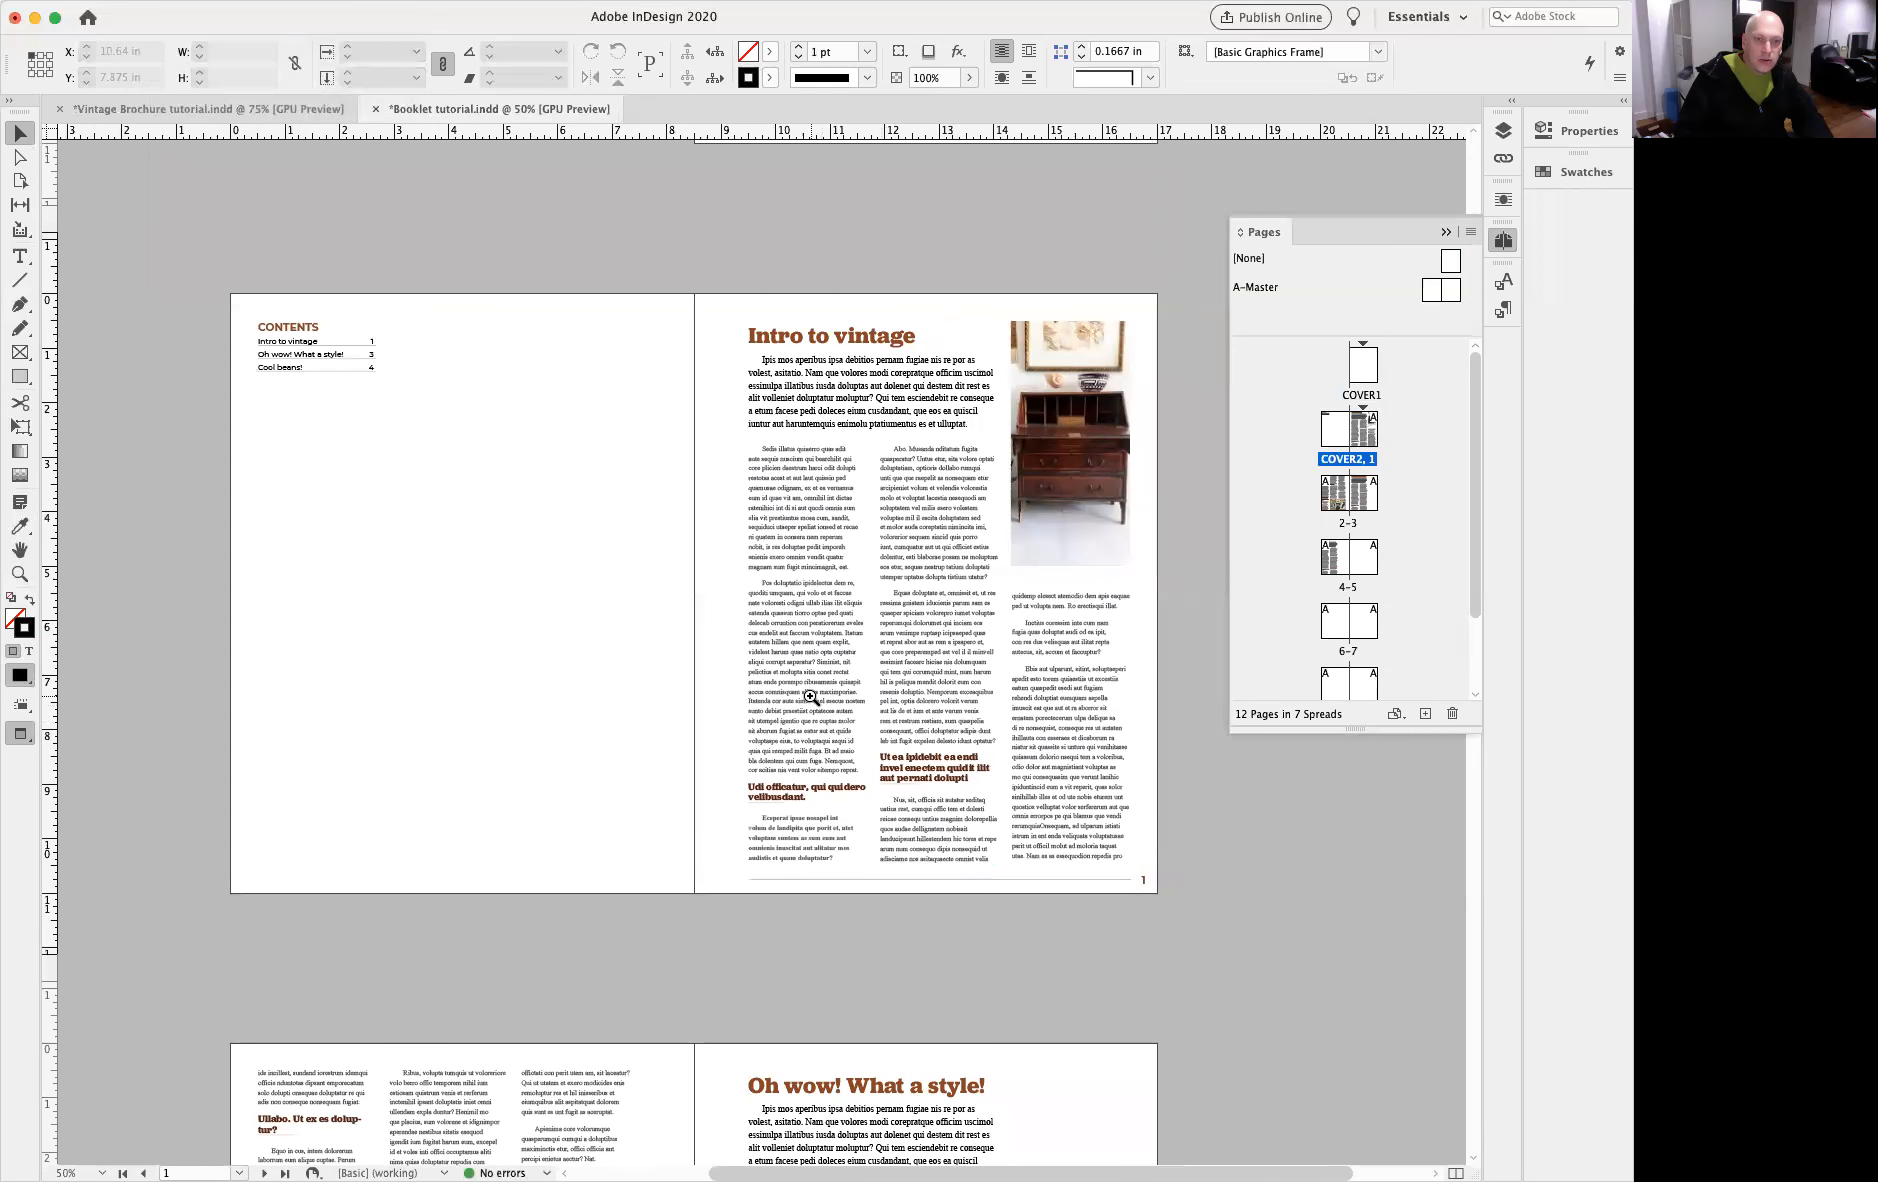
{"action": "left_click", "coordinate": [812, 696], "text": "super"}
{"action": "left_click_drag", "start_coordinate": [804, 700], "coordinate": [1083, 764]}
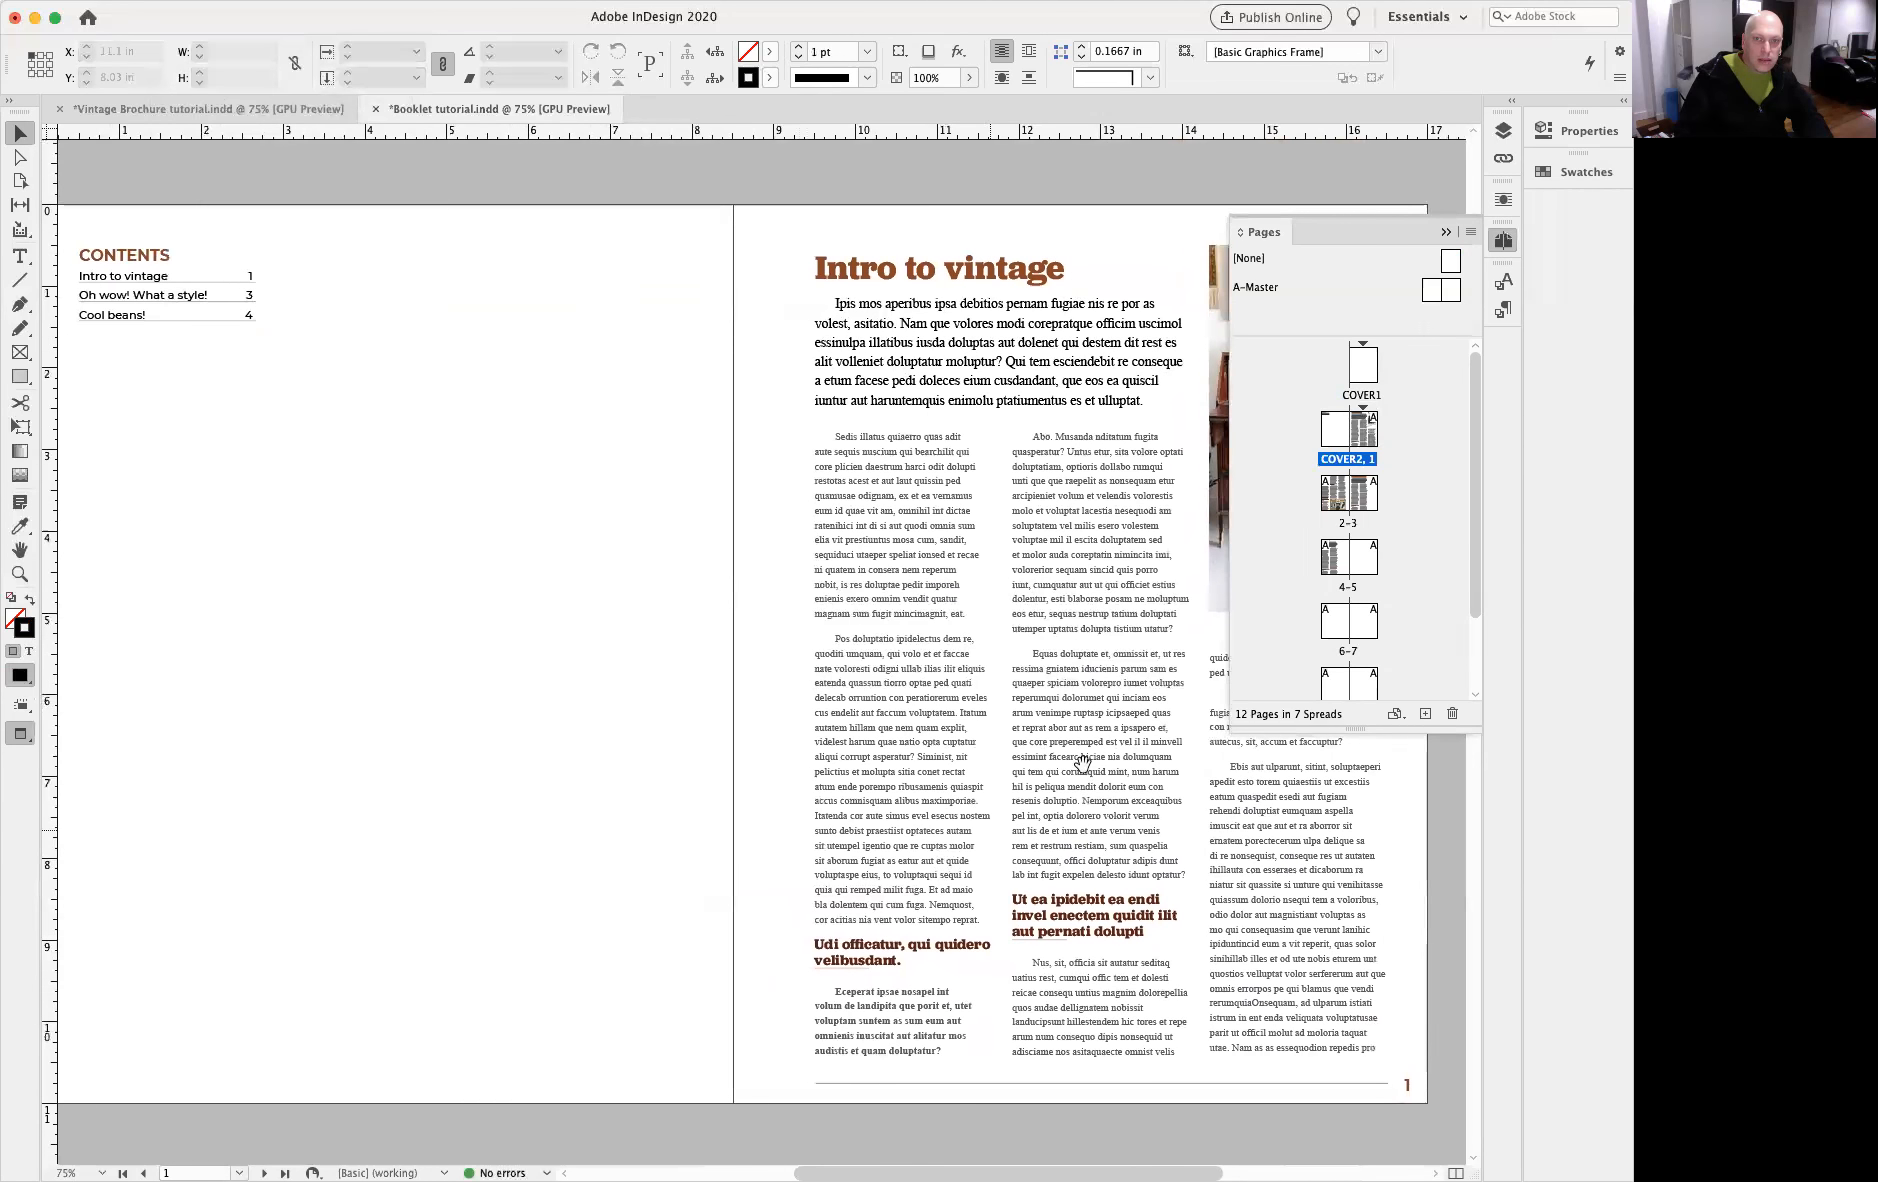
{"action": "left_click", "coordinate": [1444, 233]}
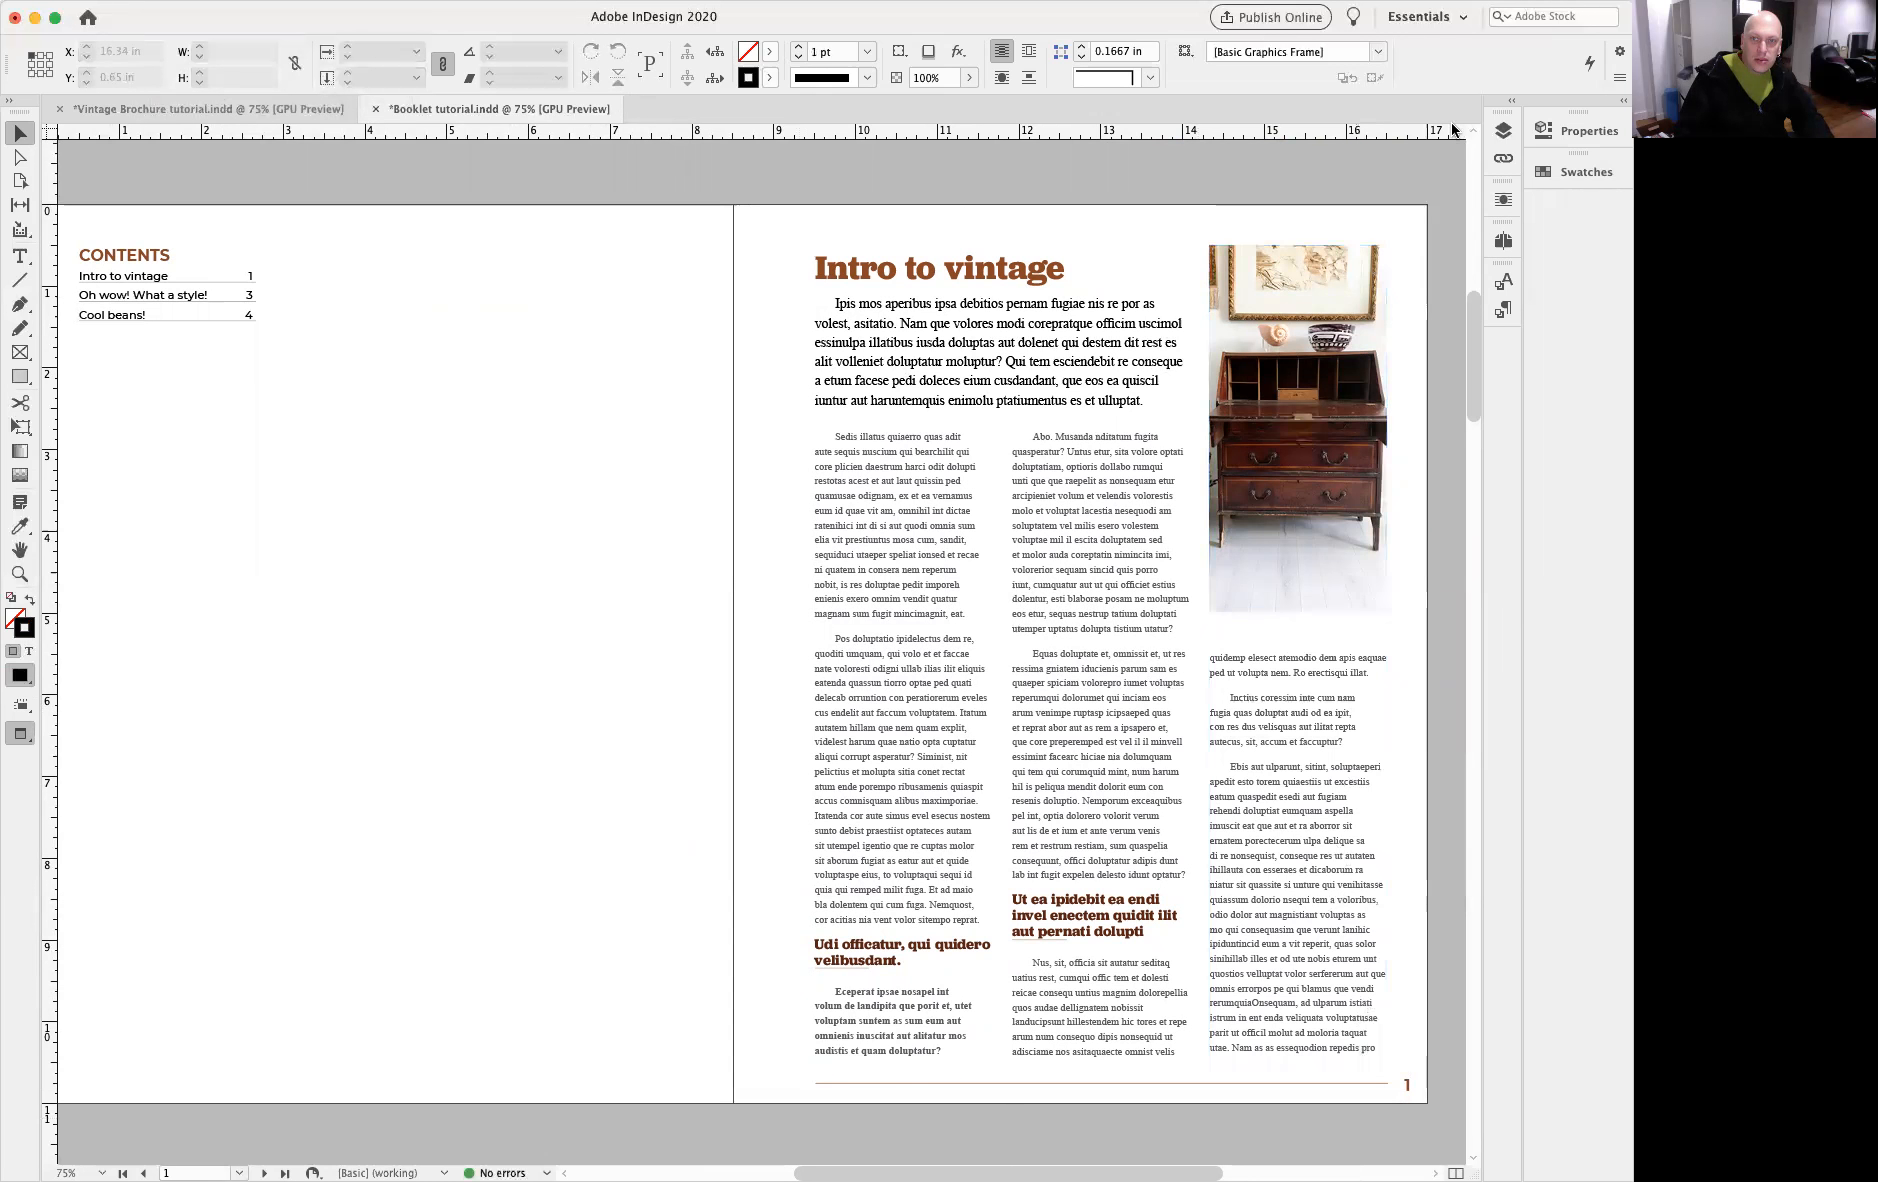
{"action": "left_click", "coordinate": [1504, 241]}
{"action": "double_click", "coordinate": [1351, 422]}
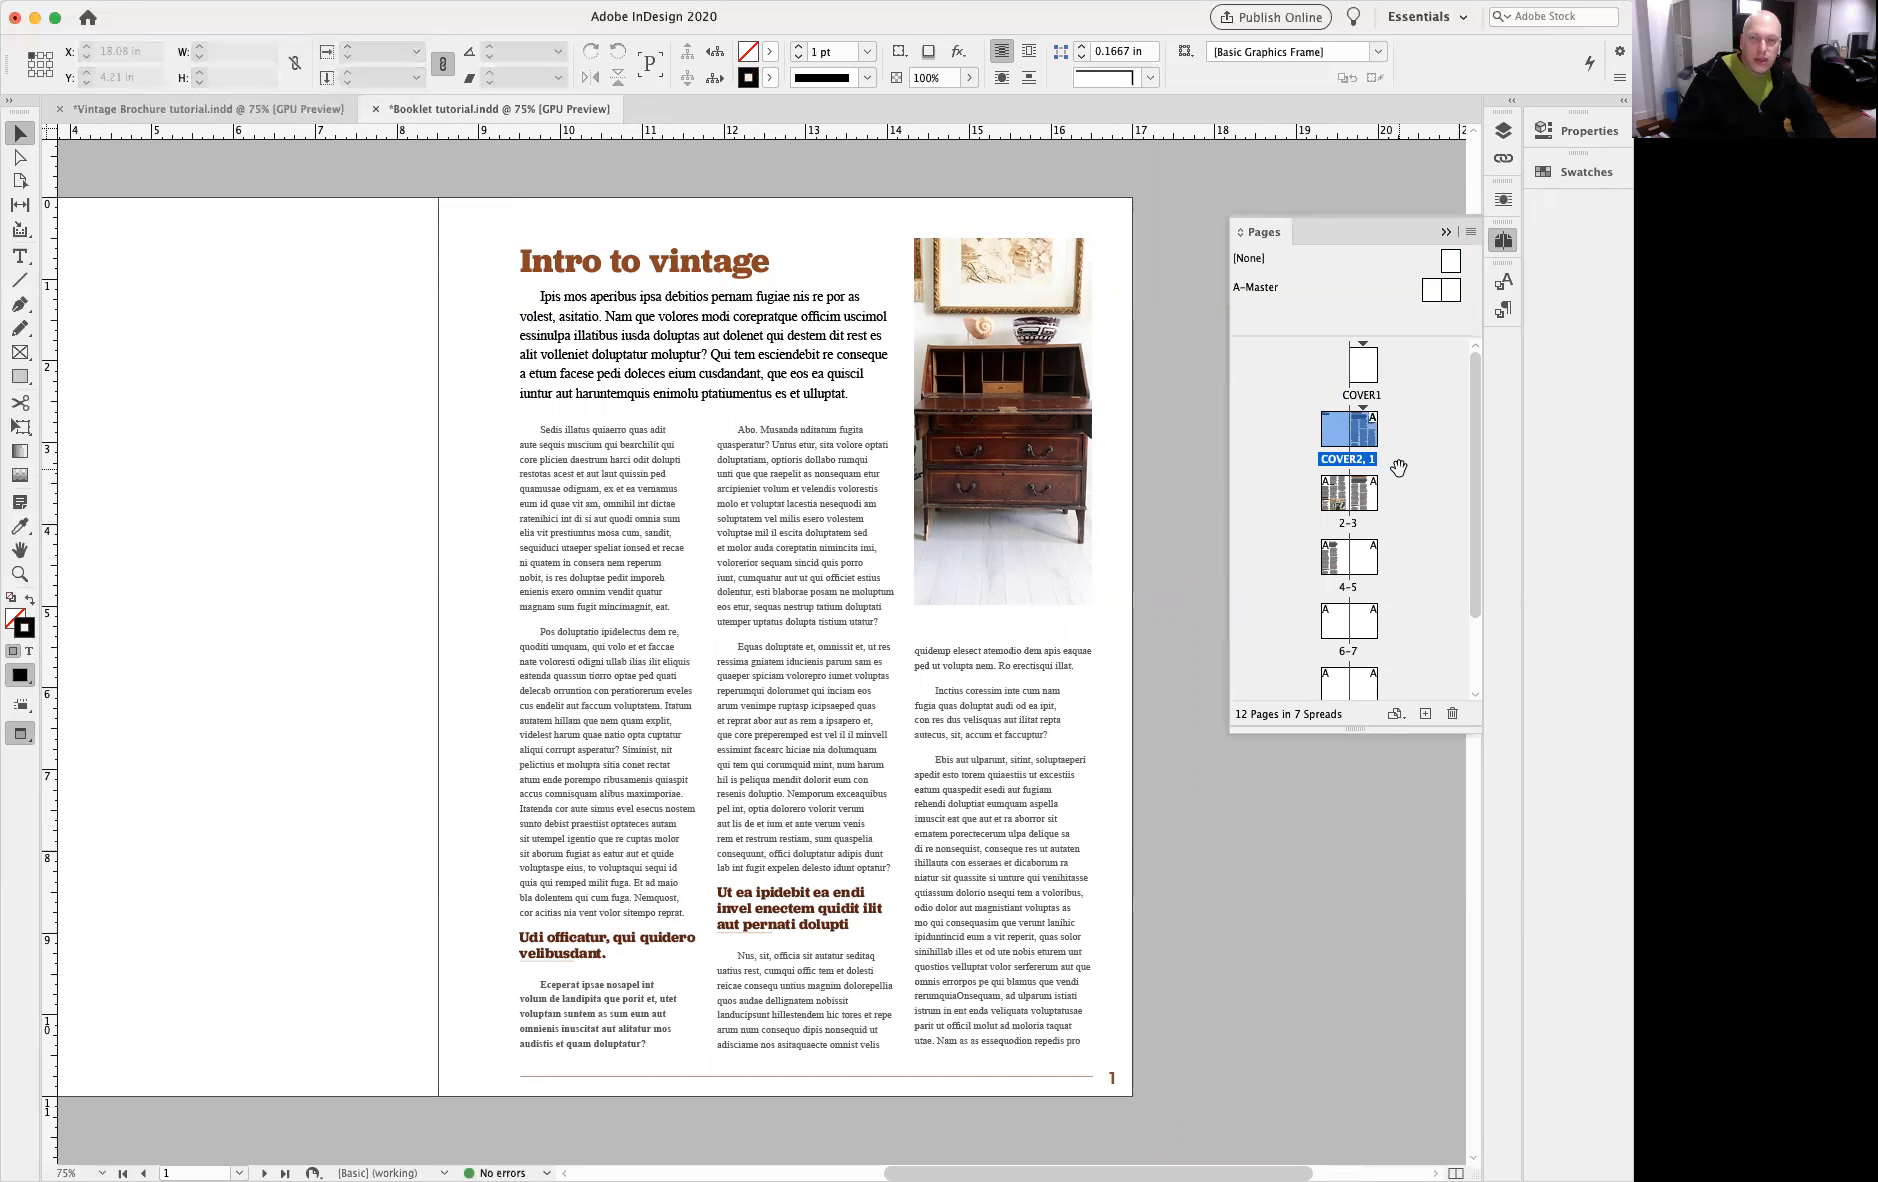
{"action": "scroll", "coordinate": [1165, 600], "scroll_direction": "left", "scroll_amount": 5}
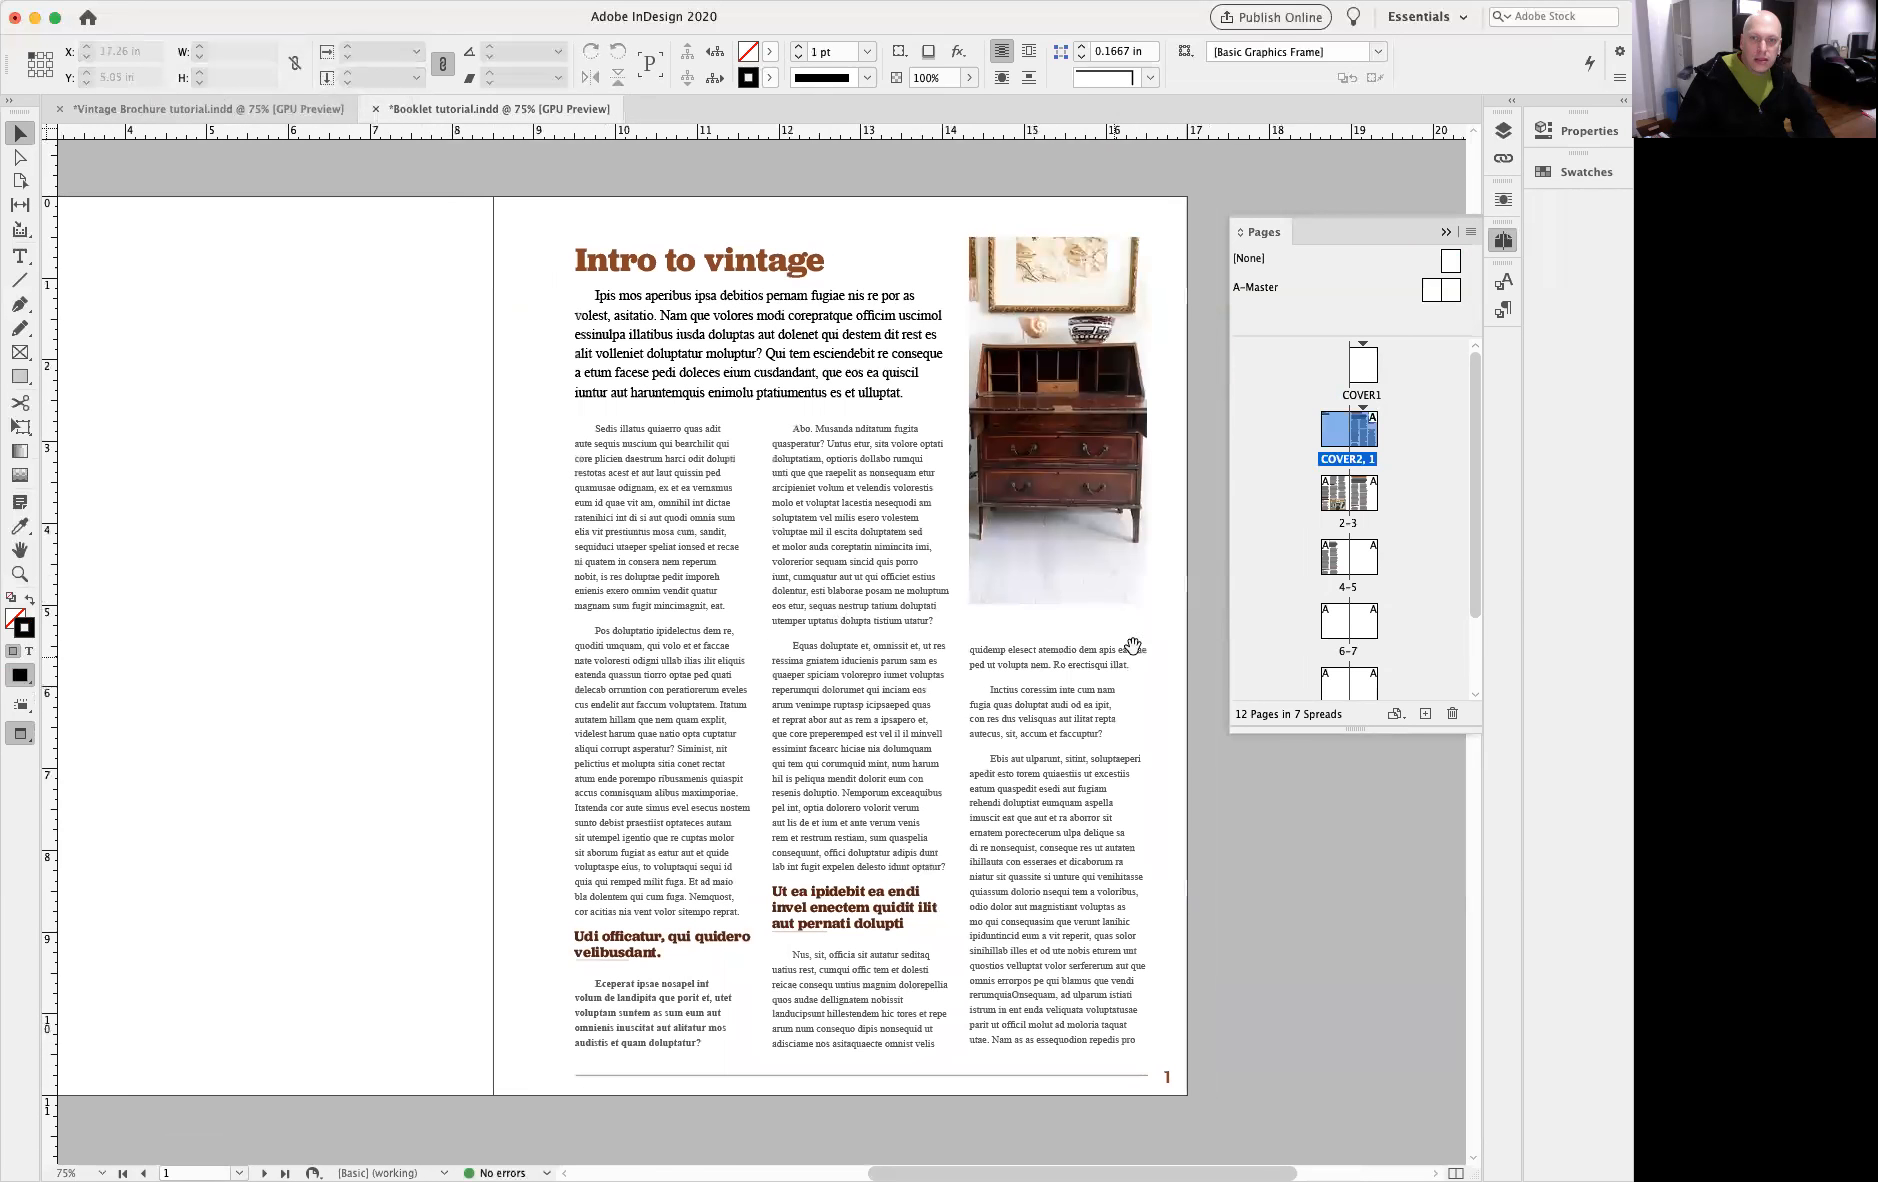
{"action": "left_click_drag", "start_coordinate": [740, 740], "coordinate": [805, 742]}
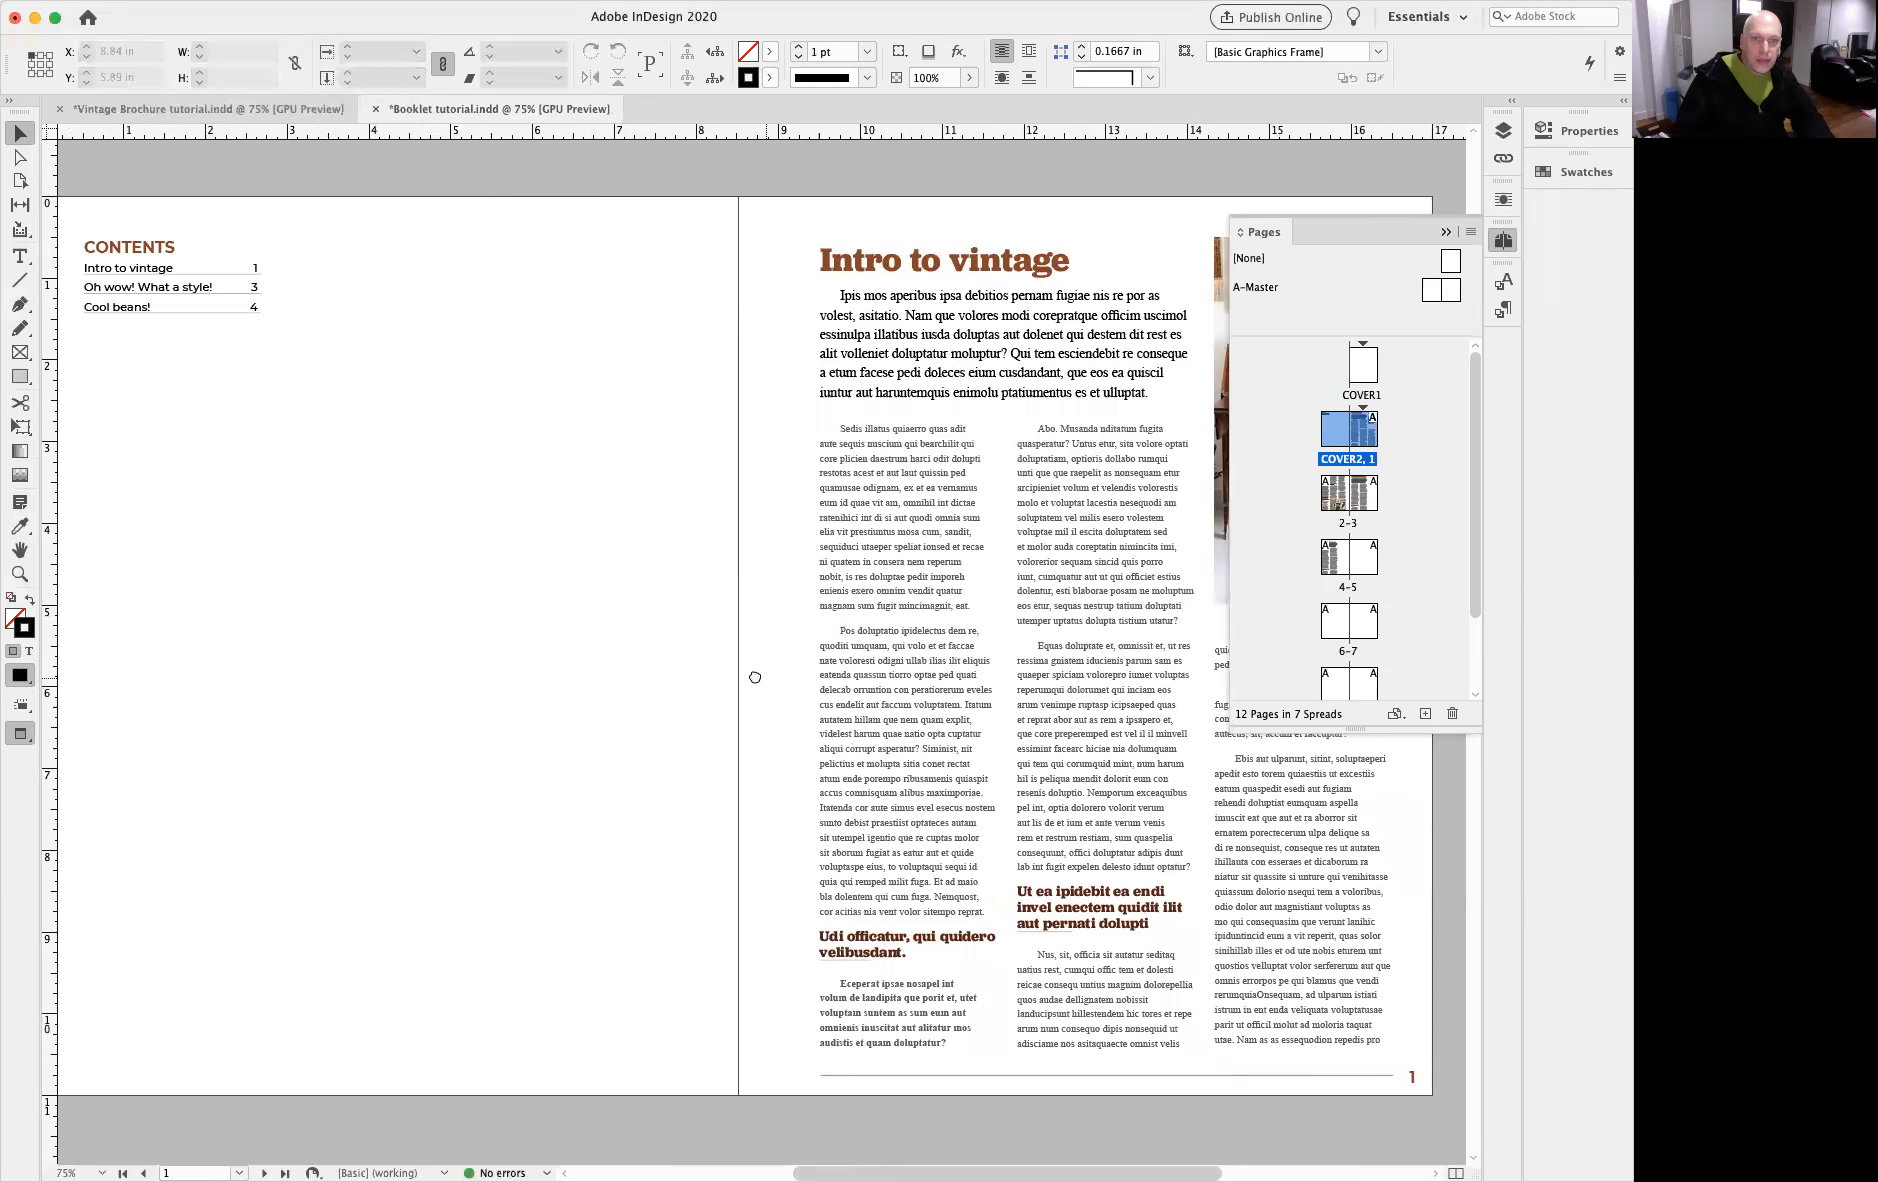
{"action": "left_click_drag", "start_coordinate": [760, 672], "coordinate": [744, 676]}
{"action": "left_click", "coordinate": [1170, 595]}
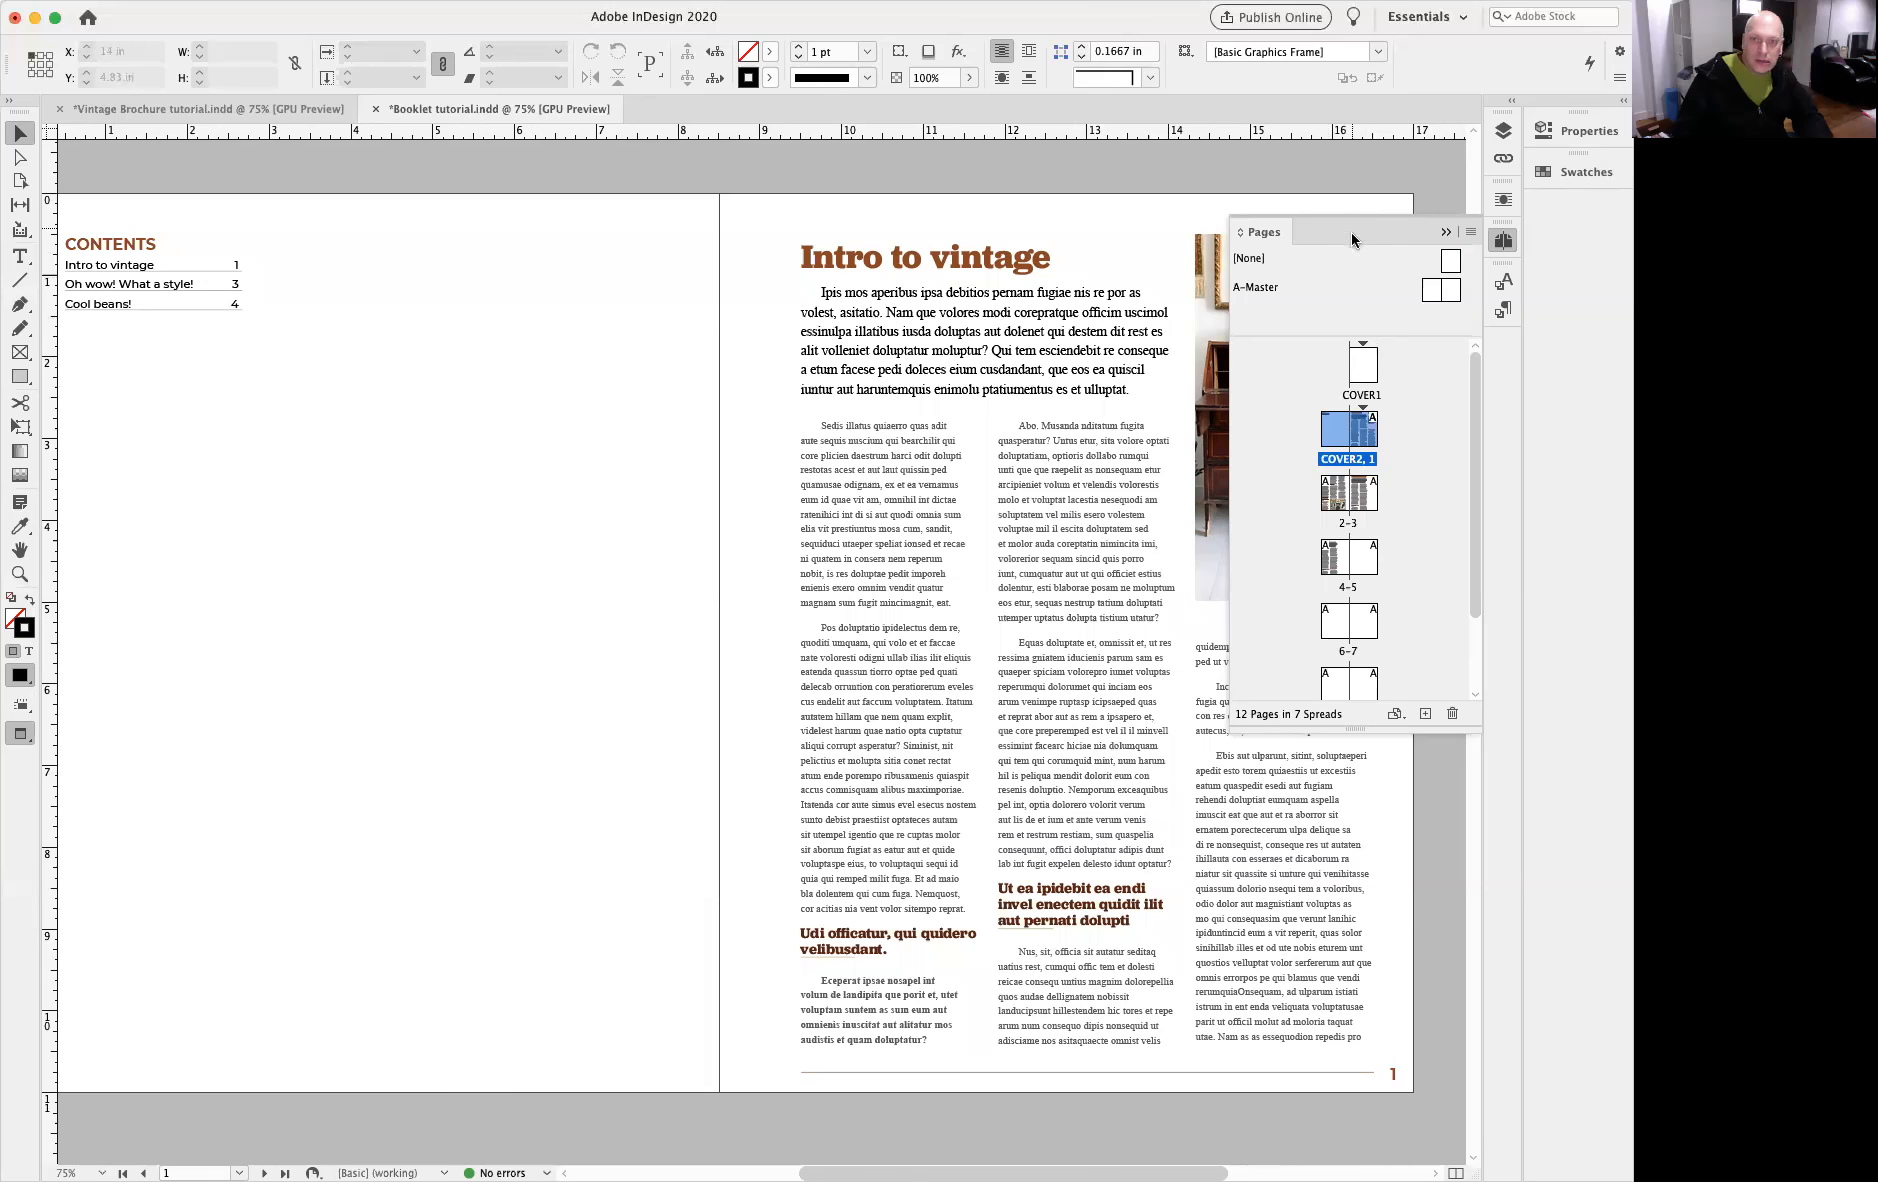
Step: Set the document chapter numbering style to 01,02,03... in the section options of the "Intro to vintage" page
{"action": "left_click", "coordinate": [1357, 450]}
{"action": "left_click", "coordinate": [1357, 438]}
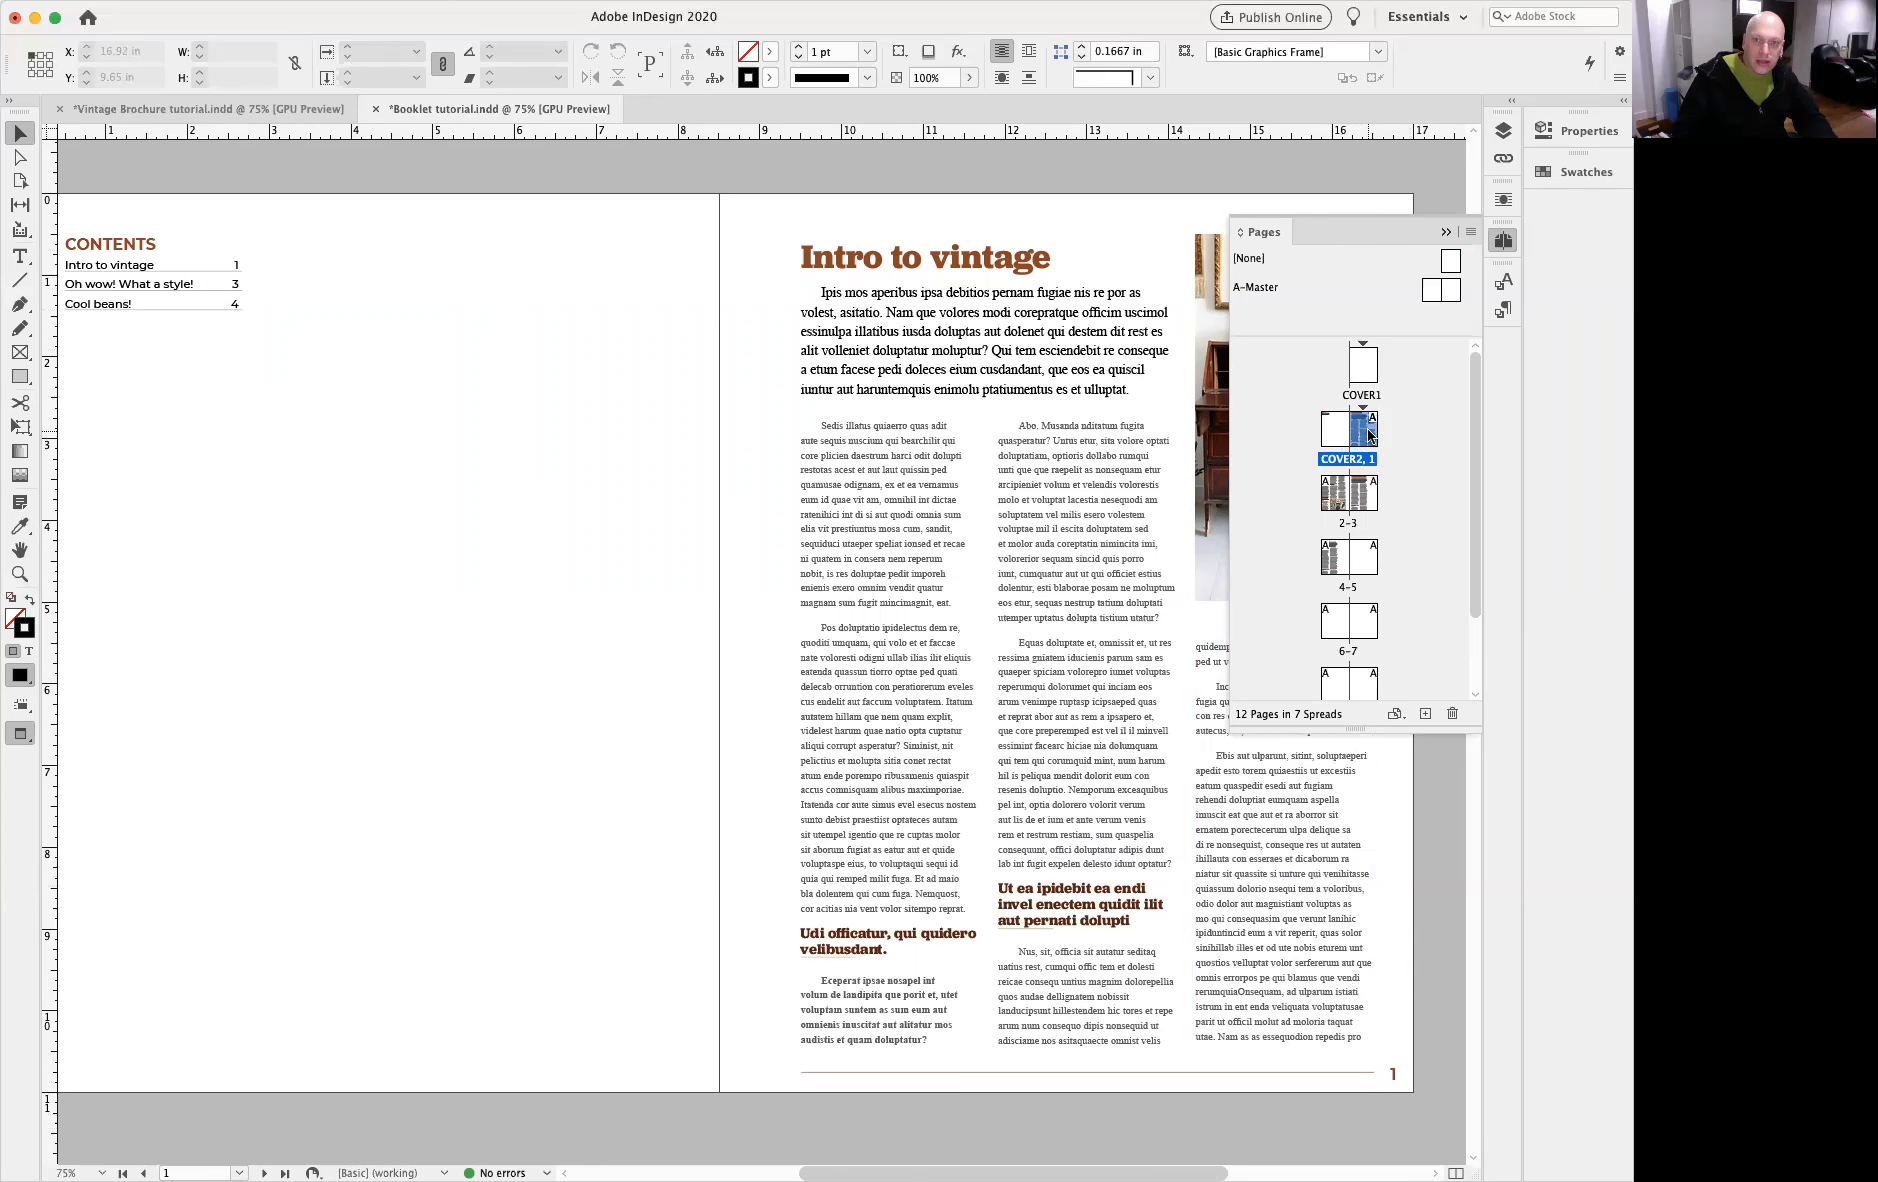
{"action": "left_click", "coordinate": [1469, 236]}
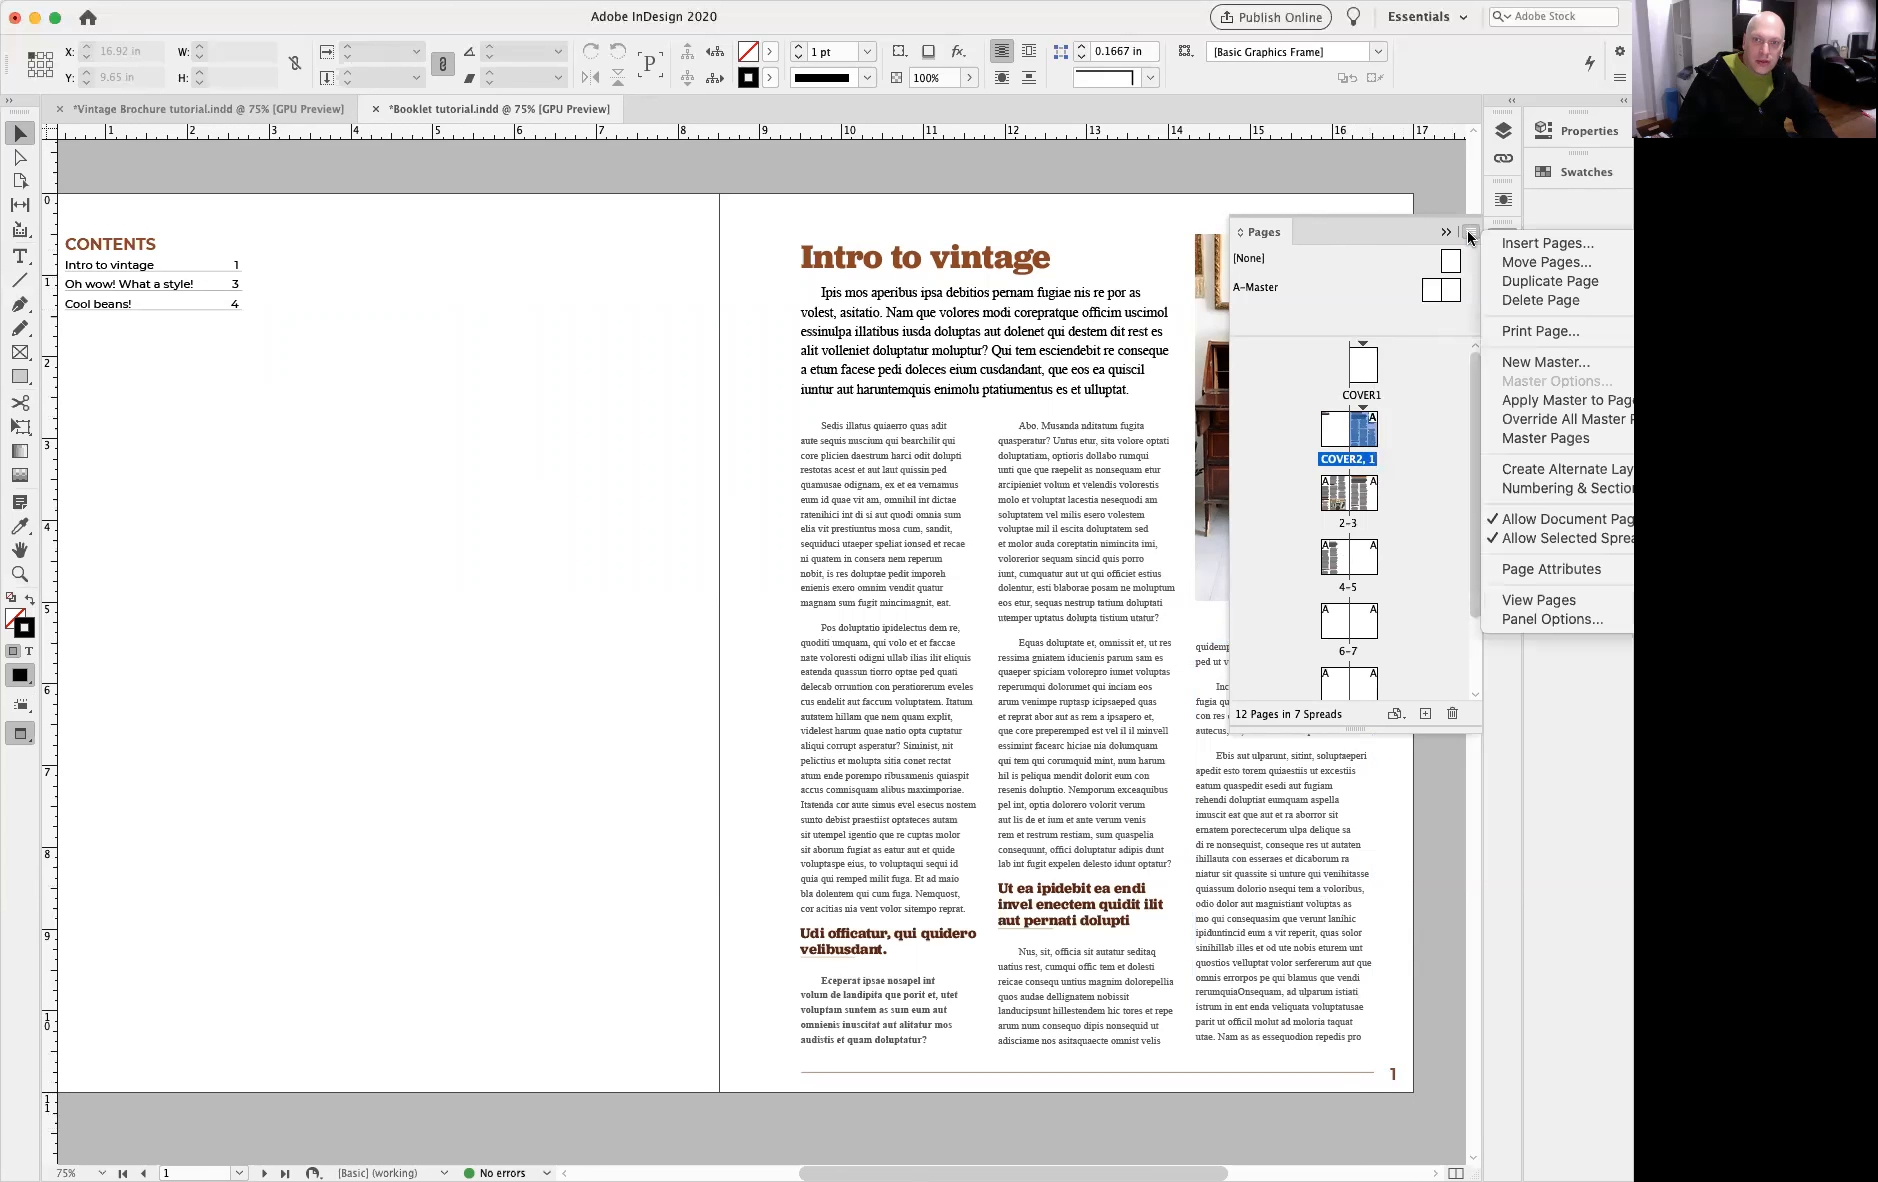
{"action": "left_click", "coordinate": [1567, 489]}
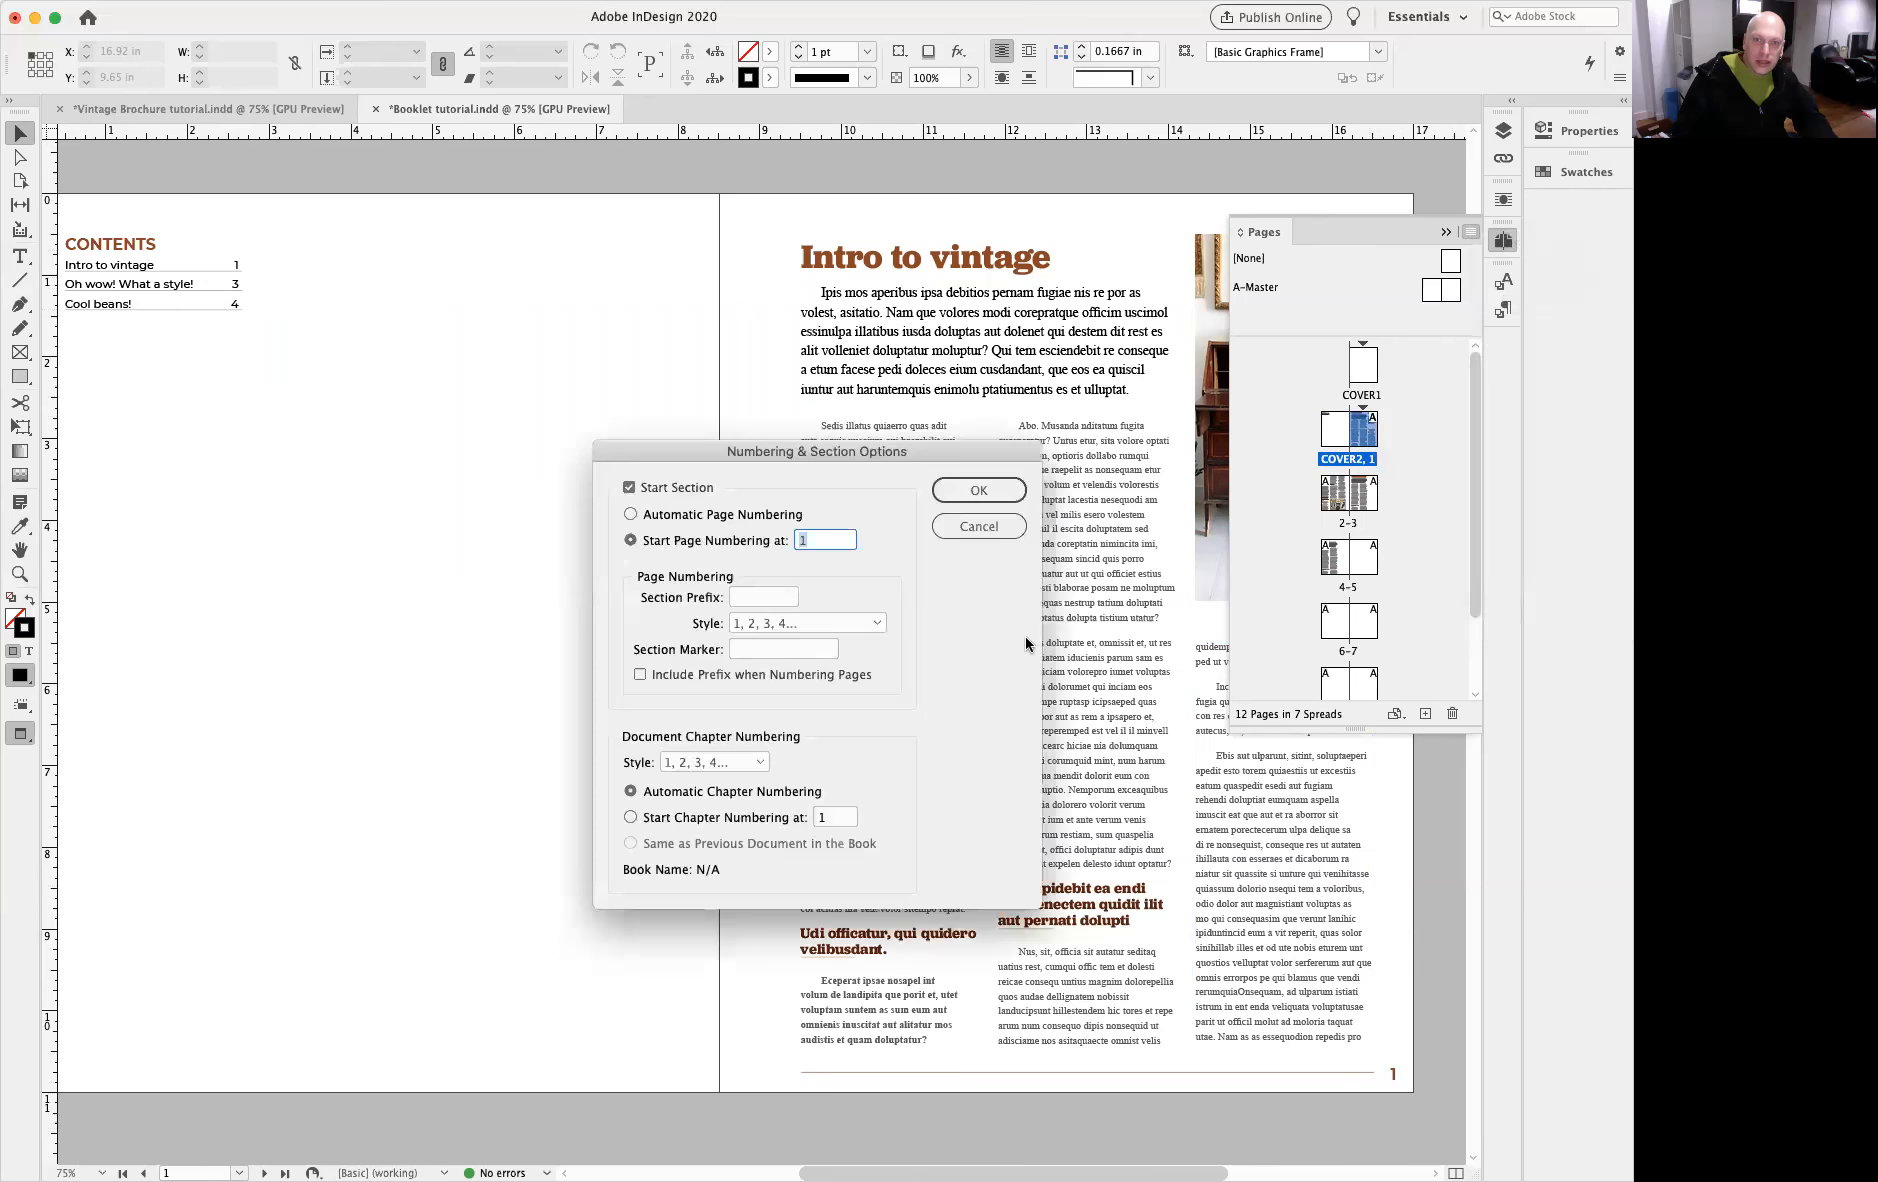
{"action": "left_click", "coordinate": [803, 539]}
{"action": "left_click", "coordinate": [756, 765]}
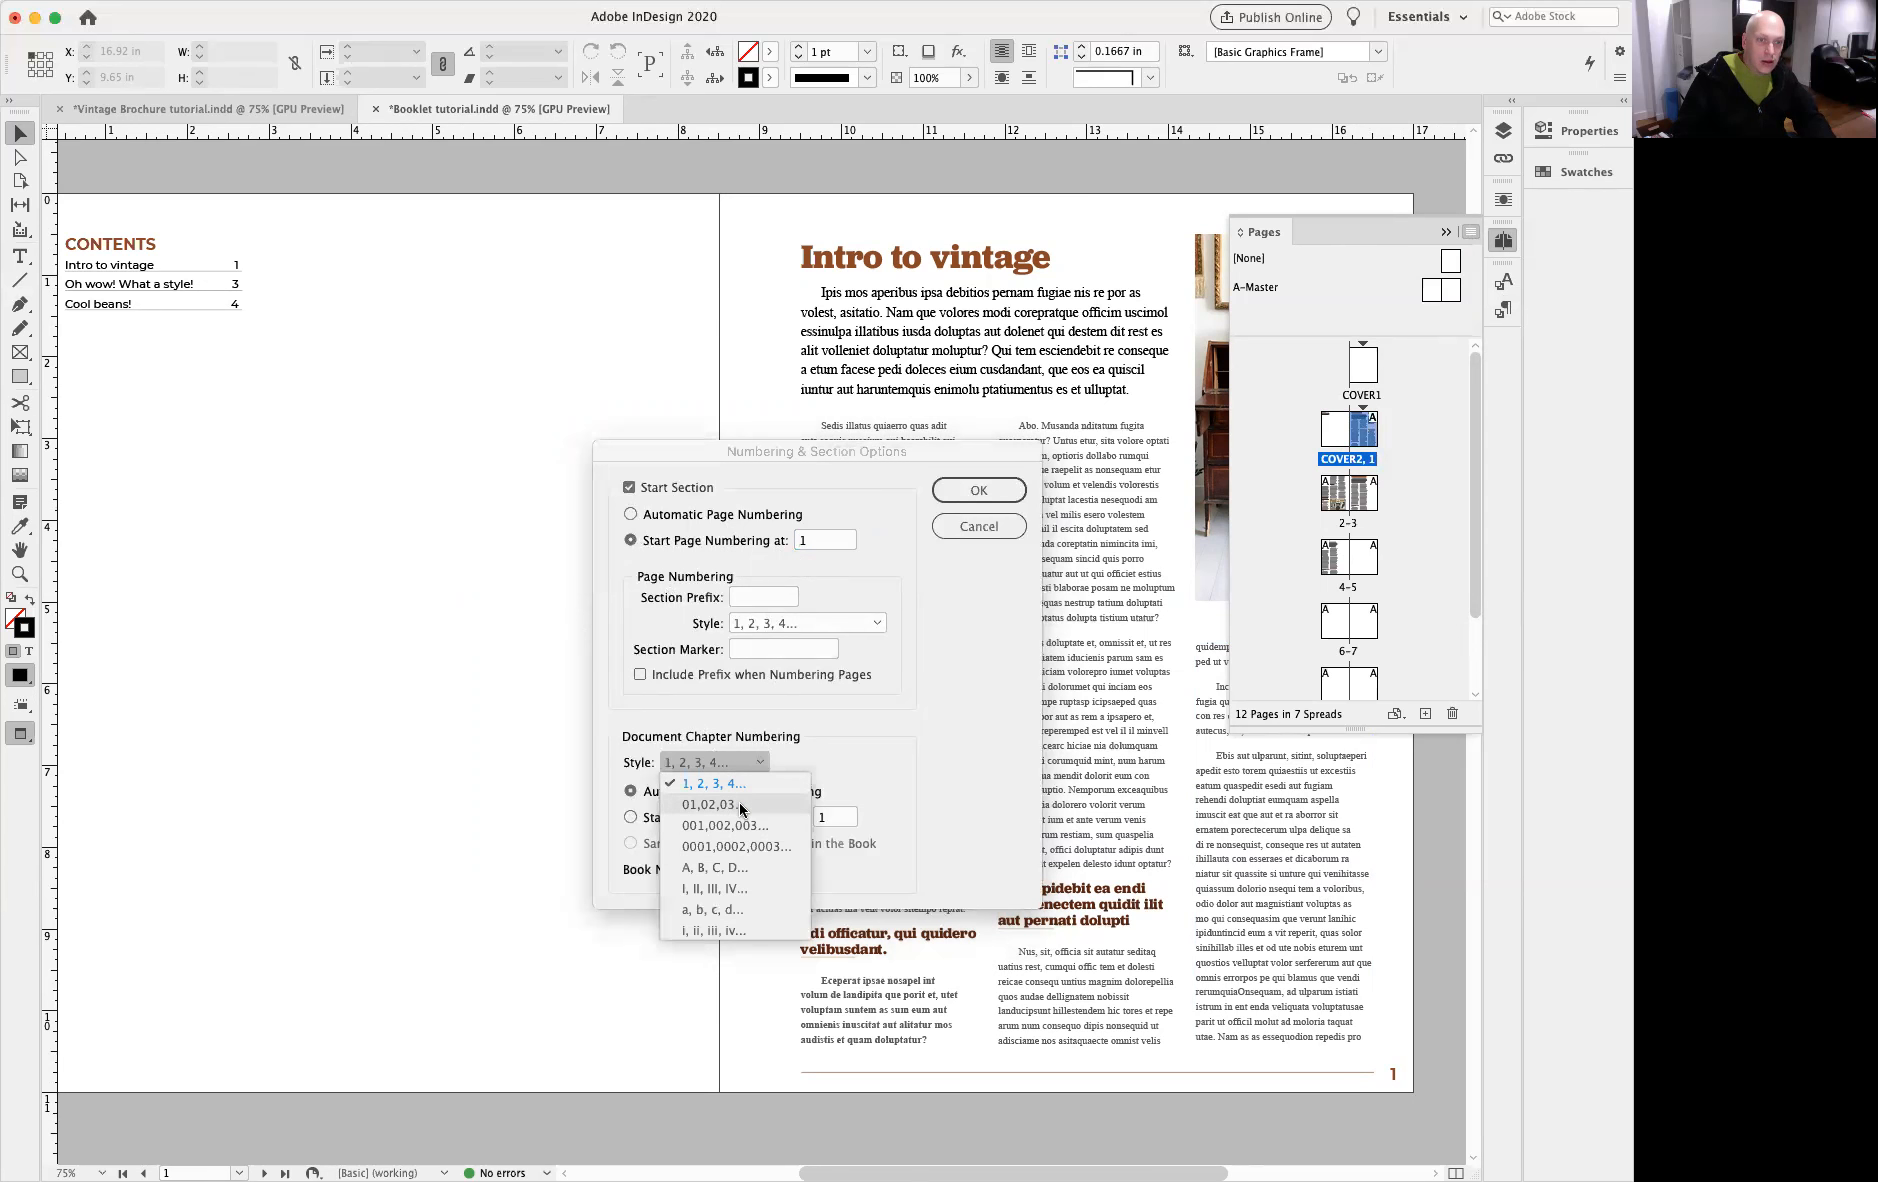
{"action": "left_click", "coordinate": [741, 805]}
{"action": "left_click", "coordinate": [982, 492]}
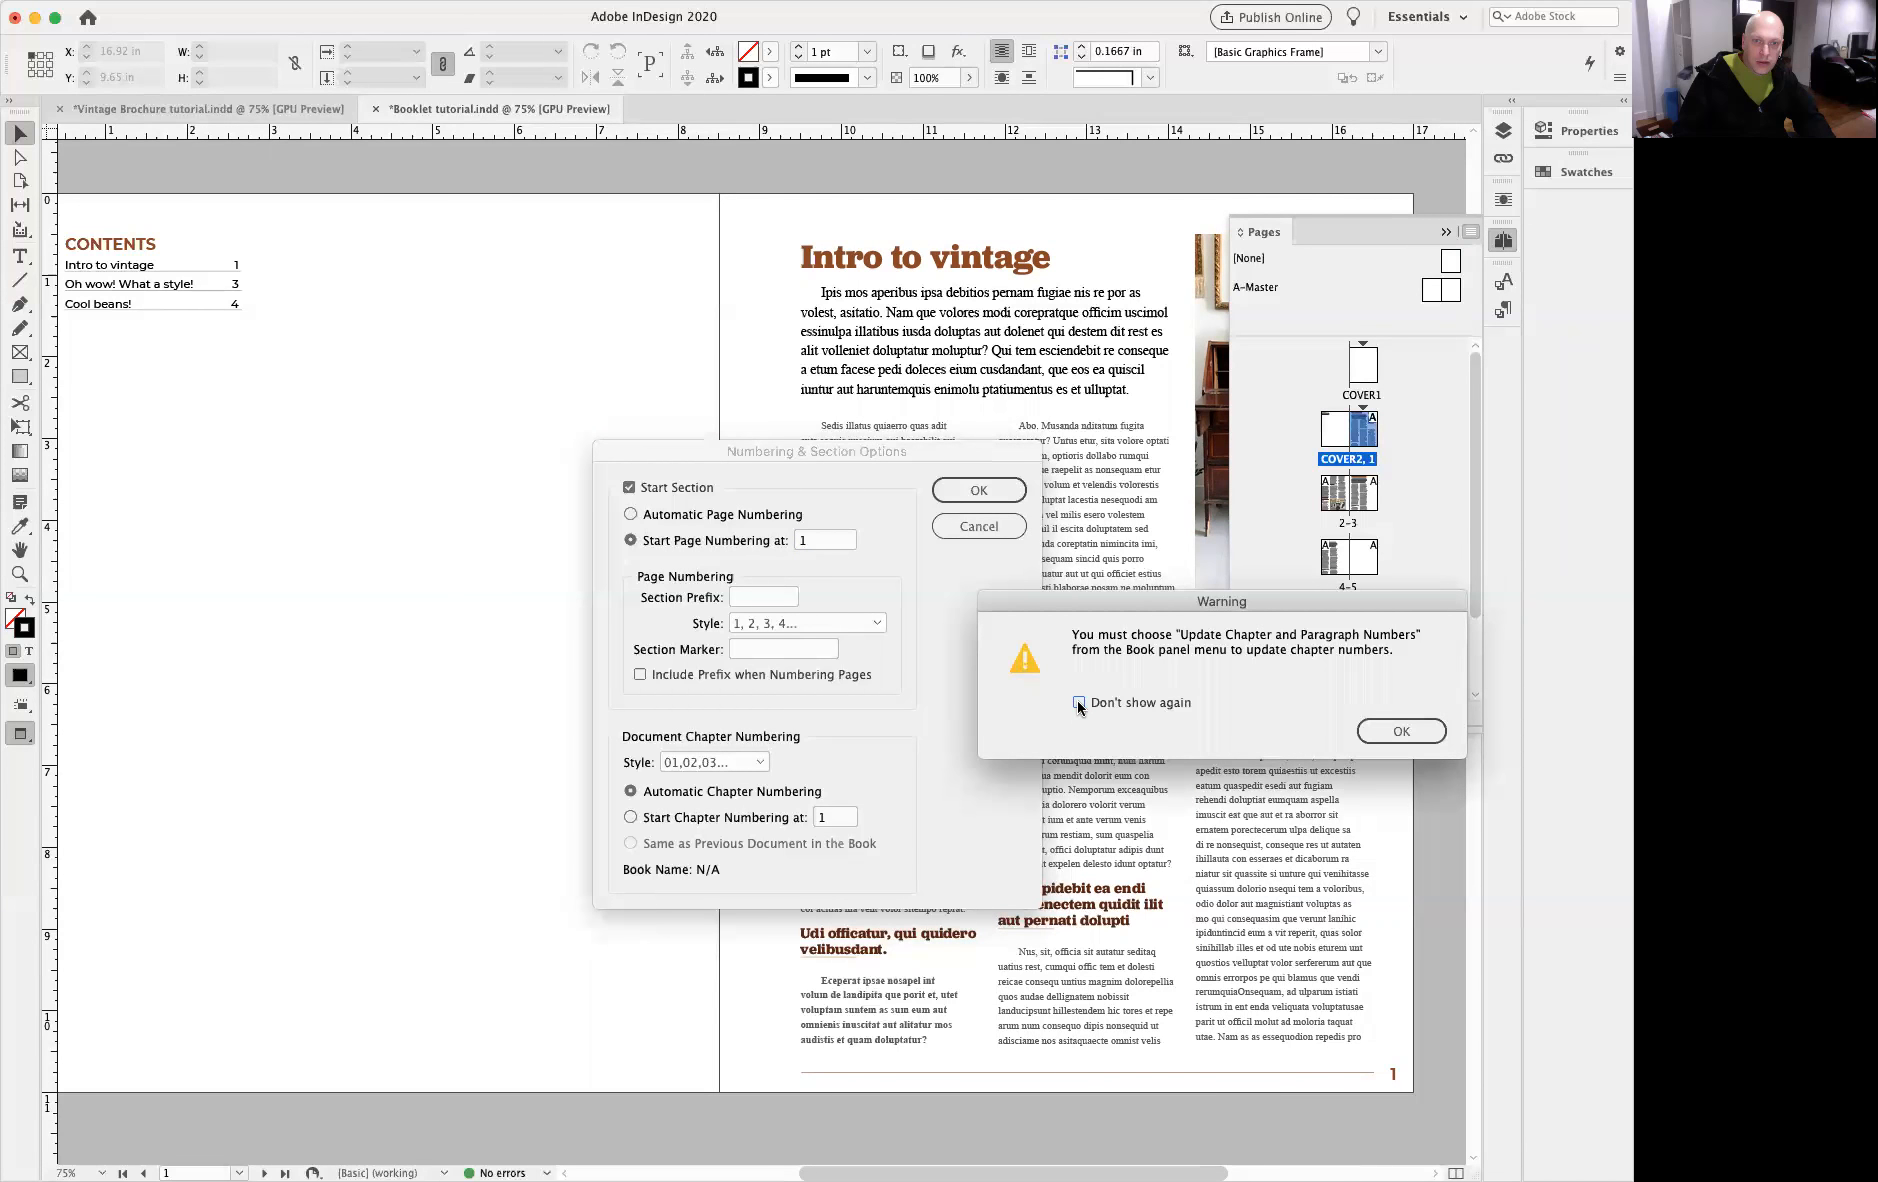
{"action": "left_click", "coordinate": [1398, 731]}
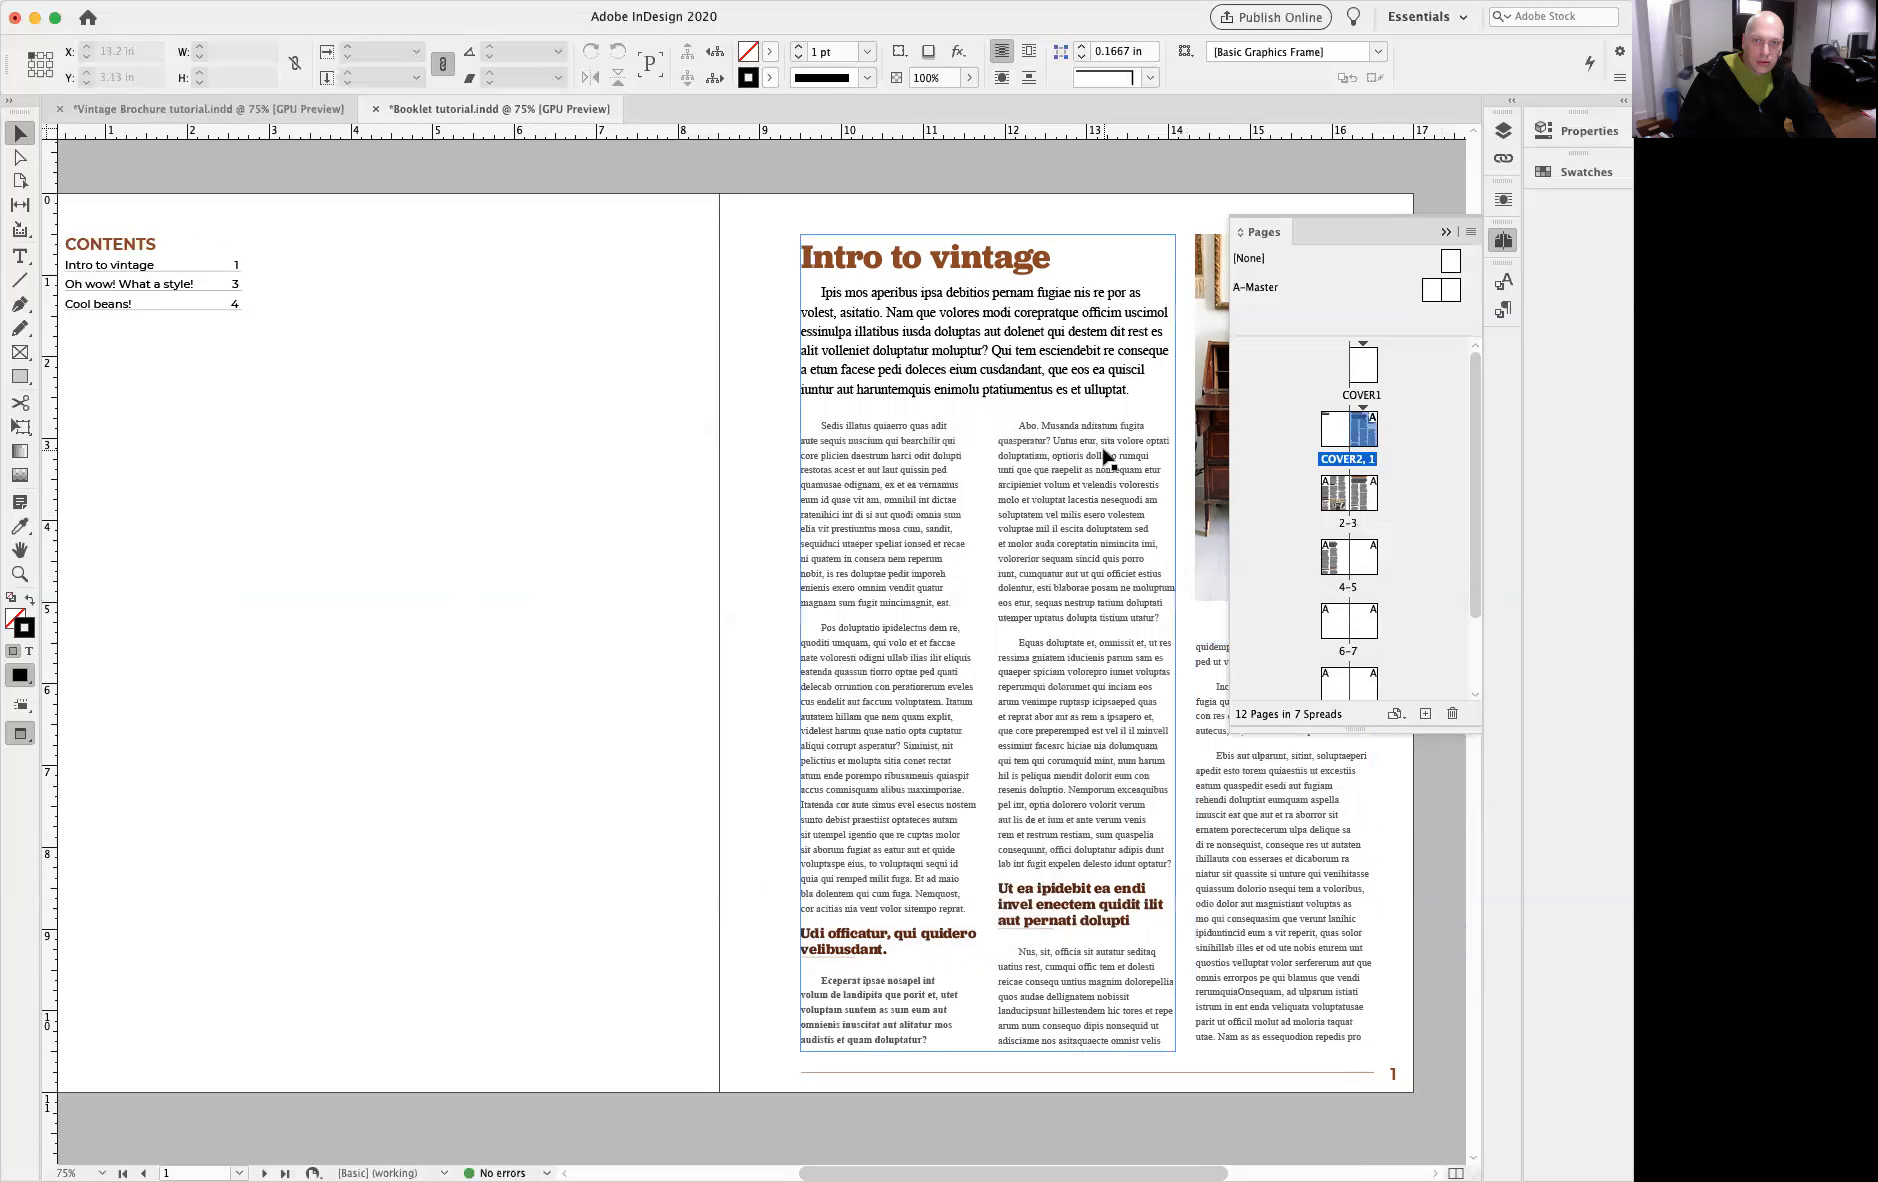
Step: Change the page numbering style of the "Intro to vintage" section to 01,02,03..
{"action": "scroll", "coordinate": [1105, 460], "scroll_direction": "right", "scroll_amount": 2}
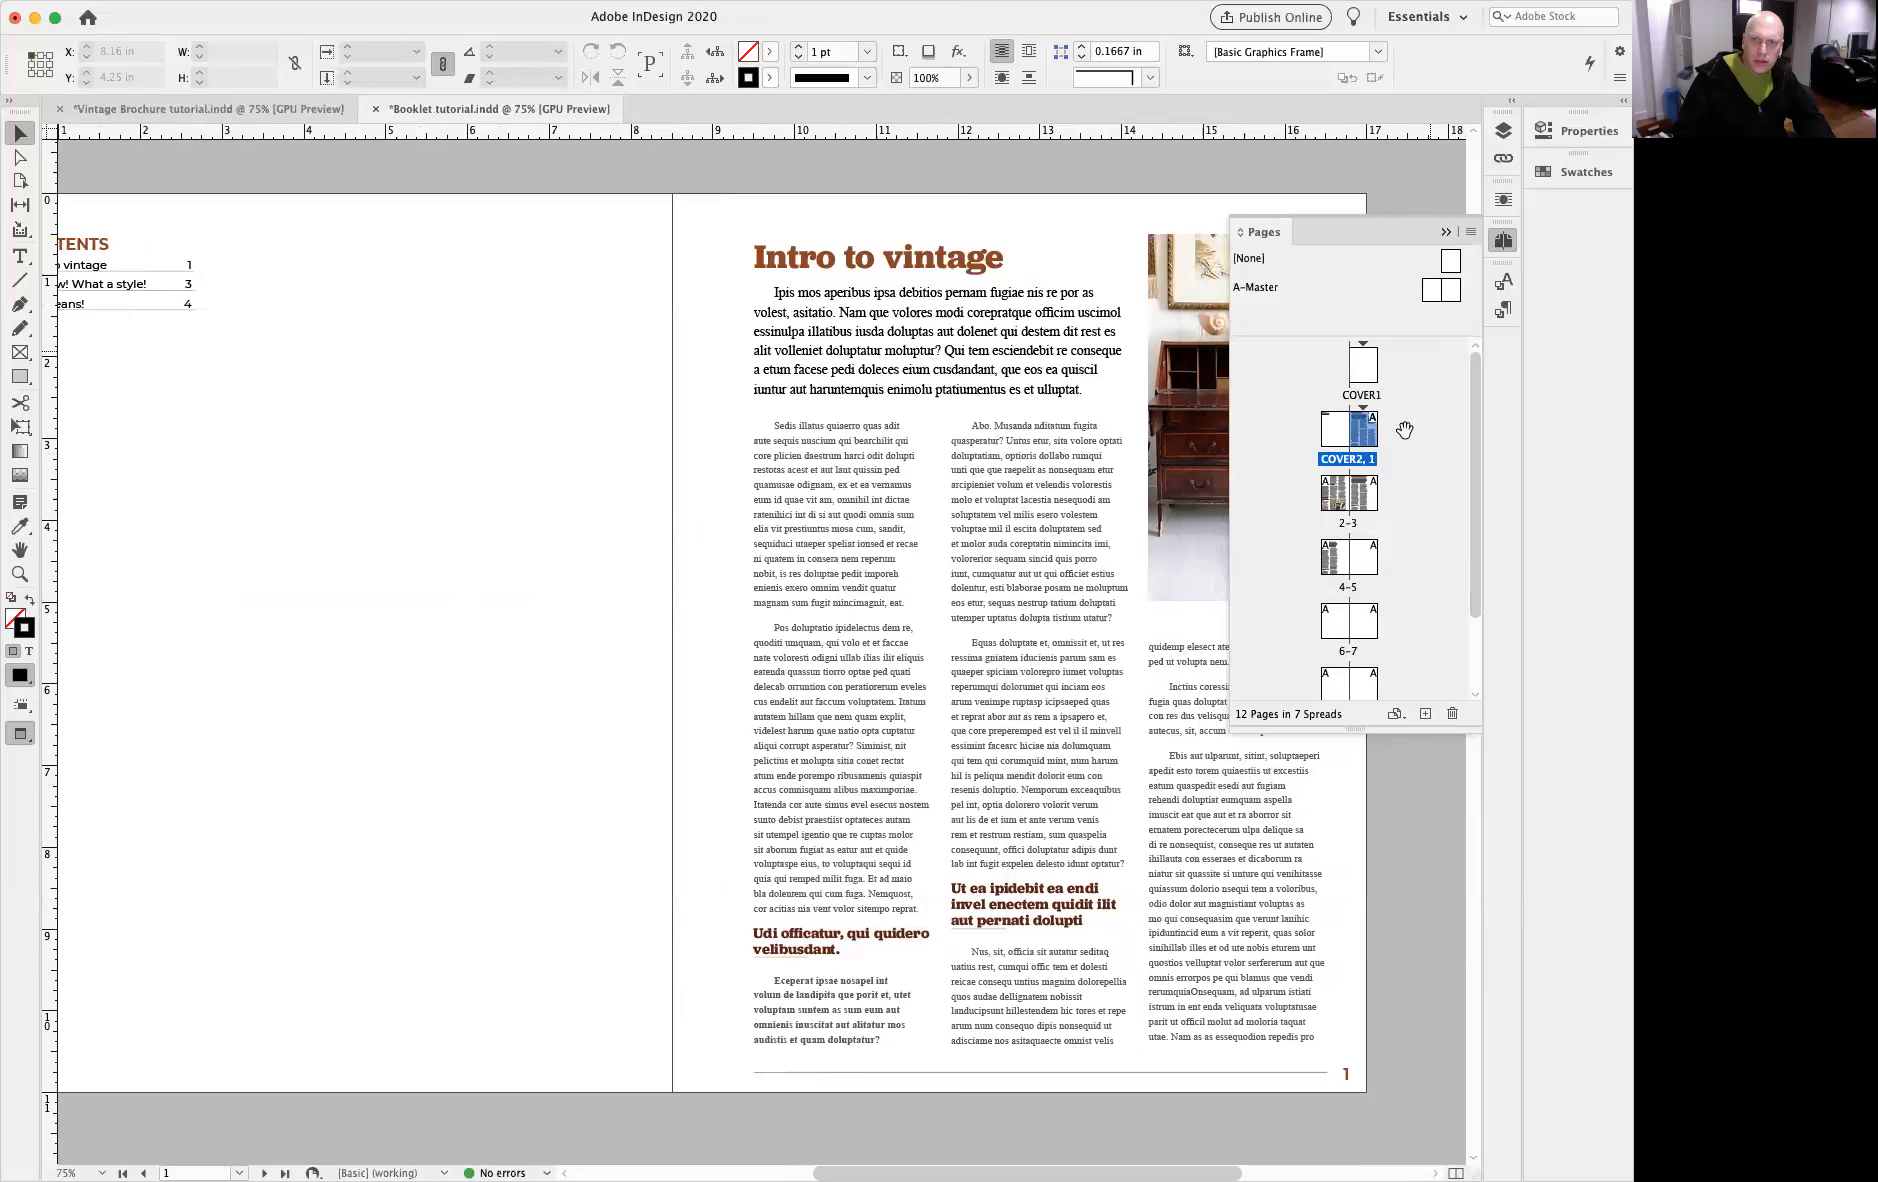
{"action": "left_click", "coordinate": [1468, 236]}
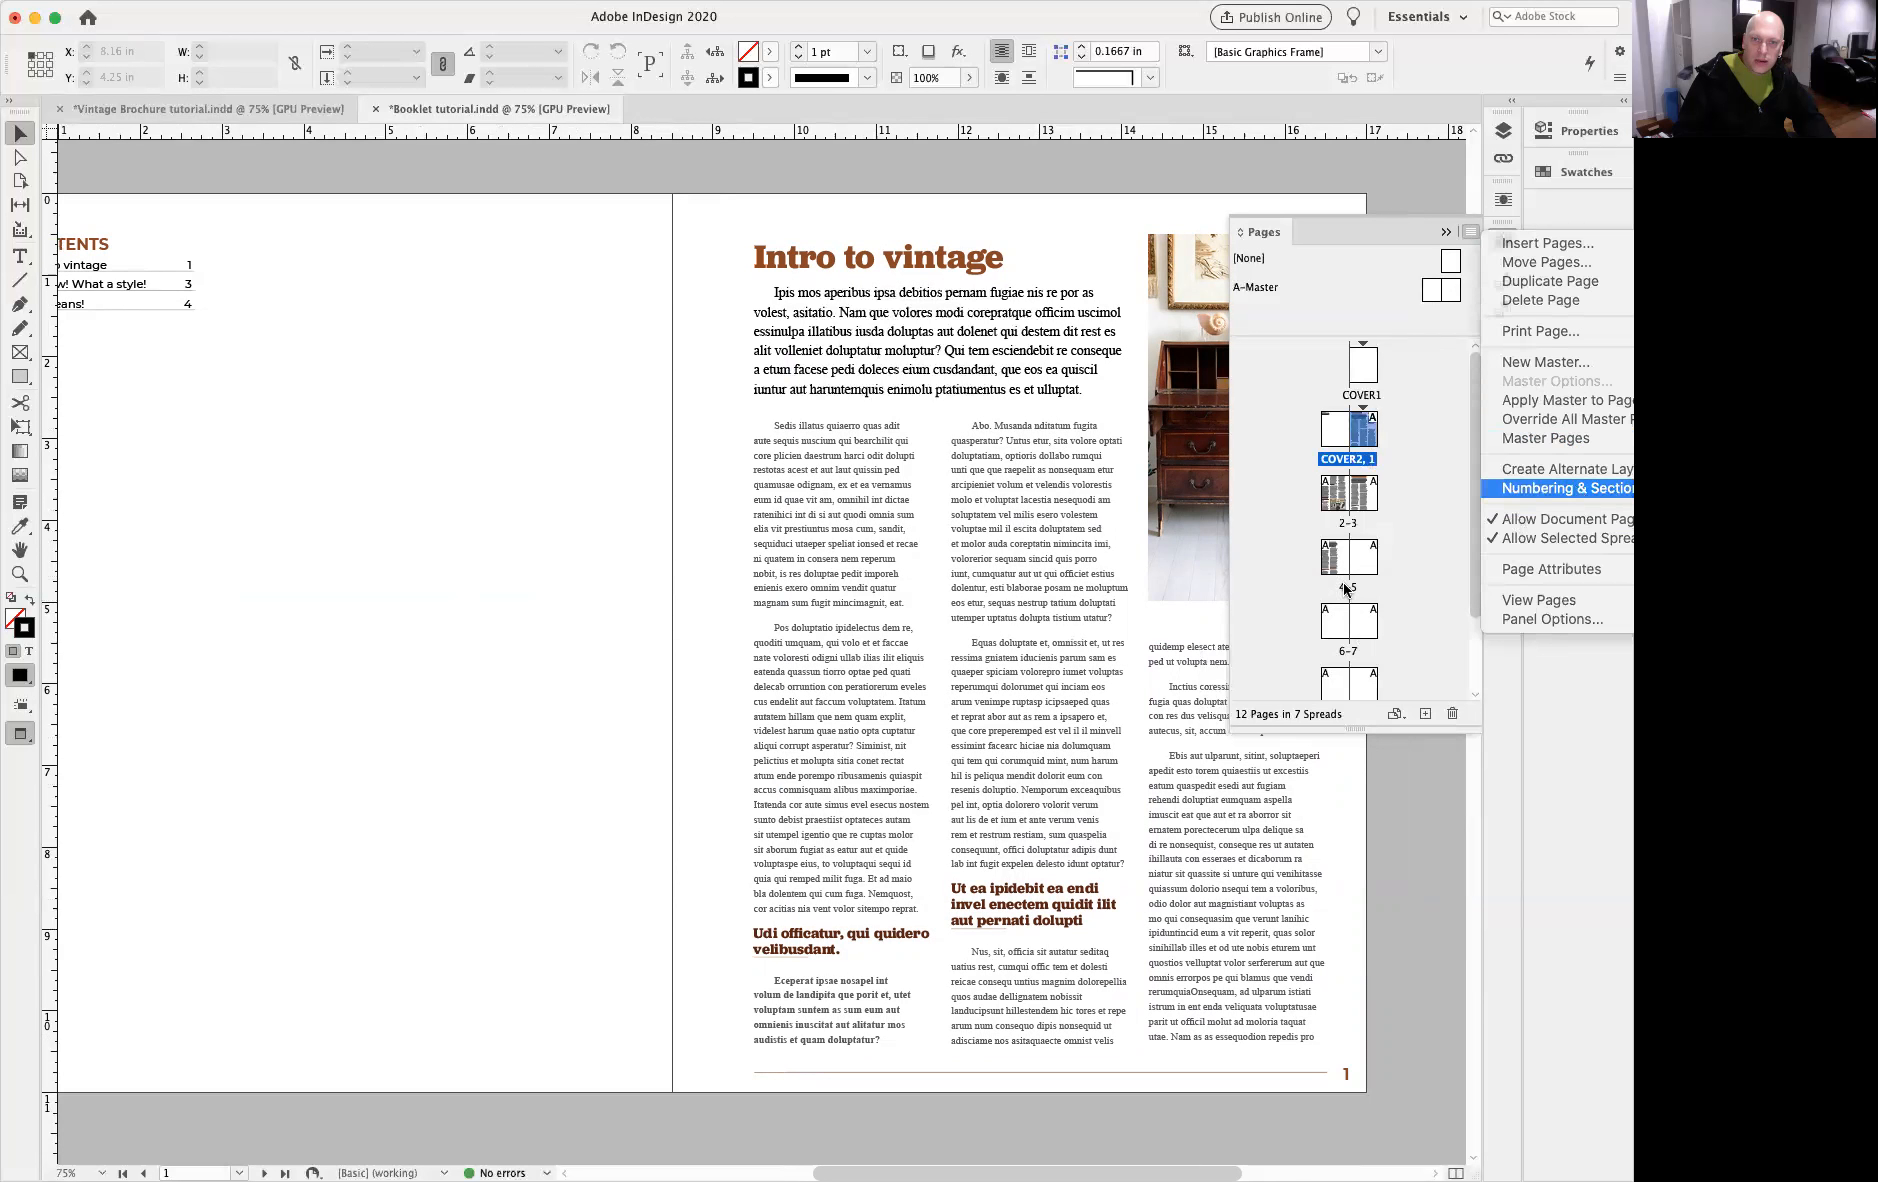
{"action": "key", "text": "Return"}
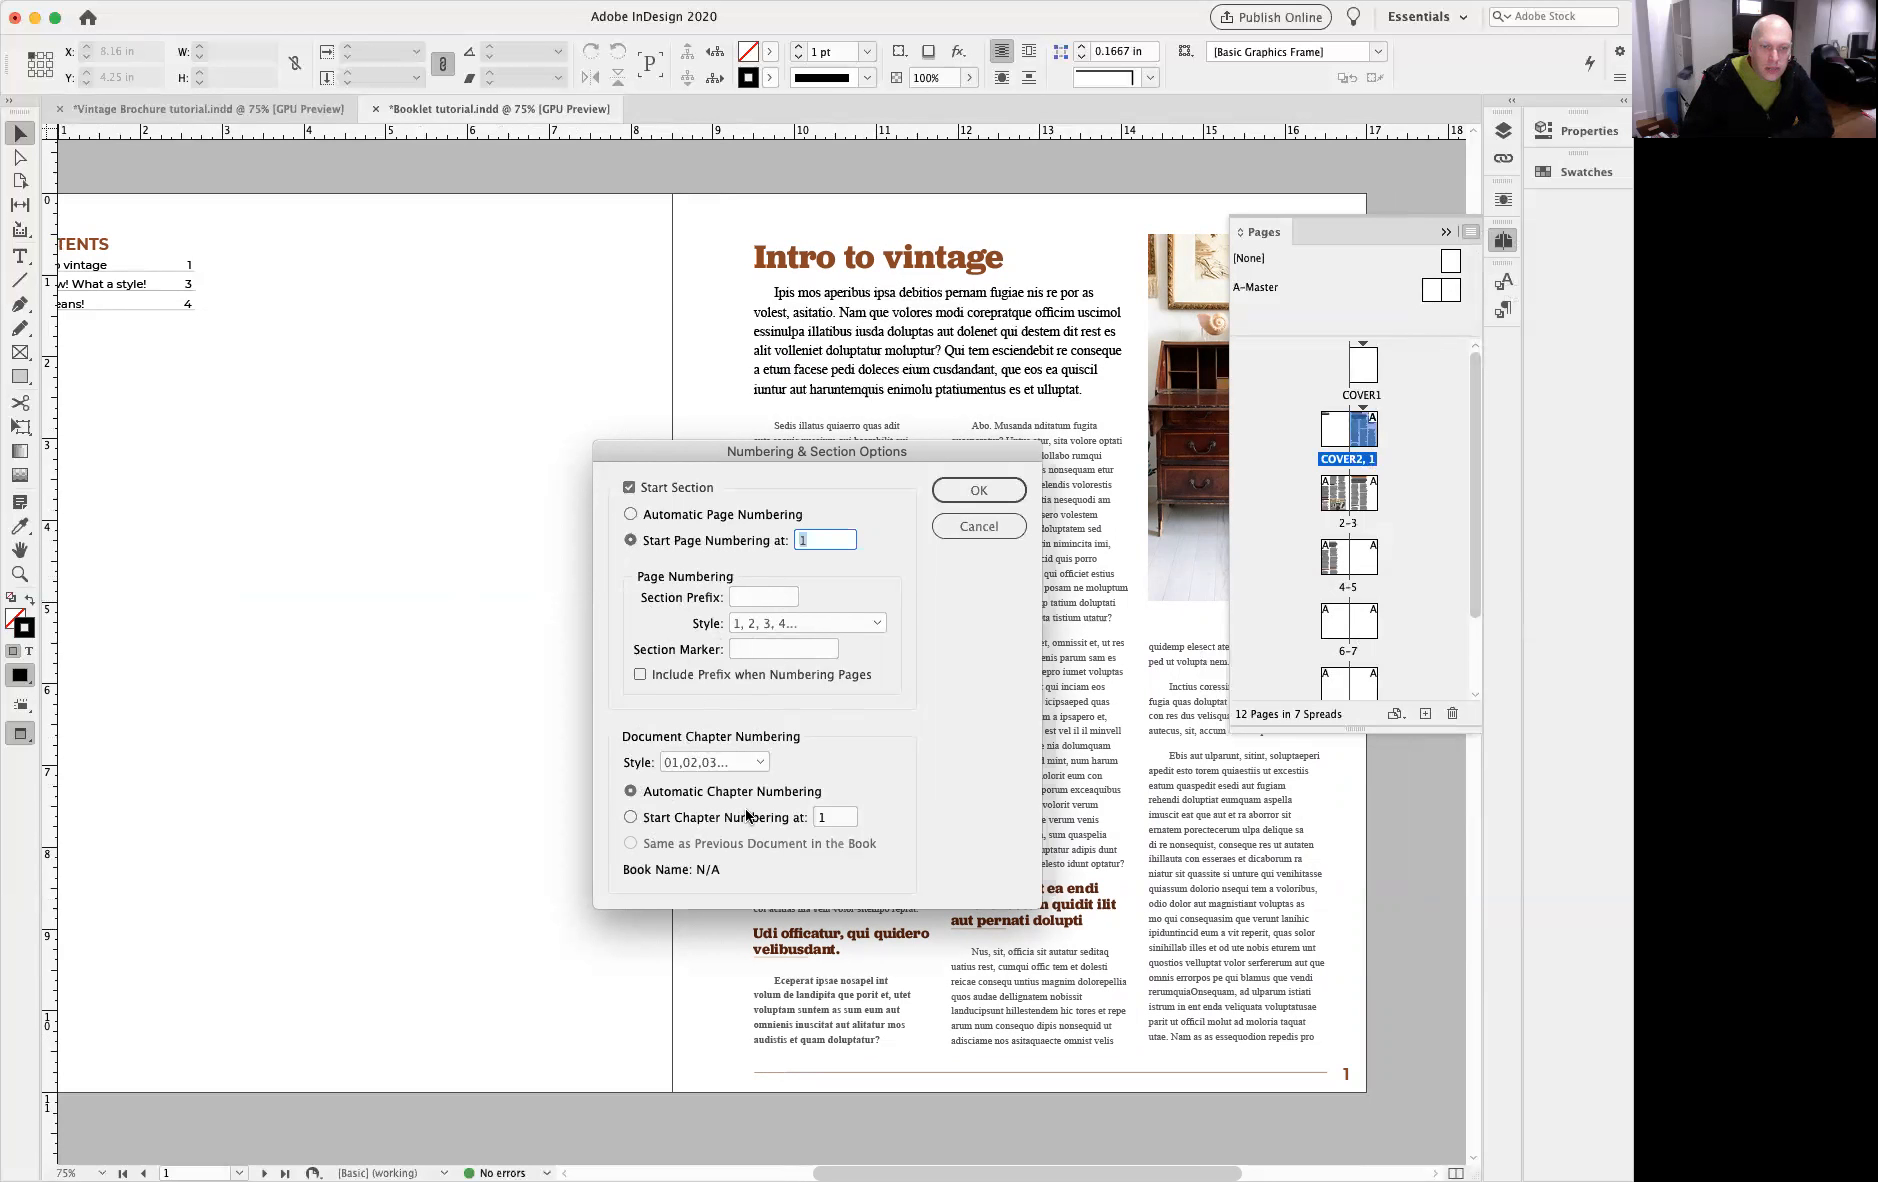
{"action": "left_click", "coordinate": [845, 623]}
{"action": "left_click", "coordinate": [811, 664]}
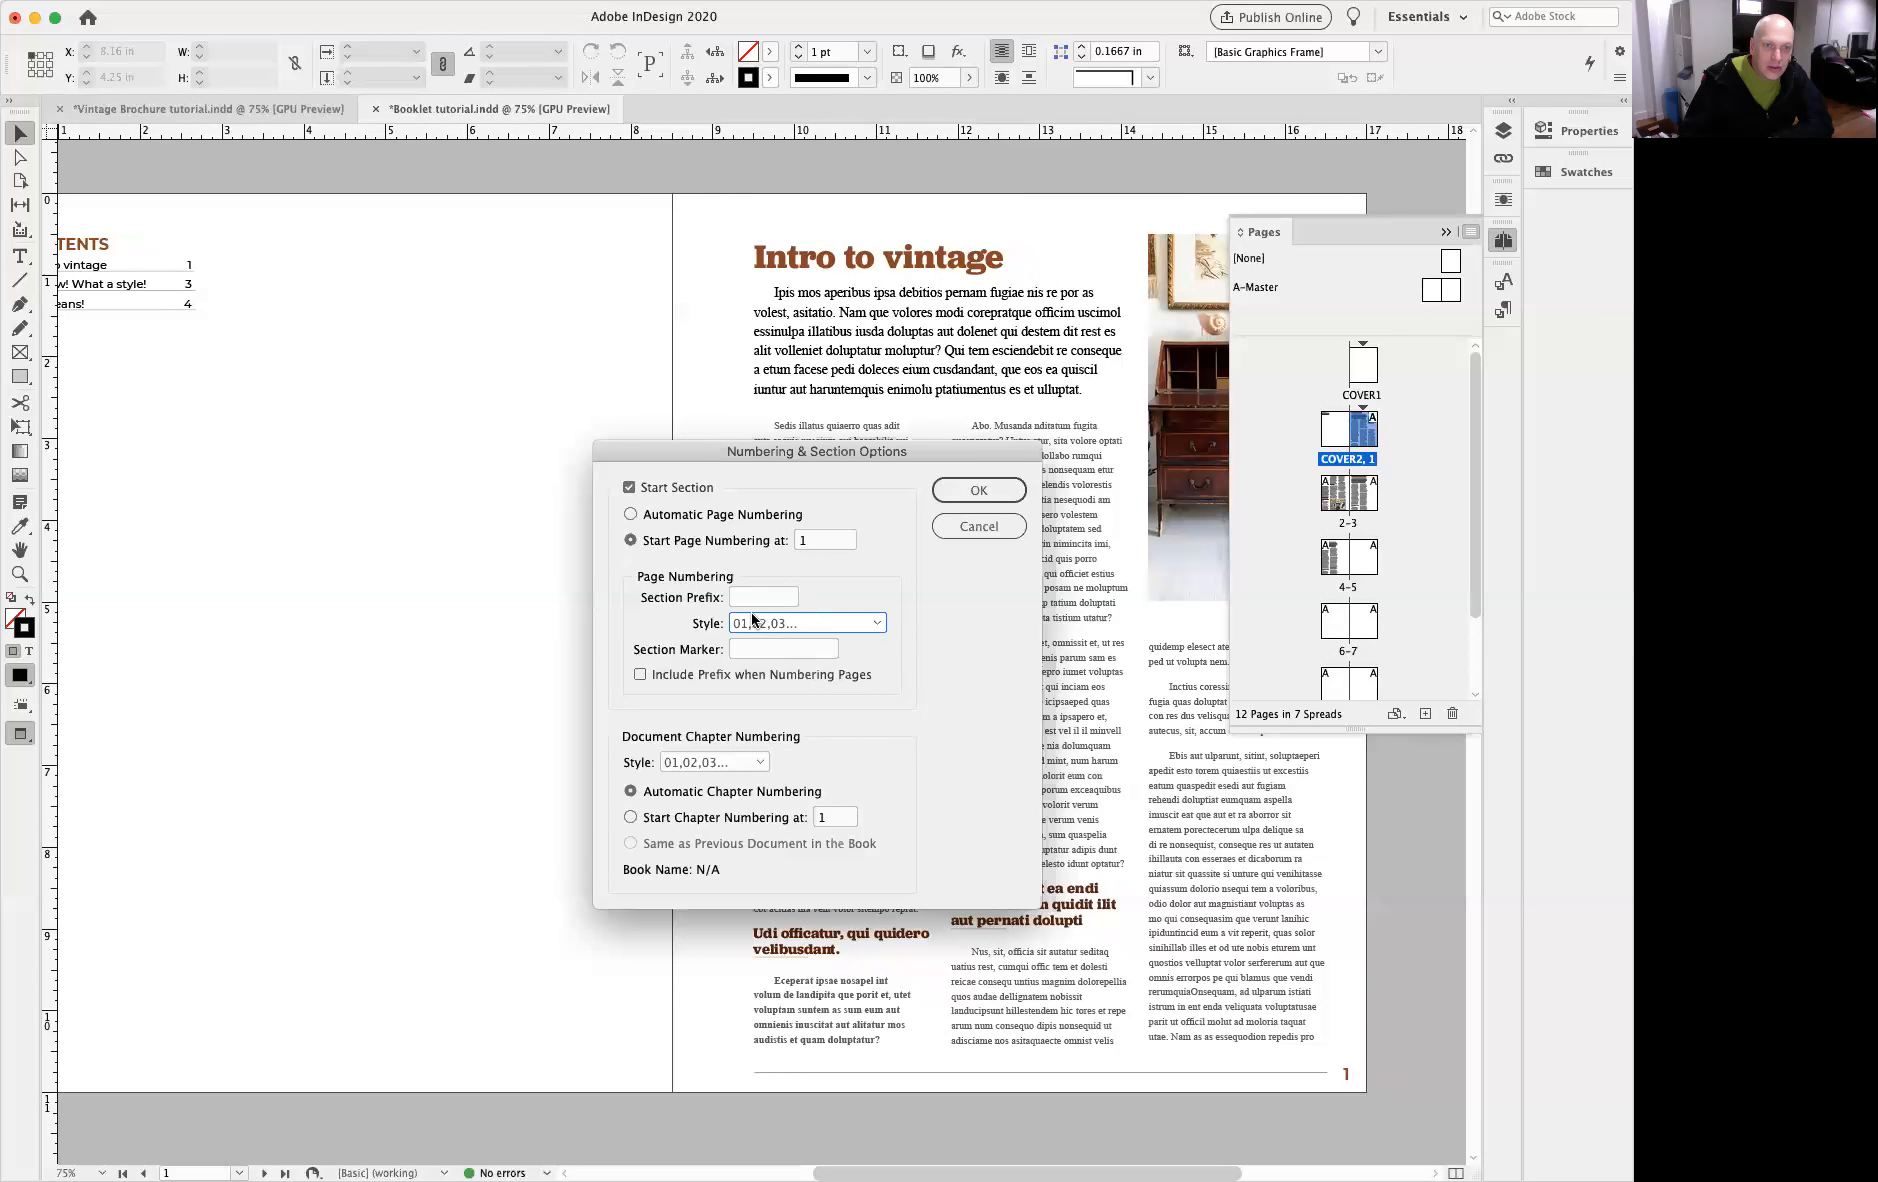
{"action": "left_click", "coordinate": [979, 491]}
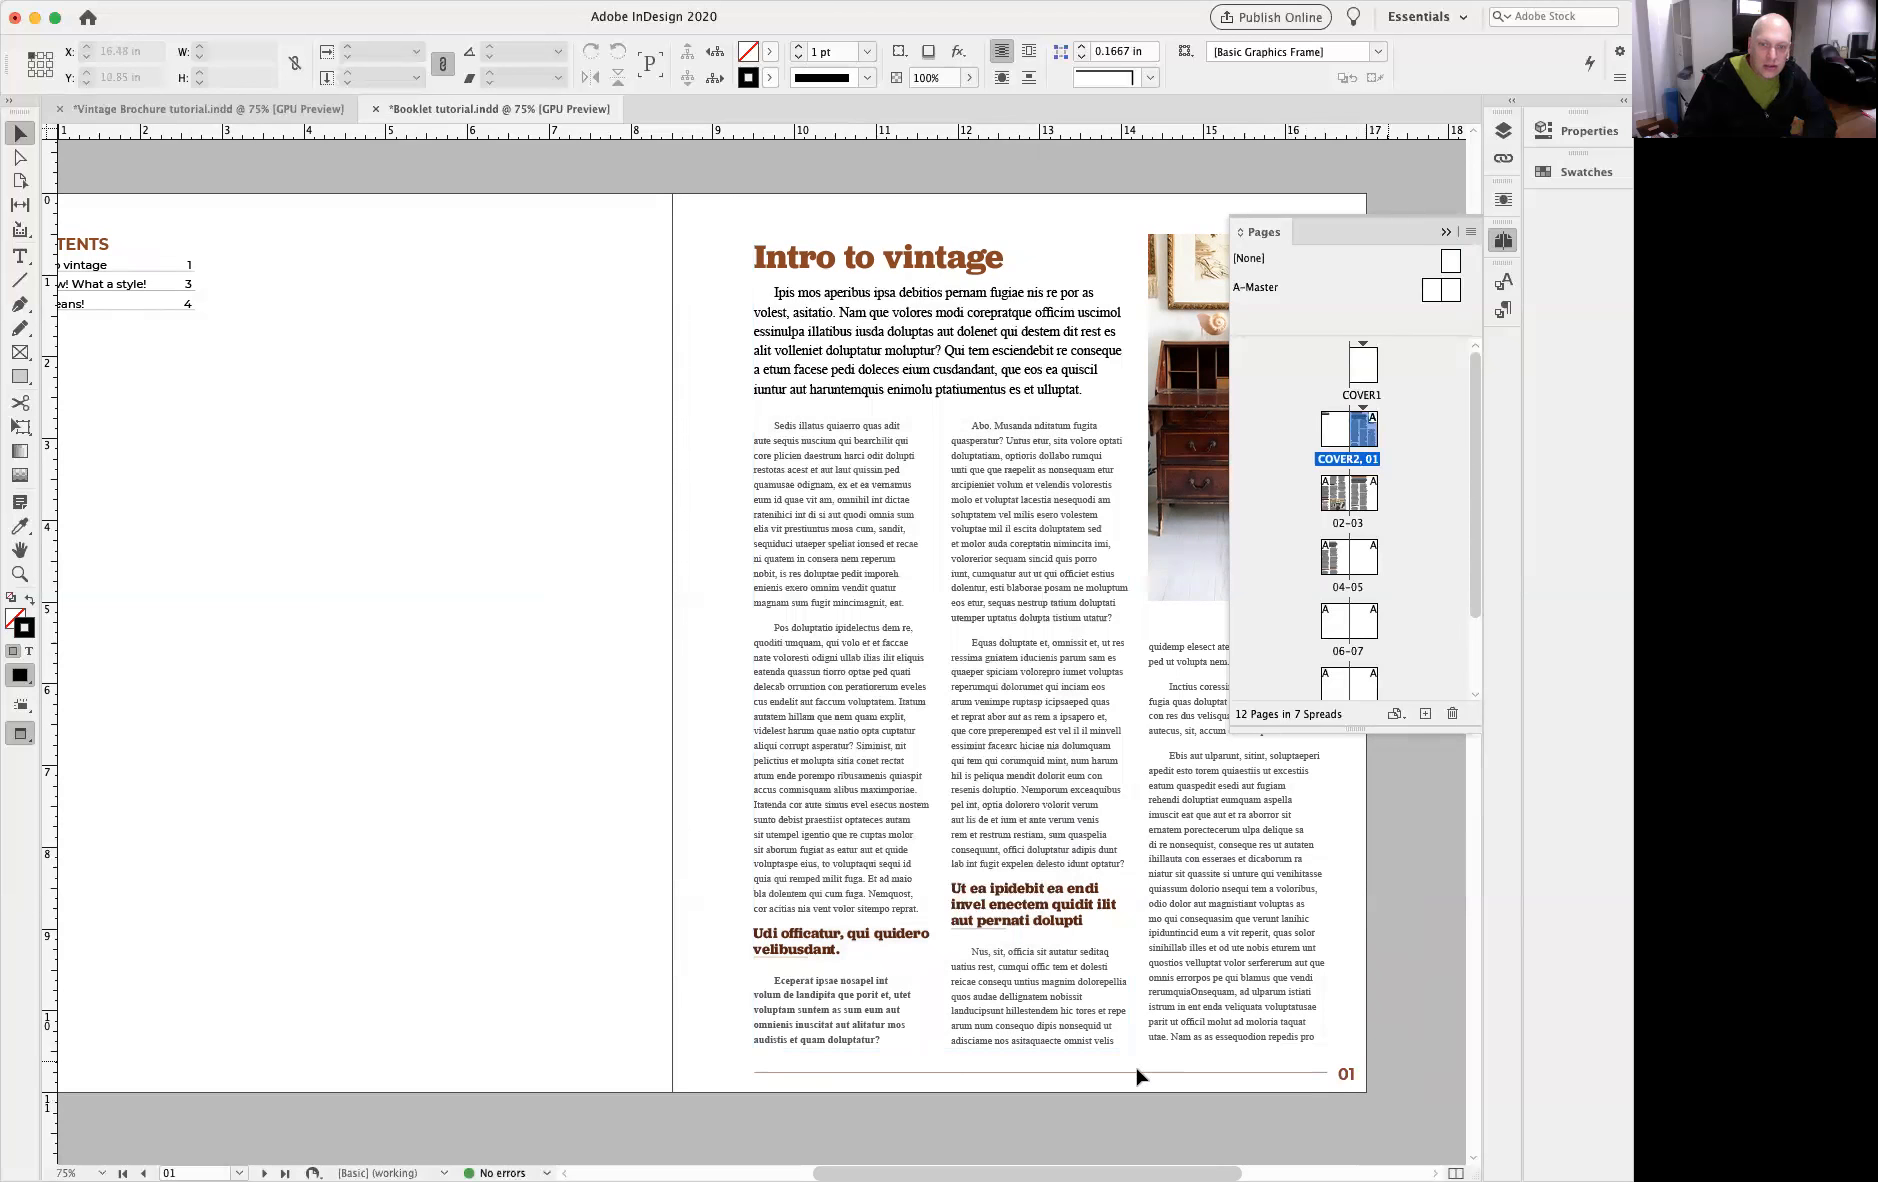
Step: Update the table of contents in the CONTENTS frame to use the two-digit page numbers
{"action": "scroll", "coordinate": [748, 788], "scroll_direction": "down", "scroll_amount": 10}
{"action": "scroll", "coordinate": [748, 788], "scroll_direction": "left", "scroll_amount": 5}
{"action": "left_click_drag", "start_coordinate": [748, 789], "coordinate": [652, 278]}
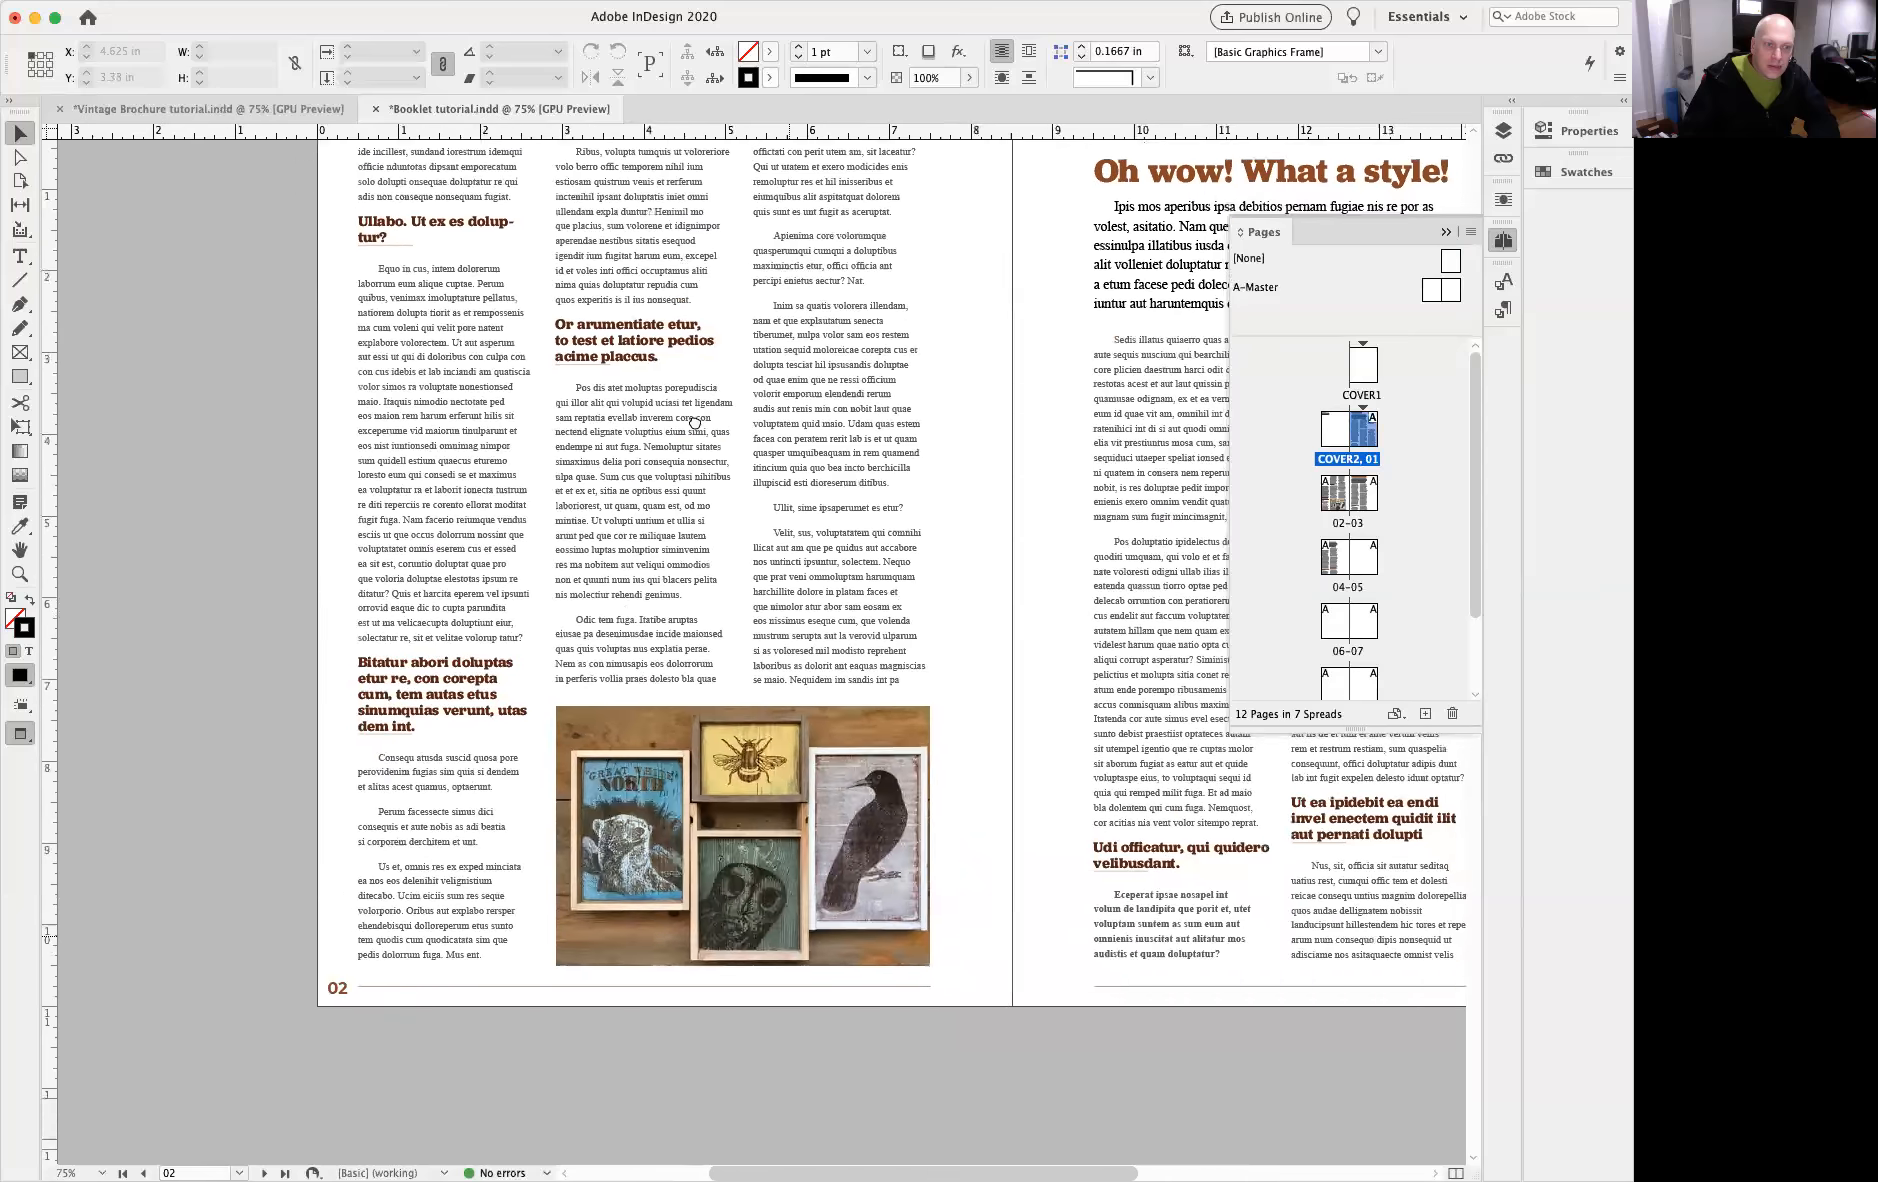
{"action": "left_click_drag", "start_coordinate": [804, 439], "coordinate": [353, 447]}
{"action": "left_click_drag", "start_coordinate": [582, 433], "coordinate": [789, 1090]}
{"action": "left_click_drag", "start_coordinate": [591, 495], "coordinate": [844, 1110]}
{"action": "left_click_drag", "start_coordinate": [680, 533], "coordinate": [694, 701]}
{"action": "left_click", "coordinate": [532, 526]}
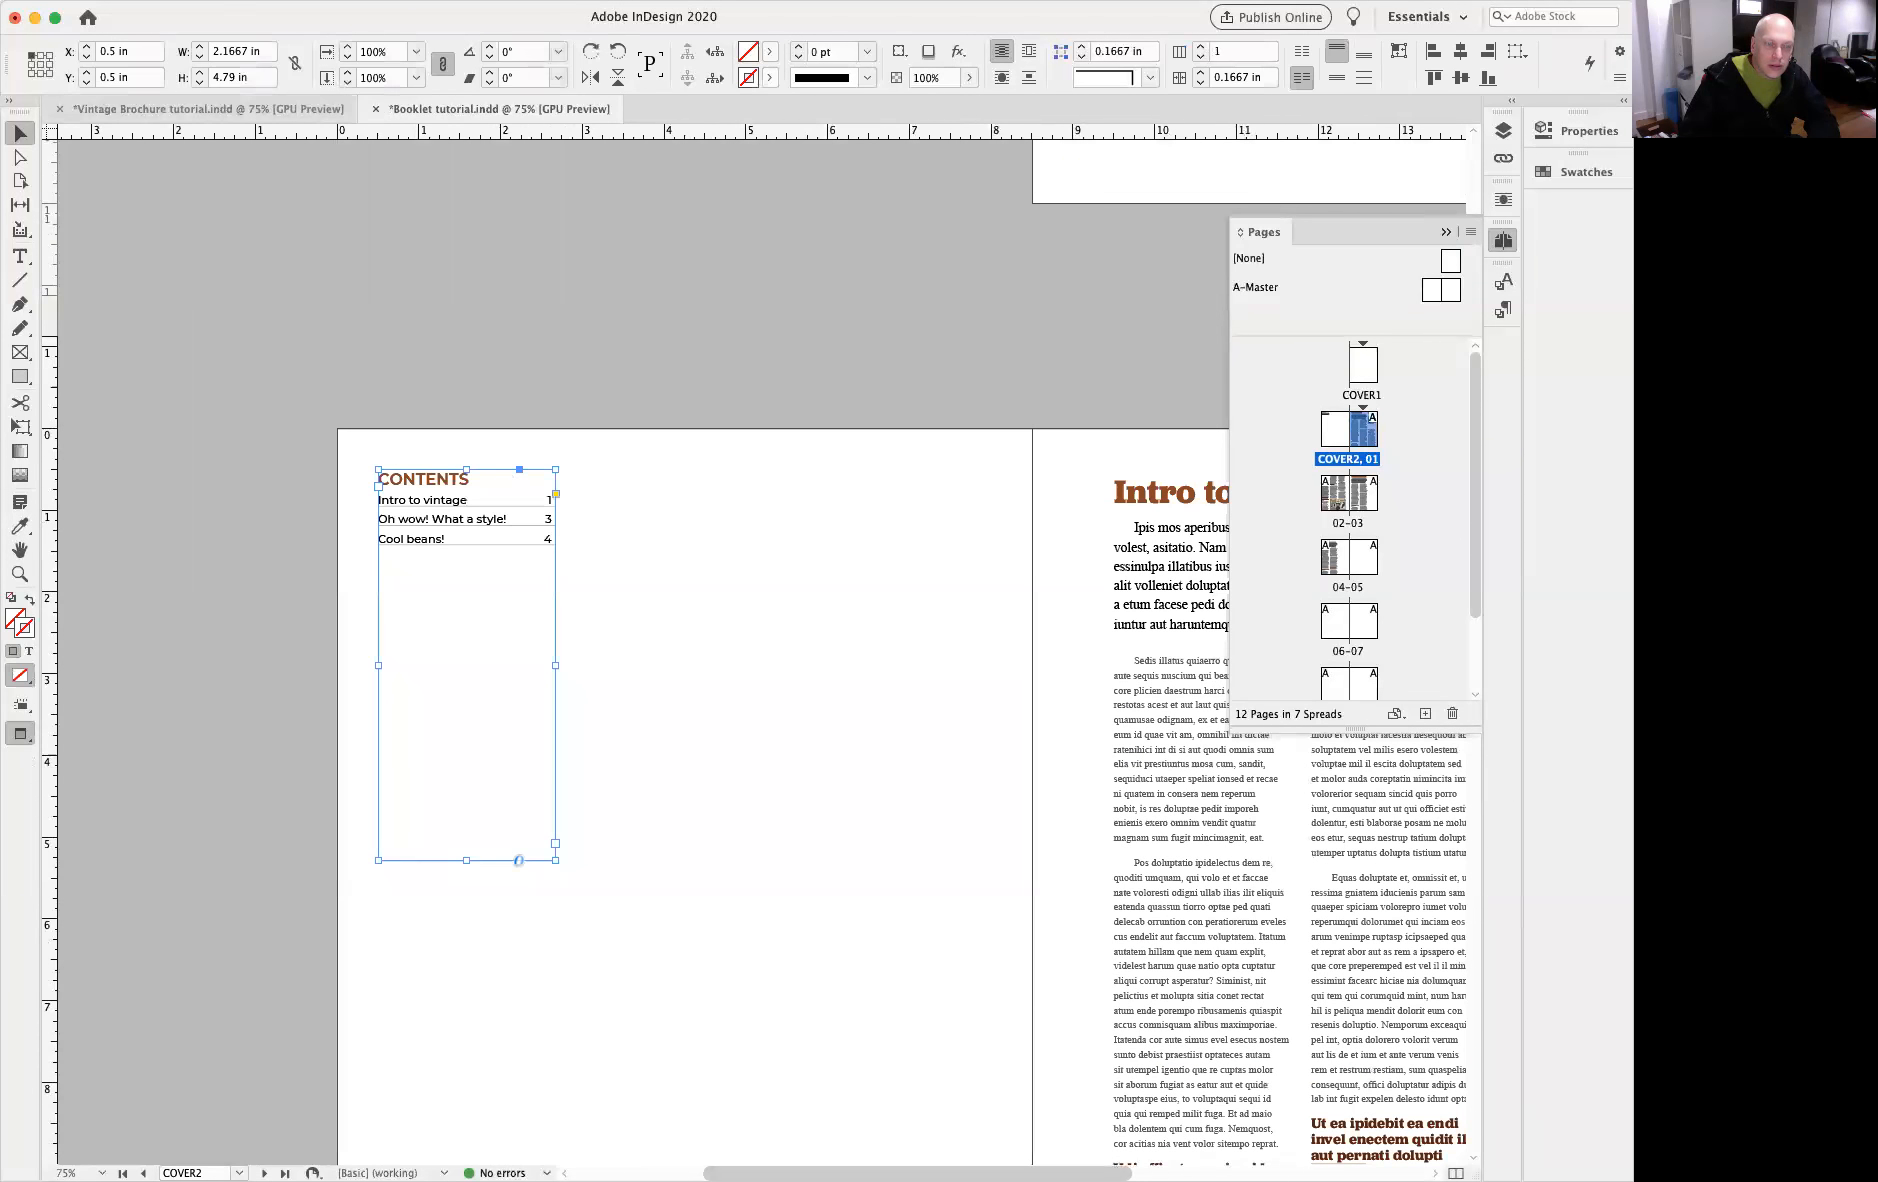
{"action": "left_click", "coordinate": [182, 1]}
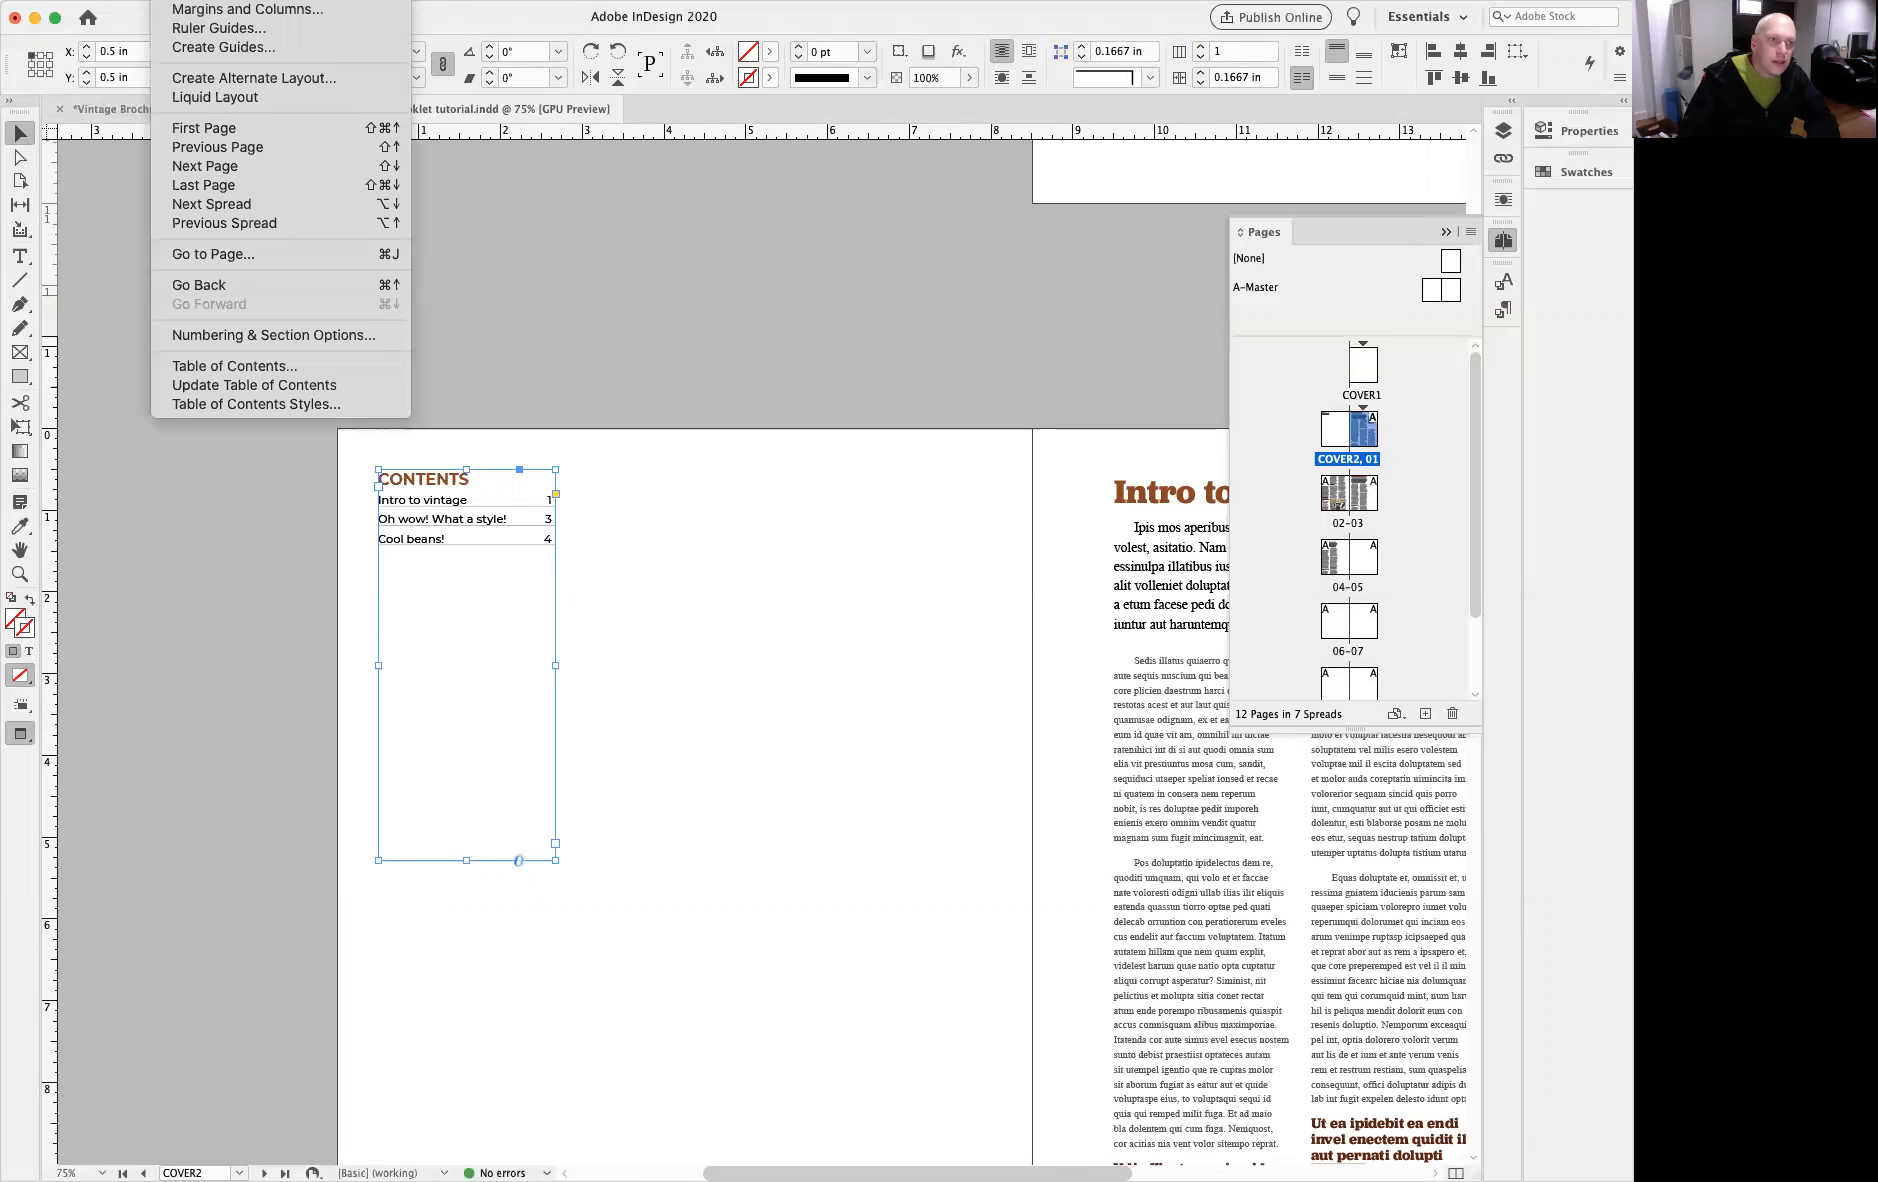
{"action": "left_click", "coordinate": [247, 384]}
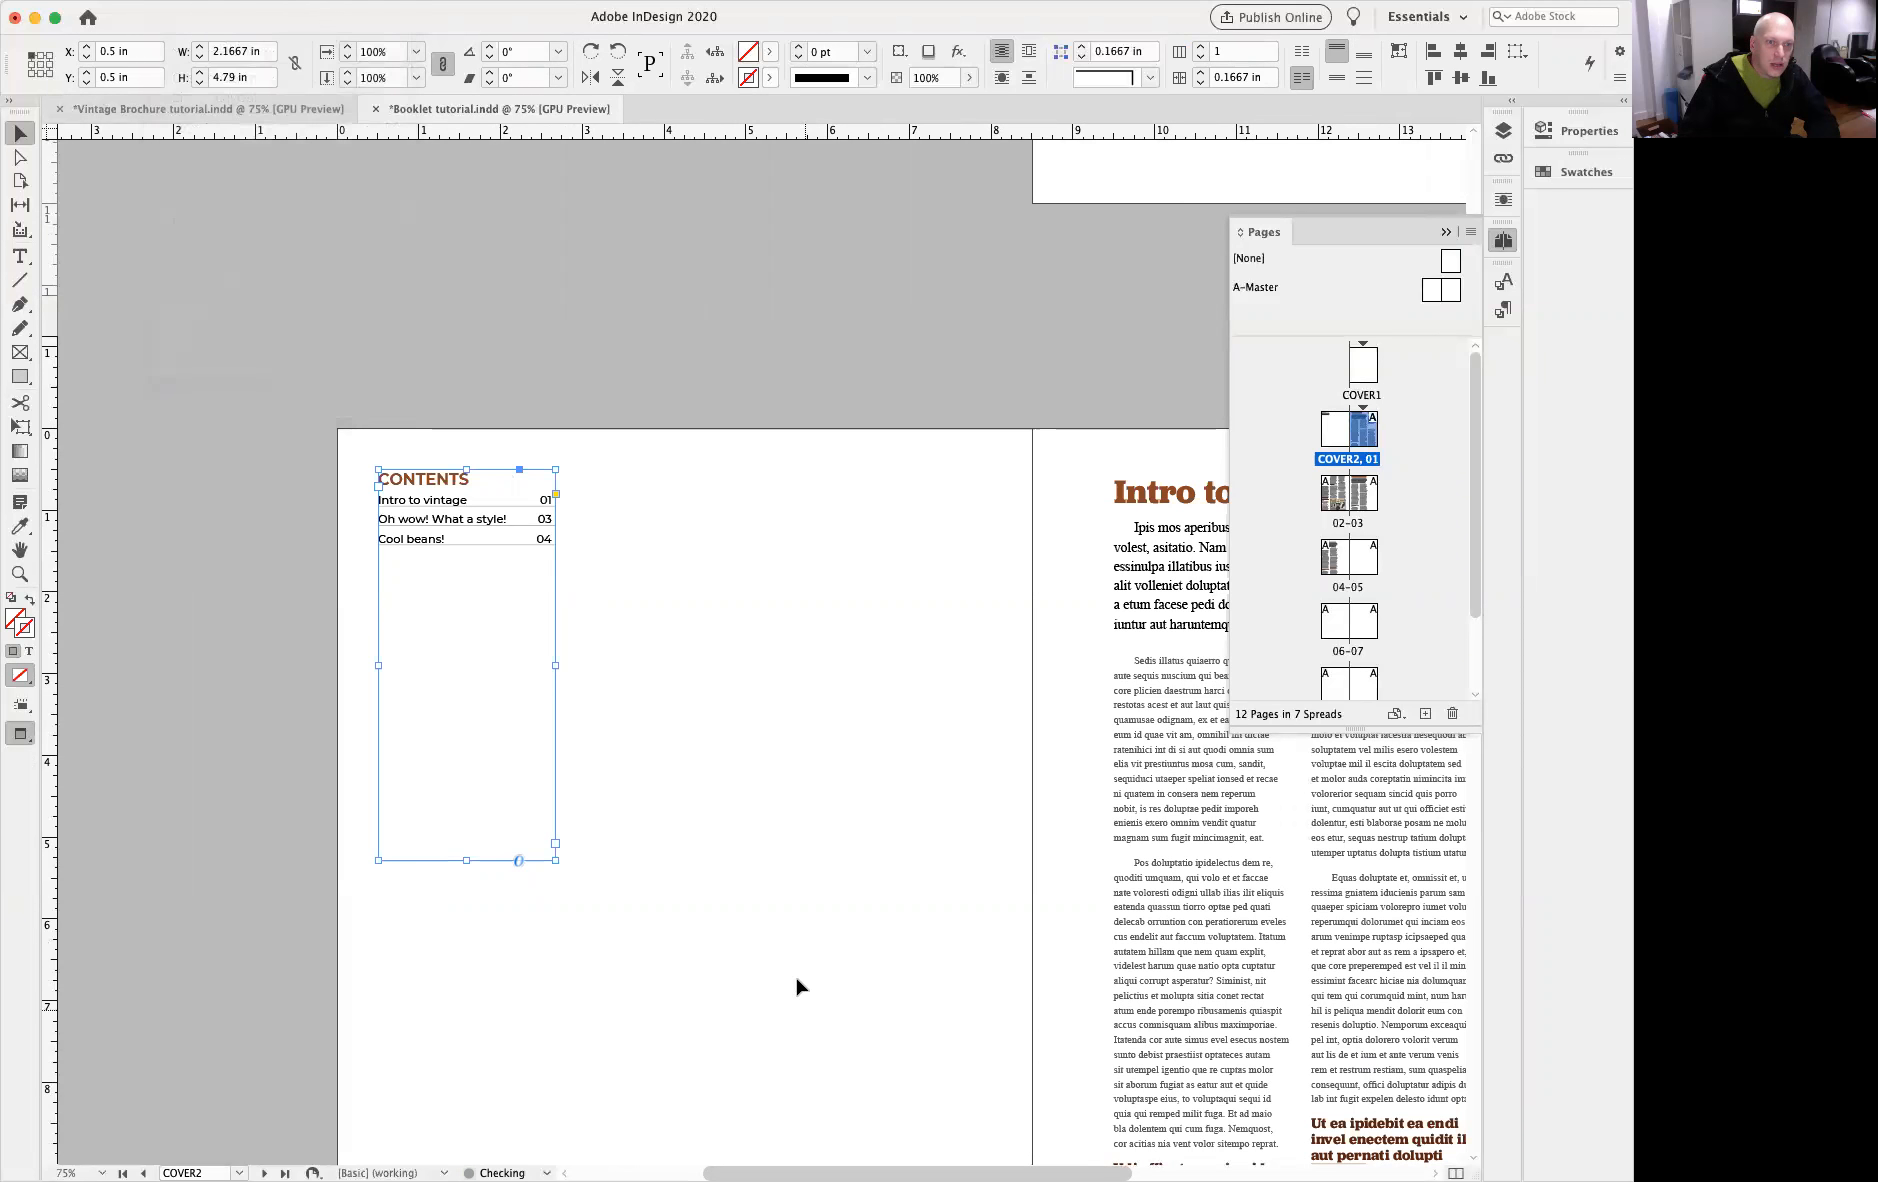
{"action": "left_click", "coordinate": [679, 763]}
Step: Examine the contents entries and the footer page number across the contents and "Intro to vintage" spread
{"action": "scroll", "coordinate": [830, 737], "scroll_direction": "right", "scroll_amount": 5}
{"action": "scroll", "coordinate": [830, 737], "scroll_direction": "down", "scroll_amount": 4}
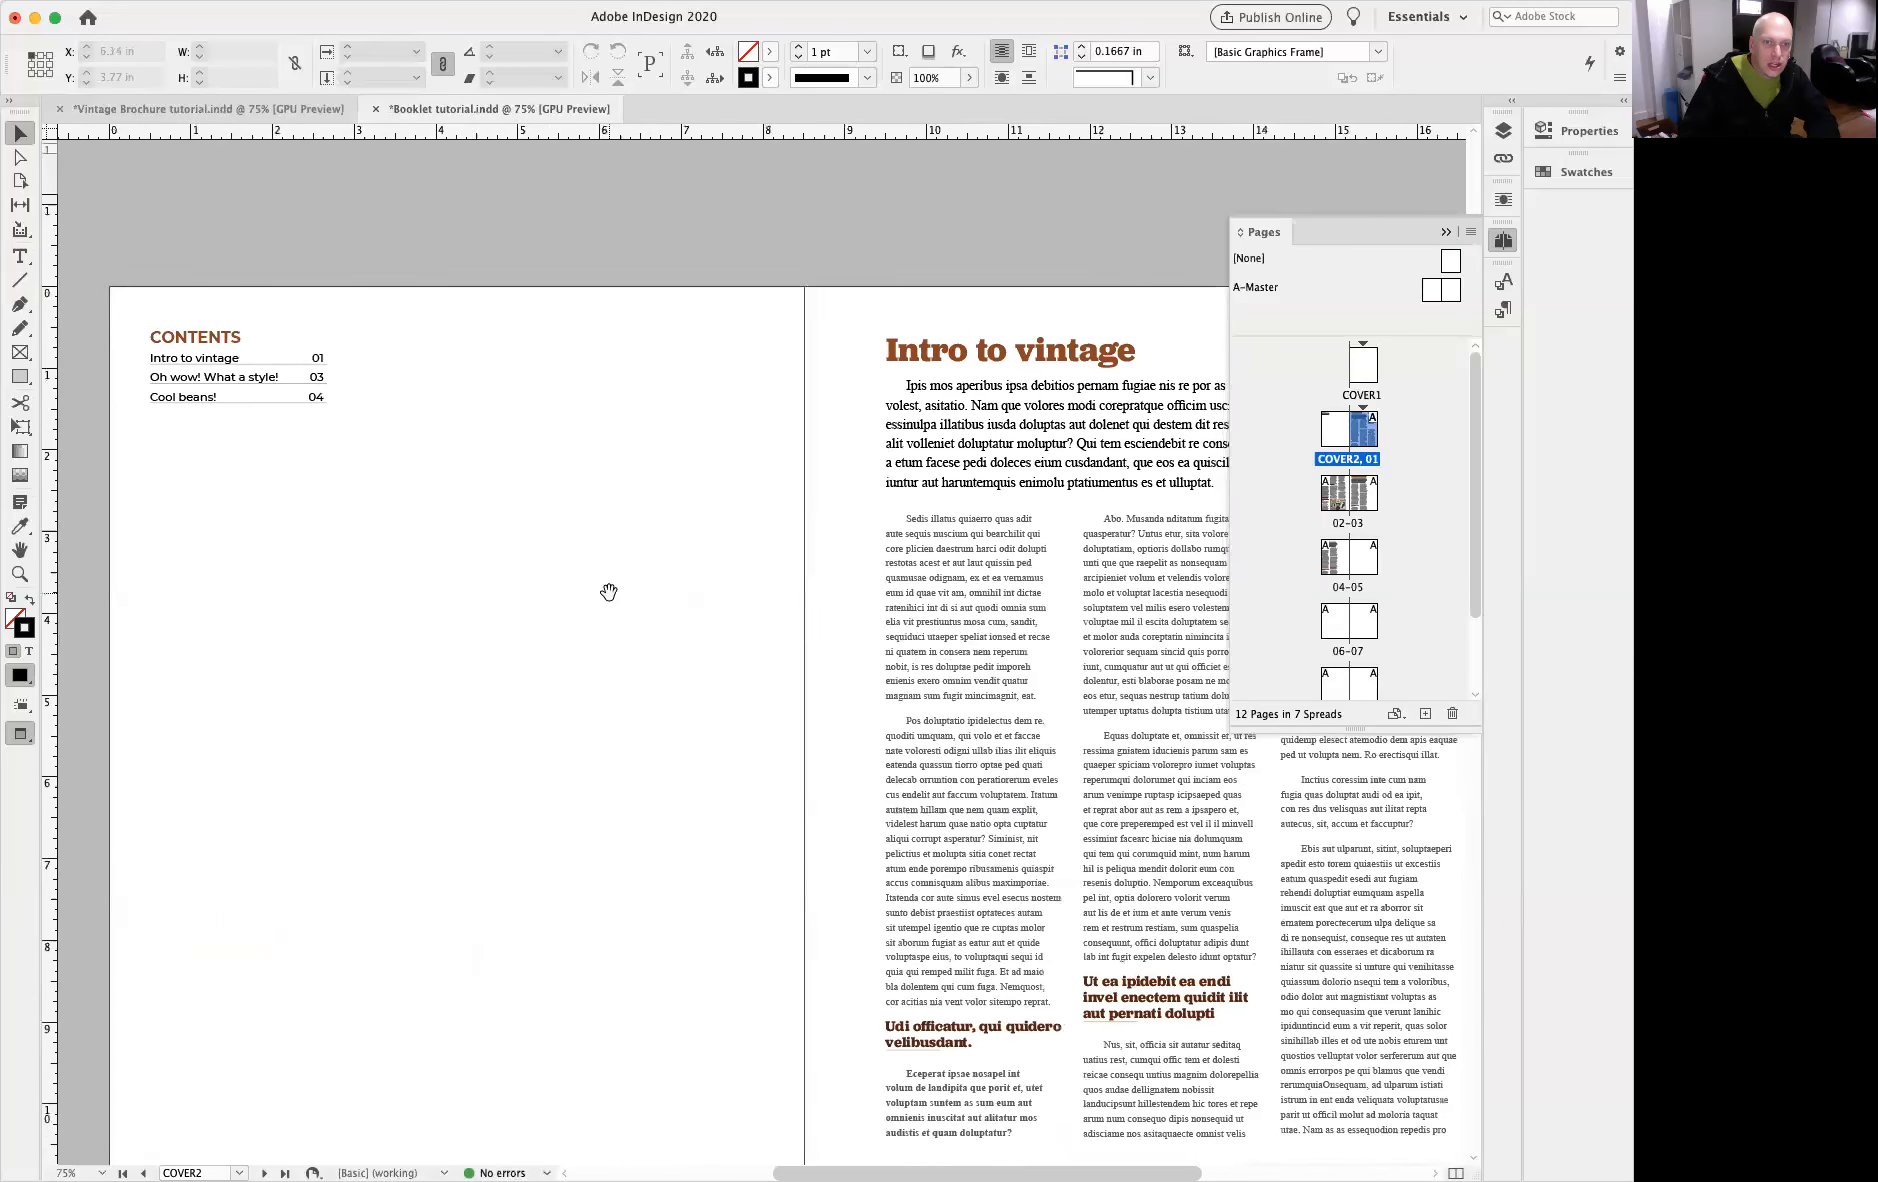
{"action": "scroll", "coordinate": [1240, 990], "scroll_direction": "right", "scroll_amount": 2}
{"action": "scroll", "coordinate": [1240, 990], "scroll_direction": "up", "scroll_amount": 1}
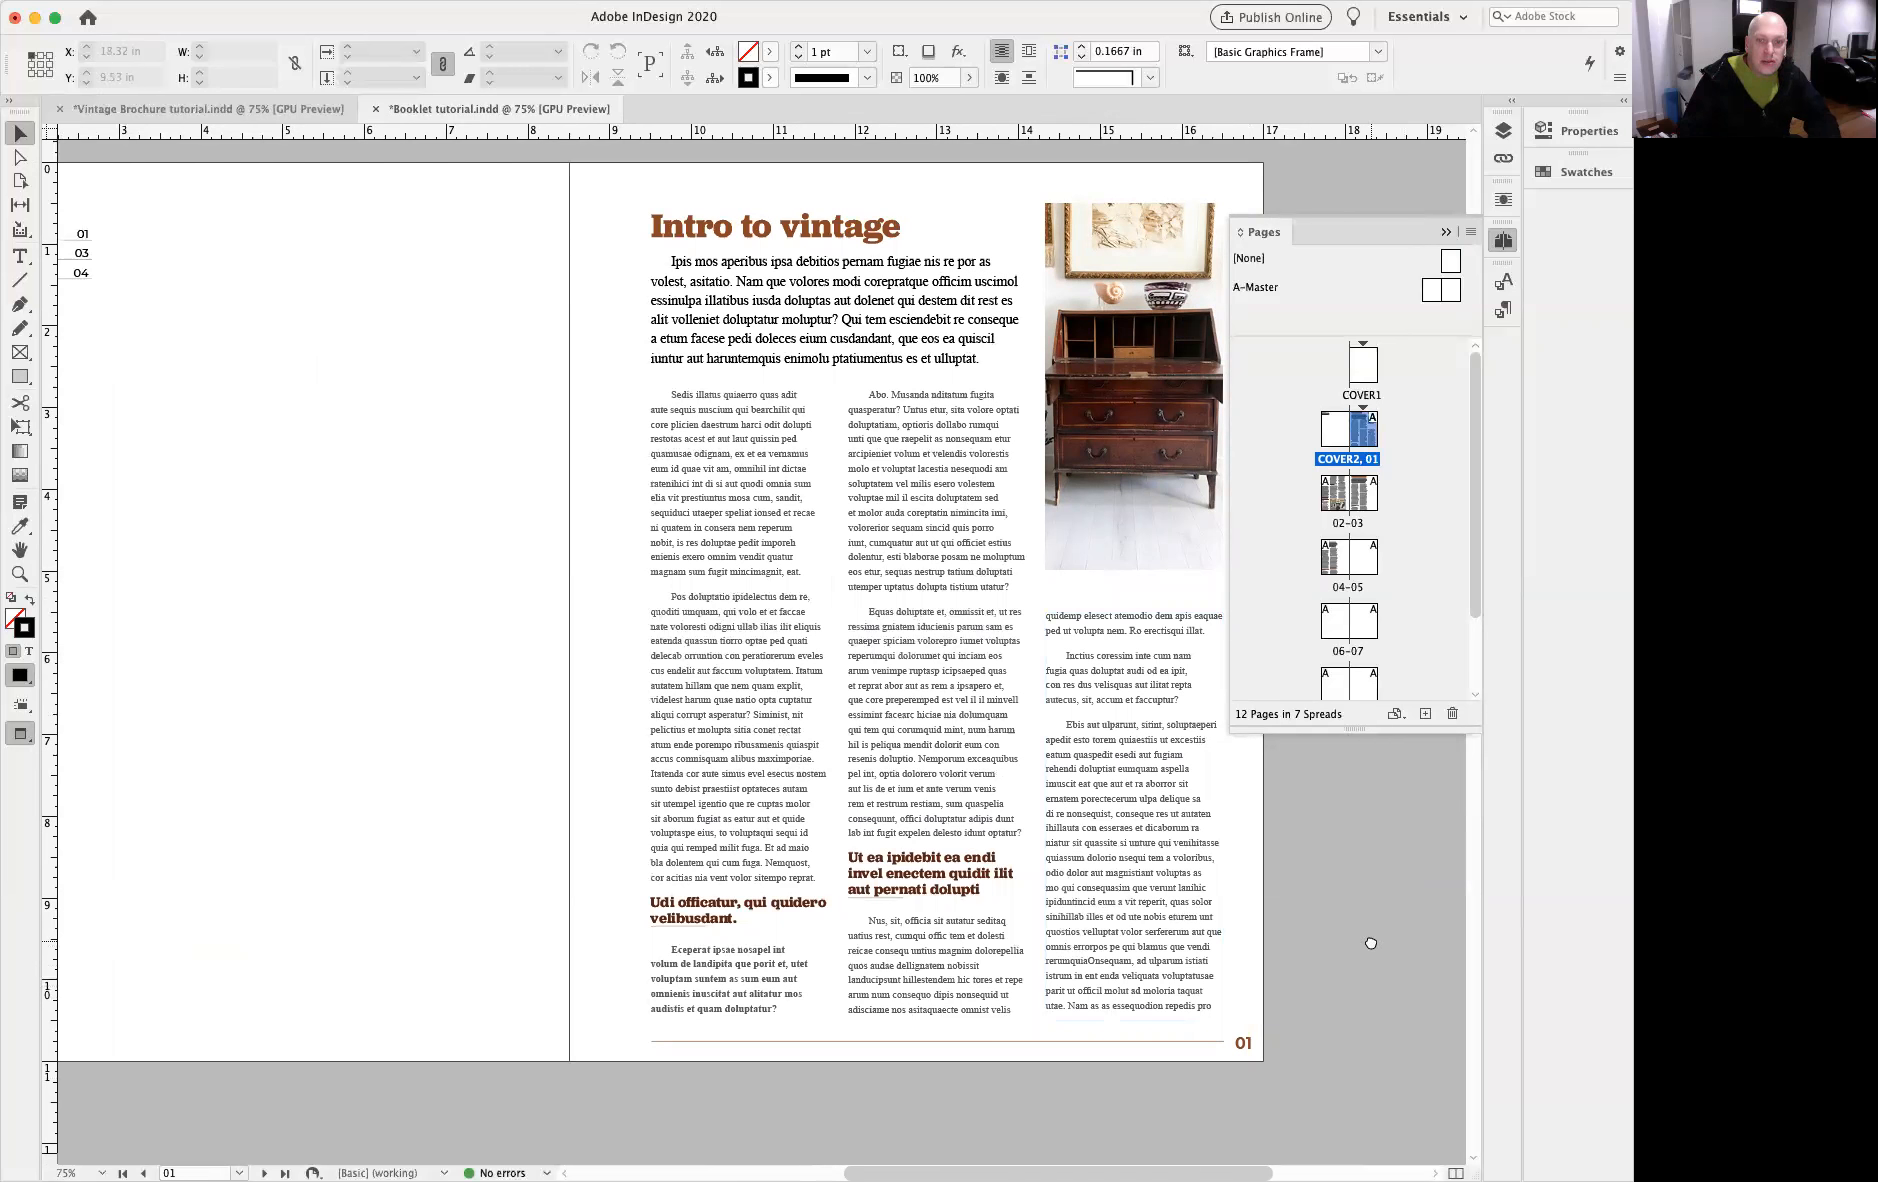
{"action": "scroll", "coordinate": [1362, 940], "scroll_direction": "right", "scroll_amount": 2}
{"action": "scroll", "coordinate": [1362, 940], "scroll_direction": "up", "scroll_amount": 1}
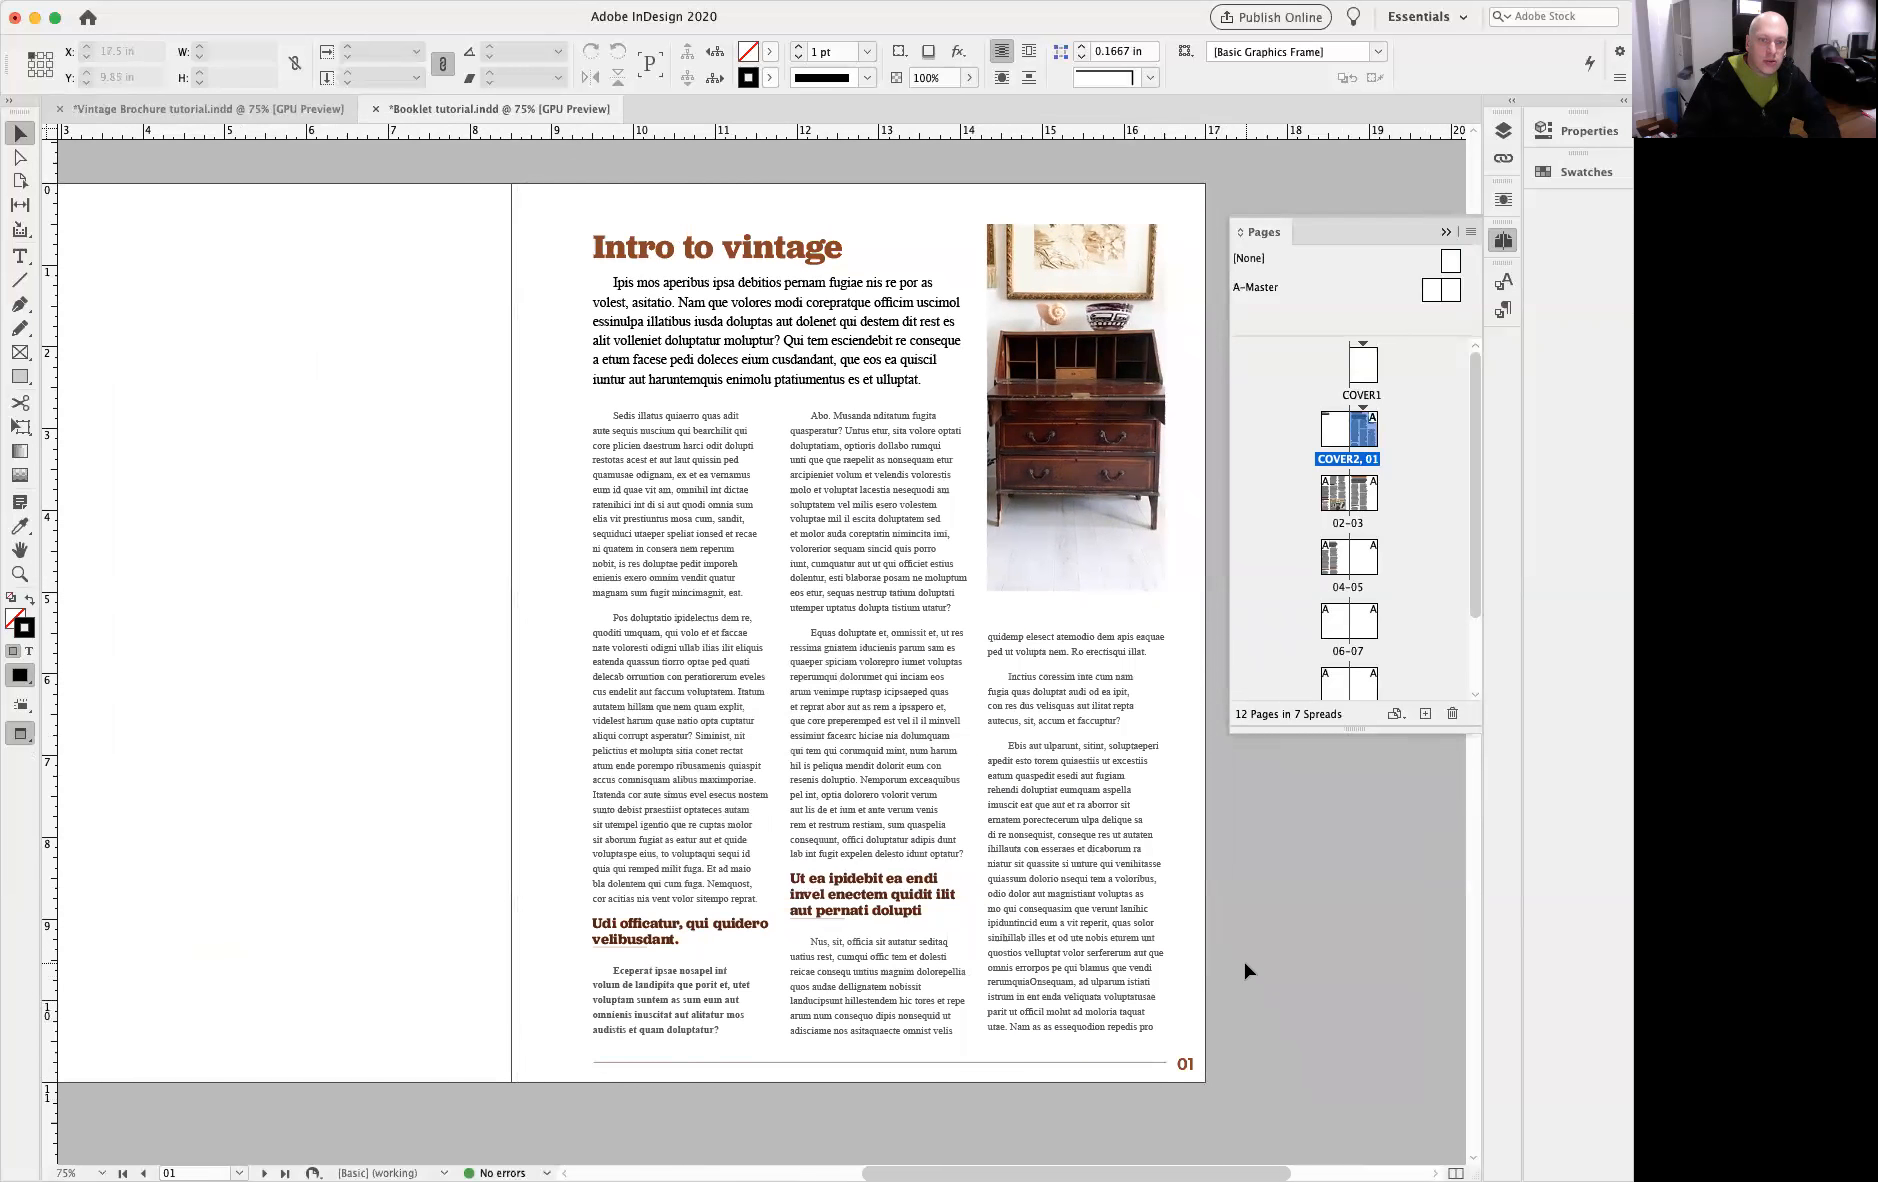
{"action": "scroll", "coordinate": [970, 811], "scroll_direction": "left", "scroll_amount": 2}
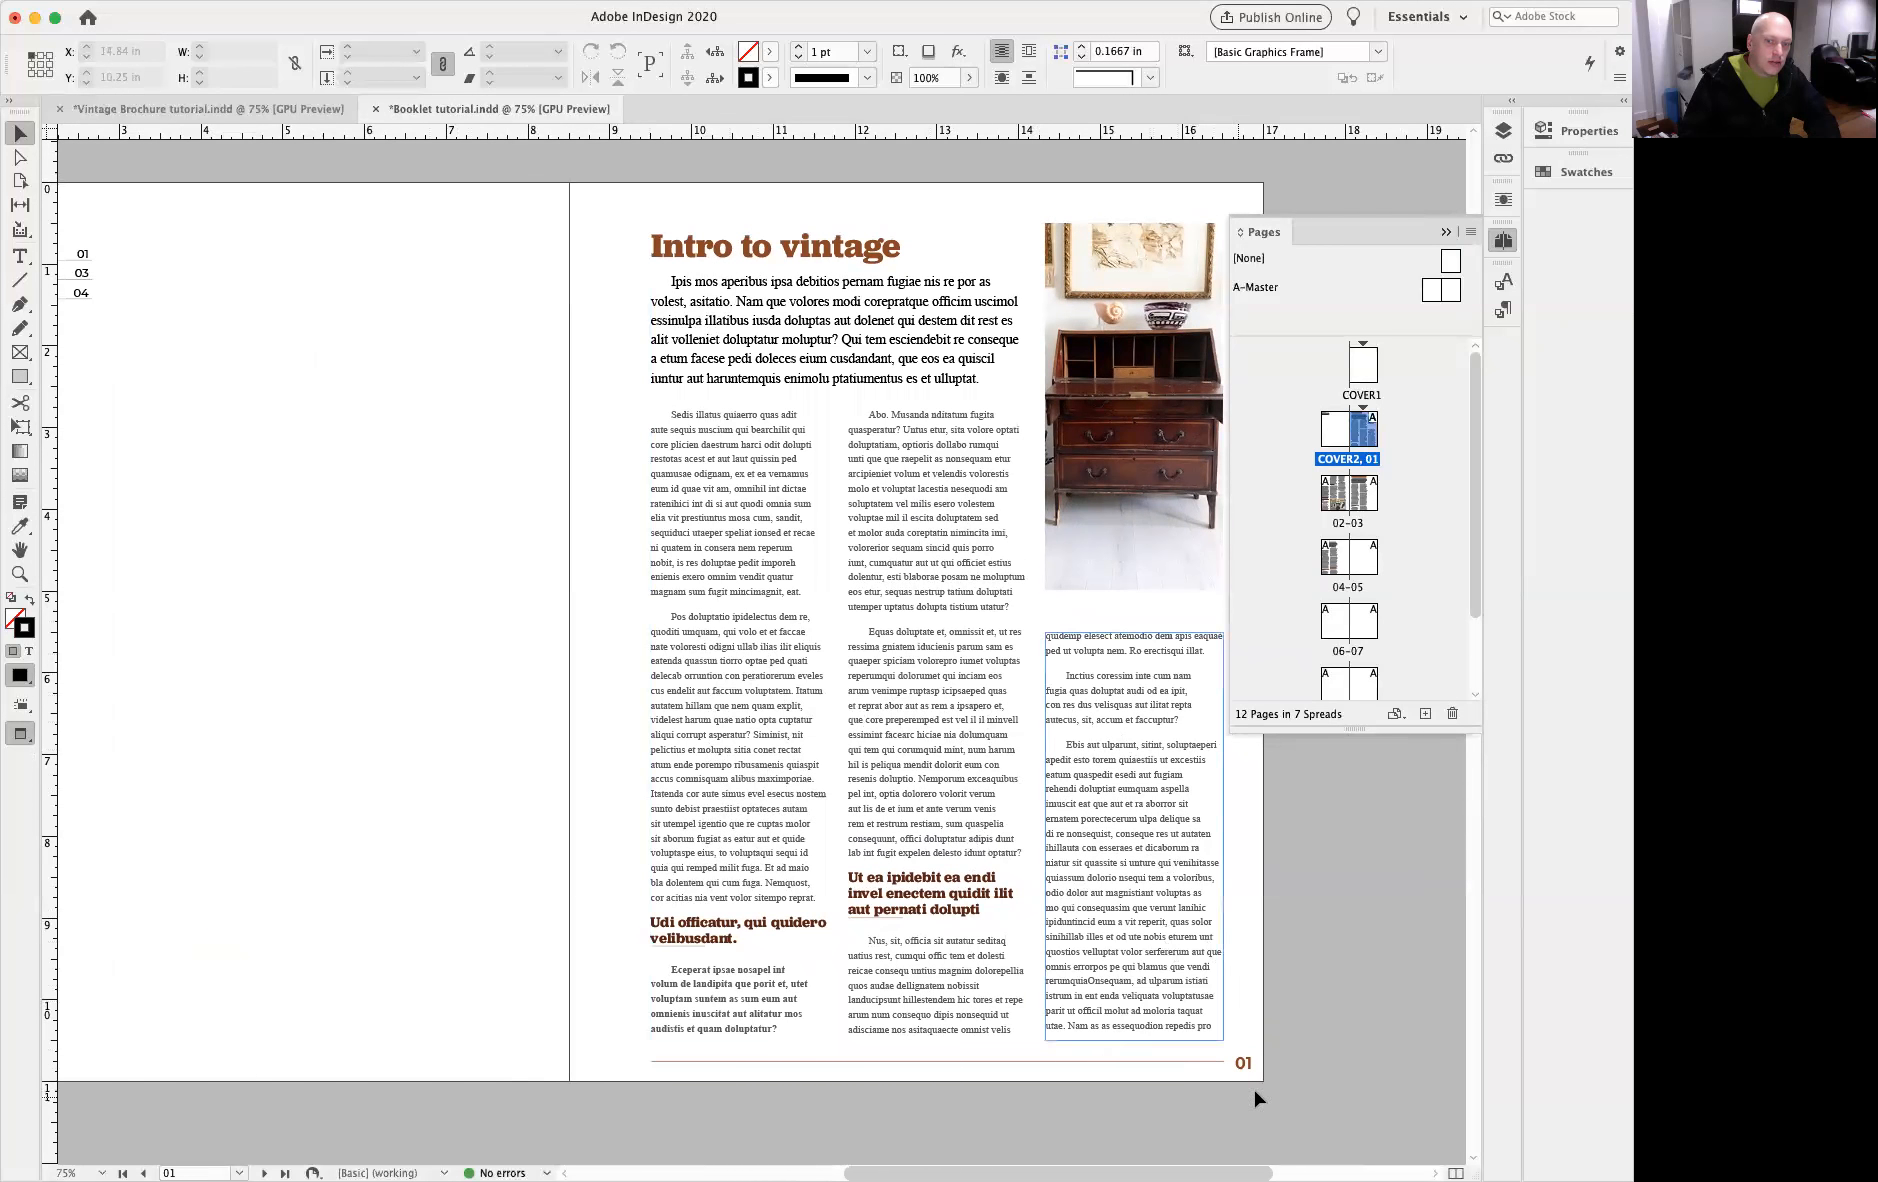
{"action": "left_click_drag", "start_coordinate": [628, 798], "coordinate": [750, 803]}
{"action": "left_click", "coordinate": [691, 705], "text": "alt+super"}
{"action": "left_click_drag", "start_coordinate": [729, 705], "coordinate": [691, 697]}
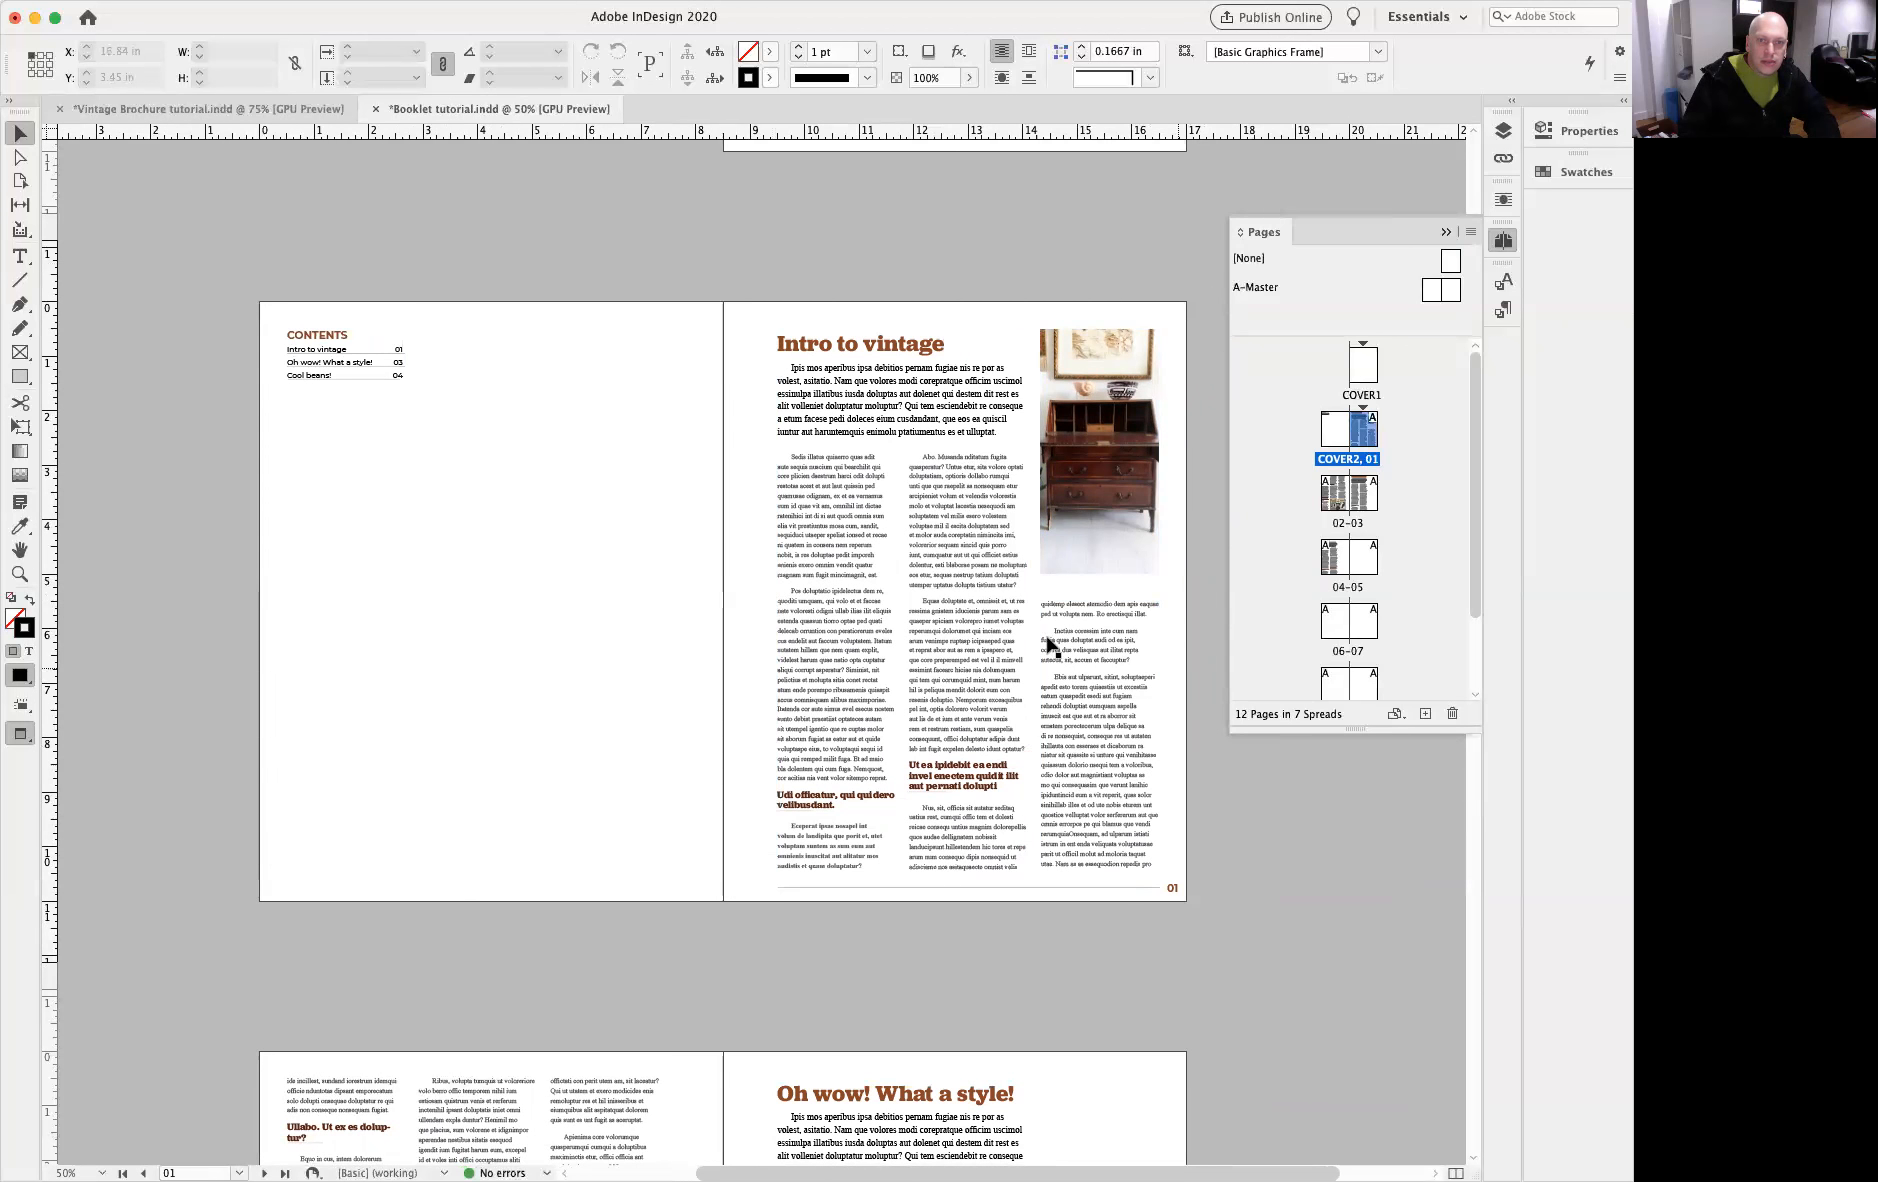
Step: Bring the document's page overview back into view and save the booklet document
{"action": "left_click", "coordinate": [1450, 233]}
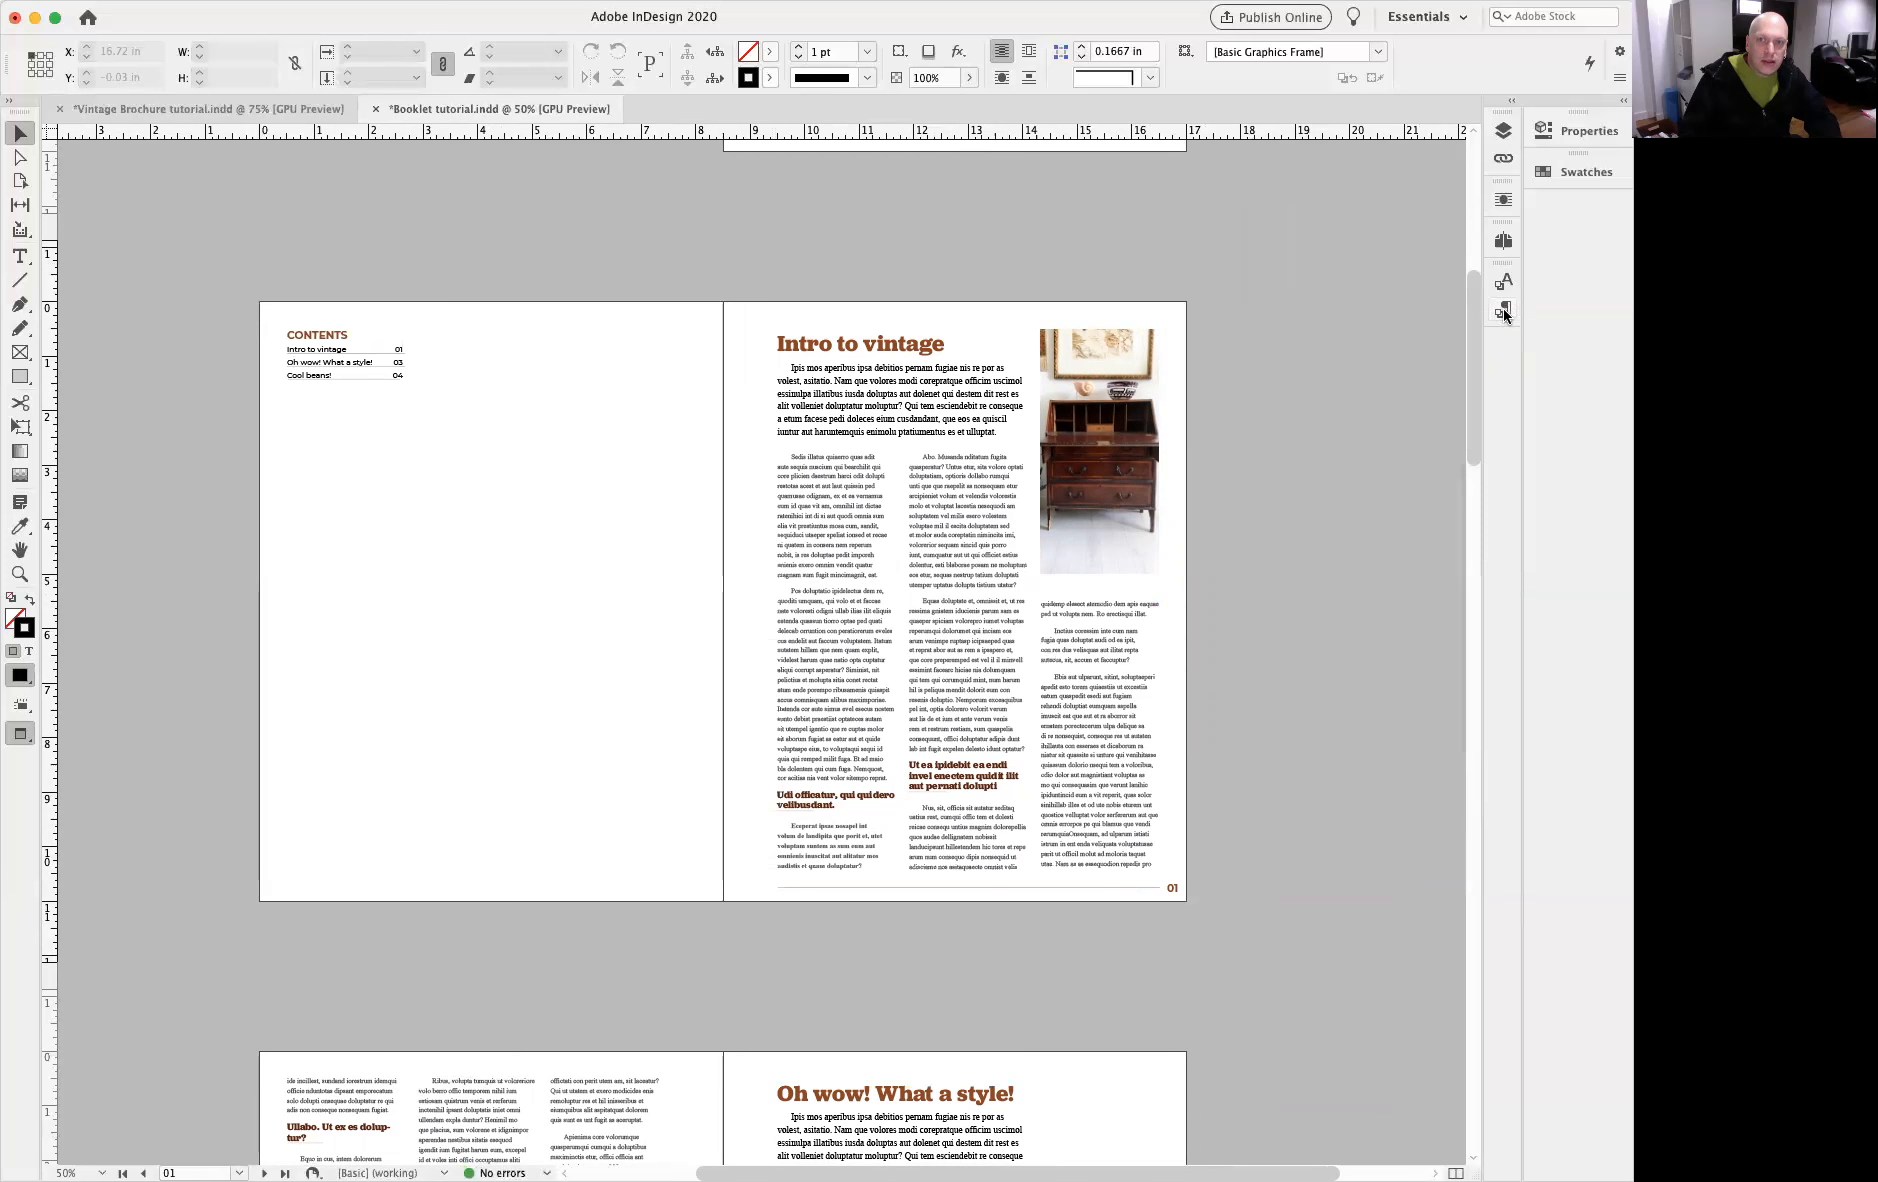
{"action": "left_click", "coordinate": [1507, 313]}
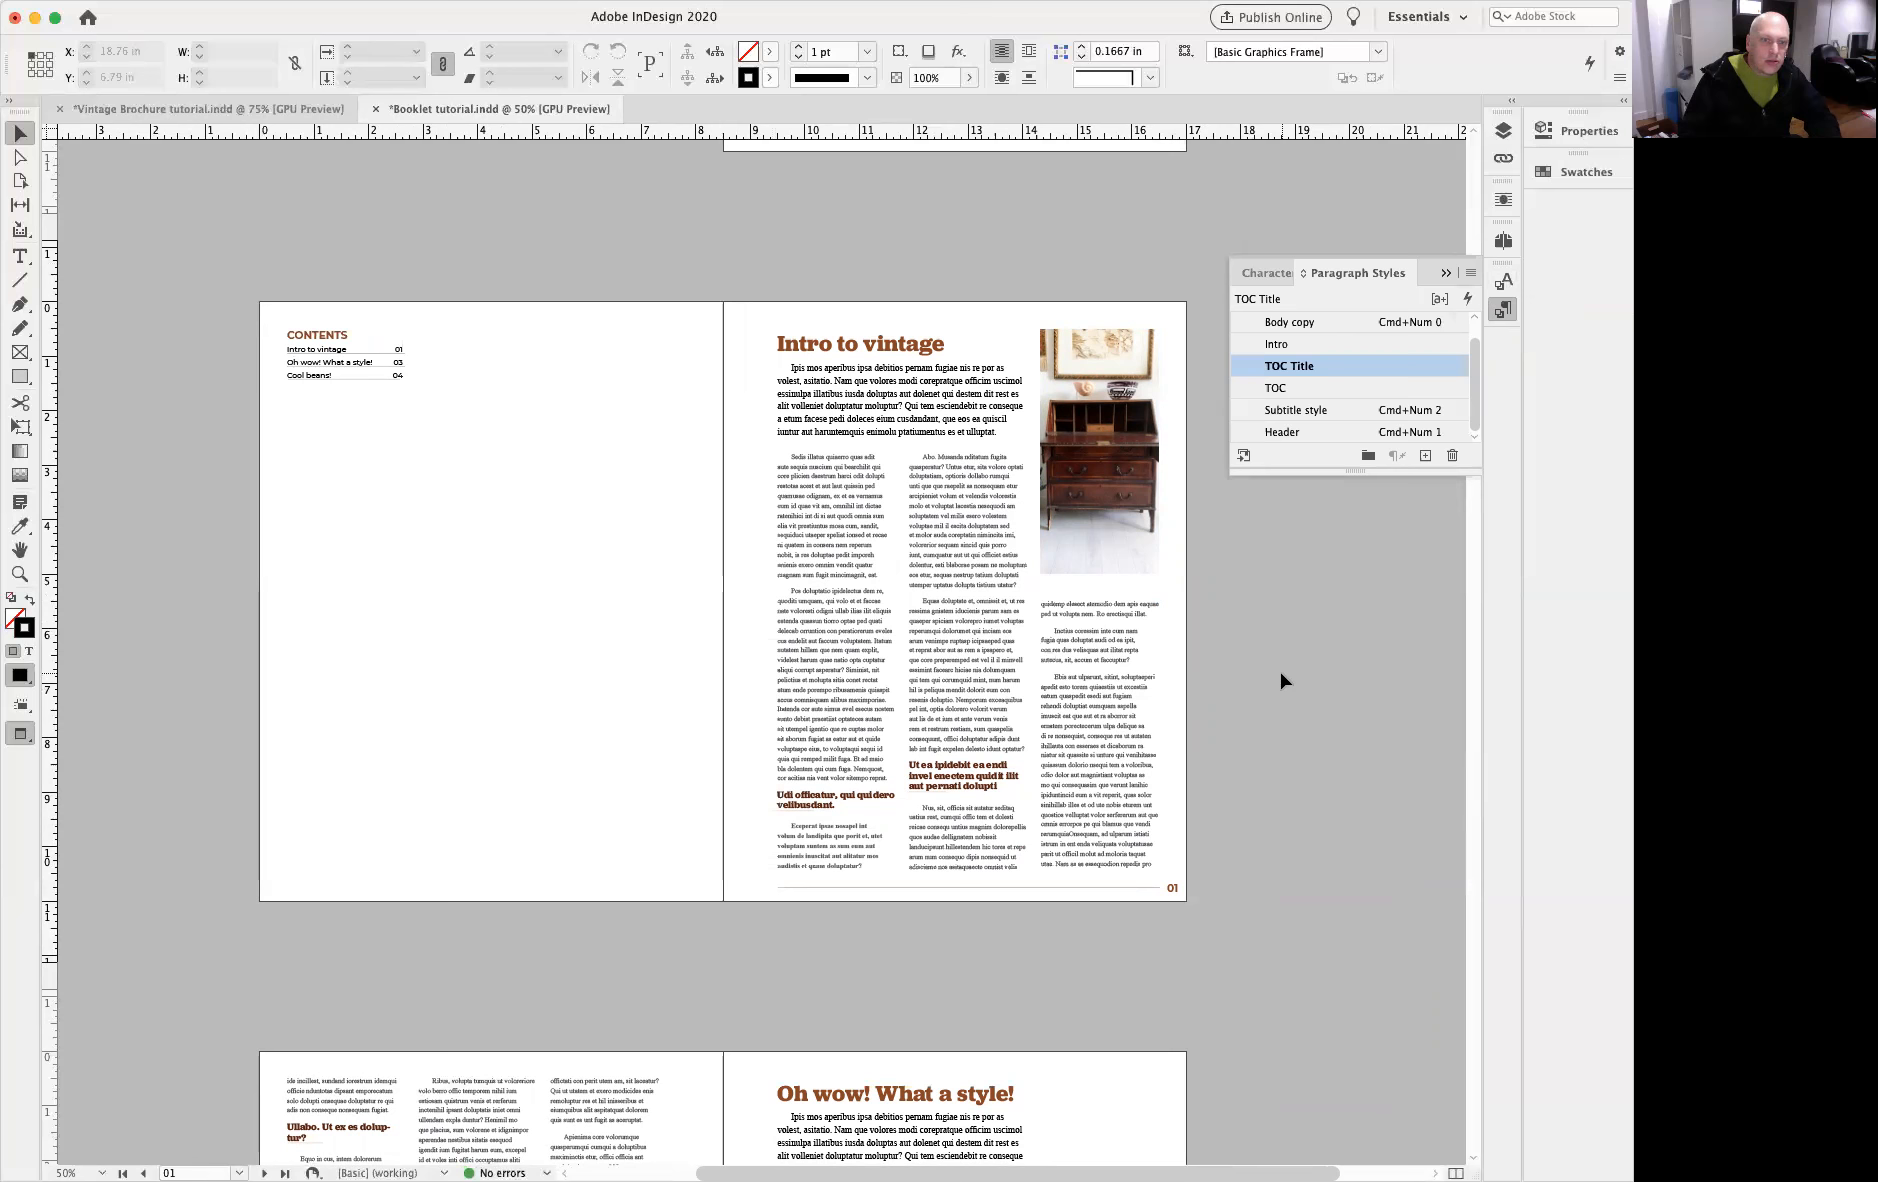
{"action": "left_click_drag", "start_coordinate": [1310, 800], "coordinate": [1239, 769]}
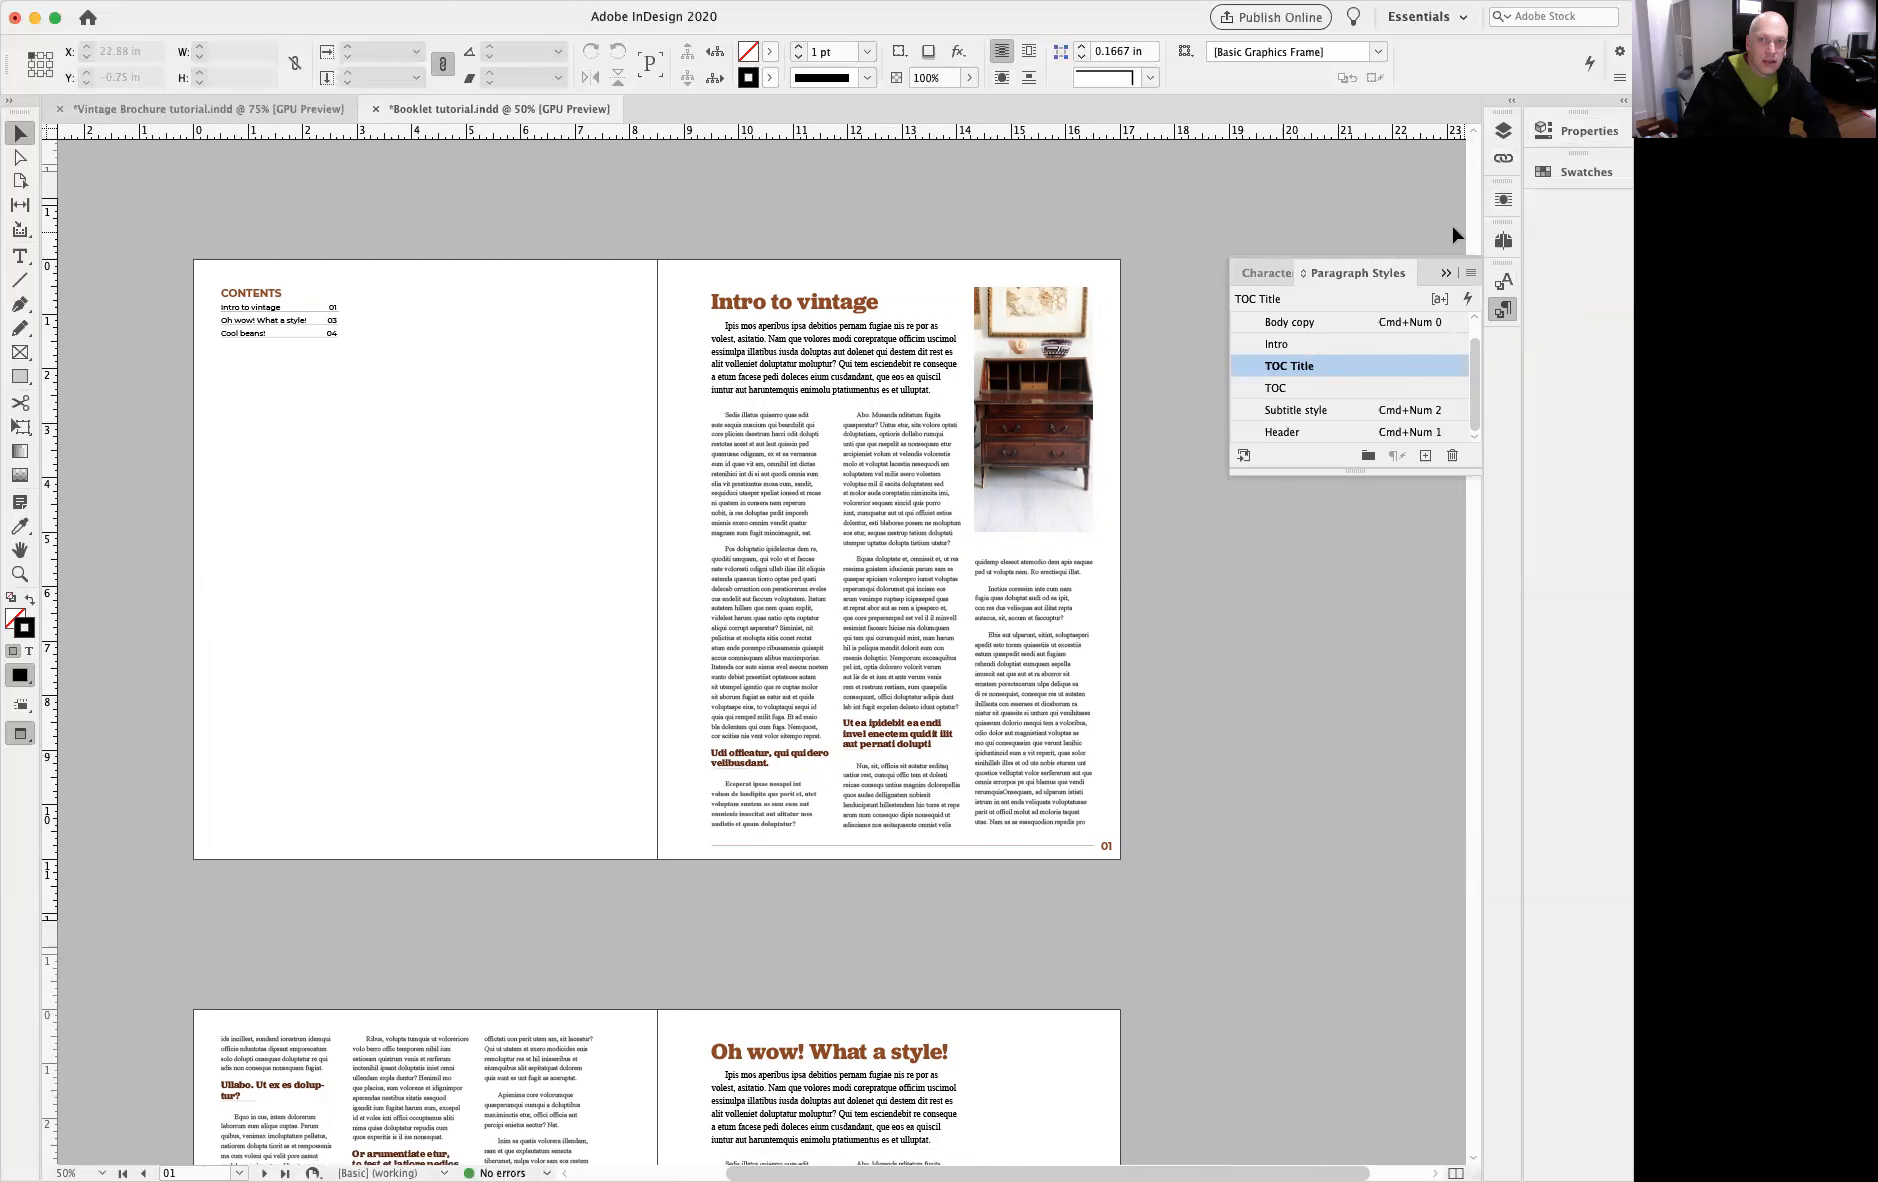
{"action": "left_click", "coordinate": [1503, 240]}
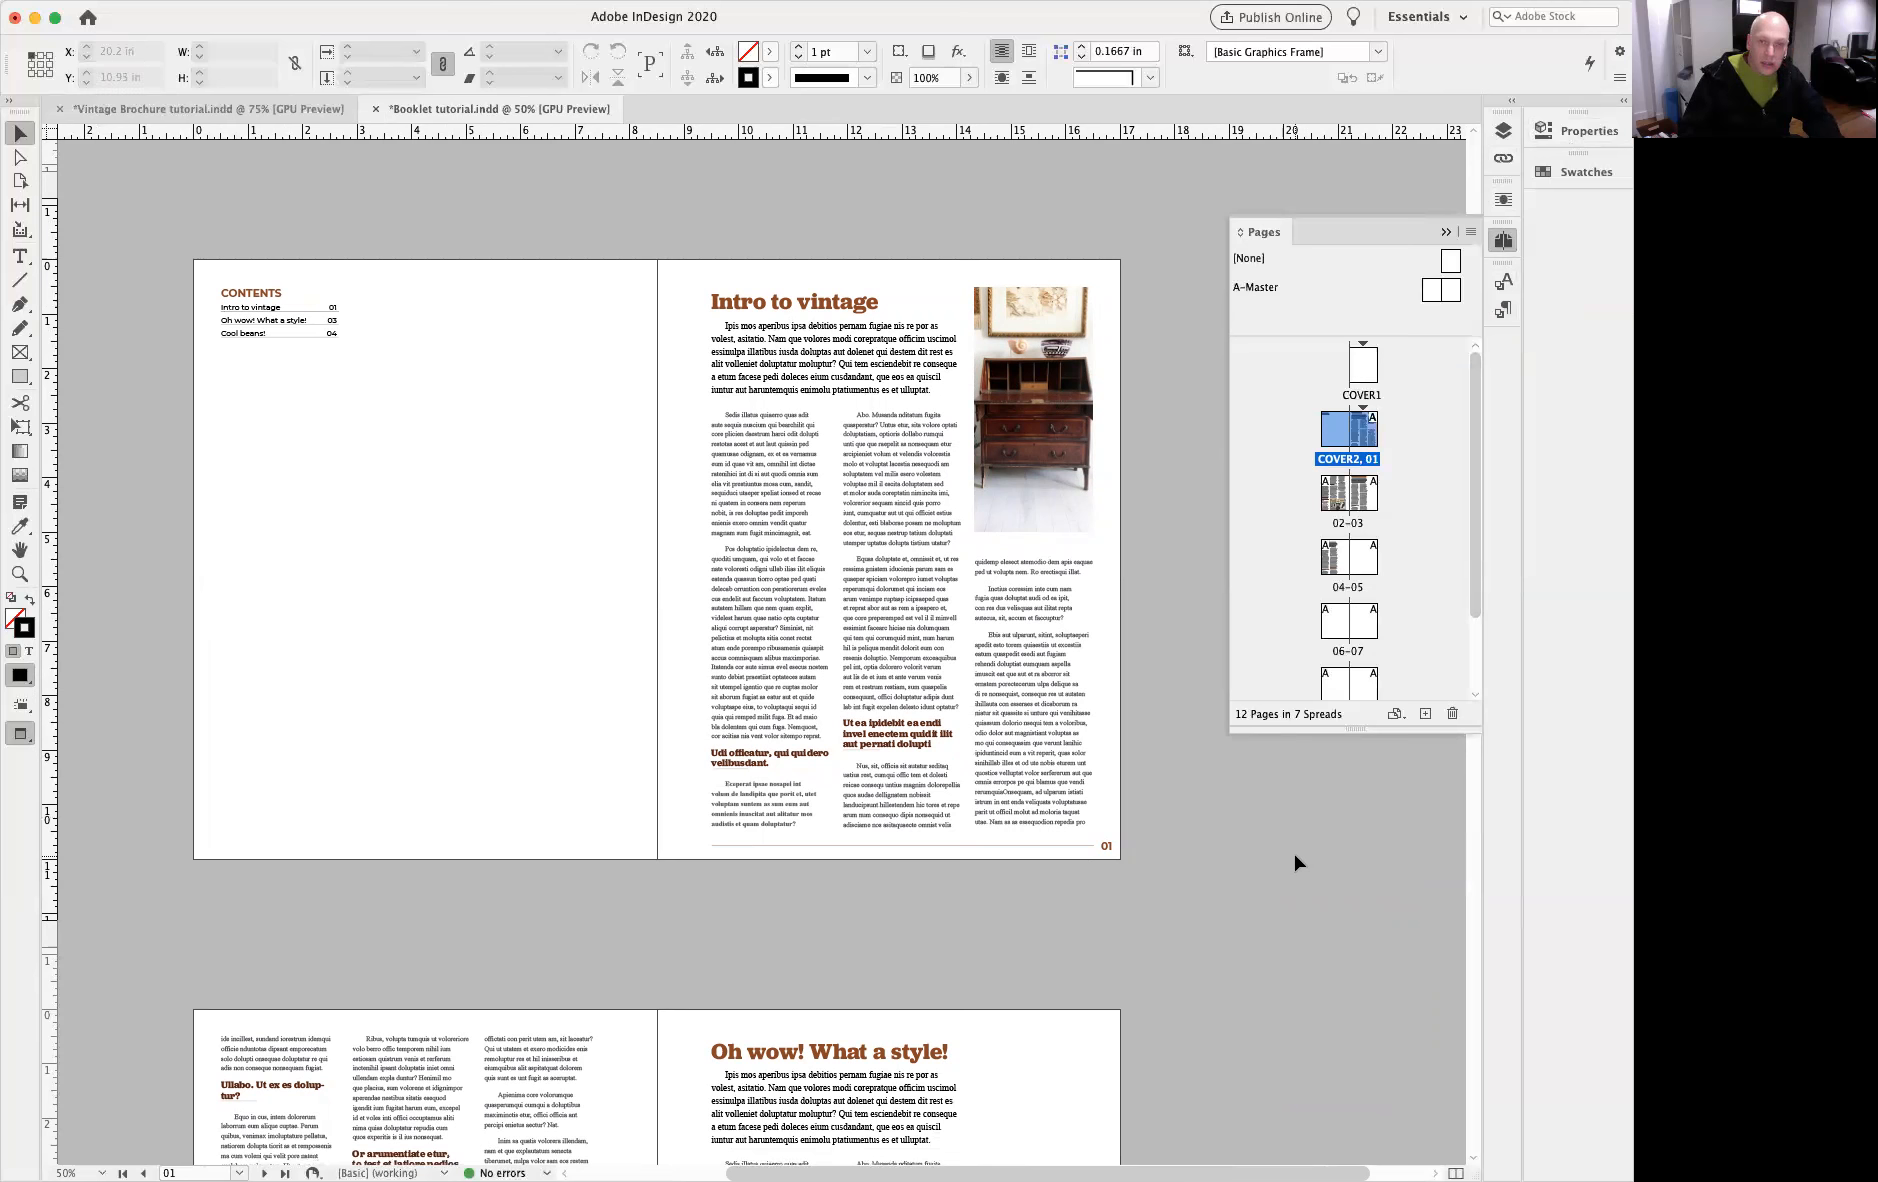
{"action": "key", "text": "super+s"}
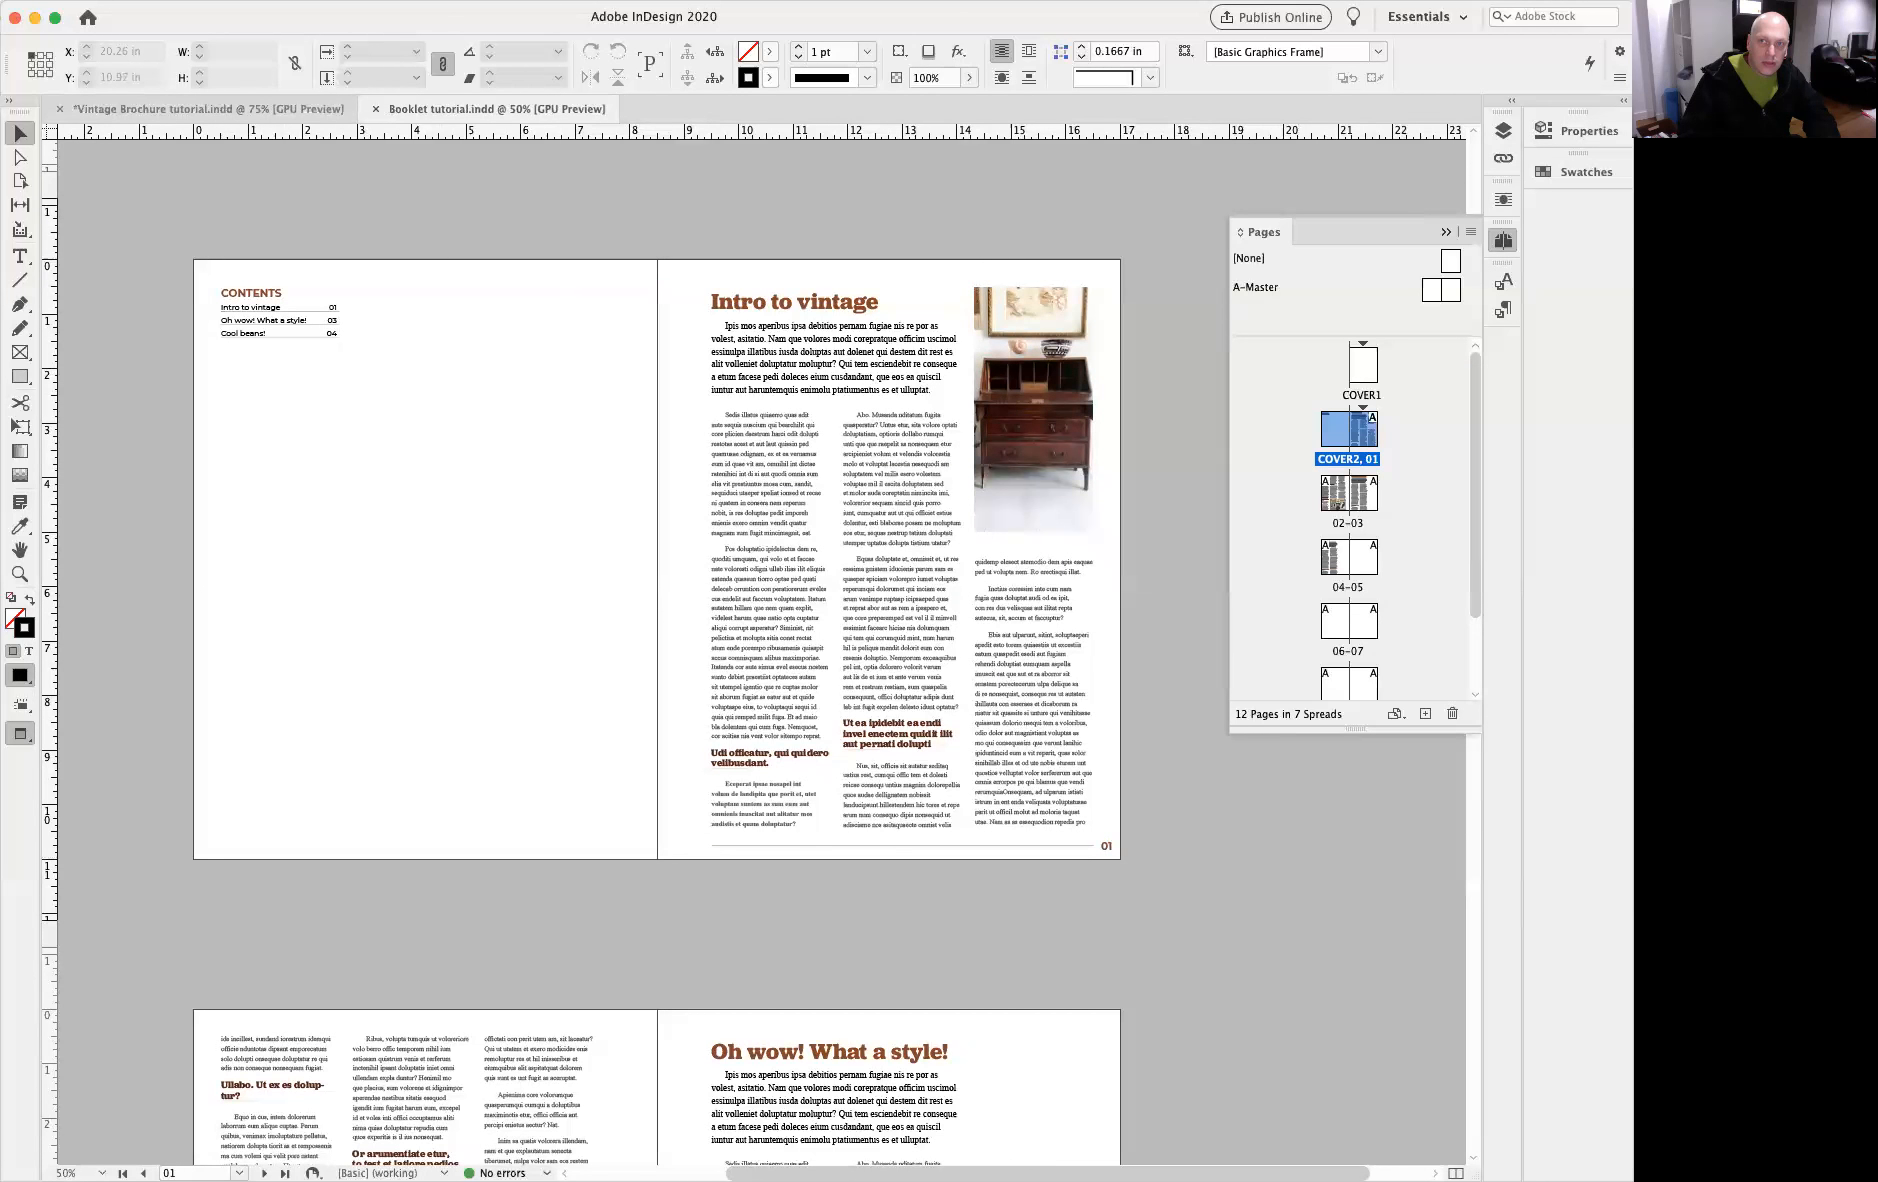